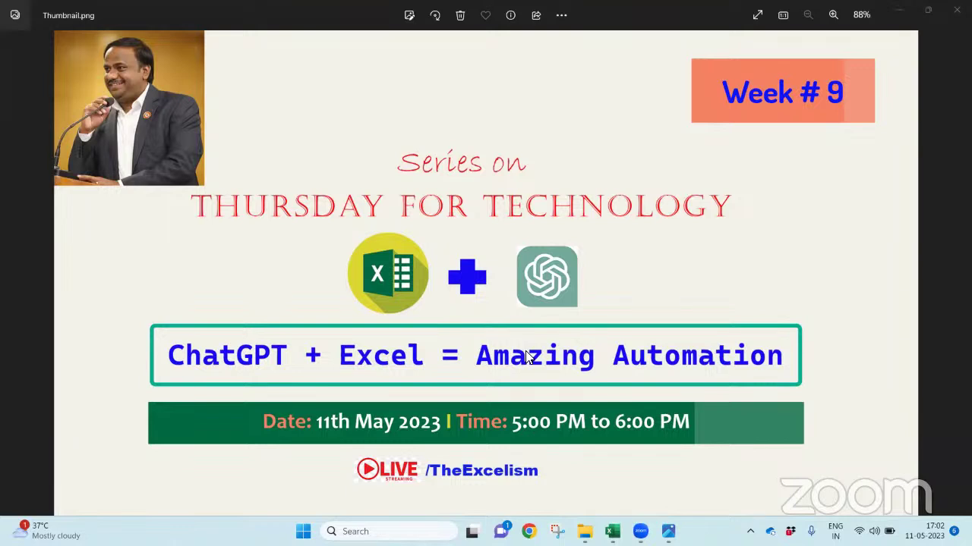
Close the image viewer, open Topics.xlsx in Excel and select cell B2
{"action": "key", "text": "XF86AudioRaiseVolume"}
{"action": "left_click", "coordinate": [956, 10]}
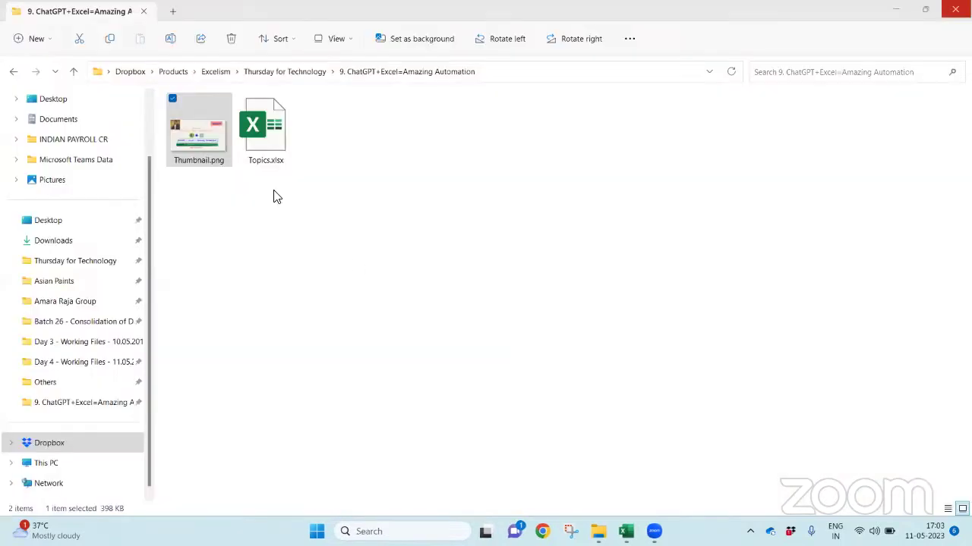
{"action": "left_click", "coordinate": [263, 98]}
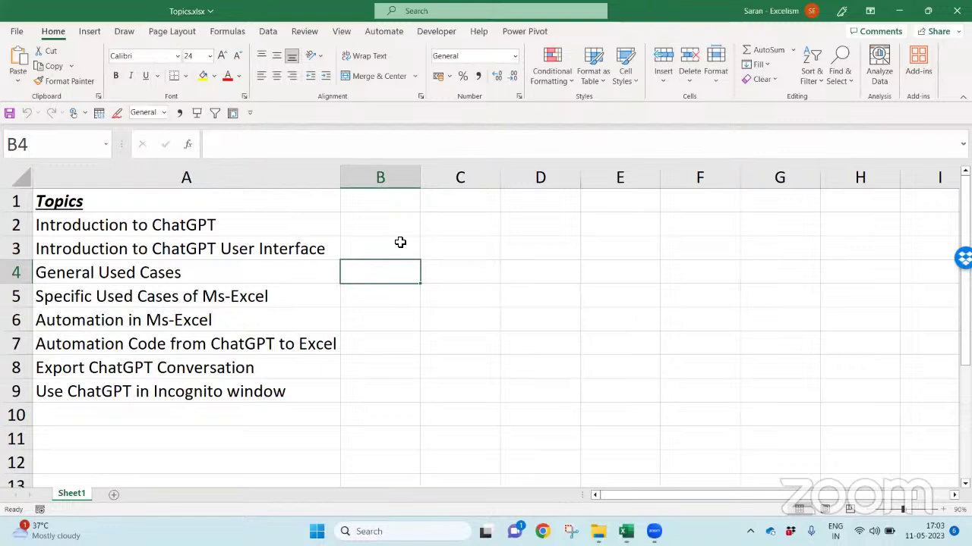
{"action": "left_click", "coordinate": [374, 218]}
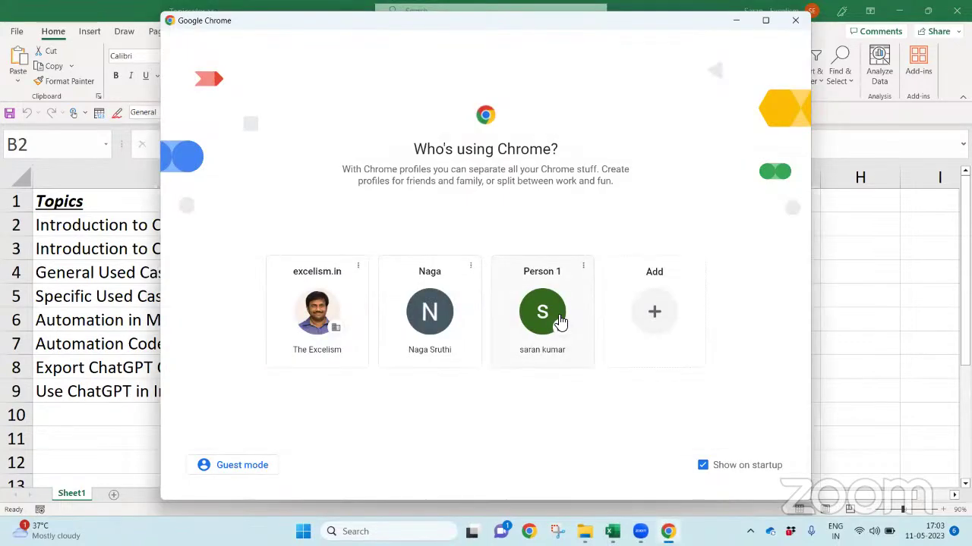
Open Chrome with the personal profile and load openai.com
{"action": "left_click", "coordinate": [557, 322]}
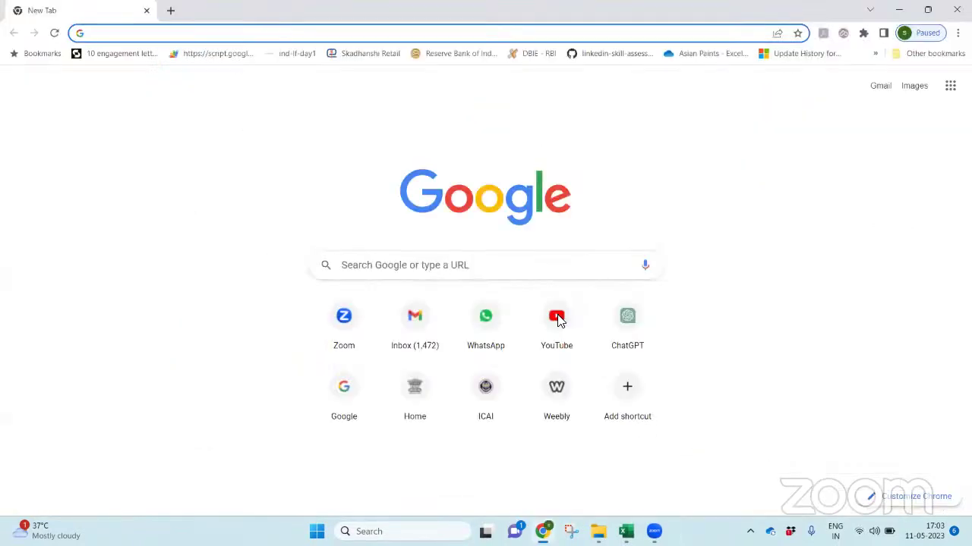
{"action": "type", "text": "openai.com"}
{"action": "key", "text": "Return"}
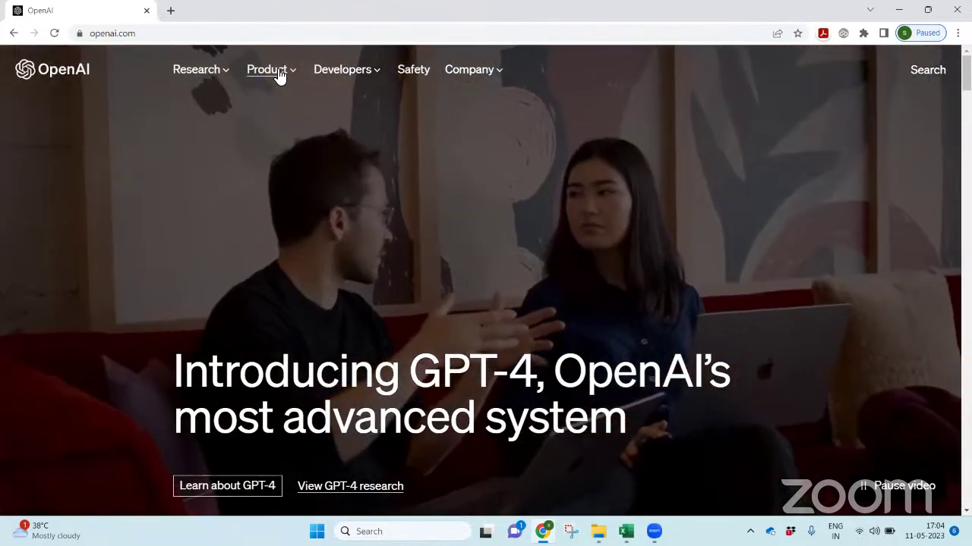
Open ChatGPT in a new tab from openai.com's Product menu
{"action": "left_click", "coordinate": [278, 73]}
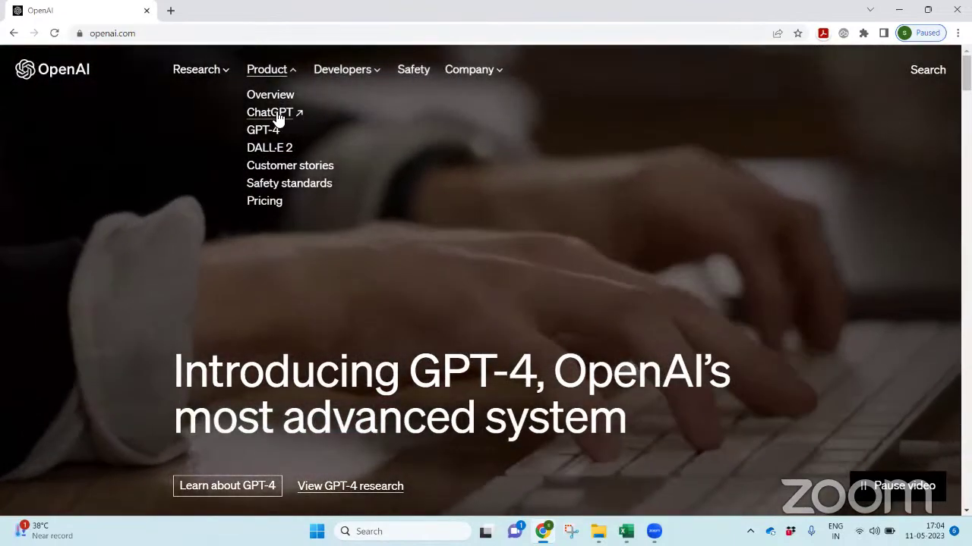
{"action": "left_click", "coordinate": [278, 113]}
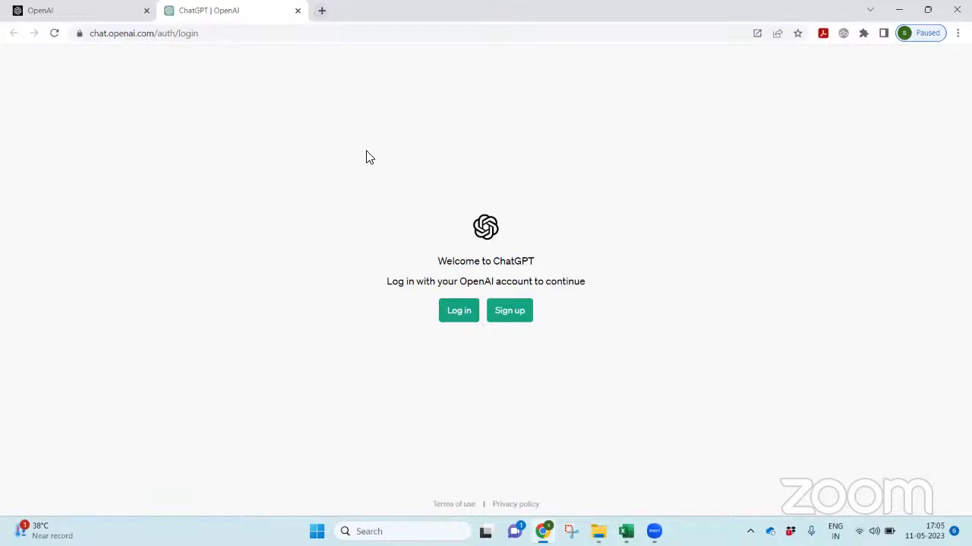
Log in to ChatGPT using Continue with Google and the chosen Google account
{"action": "left_click", "coordinate": [456, 322]}
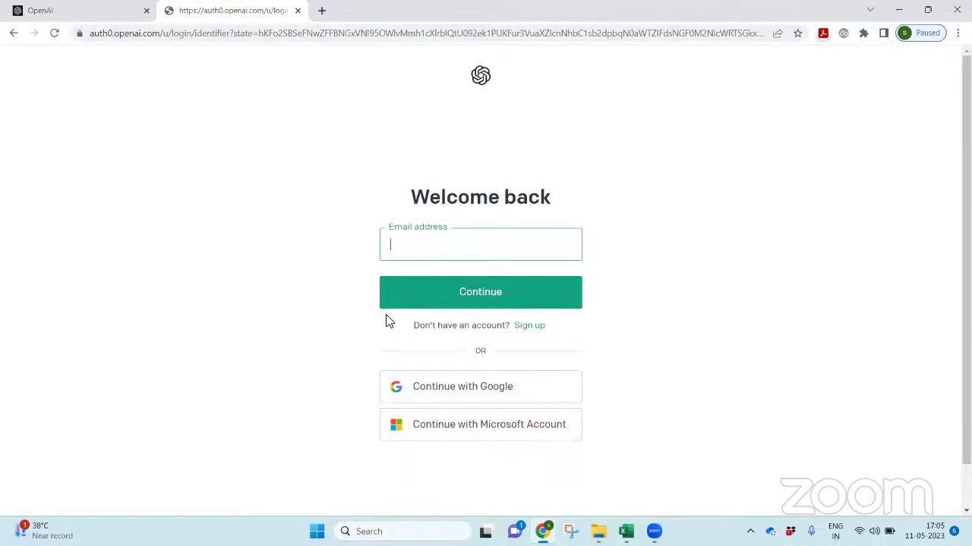
{"action": "left_click", "coordinate": [482, 392]}
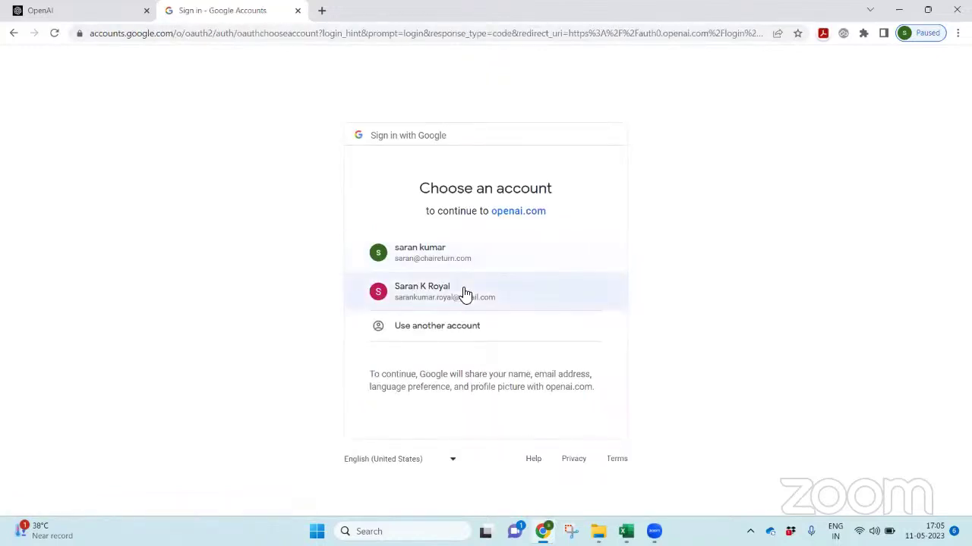
{"action": "left_click", "coordinate": [463, 293]}
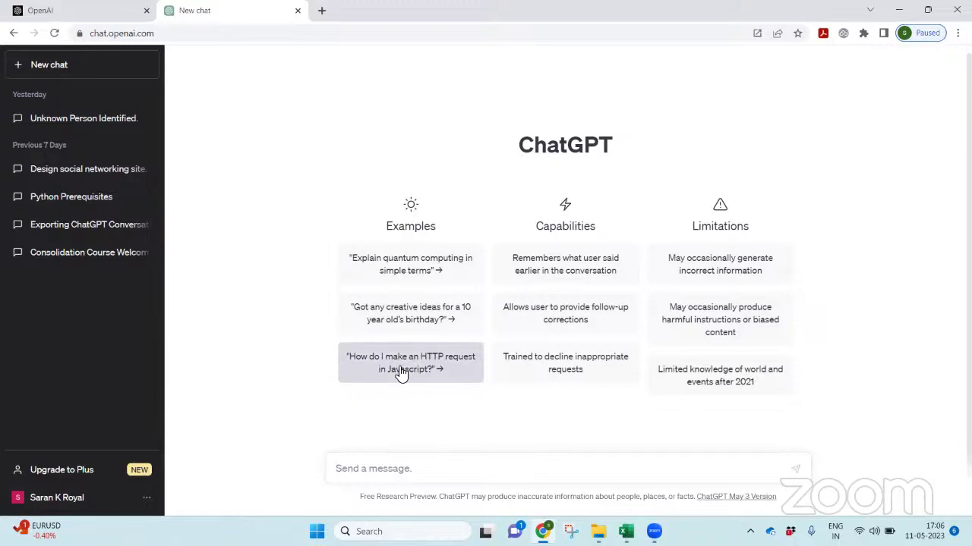
Send the 'How do I make an HTTP request in Javascript?' example, then start a new chat
{"action": "left_click", "coordinate": [452, 369]}
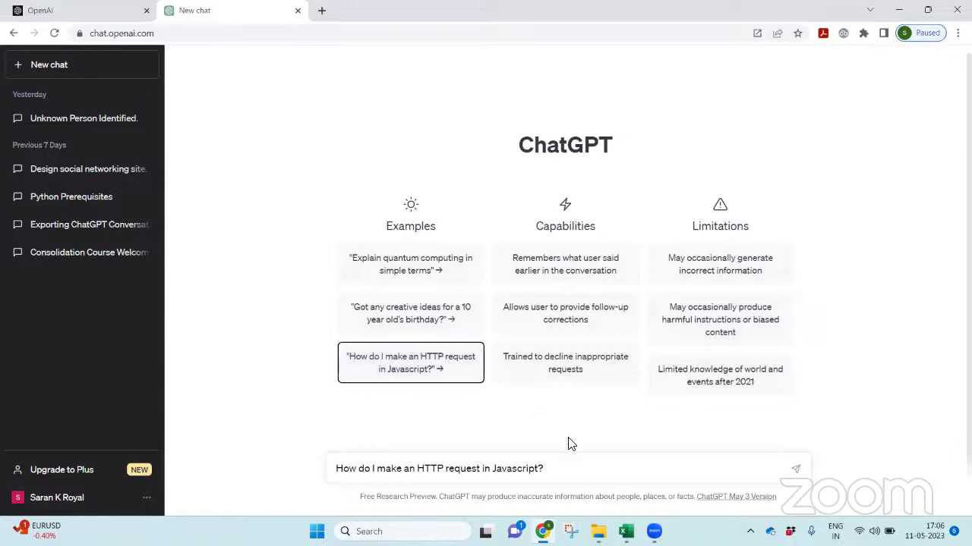
{"action": "left_click", "coordinate": [590, 466]}
{"action": "key", "text": "Return"}
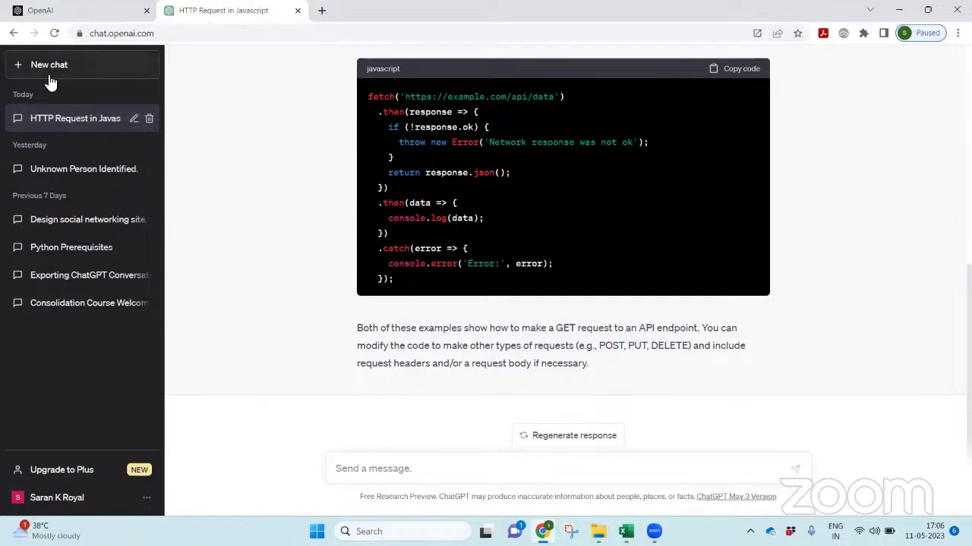
{"action": "left_click", "coordinate": [23, 67]}
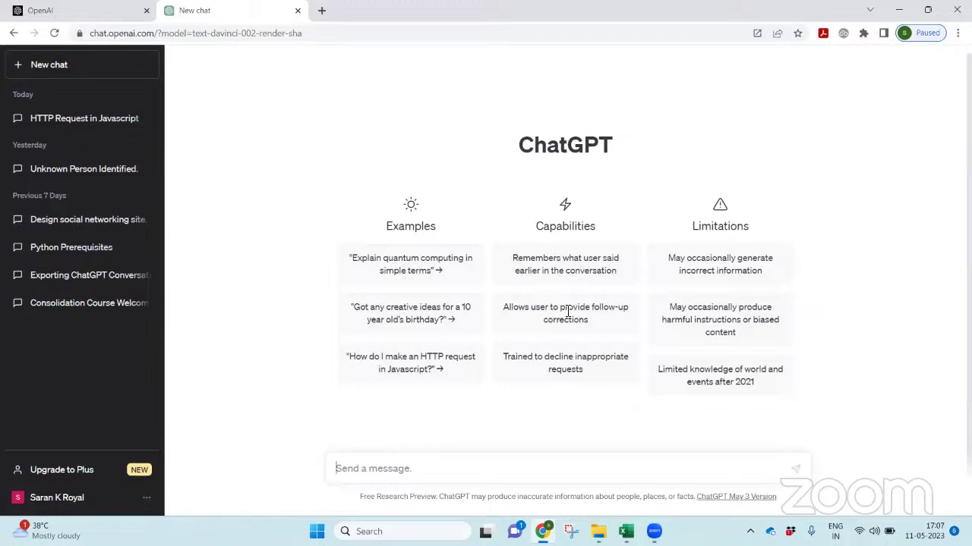
Ask 'What is the answer for 2 plus 2', then 'Can you add 4' 'to the previous answer'
{"action": "type", "text": "What is the answer for 2"}
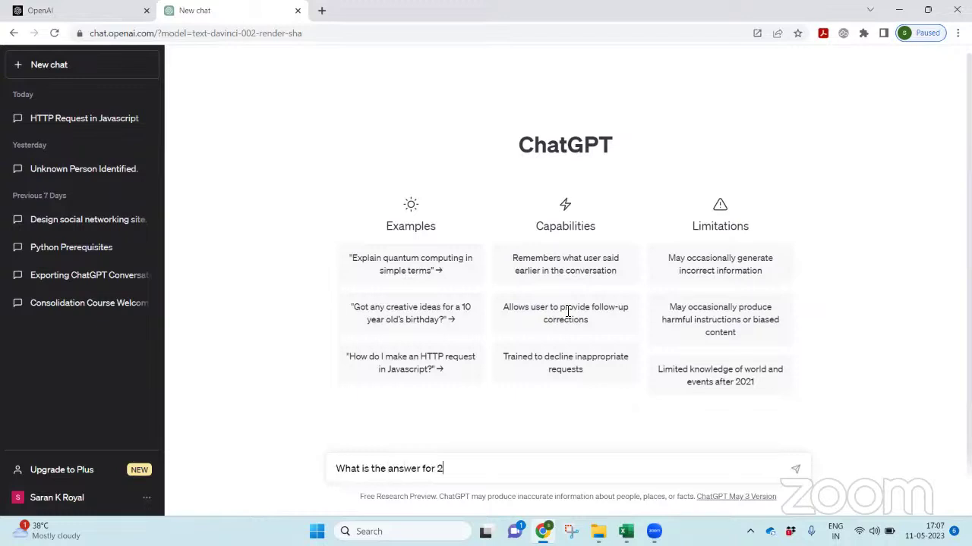
{"action": "type", "text": " plus "}
{"action": "type", "text": "2"}
{"action": "key", "text": "Return"}
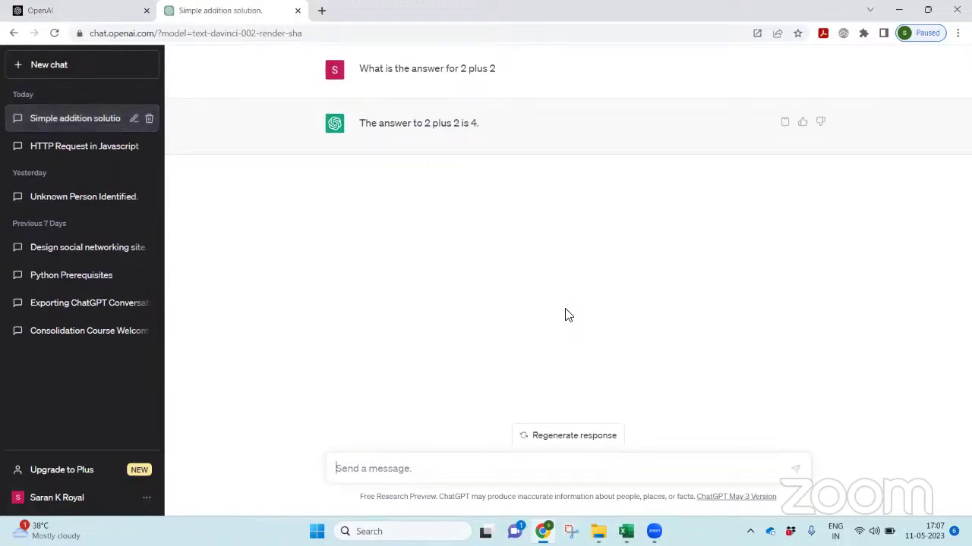
{"action": "type", "text": "Can yo"}
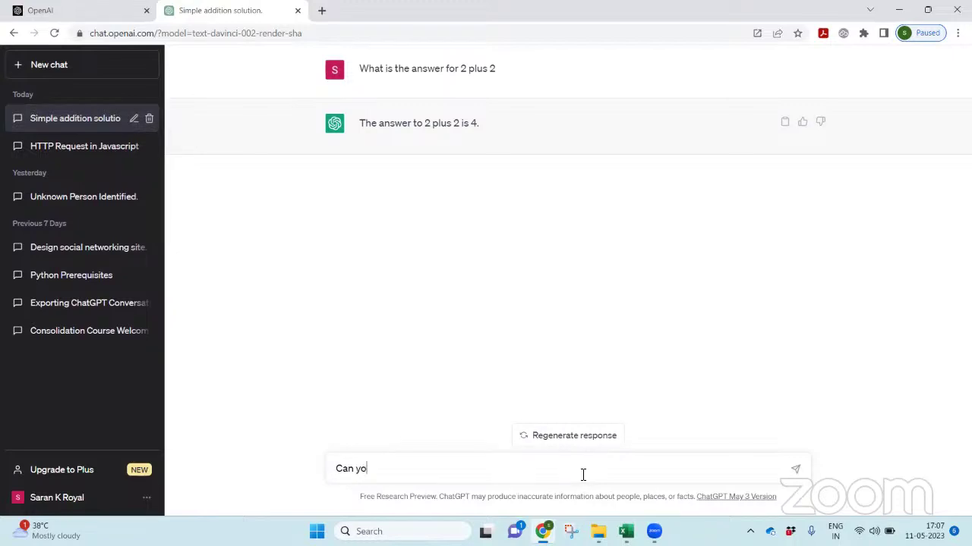
{"action": "type", "text": "u add 4"}
{"action": "key", "text": "Return"}
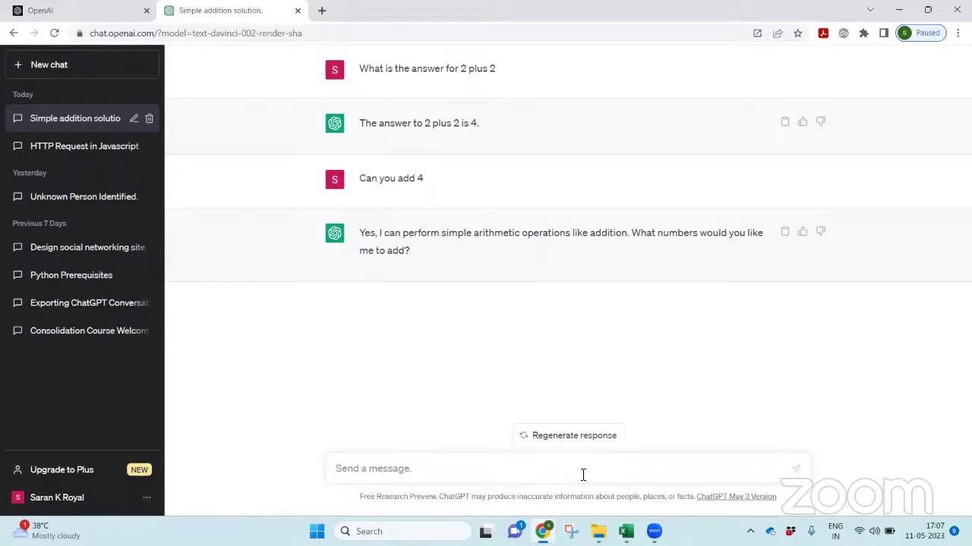
{"action": "type", "text": "to the previous answer"}
{"action": "key", "text": "Return"}
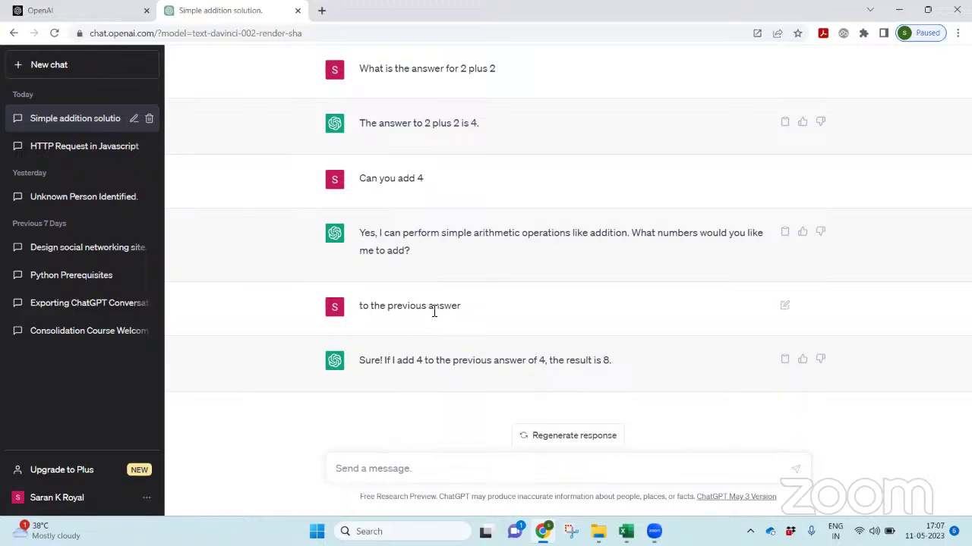
Highlight the addition chat's questions and answers, then start a new empty chat
{"action": "left_click_drag", "start_coordinate": [365, 233], "coordinate": [411, 250]}
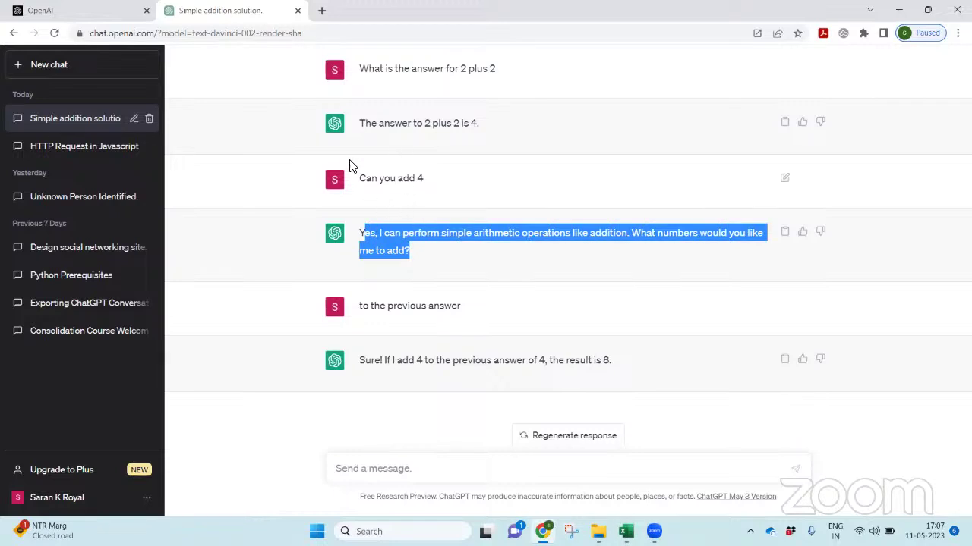
{"action": "left_click_drag", "start_coordinate": [362, 123], "coordinate": [478, 126]}
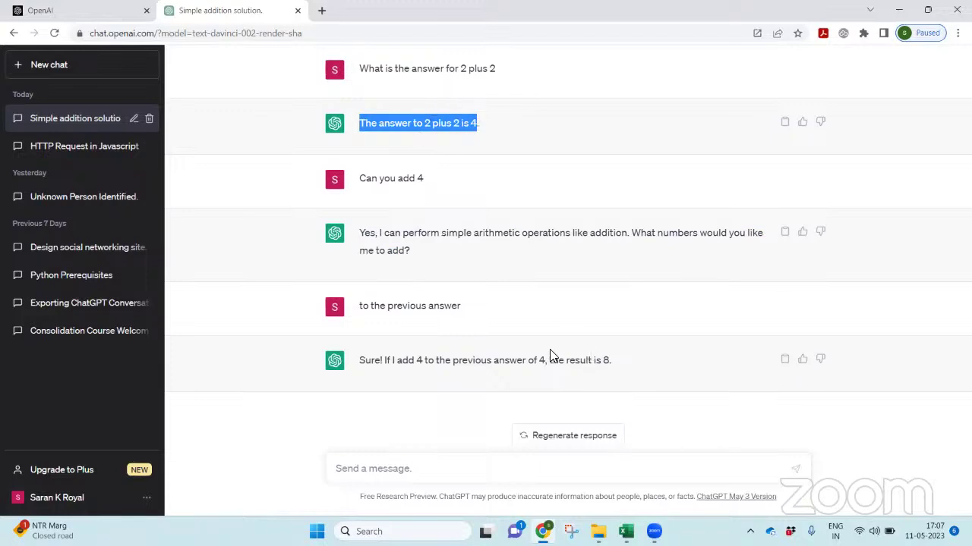
{"action": "double_click", "coordinate": [418, 178]}
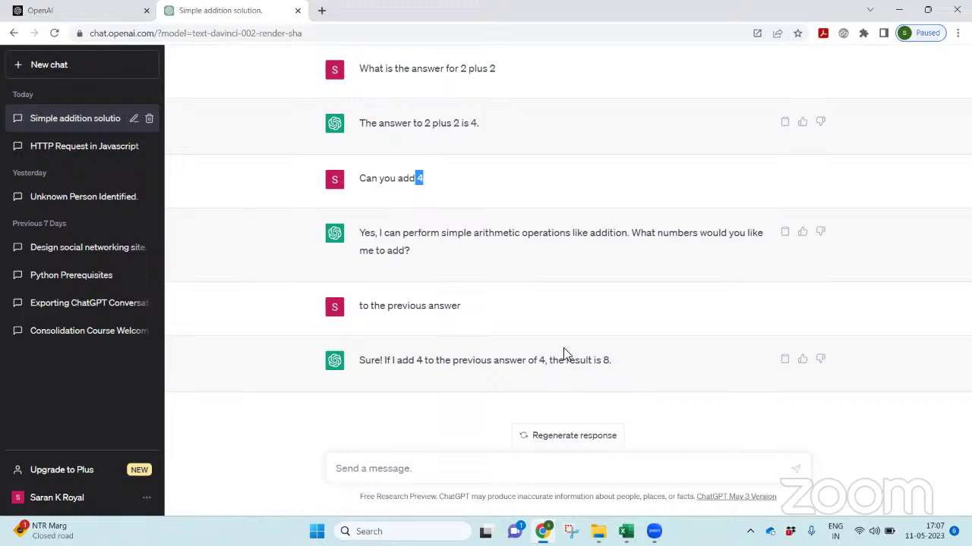
{"action": "left_click", "coordinate": [613, 362]}
{"action": "left_click_drag", "start_coordinate": [363, 305], "coordinate": [478, 311]}
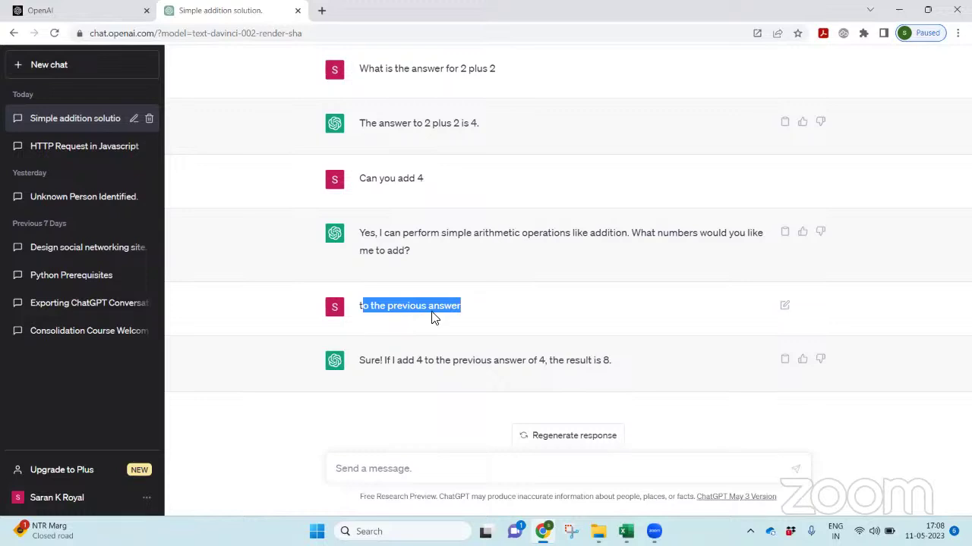
{"action": "left_click_drag", "start_coordinate": [361, 180], "coordinate": [435, 178]}
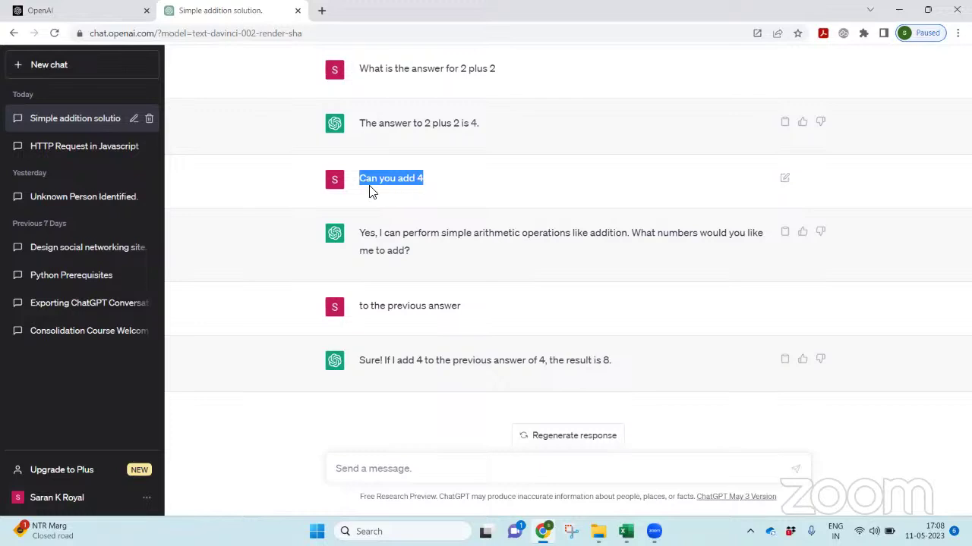
{"action": "left_click", "coordinate": [108, 72]}
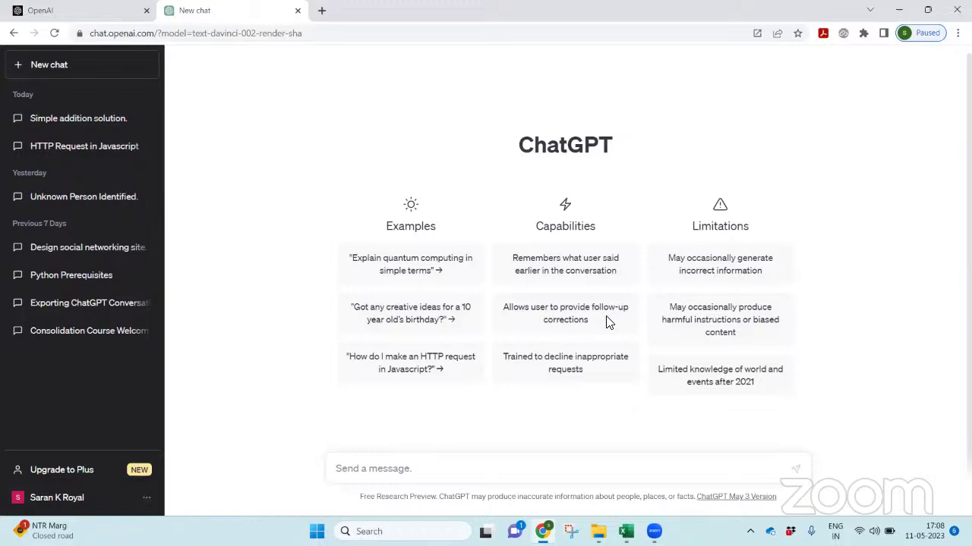
Ask ChatGPT to tell you about a specific named person
{"action": "left_click", "coordinate": [669, 473]}
{"action": "type", "text": "Can you please tel"}
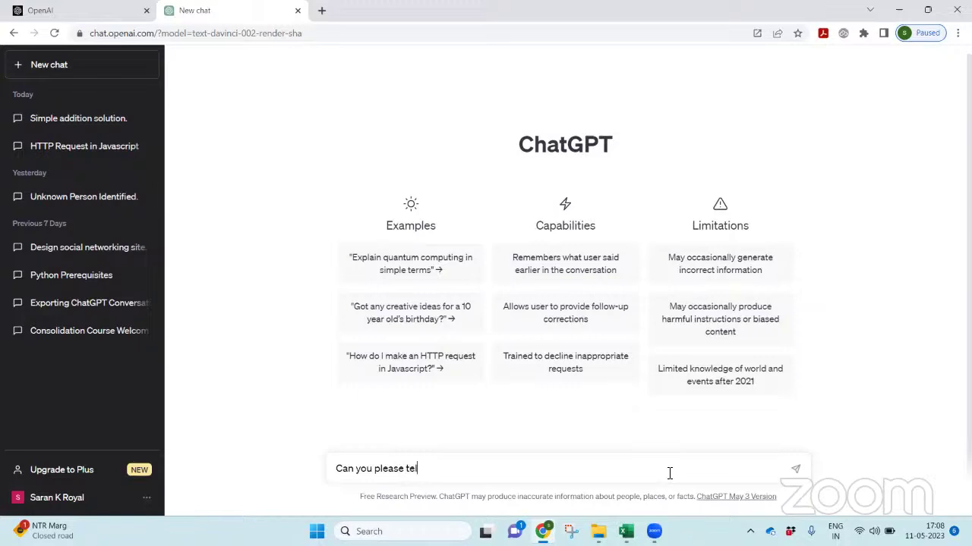
{"action": "type", "text": "l me about CA Saran Kumar U"}
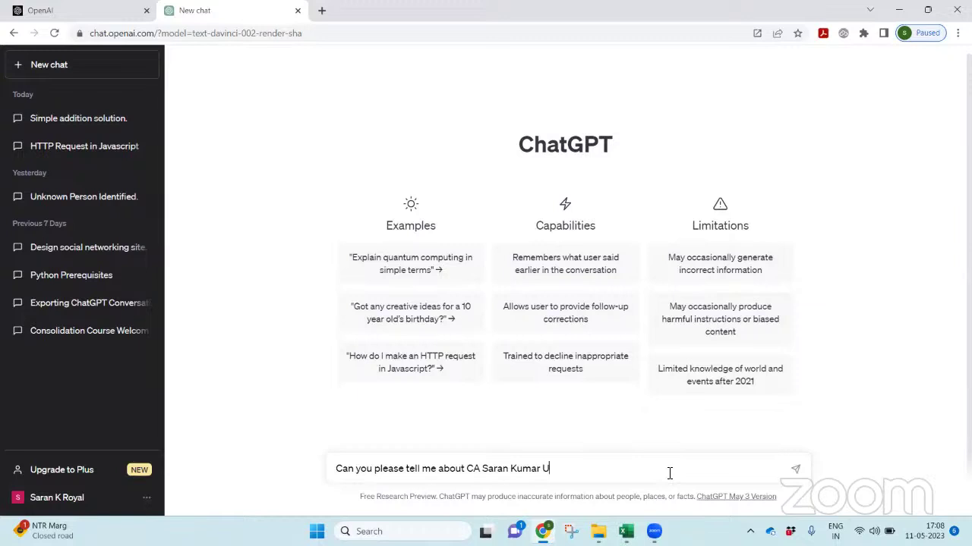
{"action": "key", "text": "Return"}
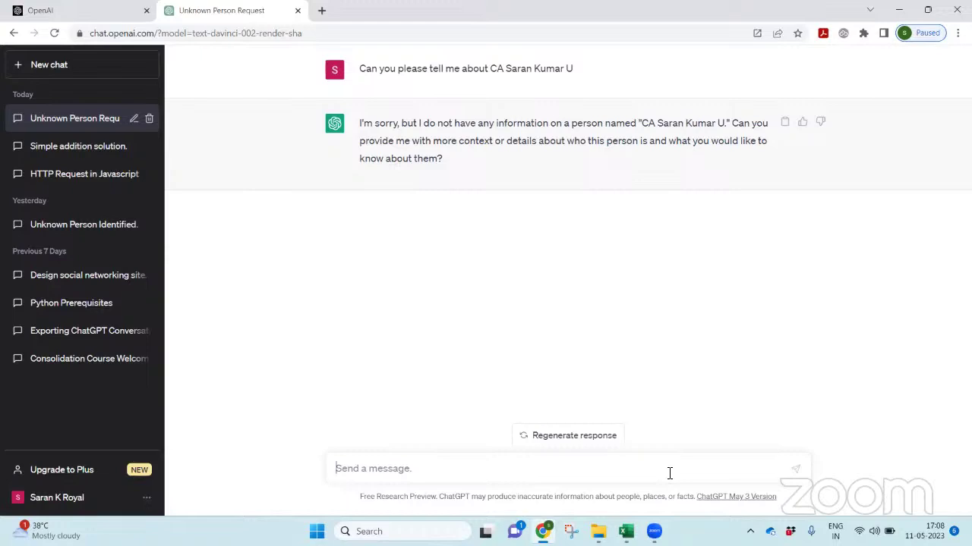
Send a description of the person as an Excel blogger, technology speaker and YouTube channel host
{"action": "type", "text": "CA Saran KUmar"}
{"action": "key", "text": "BackSpace"}
{"action": "key", "text": "BackSpace"}
{"action": "key", "text": "BackSpace"}
{"action": "key", "text": "BackSpace"}
{"action": "key", "text": "BackSpace"}
{"action": "type", "text": "umar is an Ex"}
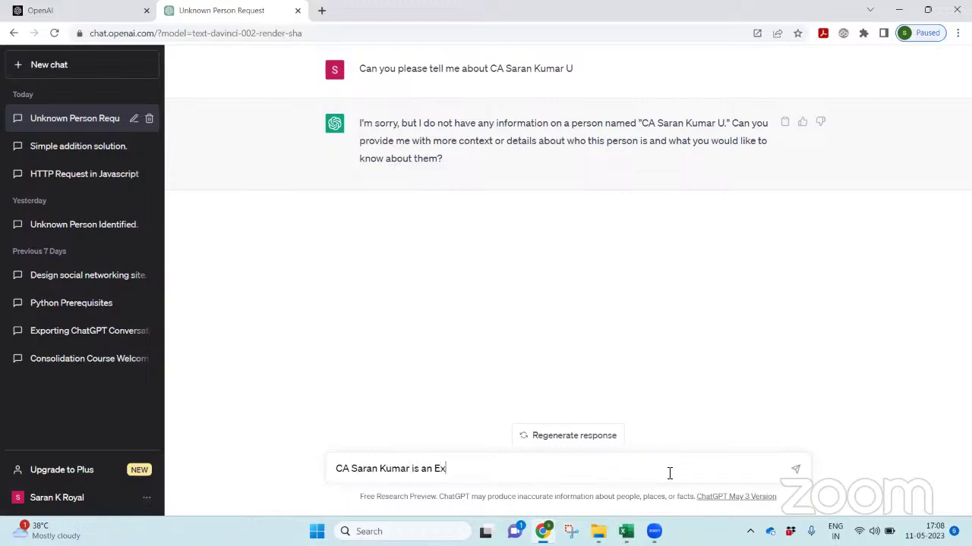
{"action": "type", "text": "cel Blogger and Technology "}
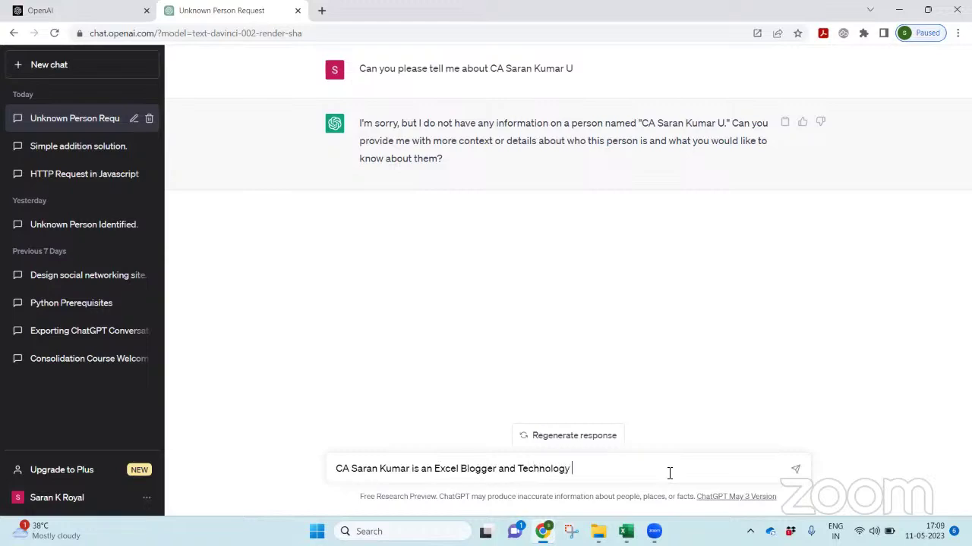
{"action": "type", "text": "Speaker  His Thursday for Techno"}
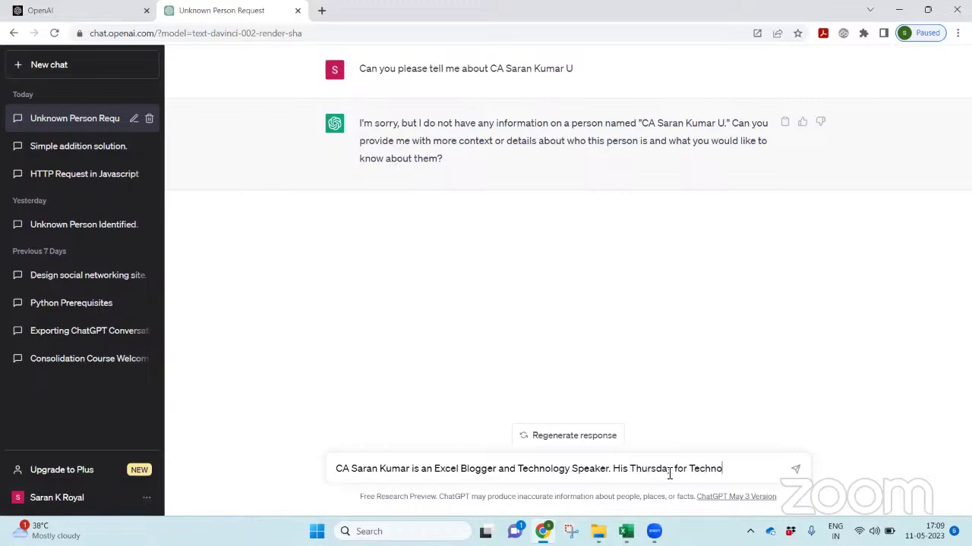
{"action": "type", "text": "logy is series is po"}
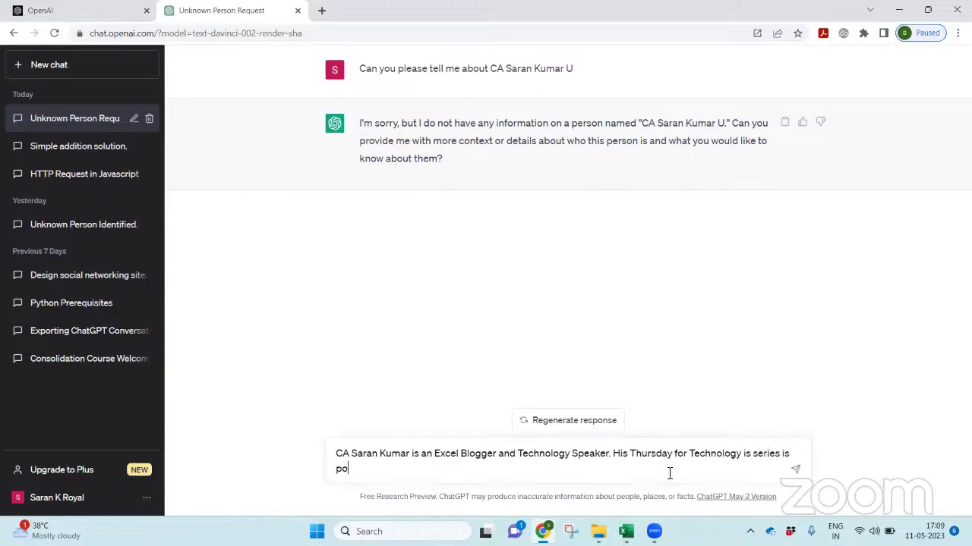
{"action": "type", "text": "pular among the Finance Circ"}
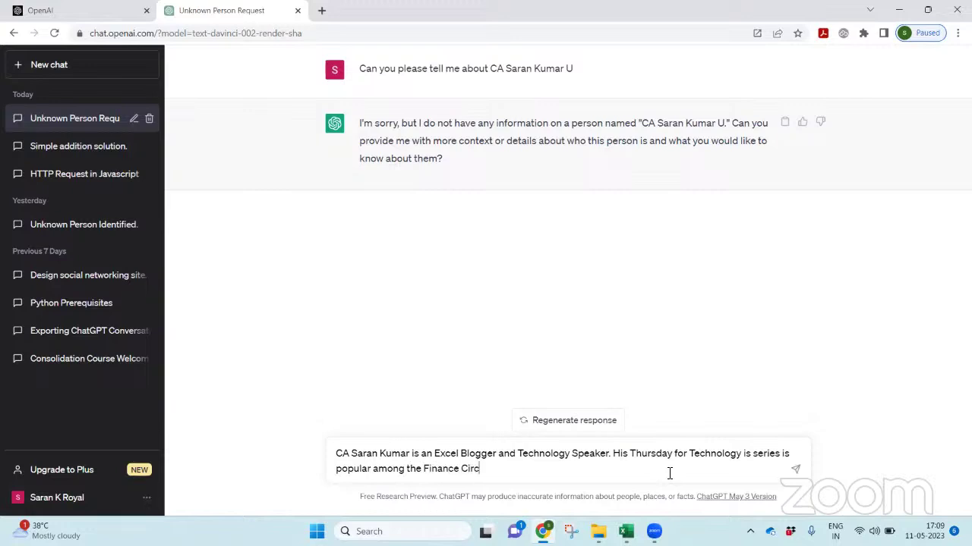
{"action": "type", "text": "l.e. His Youtube names"}
{"action": "key", "text": "BackSpace"}
{"action": "key", "text": "BackSpace"}
{"action": "key", "text": "BackSpace"}
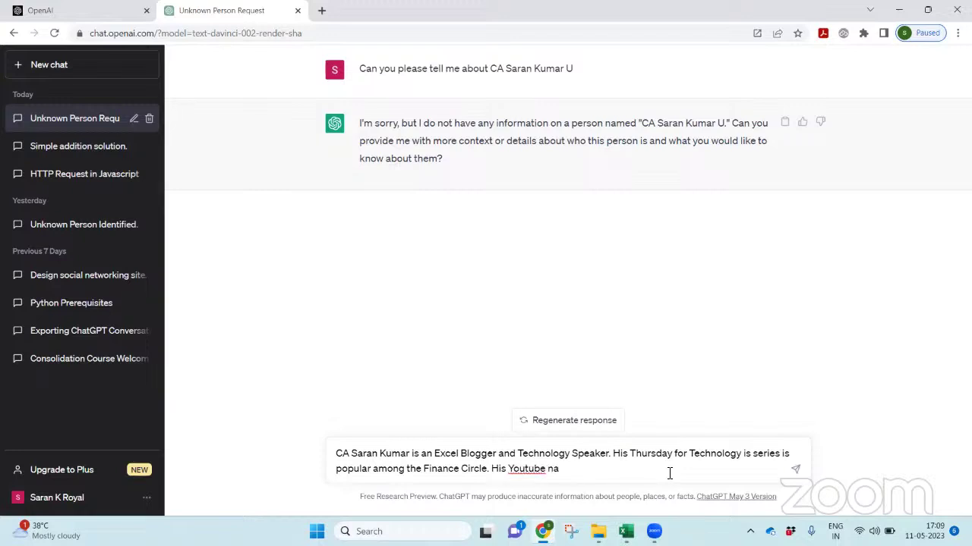
{"action": "key", "text": "BackSpace"}
{"action": "key", "text": "BackSpace"}
{"action": "type", "text": "channel The Excelism i"}
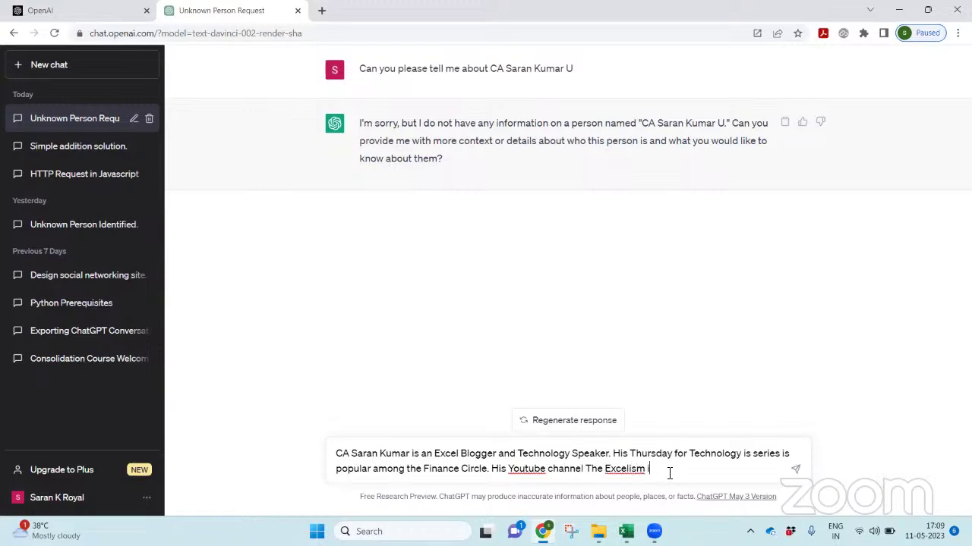
{"action": "type", "text": "s having up to date technology "}
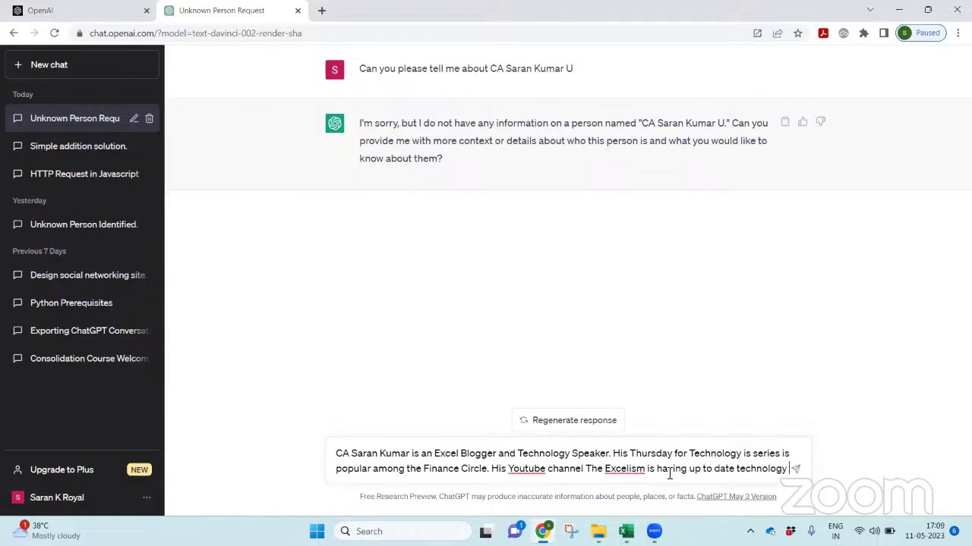
{"action": "type", "text": "content."}
{"action": "key", "text": "Return"}
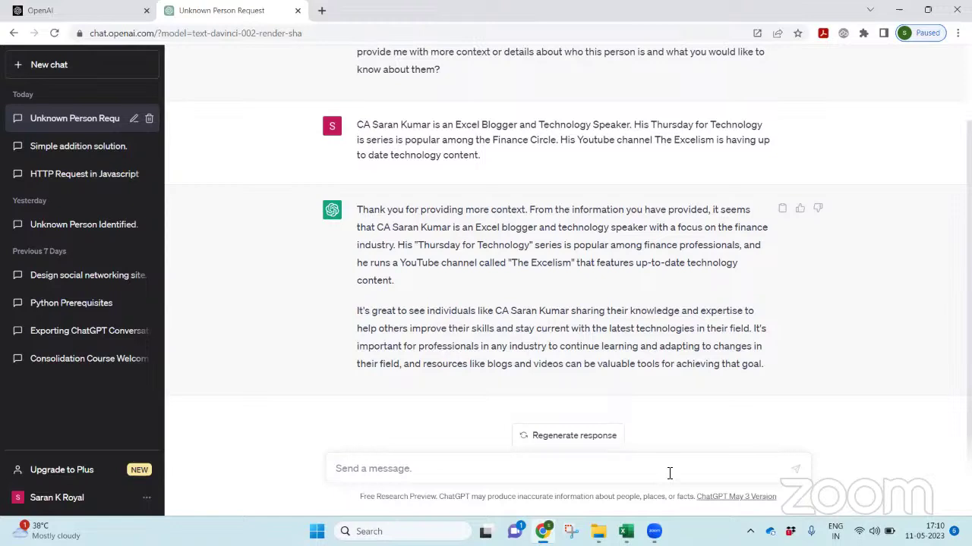
{"action": "left_click", "coordinate": [669, 473]}
Ask whether ChatGPT knows the person and highlight the background sentence in its reply
{"action": "type", "text": "Do you know CA Saran Kumar U"}
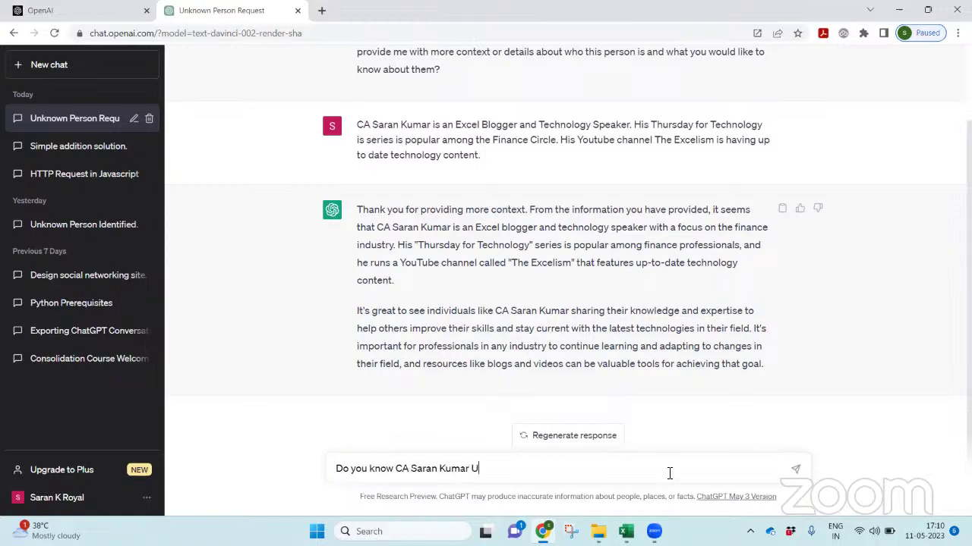
{"action": "key", "text": "Return"}
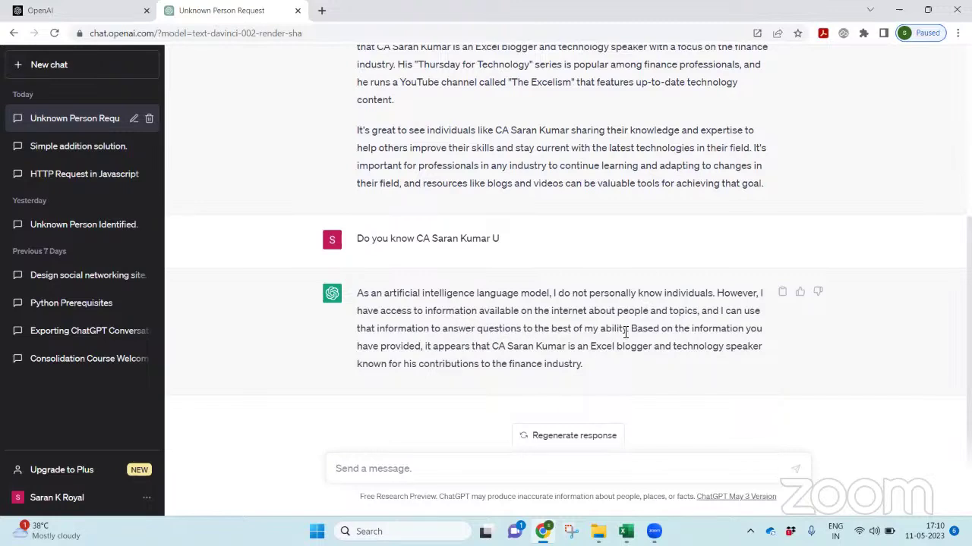
{"action": "left_click_drag", "start_coordinate": [638, 329], "coordinate": [521, 363]}
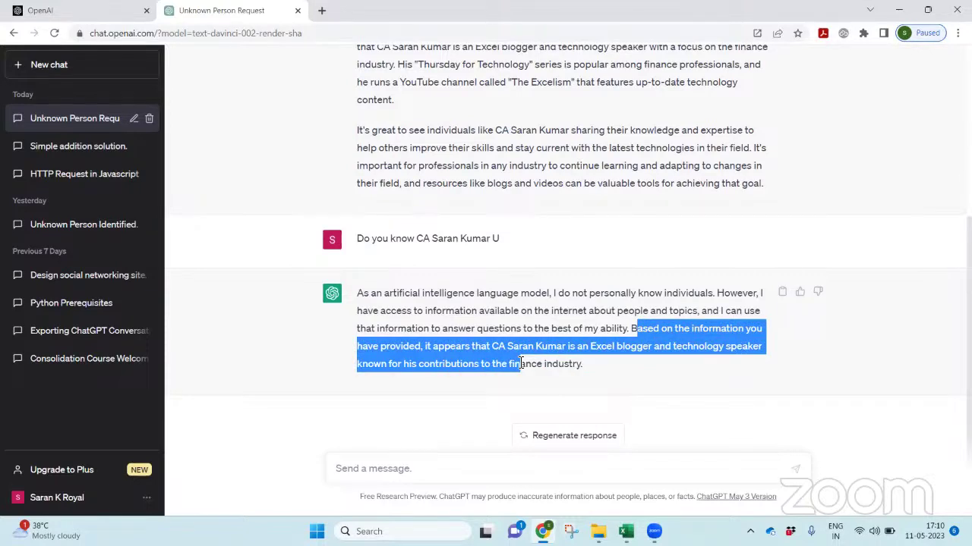
In a new chat, send 'Can you help me to make atom bomb' and get a refusal
{"action": "left_click", "coordinate": [85, 70]}
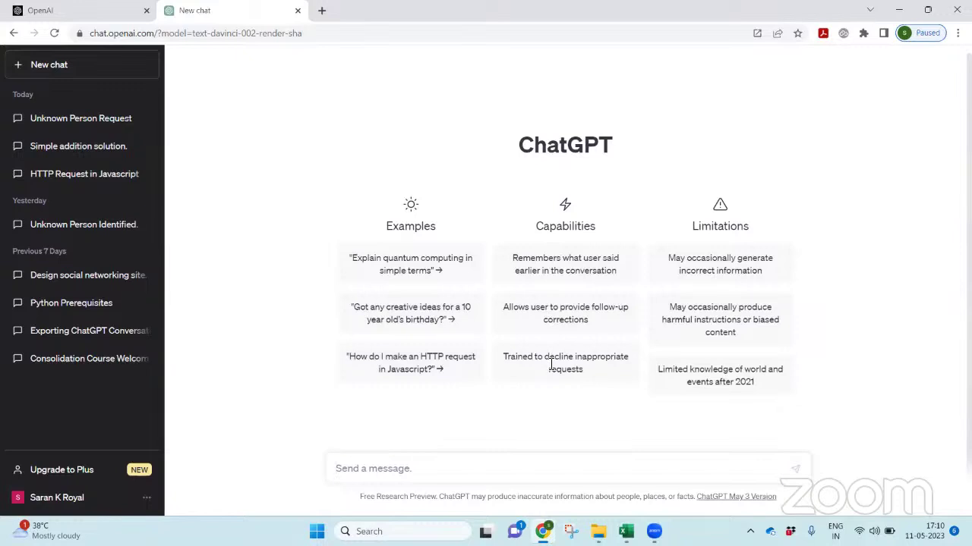
{"action": "left_click_drag", "start_coordinate": [503, 358], "coordinate": [597, 377]}
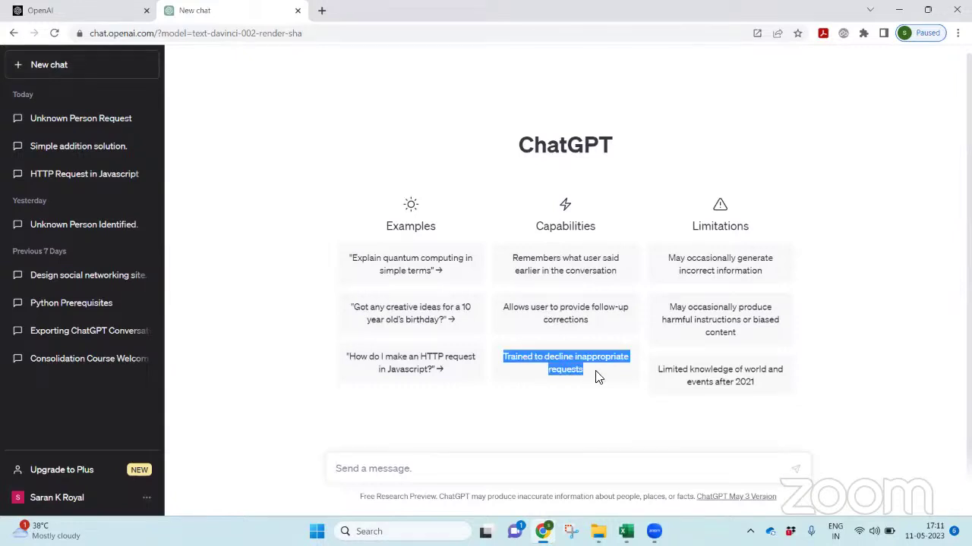
{"action": "left_click", "coordinate": [537, 439]}
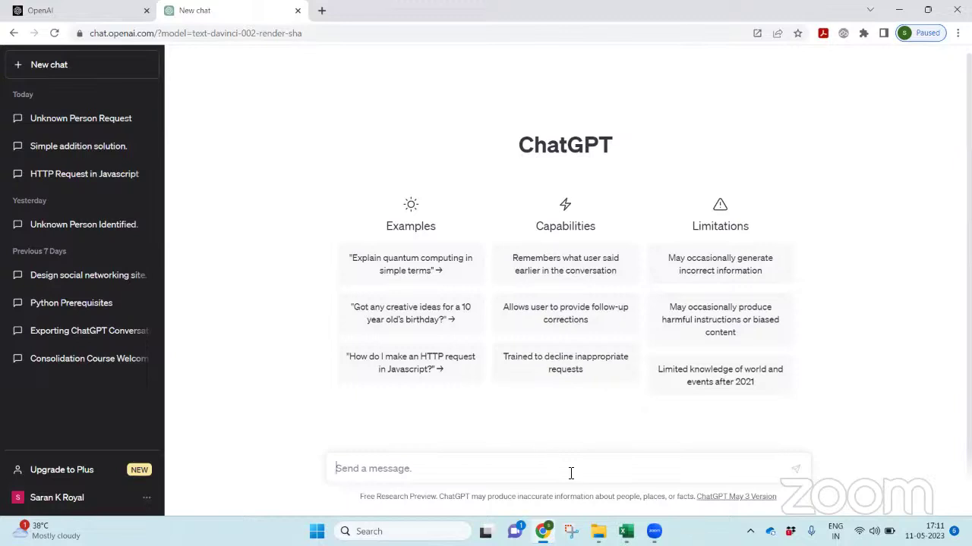
{"action": "type", "text": "Can you help me to "}
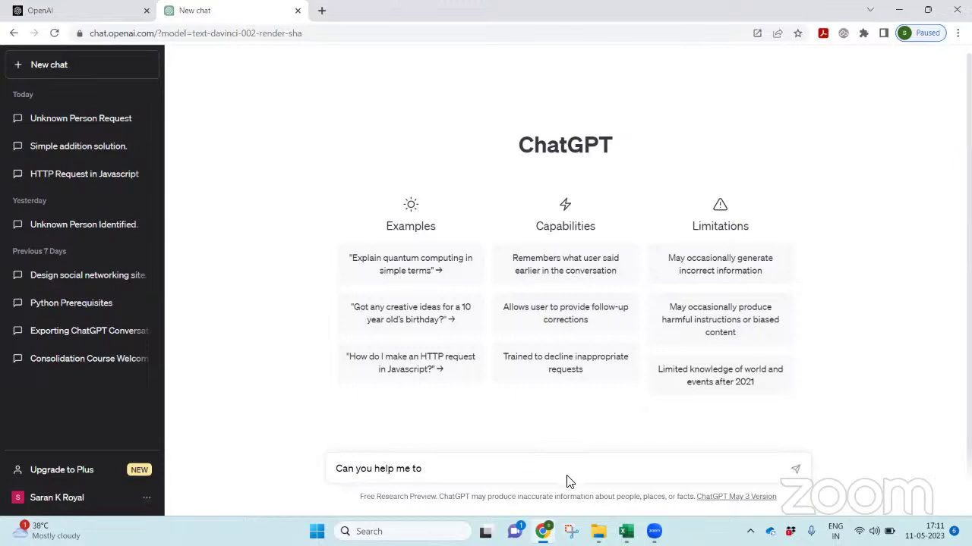
{"action": "type", "text": "p"}
{"action": "key", "text": "BackSpace"}
{"action": "type", "text": "make atom bomb"}
{"action": "key", "text": "Return"}
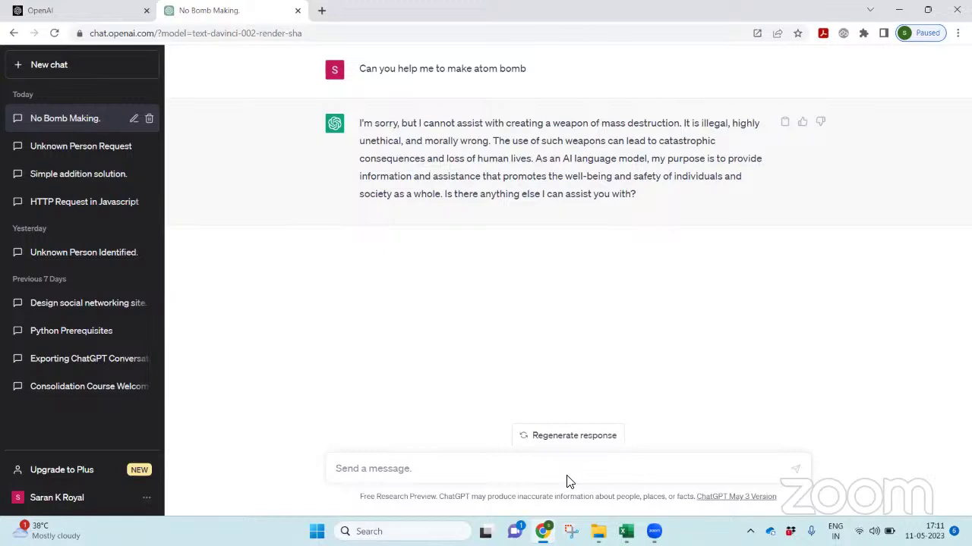
In a new chat, ask 'What is the Large Advances limit in case of LFAR in Bank Audit' and highlight the answer
{"action": "left_click", "coordinate": [85, 67]}
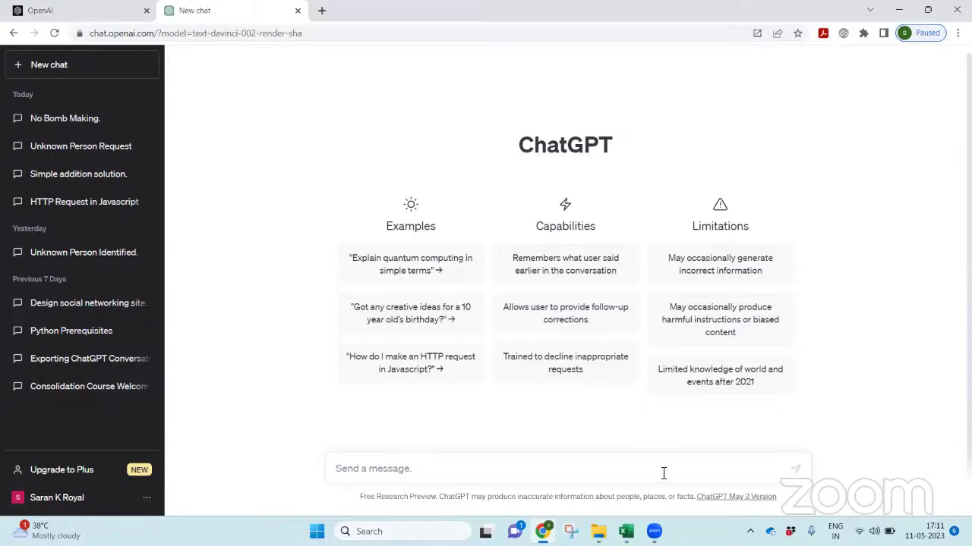
{"action": "type", "text": "What is the Large Advances "}
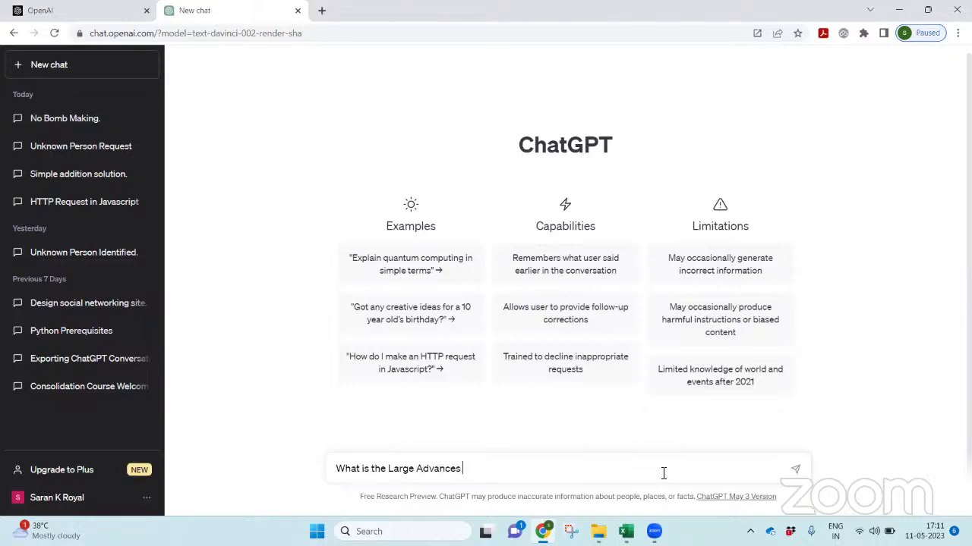
{"action": "type", "text": "limit in case of LFAR"}
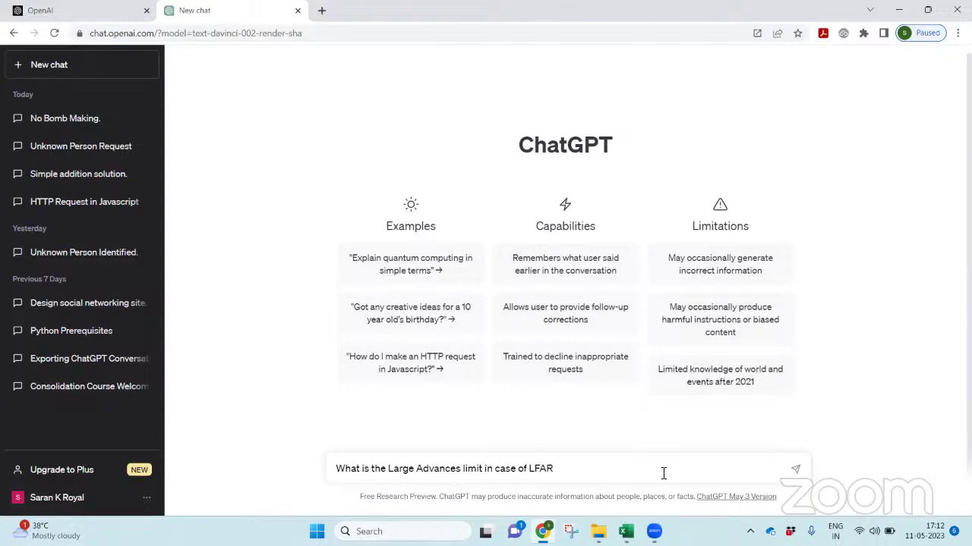
{"action": "type", "text": " in Bank Aud"}
{"action": "type", "text": "it"}
{"action": "key", "text": "Return"}
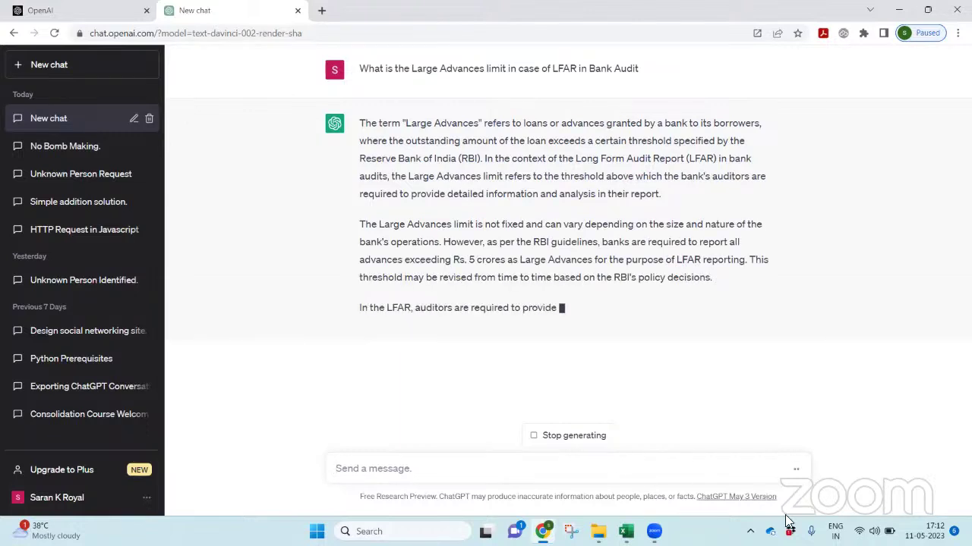
{"action": "left_click_drag", "start_coordinate": [361, 225], "coordinate": [747, 231]}
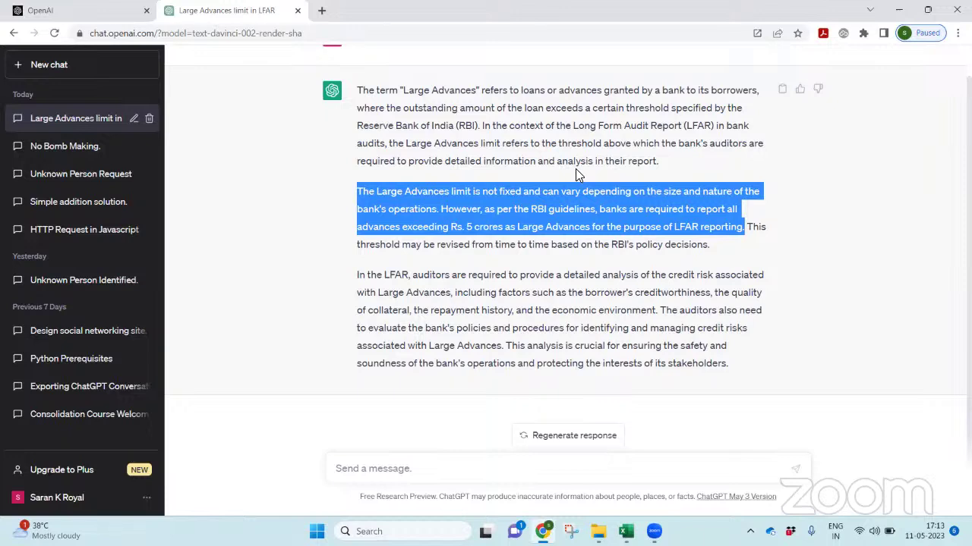
In a new chat, request 'Infosys Financials Highlights for FY 22-23', then open another empty chat
{"action": "left_click", "coordinate": [85, 85]}
{"action": "left_click", "coordinate": [86, 76]}
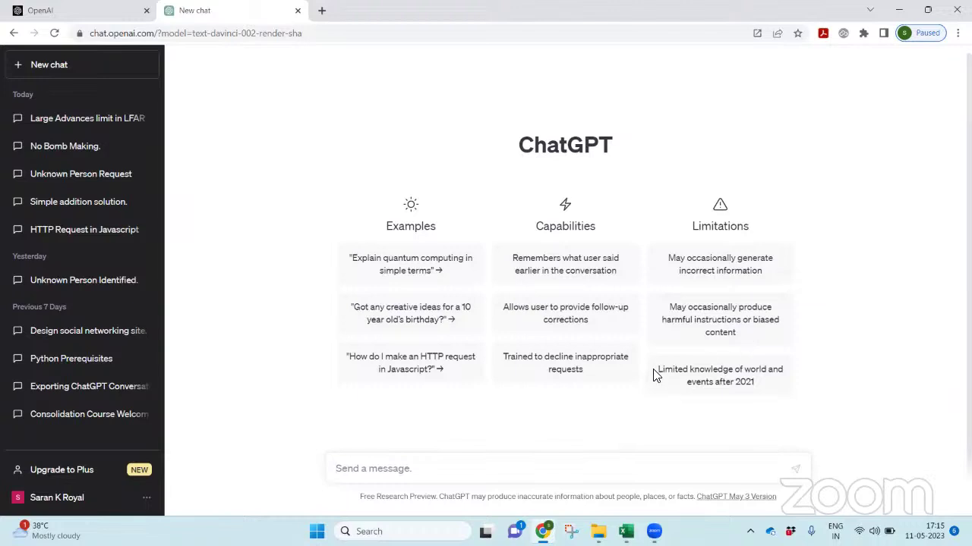
{"action": "left_click_drag", "start_coordinate": [656, 371], "coordinate": [757, 393]}
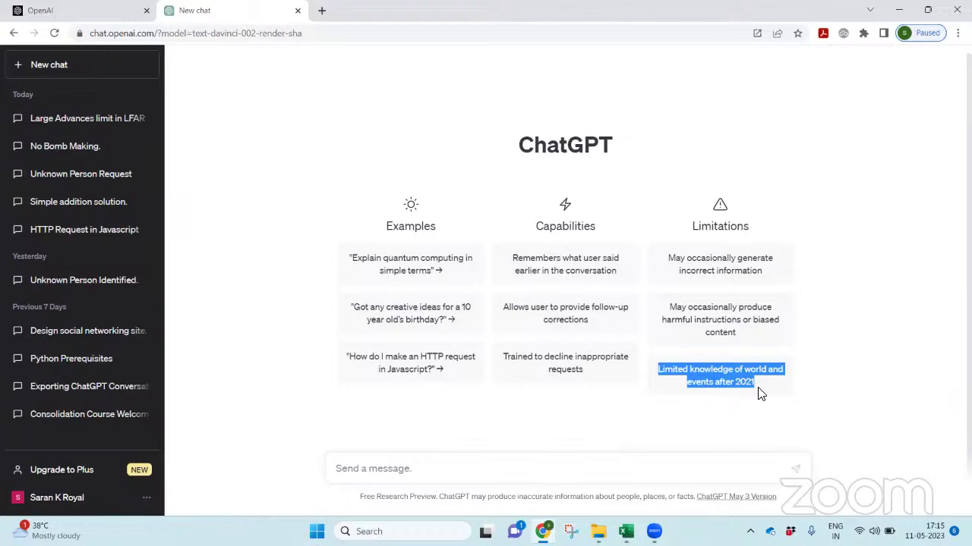
{"action": "left_click", "coordinate": [753, 470]}
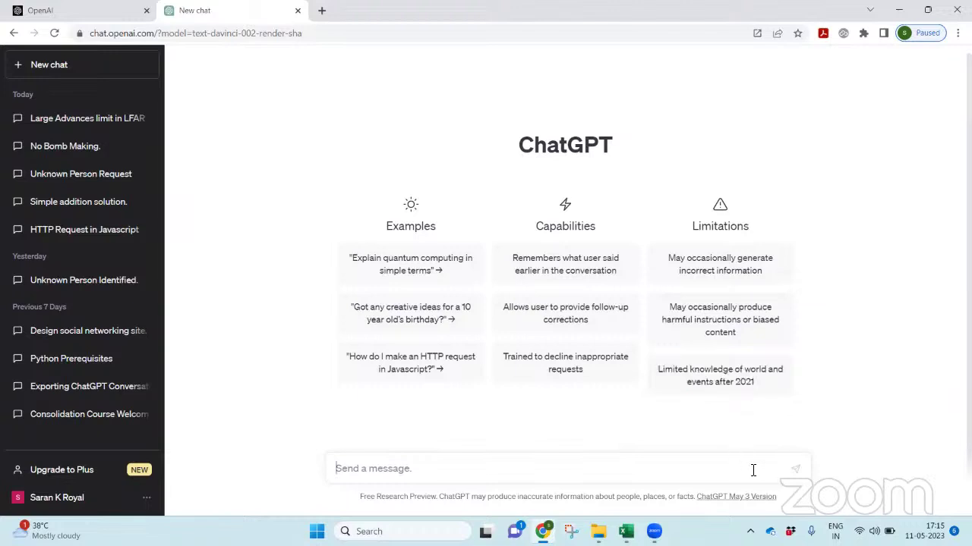
{"action": "type", "text": "Could you provide I"}
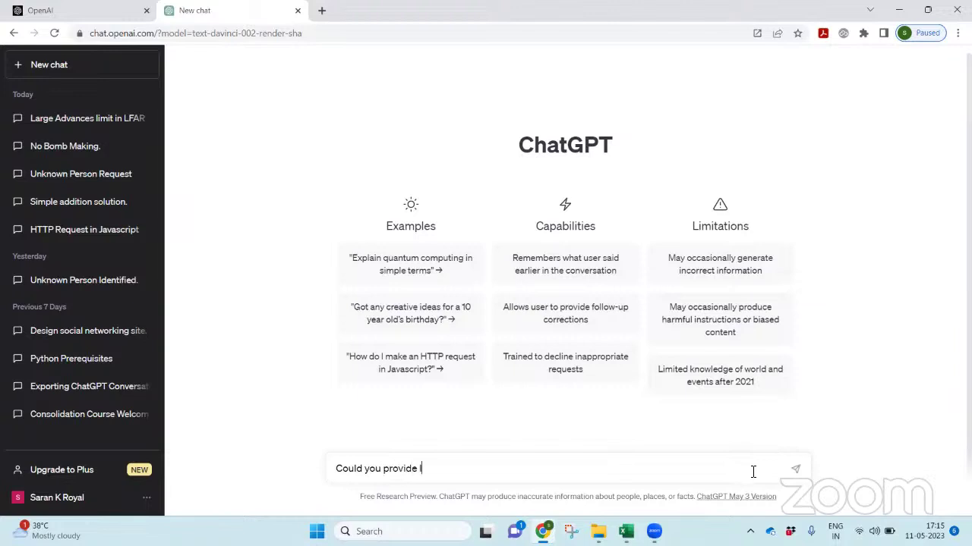
{"action": "type", "text": "nfosys Financials Highlights "}
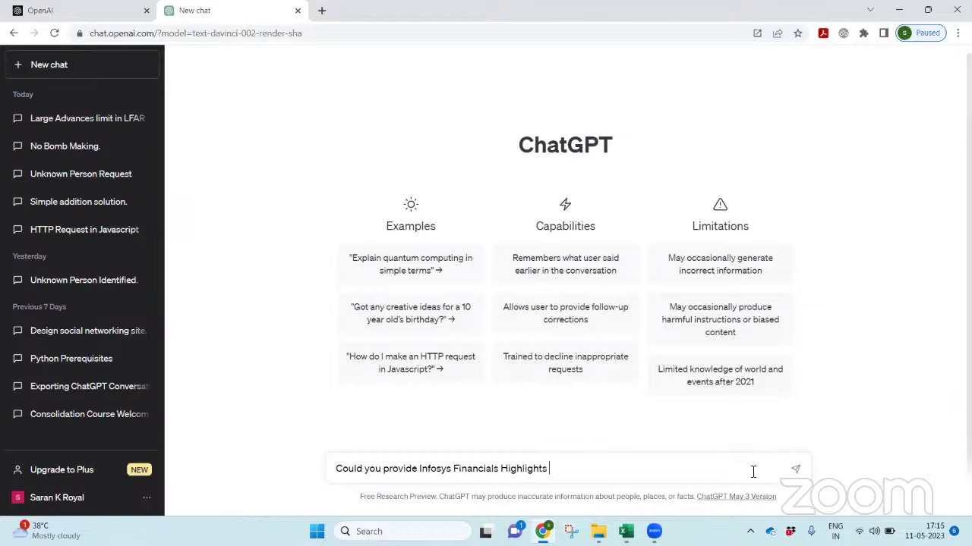
{"action": "type", "text": "for FY 22-23"}
{"action": "key", "text": "Return"}
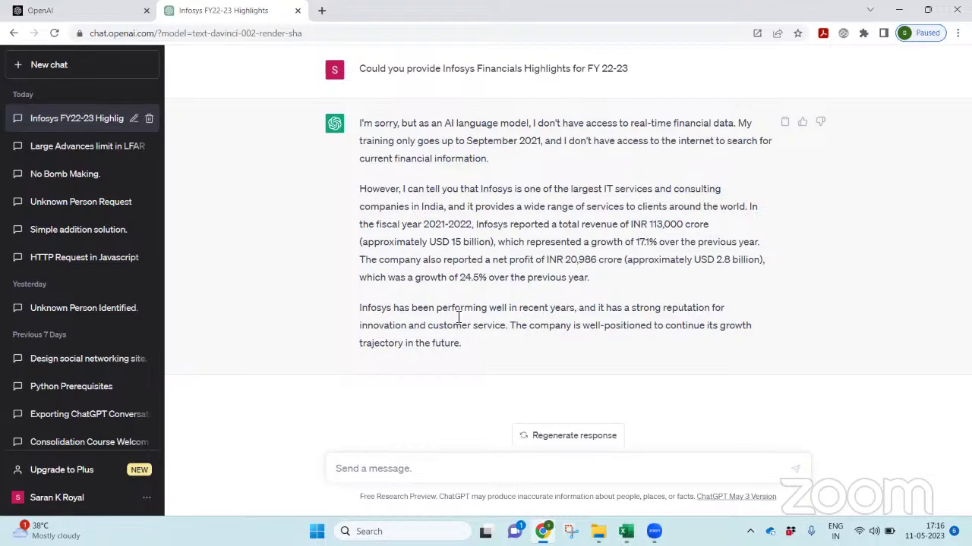
{"action": "left_click", "coordinate": [80, 70]}
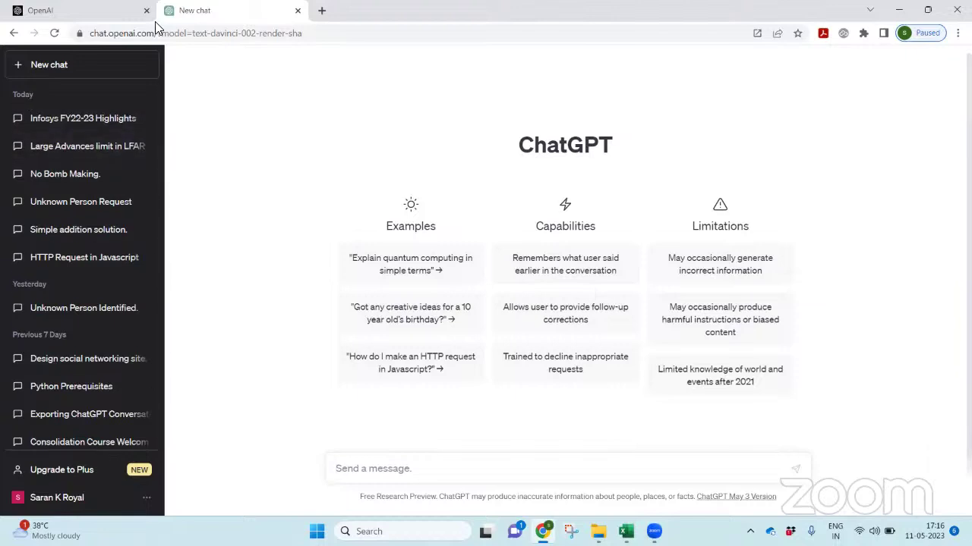
Copy the Infosys FY22-23 answer into a new Excel workbook, then return to the ChatGPT chat
{"action": "left_click", "coordinate": [110, 118]}
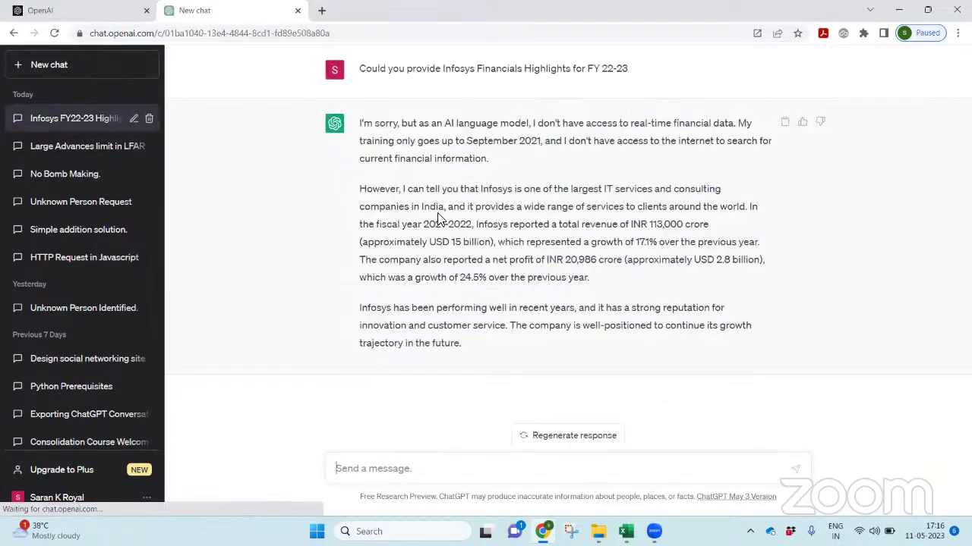
{"action": "left_click", "coordinate": [785, 123]}
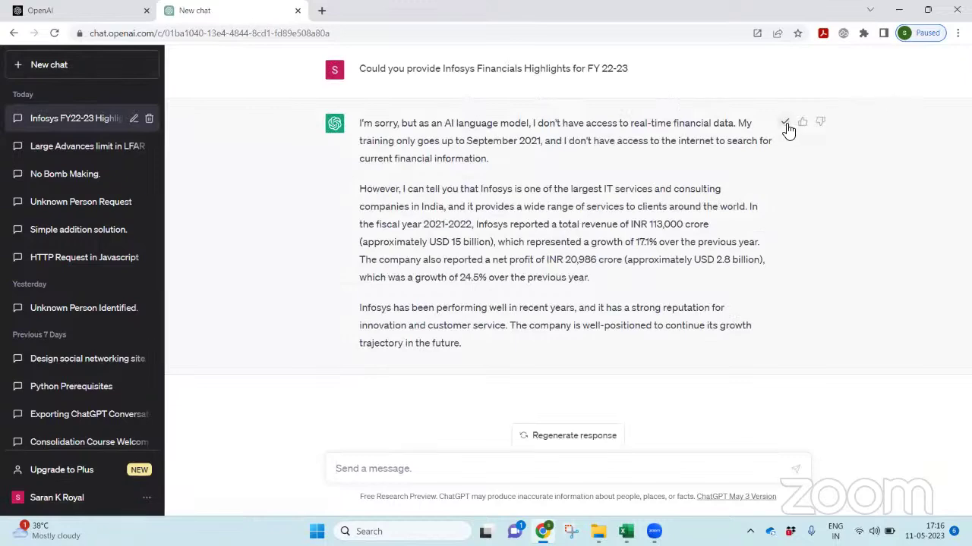
{"action": "left_click", "coordinate": [625, 531]}
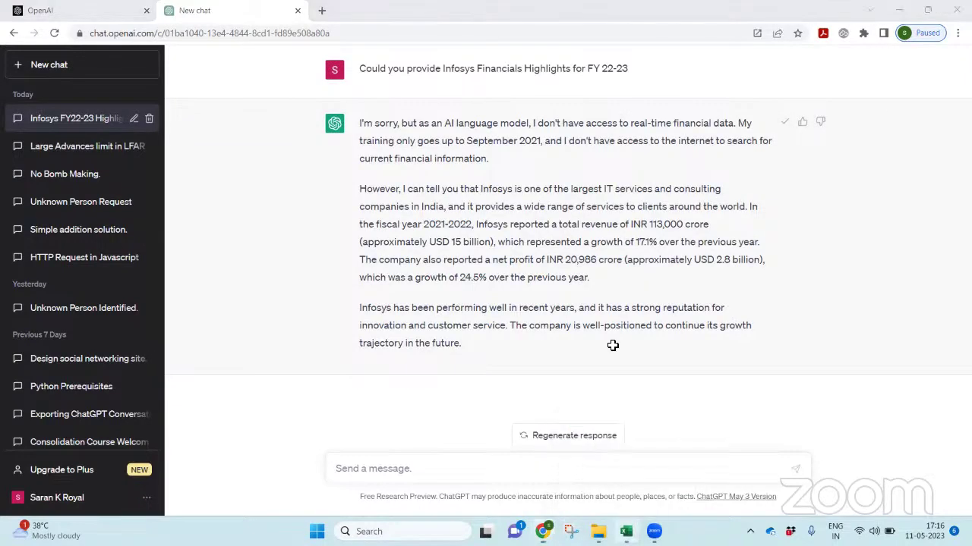
{"action": "key", "text": "ctrl+n"}
{"action": "key", "text": "ctrl+v"}
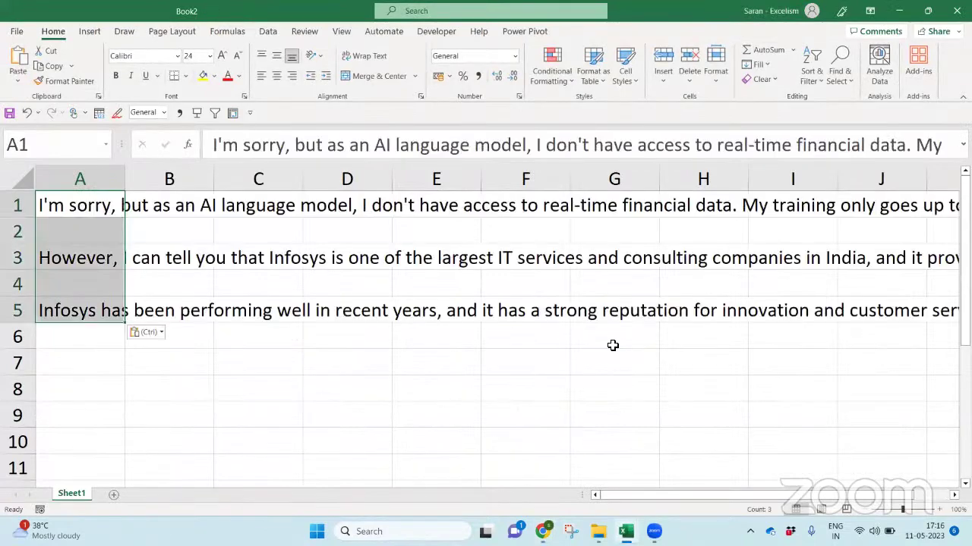
{"action": "key", "text": "alt+Tab"}
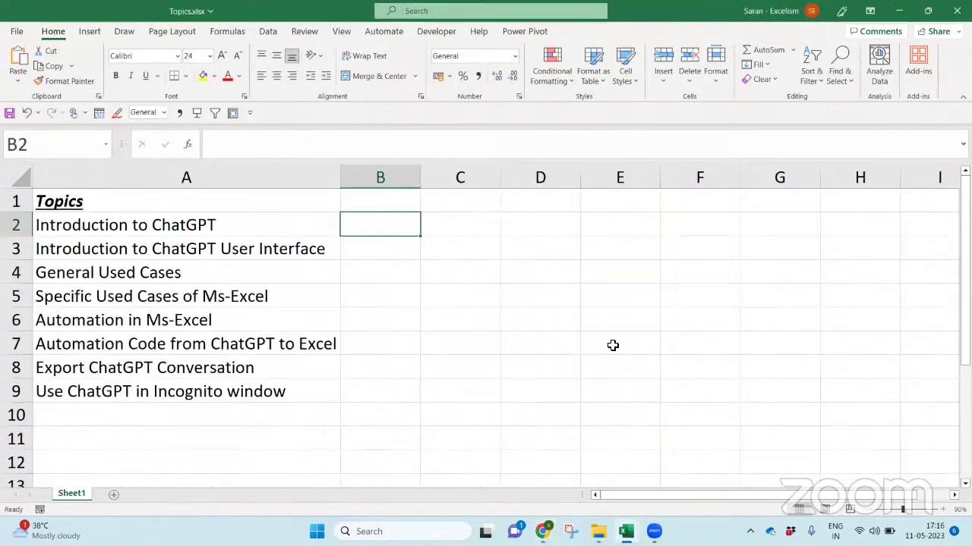
{"action": "key", "text": "alt+Tab"}
{"action": "key", "text": "Tab"}
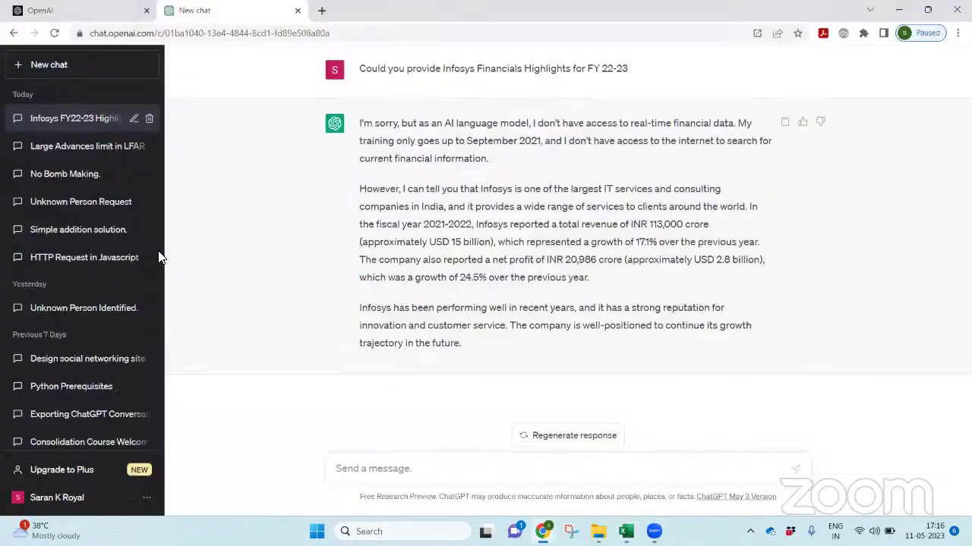
Browse earlier chats, from Large Advances limit in LFAR through Unknown Person Identified
{"action": "left_click", "coordinate": [87, 149]}
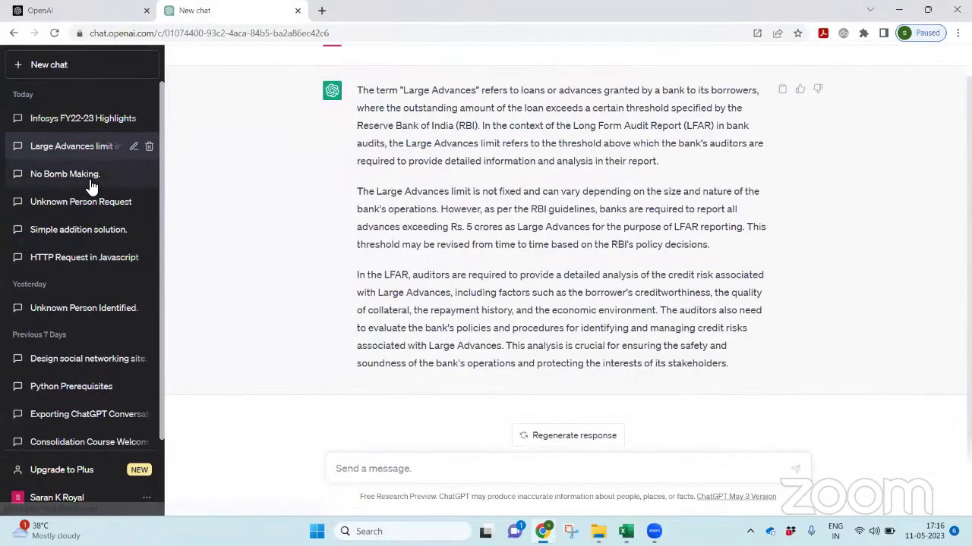
{"action": "left_click", "coordinate": [89, 180]}
{"action": "left_click", "coordinate": [98, 203]}
{"action": "left_click", "coordinate": [84, 229]}
{"action": "left_click", "coordinate": [110, 260]}
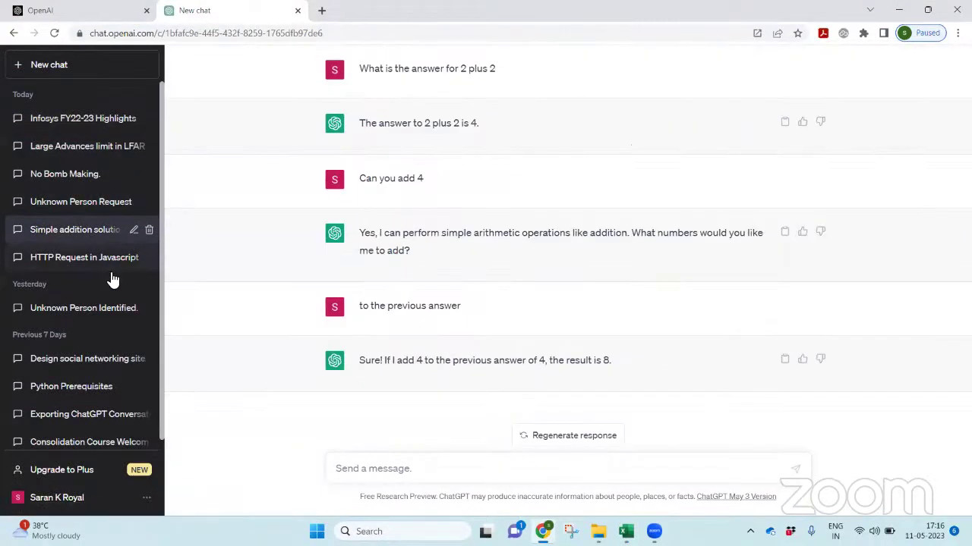
{"action": "left_click", "coordinate": [118, 318]}
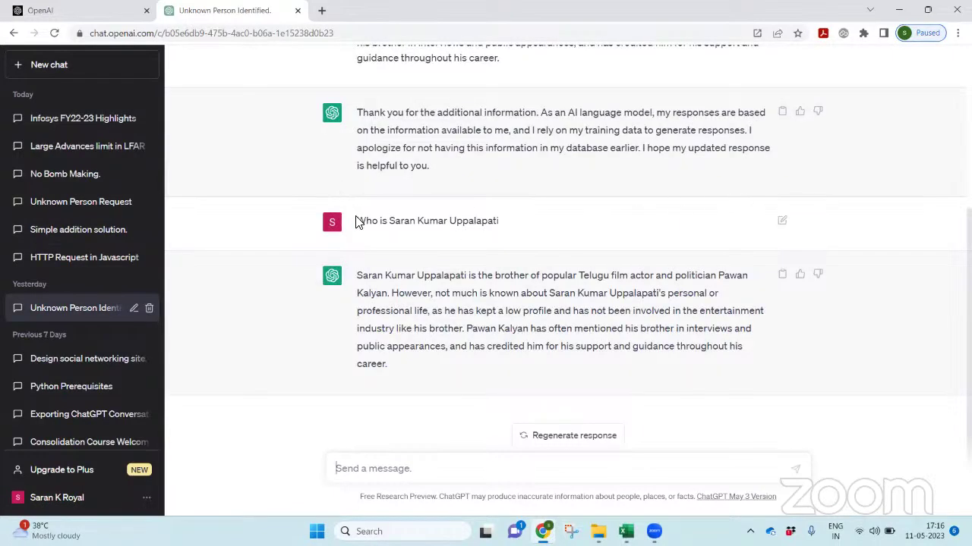
{"action": "left_click_drag", "start_coordinate": [356, 221], "coordinate": [501, 226]}
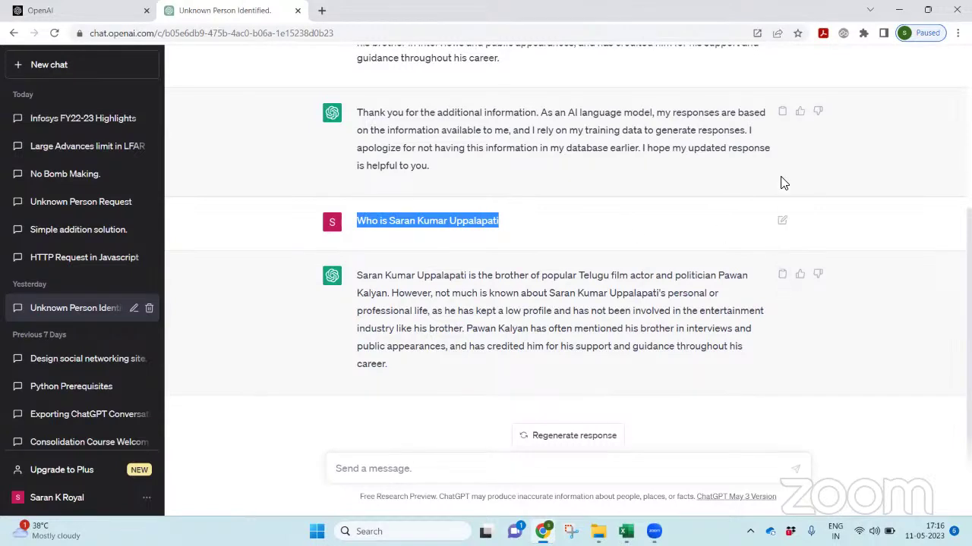
{"action": "left_click", "coordinate": [758, 183]}
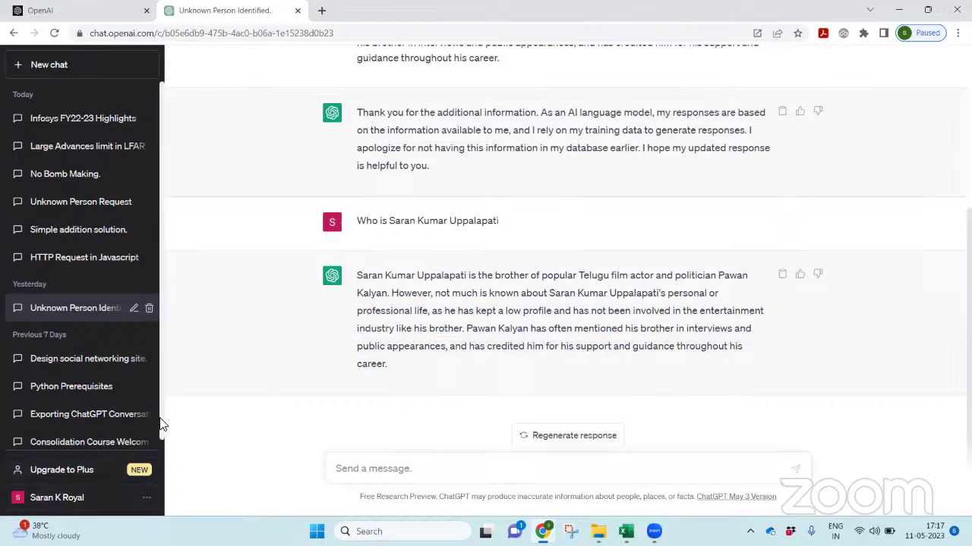
Open ChatGPT Settings from the account menu
{"action": "left_click_drag", "start_coordinate": [159, 424], "coordinate": [161, 474]}
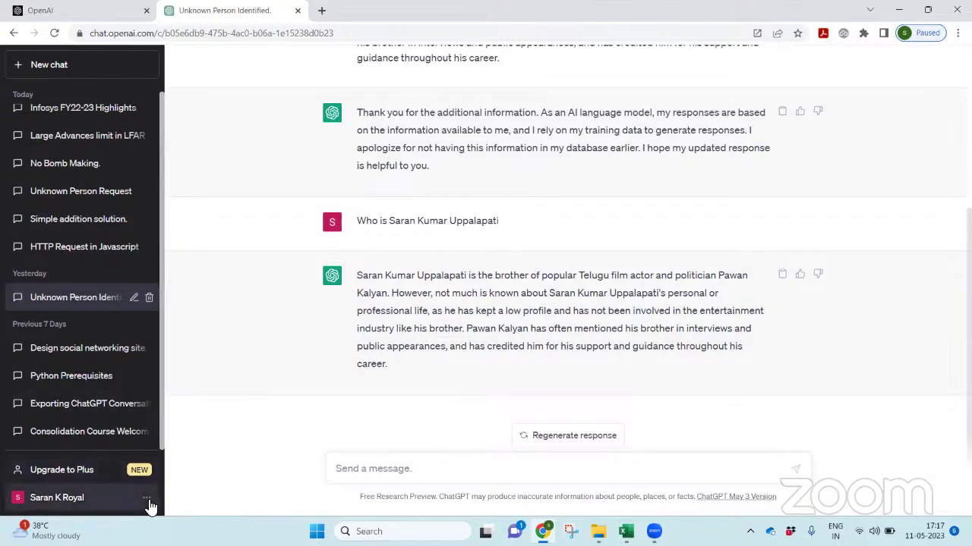
{"action": "left_click", "coordinate": [148, 499]}
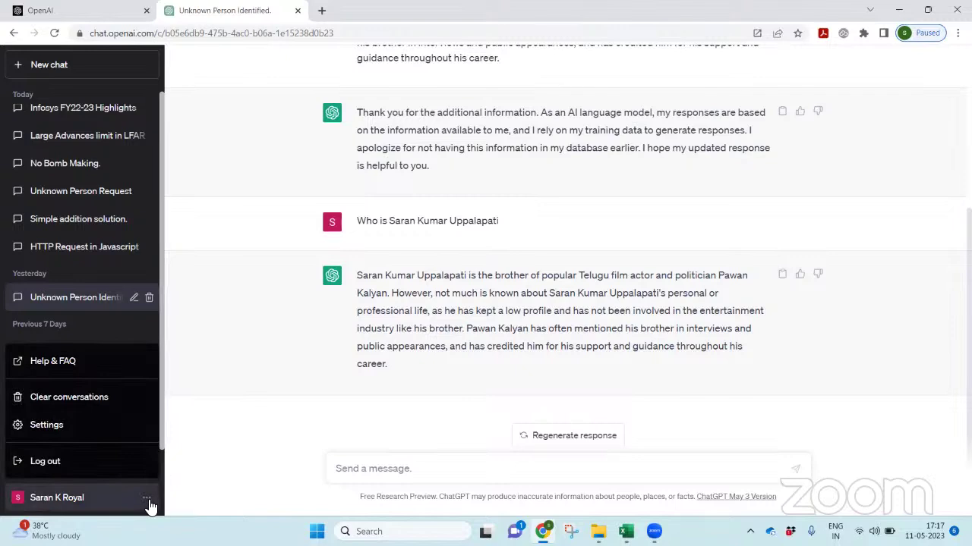
{"action": "left_click", "coordinate": [88, 438]}
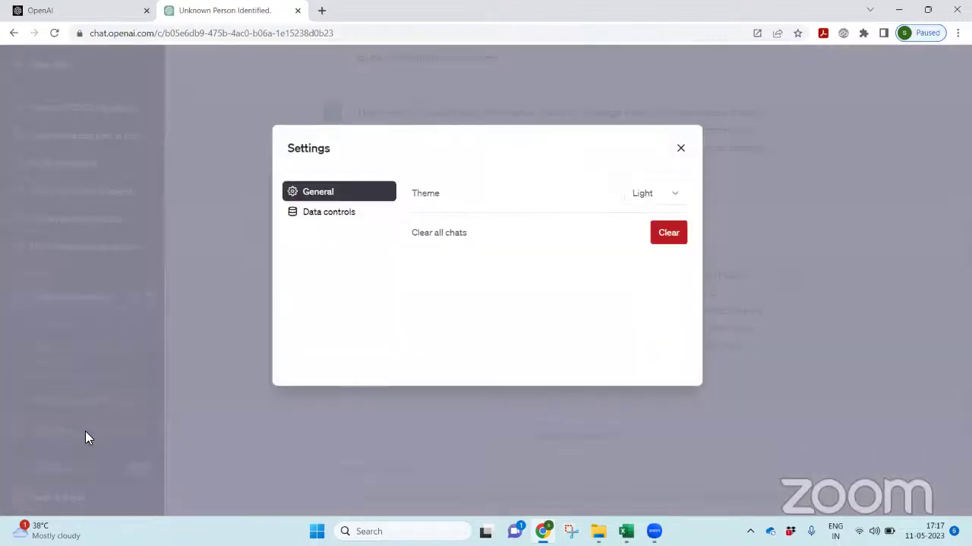
Under Data controls, export the account's data and confirm the export
{"action": "left_click", "coordinate": [338, 217]}
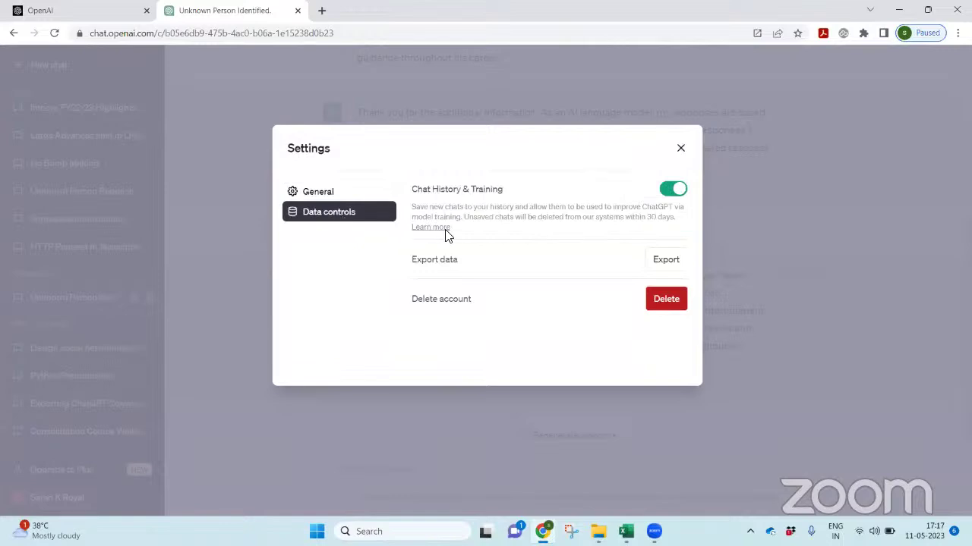
{"action": "left_click", "coordinate": [661, 262]}
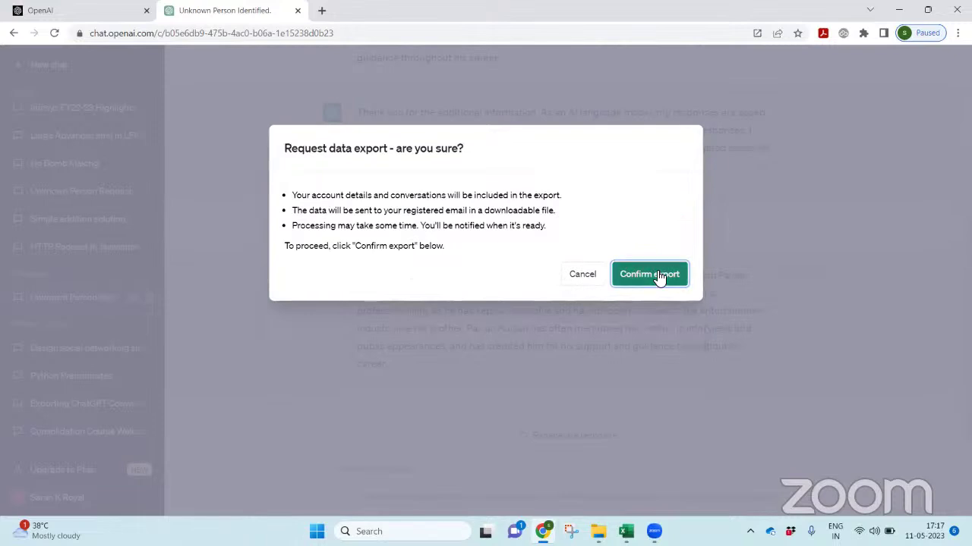
{"action": "left_click", "coordinate": [650, 274]}
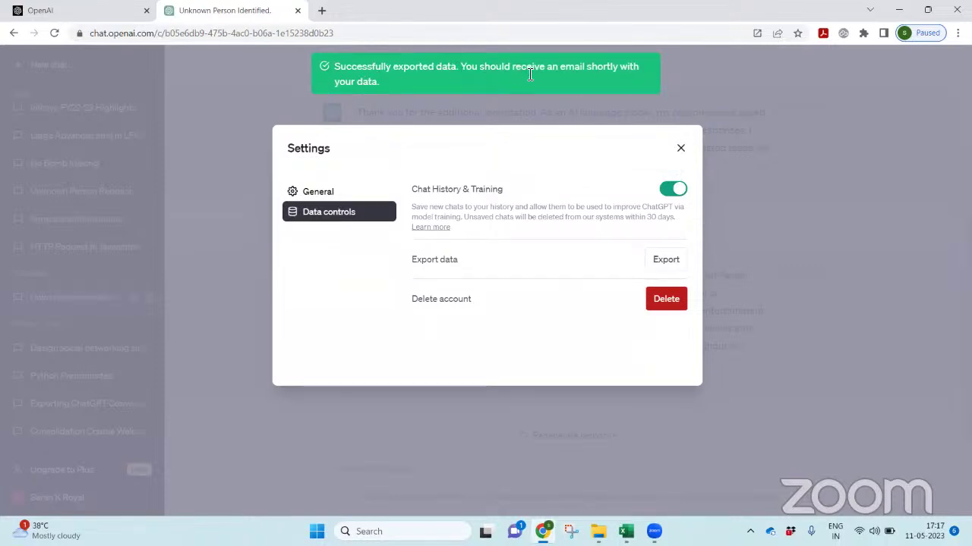
Close Settings and switch to the Gmail window with the data export email
{"action": "left_click", "coordinate": [681, 149]}
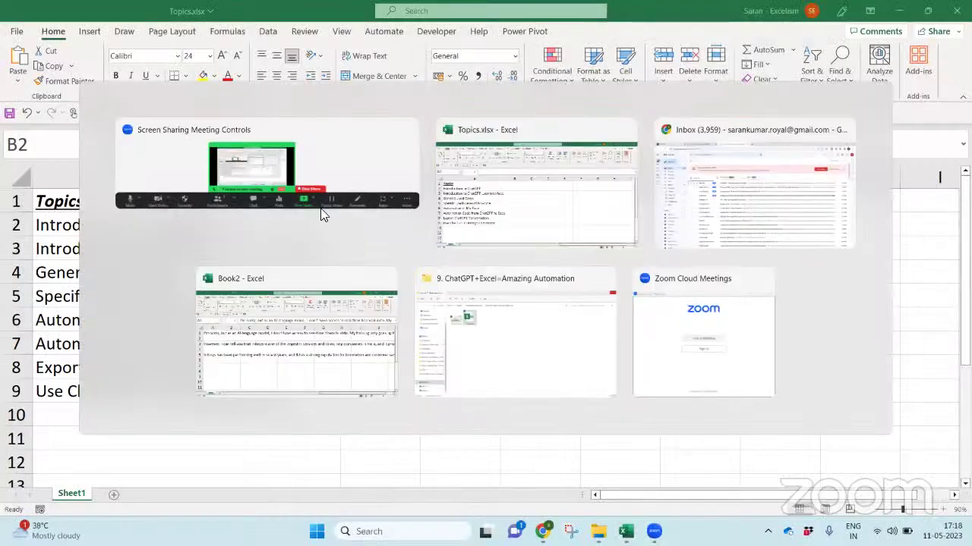
{"action": "key", "text": "alt+Tab"}
Open the 'ChatGPT - Your data export is ready' email and read through its text
{"action": "left_click", "coordinate": [343, 199]}
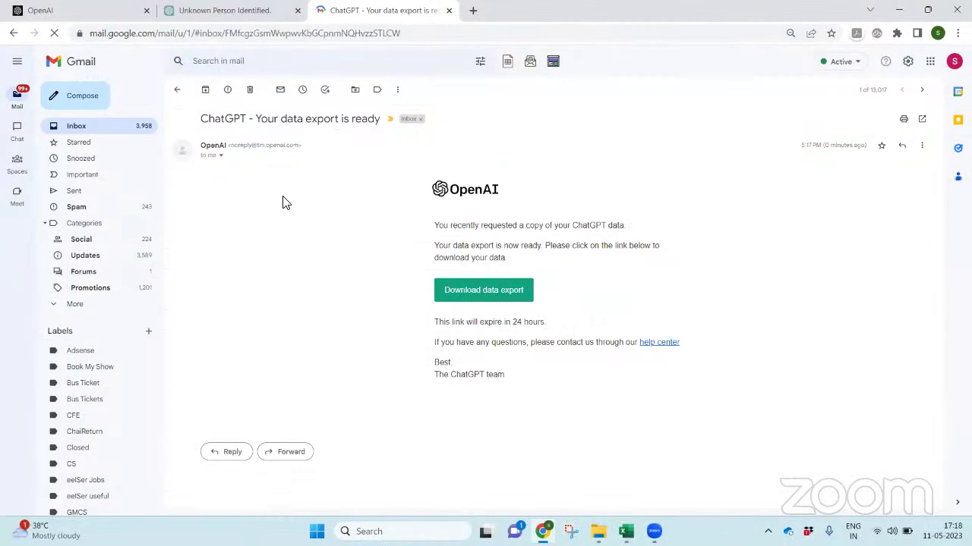
{"action": "triple_click", "coordinate": [375, 121]}
{"action": "left_click_drag", "start_coordinate": [809, 145], "coordinate": [862, 149]}
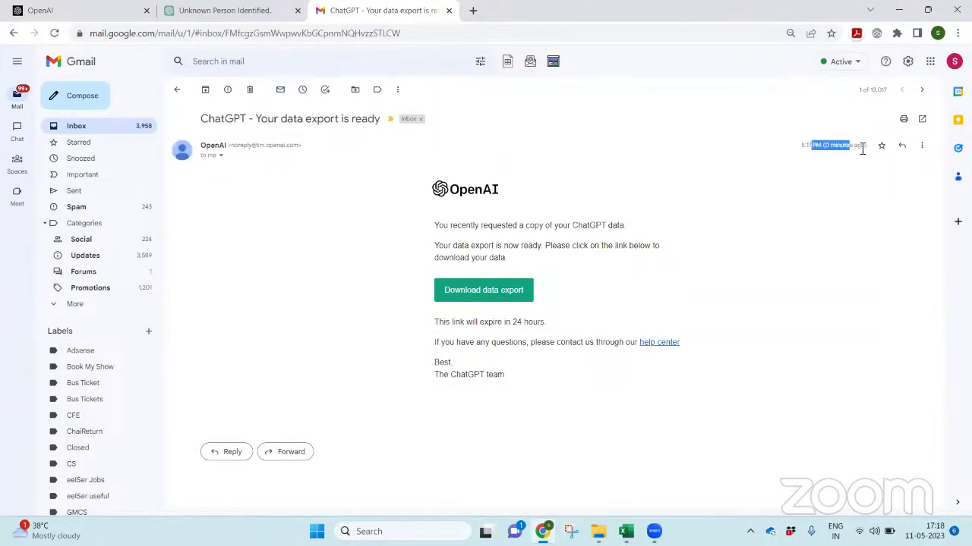
{"action": "left_click", "coordinate": [829, 160]}
{"action": "triple_click", "coordinate": [461, 228]}
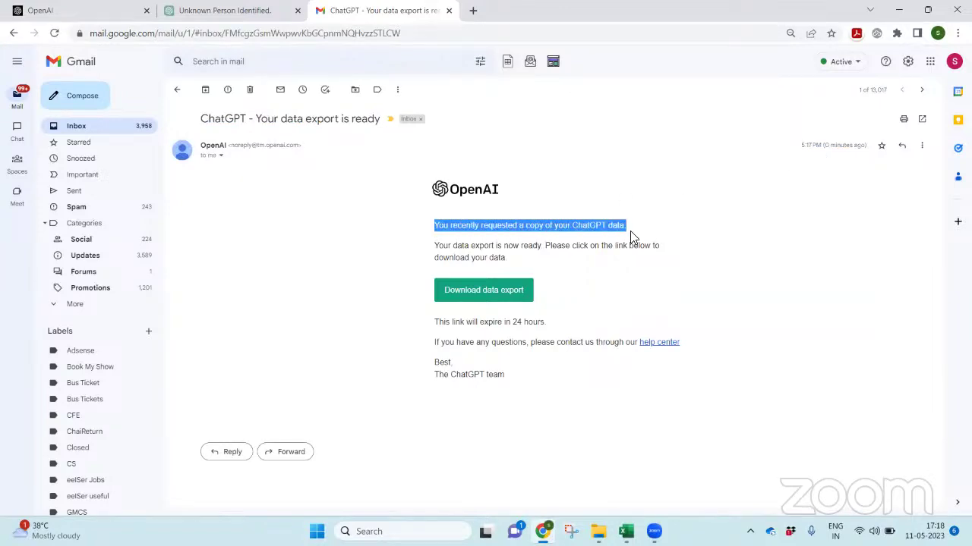
{"action": "left_click_drag", "start_coordinate": [438, 246], "coordinate": [616, 258]}
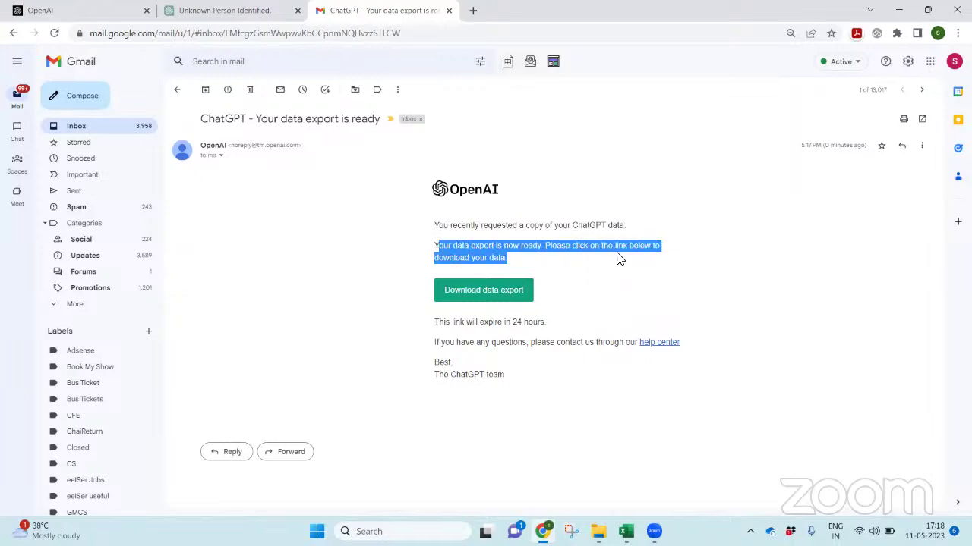
{"action": "left_click", "coordinate": [462, 326]}
{"action": "left_click_drag", "start_coordinate": [433, 336], "coordinate": [552, 322]}
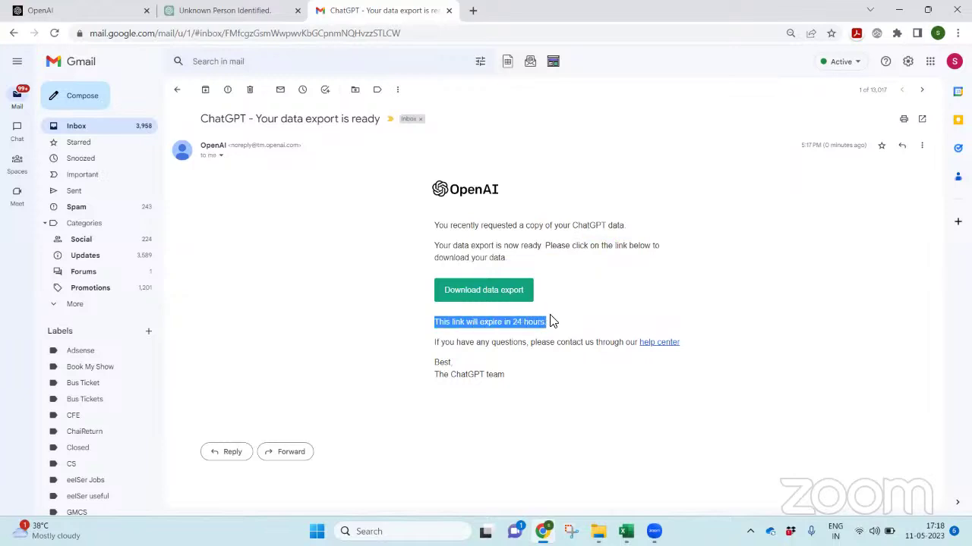
{"action": "left_click_drag", "start_coordinate": [434, 343], "coordinate": [519, 343]}
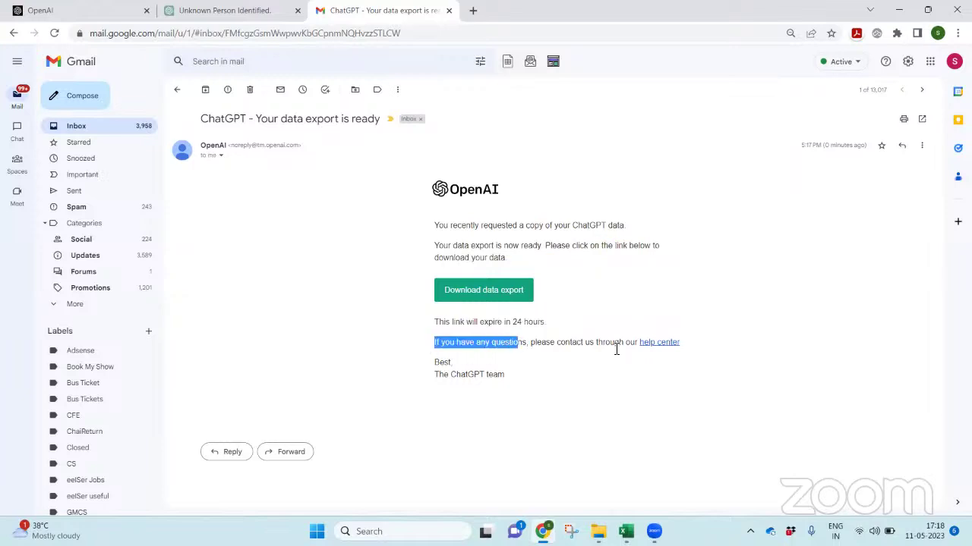
{"action": "left_click", "coordinate": [581, 380]}
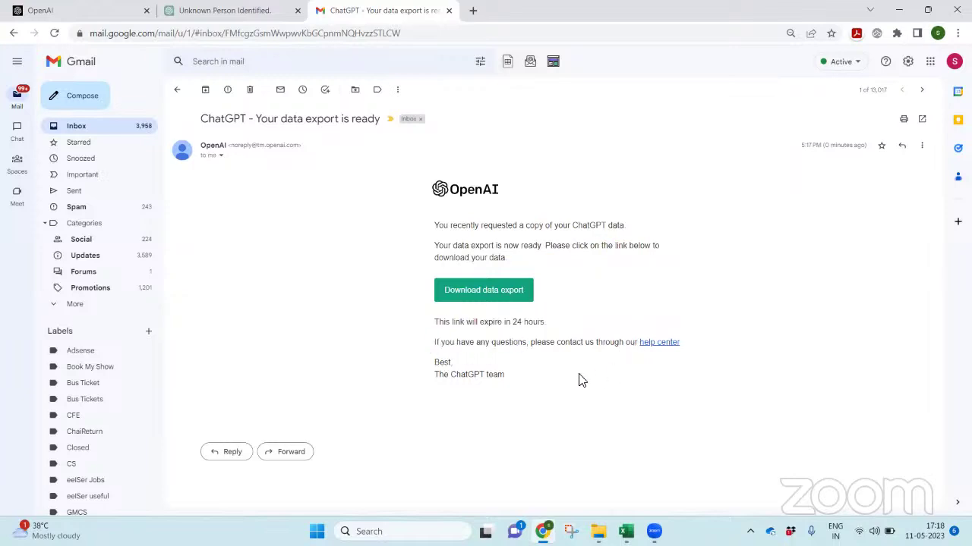
Download the ChatGPT data export zip and show it in its folder
{"action": "left_click", "coordinate": [497, 301]}
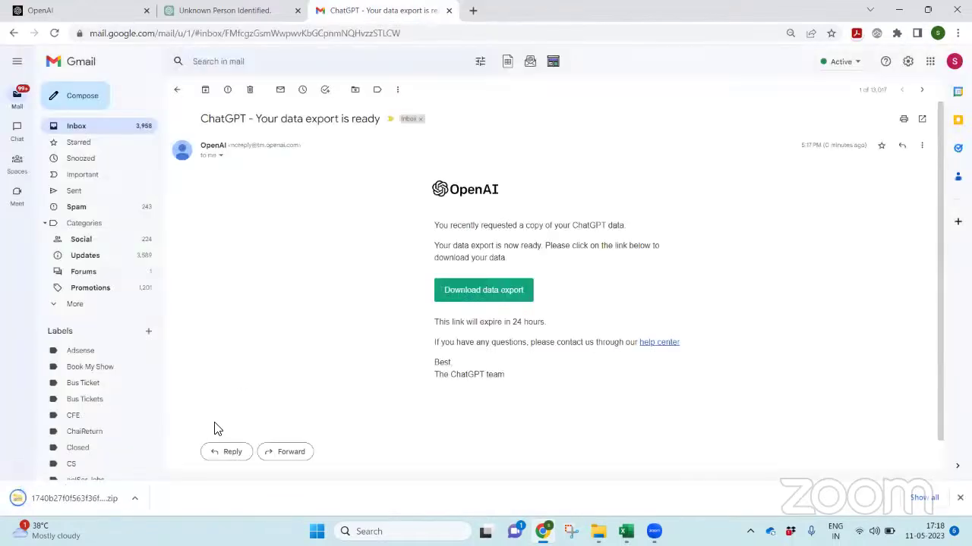
{"action": "left_click", "coordinate": [134, 493]}
{"action": "left_click", "coordinate": [158, 460]}
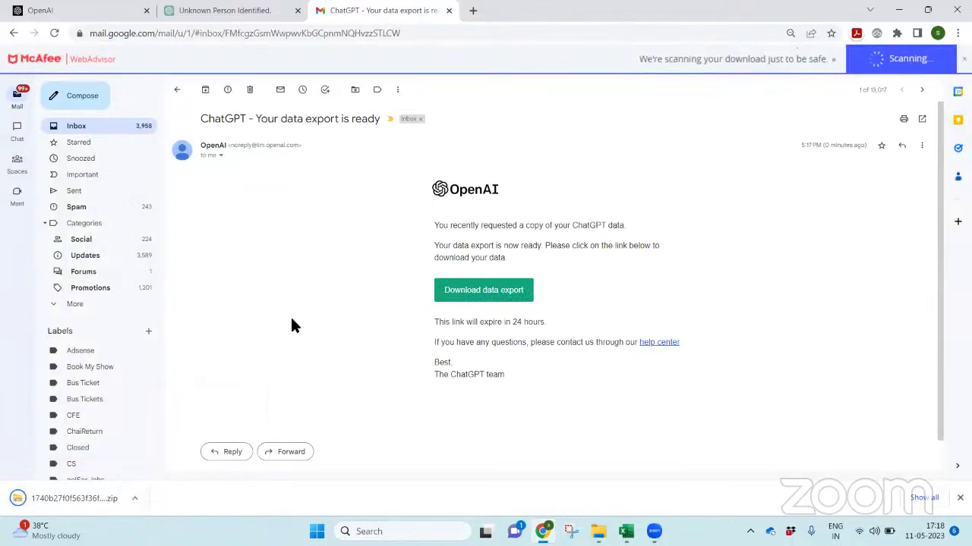
Open the export zip maximized, preview conversations.json in Notepad, then close it
{"action": "left_click", "coordinate": [91, 486]}
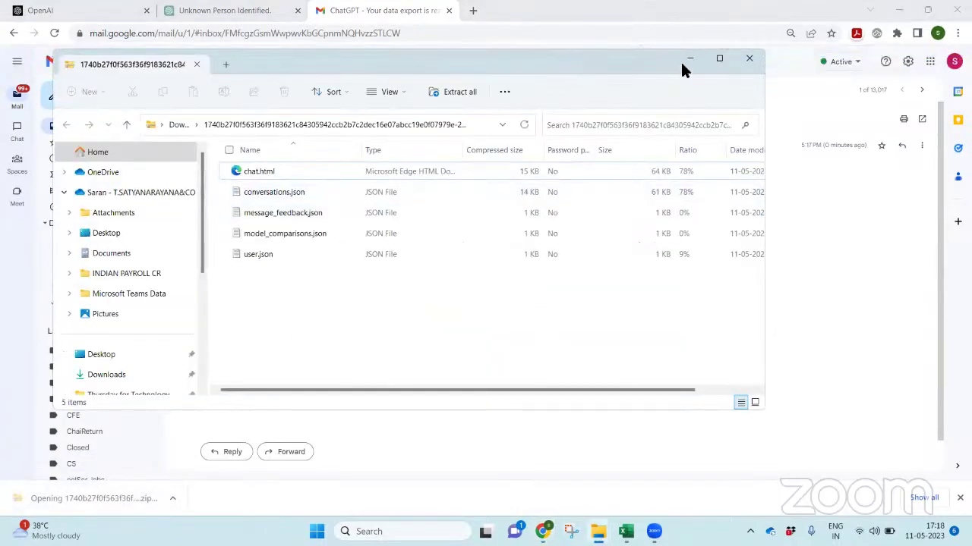
{"action": "left_click", "coordinate": [718, 59]}
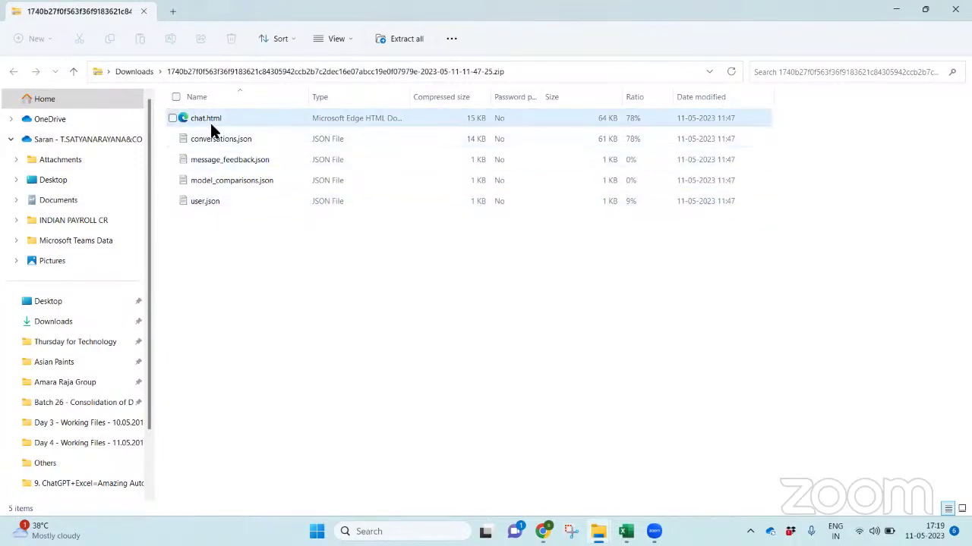
{"action": "double_click", "coordinate": [218, 141]}
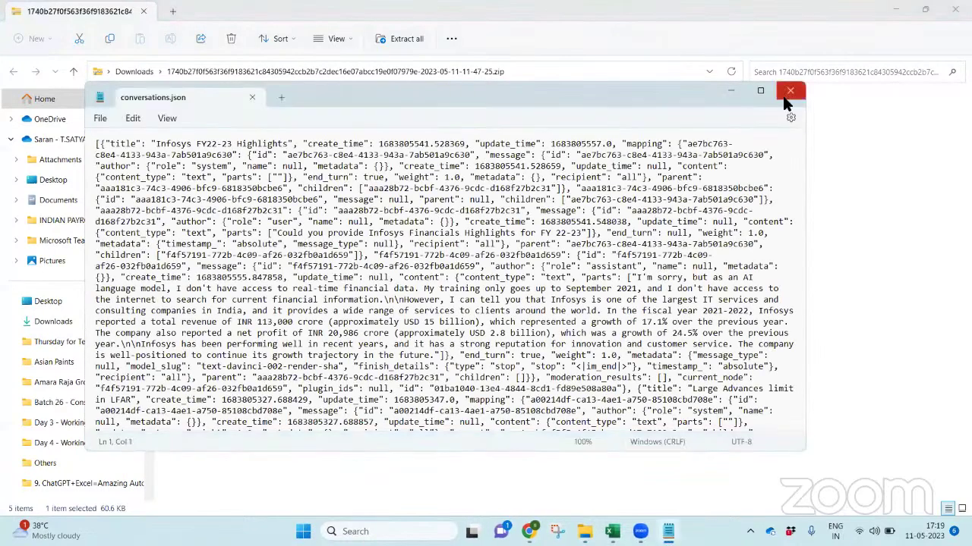
{"action": "left_click", "coordinate": [791, 90]}
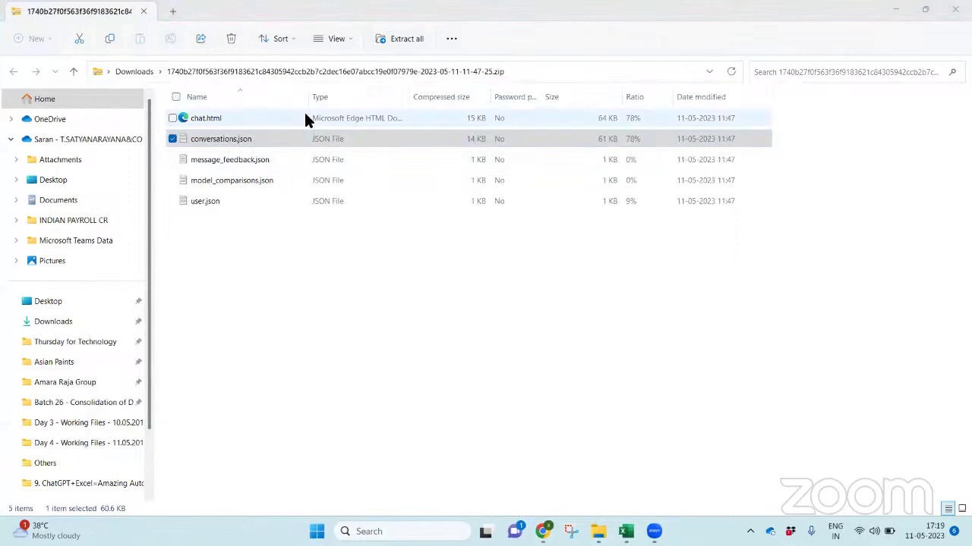
{"action": "double_click", "coordinate": [218, 118]}
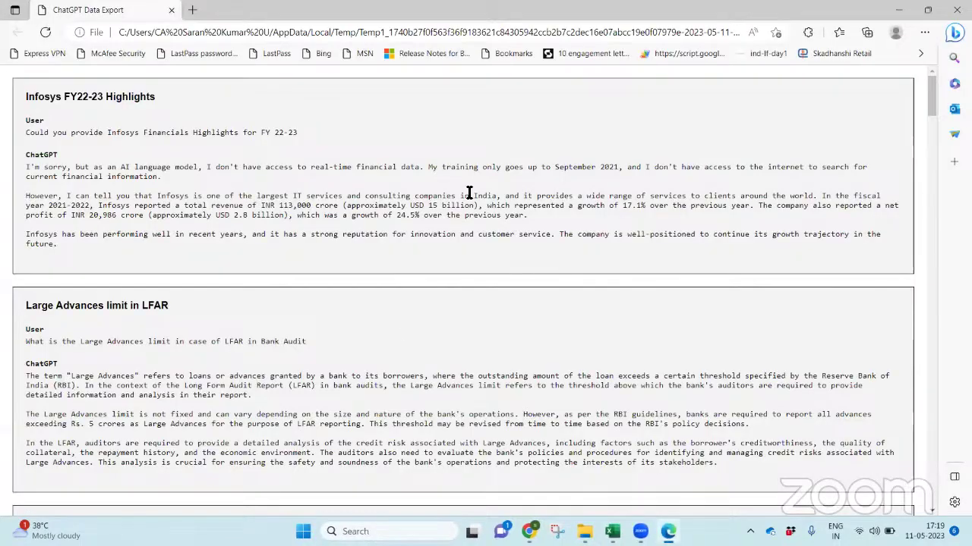
{"action": "scroll", "coordinate": [469, 192], "scroll_direction": "down", "scroll_amount": 20}
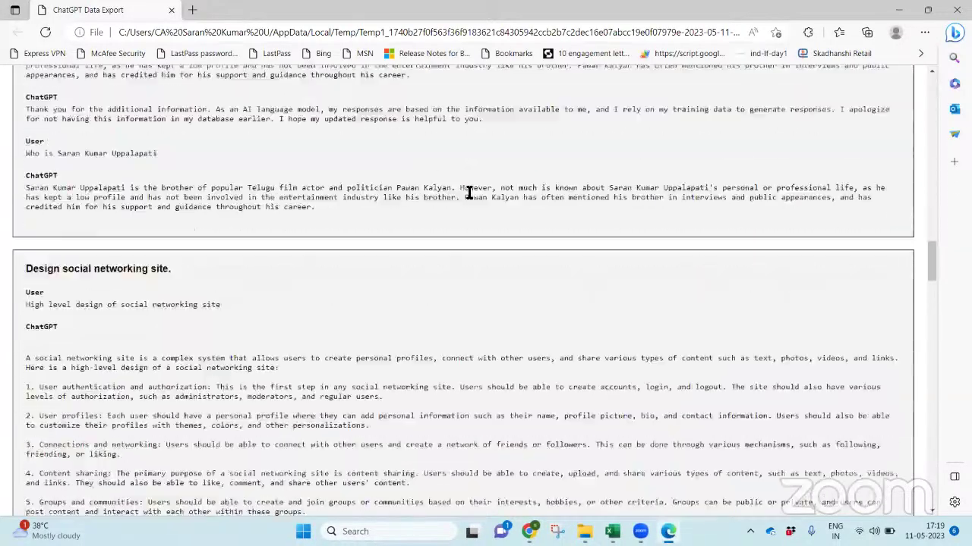
{"action": "scroll", "coordinate": [464, 191], "scroll_direction": "down", "scroll_amount": 10}
{"action": "scroll", "coordinate": [469, 193], "scroll_direction": "up", "scroll_amount": 20}
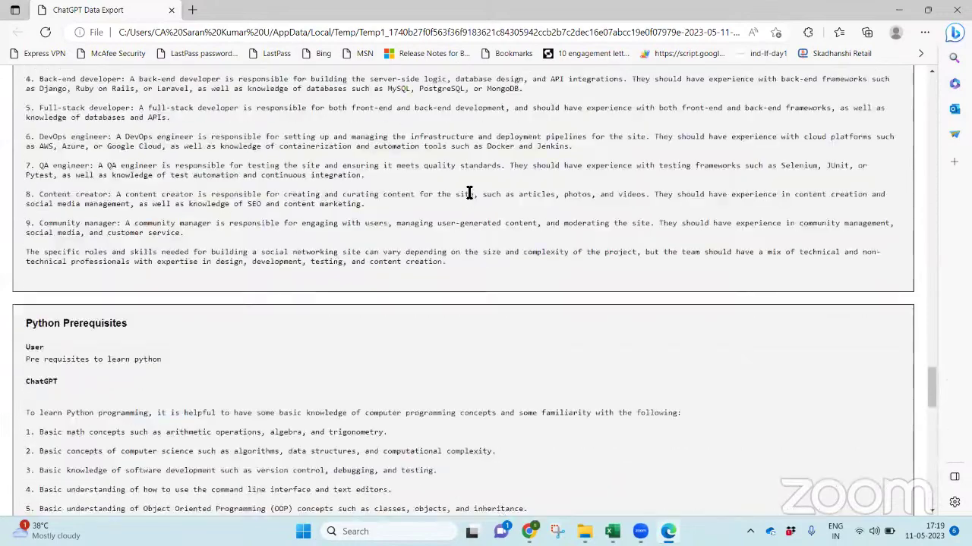
{"action": "scroll", "coordinate": [469, 193], "scroll_direction": "up", "scroll_amount": 5}
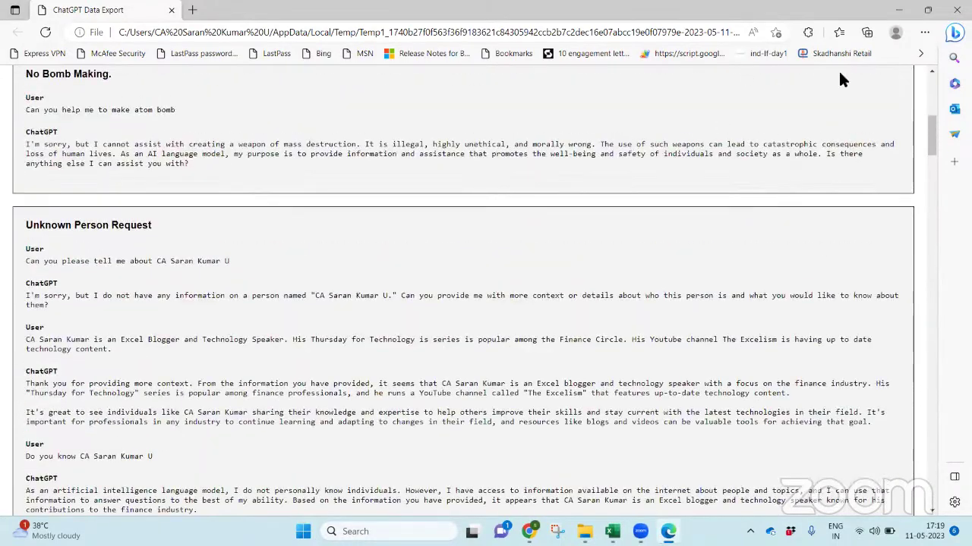
{"action": "left_click", "coordinate": [955, 10]}
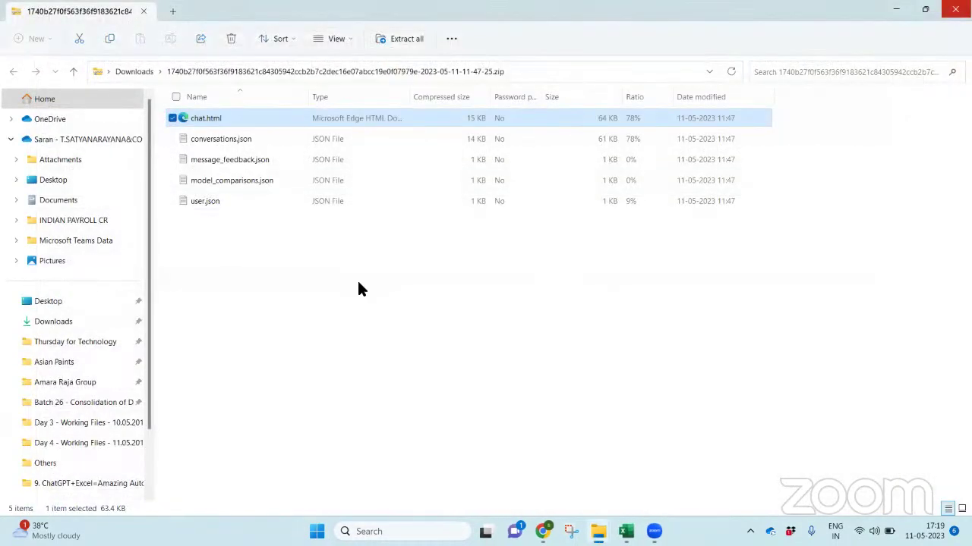
Show the desktop, return to File Explorer and go to the Desktop folder
{"action": "key", "text": "super+d"}
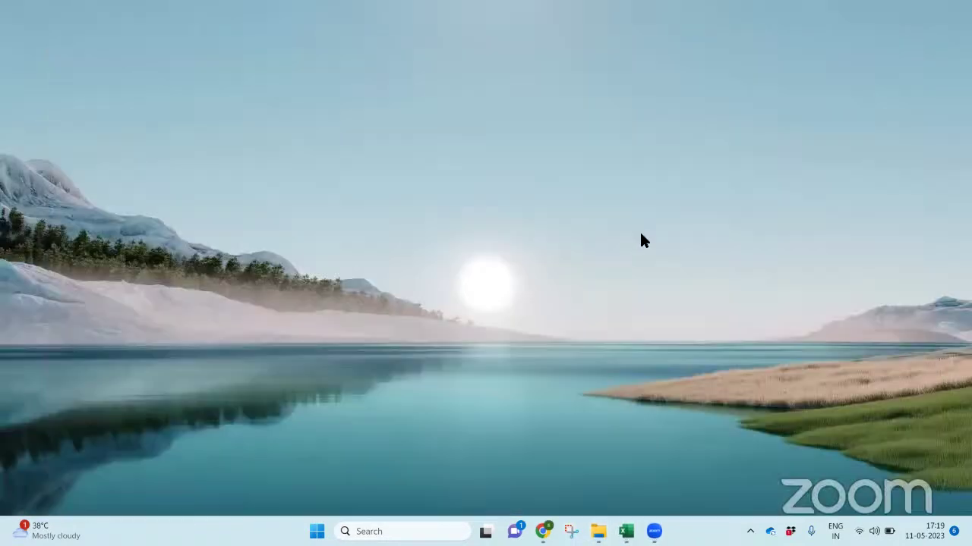
{"action": "key", "text": "alt+Tab"}
{"action": "key", "text": "alt+Tab"}
{"action": "key", "text": "alt+Tab"}
{"action": "key", "text": "alt+Tab"}
{"action": "key", "text": "alt+Tab"}
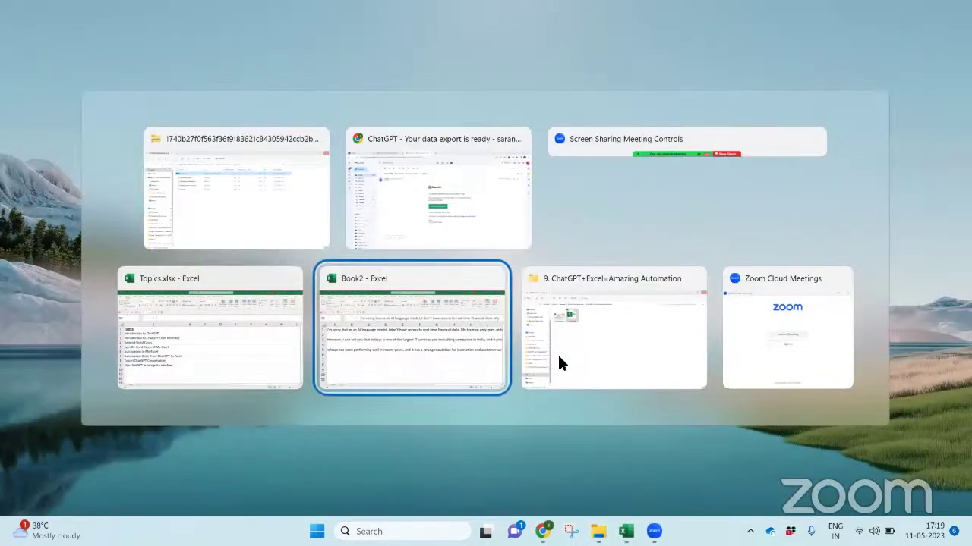
{"action": "key", "text": "alt+Tab"}
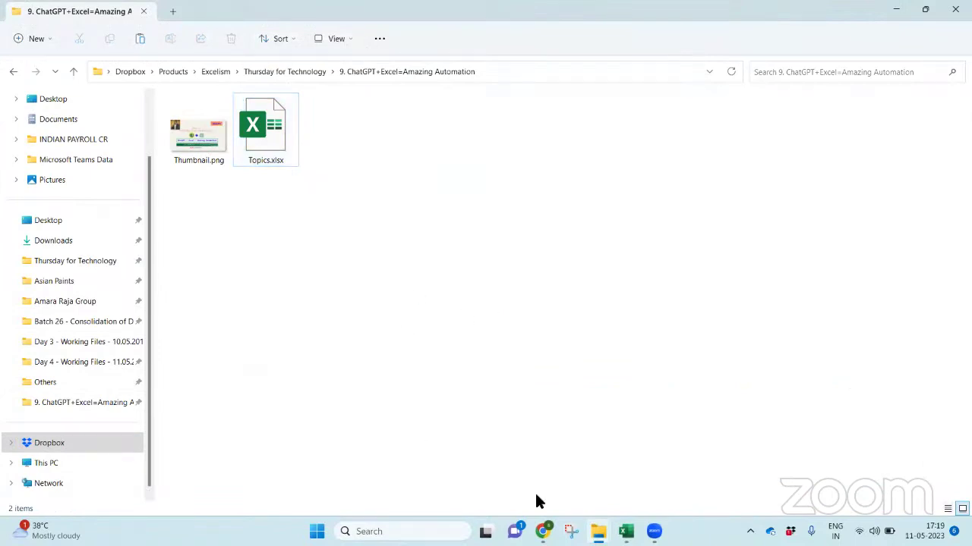
{"action": "left_click", "coordinate": [91, 101]}
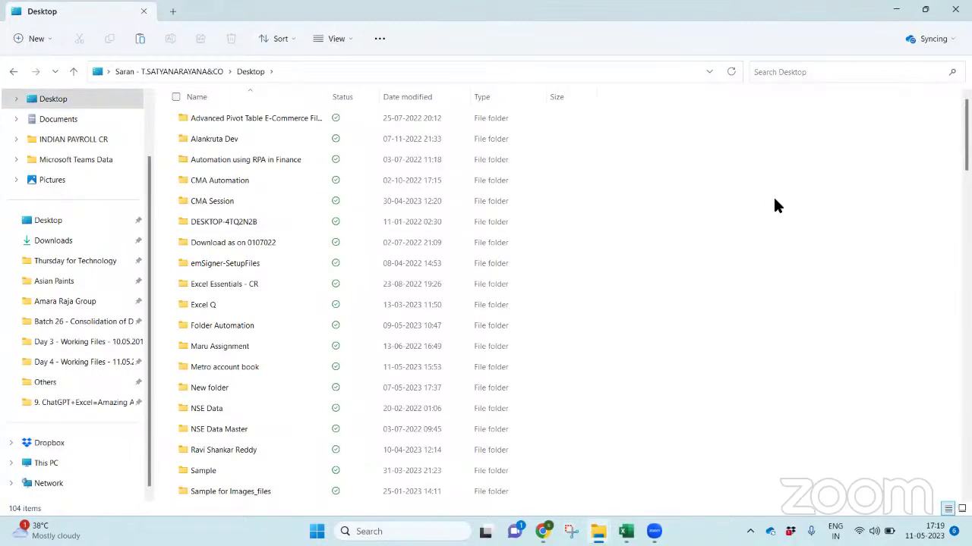
Select chat.html in the Desktop file list and open it in Edge
{"action": "scroll", "coordinate": [562, 303], "scroll_direction": "down", "scroll_amount": 1}
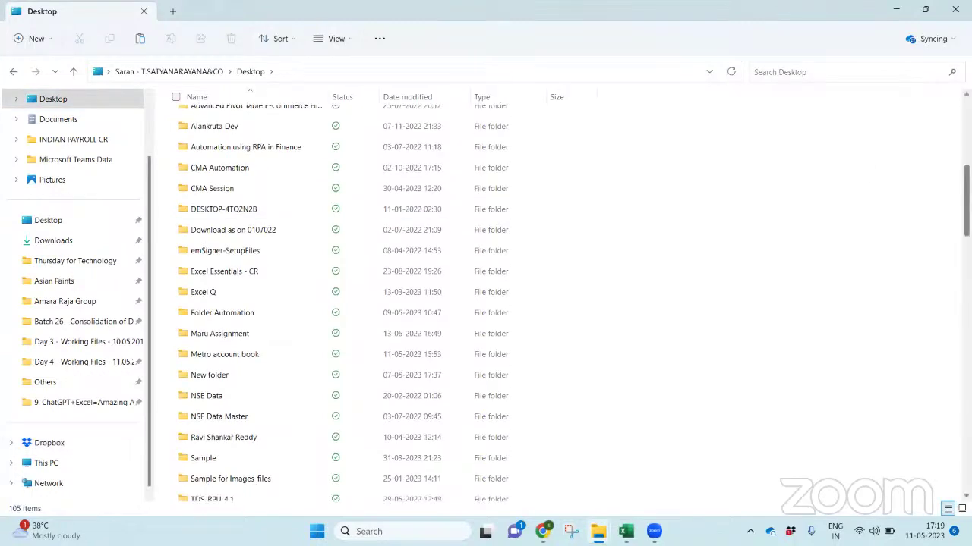
{"action": "scroll", "coordinate": [513, 311], "scroll_direction": "down", "scroll_amount": 20}
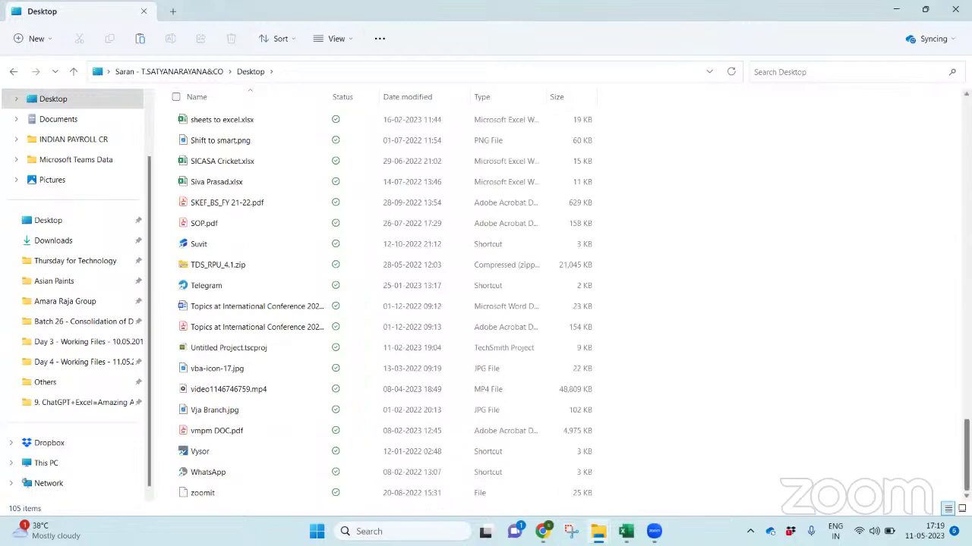
{"action": "scroll", "coordinate": [513, 311], "scroll_direction": "up", "scroll_amount": 11}
{"action": "left_click", "coordinate": [513, 311]}
{"action": "key", "text": "c"}
{"action": "key", "text": "c"}
{"action": "key", "text": "c"}
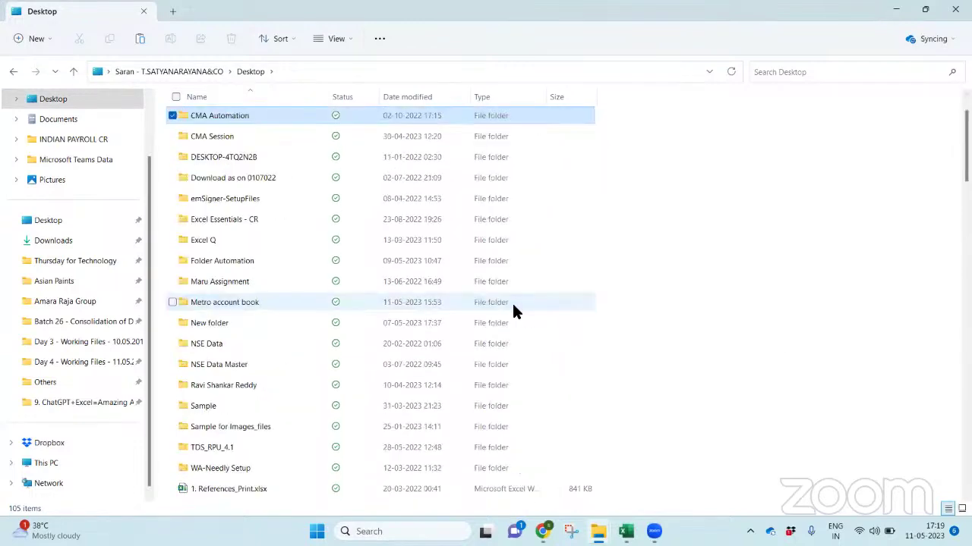
{"action": "key", "text": "c"}
{"action": "key", "text": "h"}
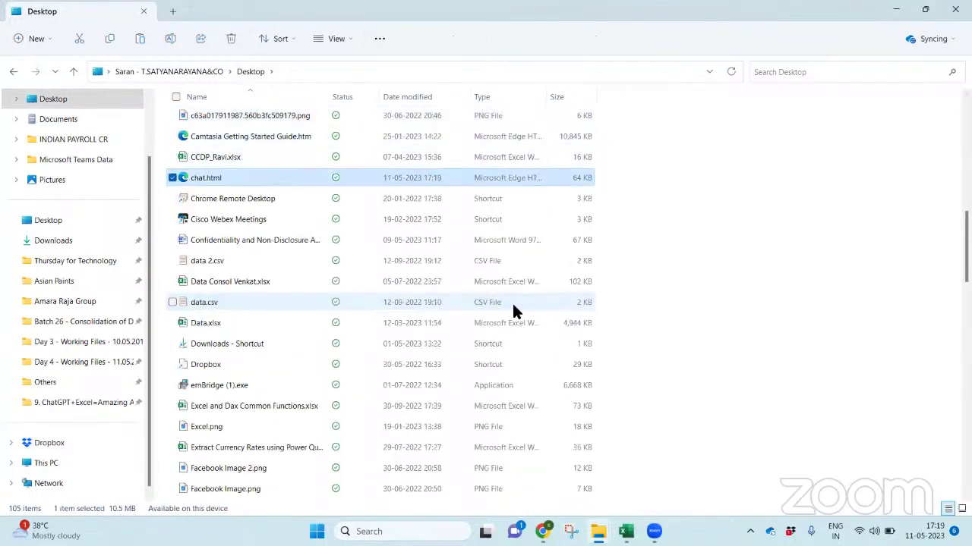
{"action": "key", "text": "Return"}
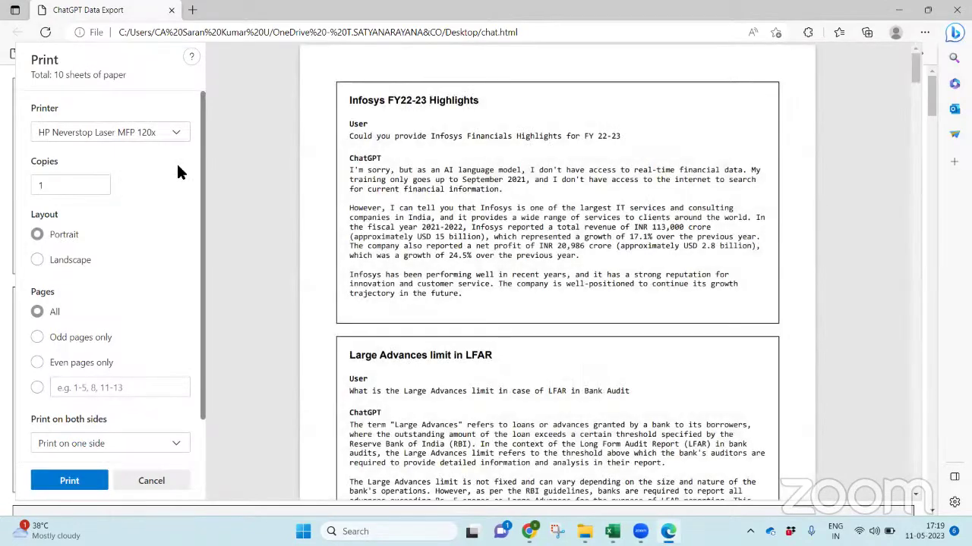
Pick the PDF printer and print the exported chat conversations
{"action": "left_click", "coordinate": [166, 132]}
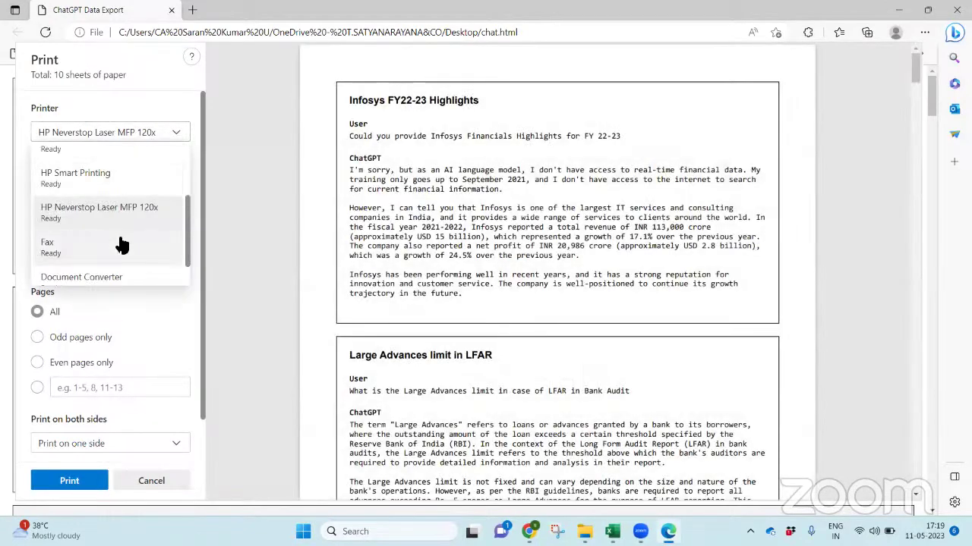
{"action": "left_click_drag", "start_coordinate": [184, 213], "coordinate": [187, 173]}
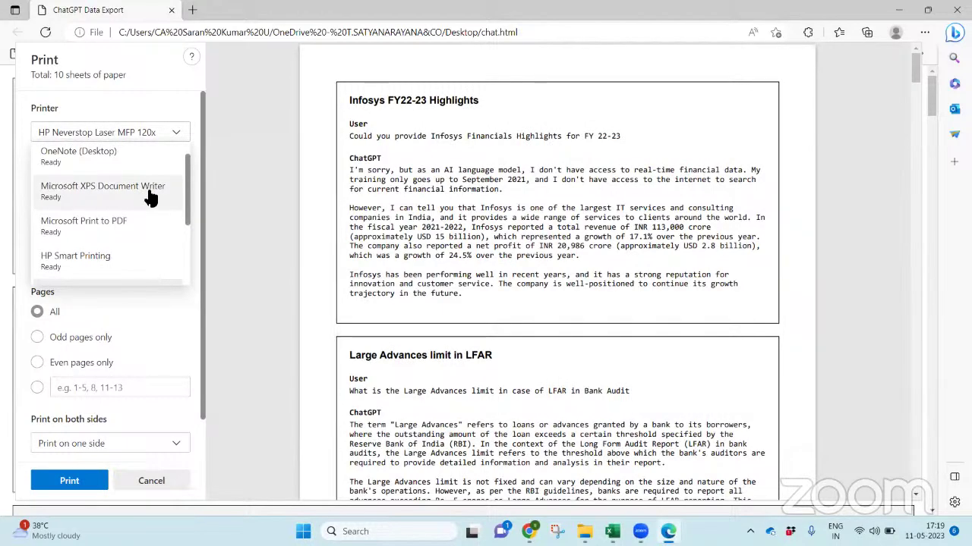
{"action": "left_click", "coordinate": [144, 222]}
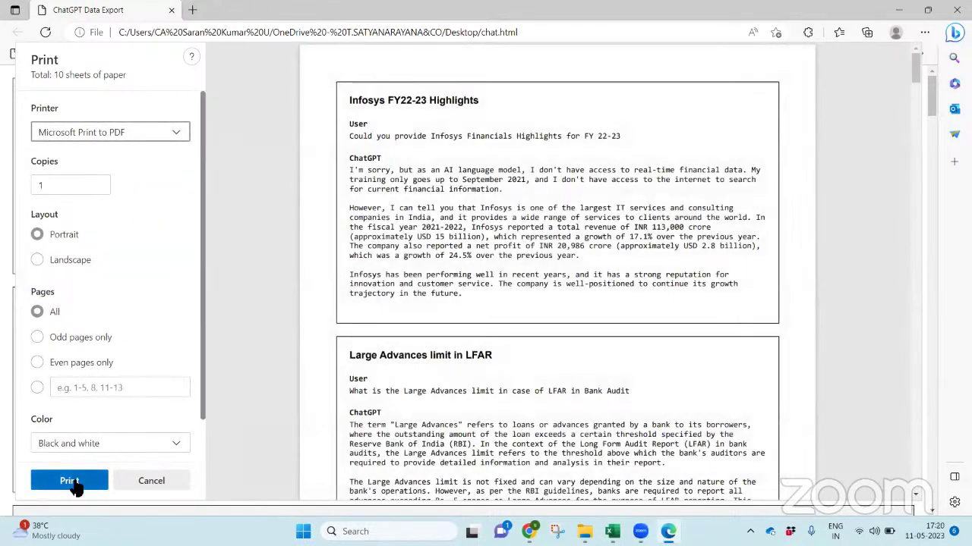
{"action": "left_click", "coordinate": [72, 484]}
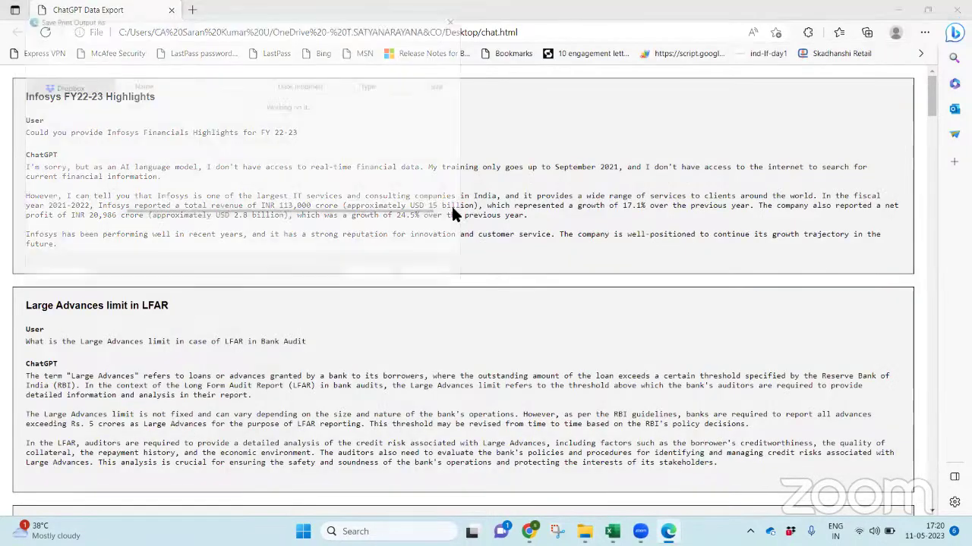
Save the PDF to the Desktop under the name 'ChatGPT Sample'
{"action": "left_click_drag", "start_coordinate": [99, 186], "coordinate": [96, 83]}
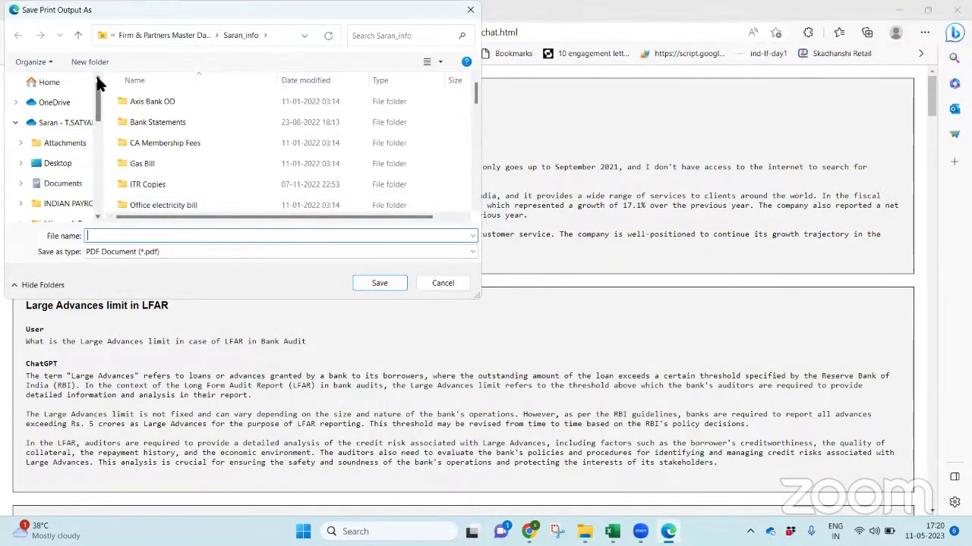
{"action": "left_click", "coordinate": [60, 163]}
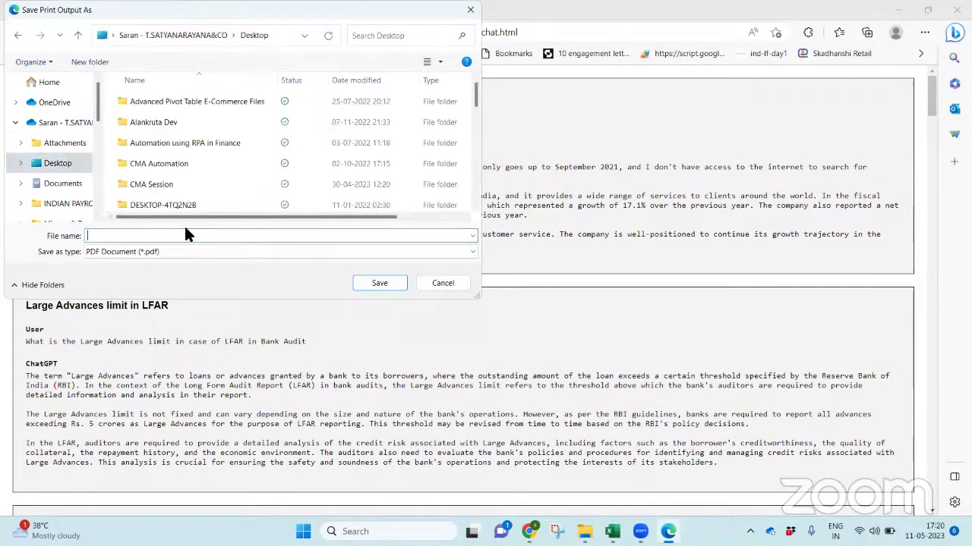
{"action": "type", "text": "Chat"}
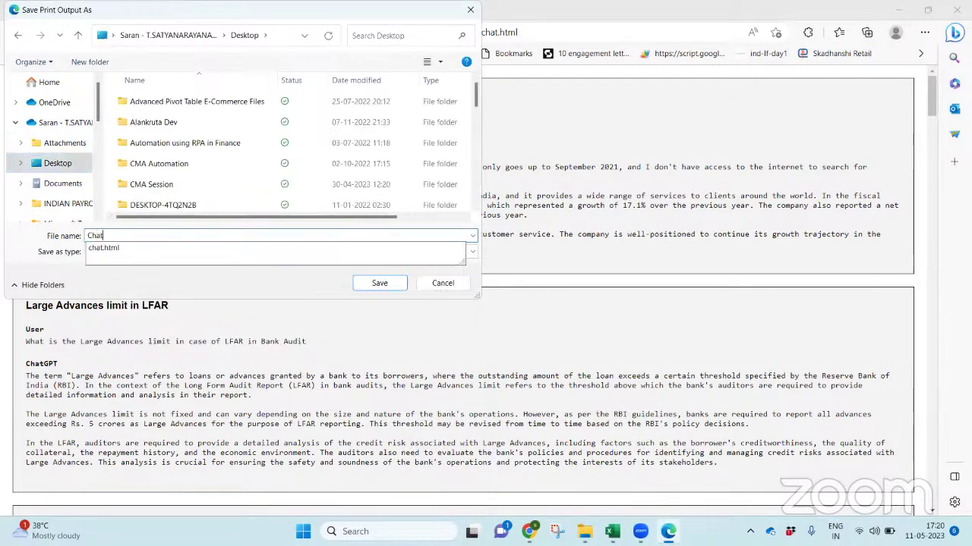
{"action": "type", "text": "GPT Th"}
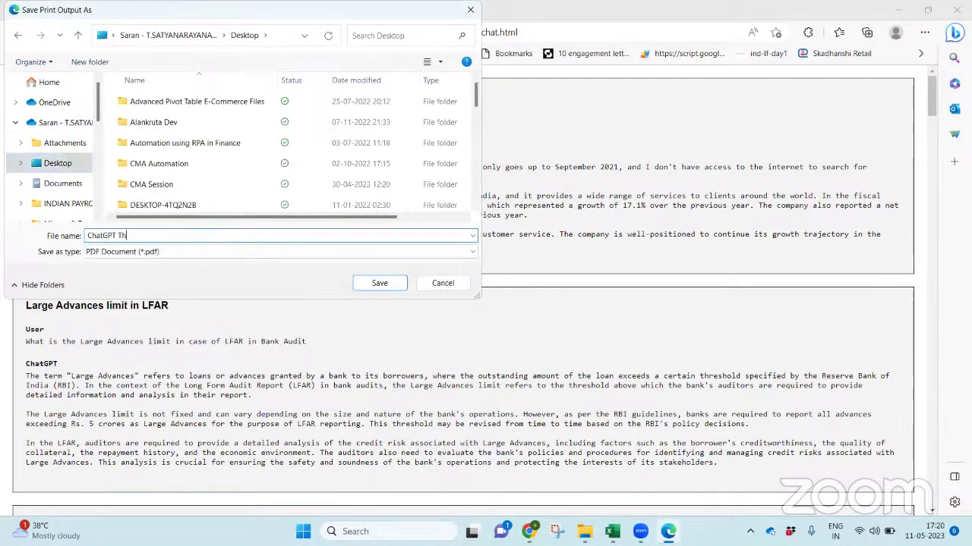
{"action": "key", "text": "BackSpace"}
{"action": "type", "text": "Sample"}
{"action": "key", "text": "Return"}
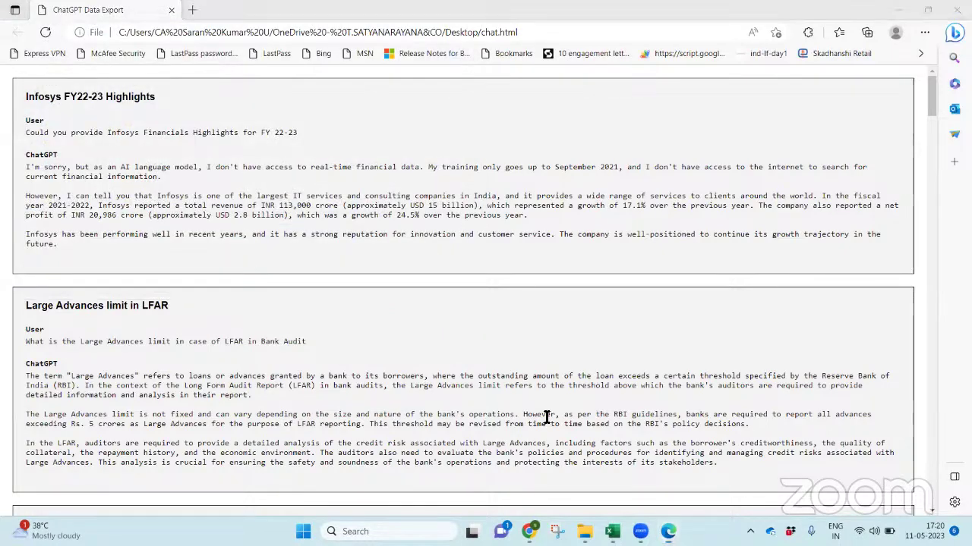
{"action": "key", "text": "super"}
{"action": "type", "text": "word"}
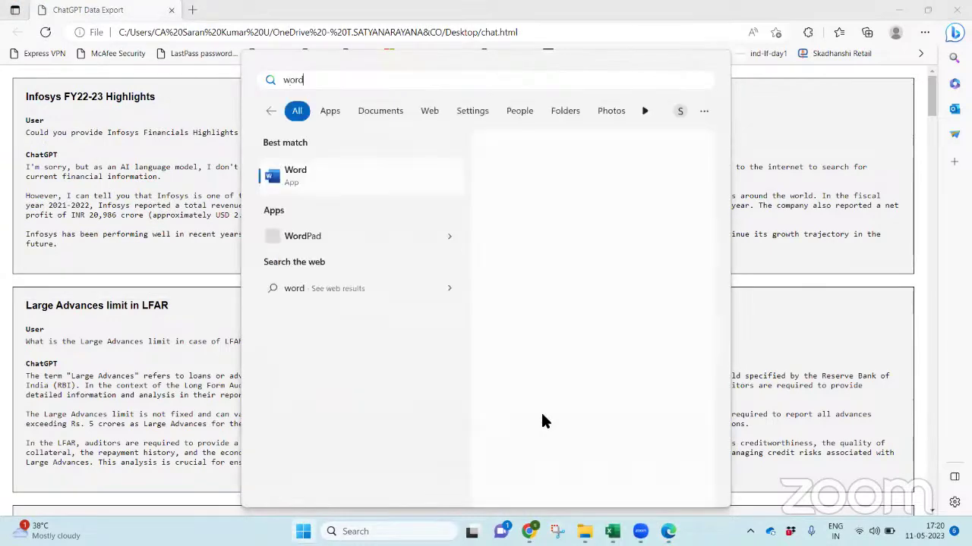
{"action": "key", "text": "Return"}
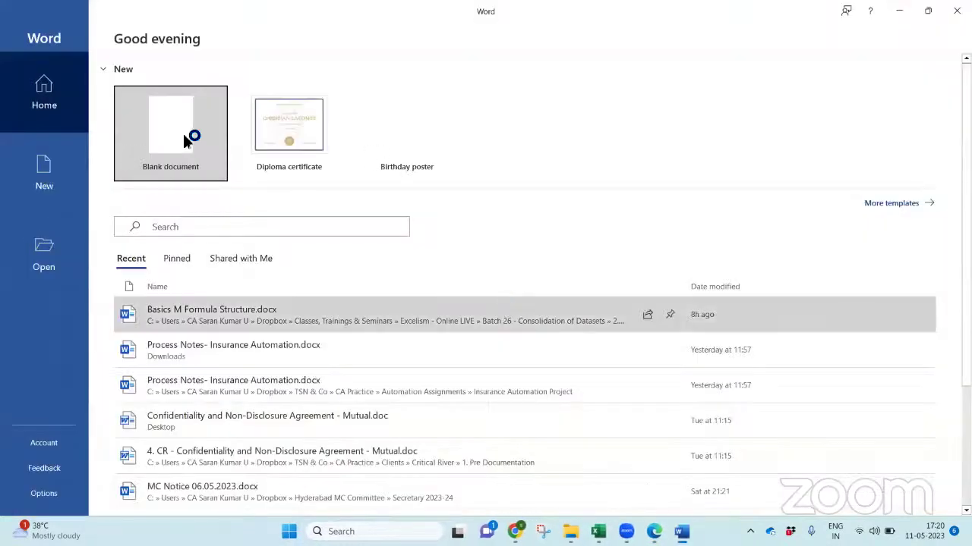
{"action": "left_click", "coordinate": [183, 134]}
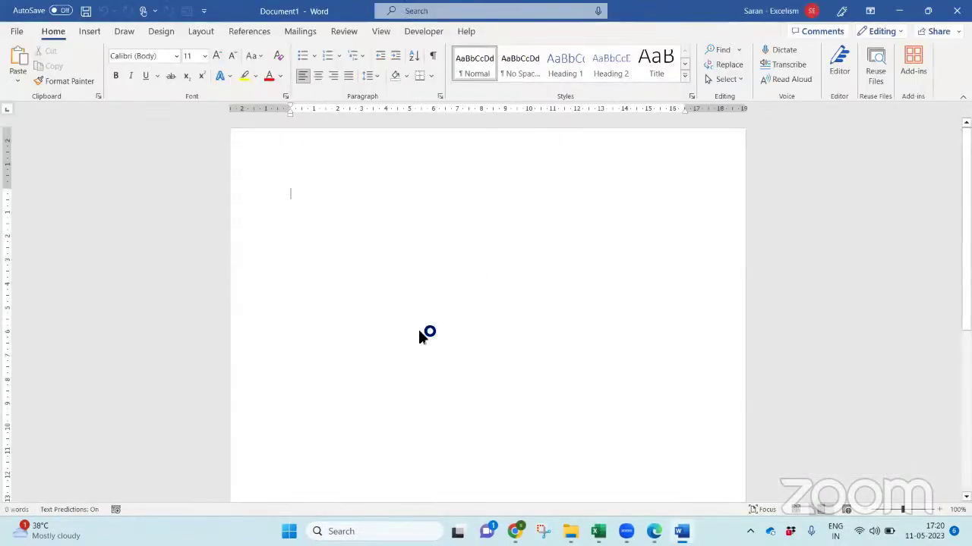
{"action": "key", "text": "ctrl+o"}
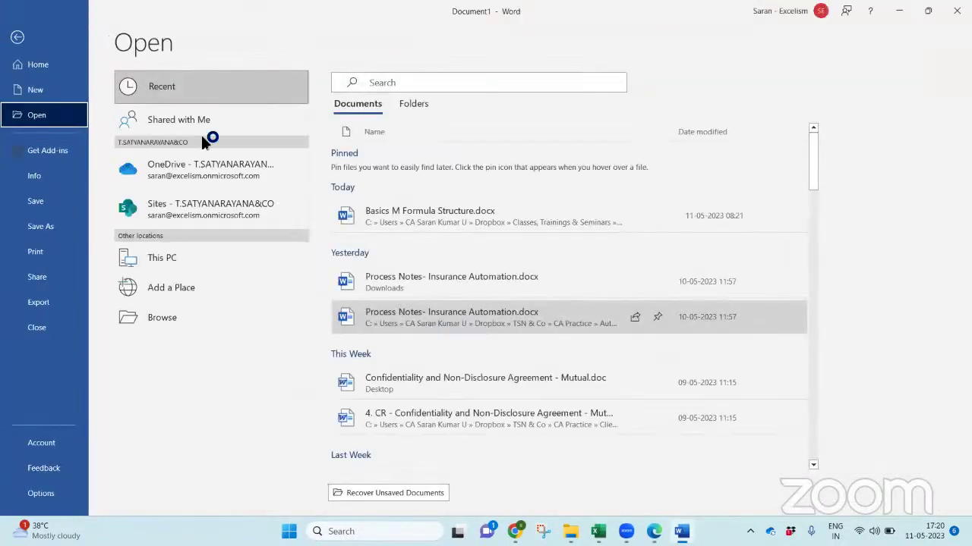
{"action": "left_click", "coordinate": [186, 327]}
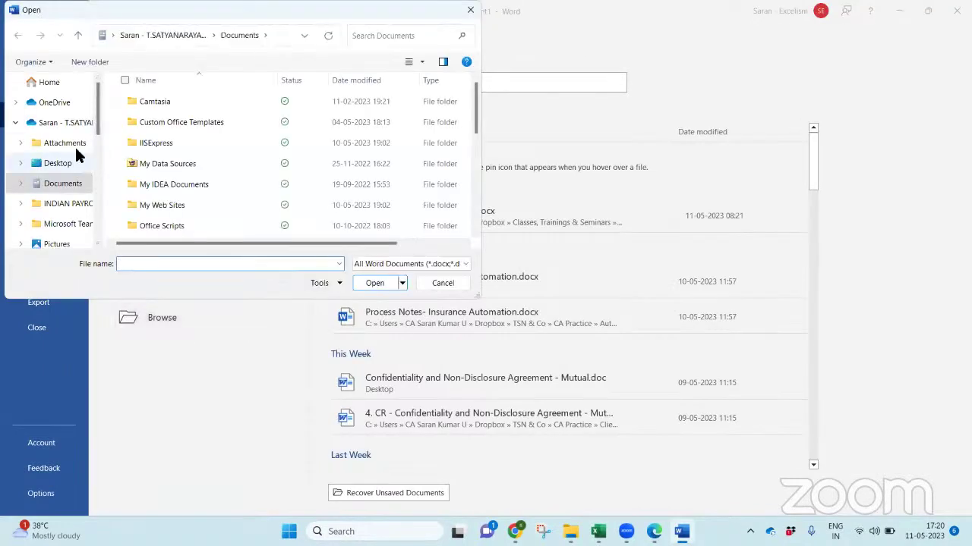
{"action": "left_click", "coordinate": [76, 156]}
{"action": "key", "text": "c"}
{"action": "key", "text": "c"}
{"action": "key", "text": "c"}
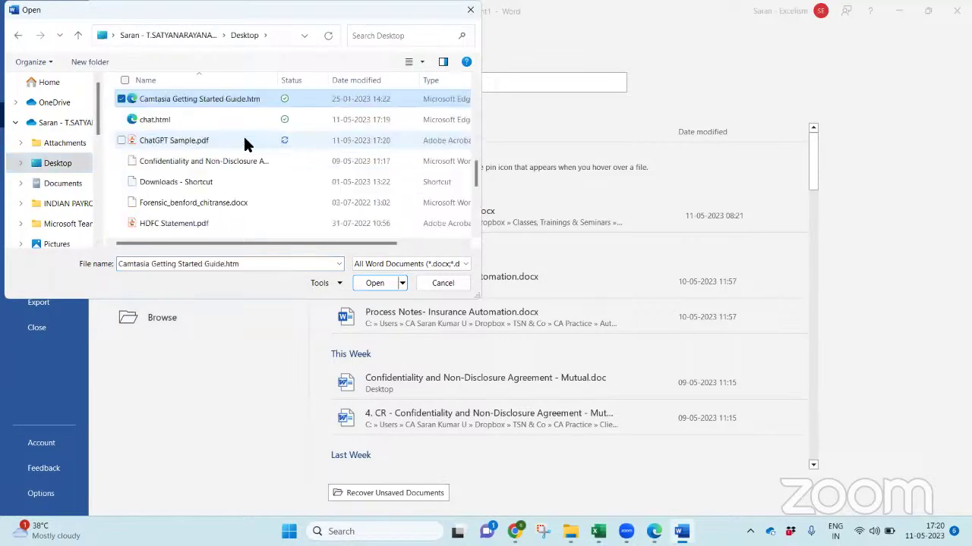
{"action": "left_click", "coordinate": [202, 141]}
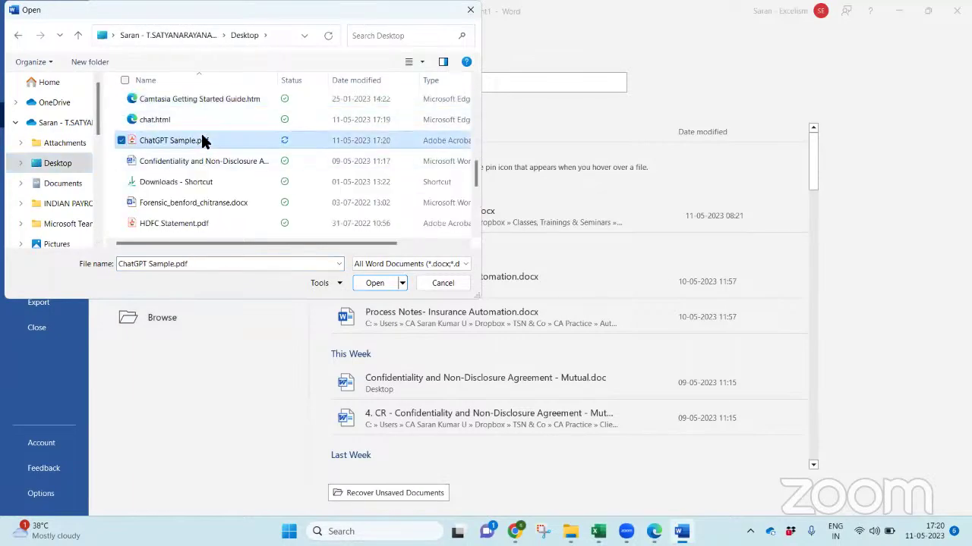
{"action": "double_click", "coordinate": [202, 140]}
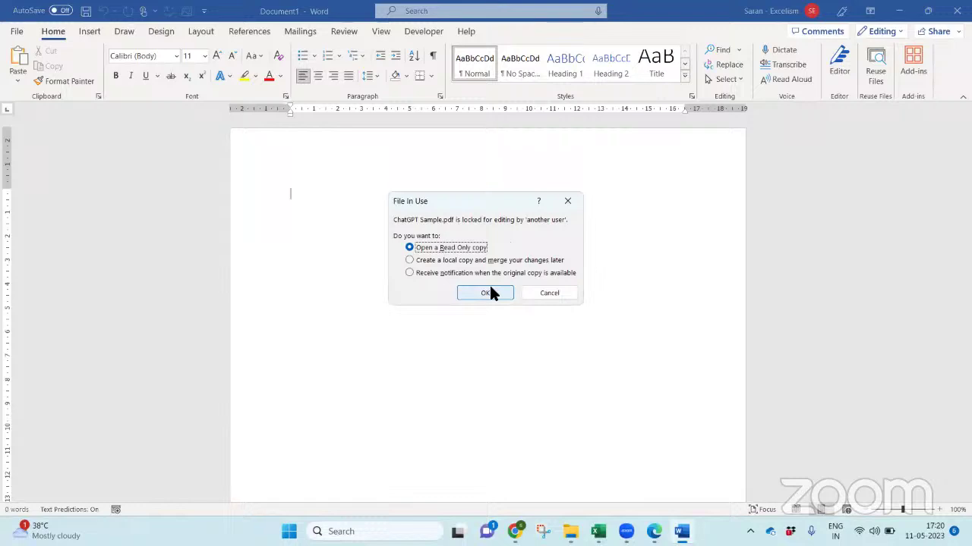
{"action": "left_click", "coordinate": [490, 292]}
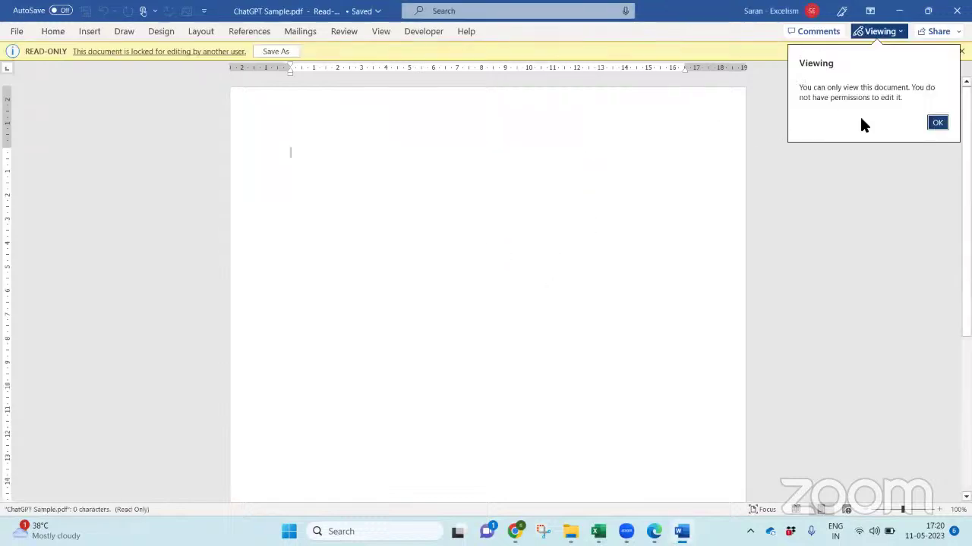
{"action": "left_click", "coordinate": [939, 122]}
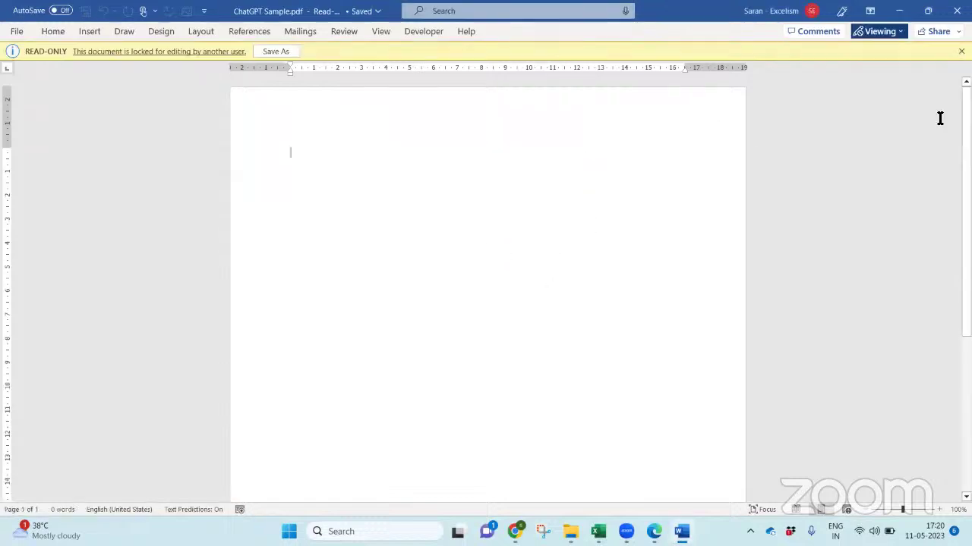
{"action": "left_click", "coordinate": [874, 33]}
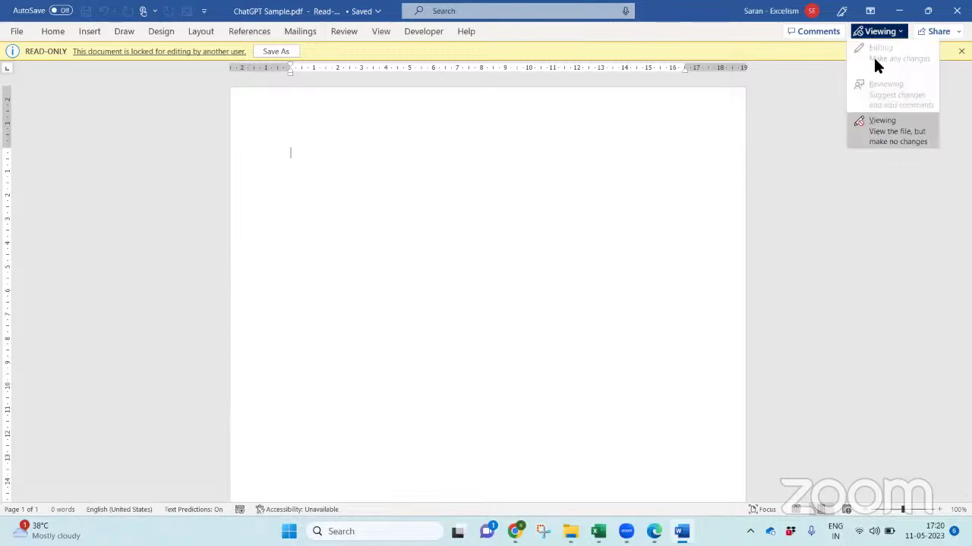
{"action": "left_click", "coordinate": [882, 125]}
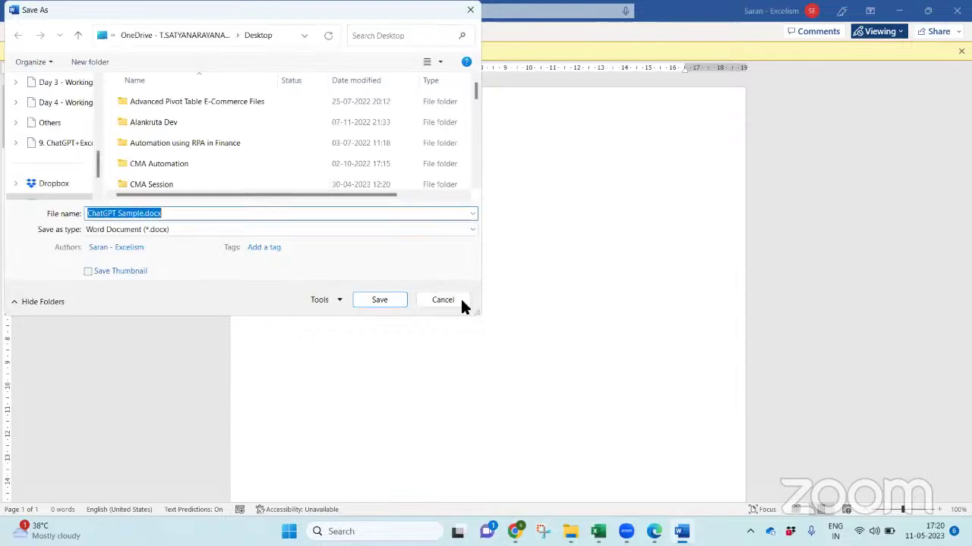
{"action": "left_click", "coordinate": [442, 300]}
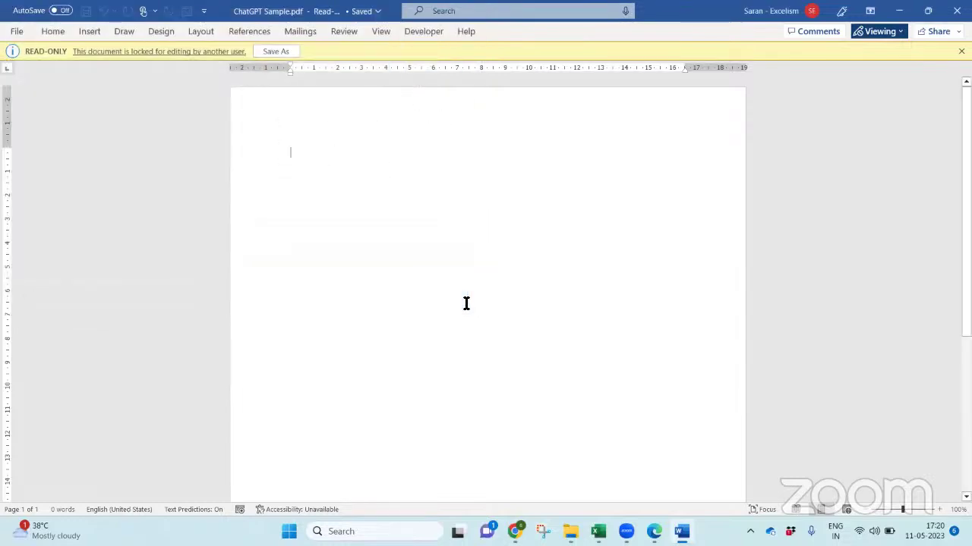
{"action": "left_click", "coordinate": [214, 52]}
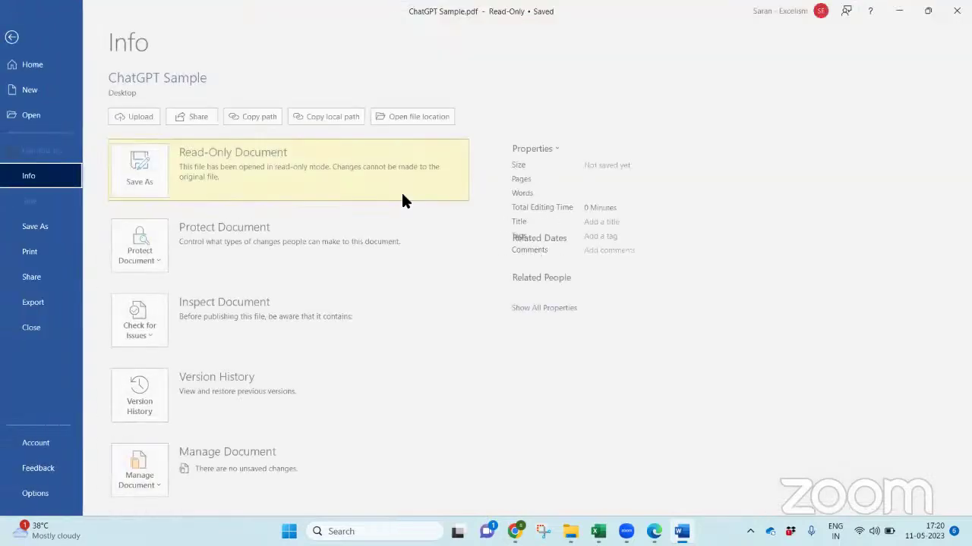
{"action": "left_click", "coordinate": [140, 170]}
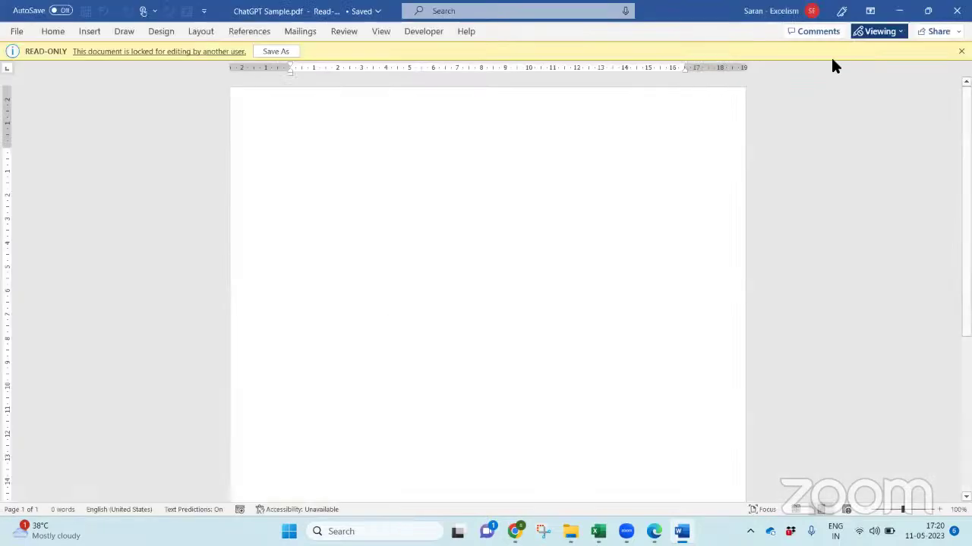
{"action": "key", "text": "alt+F4"}
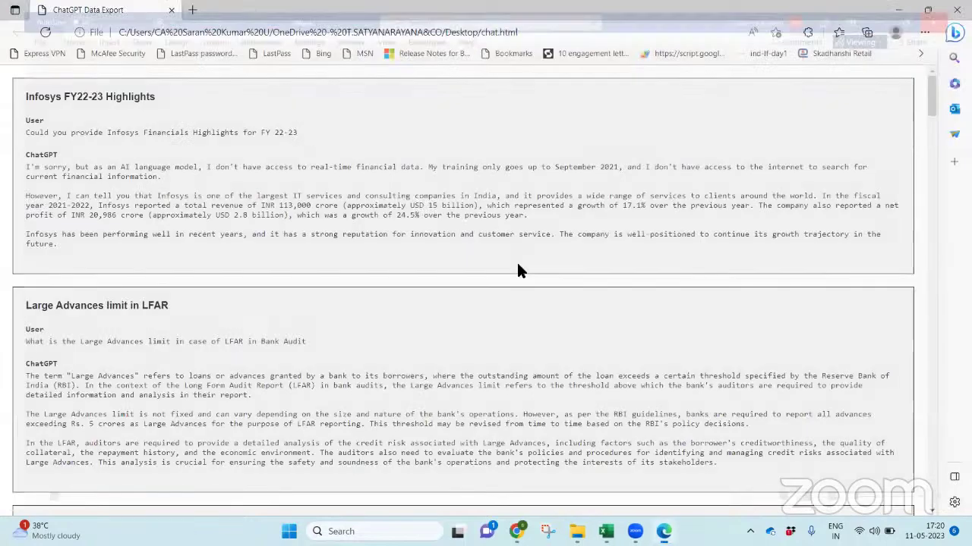
Launch Word from Windows search and create a blank document
{"action": "key", "text": "alt+space"}
{"action": "type", "text": "word"}
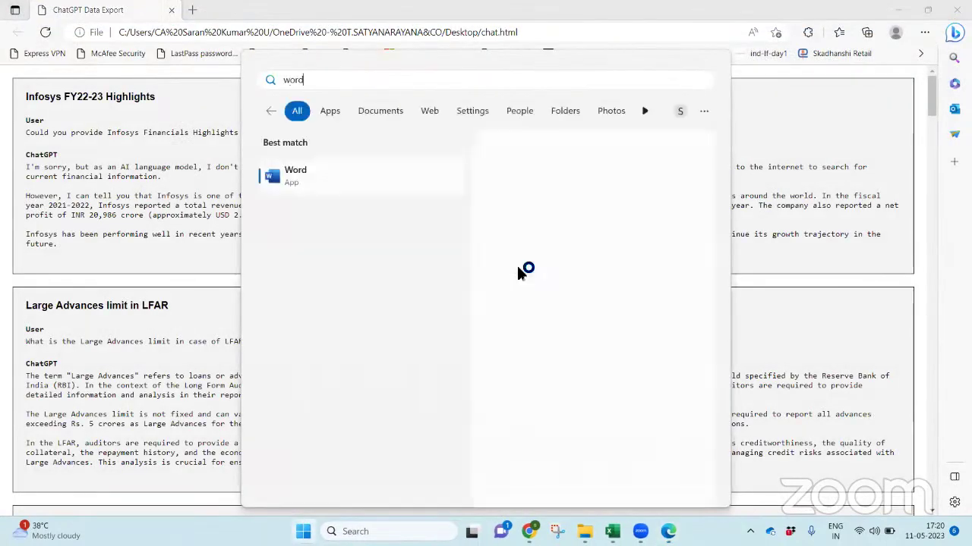
{"action": "key", "text": "Return"}
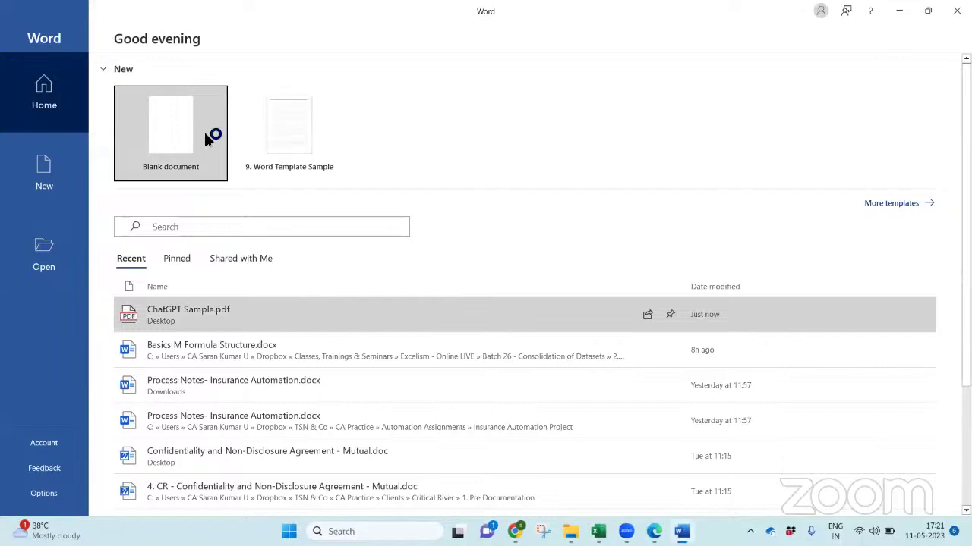
{"action": "left_click", "coordinate": [205, 134]}
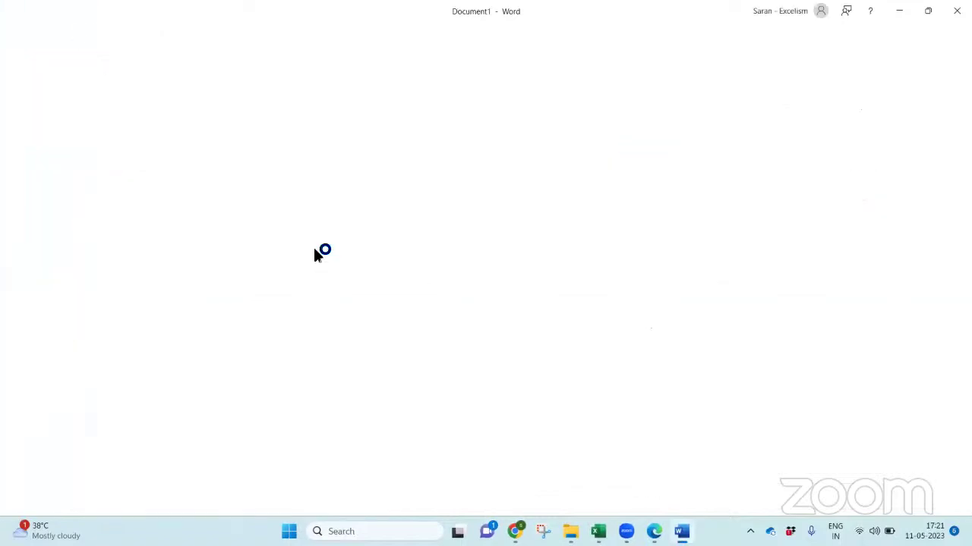
Open ChatGPT Sample.pdf from Word's recent files to convert it
{"action": "key", "text": "ctrl+o"}
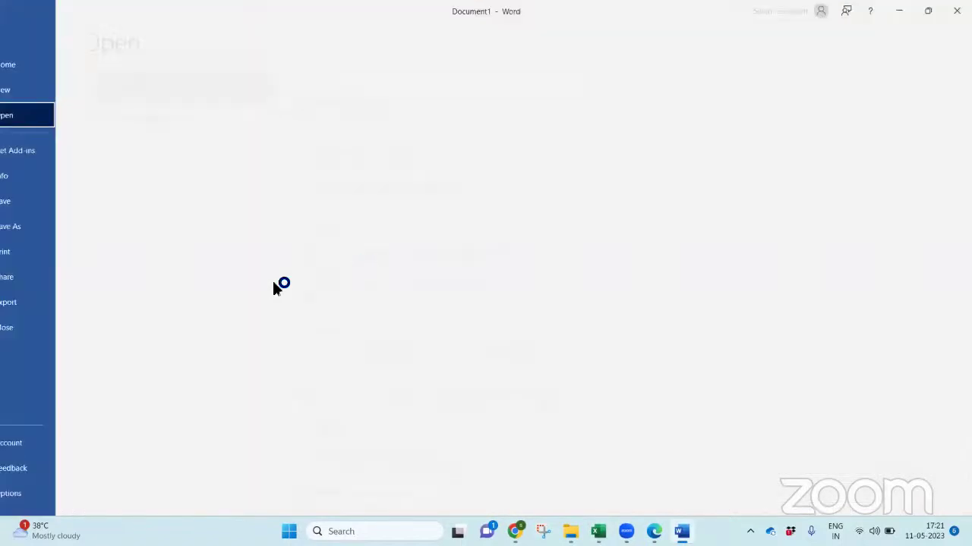
{"action": "left_click", "coordinate": [162, 308]}
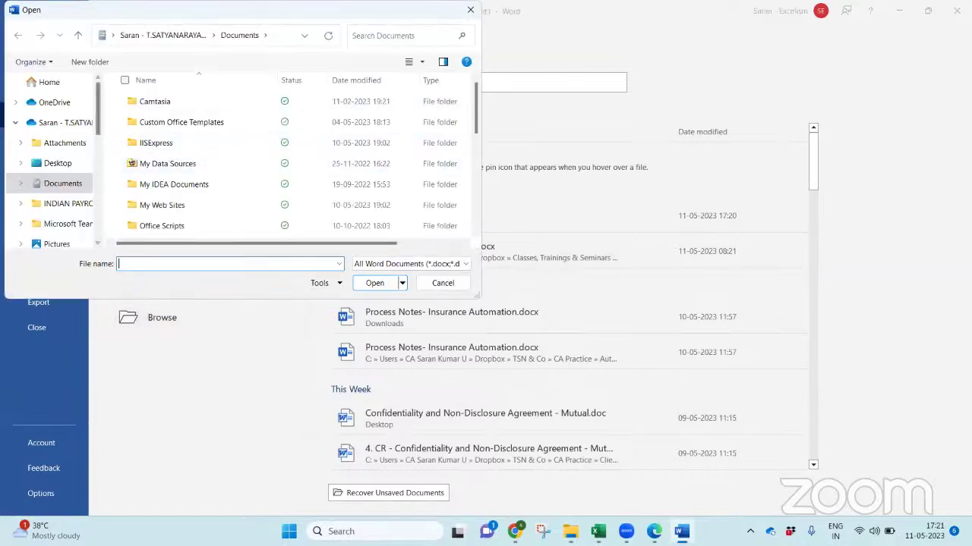
{"action": "left_click", "coordinate": [470, 10]}
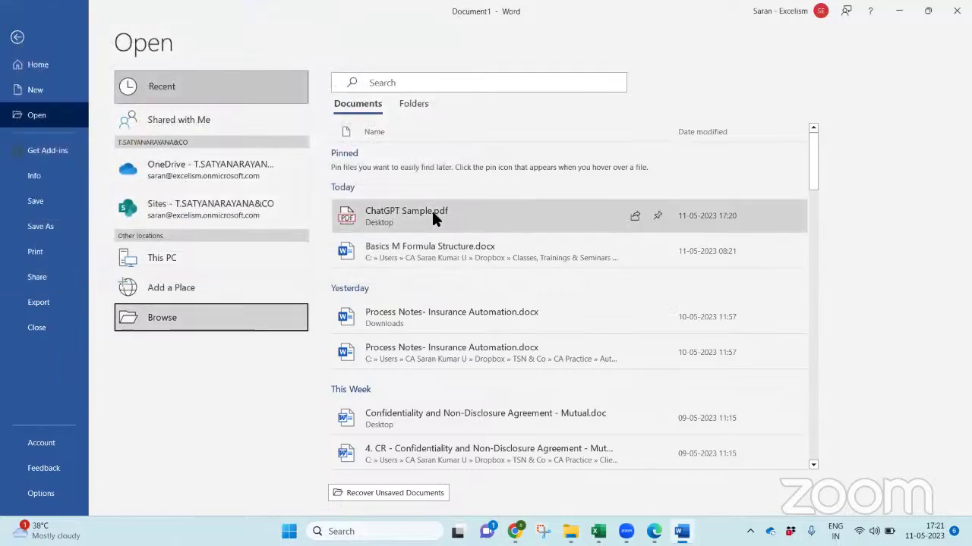
{"action": "left_click", "coordinate": [433, 212]}
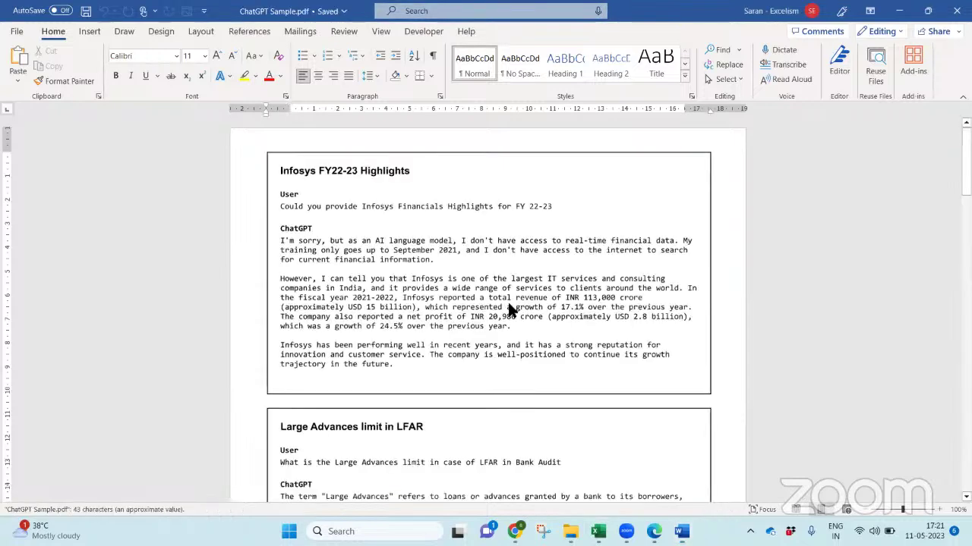
Save the converted chats as ChatGPT Sample.docx (Word Document), then close Word
{"action": "left_click", "coordinate": [479, 259]}
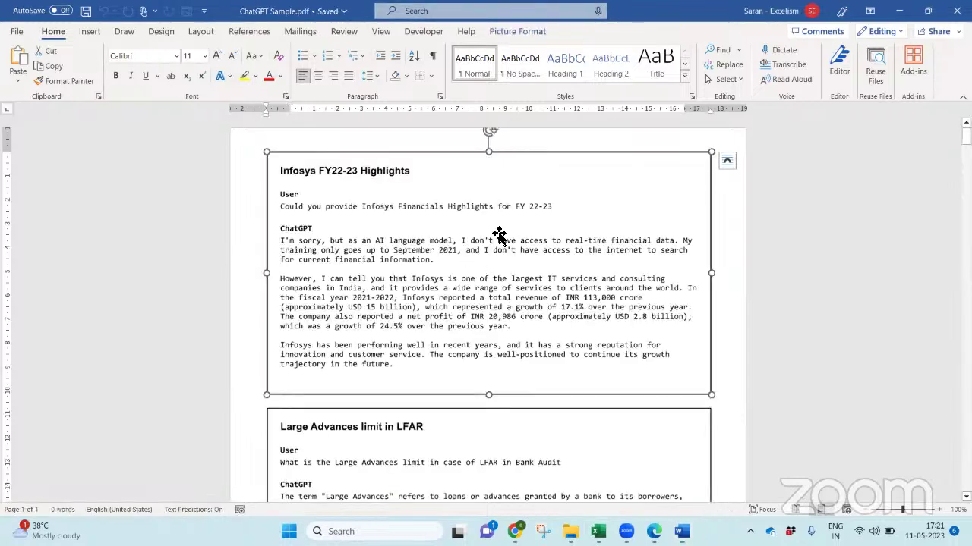
{"action": "left_click", "coordinate": [732, 268]}
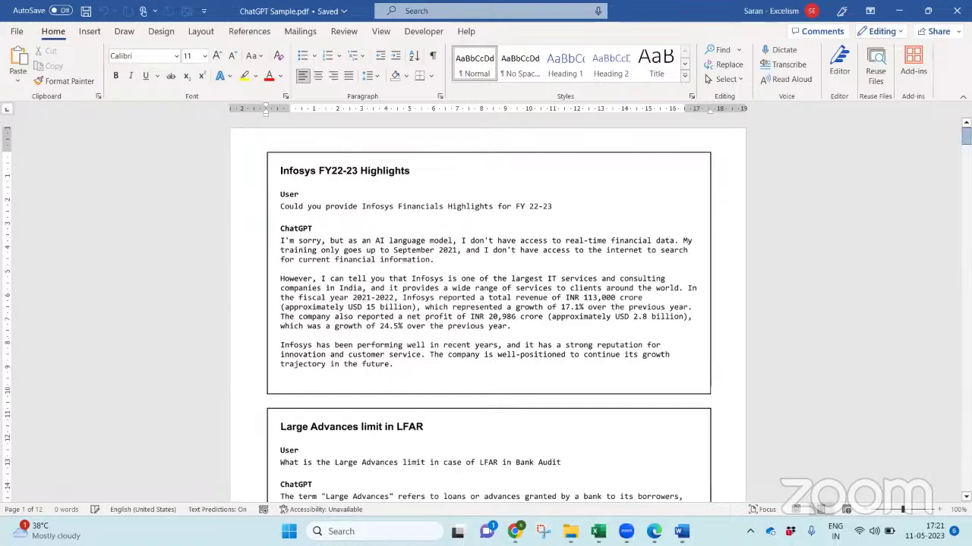
{"action": "mouse_move", "coordinate": [966, 137]}
{"action": "left_mouse_down"}
{"action": "mouse_move", "coordinate": [966, 346]}
{"action": "mouse_move", "coordinate": [966, 136]}
{"action": "left_mouse_up"}
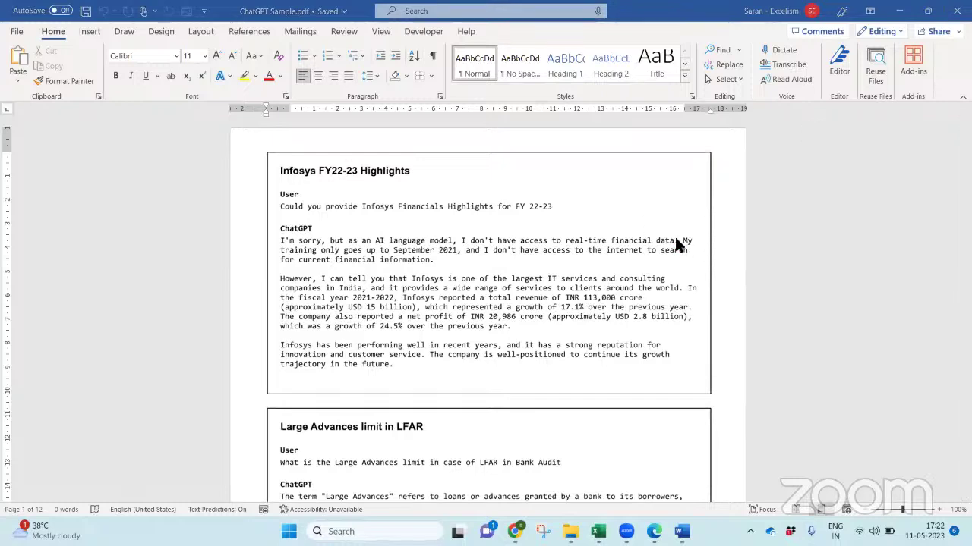
{"action": "key", "text": "F12"}
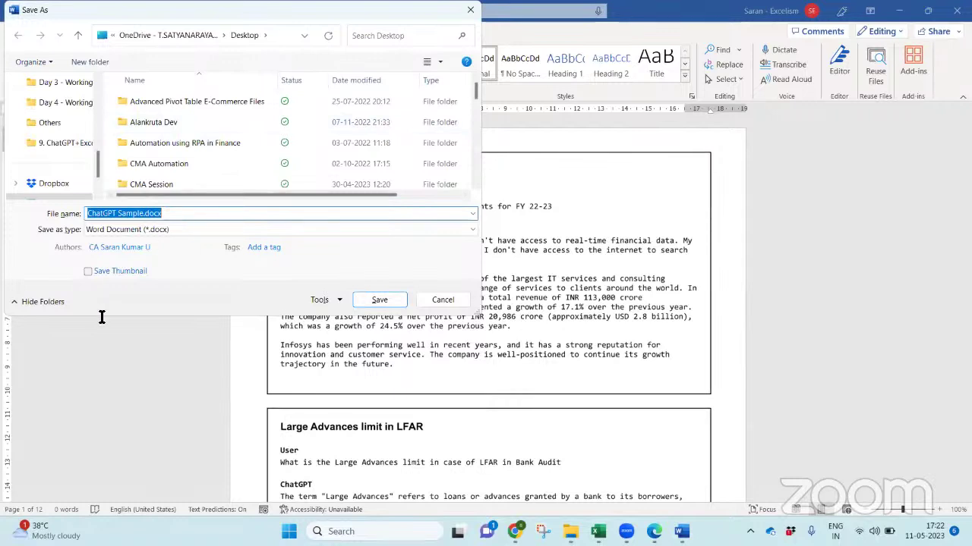
{"action": "left_click", "coordinate": [392, 302]}
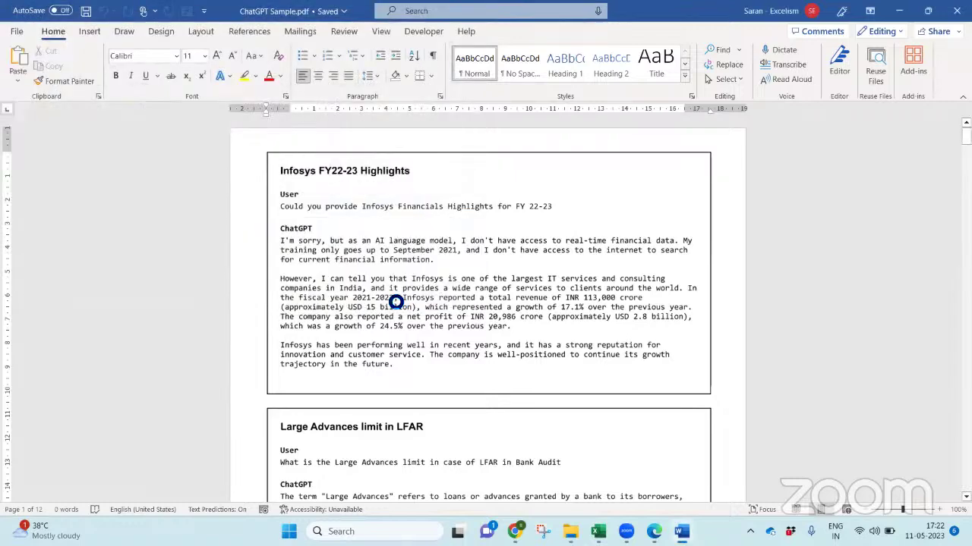
{"action": "left_click", "coordinate": [626, 204]}
{"action": "left_click", "coordinate": [957, 11]}
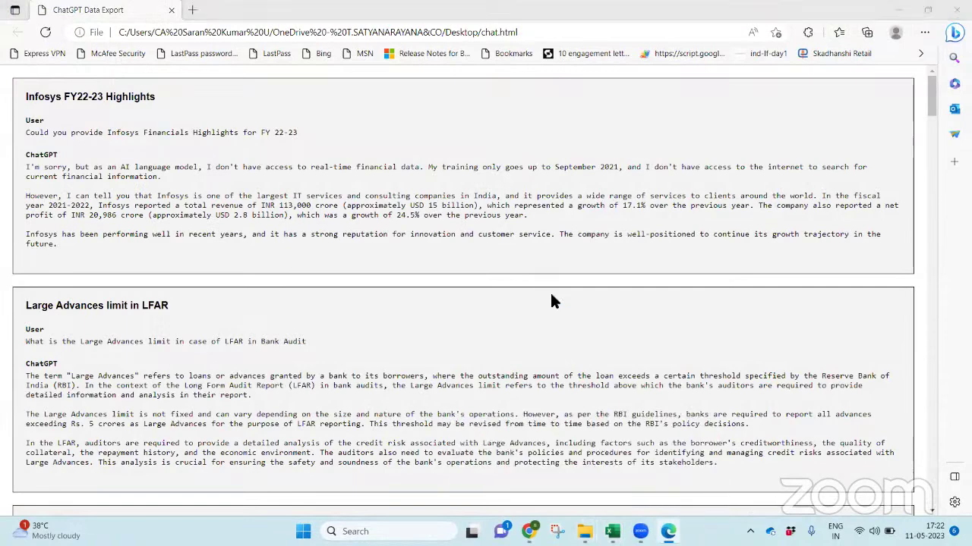
Return to Chrome's Unknown Person Identified chat and close the Gmail export-email tab
{"action": "key", "text": "alt+Tab"}
{"action": "key", "text": "alt+Tab"}
{"action": "key", "text": "alt+Tab"}
{"action": "key", "text": "alt+Tab"}
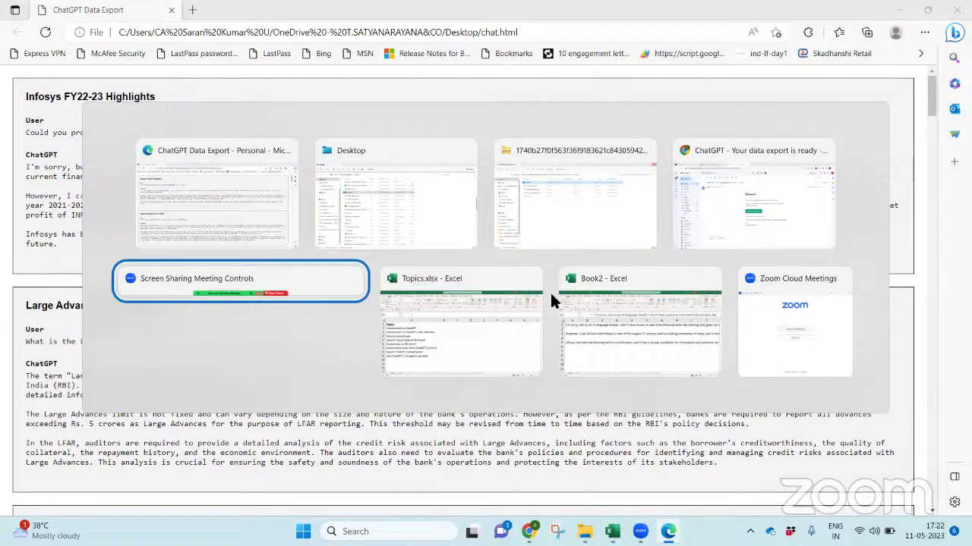
{"action": "key", "text": "alt+shift+Tab"}
{"action": "key", "text": "alt+shift+Tab"}
{"action": "key", "text": "alt+shift+Tab"}
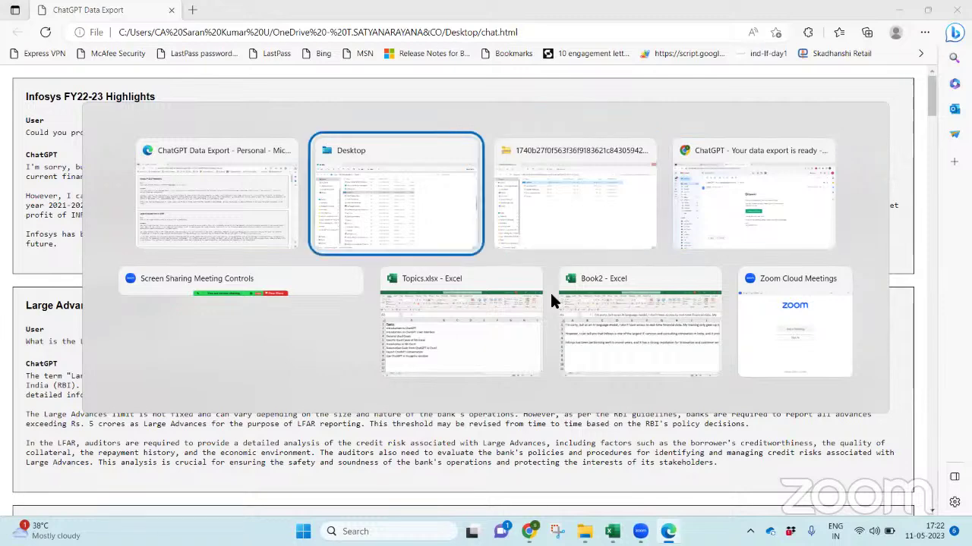
{"action": "key", "text": "alt+Tab"}
{"action": "key", "text": "alt+Tab"}
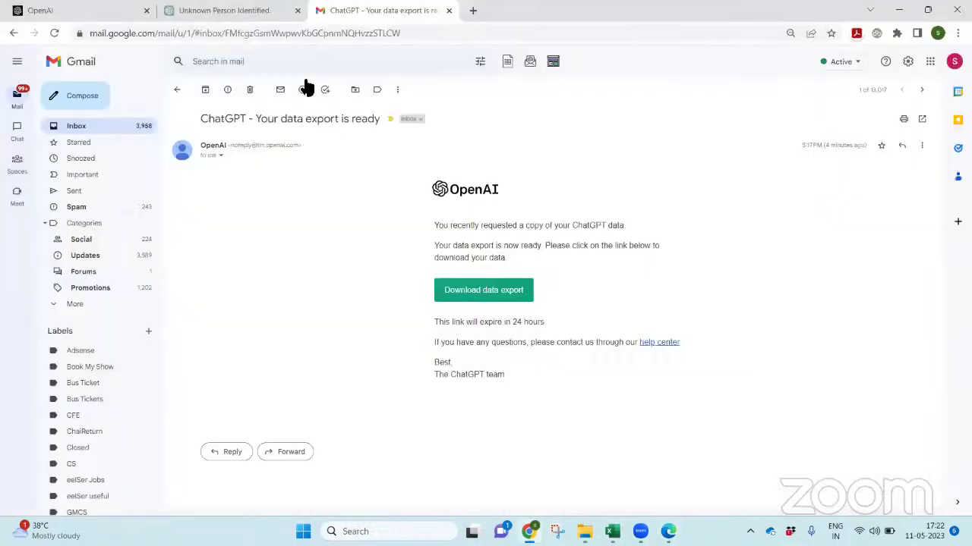
{"action": "left_click", "coordinate": [251, 11]}
{"action": "left_click", "coordinate": [448, 11]}
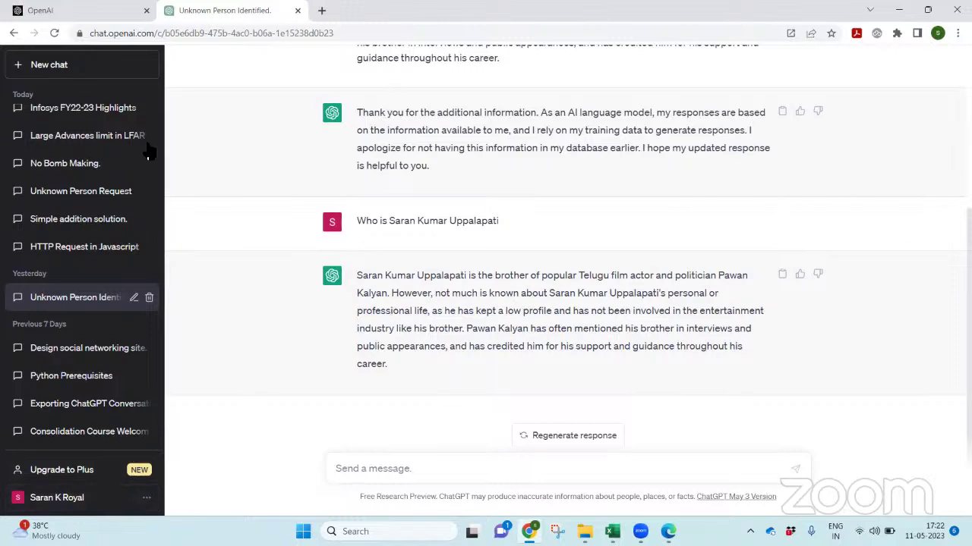
Reopen the Infosys FY22-23 Highlights chat and open Settings from the account menu
{"action": "scroll", "coordinate": [122, 114], "scroll_direction": "up", "scroll_amount": 1}
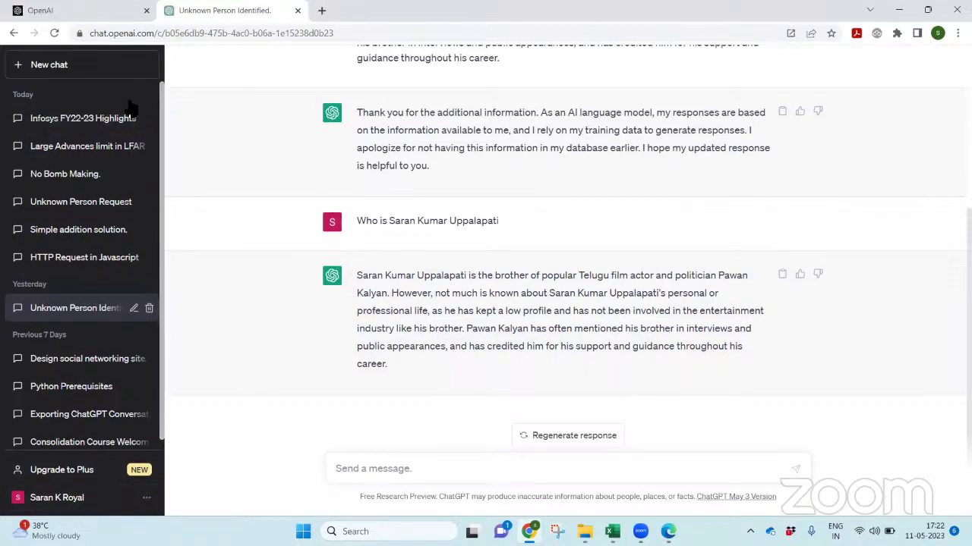
{"action": "left_click", "coordinate": [105, 122]}
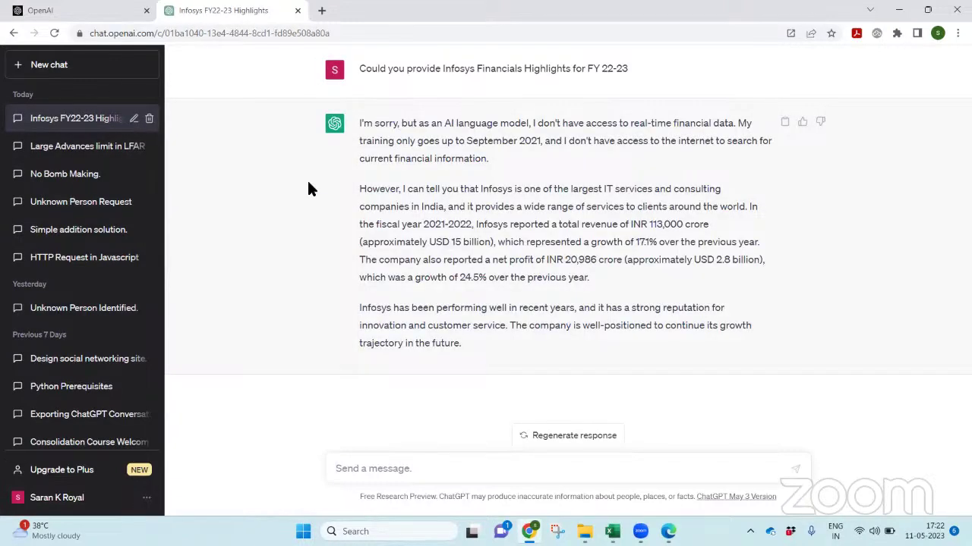
{"action": "left_click", "coordinate": [148, 500]}
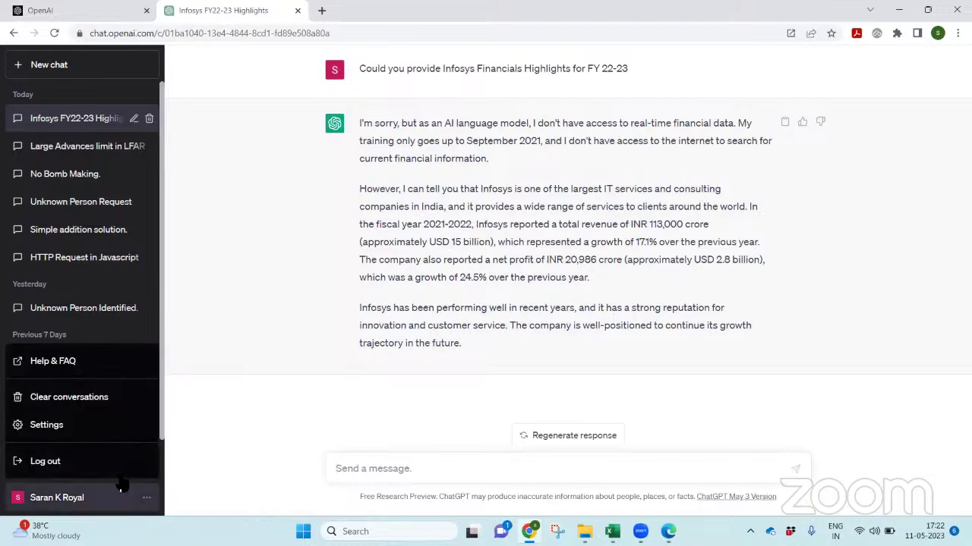
{"action": "left_click", "coordinate": [91, 424]}
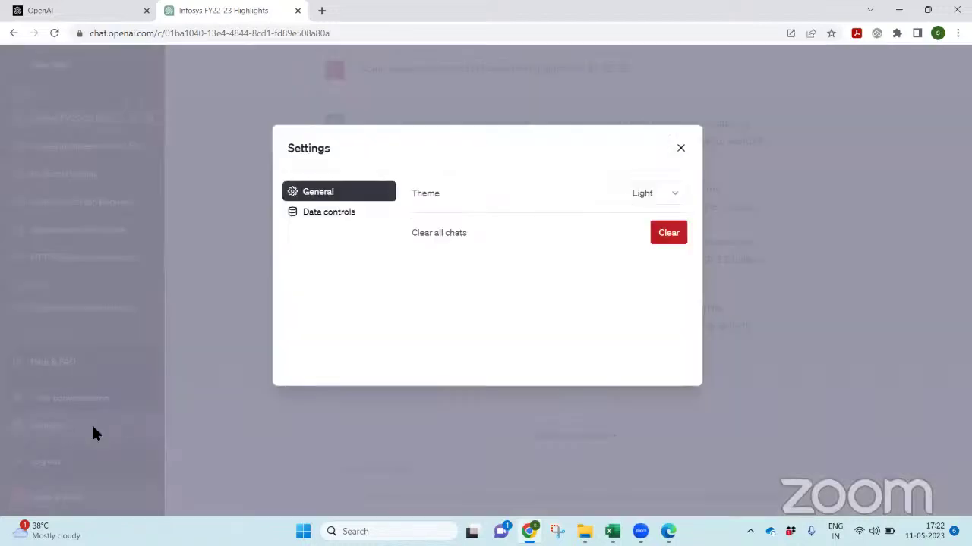
Switch off Chat History & Training under Data controls, then close Settings
{"action": "left_click", "coordinate": [369, 214]}
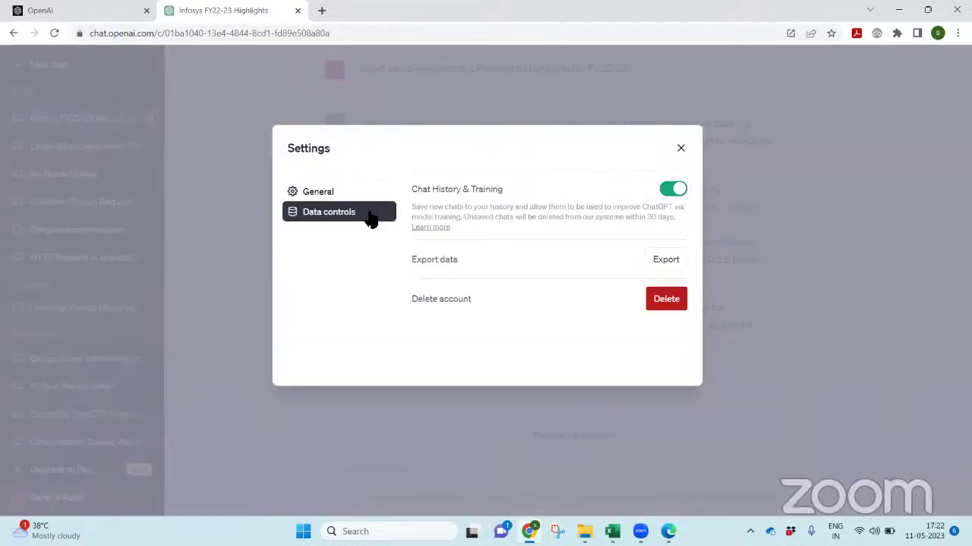
{"action": "left_click", "coordinate": [673, 190]}
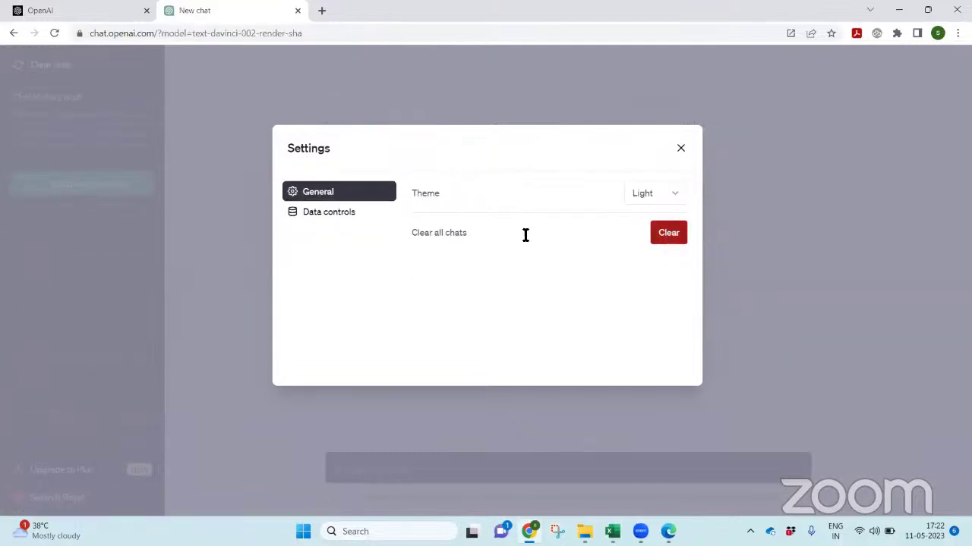
{"action": "left_click", "coordinate": [338, 217]}
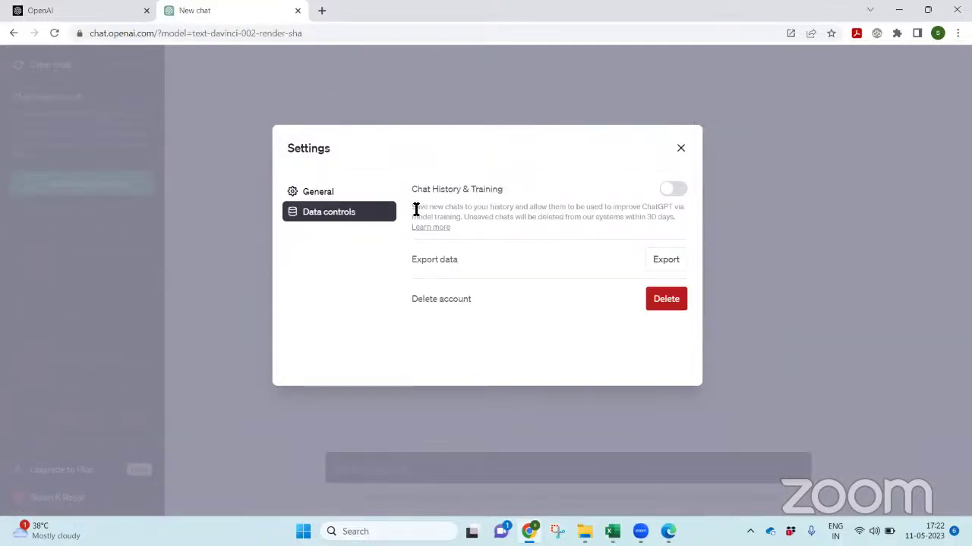
{"action": "triple_click", "coordinate": [443, 217]}
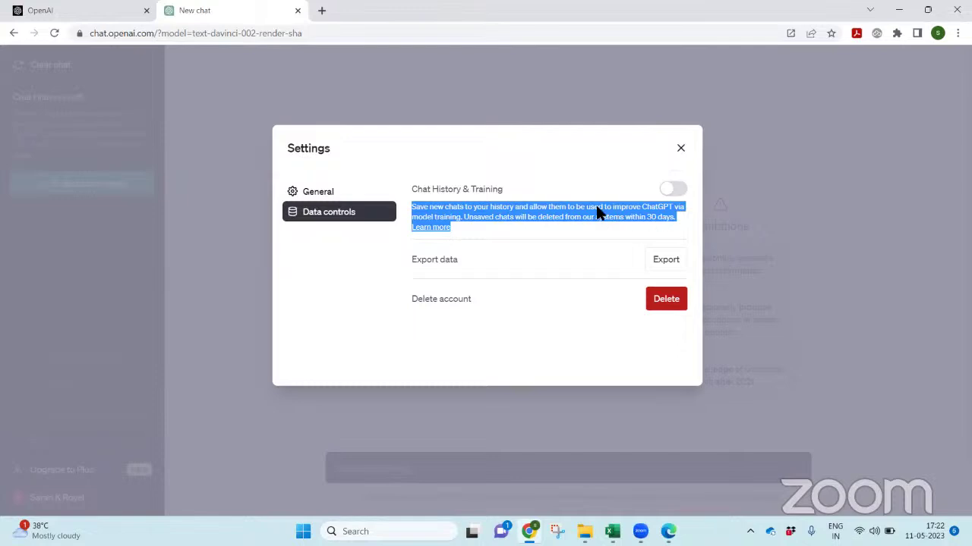
{"action": "left_click", "coordinate": [681, 148]}
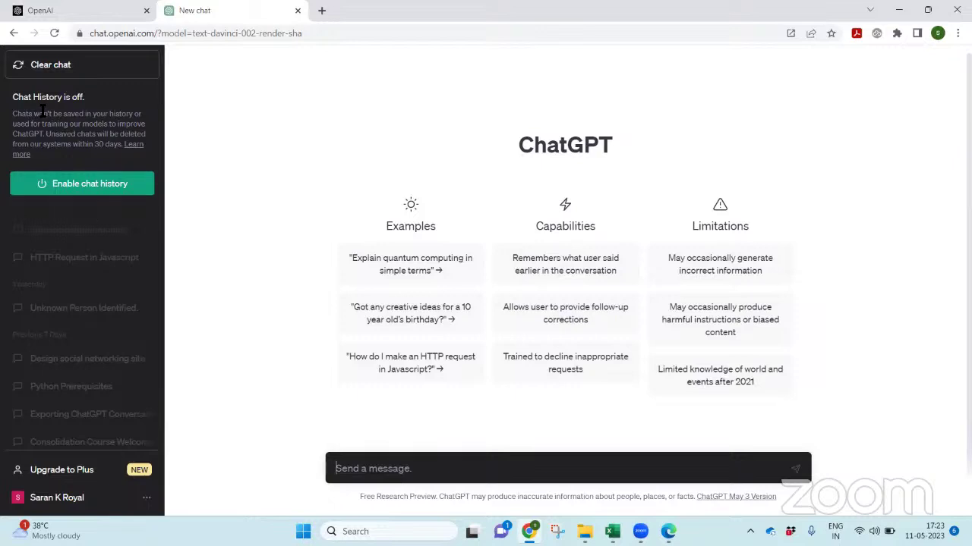
{"action": "left_click_drag", "start_coordinate": [12, 97], "coordinate": [100, 108]}
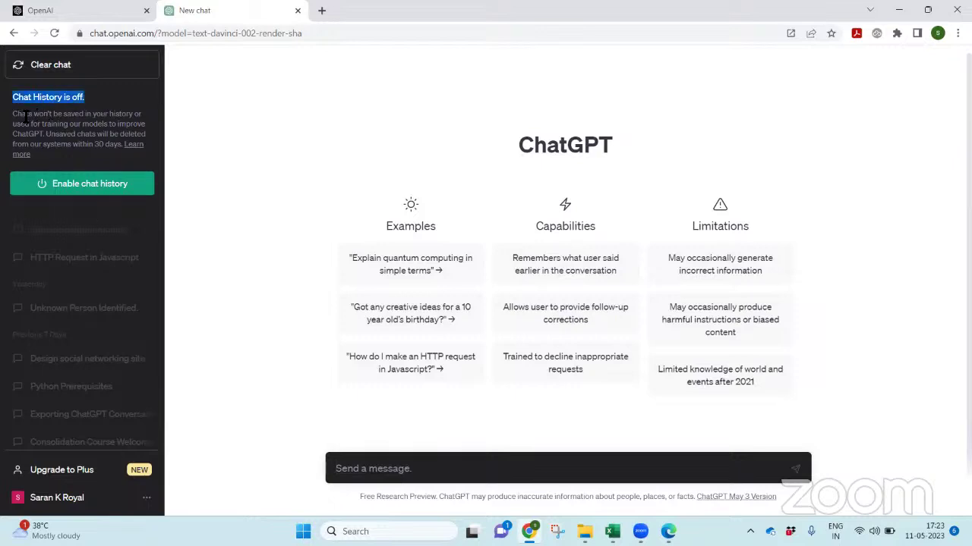
{"action": "left_click_drag", "start_coordinate": [22, 113], "coordinate": [122, 144]}
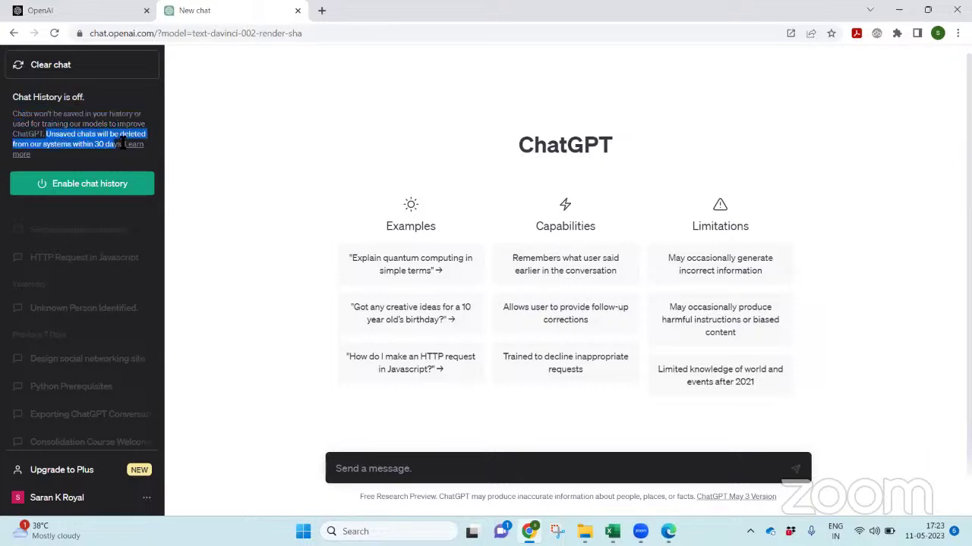
{"action": "left_click", "coordinate": [471, 467]}
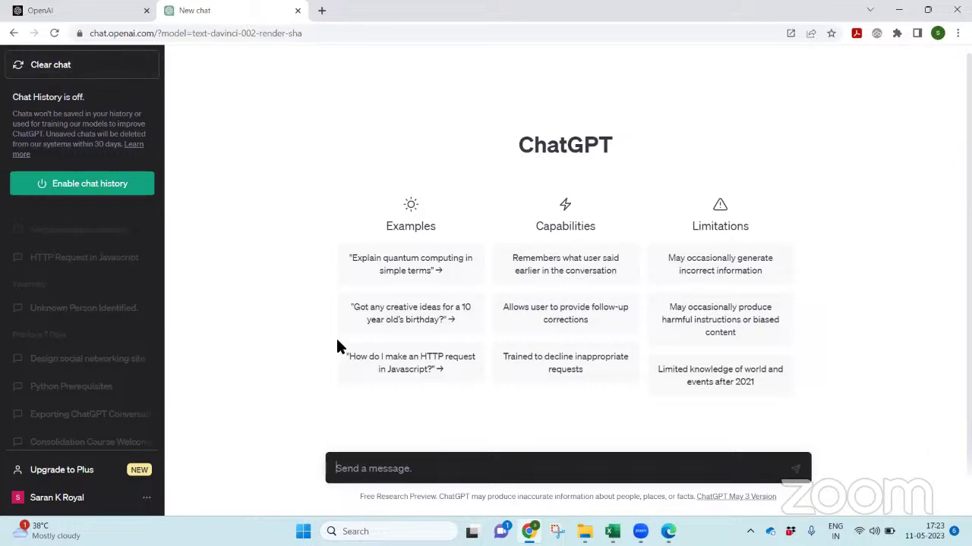
Ask 'What is your name' and 'Who is OpenAI', then clear the unsaved chat
{"action": "type", "text": "What is your name"}
{"action": "key", "text": "Return"}
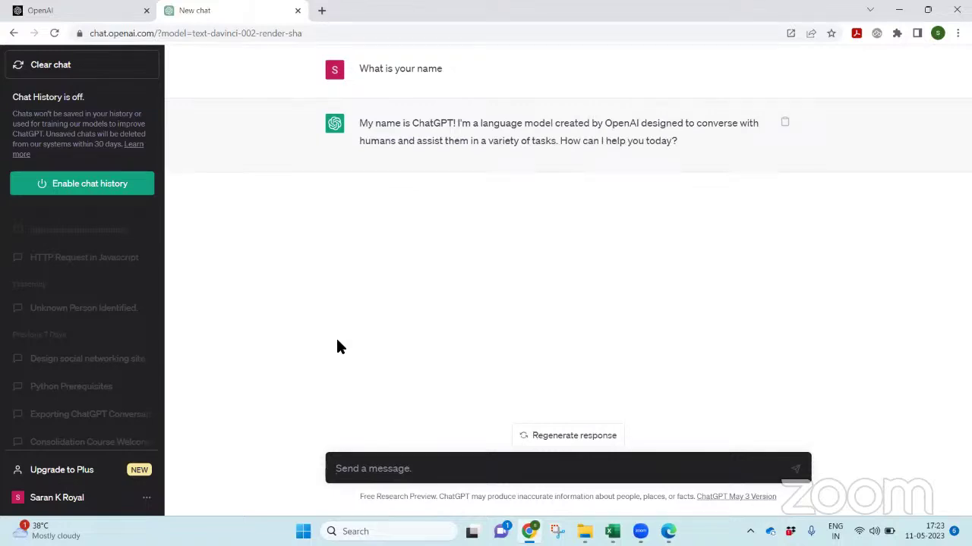
{"action": "type", "text": "Who is A"}
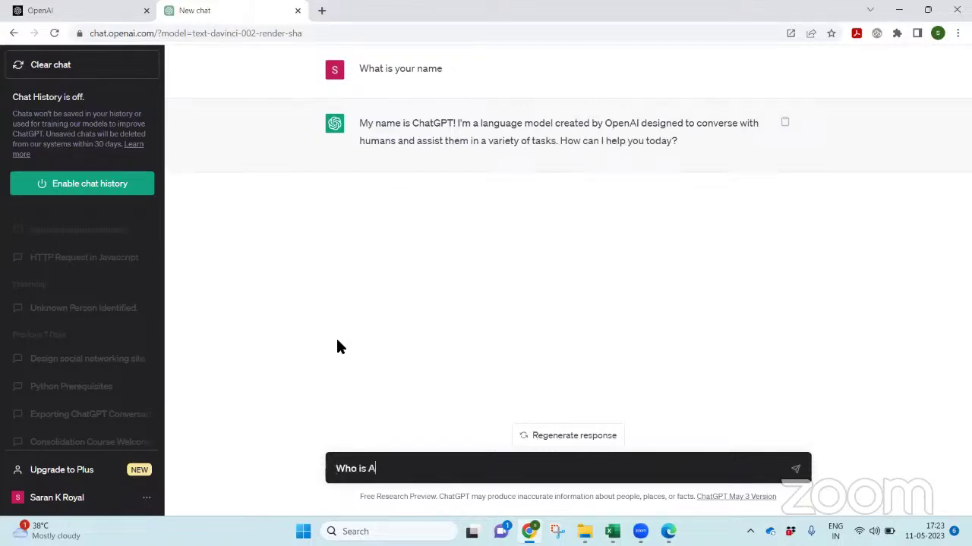
{"action": "key", "text": "BackSpace"}
{"action": "type", "text": "OpenAI"}
{"action": "key", "text": "Return"}
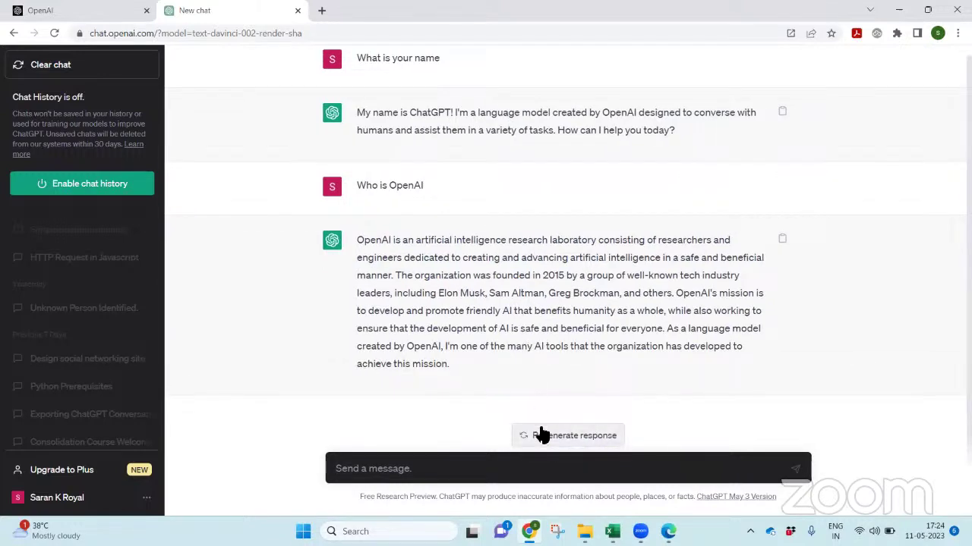
{"action": "left_click", "coordinate": [73, 67]}
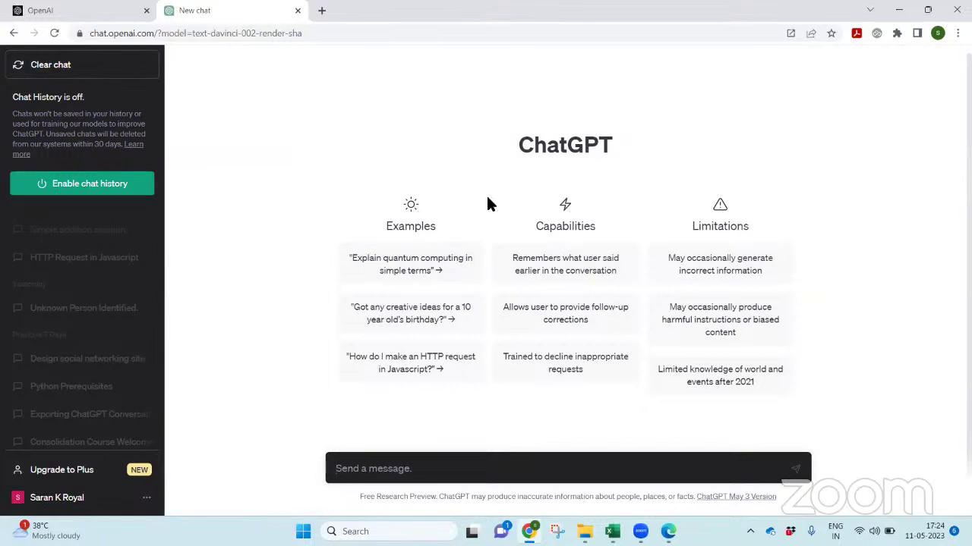
Turn chat history back on, then close the Book2 workbook to get its save prompt
{"action": "left_click", "coordinate": [101, 190]}
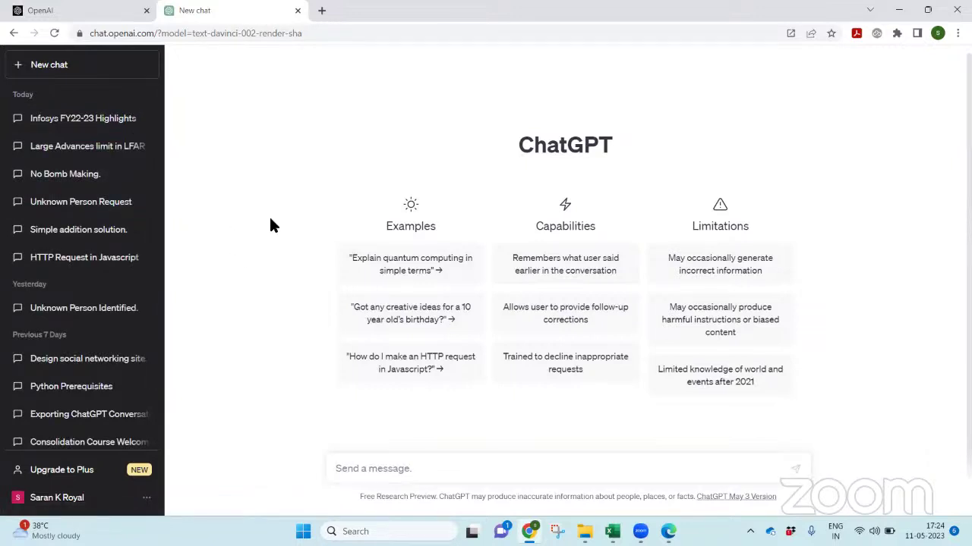
{"action": "key", "text": "alt+Tab"}
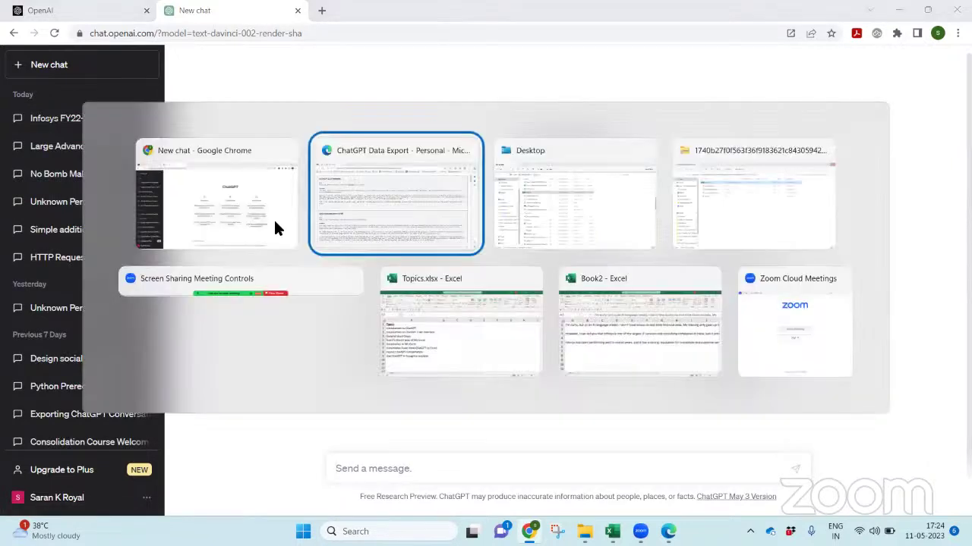
{"action": "key", "text": "alt+Tab"}
{"action": "key", "text": "alt+Tab"}
{"action": "key", "text": "alt+Tab"}
{"action": "key", "text": "alt+Tab"}
{"action": "key", "text": "alt+Tab"}
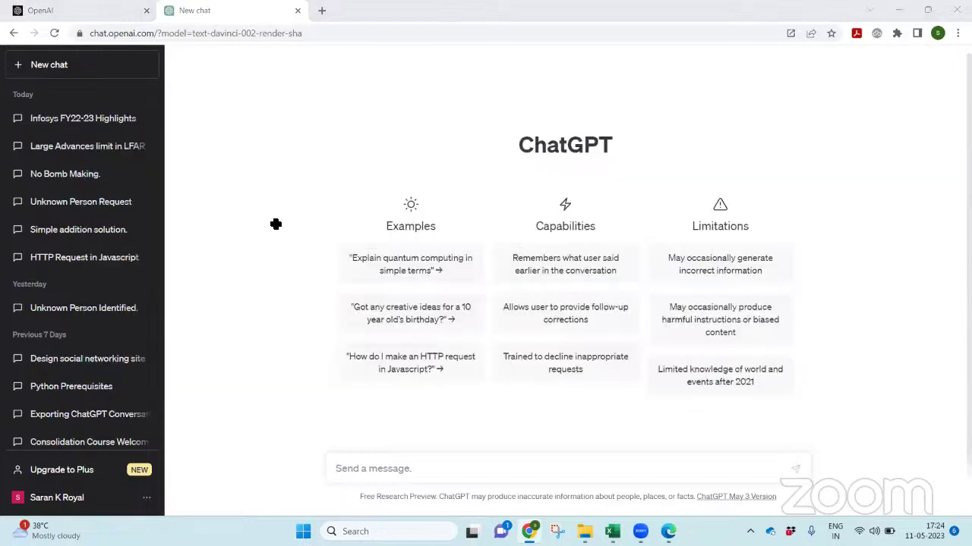
{"action": "key", "text": "alt+F4"}
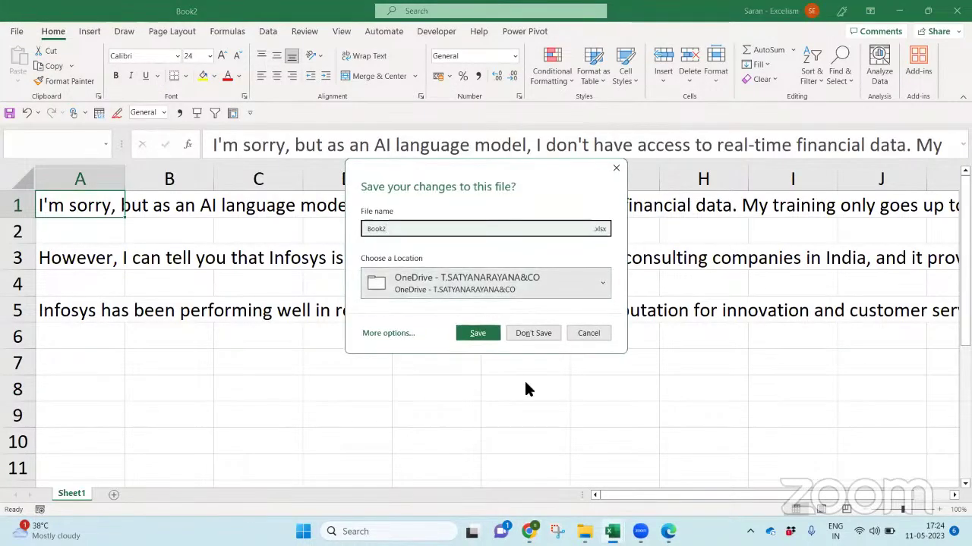
Discard Book2 without saving and close the chat export page and extracted export folder
{"action": "left_click", "coordinate": [535, 330]}
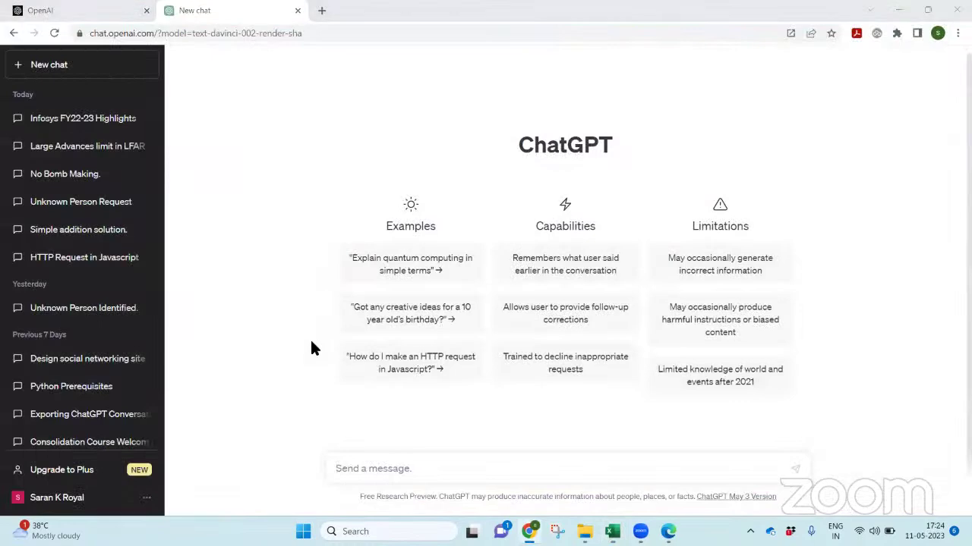
{"action": "key", "text": "alt+Tab"}
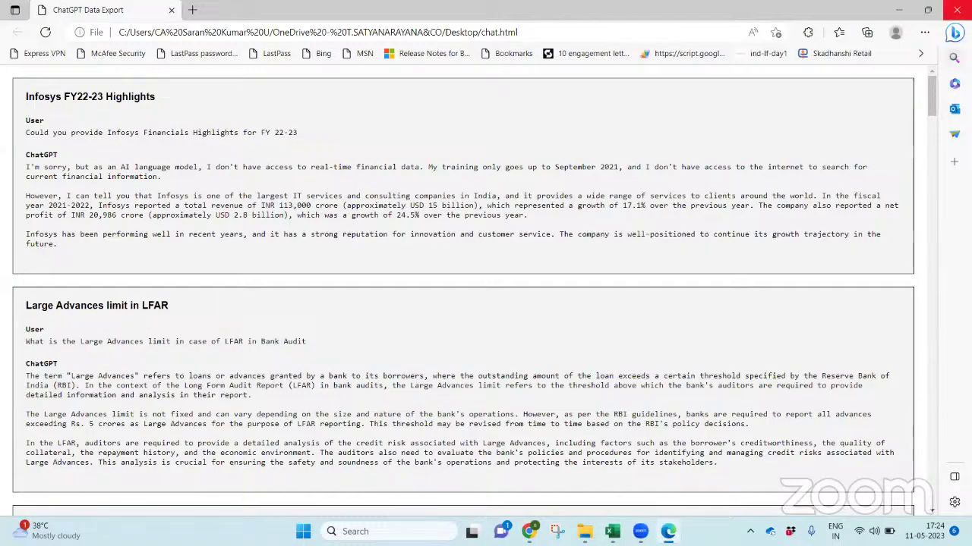
{"action": "key", "text": "alt+F4"}
{"action": "key", "text": "alt+Tab"}
{"action": "key", "text": "Tab"}
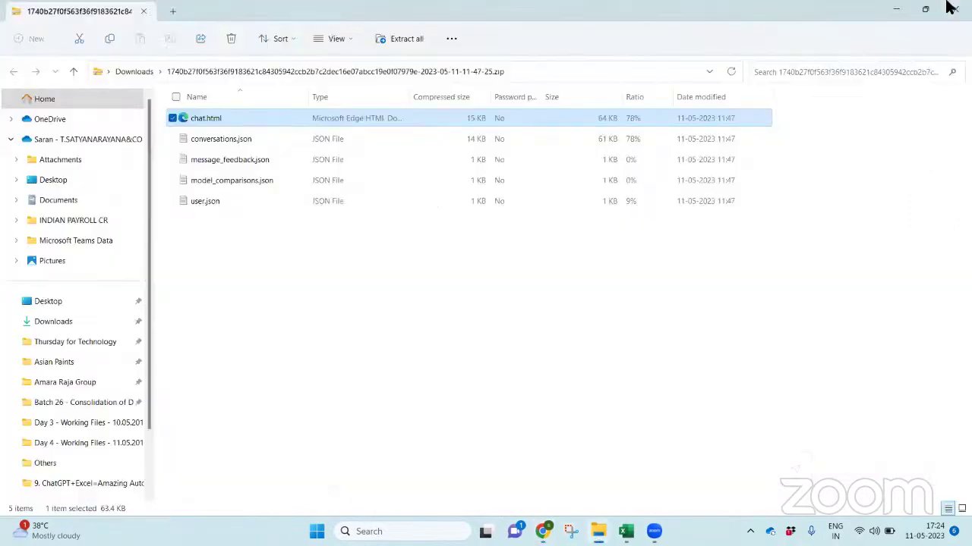
{"action": "left_click", "coordinate": [956, 9]}
Open the 9. ChatGPT+Excel=Amazing Automation folder, then return to Topics.xlsx
{"action": "key", "text": "alt+Tab"}
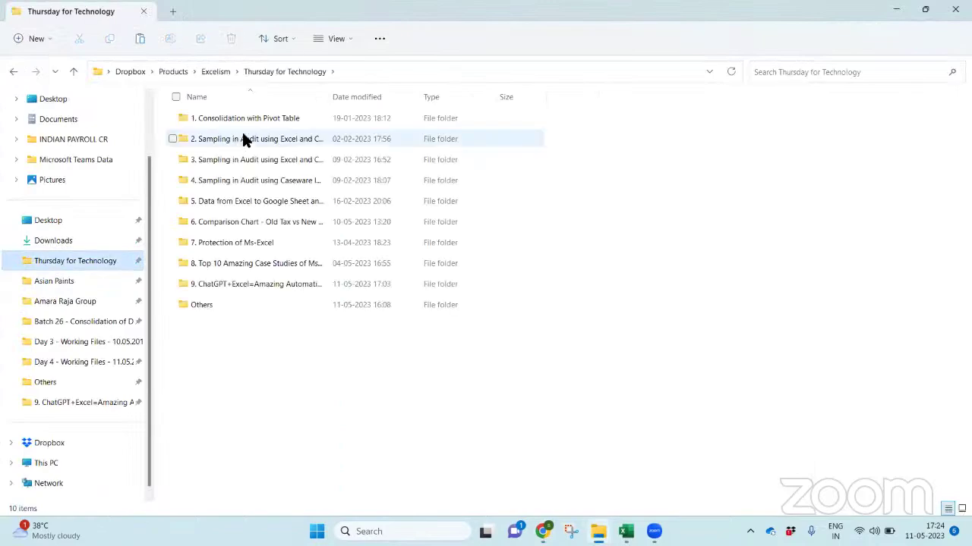
{"action": "left_click", "coordinate": [292, 284]}
{"action": "key", "text": "Return"}
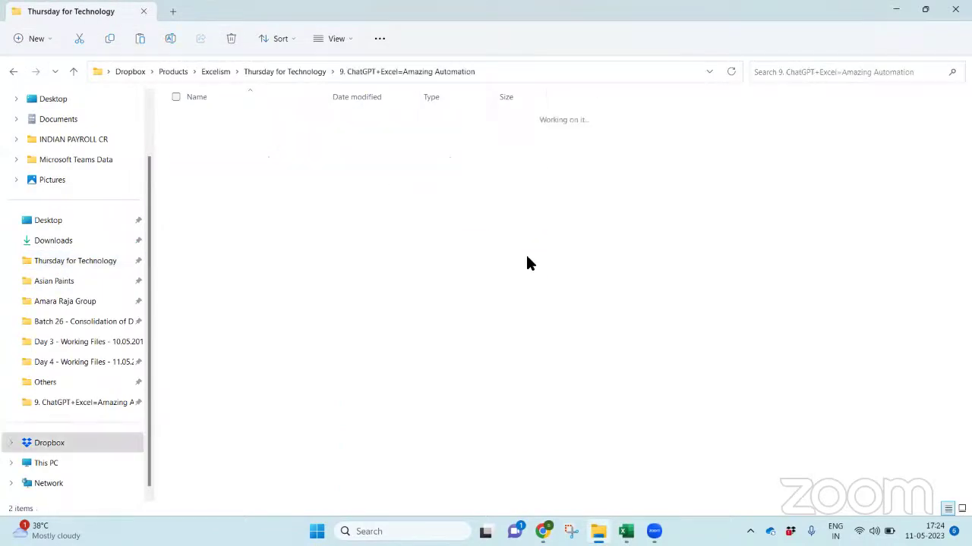
{"action": "key", "text": "alt+Tab"}
{"action": "key", "text": "alt+Tab"}
{"action": "key", "text": "alt+Tab"}
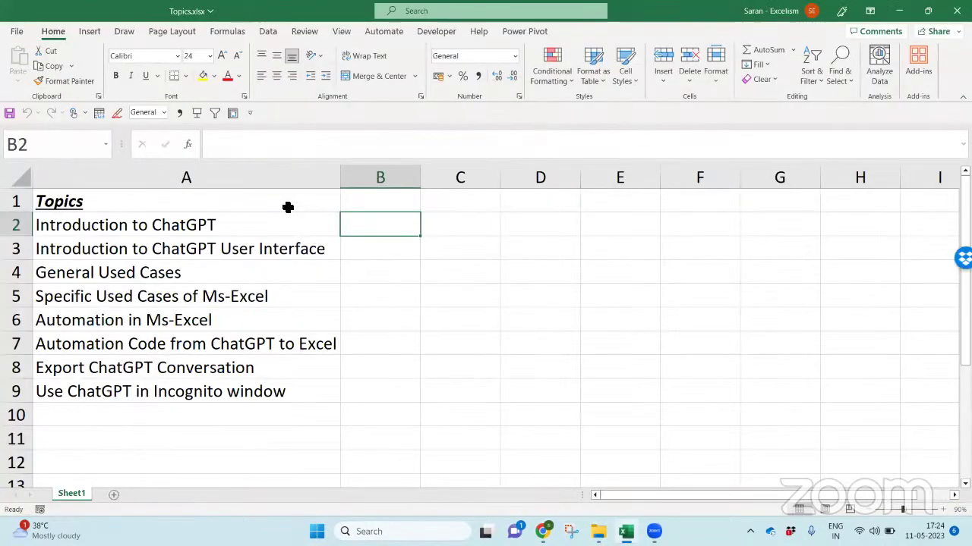
Step through topics Introduction to ChatGPT, ChatGPT User Interface and General Used Cases
{"action": "left_click", "coordinate": [180, 228]}
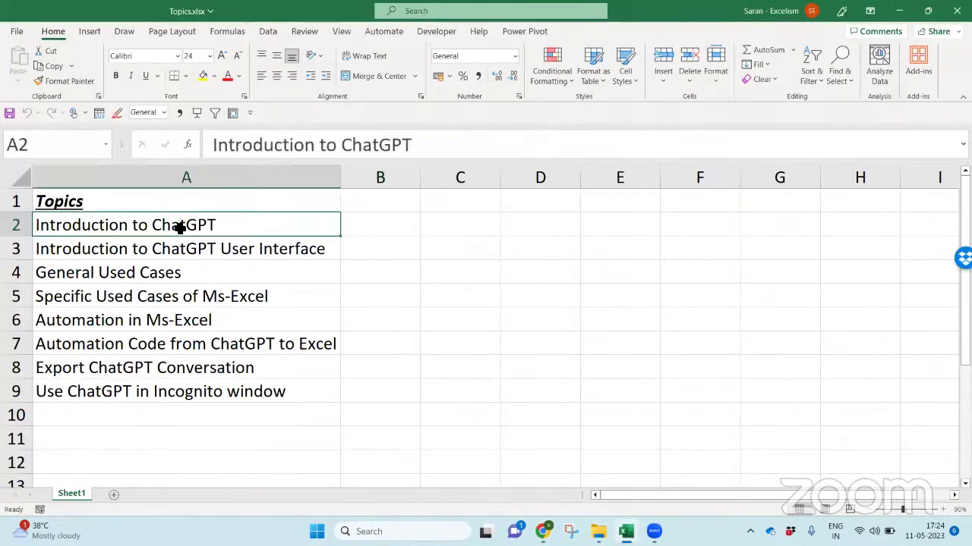
{"action": "key", "text": "Down"}
{"action": "left_click", "coordinate": [180, 227]}
{"action": "key", "text": "Down"}
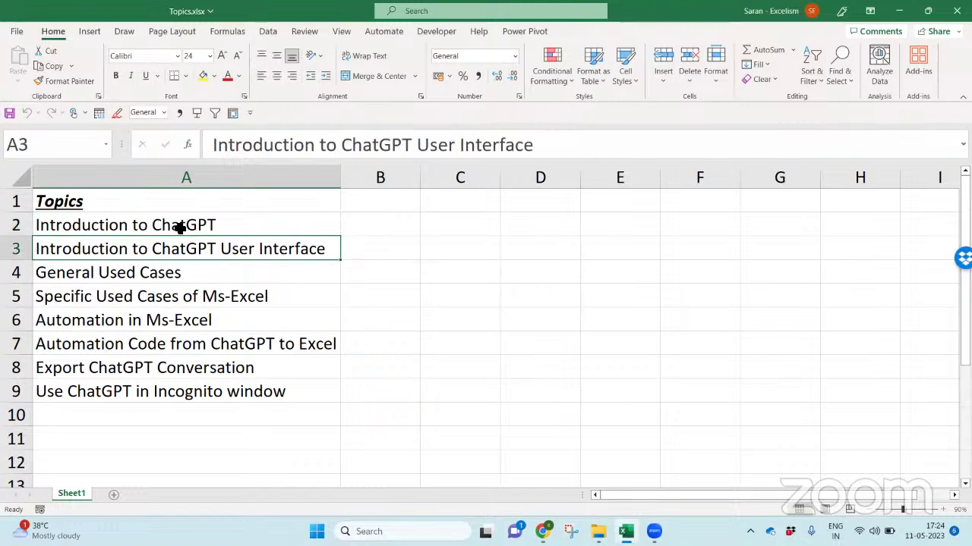
{"action": "key", "text": "Down"}
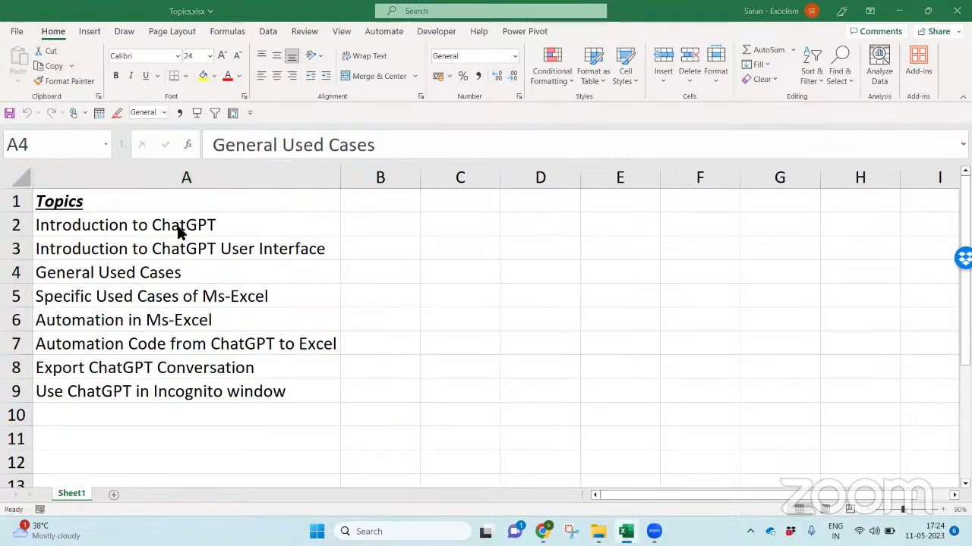
{"action": "key", "text": "alt+Tab"}
{"action": "key", "text": "alt+Tab"}
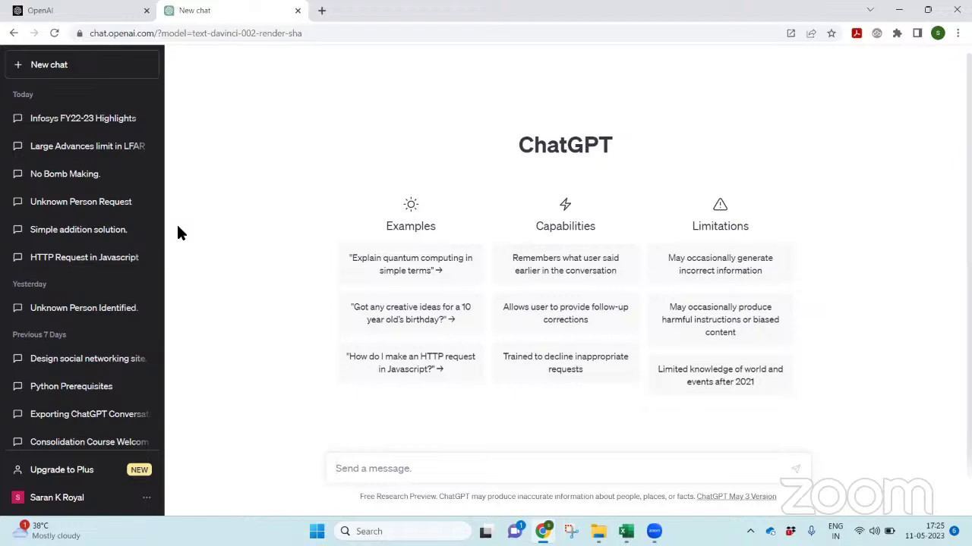
{"action": "key", "text": "alt+Tab"}
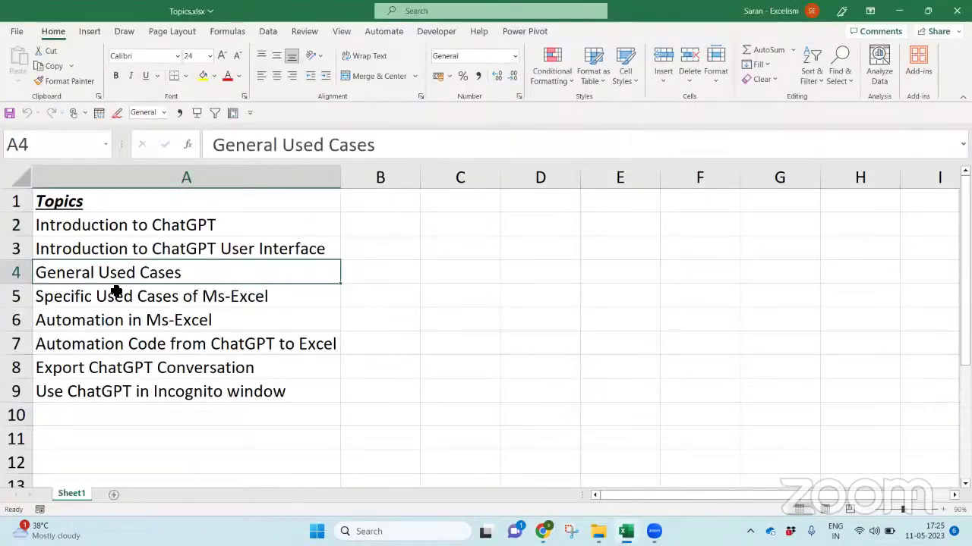
Select the Specific Used Cases of Ms-Excel topic, then create a new blank workbook, Book3
{"action": "left_click", "coordinate": [115, 291]}
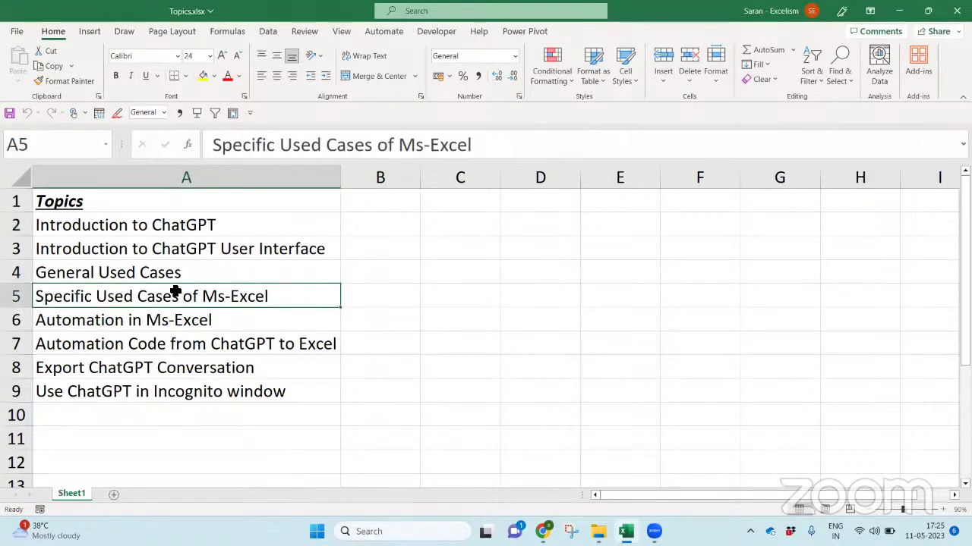
{"action": "key", "text": "alt+Tab"}
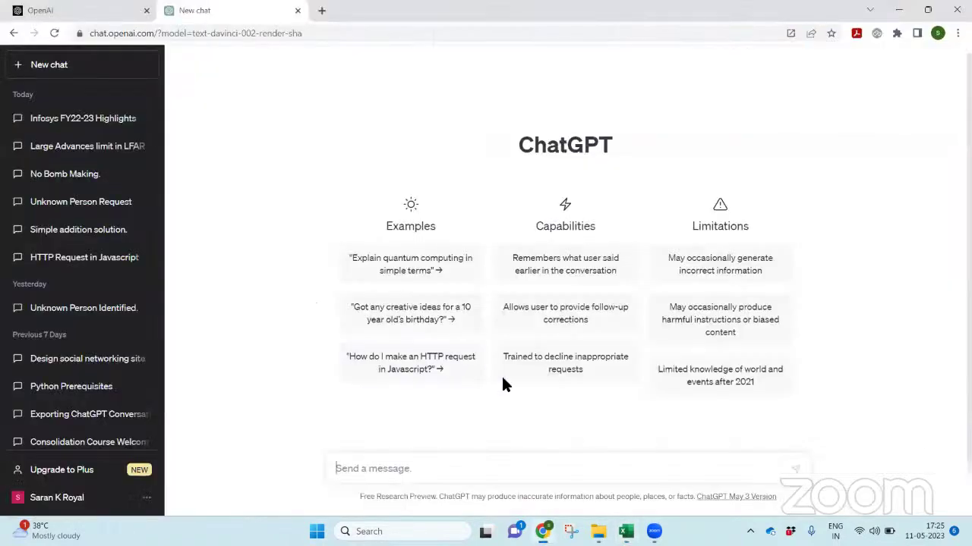
{"action": "key", "text": "alt+Tab"}
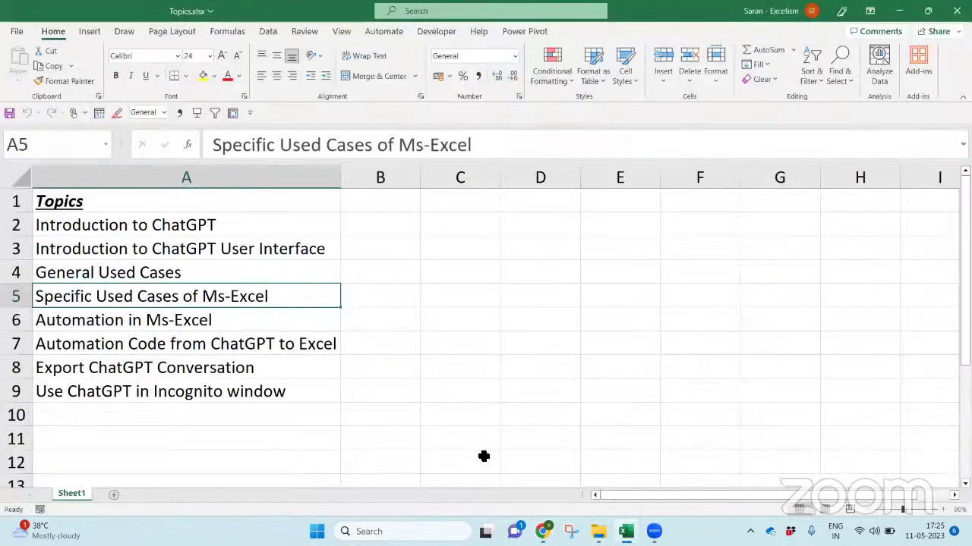
{"action": "key", "text": "ctrl+n"}
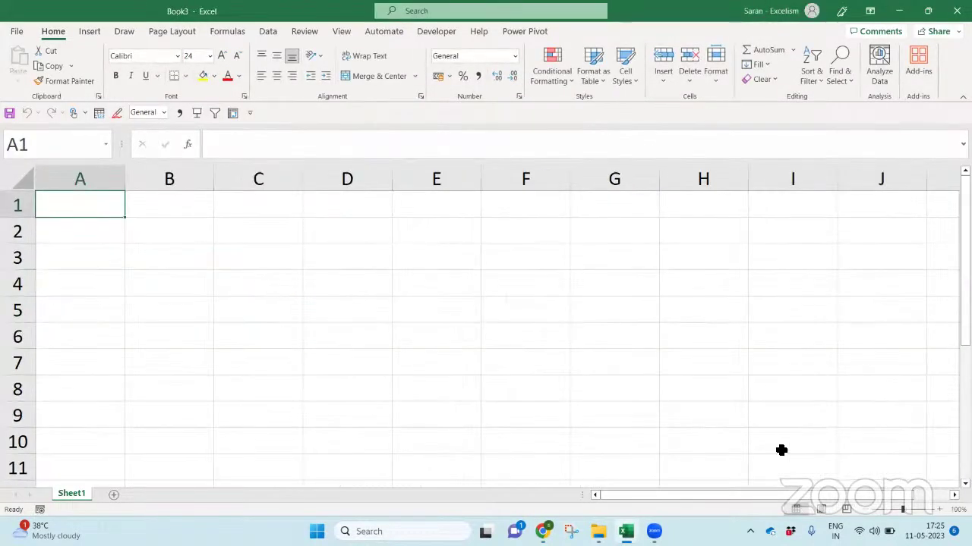
Fill A2:A8 and B2:B8 with =RANDBETWEEN(1,10) random whole numbers
{"action": "double_click", "coordinate": [56, 32]}
{"action": "left_click_drag", "start_coordinate": [98, 170], "coordinate": [122, 327]}
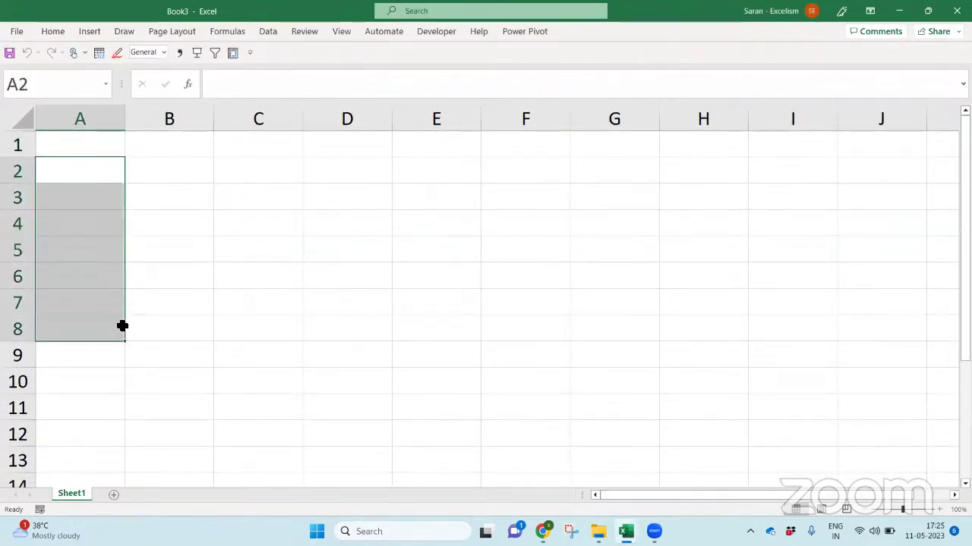
{"action": "type", "text": "=ra"}
{"action": "key", "text": "Down"}
{"action": "key", "text": "Tab"}
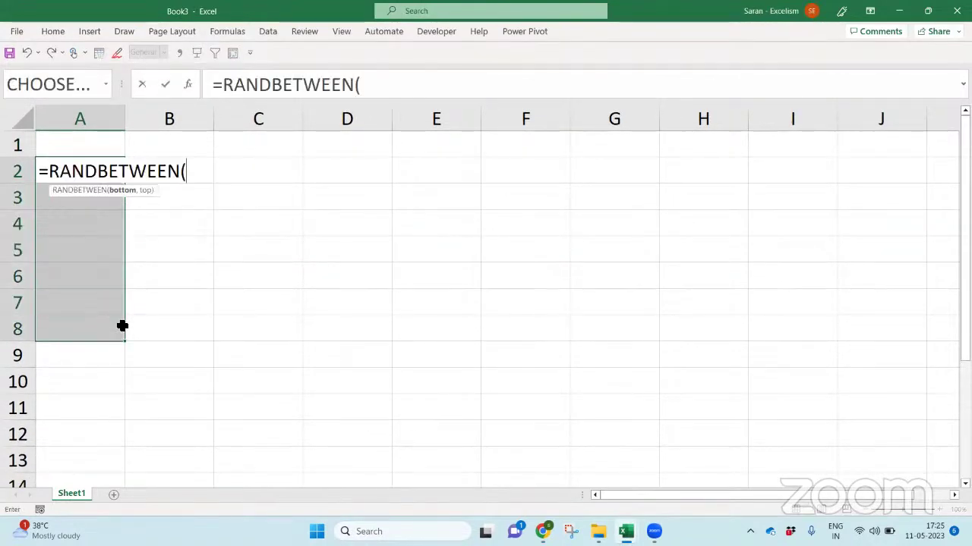
{"action": "type", "text": "1,10"}
{"action": "key", "text": "ctrl+Return"}
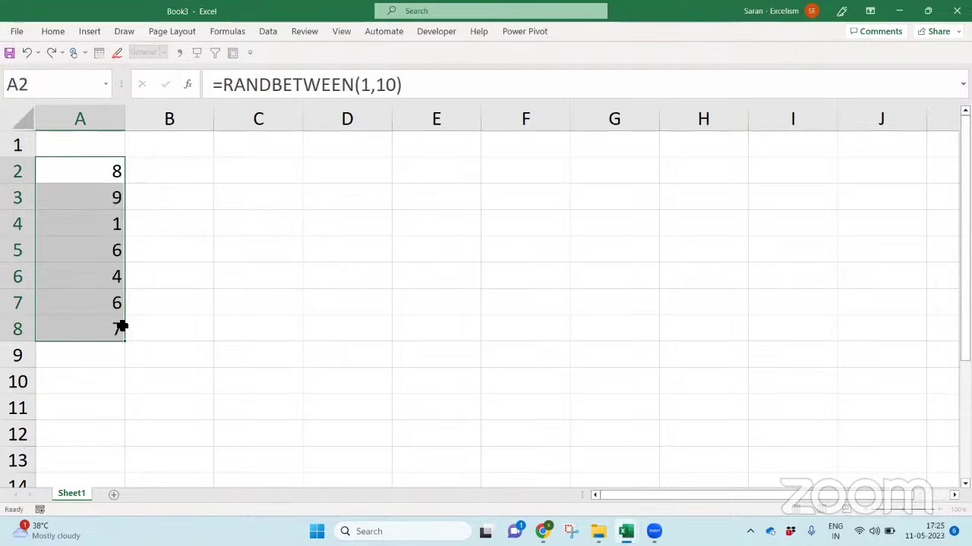
{"action": "key", "text": "Right"}
{"action": "key", "text": "ctrl+v"}
{"action": "key", "text": "Left"}
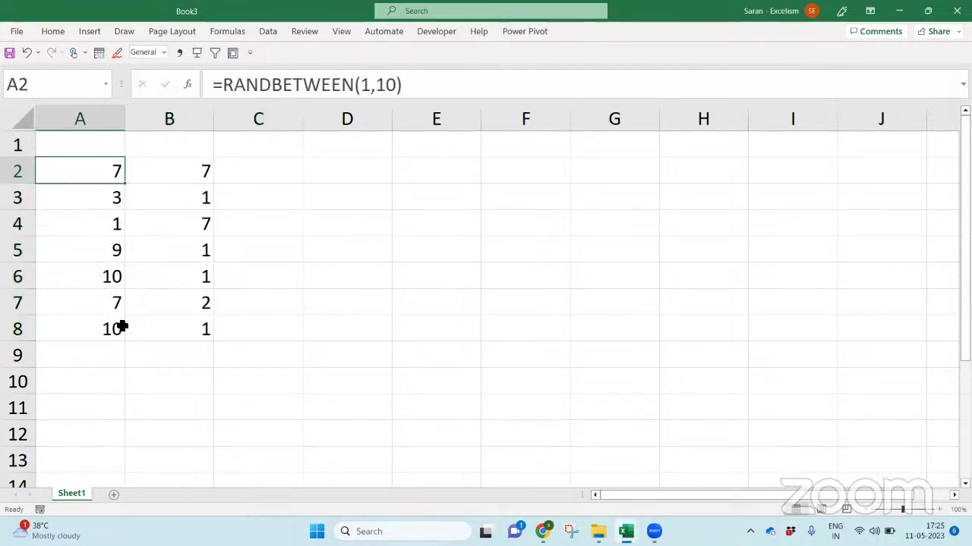
Convert the random numbers in A2:B8 to fixed values with Paste Special Values
{"action": "key", "text": "shift+Right"}
{"action": "key", "text": "shift+ctrl+Down"}
{"action": "key", "text": "ctrl+c"}
{"action": "key", "text": "ctrl+alt+v"}
{"action": "key", "text": "v"}
{"action": "key", "text": "Return"}
{"action": "key", "text": "Right"}
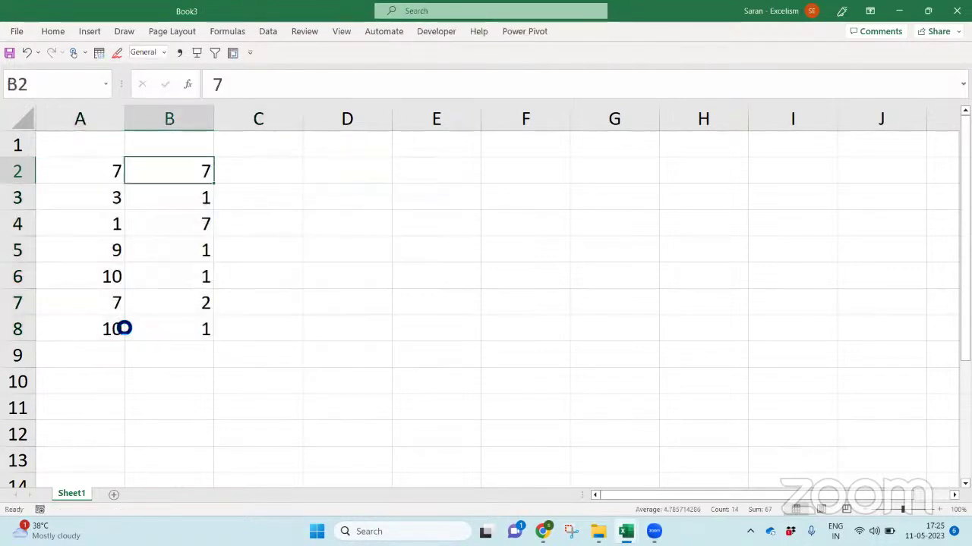
{"action": "key", "text": "Right"}
{"action": "key", "text": "Right"}
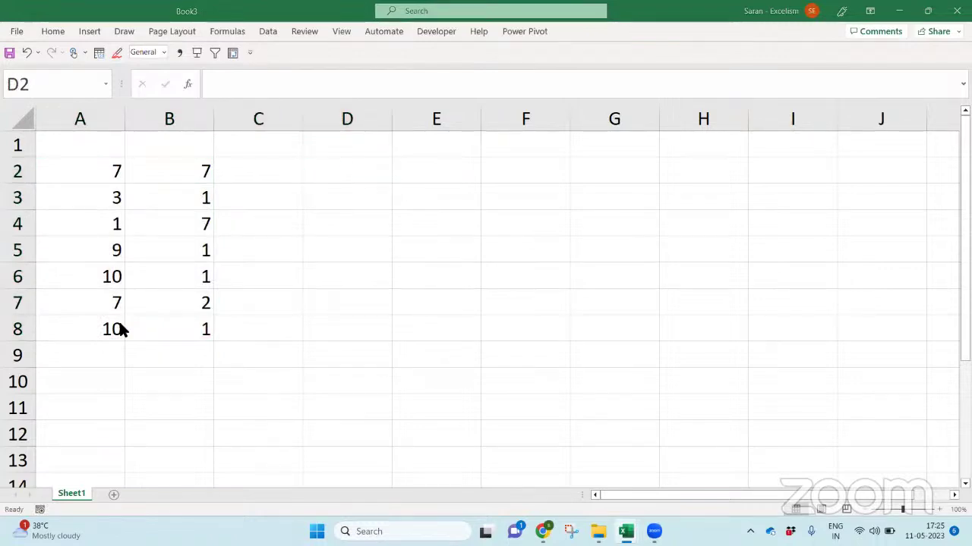
Delete empty row 1 so the numbers sit in A1:B7, then copy them
{"action": "key", "text": "alt+Tab"}
{"action": "key", "text": "Left"}
{"action": "key", "text": "Left"}
{"action": "key", "text": "Up"}
{"action": "key", "text": "shift+space"}
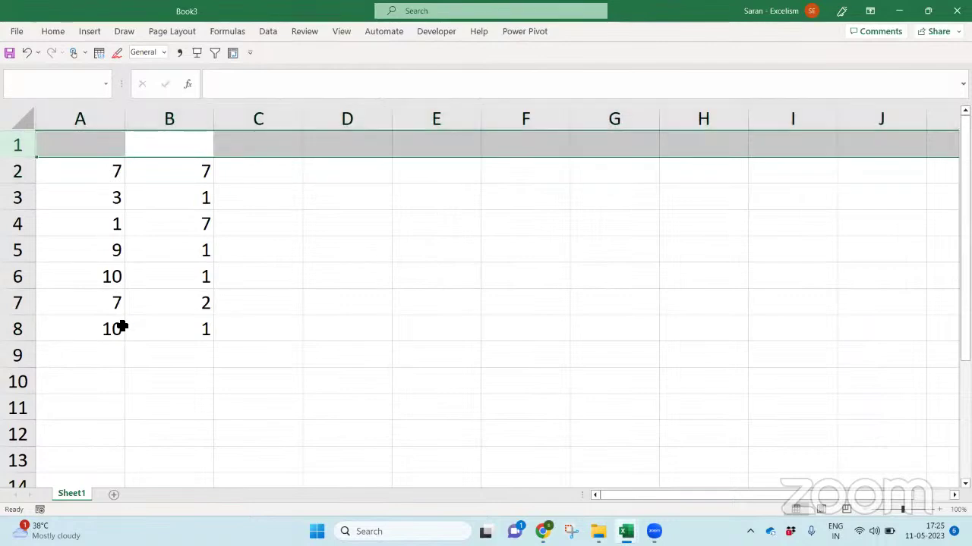
{"action": "key", "text": "ctrl+minus"}
{"action": "key", "text": "alt+Tab"}
{"action": "key", "text": "alt+Tab"}
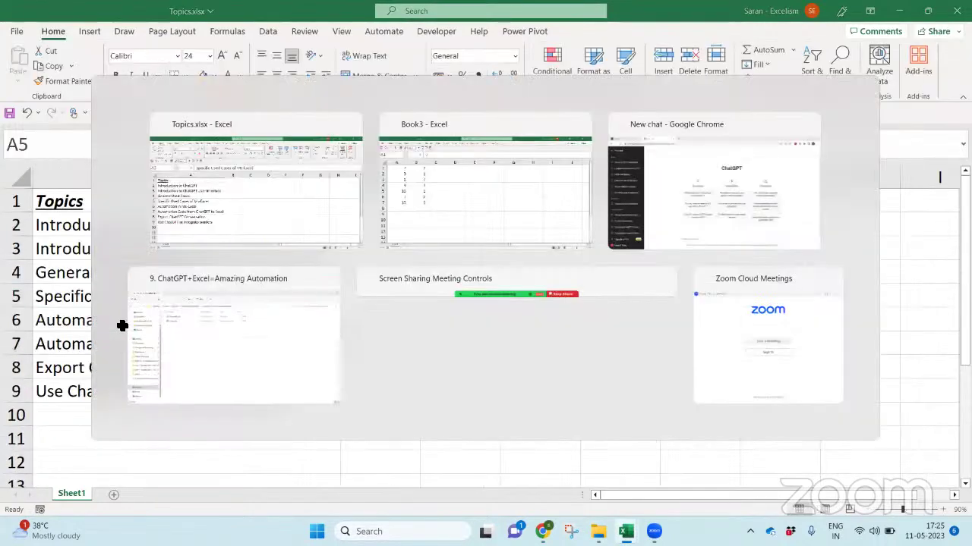
{"action": "key", "text": "alt+Tab"}
{"action": "key", "text": "alt+Tab"}
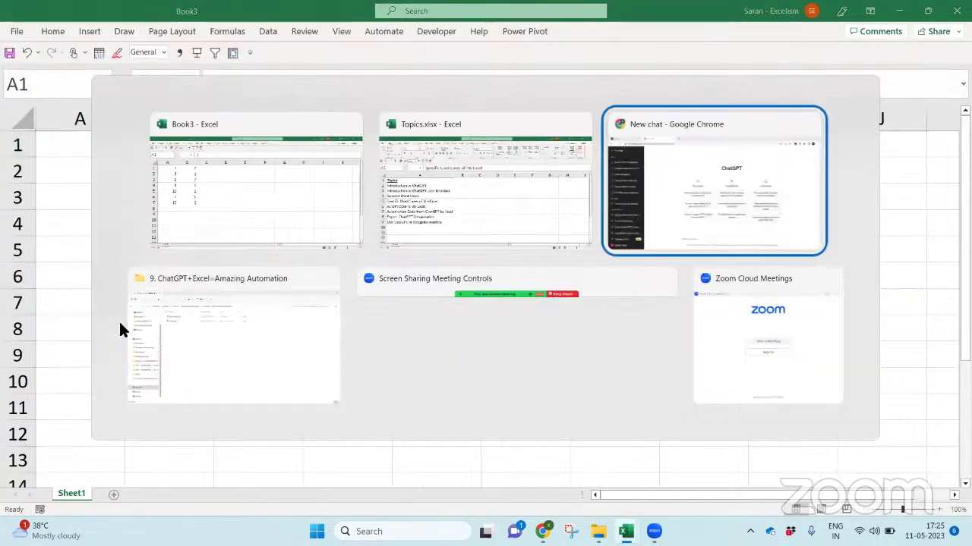
{"action": "key", "text": "alt+Tab"}
{"action": "key", "text": "ctrl+a"}
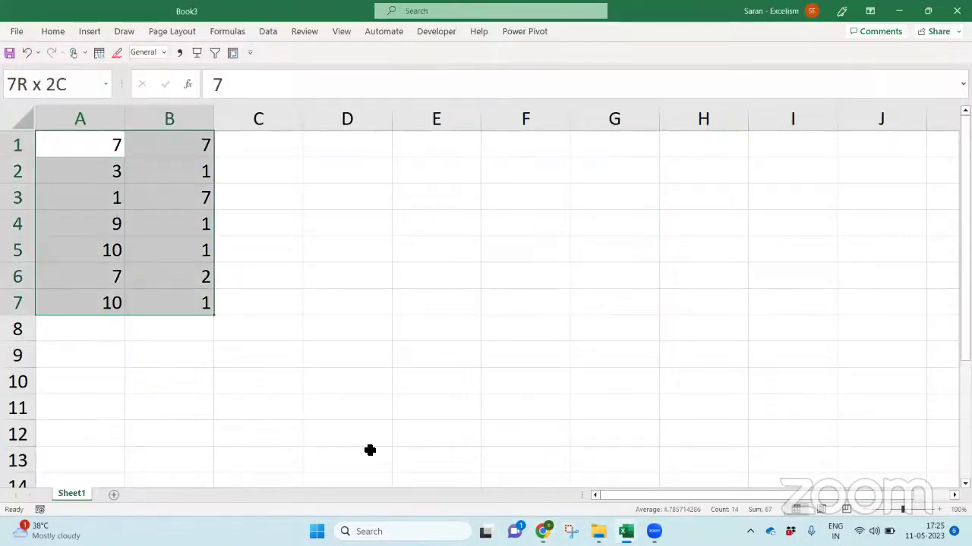
{"action": "key", "text": "ctrl+c"}
{"action": "key", "text": "alt+Tab"}
Paste the numbers and ask which formula gives the sum of products of the A1:B7 columns
{"action": "key", "text": "ctrl+v"}
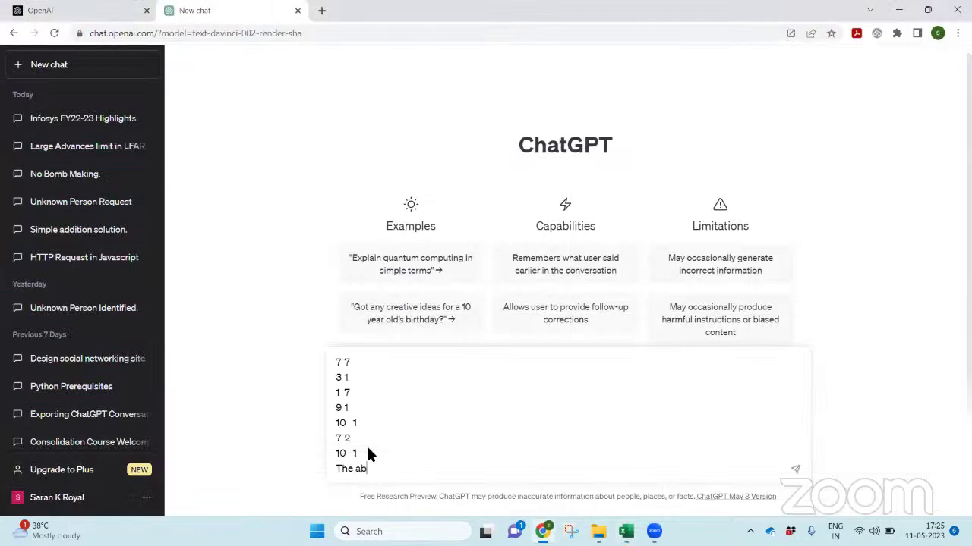
{"action": "type", "text": "The above data is available in A1 cell to"}
{"action": "key", "text": "alt+Tab"}
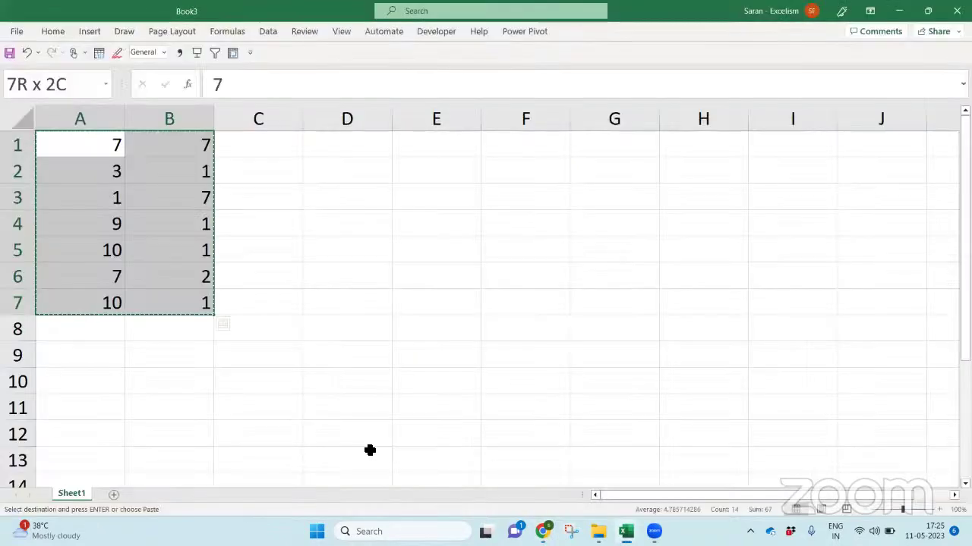
{"action": "key", "text": "alt+Tab"}
{"action": "type", "text": "B7 Cell."}
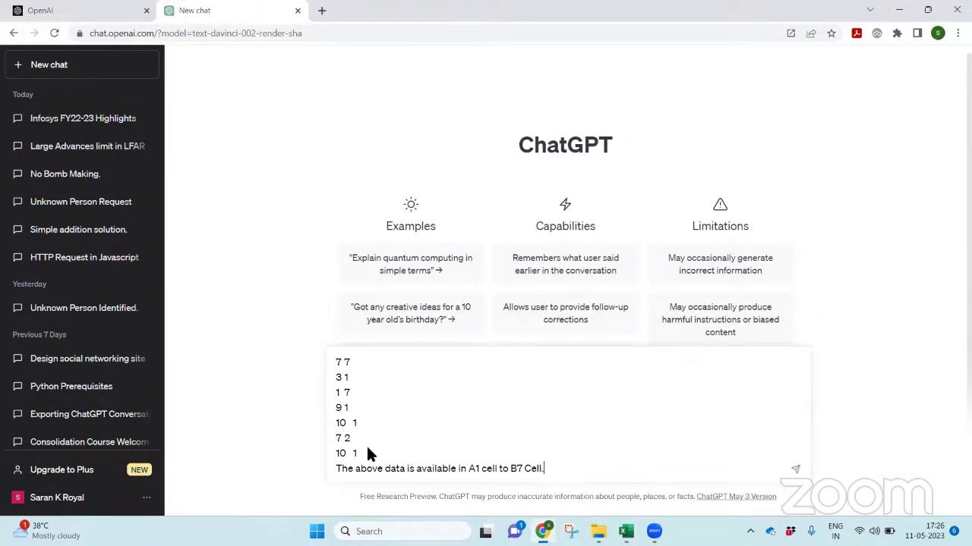
{"action": "key", "text": "BackSpace"}
{"action": "type", "text": " in Excel. I want to get the Sum "}
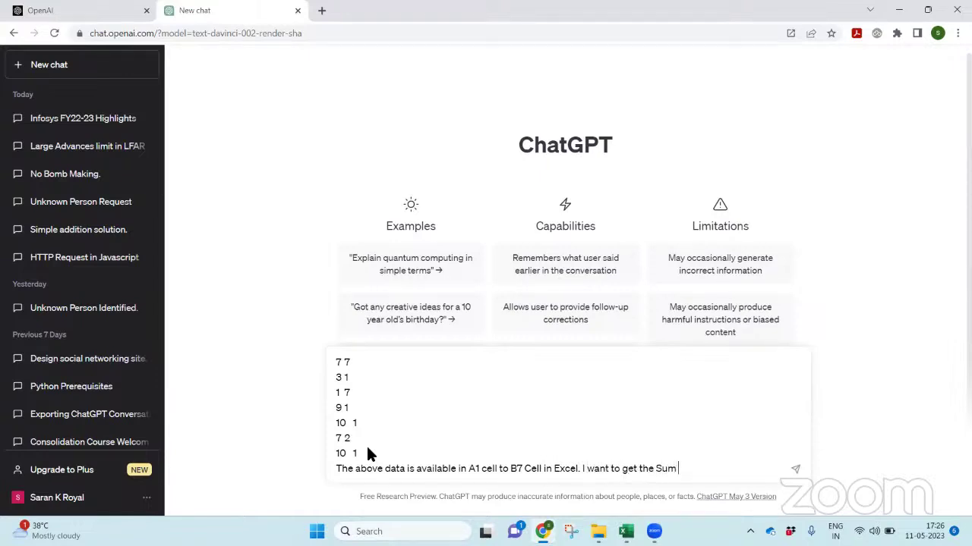
{"action": "type", "text": "of Product of both datasets"}
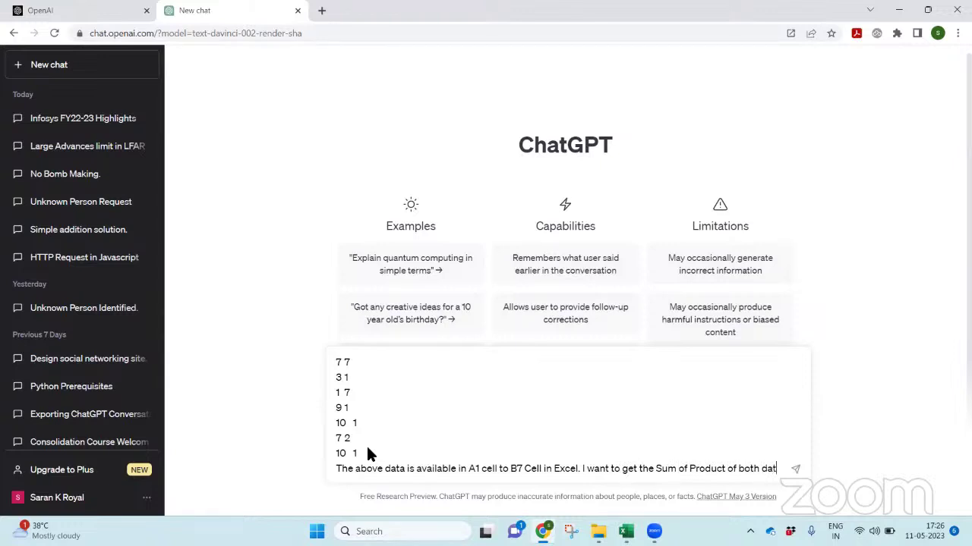
{"action": "key", "text": "BackSpace"}
{"action": "key", "text": "BackSpace"}
{"action": "key", "text": "BackSpace"}
{"action": "key", "text": "BackSpace"}
{"action": "key", "text": "BackSpace"}
{"action": "key", "text": "BackSpace"}
{"action": "key", "text": "BackSpace"}
{"action": "key", "text": "BackSpace"}
{"action": "key", "text": "BackSpace"}
{"action": "type", "text": "columns."}
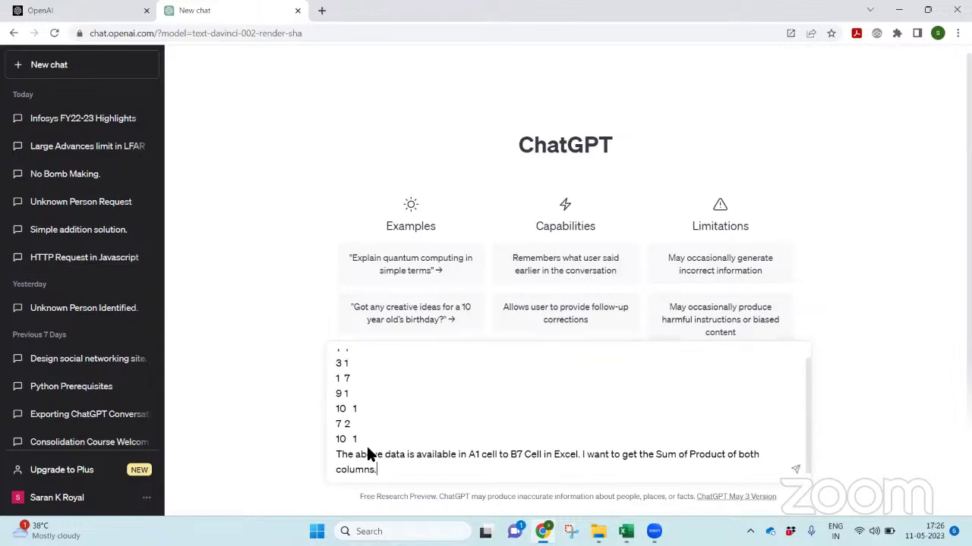
{"action": "type", "text": " What is the formula I should use"}
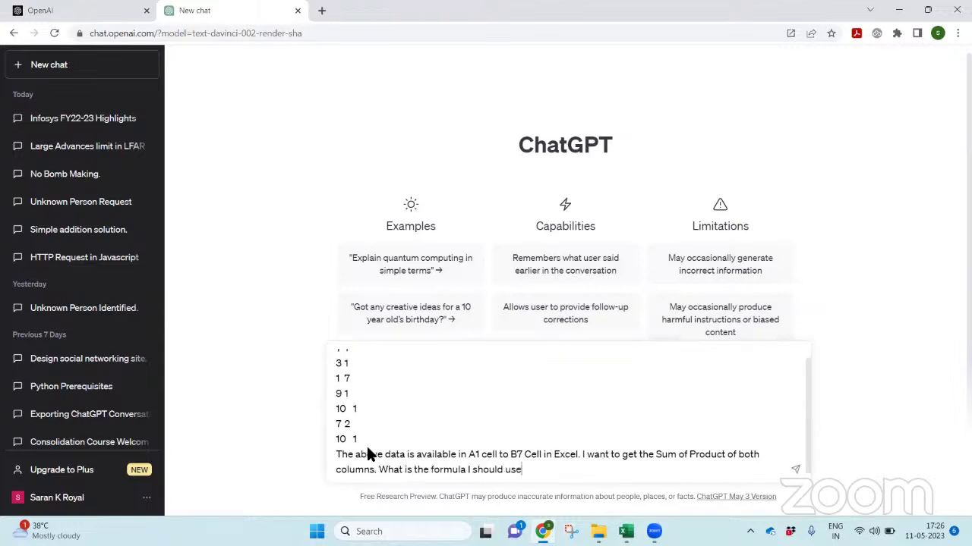
{"action": "type", "text": "."}
{"action": "key", "text": "Return"}
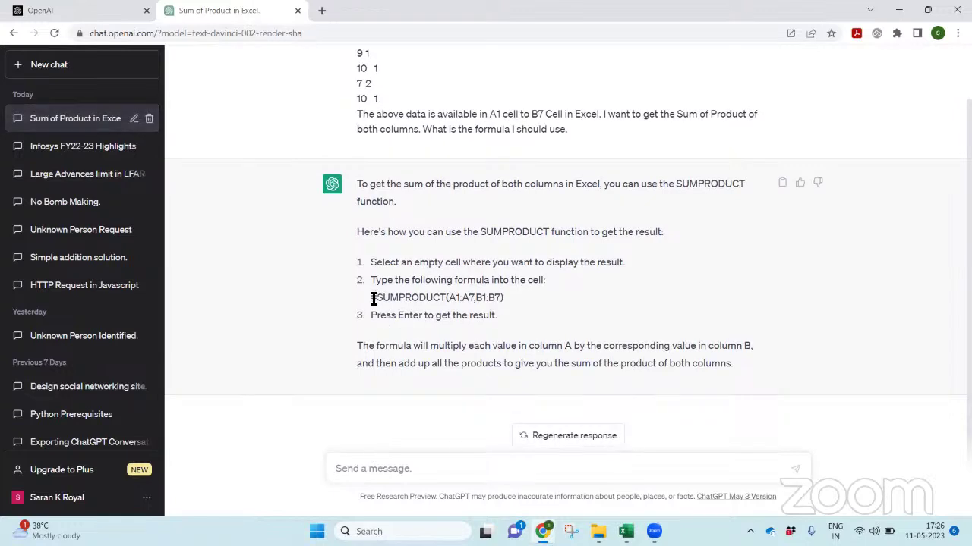
Select the =SUMPRODUCT(A1:A7,B1:B7) line in ChatGPT's answer and copy it
{"action": "left_click_drag", "start_coordinate": [371, 297], "coordinate": [503, 304]}
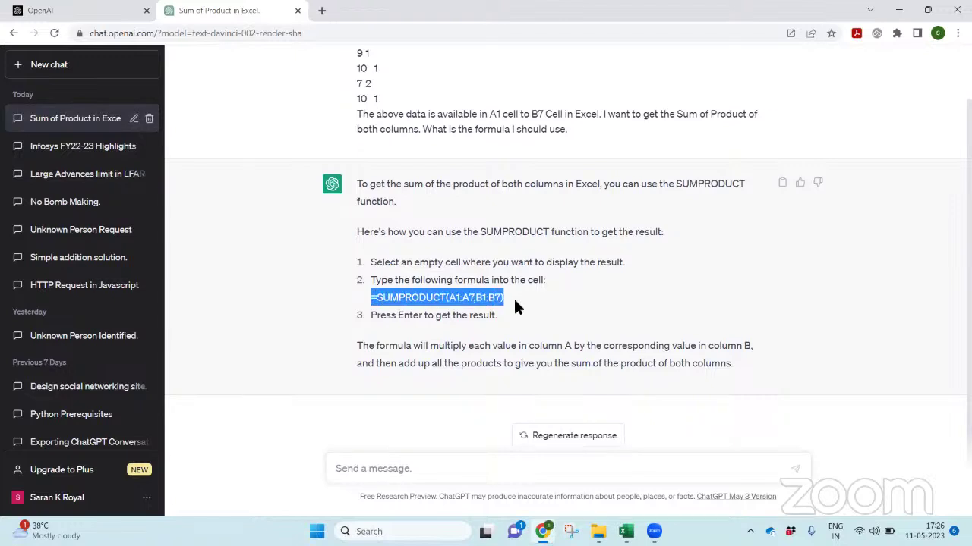
{"action": "key", "text": "alt+Tab"}
Paste =SUMPRODUCT(A1:A7,B1:B7) into cell E2 of Book3
{"action": "key", "text": "Right"}
{"action": "key", "text": "Right"}
{"action": "key", "text": "Down"}
{"action": "key", "text": "F2"}
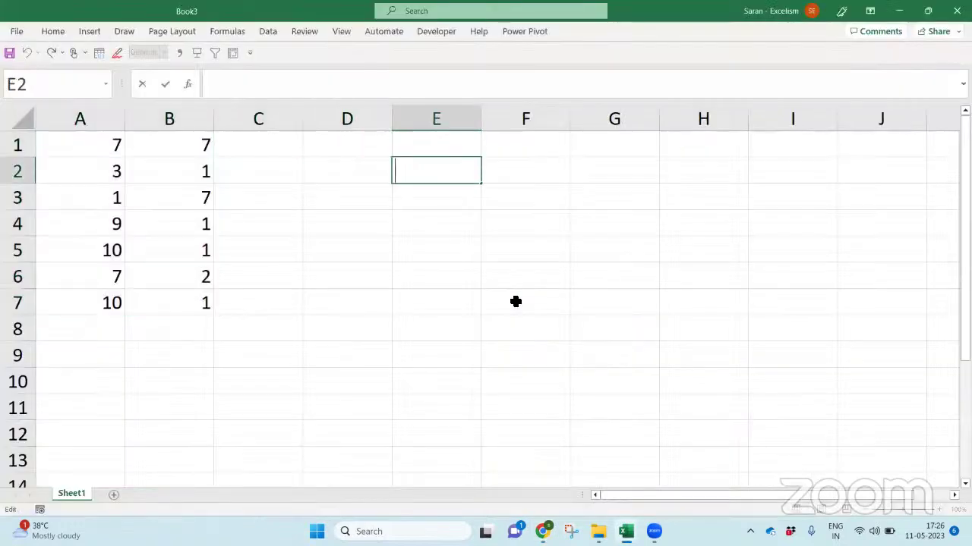
{"action": "key", "text": "ctrl+v"}
{"action": "key", "text": "Return"}
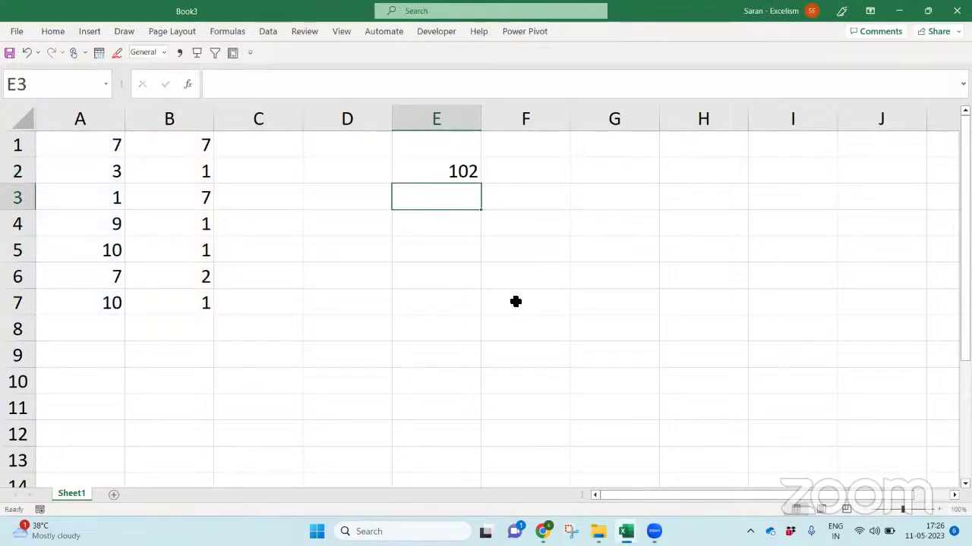
{"action": "key", "text": "Up"}
Confirm E2 shows 102, then start a new ChatGPT message
{"action": "key", "text": "alt+Tab"}
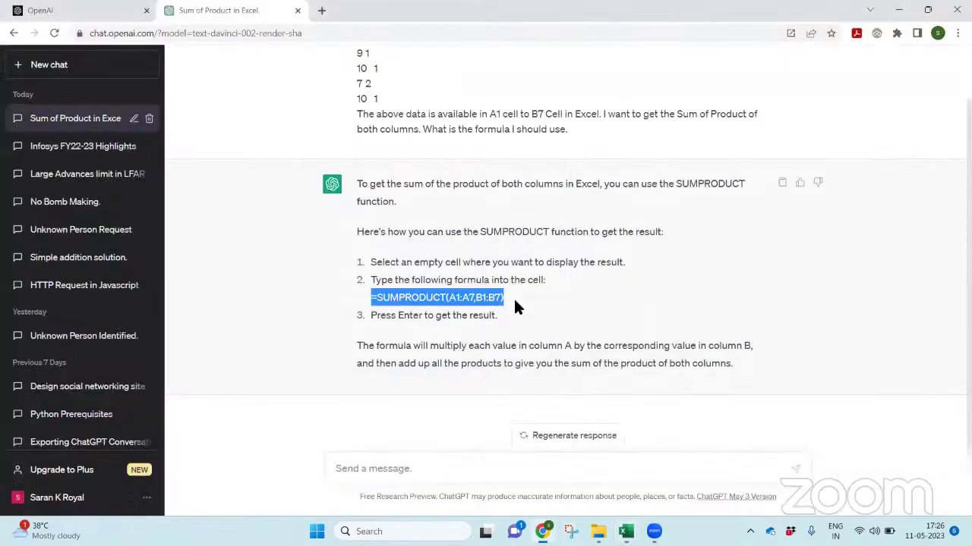
{"action": "key", "text": "alt+Tab"}
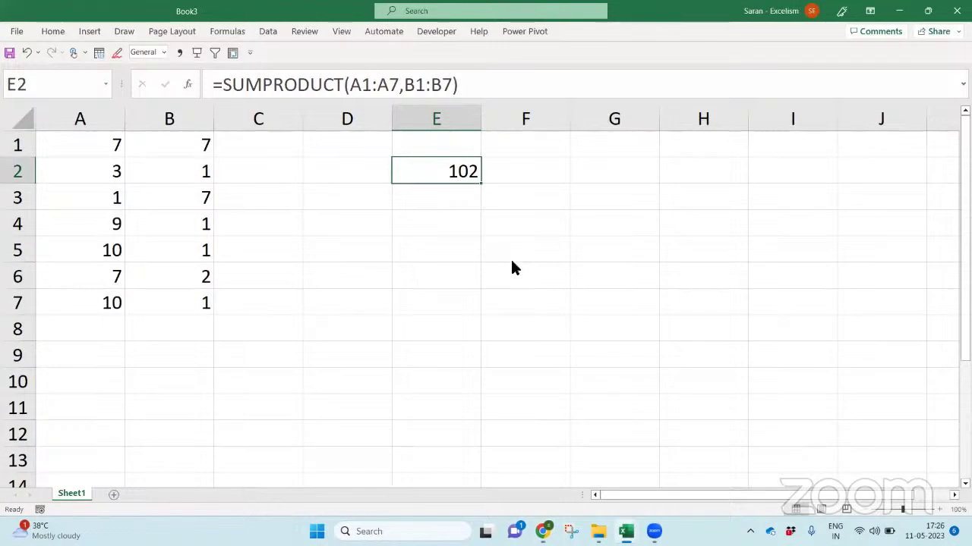
{"action": "key", "text": "alt+Tab"}
{"action": "left_click", "coordinate": [622, 468]}
Ask for pasteable electronic gadget data with Product Name, ID, Category, Sub Category, Cost and Price
{"action": "type", "text": "C"}
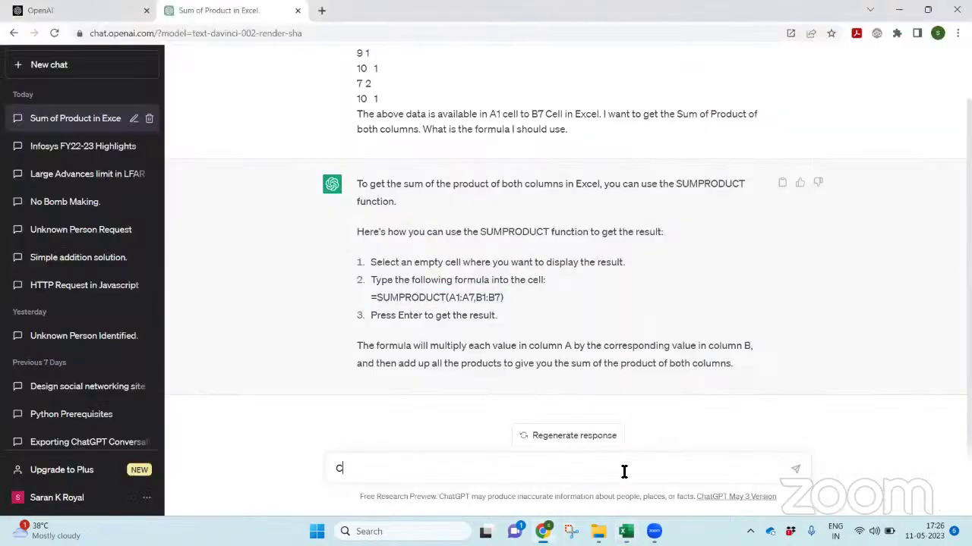
{"action": "type", "text": "ould you please pr"}
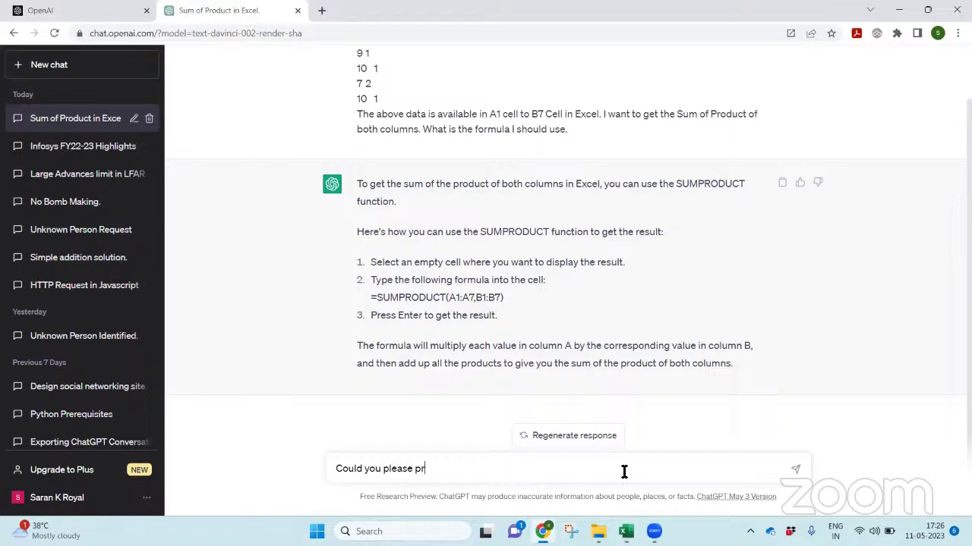
{"action": "type", "text": "ovide some sample"}
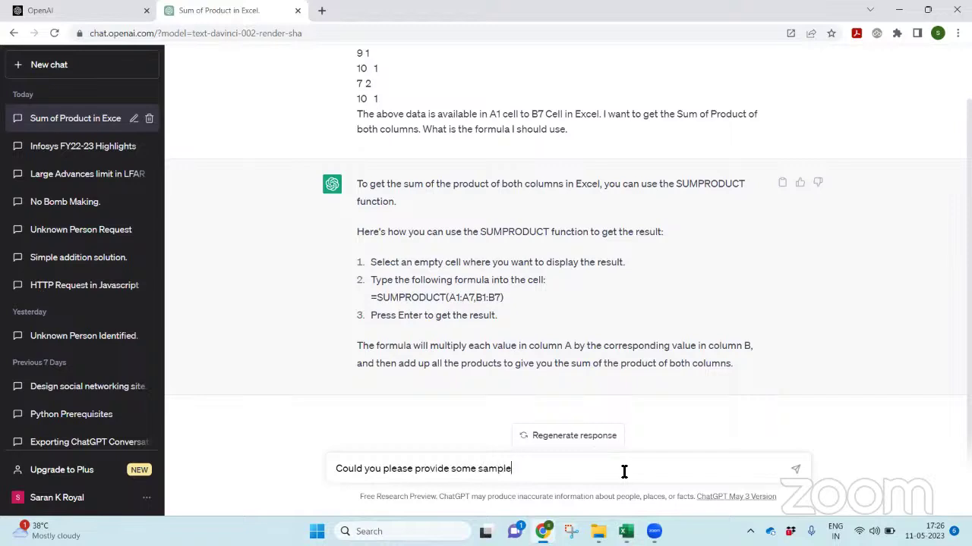
{"action": "type", "text": " data which i can paste"}
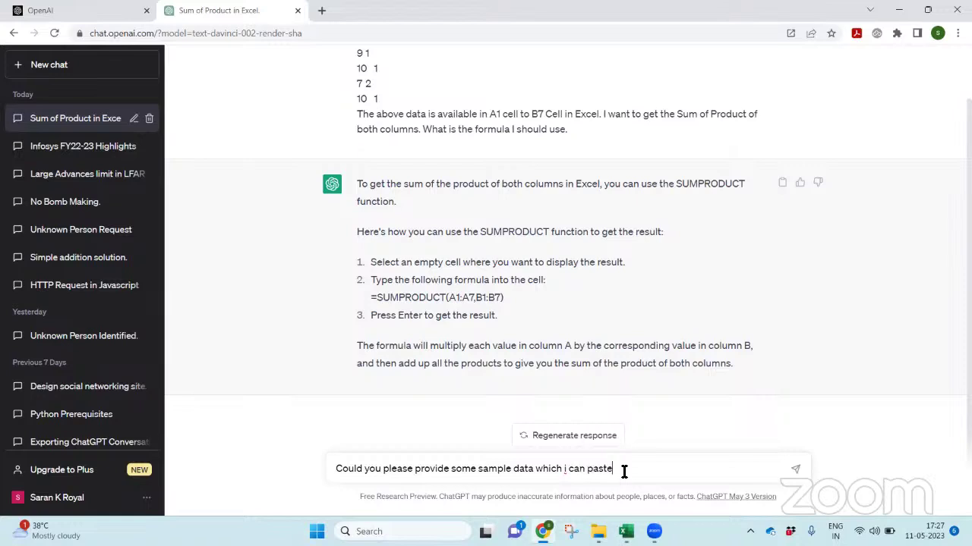
{"action": "type", "text": " into Microsoft Excel. The data should ahv"}
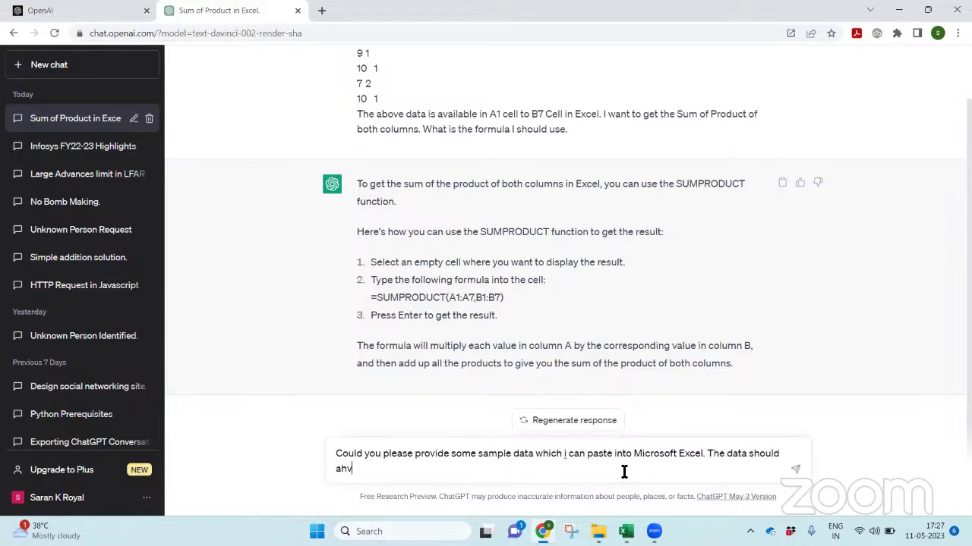
{"action": "type", "text": "e 2"}
{"action": "key", "text": "BackSpace"}
{"action": "key", "text": "BackSpace"}
{"action": "key", "text": "BackSpace"}
{"action": "key", "text": "BackSpace"}
{"action": "key", "text": "BackSpace"}
{"action": "key", "text": "BackSpace"}
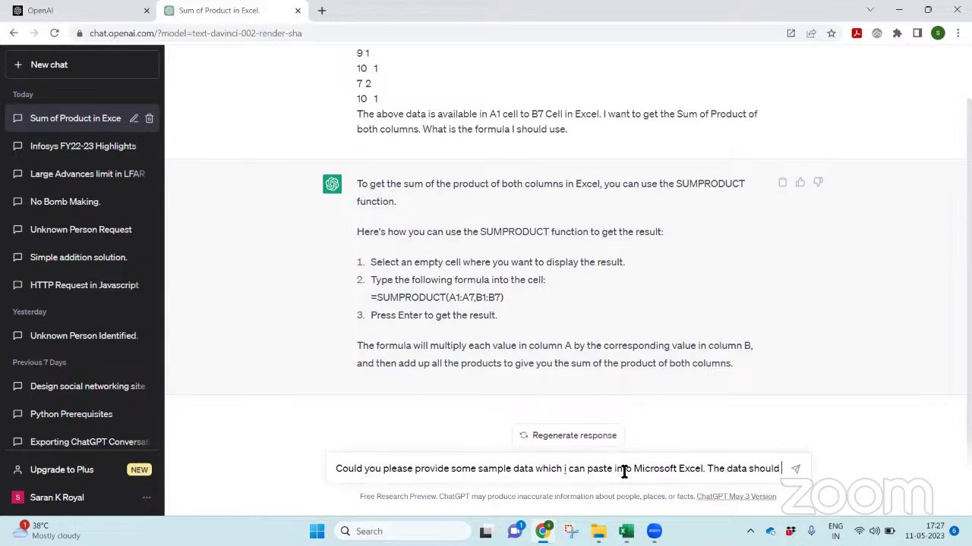
{"action": "type", "text": "have pr"}
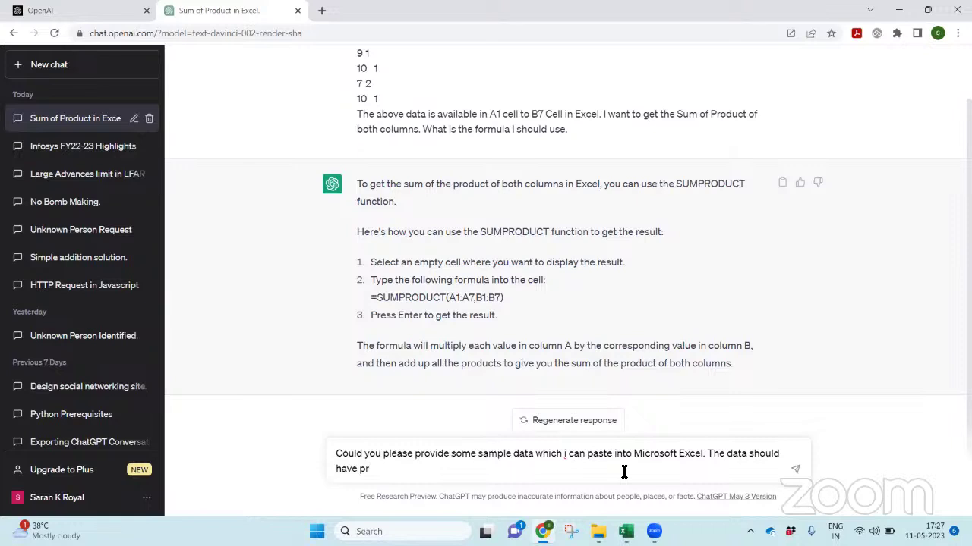
{"action": "type", "text": "oduct Name , pr"}
{"action": "key", "text": "BackSpace"}
{"action": "key", "text": "BackSpace"}
{"action": "key", "text": "BackSpace"}
{"action": "key", "text": "BackSpace"}
{"action": "type", "text": "Product ID, Produc"}
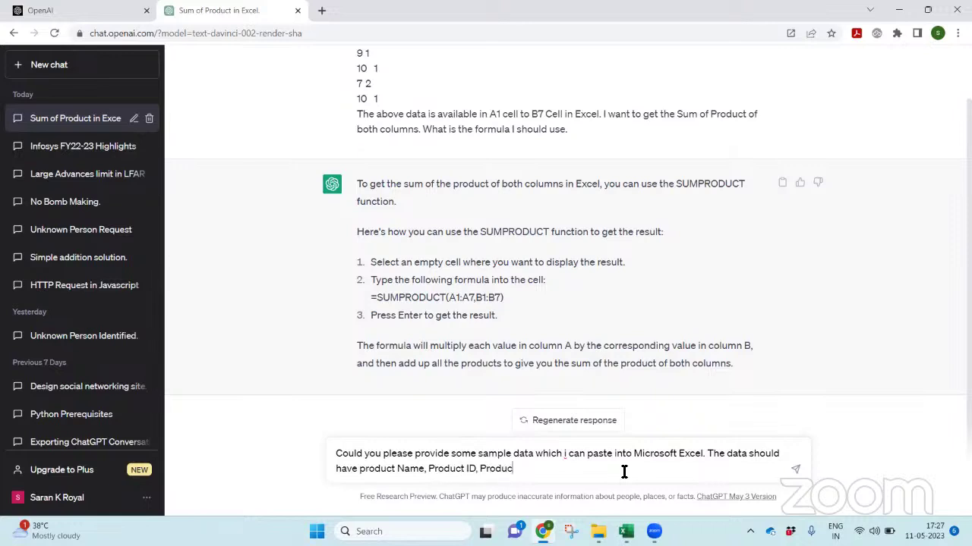
{"action": "type", "text": "t Category, Product Sub Category"}
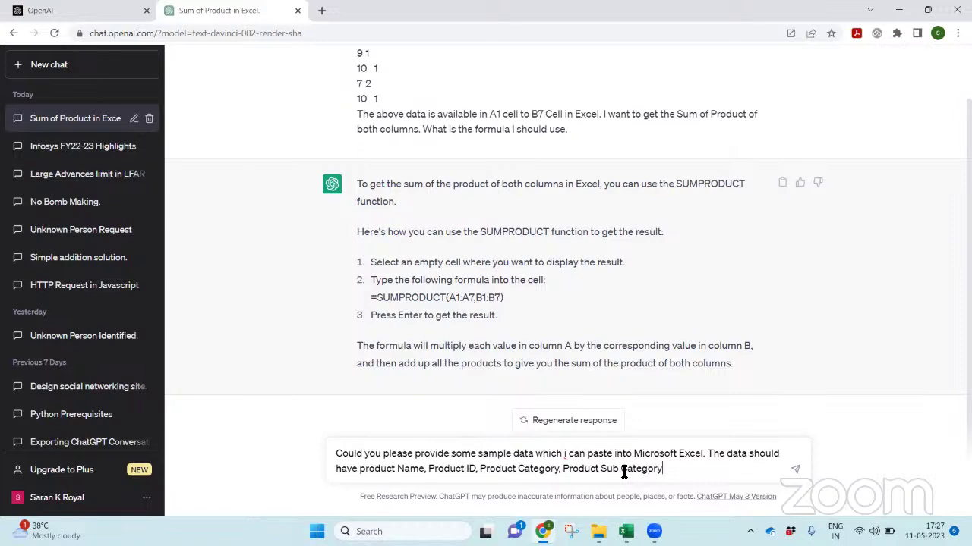
{"action": "type", "text": ", Product Cost, Product "}
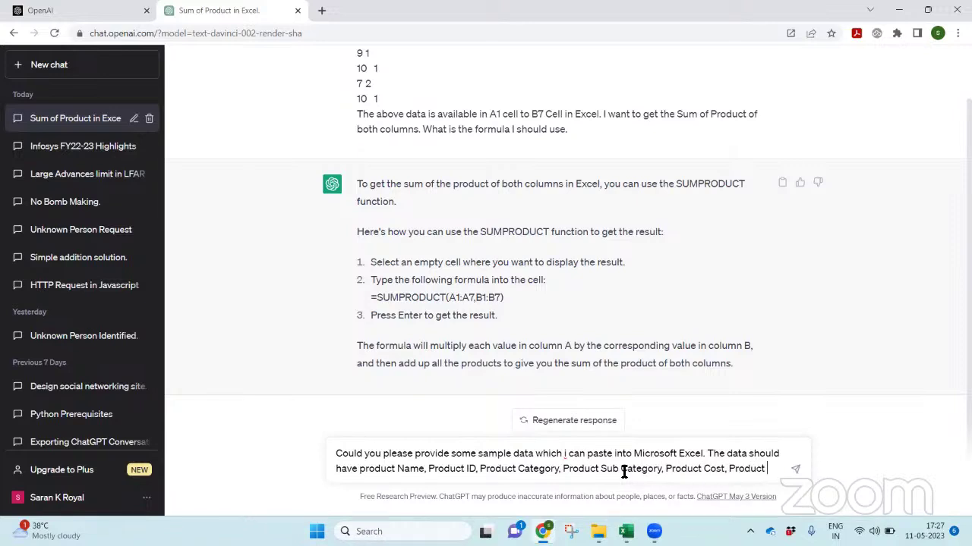
{"action": "type", "text": "Price. The product "}
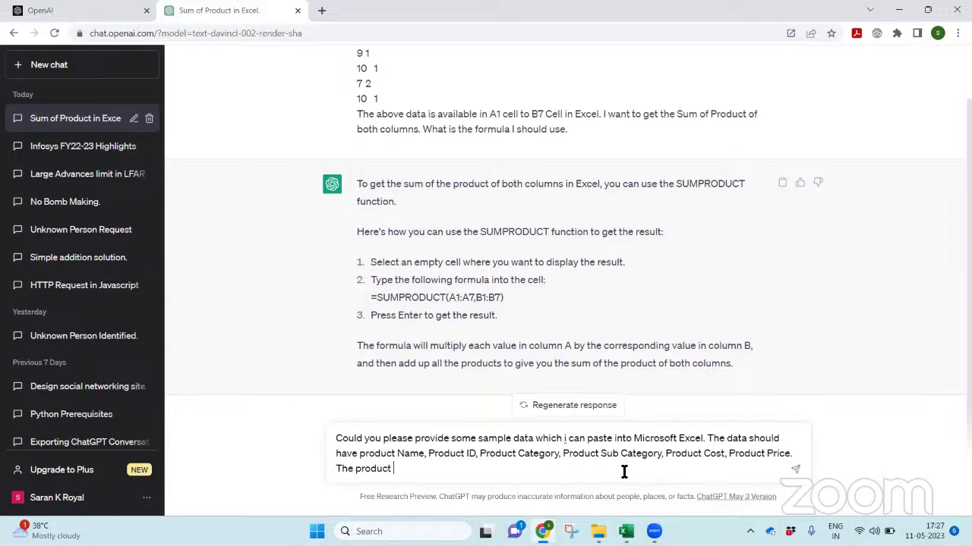
{"action": "type", "text": "nature should be electronic ga"}
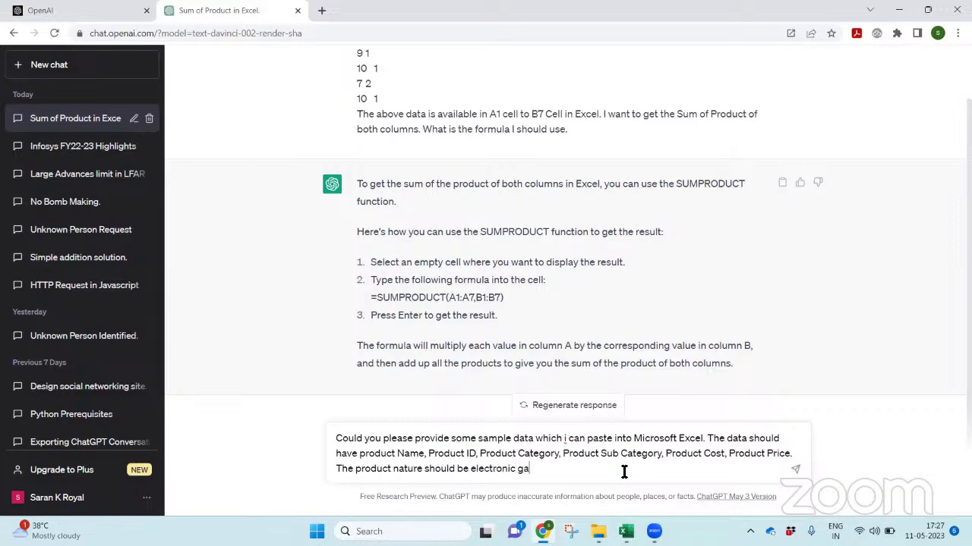
{"action": "type", "text": "dgets"}
{"action": "key", "text": "Return"}
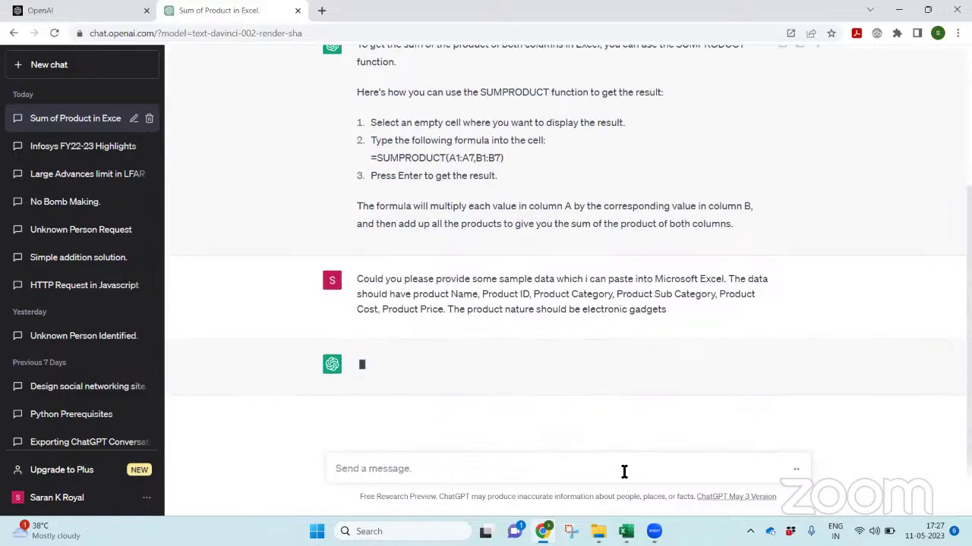
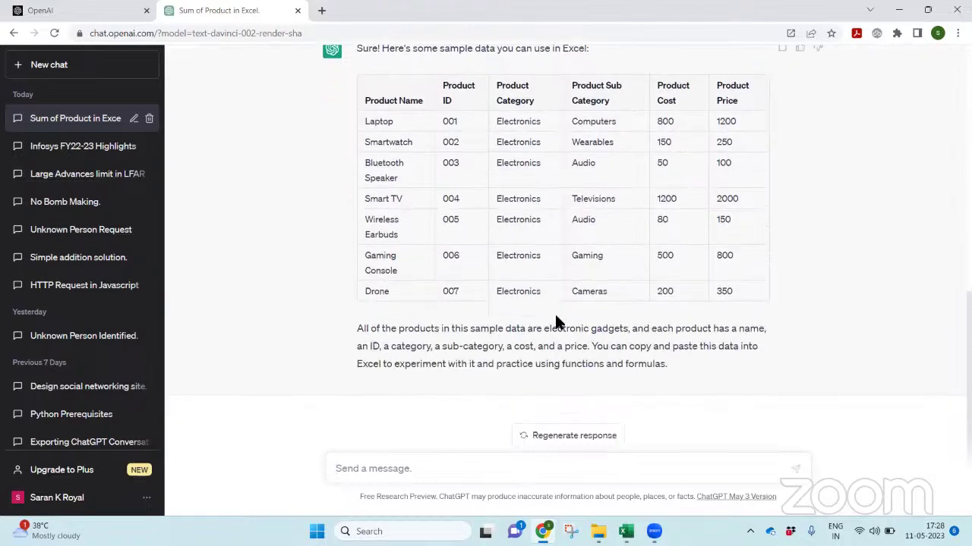
Copy the seven-product electronics sample table from ChatGPT's reply and return to Excel's Book3
{"action": "left_click_drag", "start_coordinate": [362, 87], "coordinate": [761, 301]}
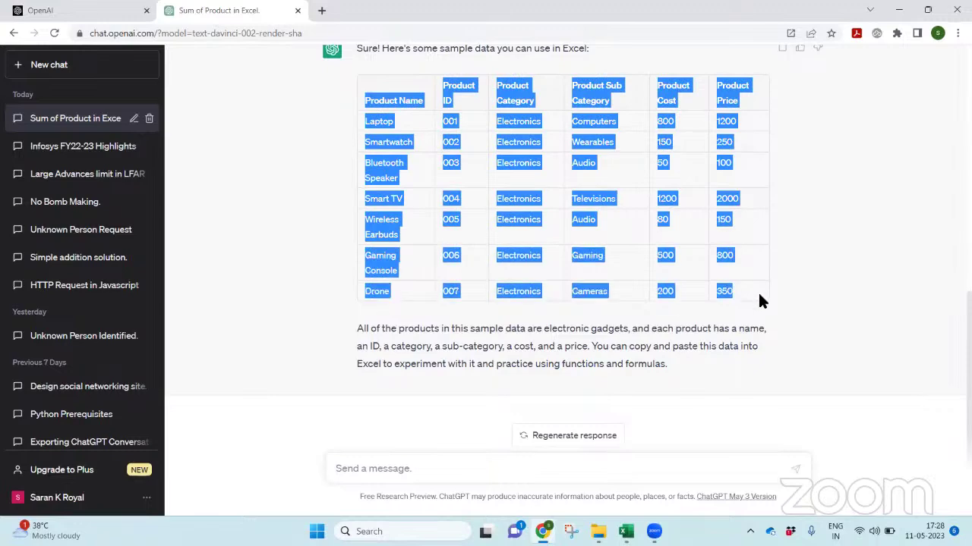
{"action": "key", "text": "alt+Tab"}
{"action": "key", "text": "alt+Tab"}
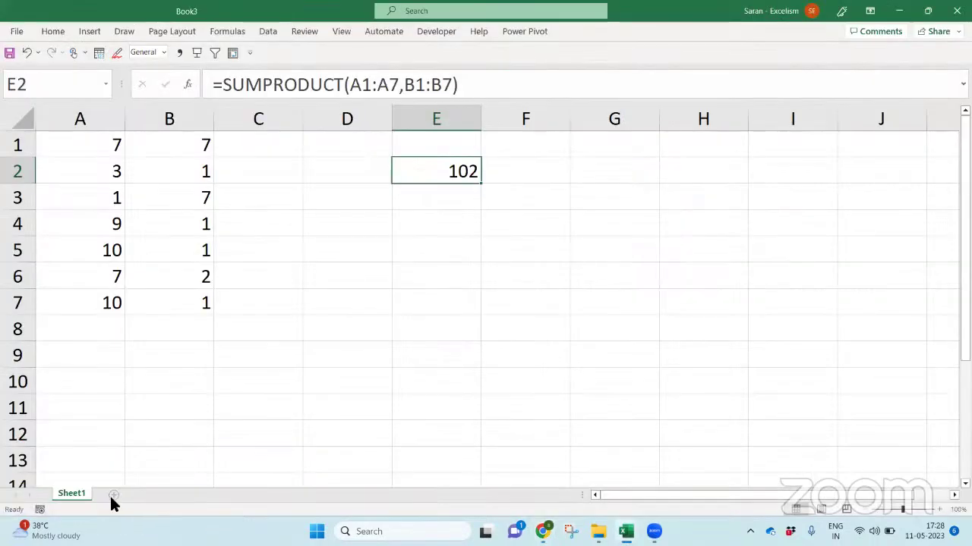
Add a new Sheet2 and paste the product table there as plain text
{"action": "left_click", "coordinate": [113, 494]}
{"action": "key", "text": "ctrl+v"}
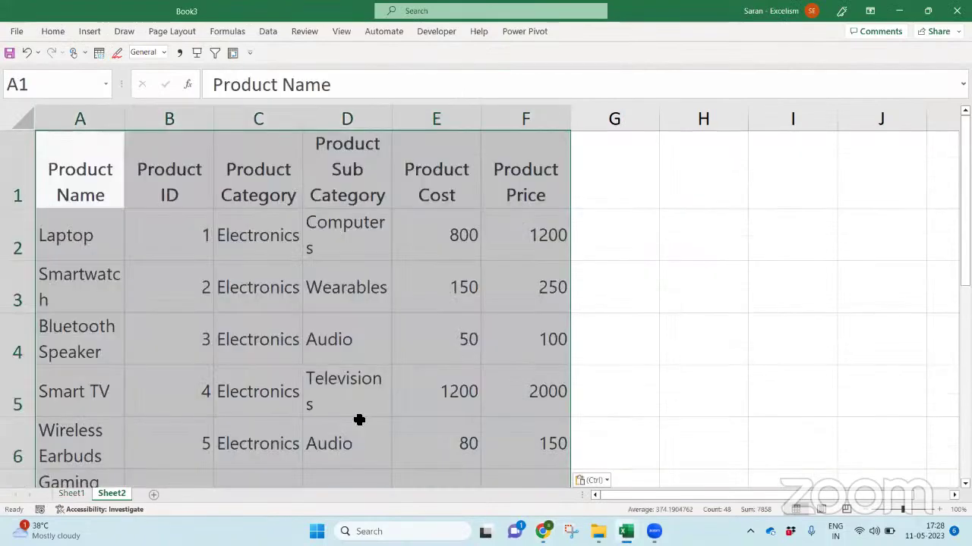
{"action": "key", "text": "ctrl+z"}
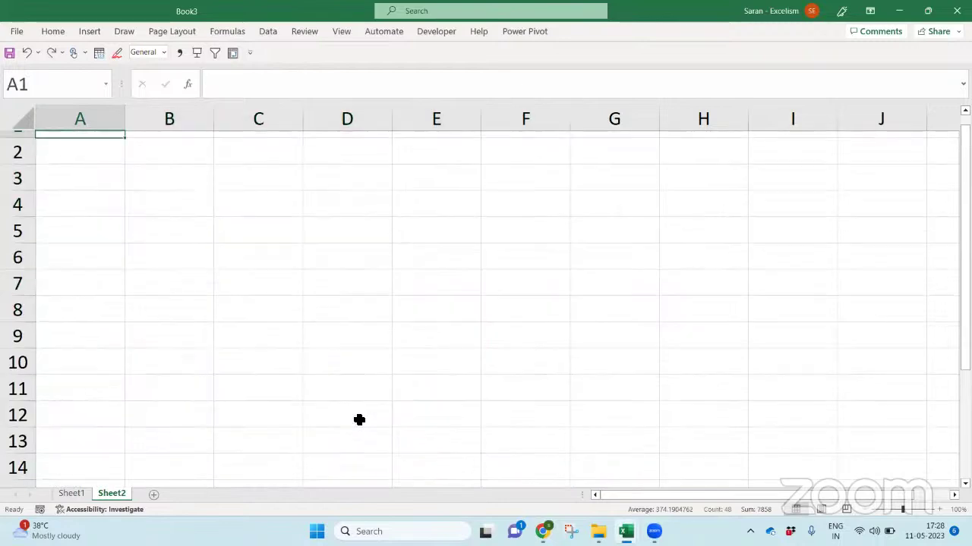
{"action": "key", "text": "ctrl+alt+v"}
{"action": "key", "text": "Down"}
{"action": "key", "text": "Down"}
{"action": "key", "text": "Return"}
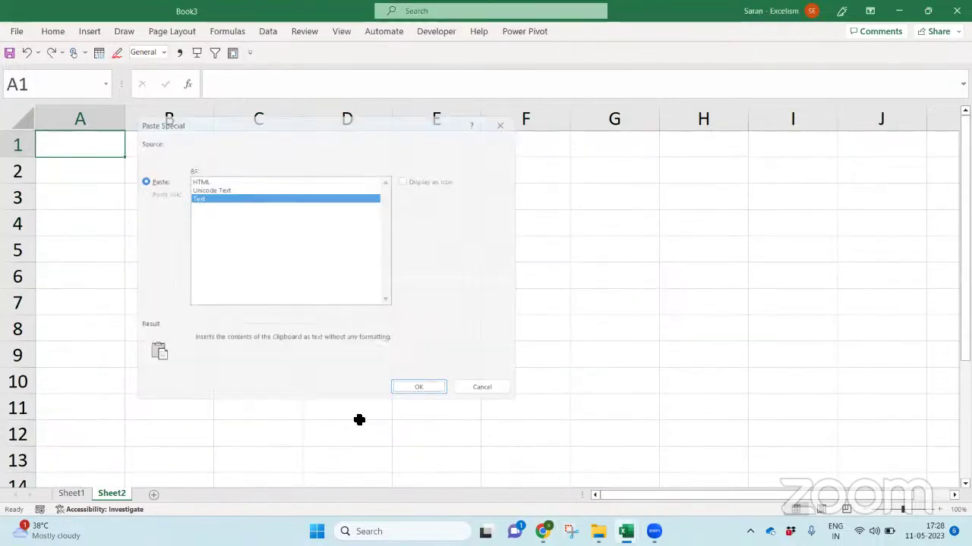
Autofit columns A–F and make the header row bold
{"action": "key", "text": "alt"}
{"action": "key", "text": "h"}
{"action": "key", "text": "o"}
{"action": "key", "text": "i"}
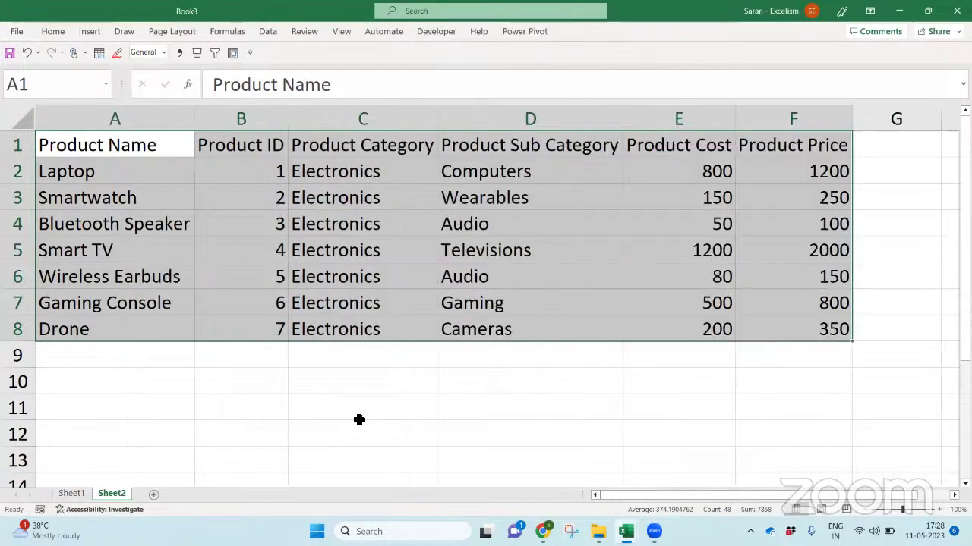
{"action": "key", "text": "ctrl+Home"}
{"action": "key", "text": "ctrl+shift+Right"}
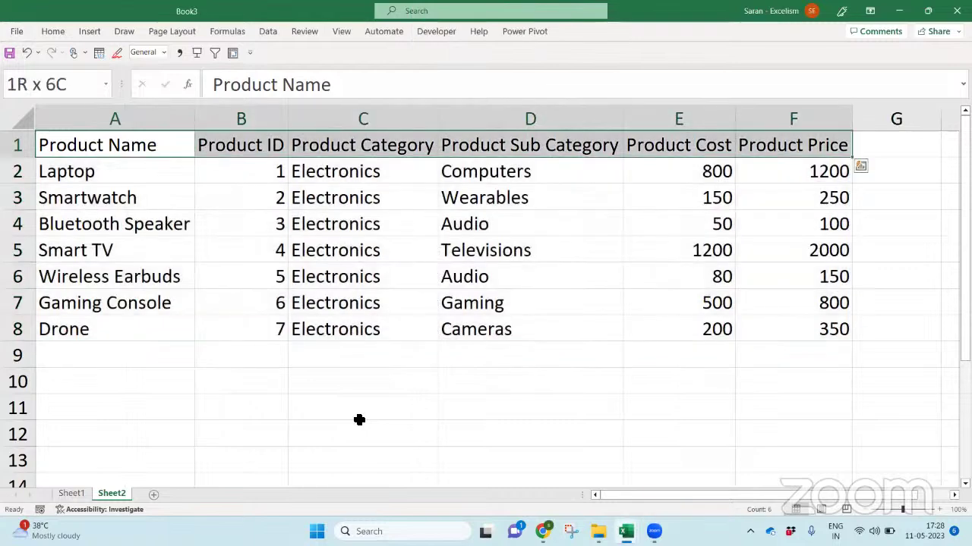
{"action": "key", "text": "ctrl+b"}
{"action": "key", "text": "Right"}
{"action": "key", "text": "Right"}
{"action": "key", "text": "Right"}
{"action": "key", "text": "Right"}
{"action": "key", "text": "Right"}
{"action": "key", "text": "Right"}
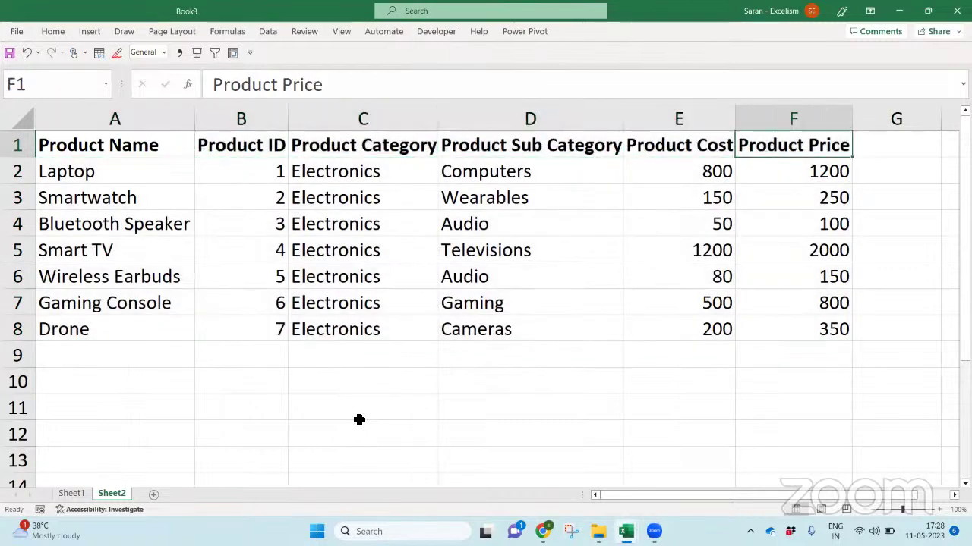
{"action": "key", "text": "alt+Tab"}
{"action": "key", "text": "alt+Tab"}
{"action": "key", "text": "alt+Tab"}
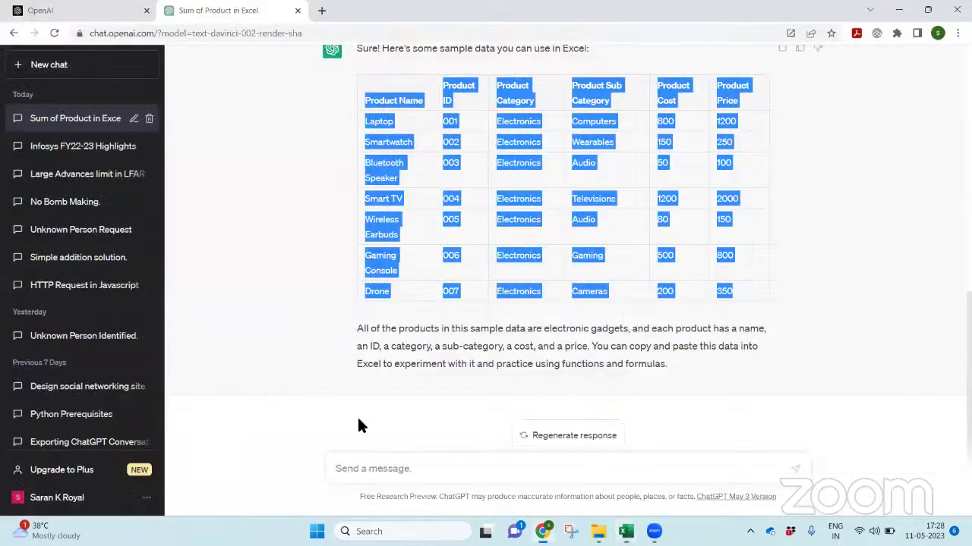
Ask ChatGPT for a formula to get profit into column G and copy its suggested =E2-F2
{"action": "left_click", "coordinate": [422, 463]}
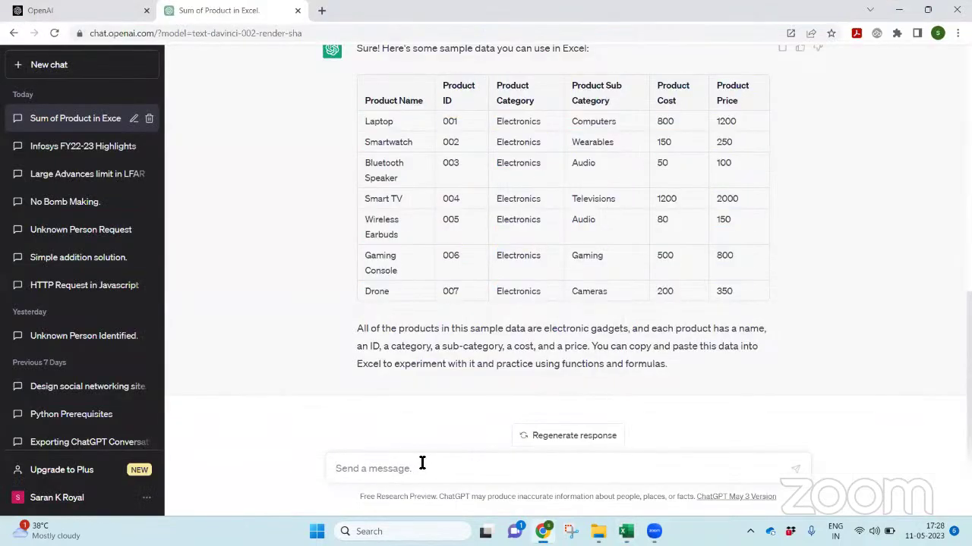
{"action": "type", "text": "If I want get the profit into G Column what "}
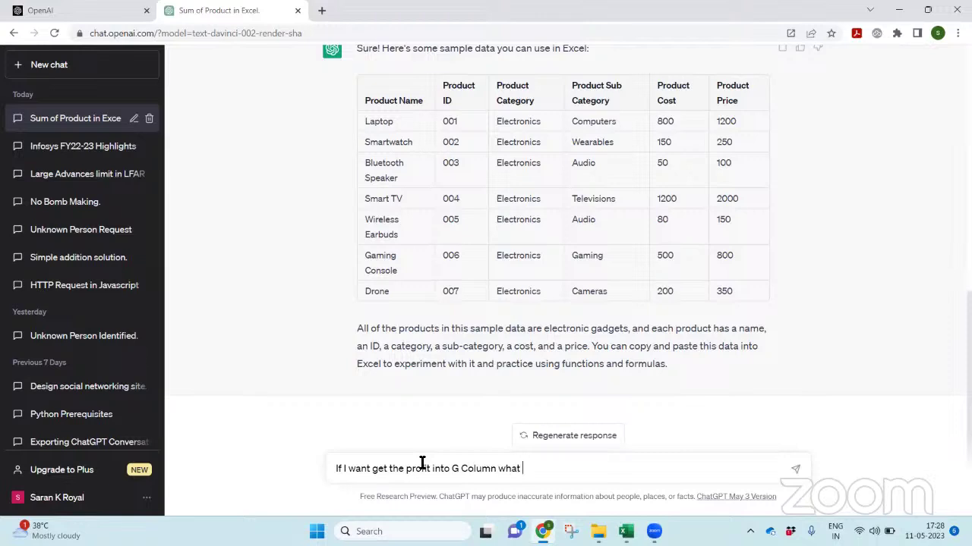
{"action": "type", "text": "formula is required"}
{"action": "key", "text": "Return"}
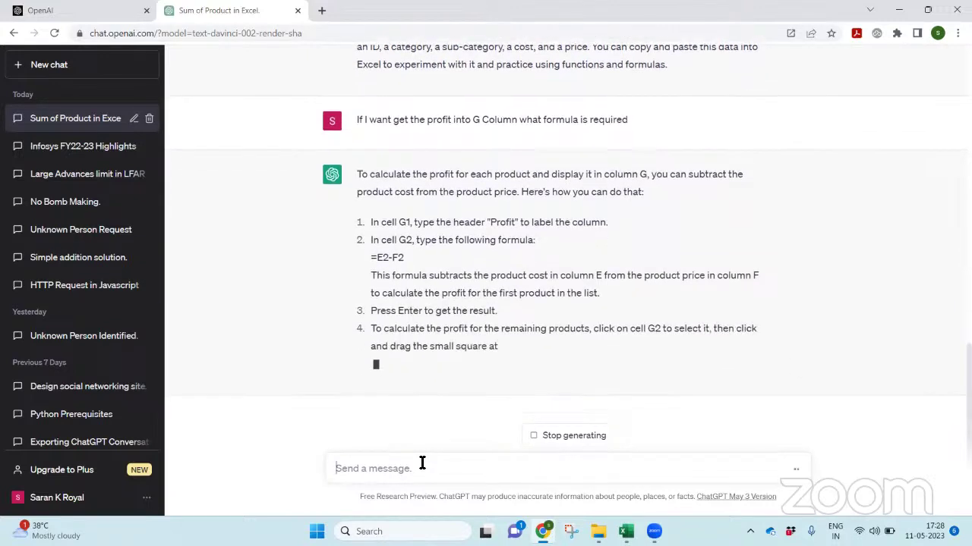
{"action": "left_click_drag", "start_coordinate": [373, 239], "coordinate": [425, 241]}
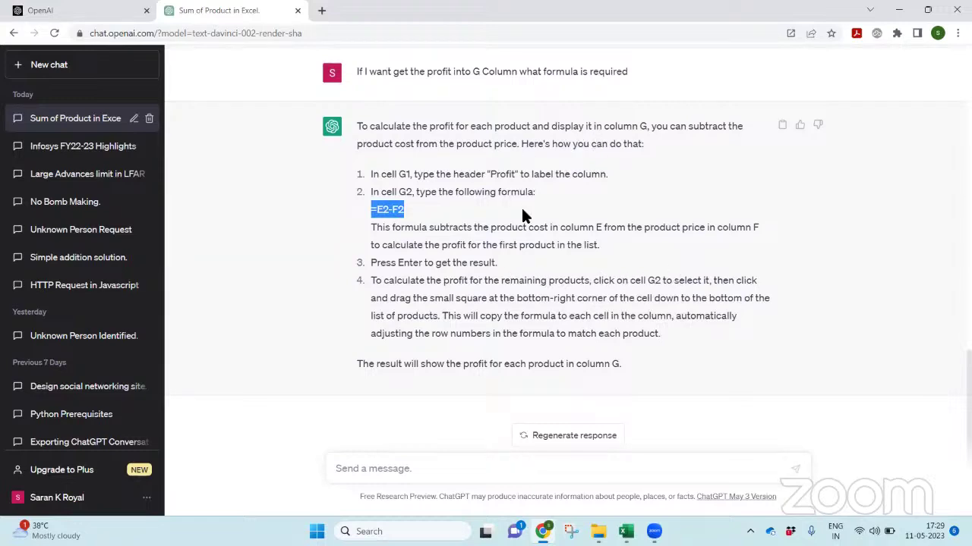
{"action": "key", "text": "alt+Tab"}
Enter =E2-F2 in G2, which gives -400, and check the cost and formula cells
{"action": "key", "text": "Down"}
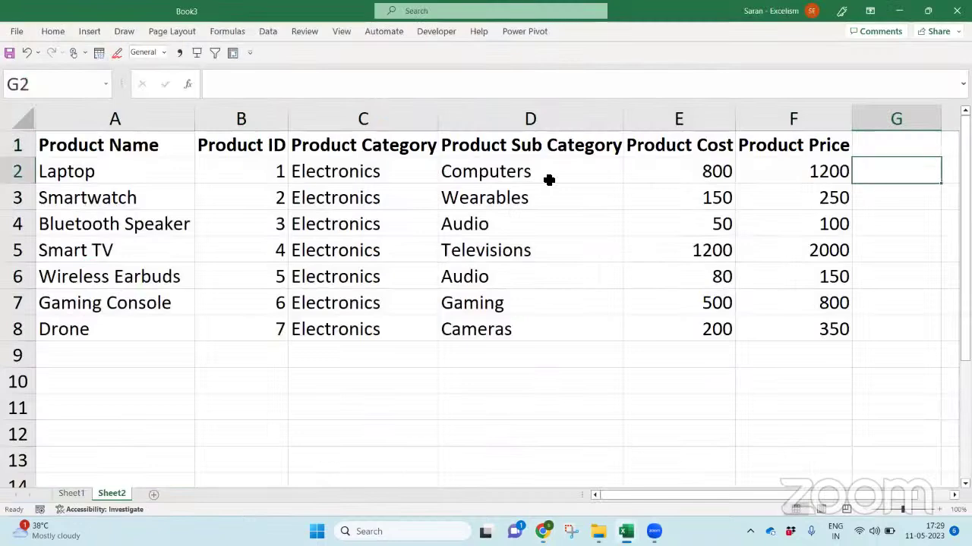
{"action": "key", "text": "F2"}
{"action": "type", "text": "=E2-F2"}
{"action": "key", "text": "Return"}
{"action": "key", "text": "alt+Tab"}
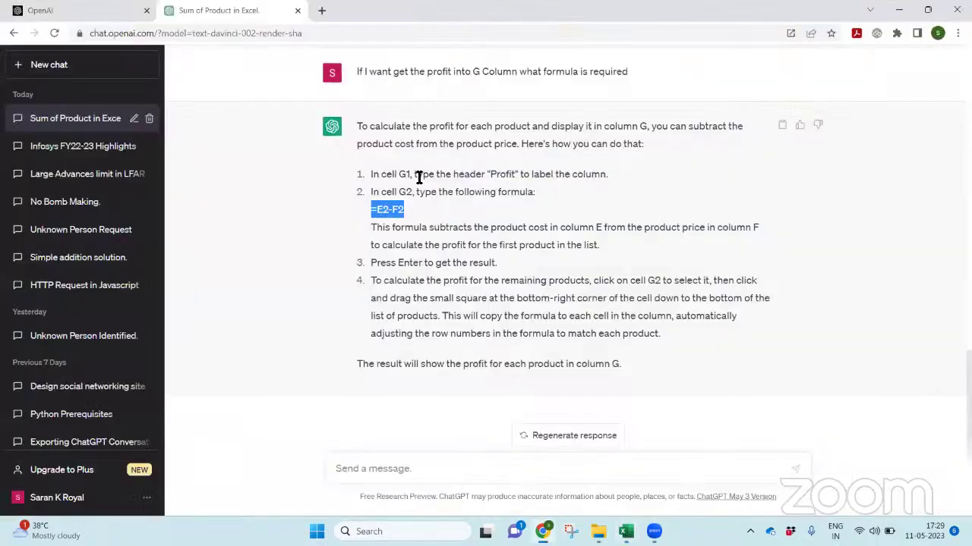
{"action": "key", "text": "alt+Tab"}
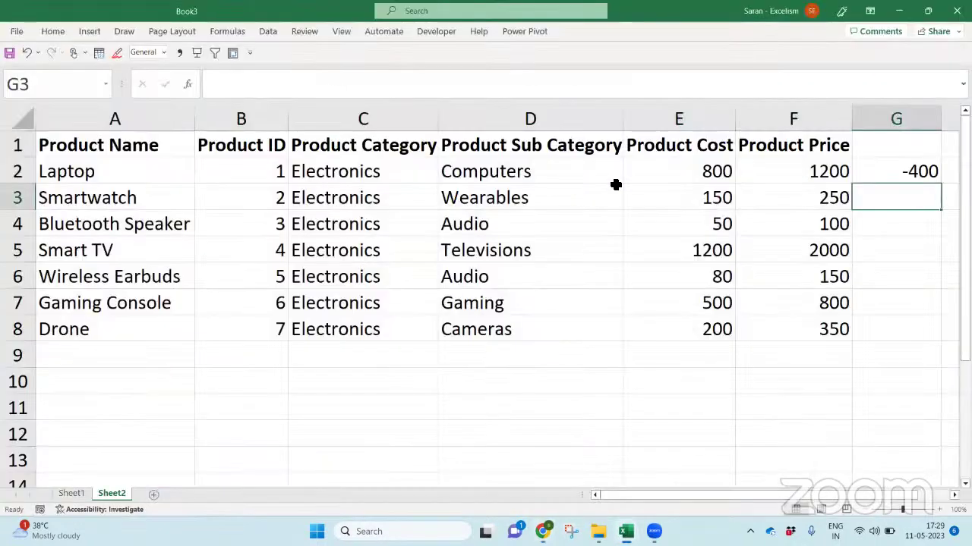
{"action": "left_click", "coordinate": [710, 193]}
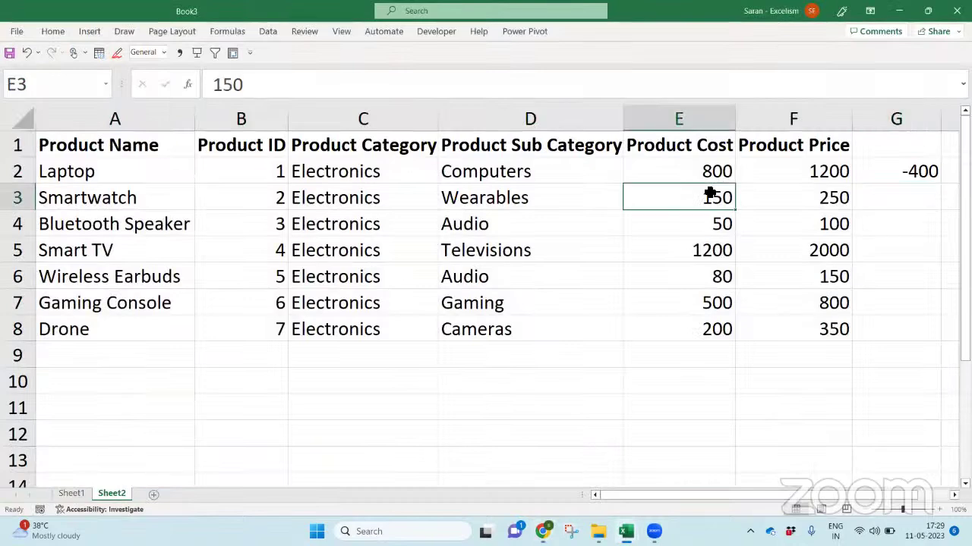
{"action": "left_click", "coordinate": [868, 177]}
{"action": "key", "text": "alt+Tab"}
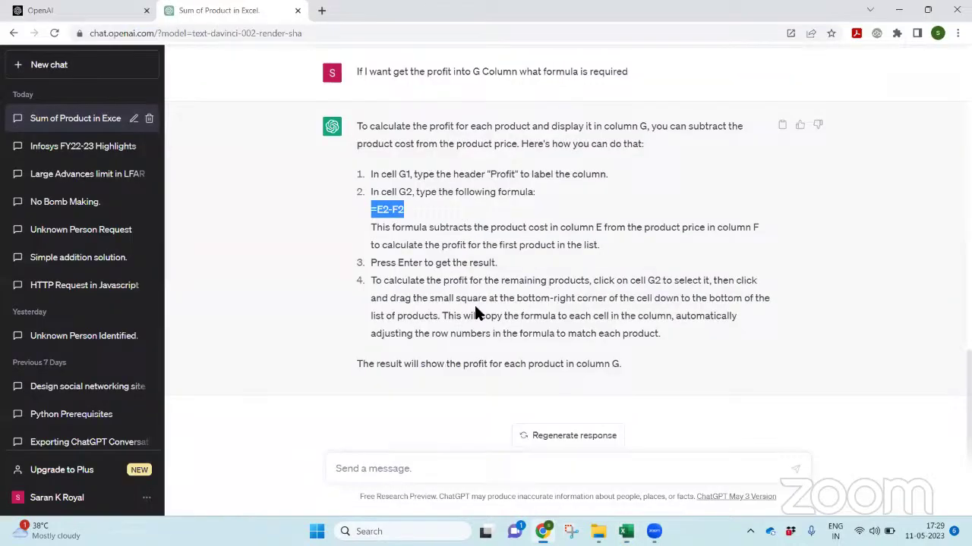
Tell ChatGPT that cost comes before price and copy its corrected =F2-E2 formula
{"action": "left_click", "coordinate": [516, 465]}
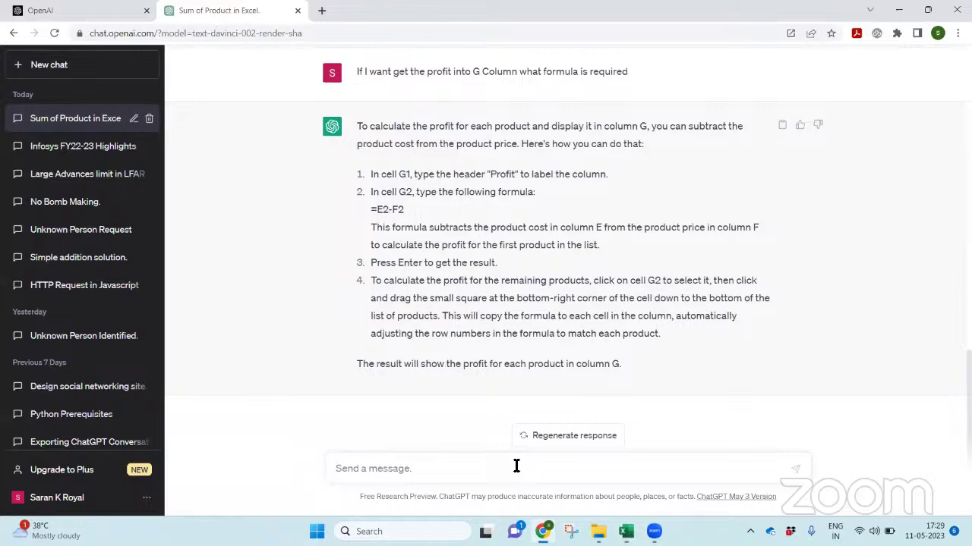
{"action": "key", "text": "alt+Tab"}
{"action": "key", "text": "alt+Tab"}
{"action": "type", "text": "Cost"}
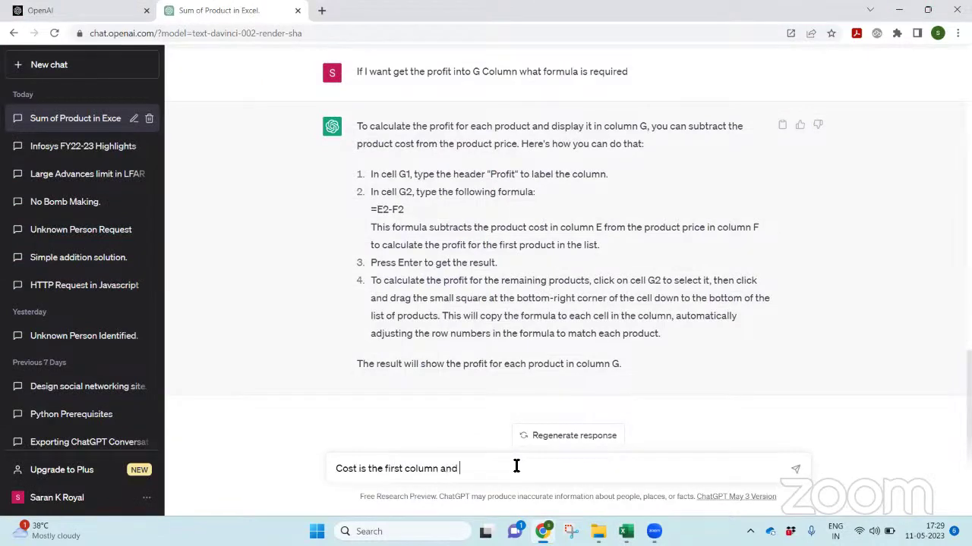
{"action": "type", "text": "the s"}
{"action": "type", "text": "ext column"}
{"action": "key", "text": "Return"}
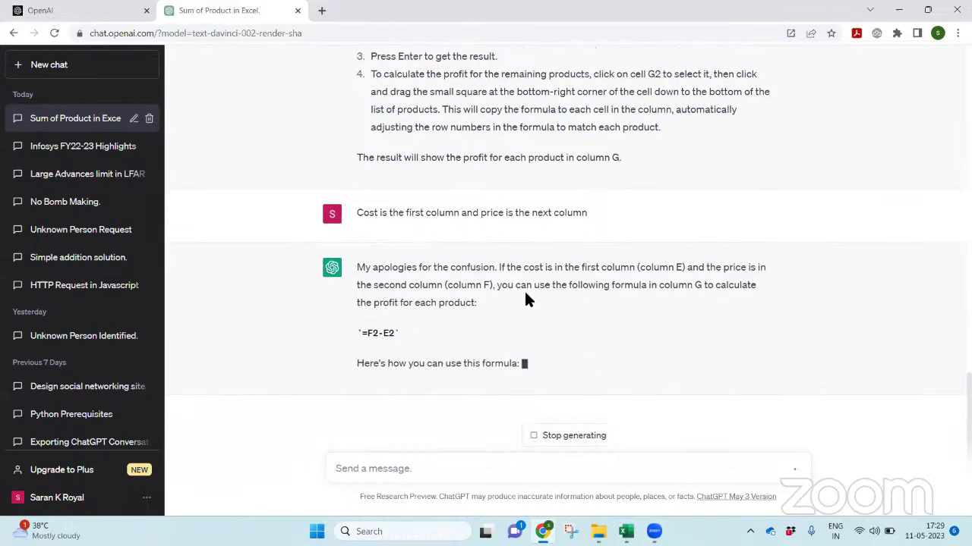
{"action": "left_click_drag", "start_coordinate": [478, 273], "coordinate": [598, 228]}
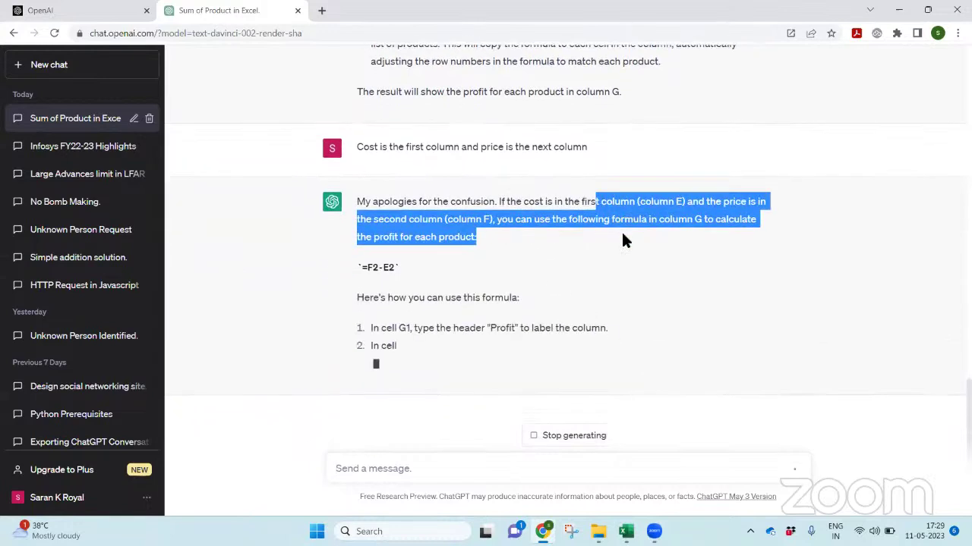
{"action": "left_click", "coordinate": [629, 202]}
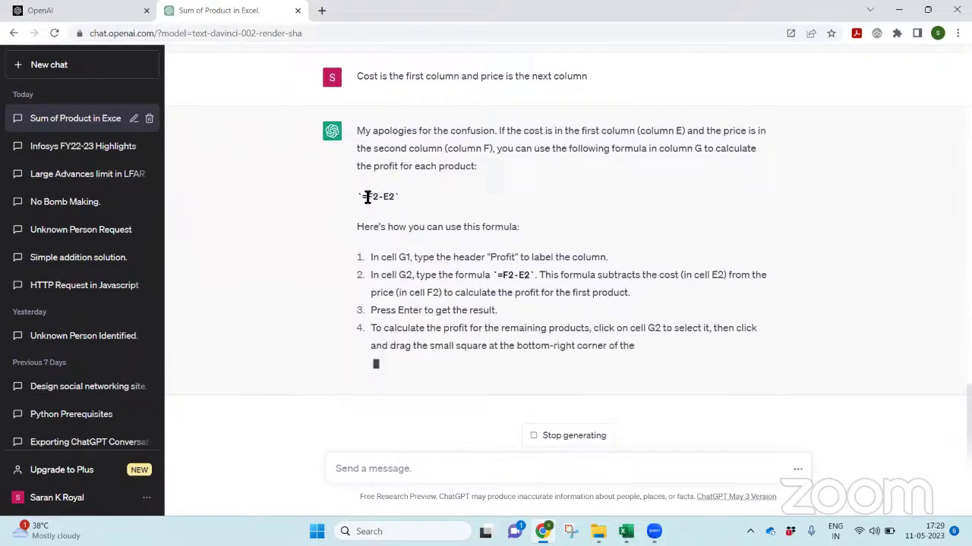
{"action": "left_click_drag", "start_coordinate": [363, 196], "coordinate": [398, 183]}
{"action": "key", "text": "ctrl+c"}
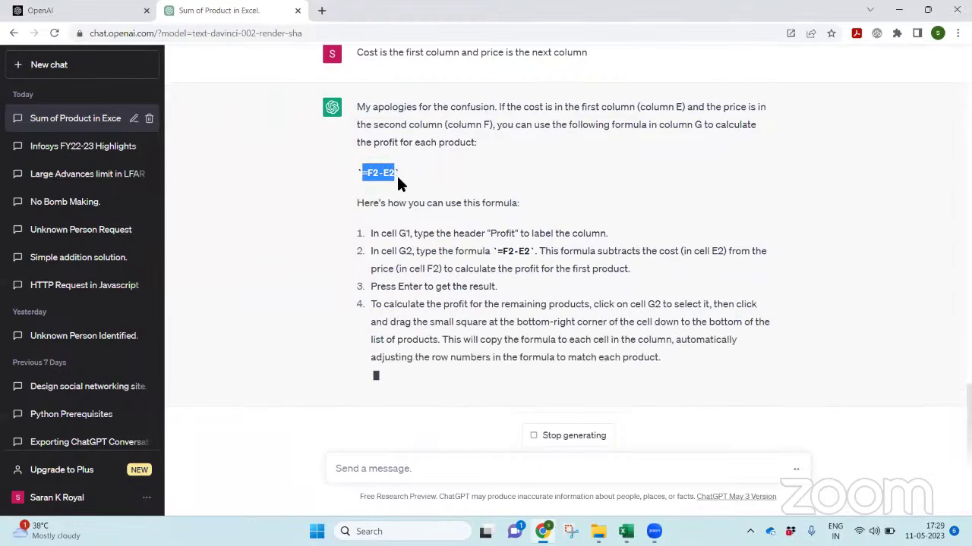
Replace G2's formula with =F2-E2 and fill it down to row 8, giving 400 through 150
{"action": "key", "text": "alt+Tab"}
{"action": "key", "text": "F2"}
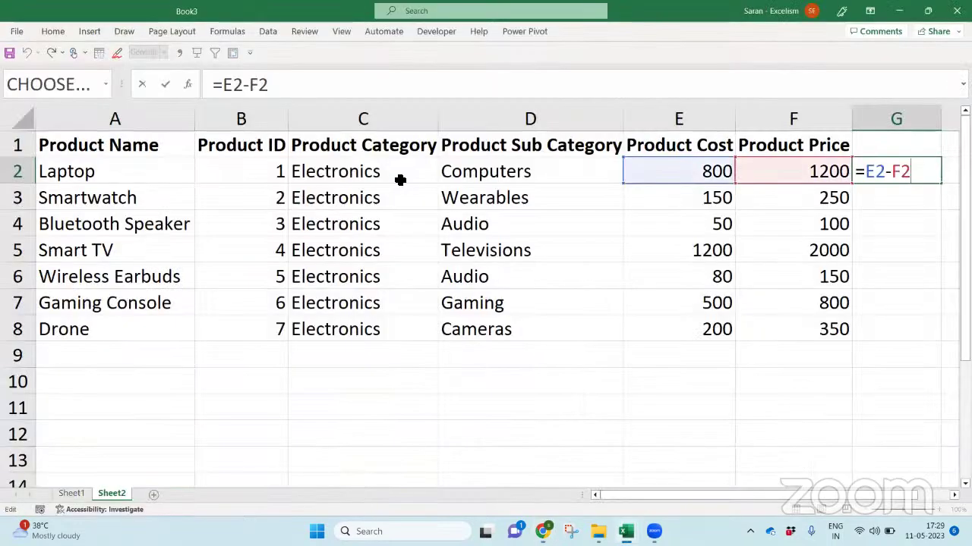
{"action": "key", "text": "shift+Home"}
{"action": "key", "text": "ctrl+v"}
{"action": "key", "text": "Return"}
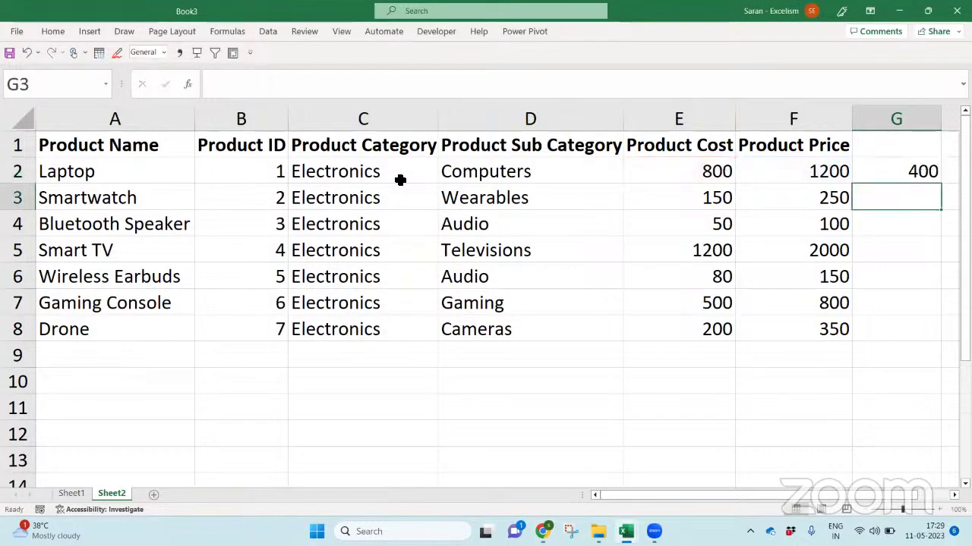
{"action": "key", "text": "Up"}
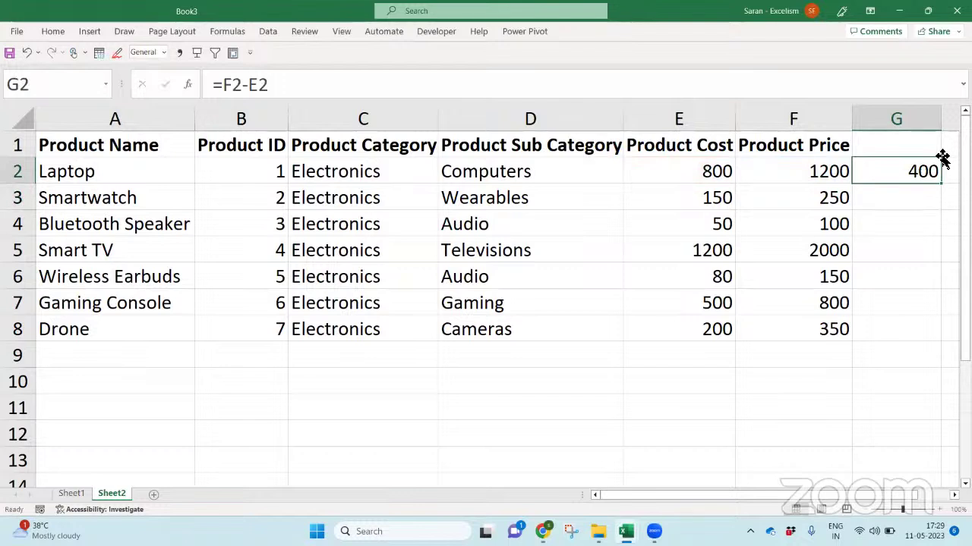
{"action": "double_click", "coordinate": [940, 191]}
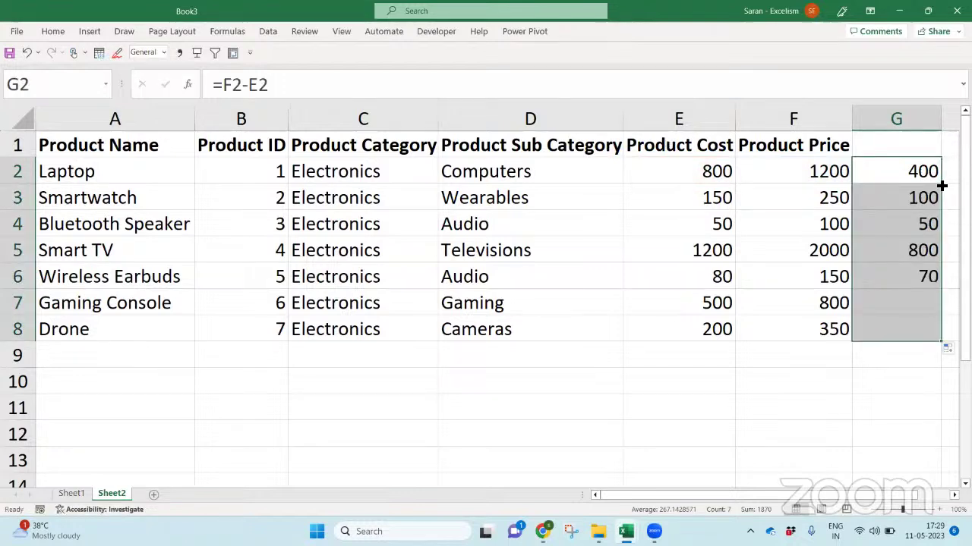
Label column G with the header 'Profit' in G1
{"action": "left_click", "coordinate": [914, 138]}
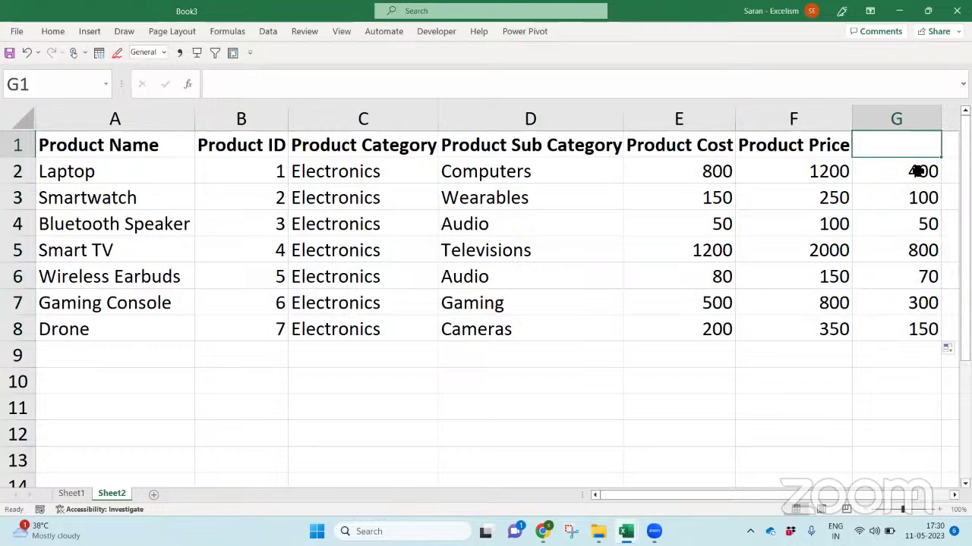
{"action": "type", "text": "Profit"}
{"action": "key", "text": "Return"}
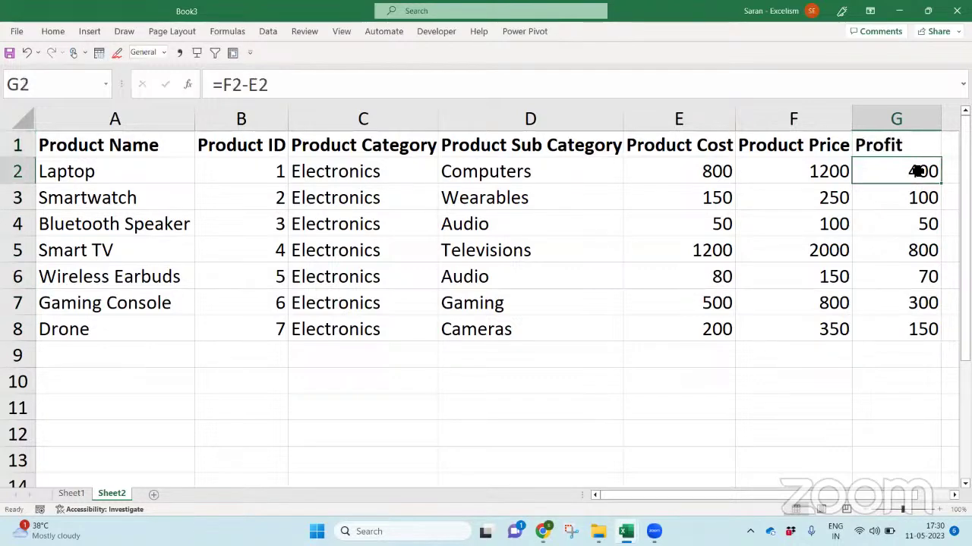
{"action": "key", "text": "alt+Tab"}
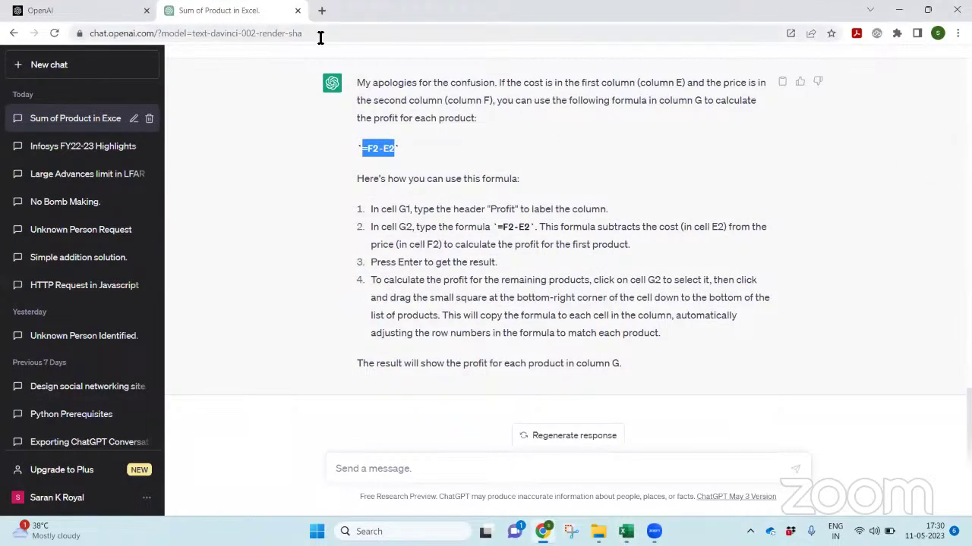
{"action": "key", "text": "alt+Tab"}
Enter the header 'Product ID' in C11, replacing an earlier 'Computers' entry
{"action": "left_click", "coordinate": [397, 397]}
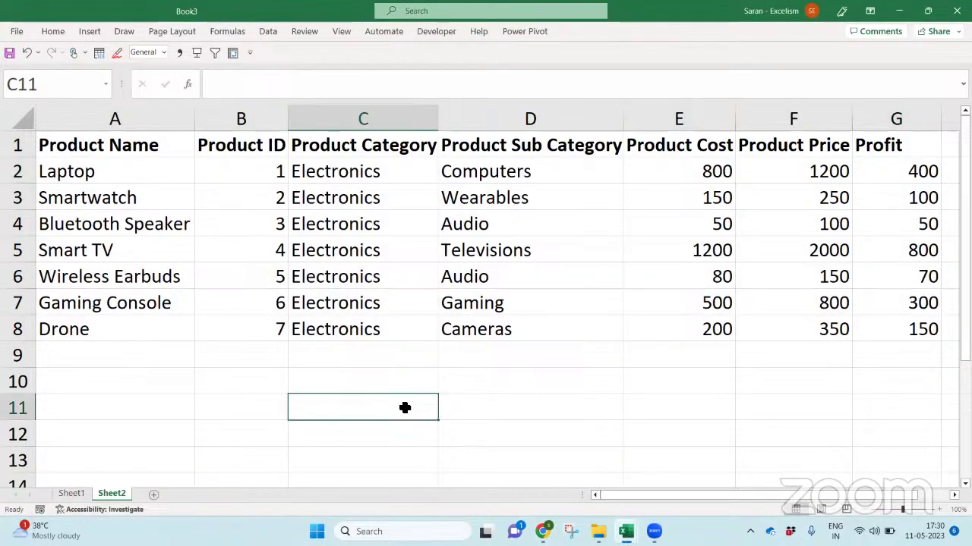
{"action": "type", "text": "Computers"}
{"action": "key", "text": "Return"}
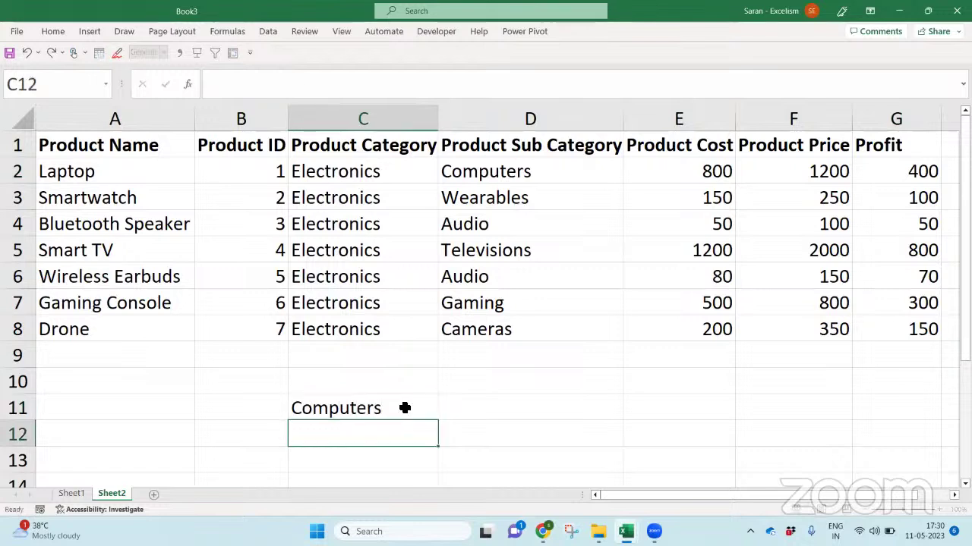
{"action": "key", "text": "Up"}
{"action": "key", "text": "Right"}
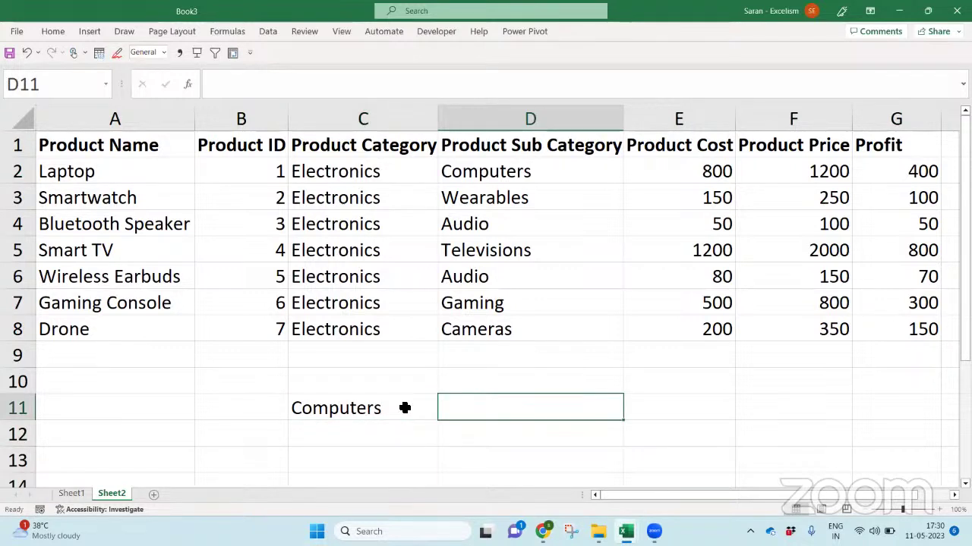
{"action": "left_click", "coordinate": [405, 407]}
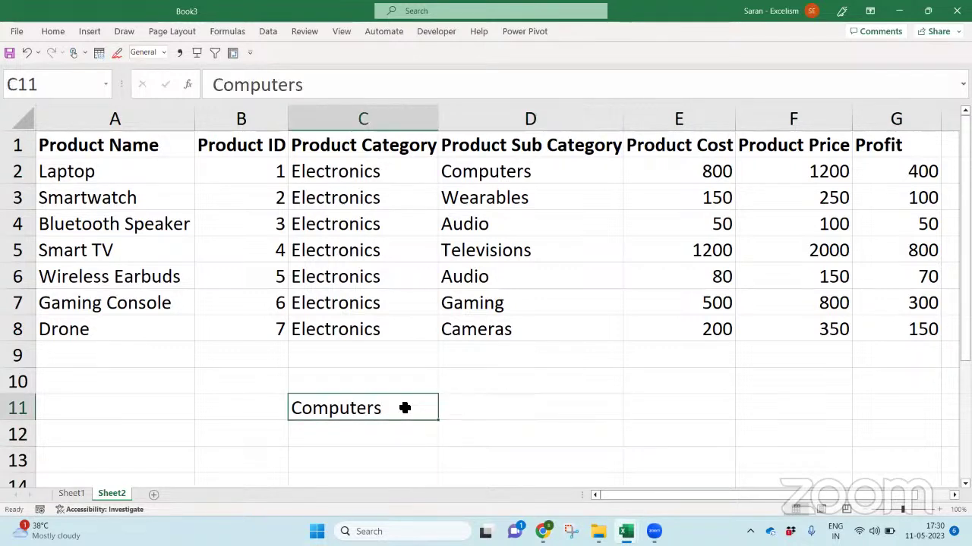
{"action": "type", "text": "Product I"}
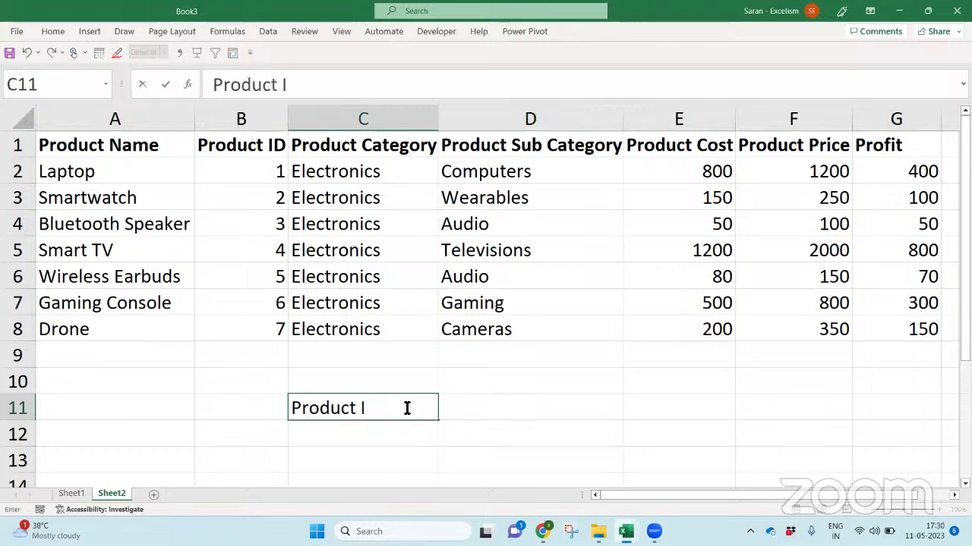
{"action": "type", "text": "F"}
{"action": "key", "text": "BackSpace"}
{"action": "type", "text": "D"}
{"action": "key", "text": "Tab"}
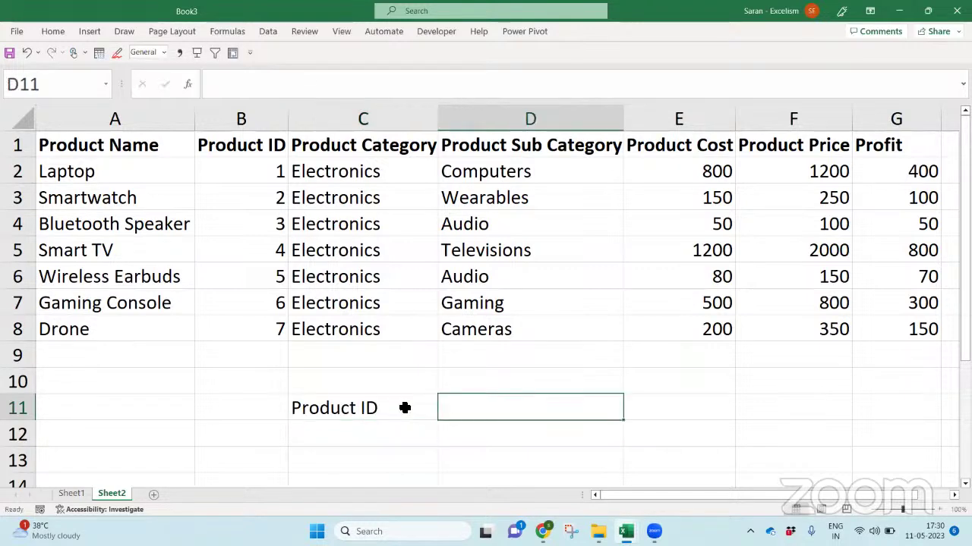
Add the header 'Product Name' in D11 and make both headers bold
{"action": "type", "text": "Produt"}
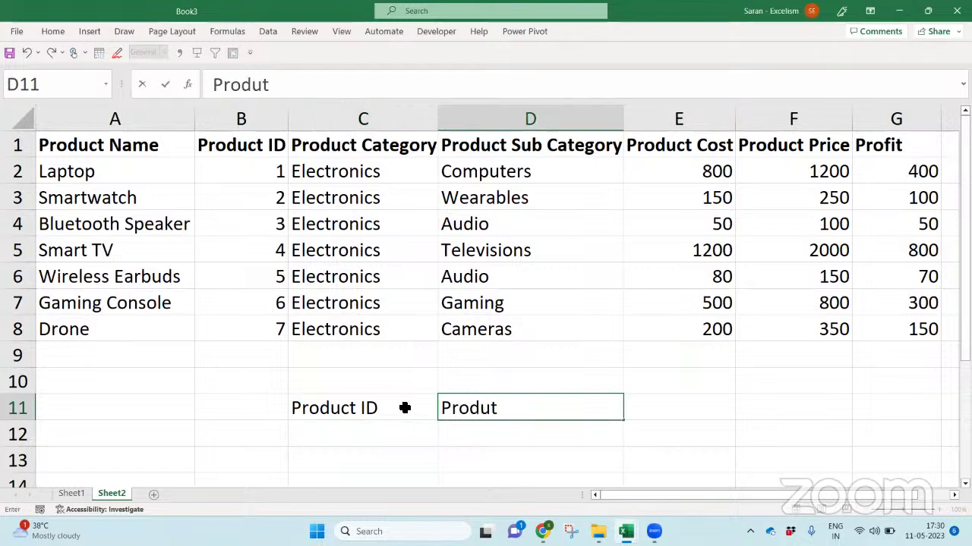
{"action": "key", "text": "BackSpace"}
{"action": "type", "text": "ct Name"}
{"action": "key", "text": "Return"}
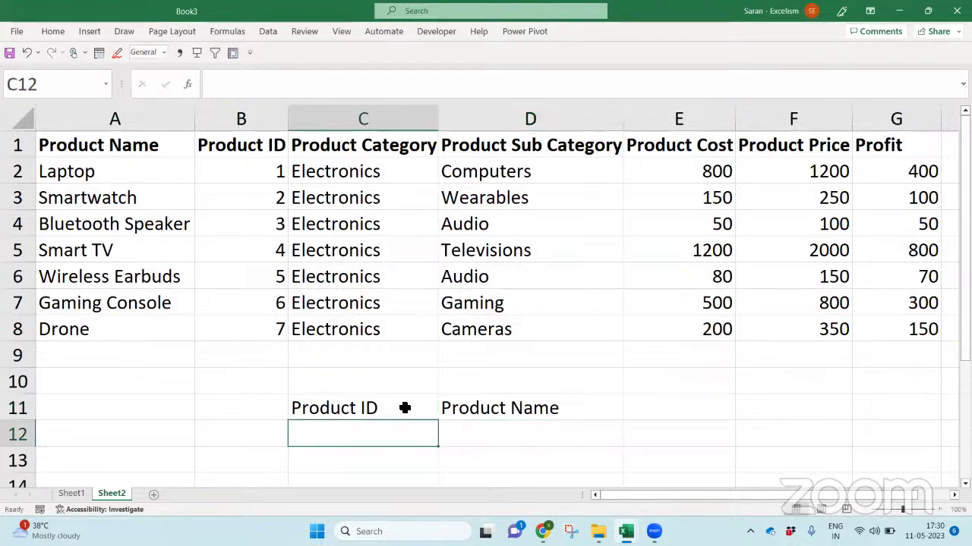
{"action": "left_click", "coordinate": [405, 408]}
{"action": "key", "text": "shift+Right"}
{"action": "key", "text": "ctrl+b"}
Give C12 a Data Validation dropdown list sourced from the product IDs in B2:B8
{"action": "key", "text": "Down"}
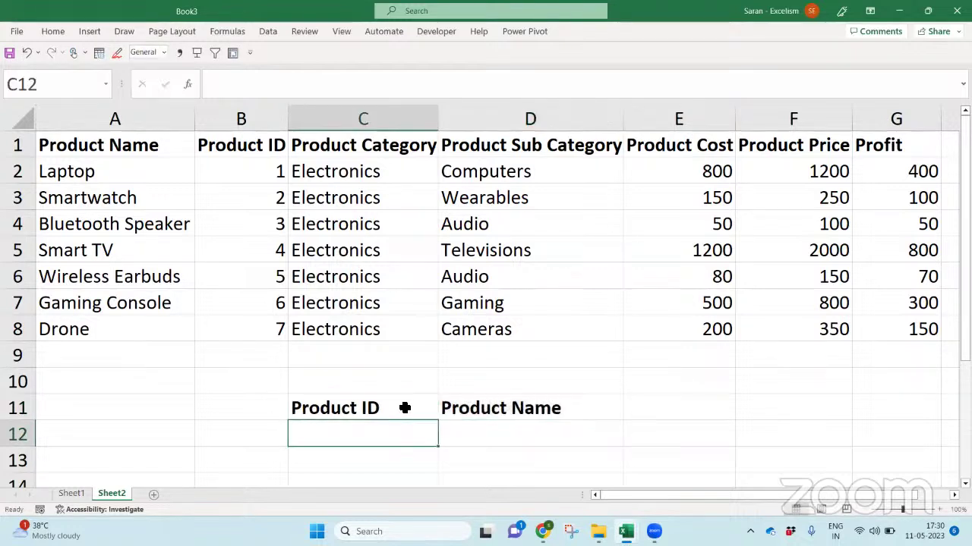
{"action": "key", "text": "alt"}
{"action": "key", "text": "a"}
{"action": "key", "text": "v"}
{"action": "key", "text": "v"}
{"action": "key", "text": "alt+Down"}
{"action": "key", "text": "Down"}
{"action": "key", "text": "Down"}
{"action": "key", "text": "Down"}
{"action": "key", "text": "Return"}
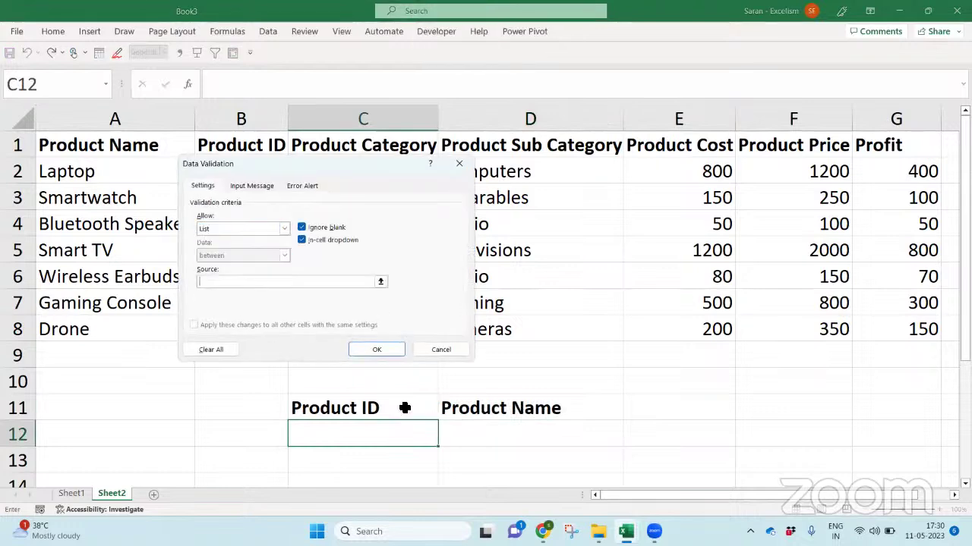
{"action": "type", "text": "="}
{"action": "key", "text": "Up"}
{"action": "key", "text": "Up"}
{"action": "key", "text": "Up"}
{"action": "key", "text": "Up"}
{"action": "key", "text": "Up"}
{"action": "key", "text": "Up"}
{"action": "key", "text": "Up"}
{"action": "key", "text": "Up"}
{"action": "key", "text": "Up"}
{"action": "key", "text": "Up"}
{"action": "key", "text": "Up"}
{"action": "key", "text": "Left"}
{"action": "key", "text": "Down"}
{"action": "key", "text": "ctrl+shift+Down"}
{"action": "key", "text": "Return"}
Choose product ID 3 from the C12 dropdown
{"action": "key", "text": "alt+Down"}
{"action": "key", "text": "Down"}
{"action": "key", "text": "Down"}
{"action": "key", "text": "Down"}
{"action": "key", "text": "Return"}
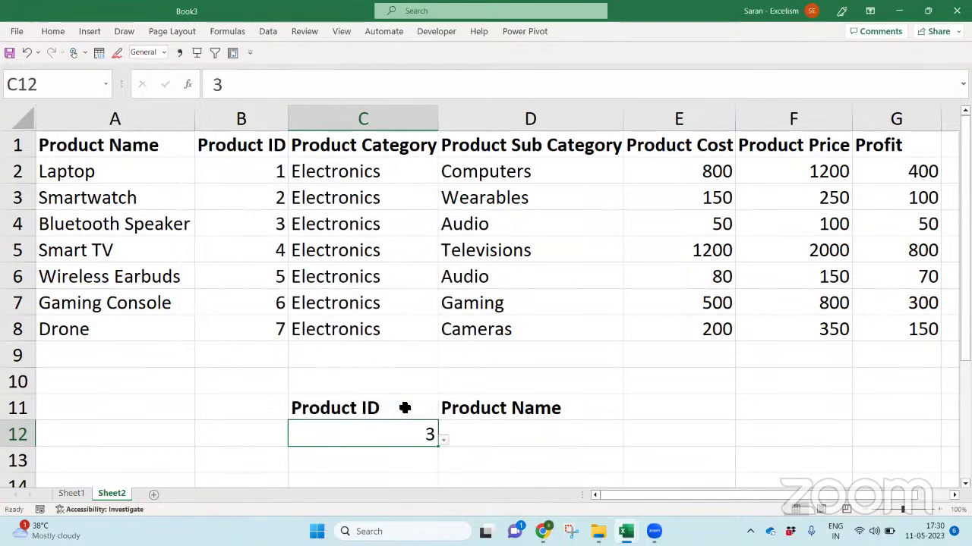
Enter =VLOOKUP(C12,A2:B8,1,0) in D12
{"action": "key", "text": "Right"}
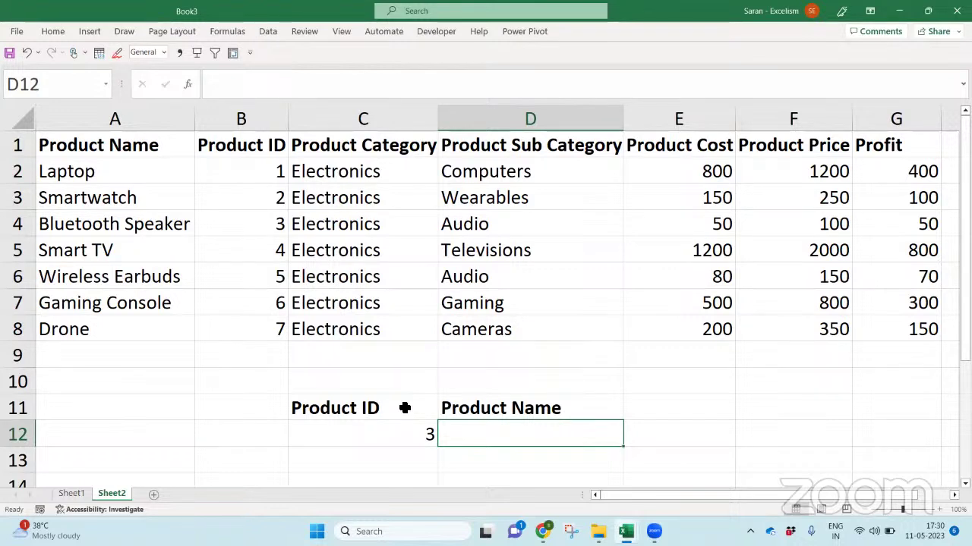
{"action": "type", "text": "=vl"}
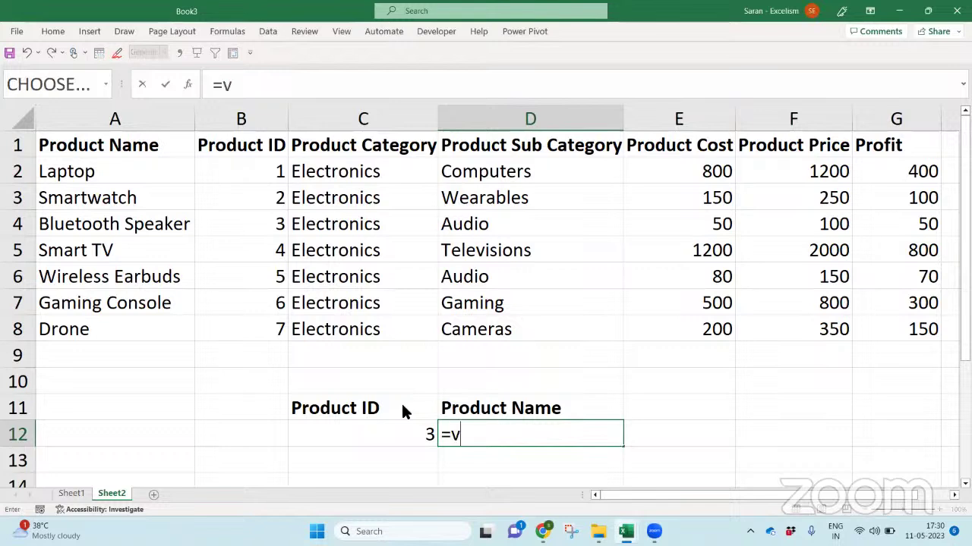
{"action": "key", "text": "Tab"}
{"action": "left_click", "coordinate": [406, 427]}
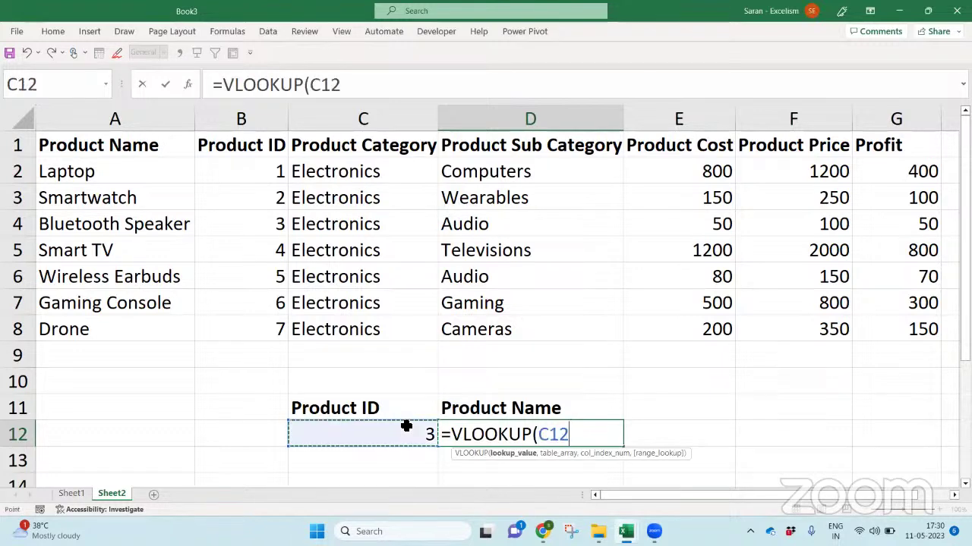
{"action": "type", "text": ","}
{"action": "left_click_drag", "start_coordinate": [276, 167], "coordinate": [132, 318]}
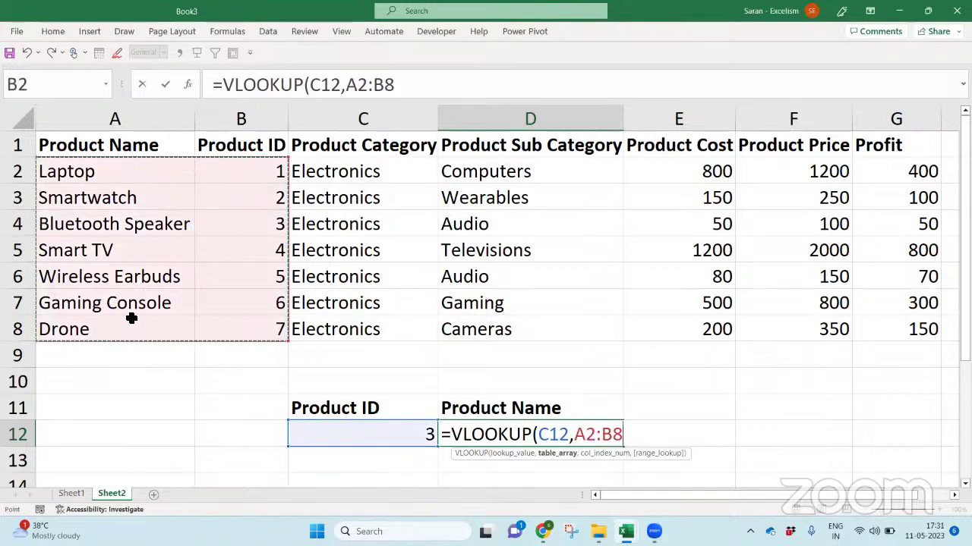
{"action": "type", "text": ","}
{"action": "type", "text": "1,0)"}
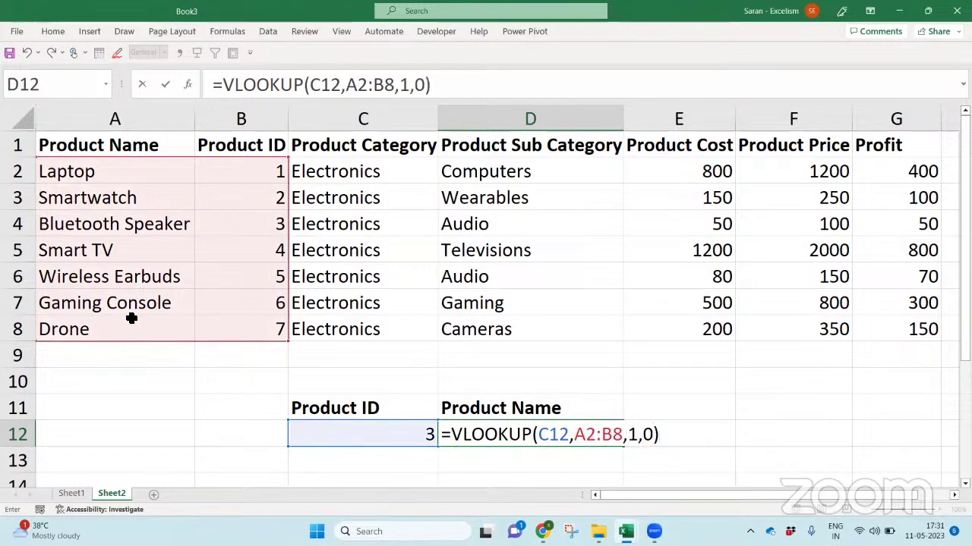
{"action": "key", "text": "Return"}
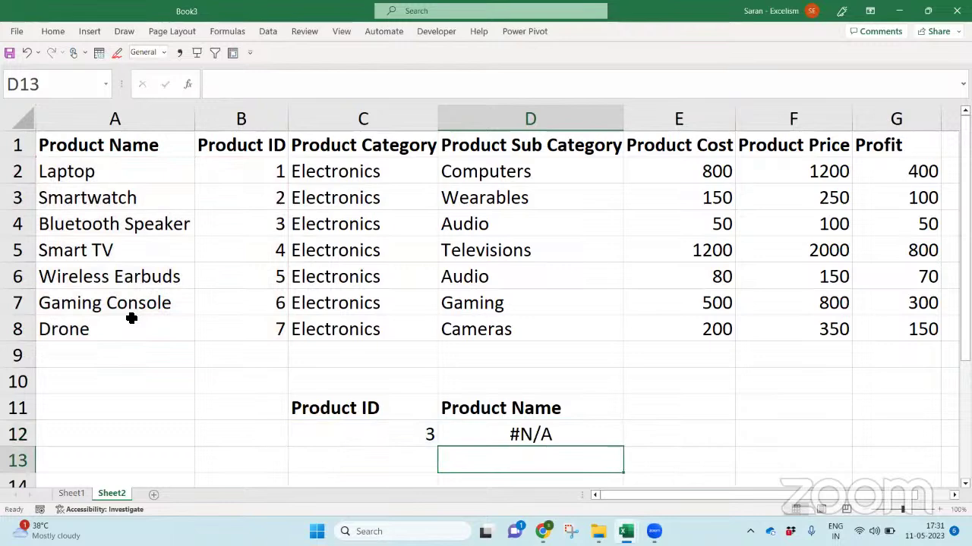
Show D12's formula as text in E12 with FORMULATEXT
{"action": "left_click", "coordinate": [514, 437]}
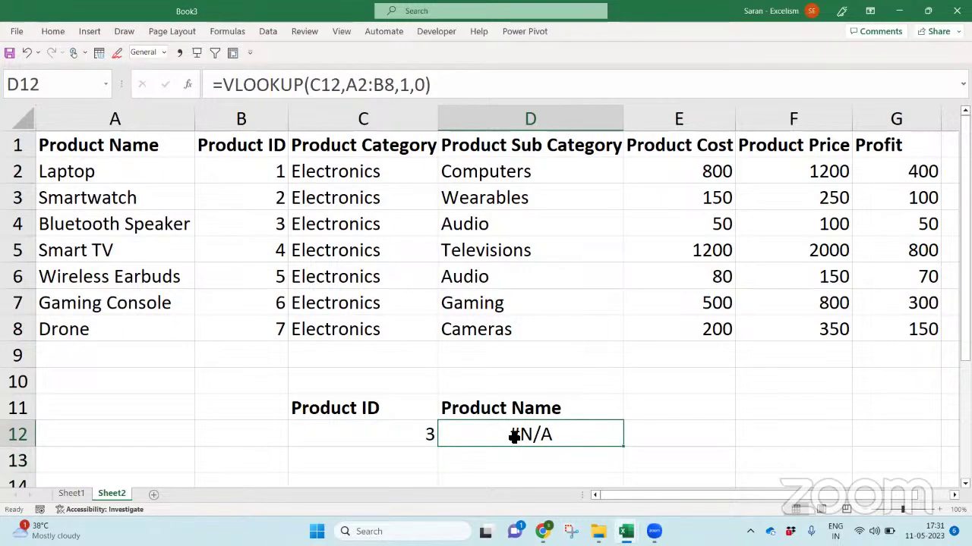
{"action": "key", "text": "Down"}
{"action": "key", "text": "Down"}
{"action": "key", "text": "Down"}
{"action": "key", "text": "Down"}
{"action": "key", "text": "Down"}
{"action": "key", "text": "Down"}
{"action": "key", "text": "Up"}
{"action": "key", "text": "Up"}
{"action": "key", "text": "Up"}
{"action": "key", "text": "Up"}
{"action": "key", "text": "Up"}
{"action": "key", "text": "Up"}
{"action": "key", "text": "Right"}
{"action": "type", "text": "=form"}
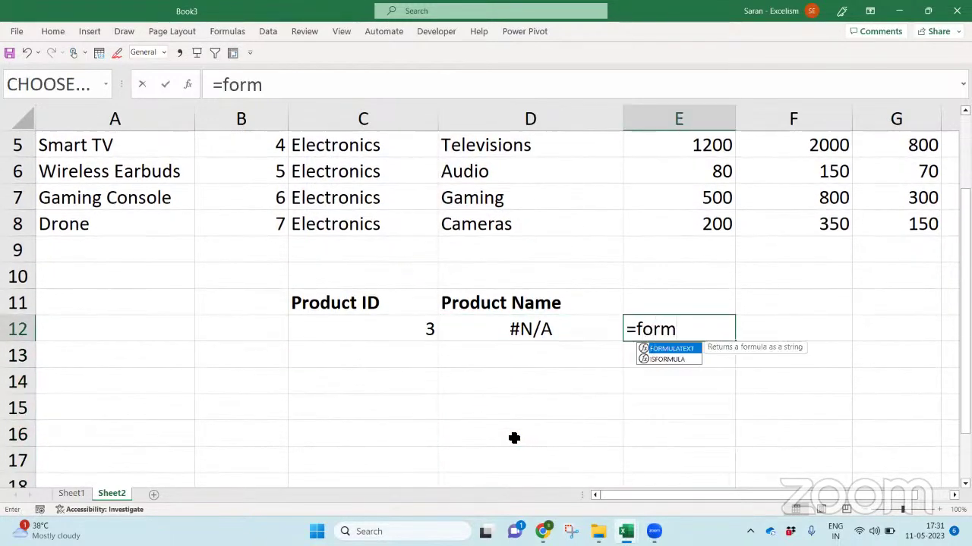
{"action": "key", "text": "Tab"}
{"action": "key", "text": "Left"}
{"action": "key", "text": "Return"}
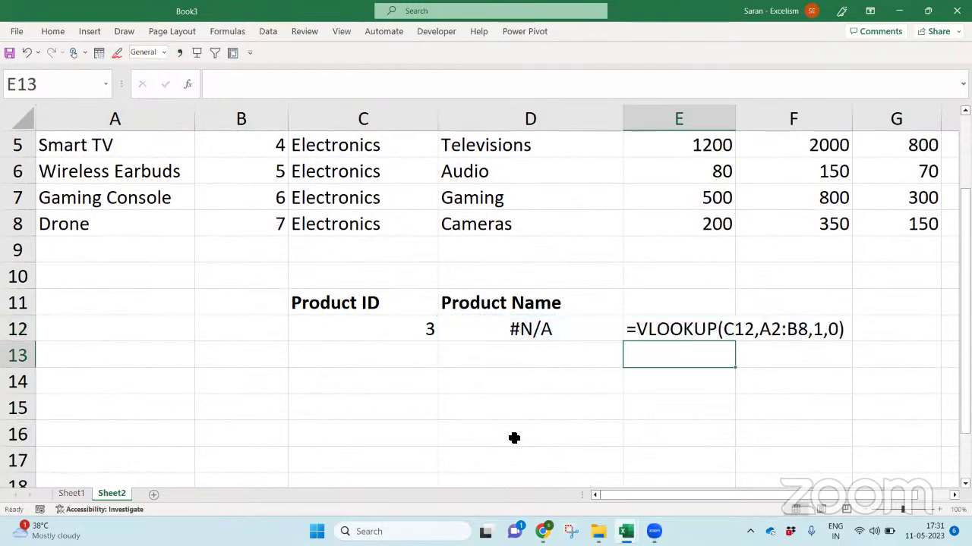
Zoom out and recheck D12's VLOOKUP, which still returns #N/A
{"action": "key", "text": "ctrl+Home"}
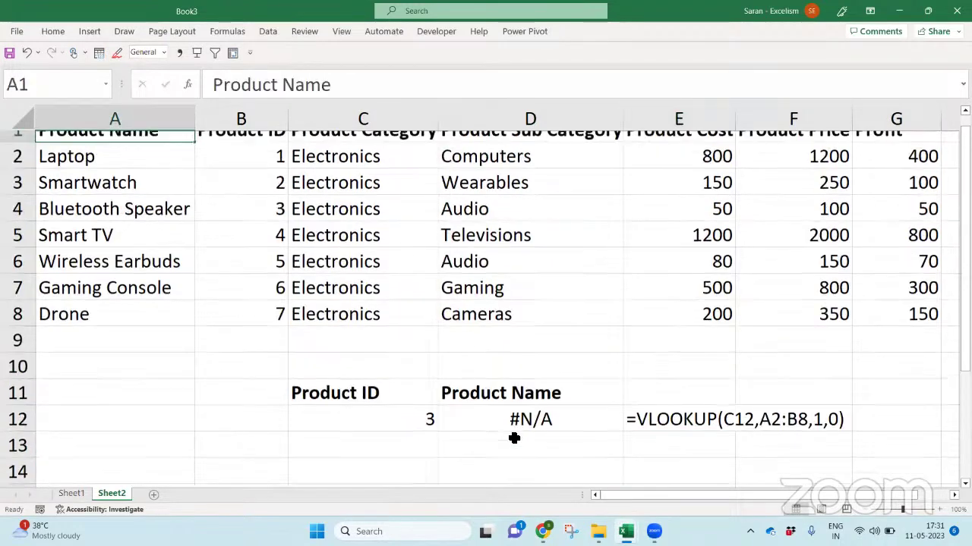
{"action": "left_click", "coordinate": [859, 511]}
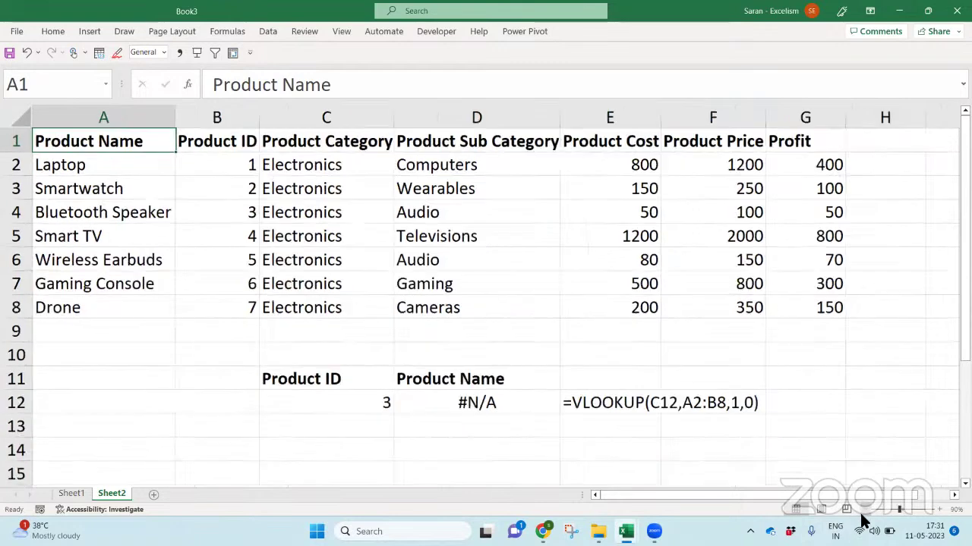
{"action": "left_click", "coordinate": [860, 511]}
{"action": "double_click", "coordinate": [426, 371]}
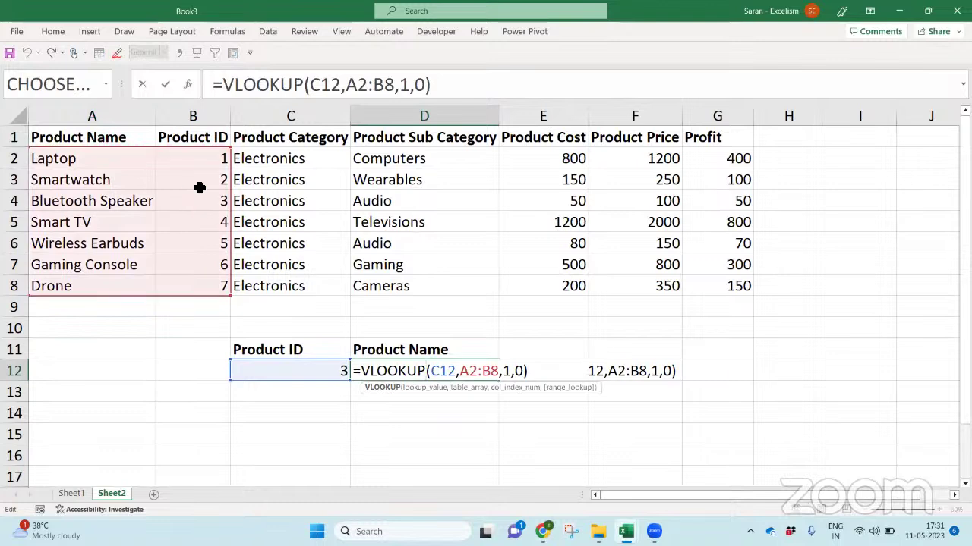
{"action": "key", "text": "Return"}
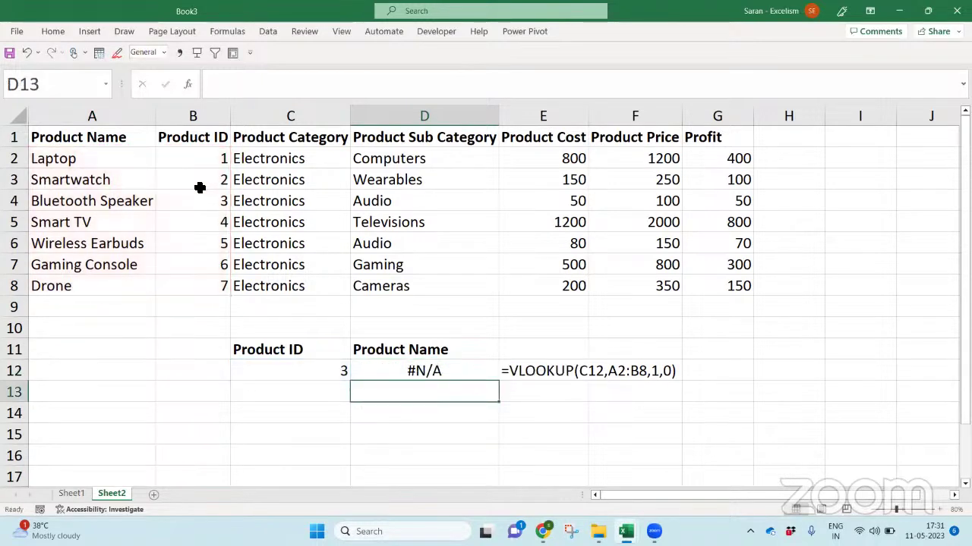
{"action": "key", "text": "Up"}
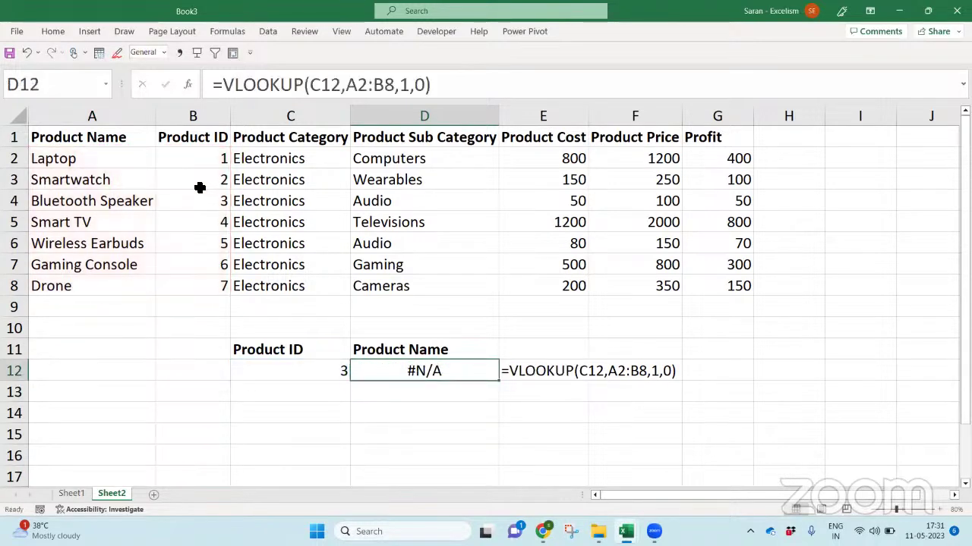
{"action": "key", "text": "Left"}
{"action": "key", "text": "alt+Tab"}
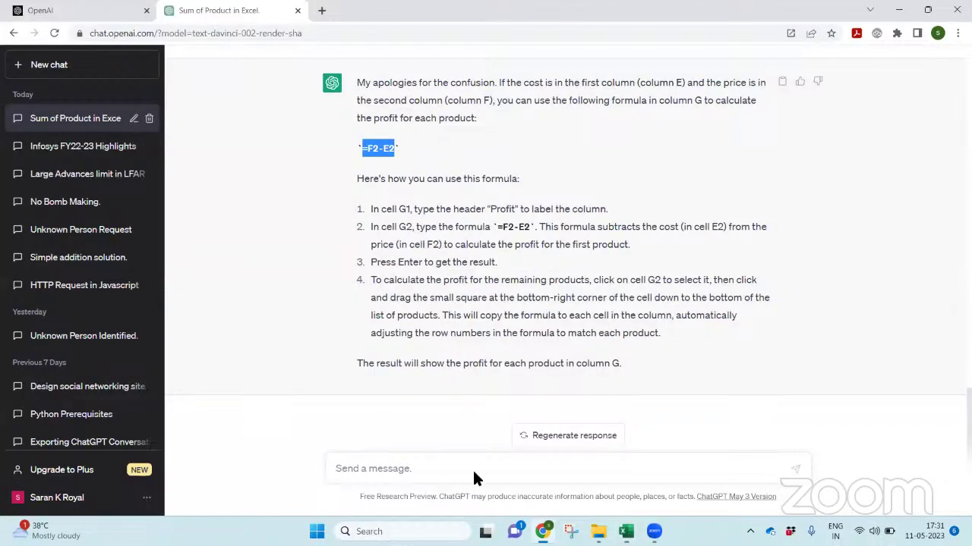
Tell ChatGPT the data is pasted and the profit is now in column G
{"action": "left_click", "coordinate": [636, 461]}
{"action": "type", "text": "T"}
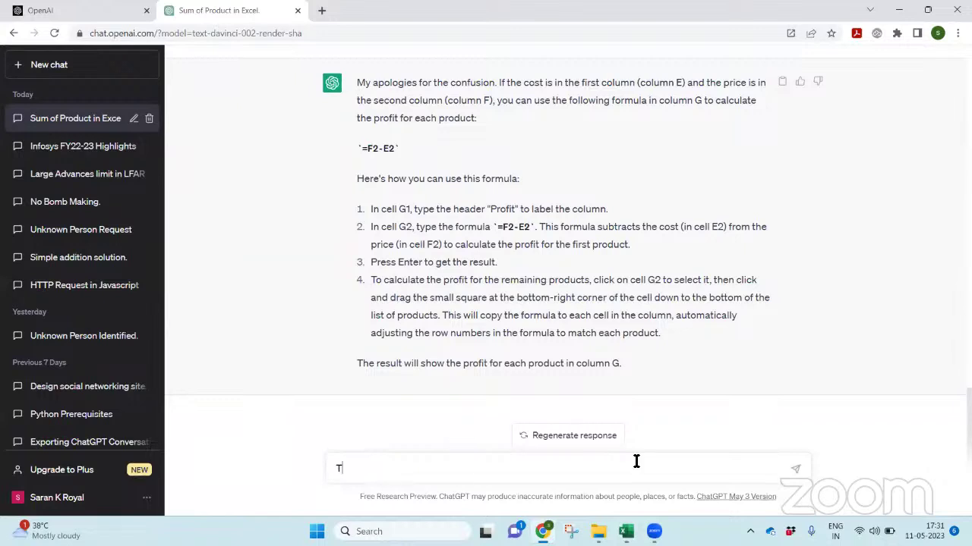
{"action": "type", "text": "he above data I have pasted into Excel and a"}
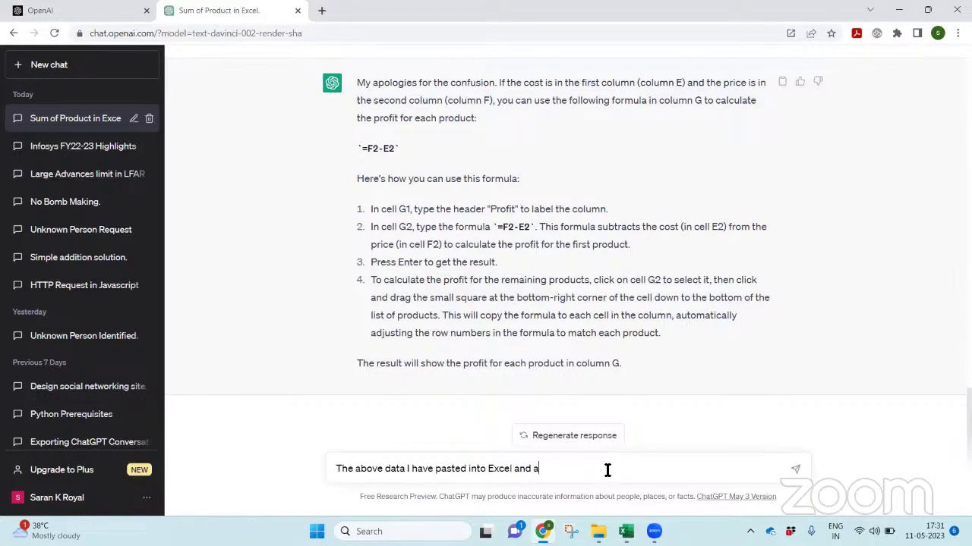
{"action": "type", "text": "lso I got the profit in G Column. Nw"}
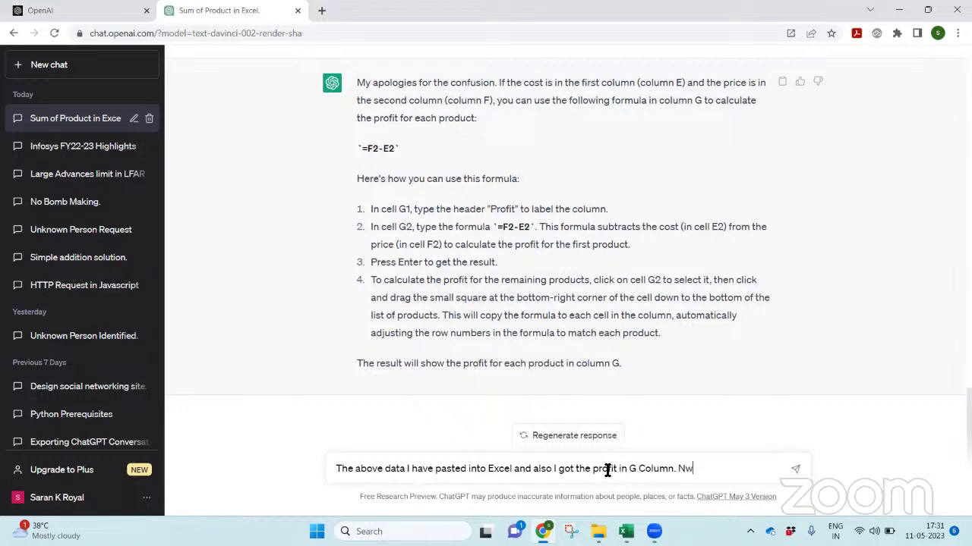
{"action": "key", "text": "BackSpace"}
{"action": "key", "text": "BackSpace"}
{"action": "key", "text": "BackSpace"}
{"action": "key", "text": "BackSpace"}
{"action": "key", "text": "BackSpace"}
{"action": "key", "text": "Return"}
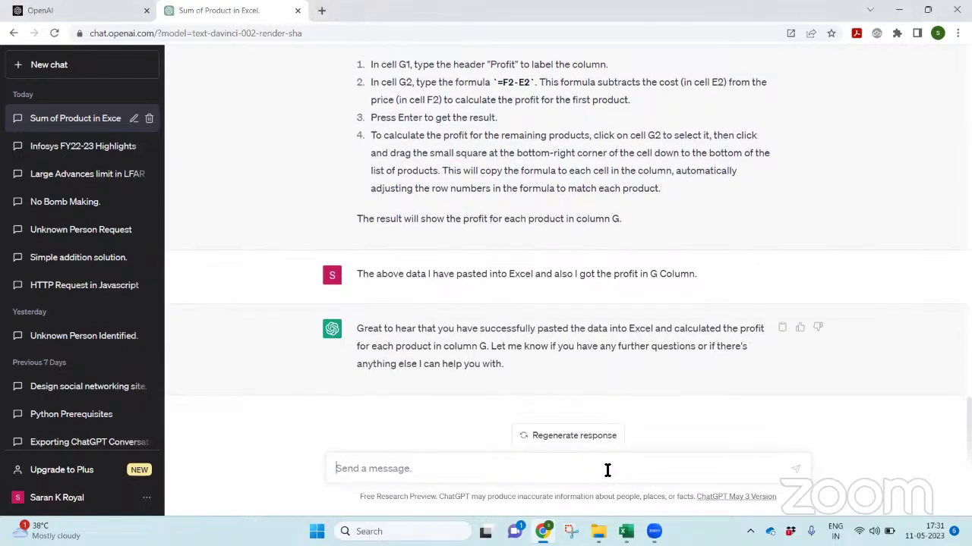
Ask which formula returns the Product Name in D12 for Product ID 3 in C12
{"action": "key", "text": "alt+Tab"}
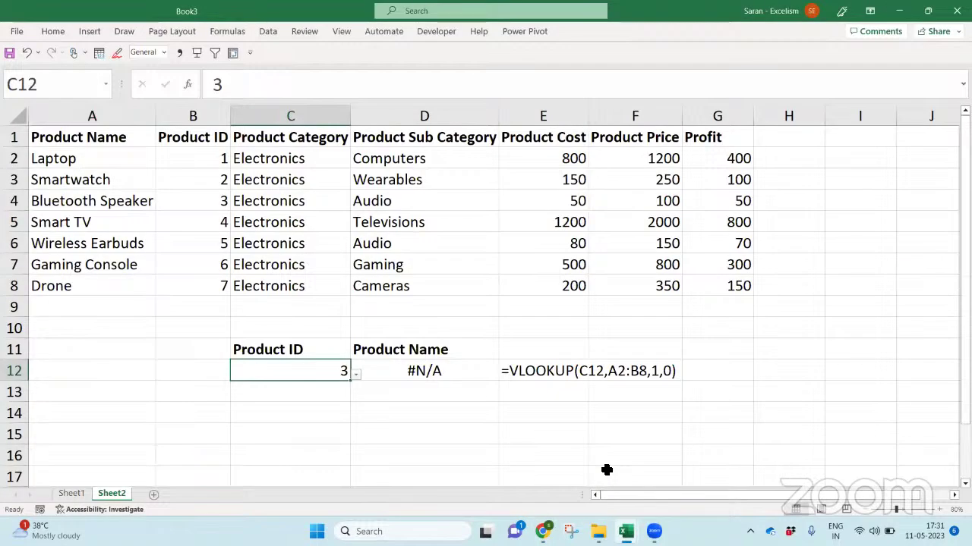
{"action": "key", "text": "alt+Tab"}
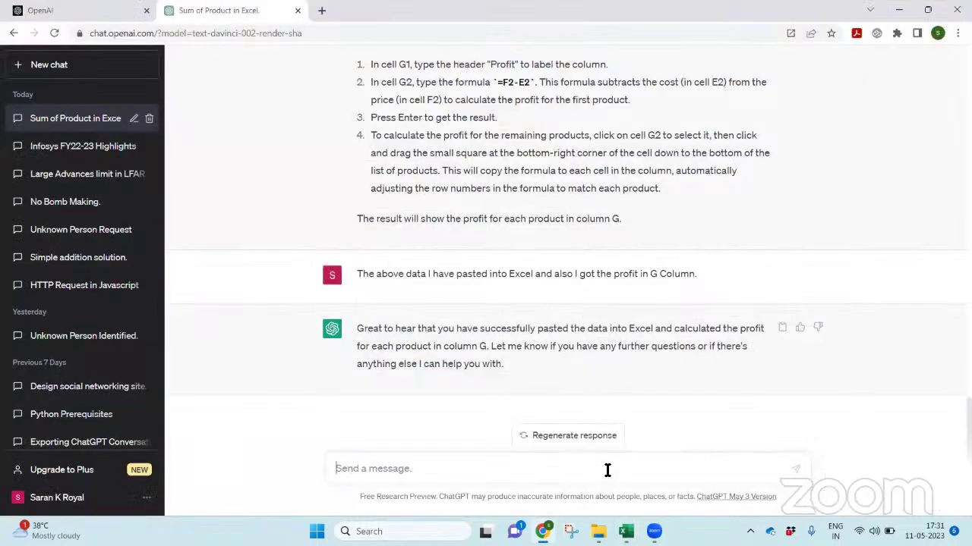
{"action": "type", "text": "IN C12 Product ID"}
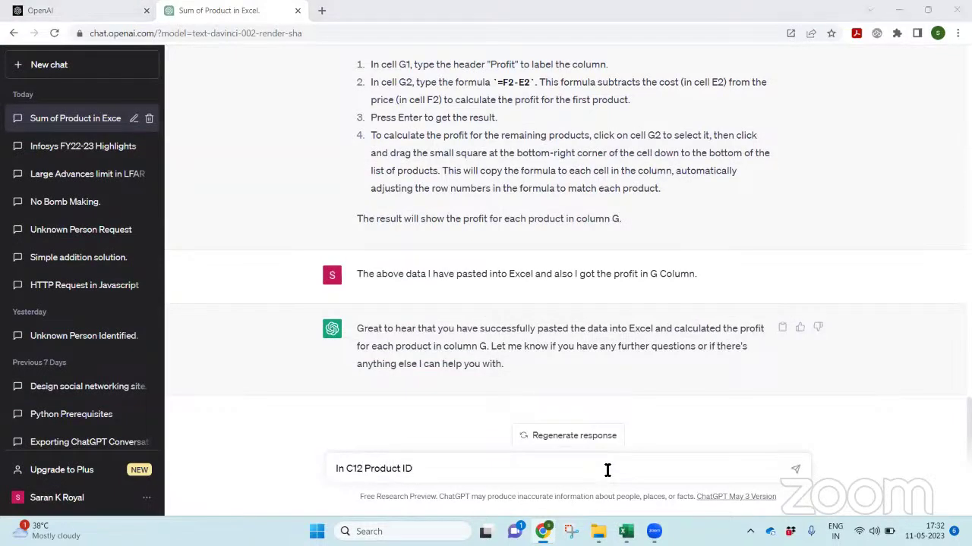
{"action": "key", "text": "alt+Tab"}
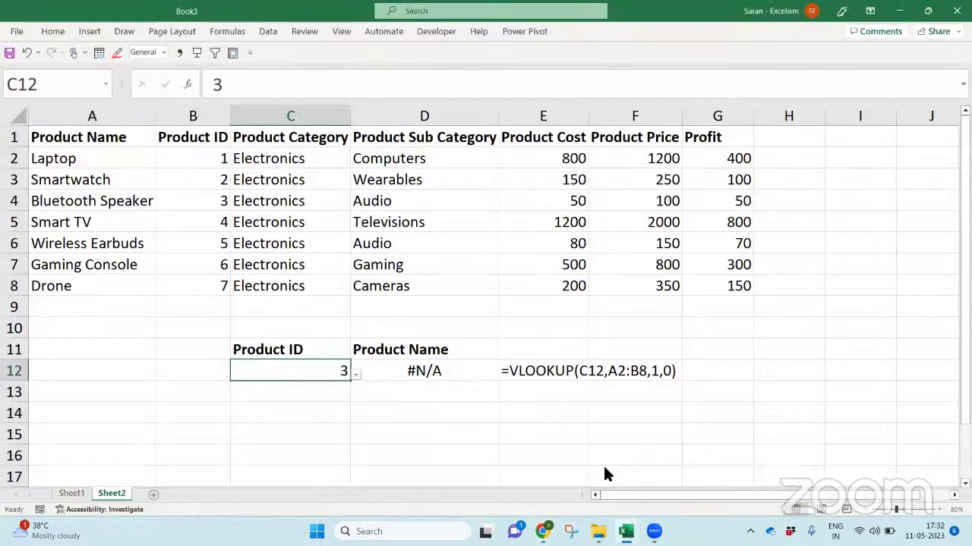
{"action": "key", "text": "alt+Tab"}
{"action": "type", "text": "ID 3 is ther"}
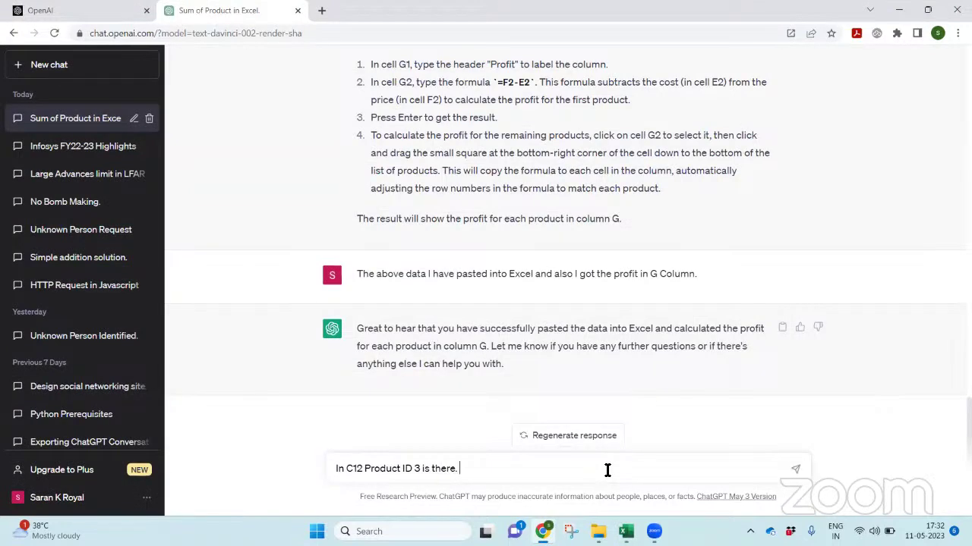
{"action": "type", "text": "e. I want to get htthe respective Product Name in"}
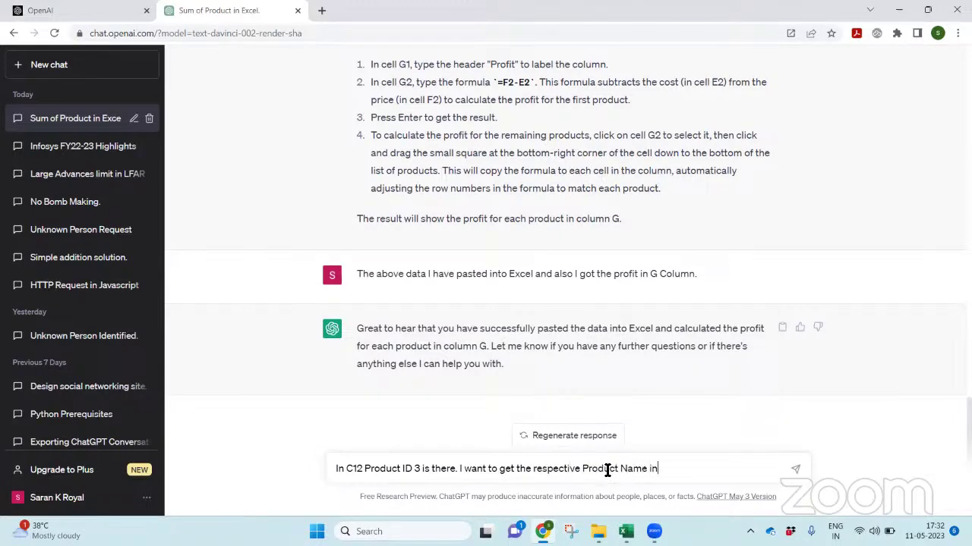
{"action": "key", "text": "alt+Tab"}
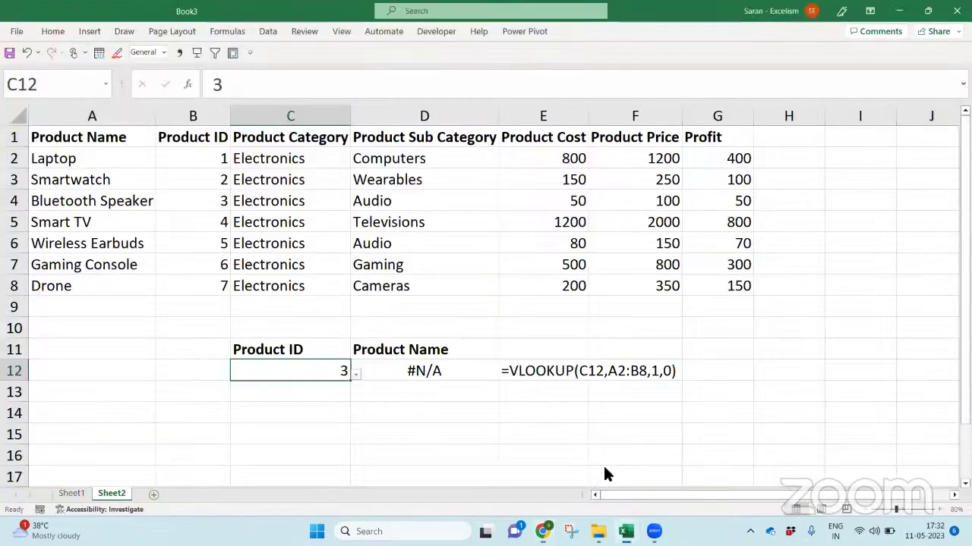
{"action": "key", "text": "alt+Tab"}
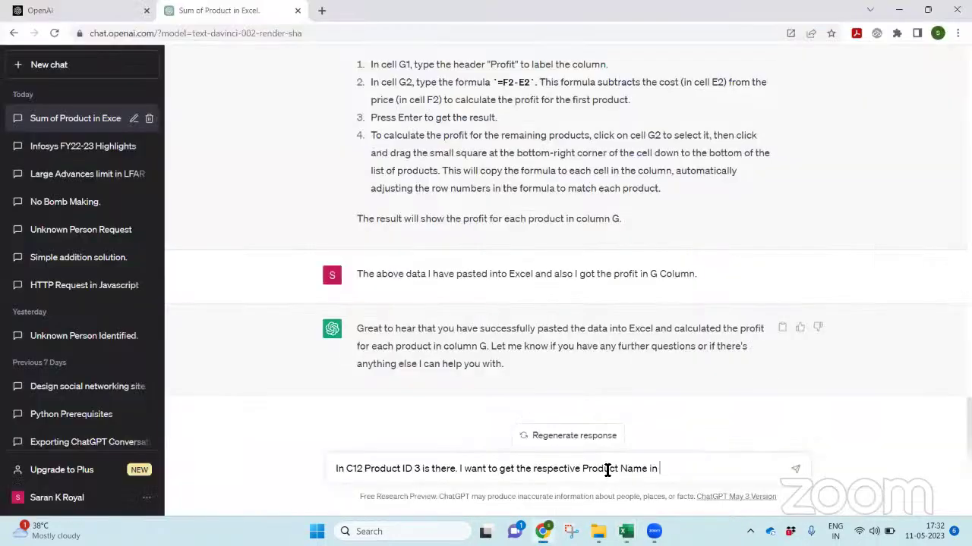
{"action": "type", "text": "D12 Cell. What is the formula"}
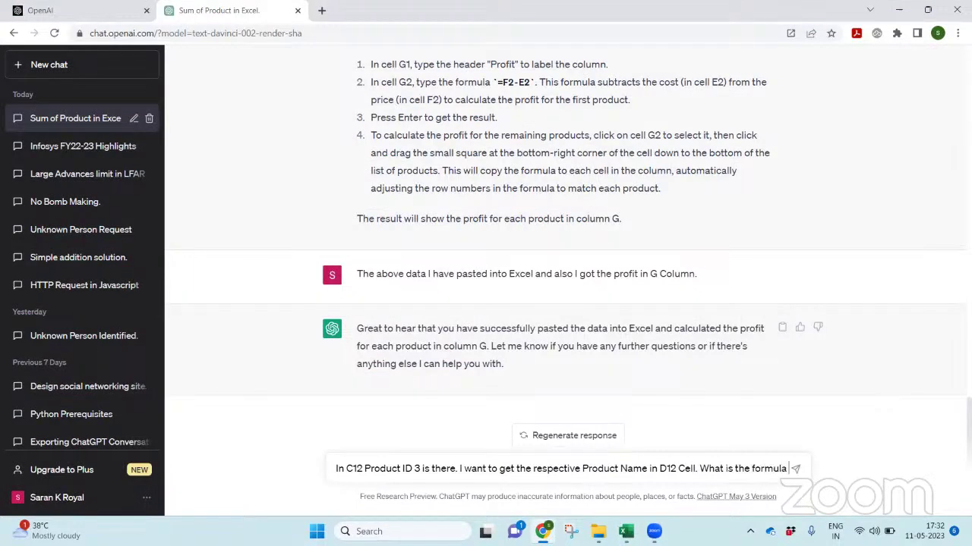
{"action": "type", "text": " I should use."}
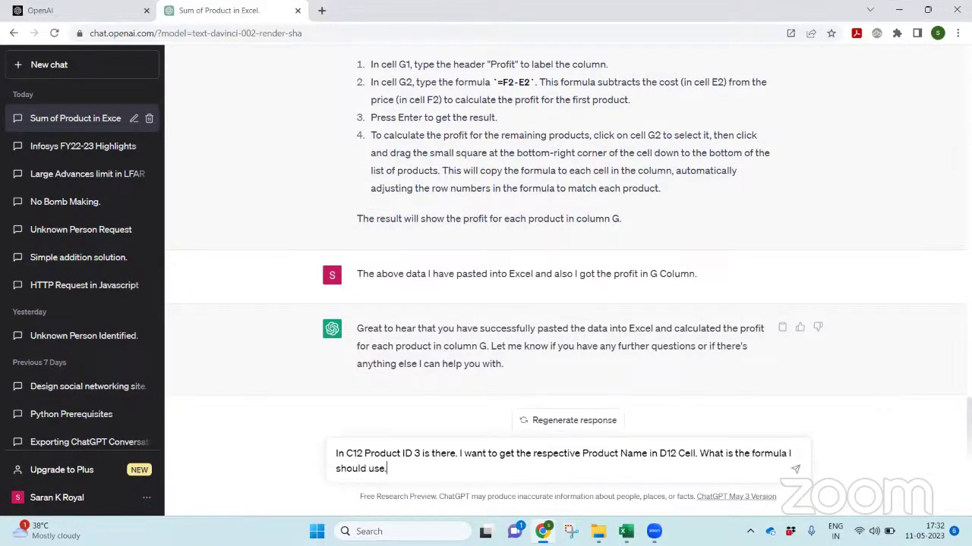
{"action": "key", "text": "Return"}
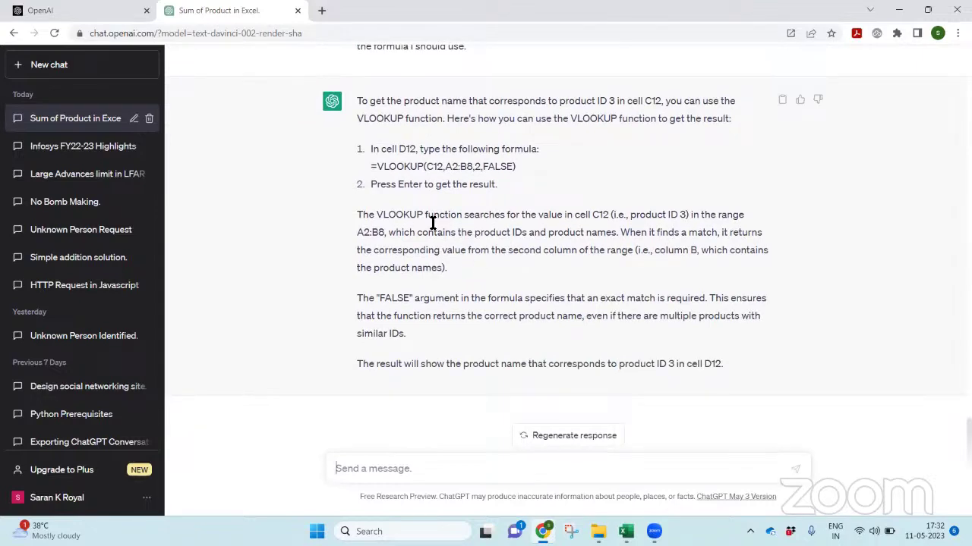
Read ChatGPT's VLOOKUP answer, highlighting the product ID 3 explanation and the C12 reference
{"action": "left_click_drag", "start_coordinate": [385, 101], "coordinate": [668, 100]}
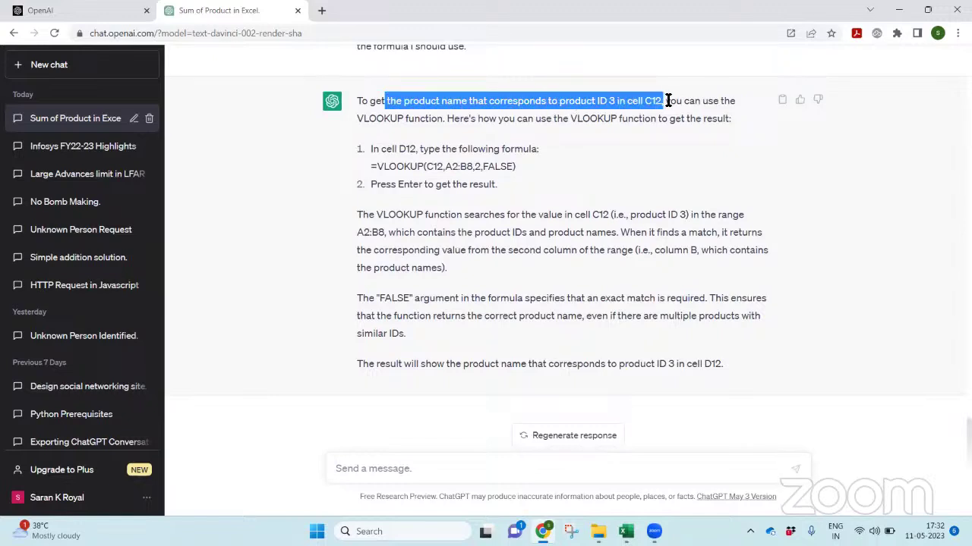
{"action": "left_click_drag", "start_coordinate": [447, 119], "coordinate": [577, 118]}
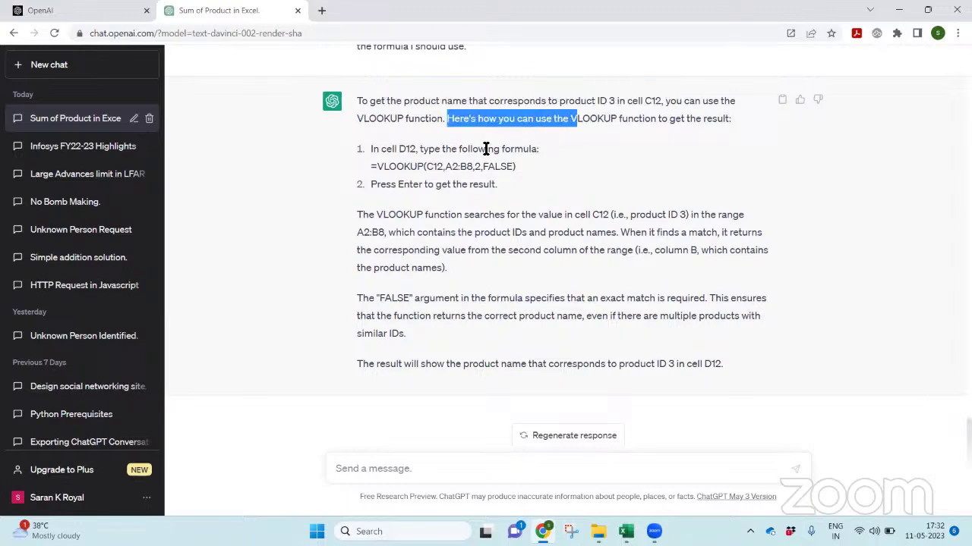
{"action": "left_click_drag", "start_coordinate": [425, 166], "coordinate": [451, 166]}
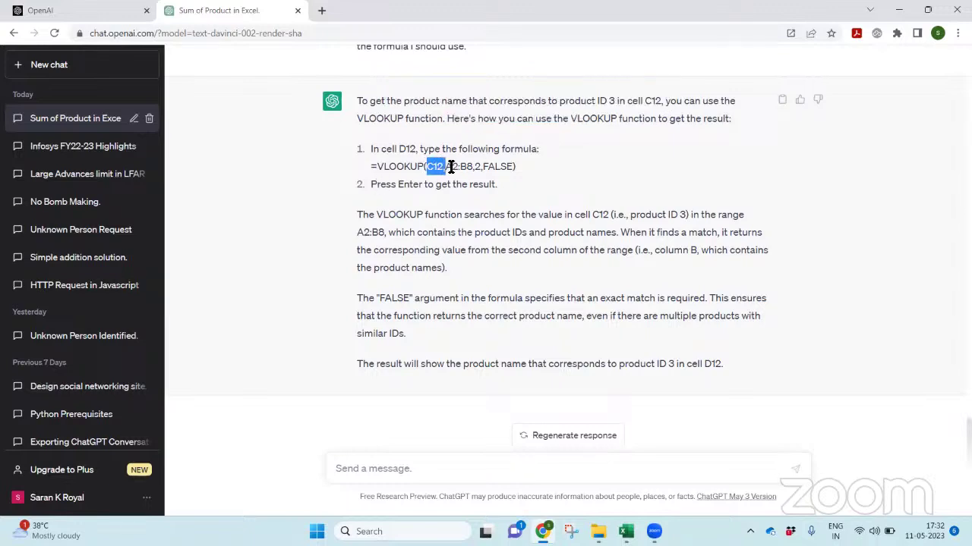
{"action": "left_click", "coordinate": [475, 167]}
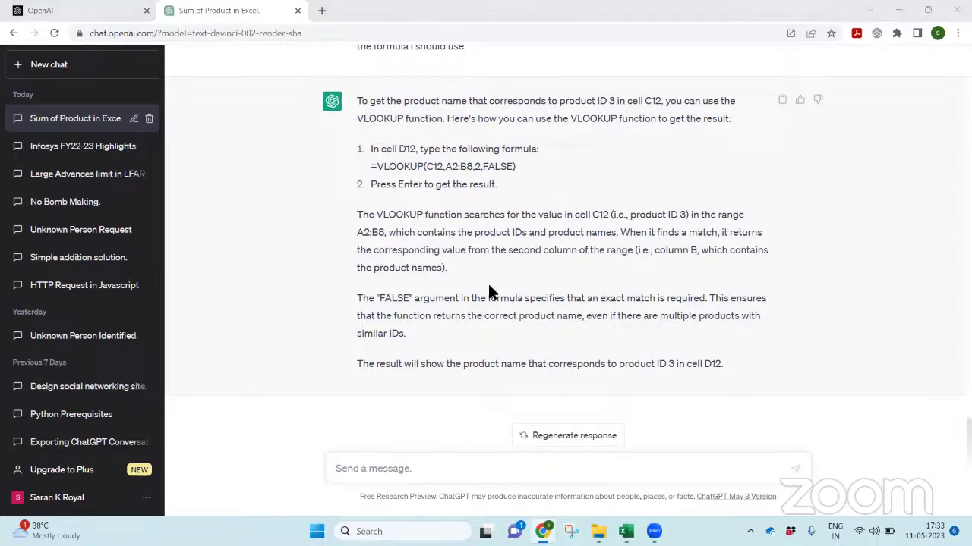
{"action": "key", "text": "alt+Tab"}
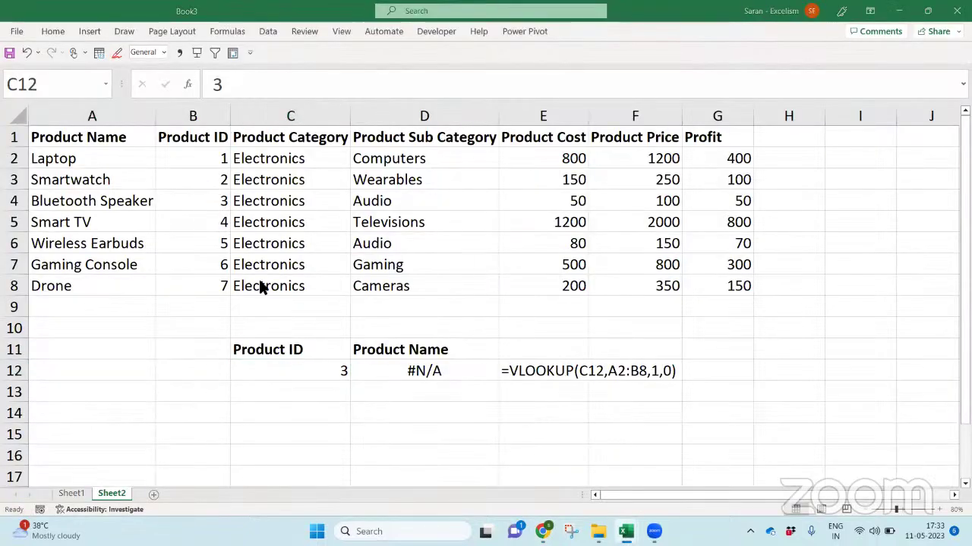
Tell ChatGPT Product ID is in column B and Name in column A; select its =VLOOKUP(C12,B2:A8,2,FALSE)
{"action": "key", "text": "alt+Tab"}
{"action": "type", "text": "Prod"}
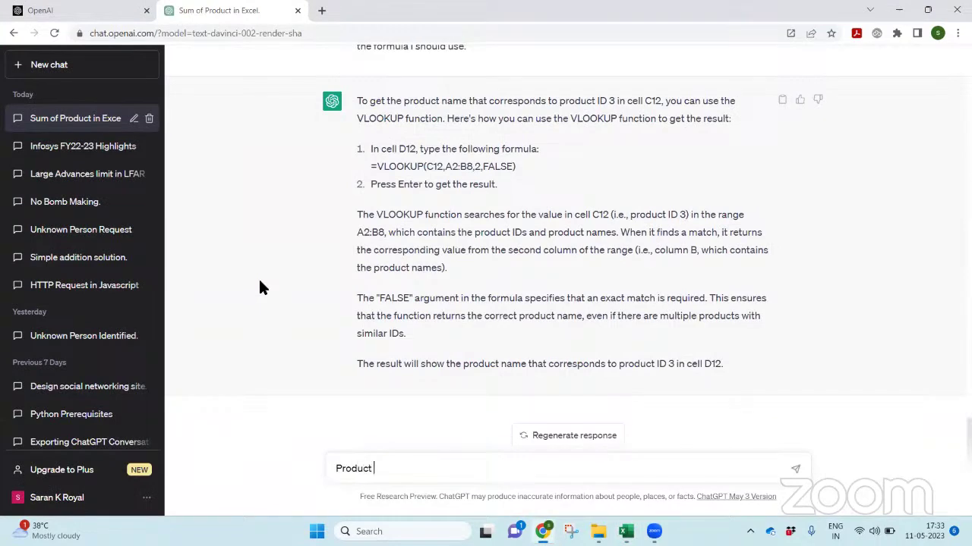
{"action": "type", "text": "uct ID is in B Column and Produc"}
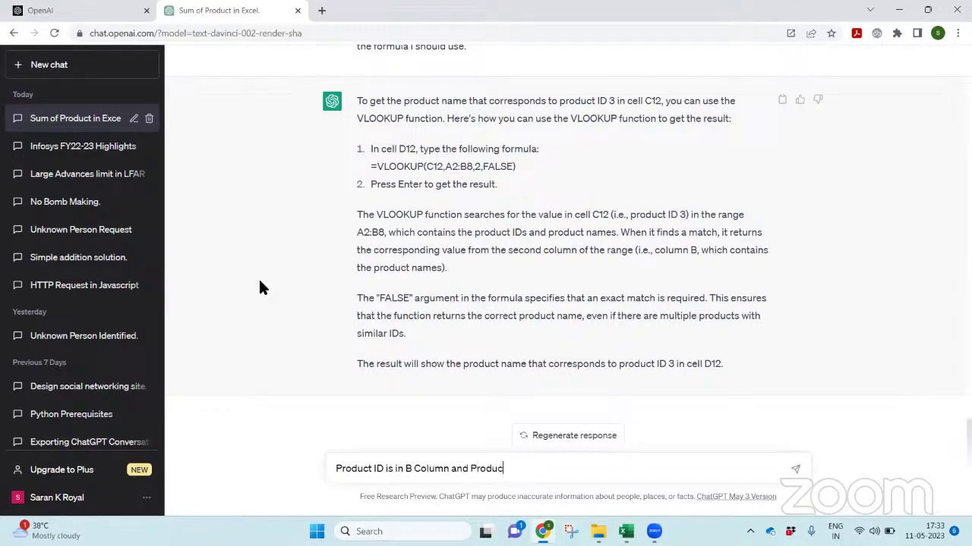
{"action": "type", "text": "t Name is in A Column."}
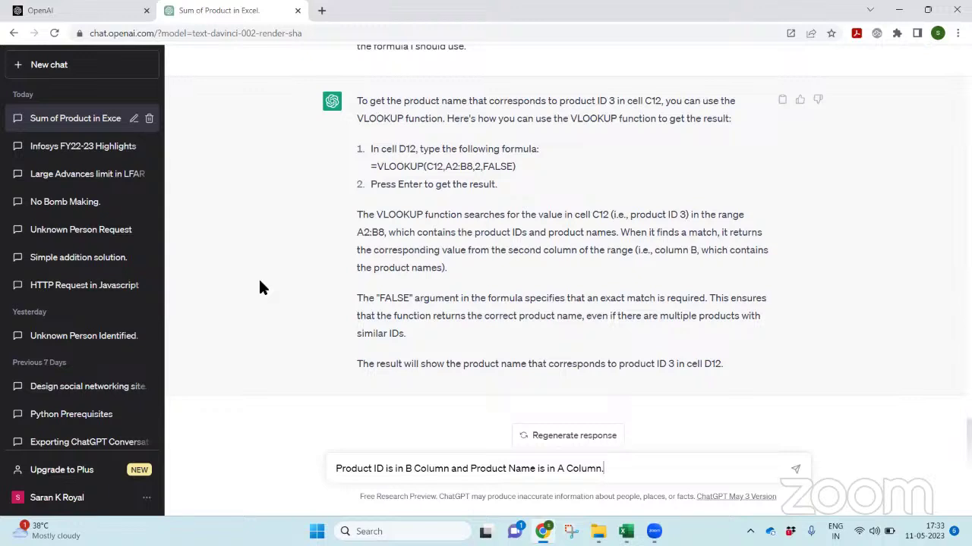
{"action": "type", "text": " Now tell me correct formula"}
{"action": "key", "text": "Return"}
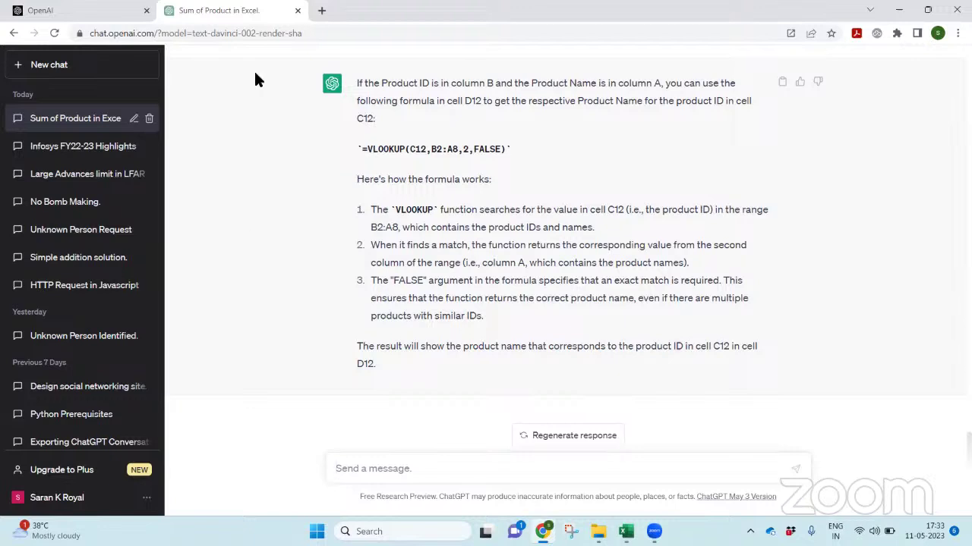
{"action": "left_click_drag", "start_coordinate": [362, 150], "coordinate": [500, 152]}
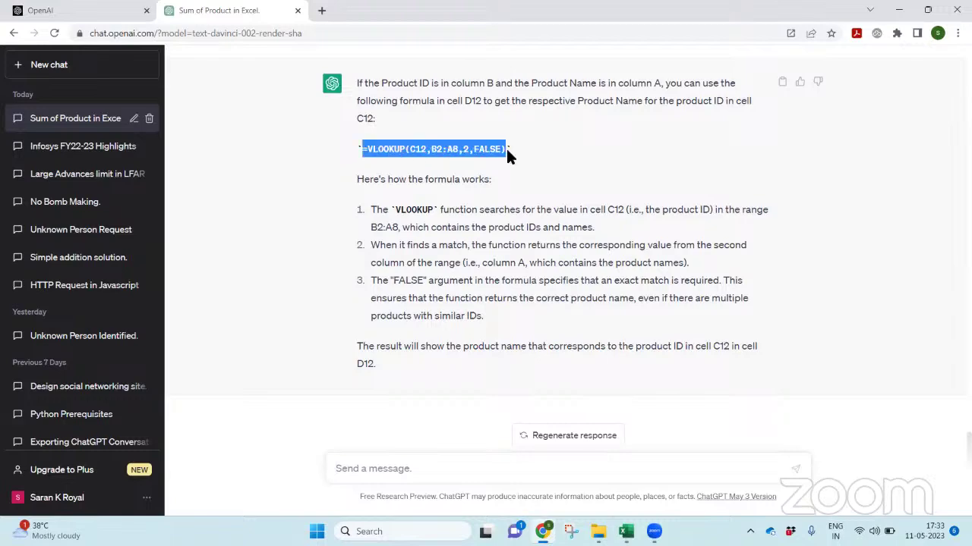
Paste ChatGPT's =VLOOKUP(C12,B2:A8,2,FALSE) formula into D12 in Excel
{"action": "key", "text": "alt+Tab"}
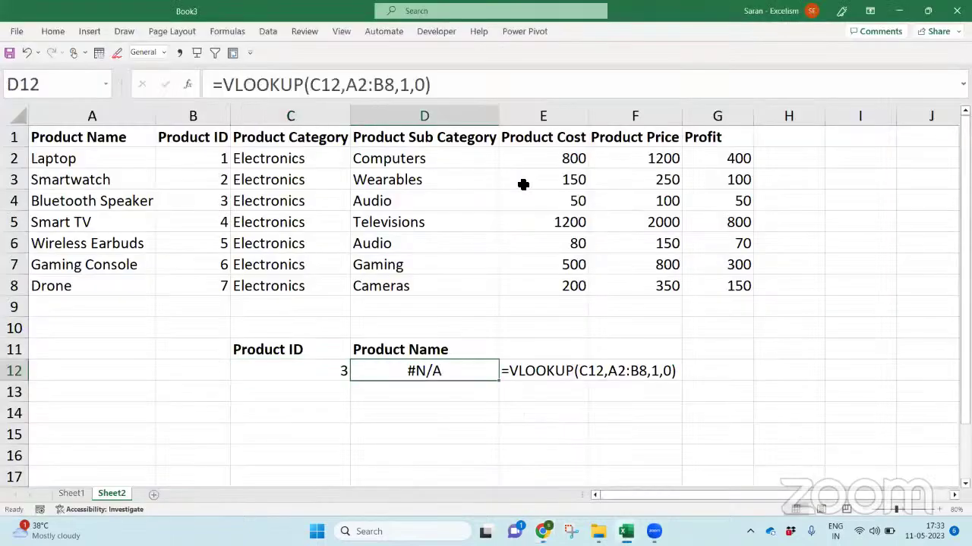
{"action": "key", "text": "F2"}
{"action": "type", "text": "=VLOOKUP(C12,B2:A8,2,FALSE)"}
{"action": "key", "text": "Return"}
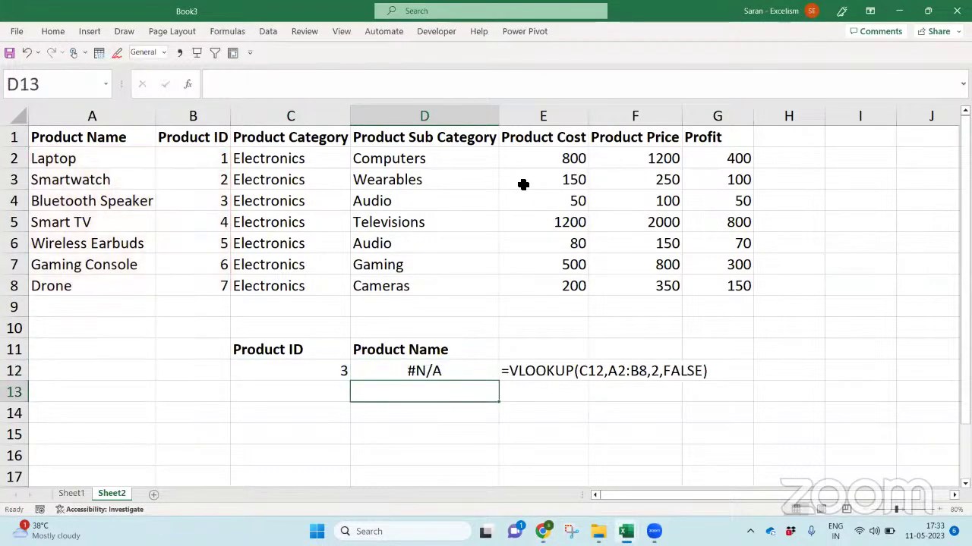
{"action": "key", "text": "Up"}
Tell ChatGPT 'I am getting using your formula #N/A'
{"action": "key", "text": "alt+Tab"}
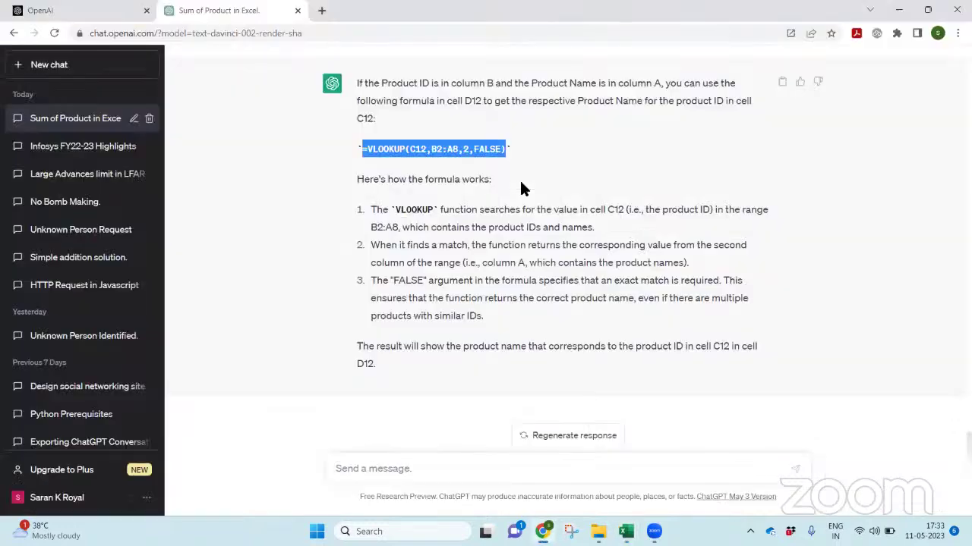
{"action": "left_click", "coordinate": [664, 475]}
{"action": "type", "text": "I am get"}
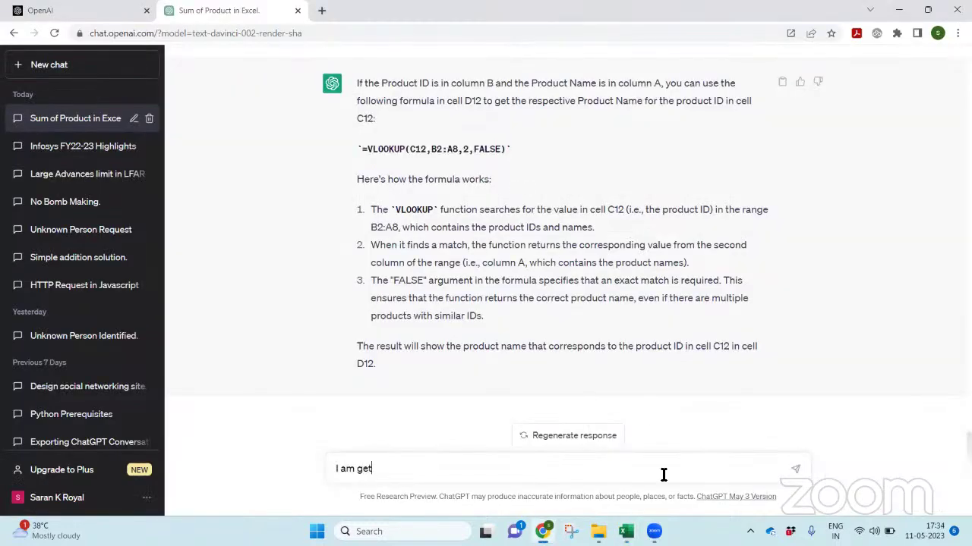
{"action": "type", "text": "ting using your formula"}
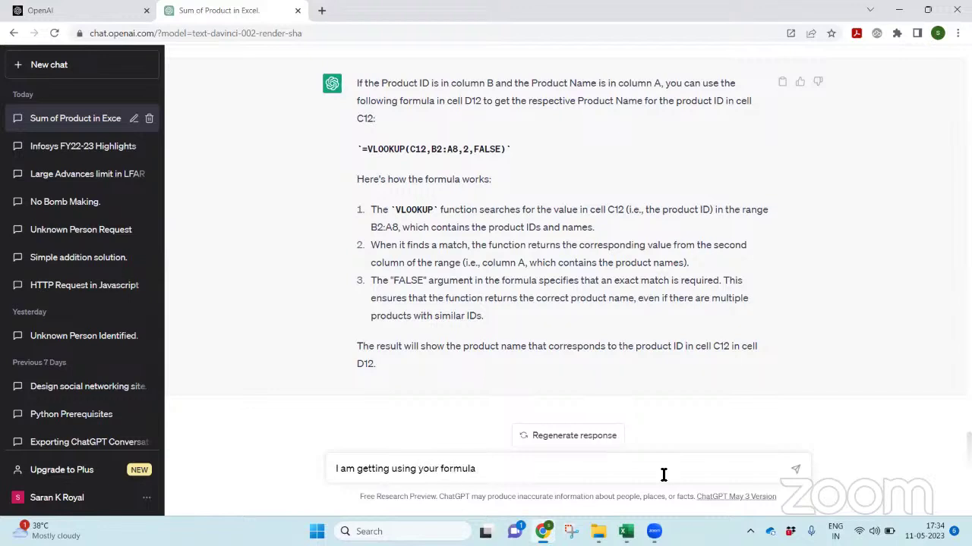
{"action": "type", "text": " #N/A"}
{"action": "key", "text": "Return"}
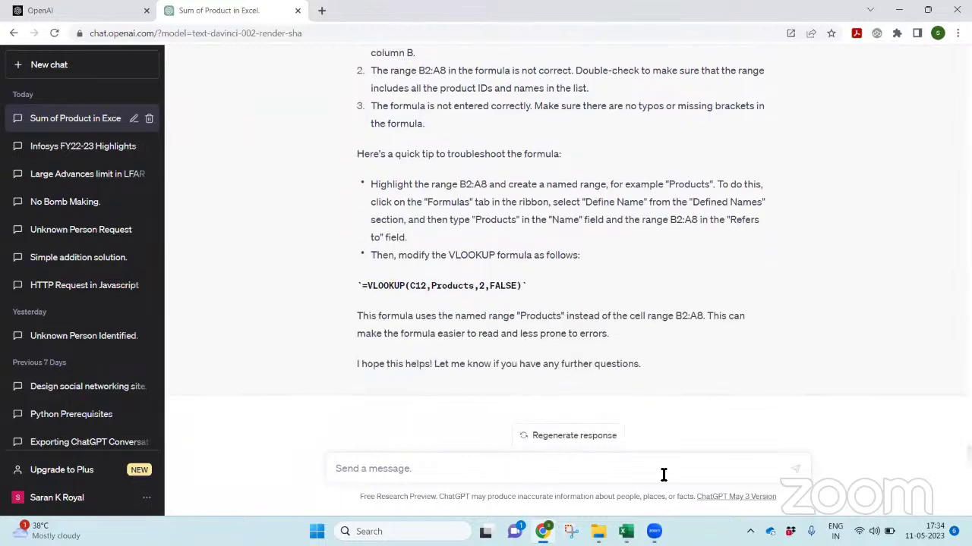
Send ChatGPT the follow-up 'Even now #N/A'
{"action": "left_click", "coordinate": [663, 476]}
{"action": "type", "text": "Even now #N/A"}
{"action": "key", "text": "Return"}
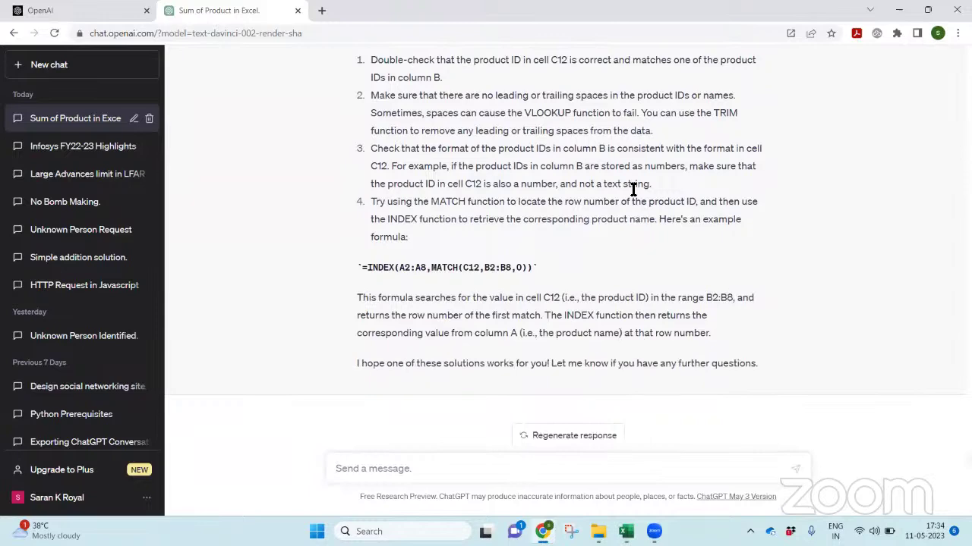
Read ChatGPT's #N/A tips on stray spaces and number-versus-text IDs, then return to Excel
{"action": "scroll", "coordinate": [633, 189], "scroll_direction": "up", "scroll_amount": 2}
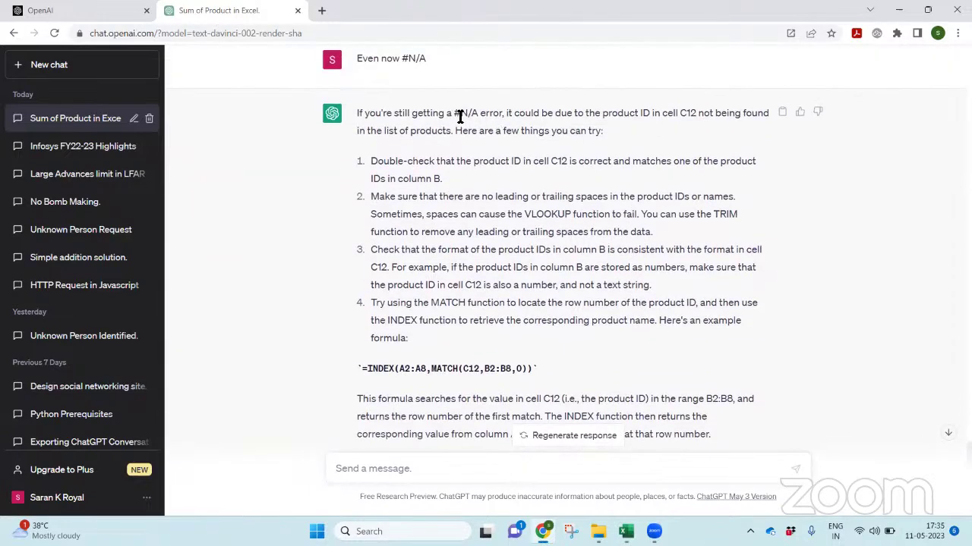
{"action": "left_click_drag", "start_coordinate": [454, 113], "coordinate": [502, 118]}
{"action": "left_click_drag", "start_coordinate": [376, 195], "coordinate": [659, 241]}
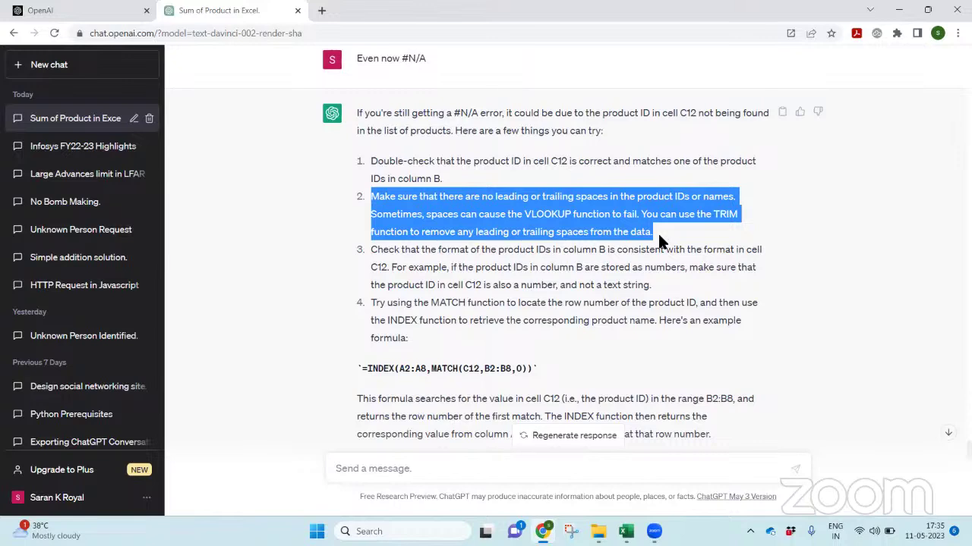
{"action": "left_click", "coordinate": [644, 225]}
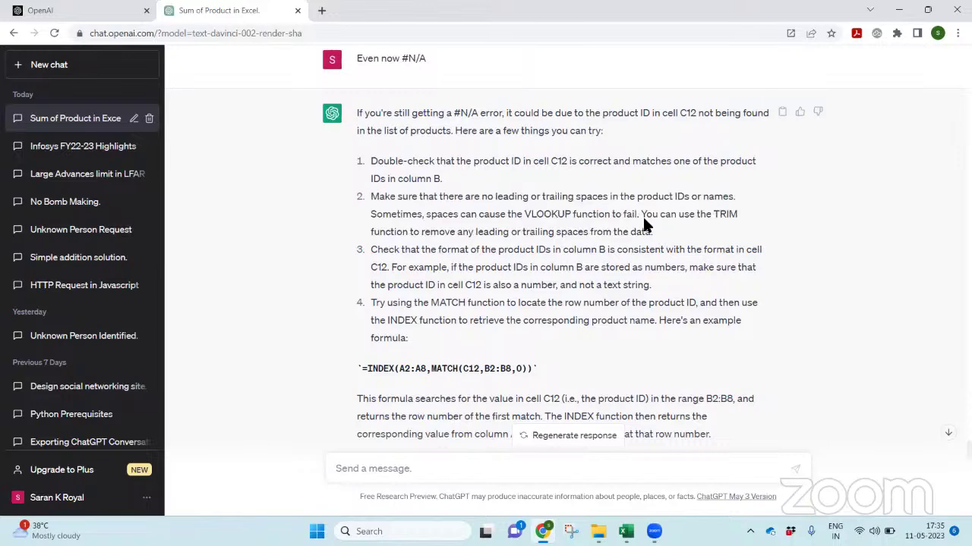
{"action": "left_click_drag", "start_coordinate": [644, 218], "coordinate": [661, 249]}
{"action": "left_click", "coordinate": [659, 243]}
{"action": "left_click_drag", "start_coordinate": [372, 250], "coordinate": [668, 289]}
{"action": "left_click", "coordinate": [776, 252]}
{"action": "left_click", "coordinate": [555, 272]}
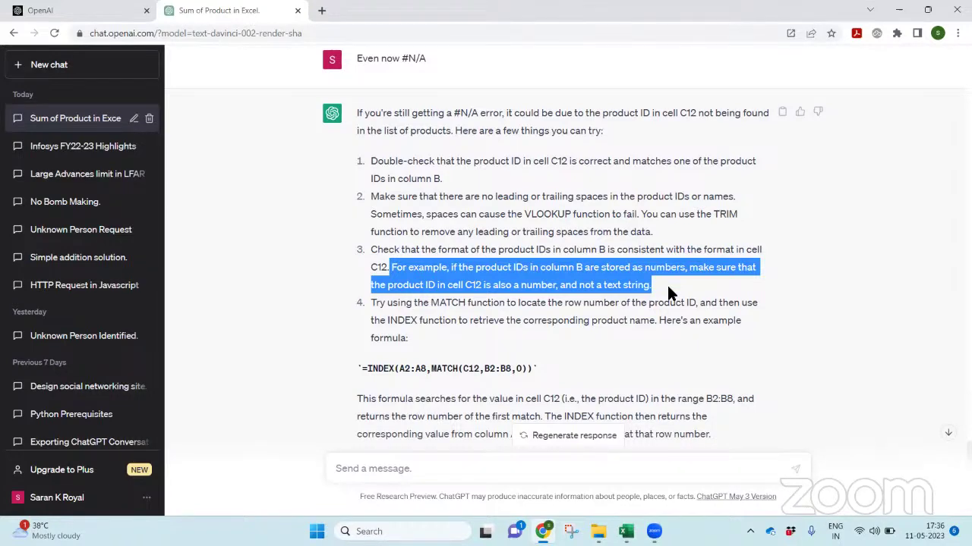
{"action": "key", "text": "alt+Tab"}
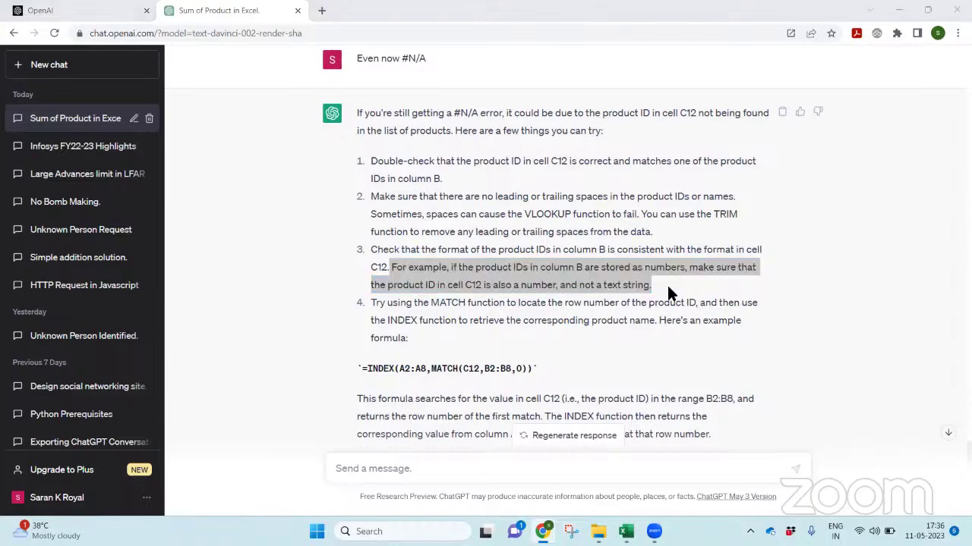
{"action": "left_click", "coordinate": [317, 415]}
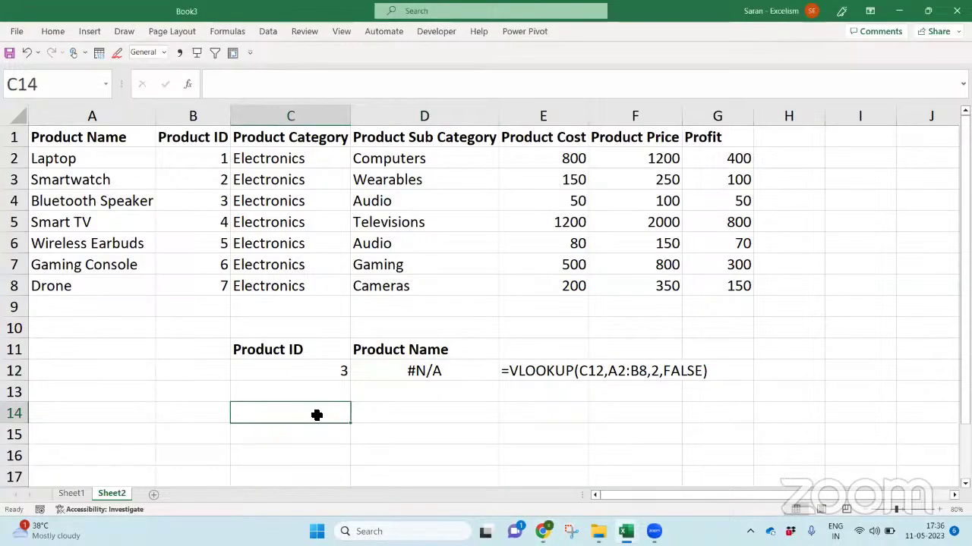
Enter a text '3 in C14 and a numeric 3 in D14 and compare them
{"action": "type", "text": "'3"}
{"action": "key", "text": "Return"}
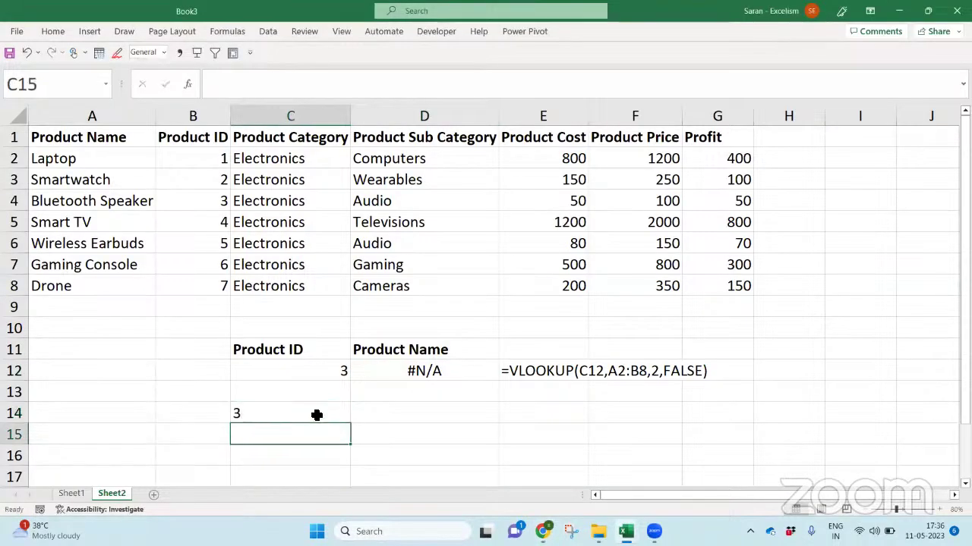
{"action": "key", "text": "Up"}
{"action": "key", "text": "Right"}
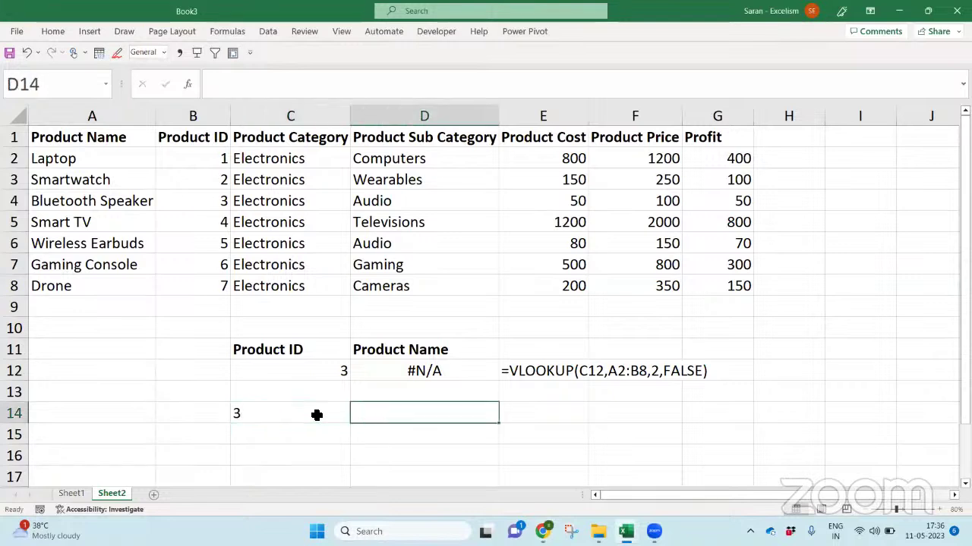
{"action": "type", "text": "3"}
{"action": "key", "text": "Return"}
{"action": "left_click", "coordinate": [400, 416]}
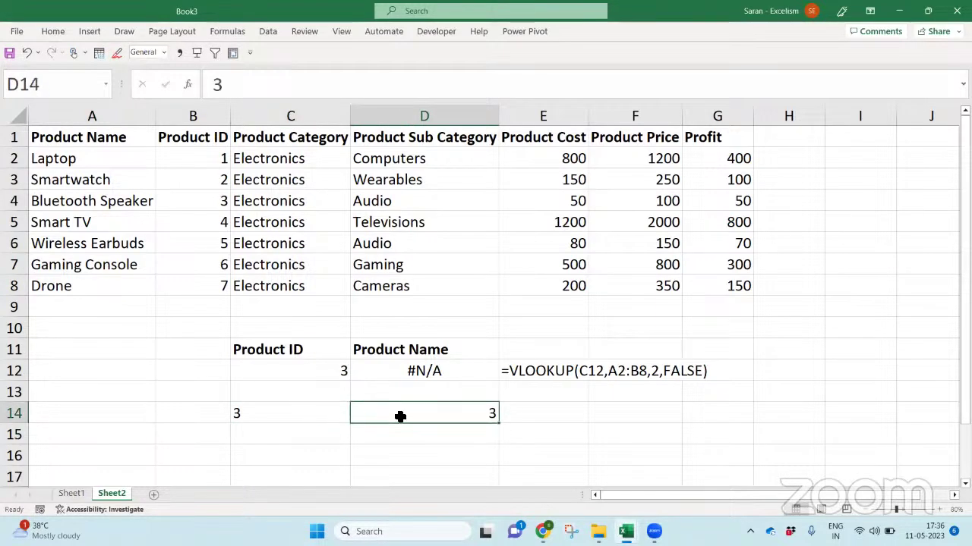
{"action": "left_click", "coordinate": [299, 414]}
{"action": "left_click", "coordinate": [455, 414]}
Clear the C14:D14 test values and go back to ChatGPT
{"action": "left_click_drag", "start_coordinate": [300, 415], "coordinate": [293, 481]}
{"action": "left_click", "coordinate": [480, 410]}
{"action": "key", "text": "shift+Left"}
{"action": "key", "text": "Delete"}
{"action": "key", "text": "alt+Tab"}
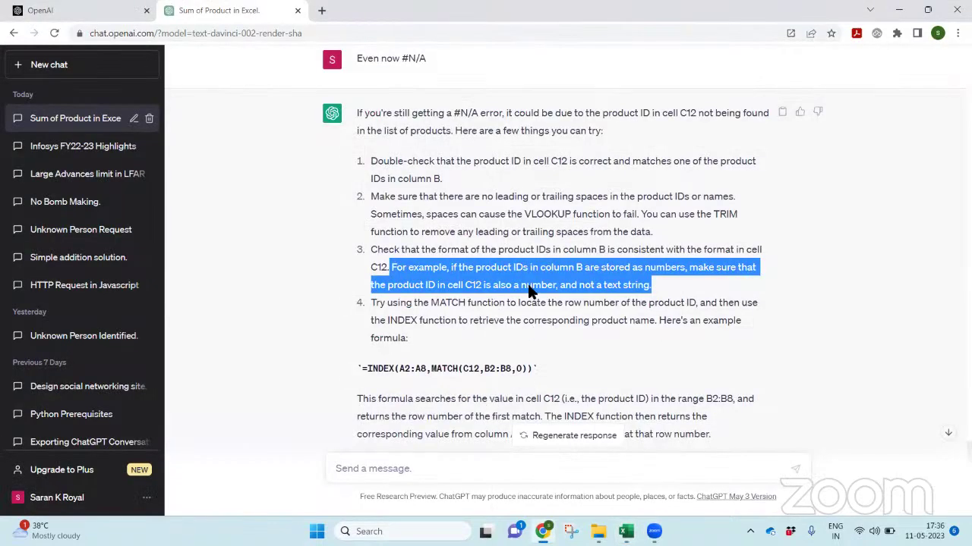
Read step 4's advice and select the =INDEX(A2:A8,MATCH(C12,B2:B8,0)) formula to copy
{"action": "left_click", "coordinate": [519, 263]}
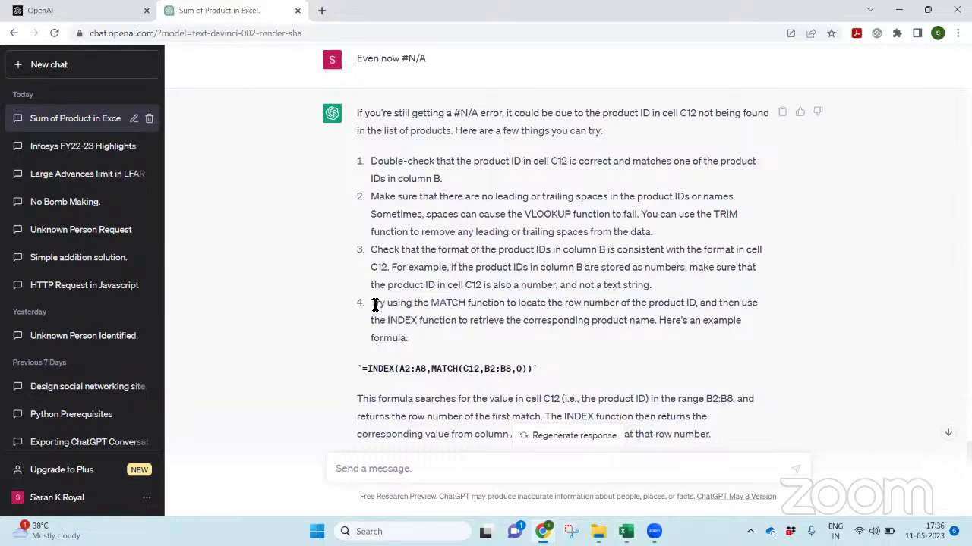
{"action": "left_click_drag", "start_coordinate": [377, 303], "coordinate": [794, 336]}
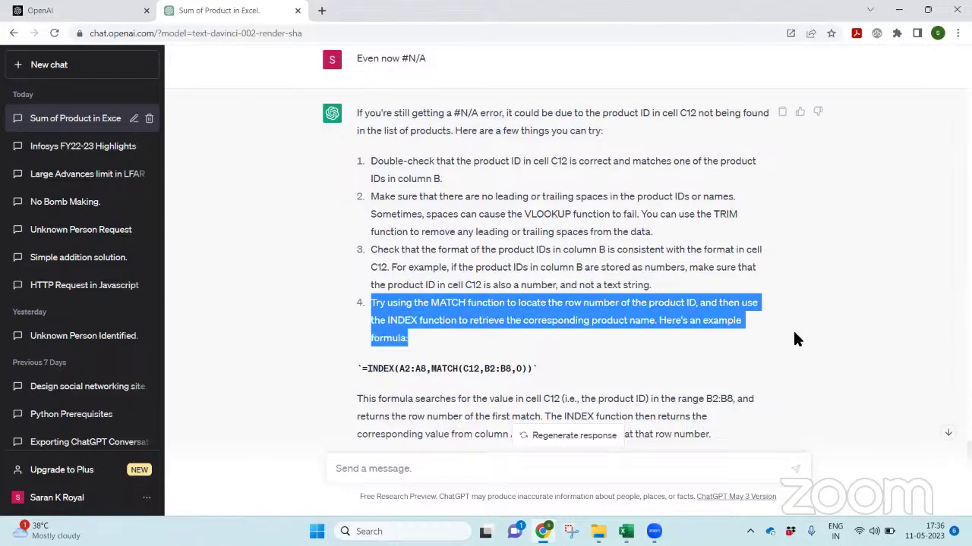
{"action": "left_click", "coordinate": [646, 366]}
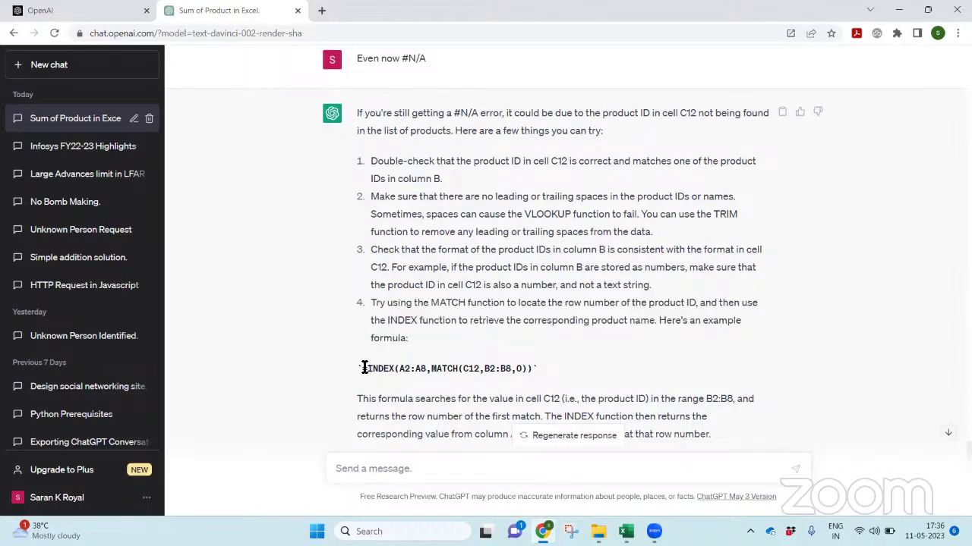
{"action": "left_click_drag", "start_coordinate": [362, 369], "coordinate": [534, 369]}
{"action": "key", "text": "ctrl+c"}
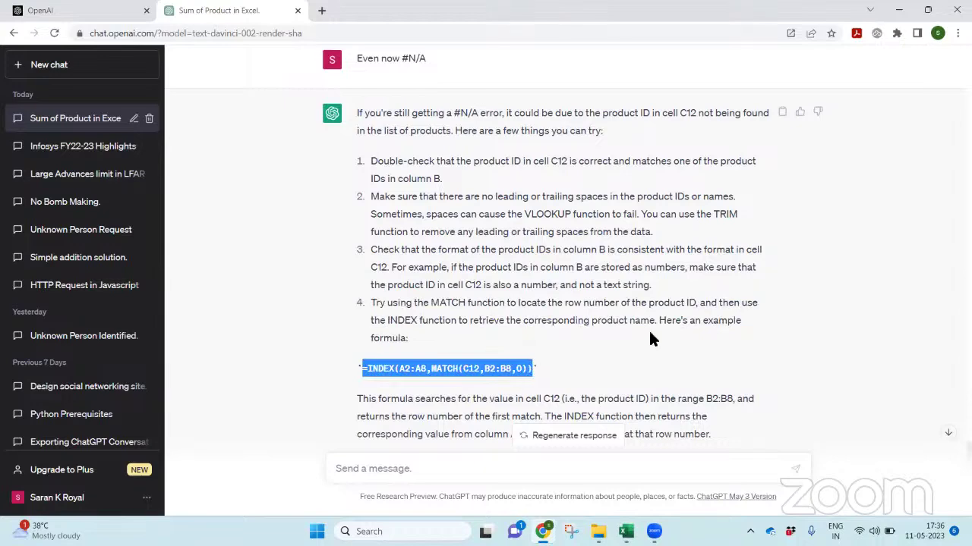
{"action": "key", "text": "alt+Tab"}
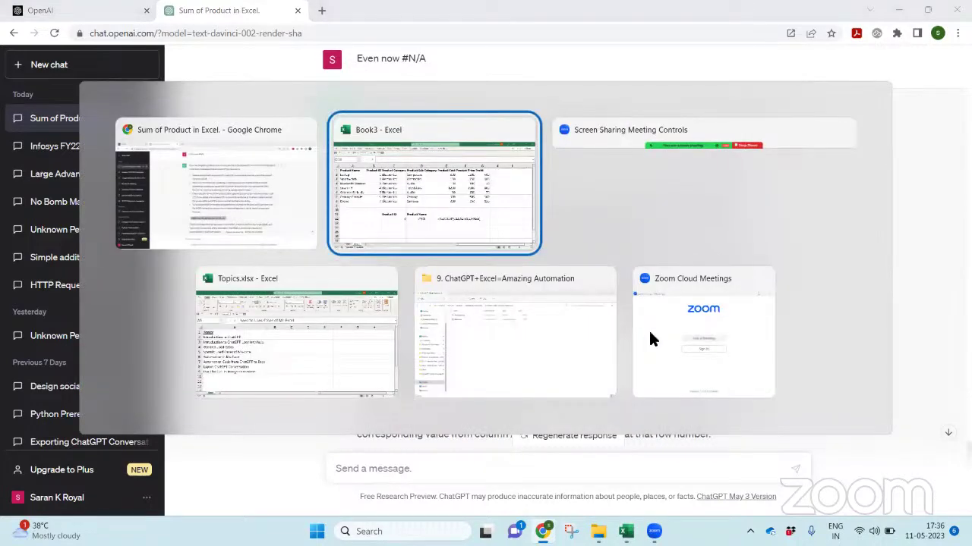
Replace D12's VLOOKUP with the pasted =INDEX(A2:A8,MATCH(C12,B2:B8,0)) formula
{"action": "key", "text": "Up"}
{"action": "key", "text": "F2"}
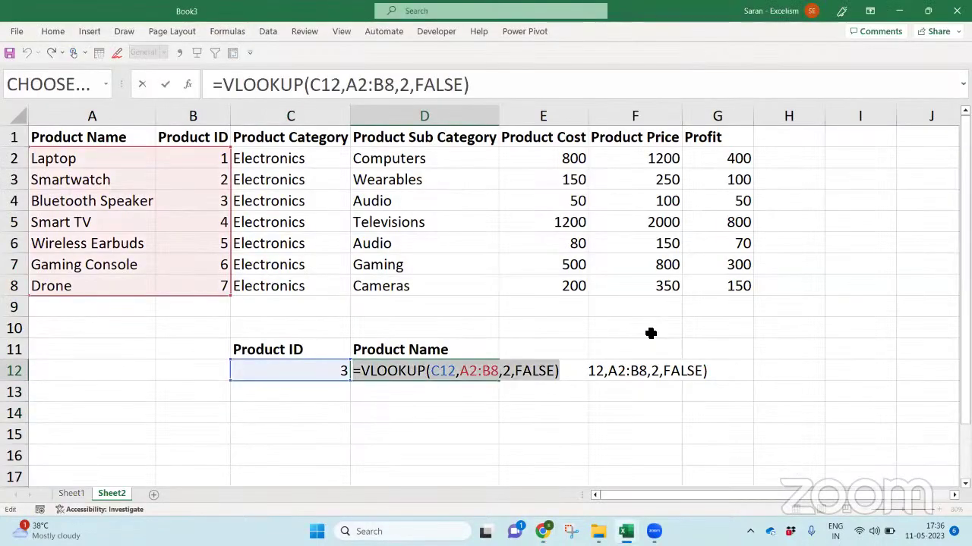
{"action": "key", "text": "ctrl+a"}
{"action": "key", "text": "ctrl+v"}
{"action": "key", "text": "Return"}
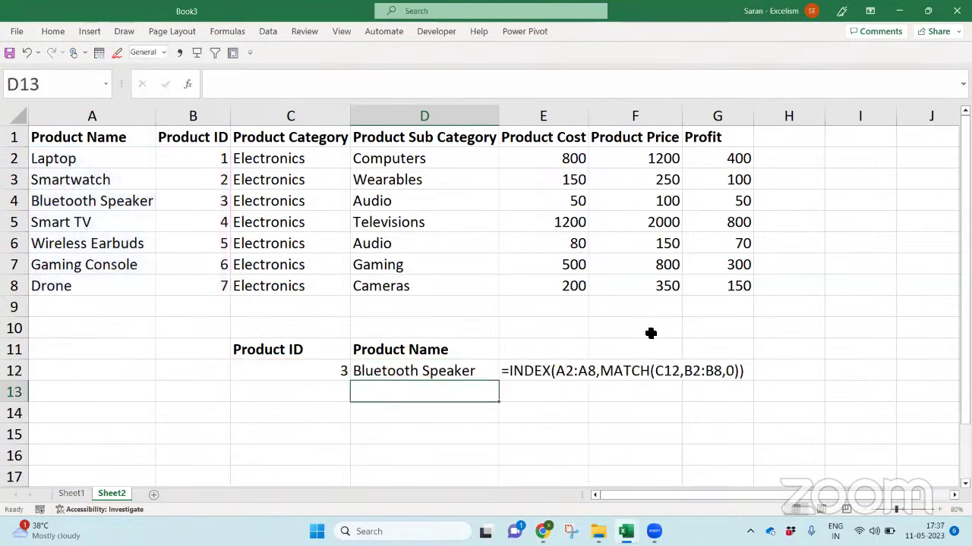
{"action": "key", "text": "Up"}
Test the lookup by choosing product IDs 5 and 6 from C12's dropdown
{"action": "key", "text": "Left"}
{"action": "key", "text": "alt+Down"}
{"action": "key", "text": "Down"}
{"action": "key", "text": "Down"}
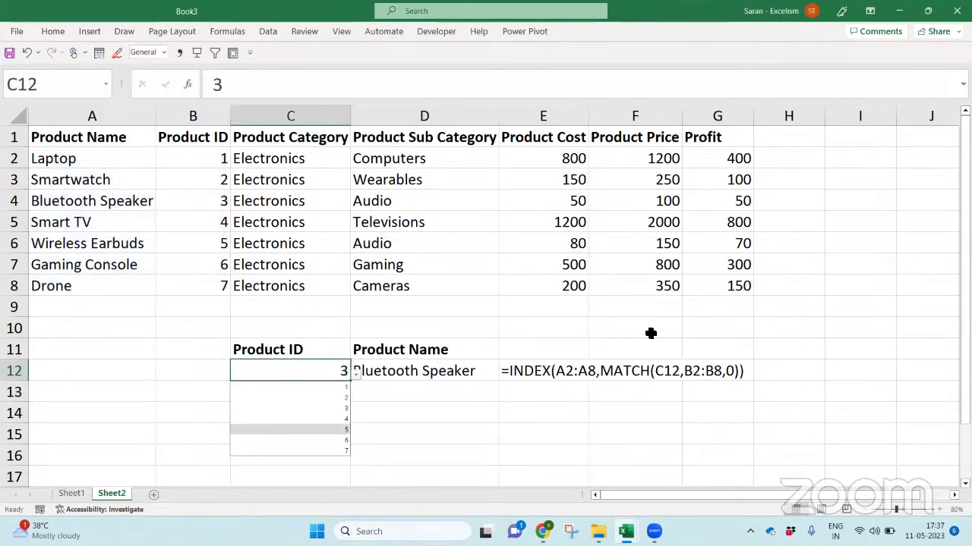
{"action": "key", "text": "Return"}
{"action": "key", "text": "alt+Down"}
{"action": "key", "text": "Down"}
{"action": "key", "text": "Return"}
{"action": "key", "text": "alt+Tab"}
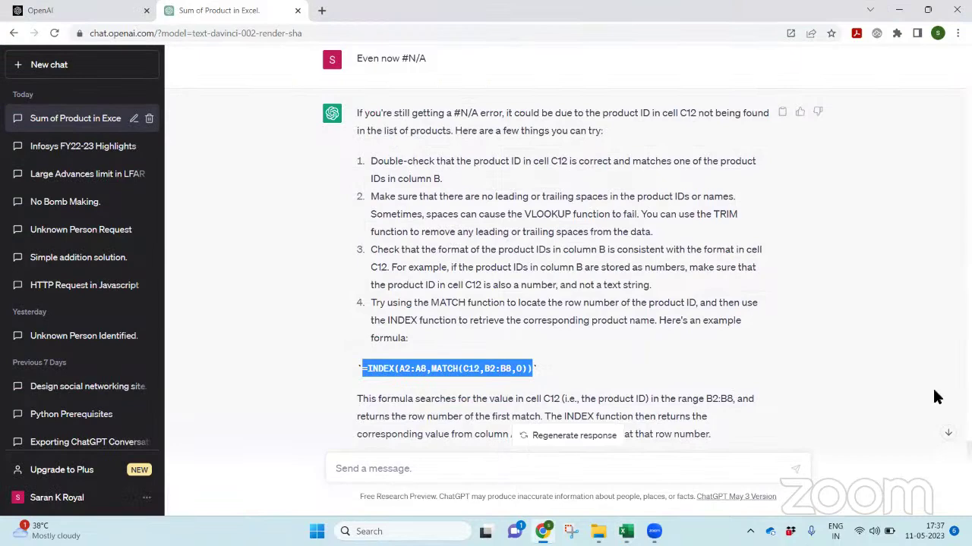
Ask ChatGPT 'Can you try using XLOOKUP()' and review its =XLOOKUP(C12,B2:B8,A2:A8,"",0) answer
{"action": "scroll", "coordinate": [650, 480], "scroll_direction": "down", "scroll_amount": 2}
{"action": "left_click", "coordinate": [649, 480]}
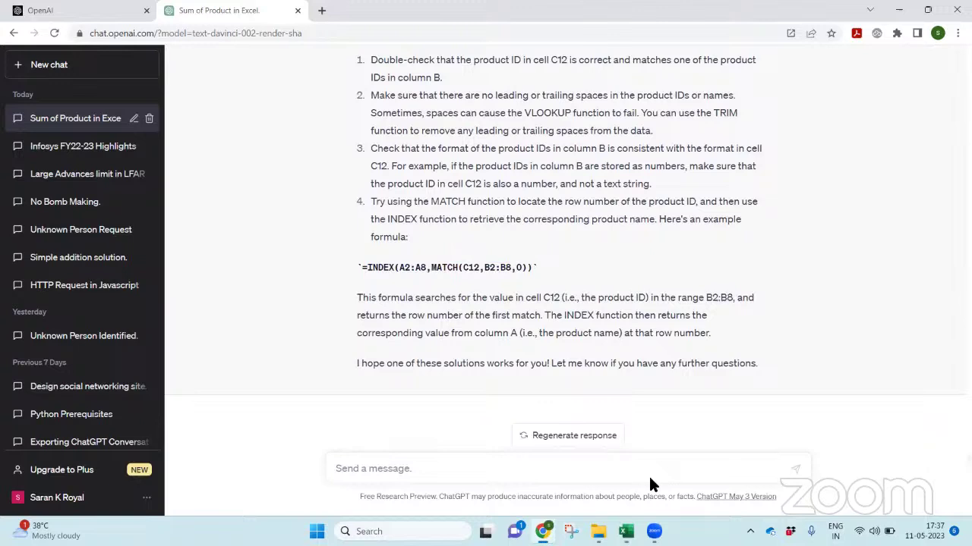
{"action": "left_click", "coordinate": [622, 473]}
{"action": "type", "text": "What is the"}
{"action": "key", "text": "BackSpace"}
{"action": "key", "text": "BackSpace"}
{"action": "key", "text": "BackSpace"}
{"action": "key", "text": "BackSpace"}
{"action": "key", "text": "BackSpace"}
{"action": "key", "text": "BackSpace"}
{"action": "key", "text": "BackSpace"}
{"action": "key", "text": "BackSpace"}
{"action": "key", "text": "BackSpace"}
{"action": "key", "text": "BackSpace"}
{"action": "key", "text": "BackSpace"}
{"action": "key", "text": "BackSpace"}
{"action": "type", "text": "Can you try using "}
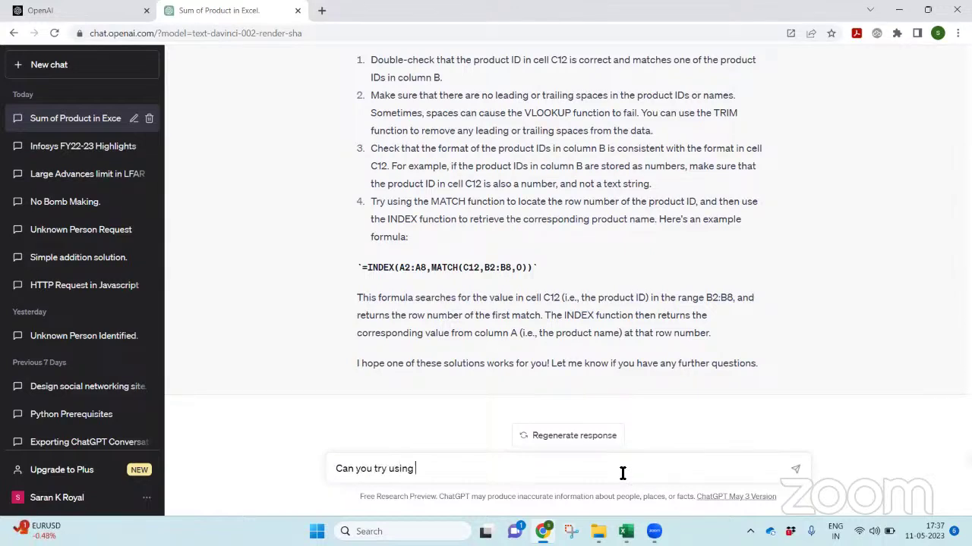
{"action": "type", "text": "XLOOKUP()"}
{"action": "key", "text": "shift+Return"}
{"action": "key", "text": "BackSpace"}
{"action": "left_click", "coordinate": [795, 469]}
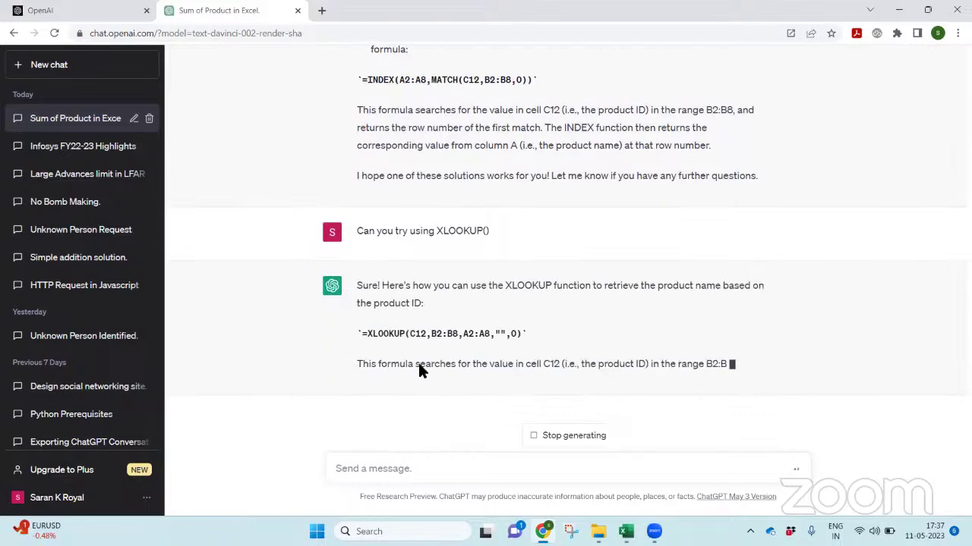
{"action": "left_click_drag", "start_coordinate": [361, 316], "coordinate": [523, 251]}
{"action": "left_click", "coordinate": [529, 258]}
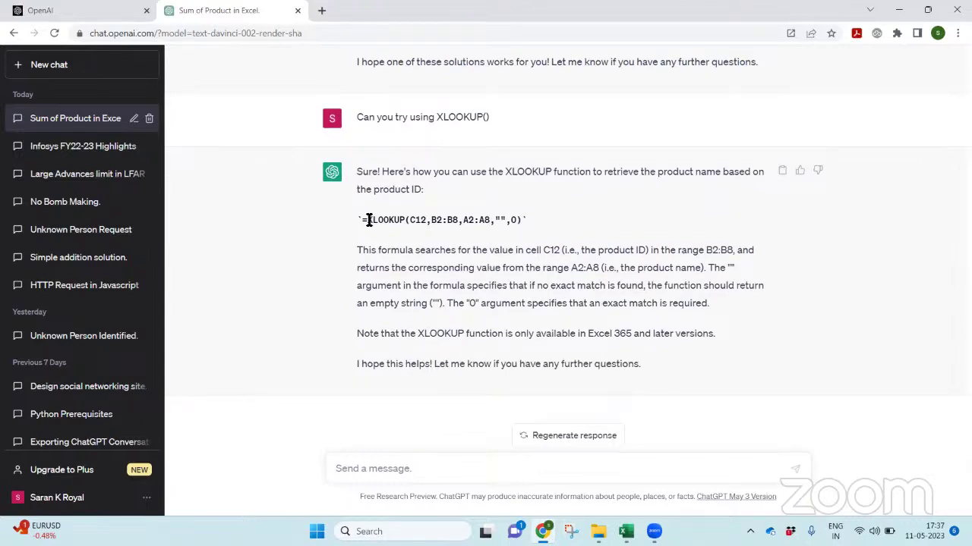
Select the =XLOOKUP(C12,B2:B8,A2:A8,"",0) code line in the reply
{"action": "left_click_drag", "start_coordinate": [362, 220], "coordinate": [523, 220]}
{"action": "key", "text": "ctrl+c"}
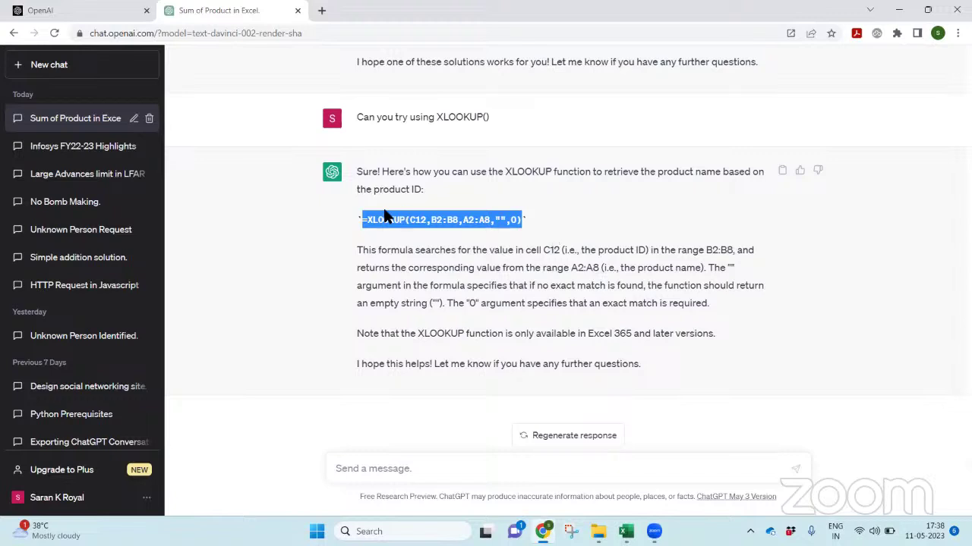
{"action": "left_click_drag", "start_coordinate": [384, 219], "coordinate": [520, 219]}
Paste the XLOOKUP formula into D13 of the Book3 workbook
{"action": "key", "text": "alt+Tab"}
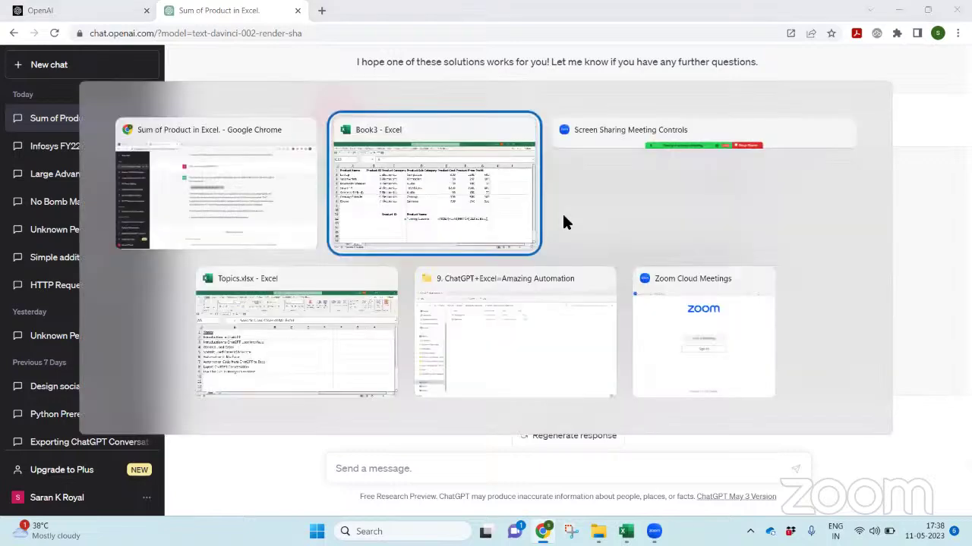
{"action": "key", "text": "alt+Tab"}
{"action": "key", "text": "alt+Tab"}
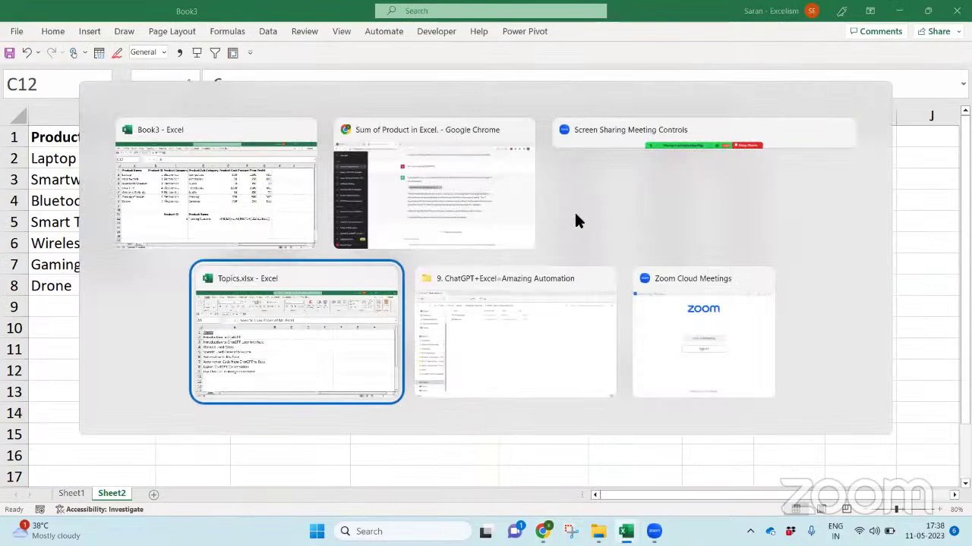
{"action": "key", "text": "alt+Tab"}
{"action": "key", "text": "alt+Tab"}
{"action": "key", "text": "alt+Tab"}
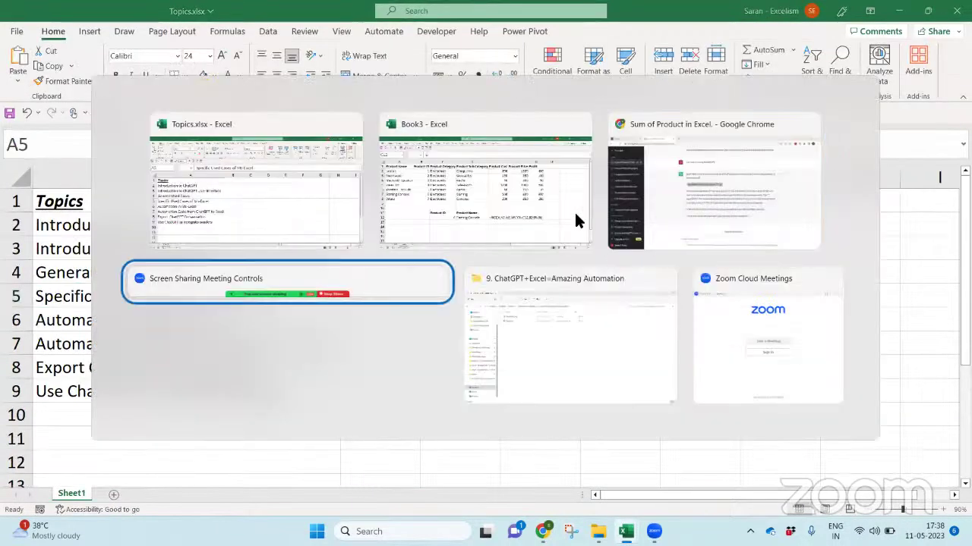
{"action": "key", "text": "alt+shift+Tab"}
{"action": "key", "text": "alt+Tab"}
{"action": "key", "text": "alt+Tab"}
{"action": "key", "text": "alt+Tab"}
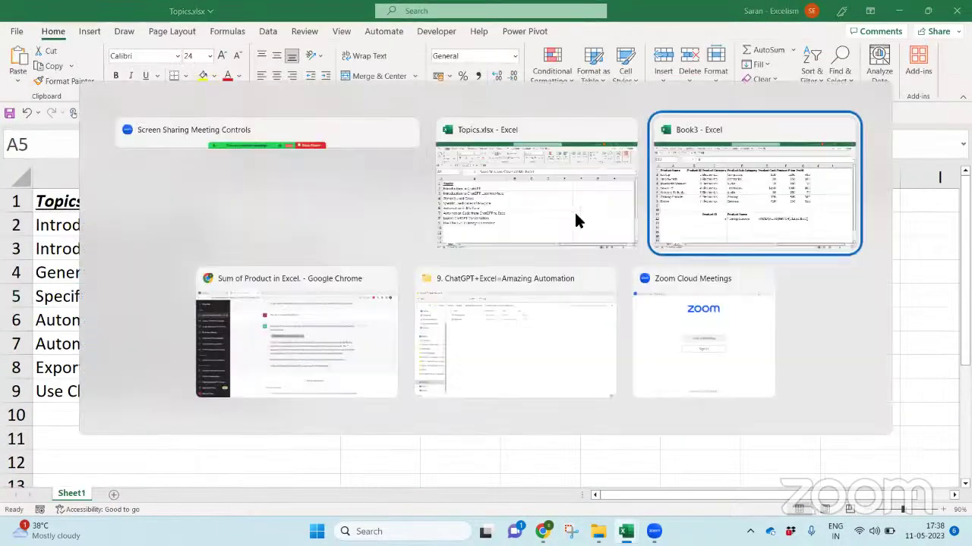
{"action": "key", "text": "alt+Tab"}
{"action": "key", "text": "alt+shift+Tab"}
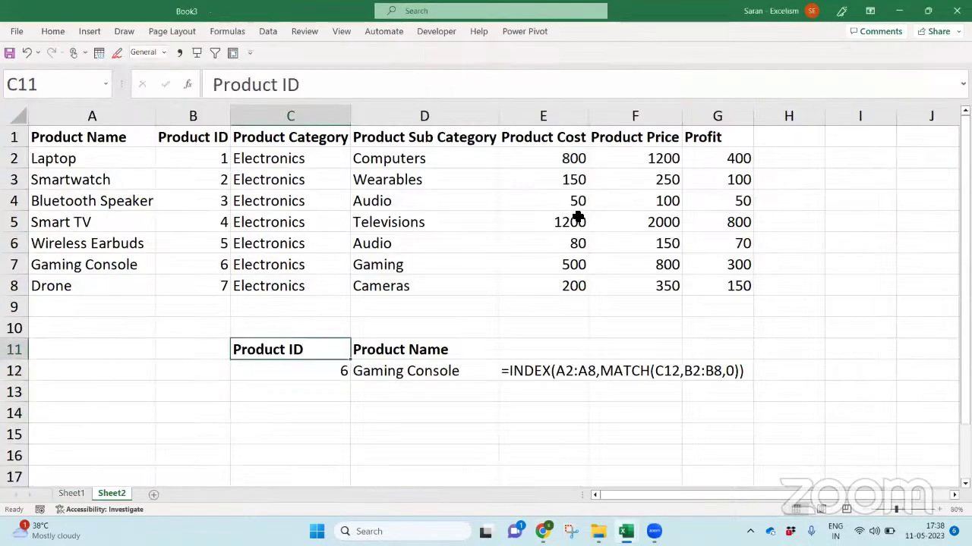
{"action": "key", "text": "Right"}
{"action": "key", "text": "Up"}
{"action": "key", "text": "Up"}
{"action": "key", "text": "Up"}
{"action": "key", "text": "Down"}
{"action": "key", "text": "Down"}
{"action": "key", "text": "Down"}
{"action": "key", "text": "Down"}
{"action": "key", "text": "Down"}
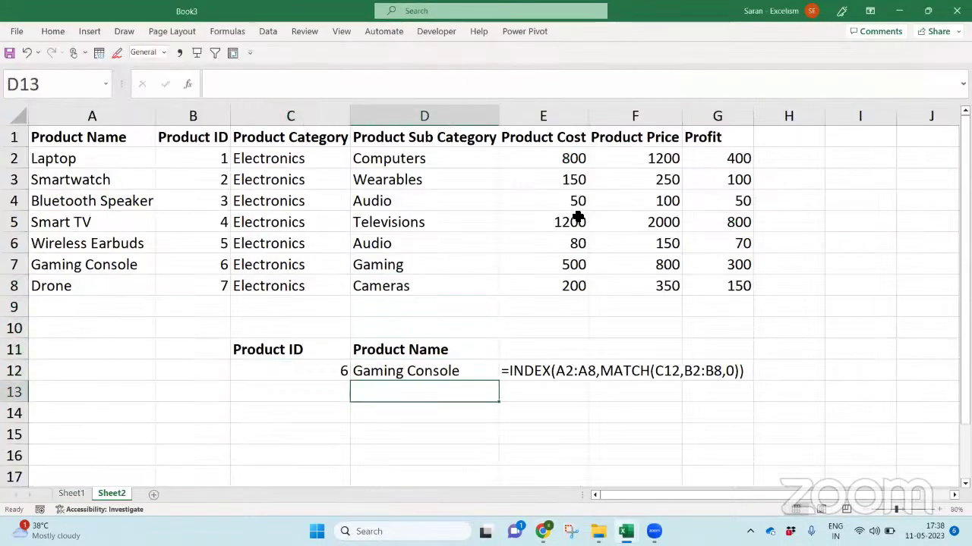
{"action": "key", "text": "ctrl+v"}
{"action": "key", "text": "Return"}
{"action": "key", "text": "Up"}
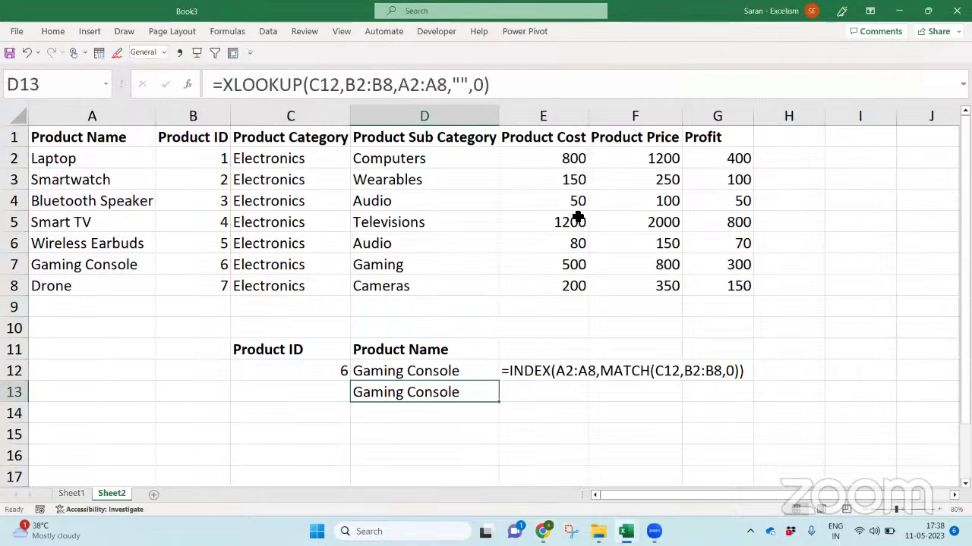
Copy the formula-text cell E12 into E13 to display the XLOOKUP formula
{"action": "key", "text": "Right"}
{"action": "key", "text": "Up"}
{"action": "key", "text": "ctrl+c"}
{"action": "key", "text": "Down"}
{"action": "key", "text": "Return"}
Choose product ID 4 in C12 so both lookups show Smart TV
{"action": "key", "text": "Left"}
{"action": "key", "text": "Left"}
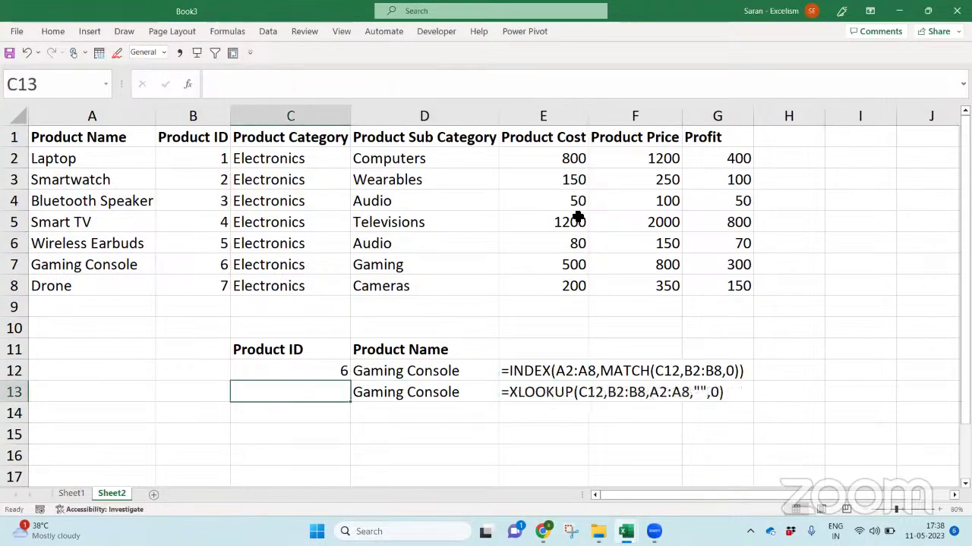
{"action": "key", "text": "Up"}
{"action": "key", "text": "alt+Down"}
{"action": "key", "text": "Up"}
{"action": "key", "text": "Up"}
{"action": "key", "text": "Return"}
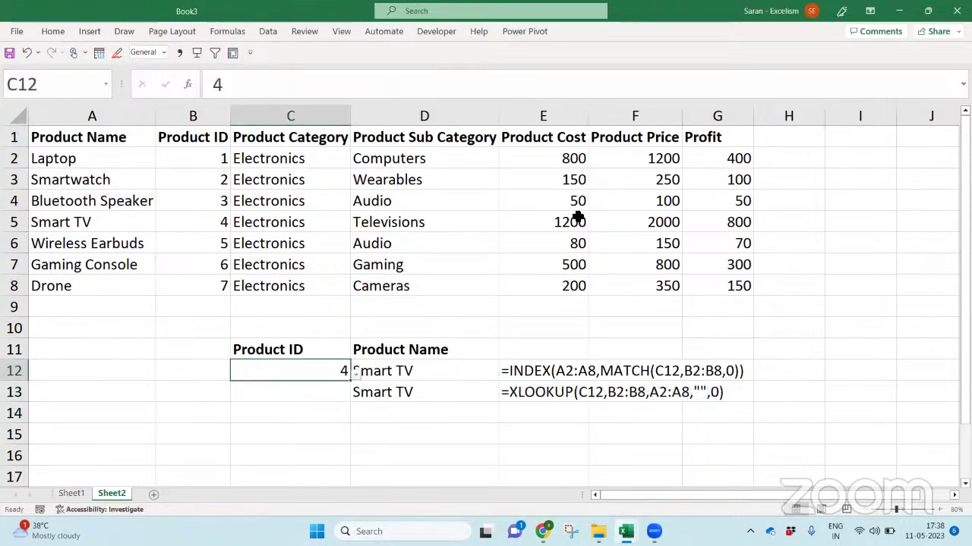
{"action": "key", "text": "alt+Tab"}
{"action": "key", "text": "alt+Tab"}
{"action": "key", "text": "alt+Tab"}
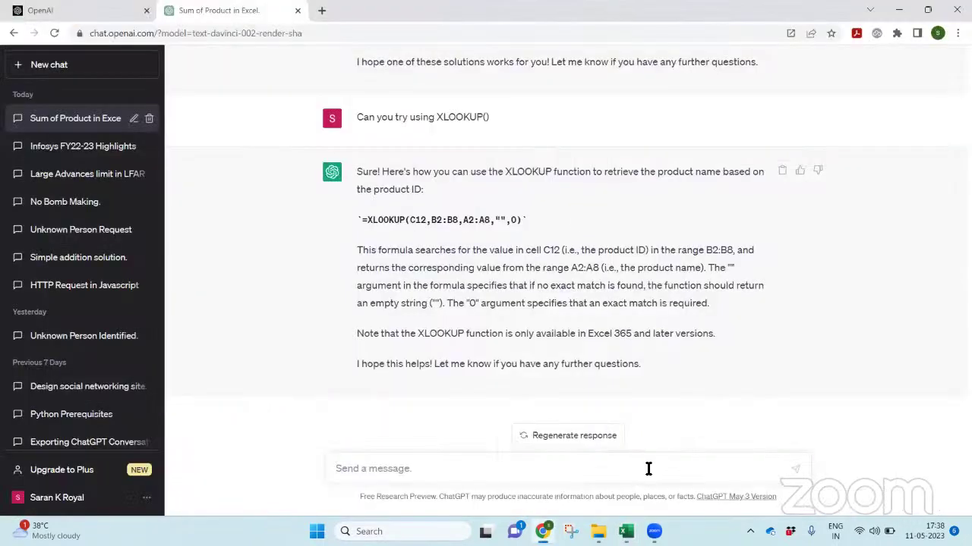
Ask ChatGPT why it didn't provide a simple XLOOKUP() function in the first instance
{"action": "left_click", "coordinate": [648, 469]}
{"action": "type", "text": "Then why you didn't pr"}
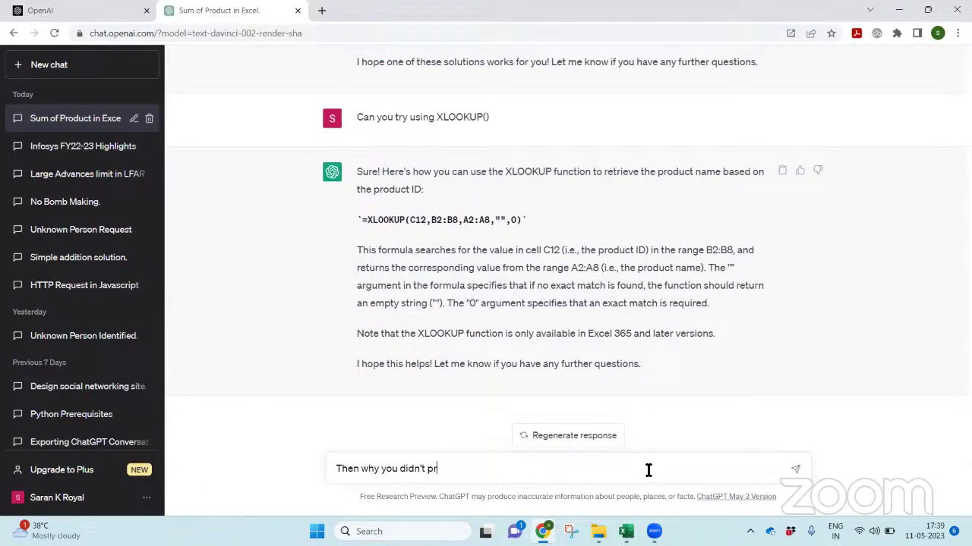
{"action": "type", "text": "ovide a simple function "}
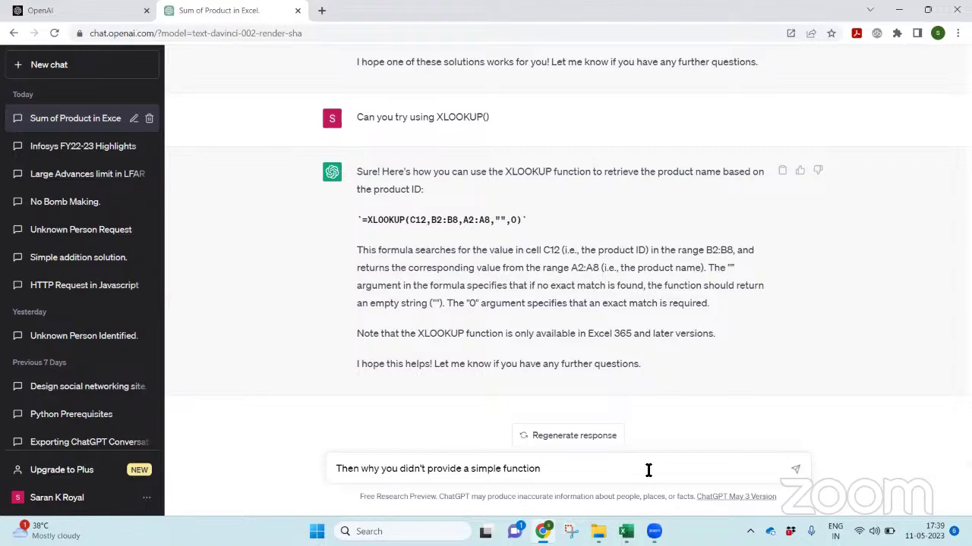
{"action": "type", "text": "using XLOOKUP()"}
{"action": "type", "text": "the first instance"}
{"action": "key", "text": "Return"}
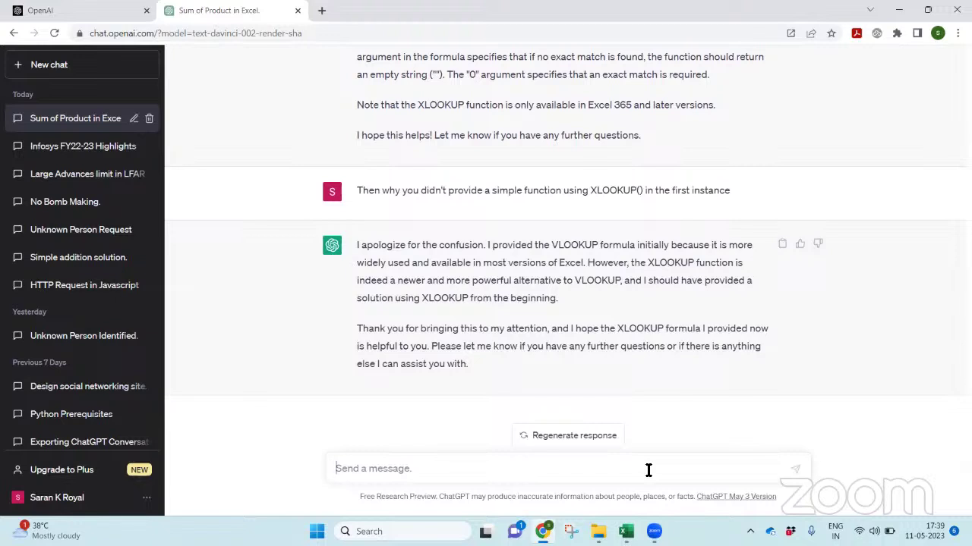
{"action": "type", "text": "You din"}
{"action": "type", "text": " a m"}
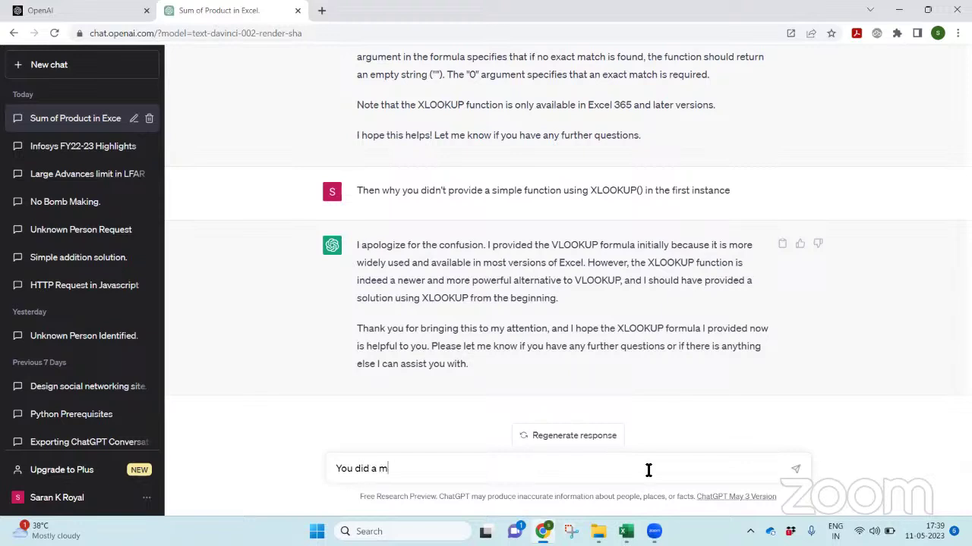
{"action": "type", "text": "istake. VLOOKUP always lo"}
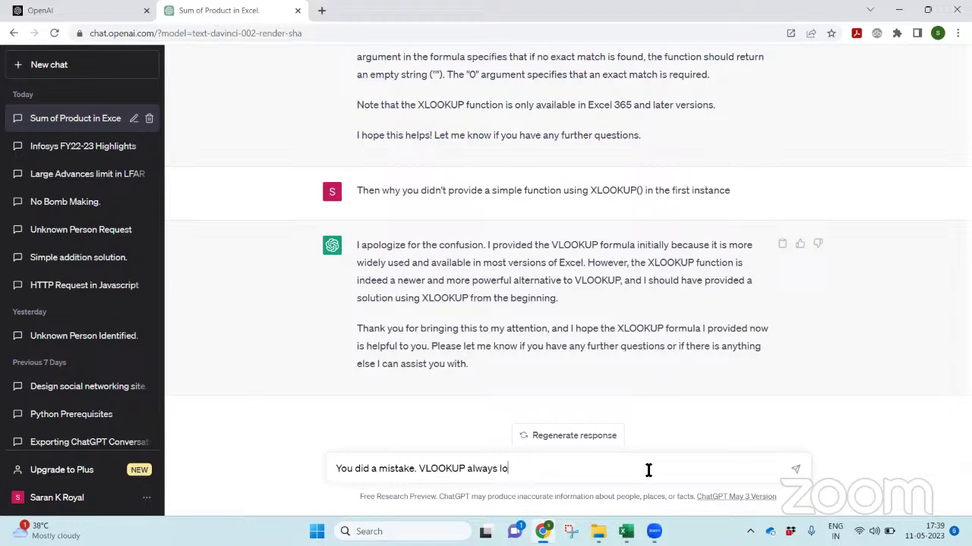
{"action": "type", "text": "oks for the value in the left "}
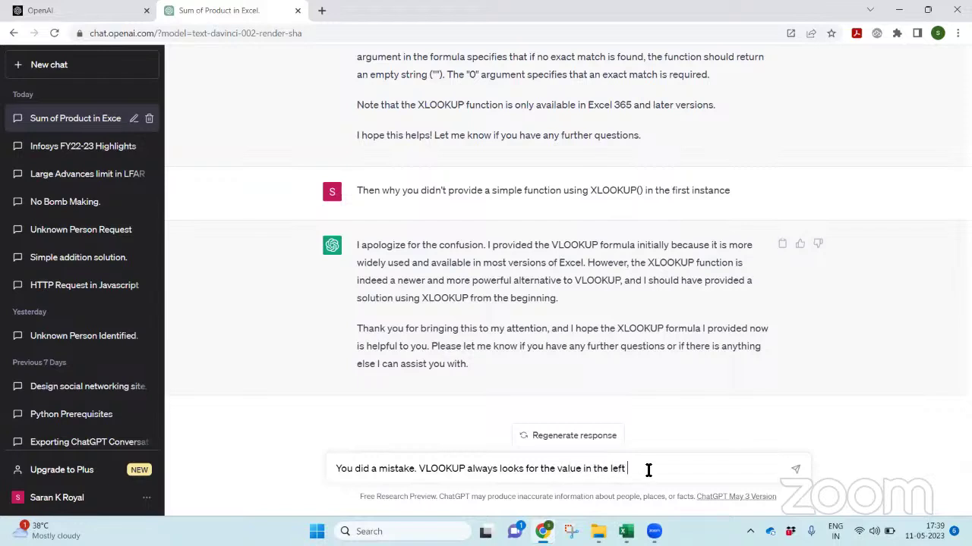
{"action": "type", "text": "most column of the table, however,"}
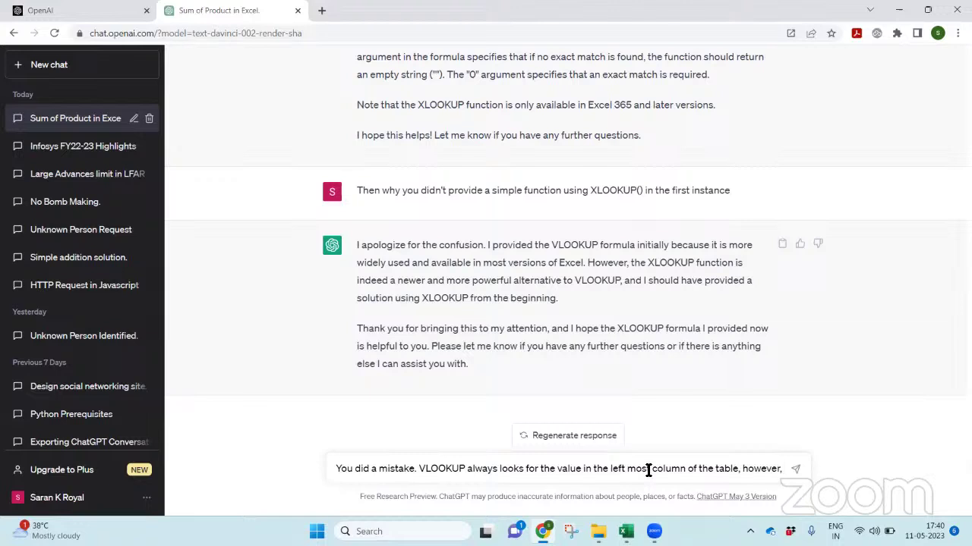
{"action": "type", "text": " the produc"}
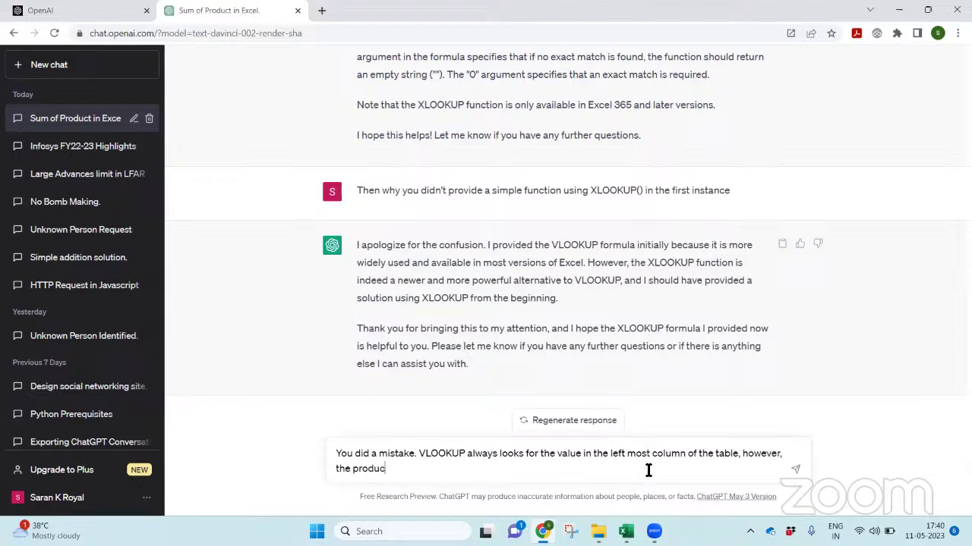
{"action": "type", "text": "t ID i was looking for is in the left mo"}
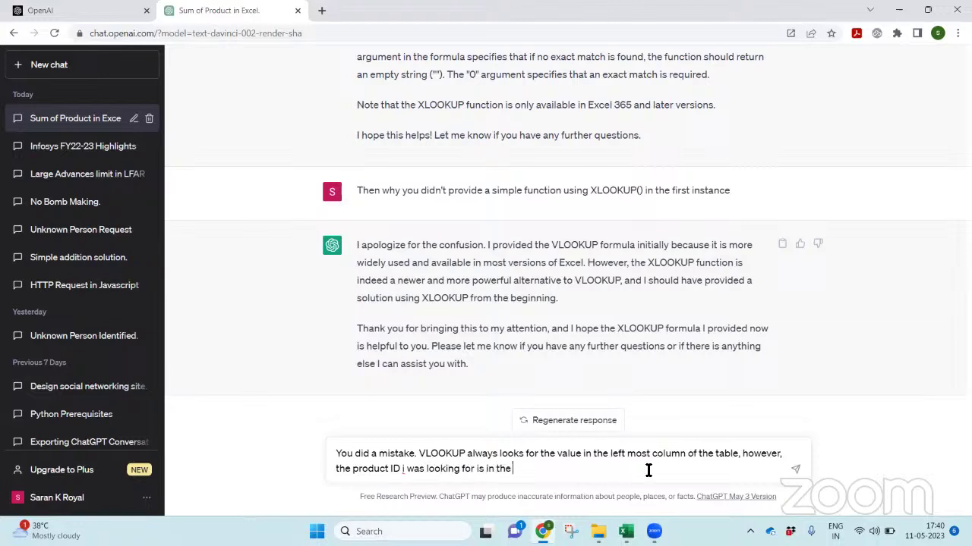
Tell ChatGPT VLOOKUP gave #N/A because the value isn't in the leftmost column
{"action": "key", "text": "BackSpace"}
{"action": "key", "text": "BackSpace"}
{"action": "key", "text": "BackSpace"}
{"action": "key", "text": "BackSpace"}
{"action": "key", "text": "BackSpace"}
{"action": "key", "text": "BackSpace"}
{"action": "key", "text": "BackSpace"}
{"action": "key", "text": "BackSpace"}
{"action": "key", "text": "BackSpace"}
{"action": "key", "text": "BackSpace"}
{"action": "key", "text": "BackSpace"}
{"action": "key", "text": "BackSpace"}
{"action": "key", "text": "BackSpace"}
{"action": "key", "text": "BackSpace"}
{"action": "type", "text": "not in the left most colun"}
{"action": "key", "text": "BackSpace"}
{"action": "type", "text": "m"}
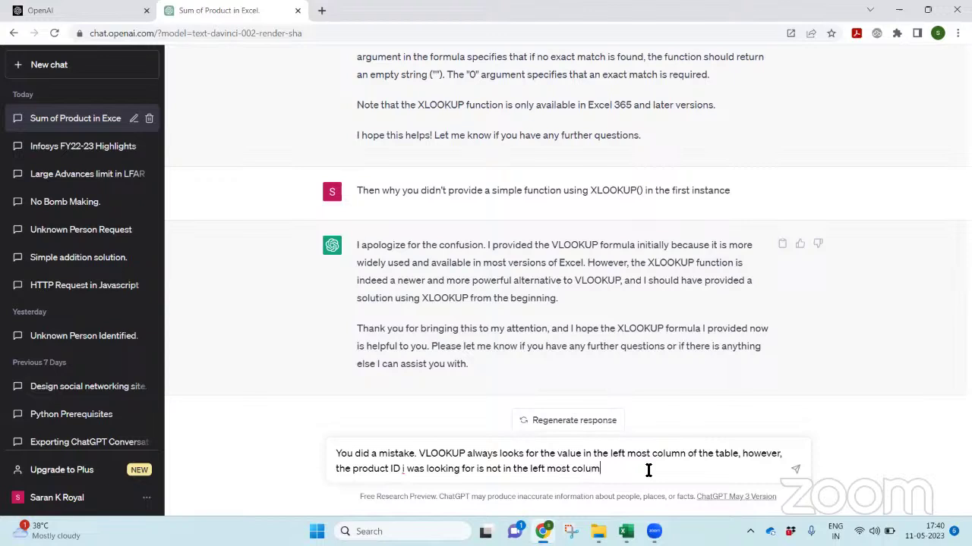
{"action": "type", "text": "n. That is the reason it have"}
{"action": "key", "text": "BackSpace"}
{"action": "key", "text": "BackSpace"}
{"action": "type", "text": "s provided "}
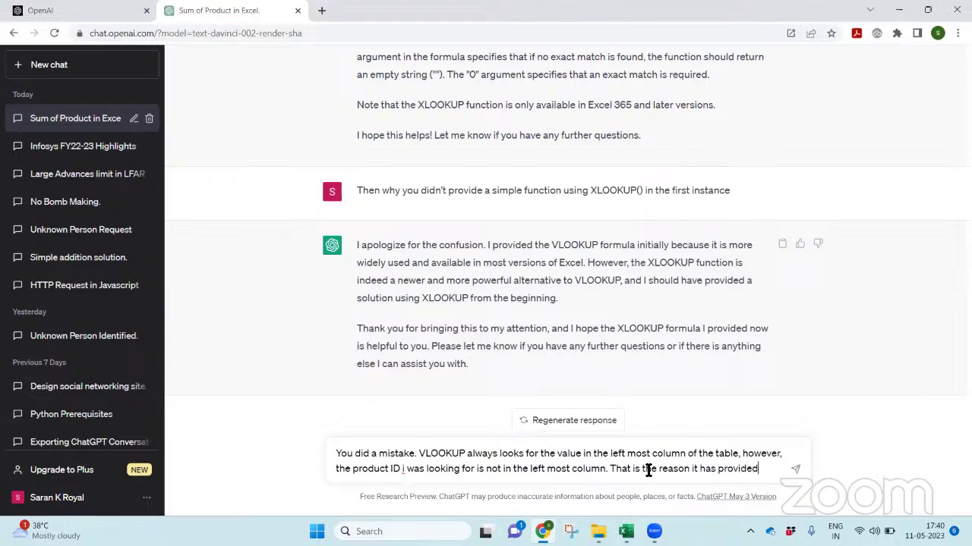
{"action": "type", "text": "#N/A error"}
{"action": "key", "text": "Return"}
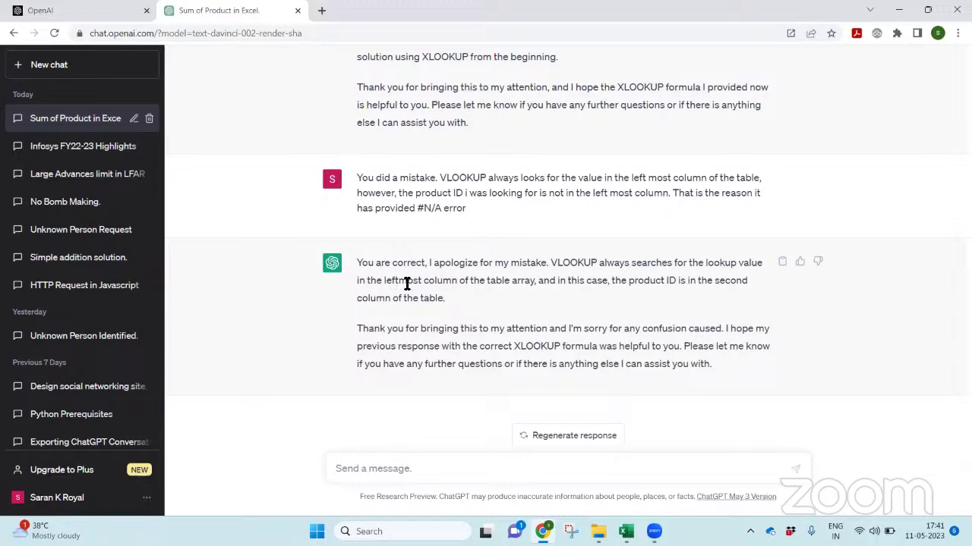
Ask ChatGPT 'Can you tell me any other limitations of VLOOKUP Function' and review its fifth point
{"action": "type", "text": "Can you tell me an"}
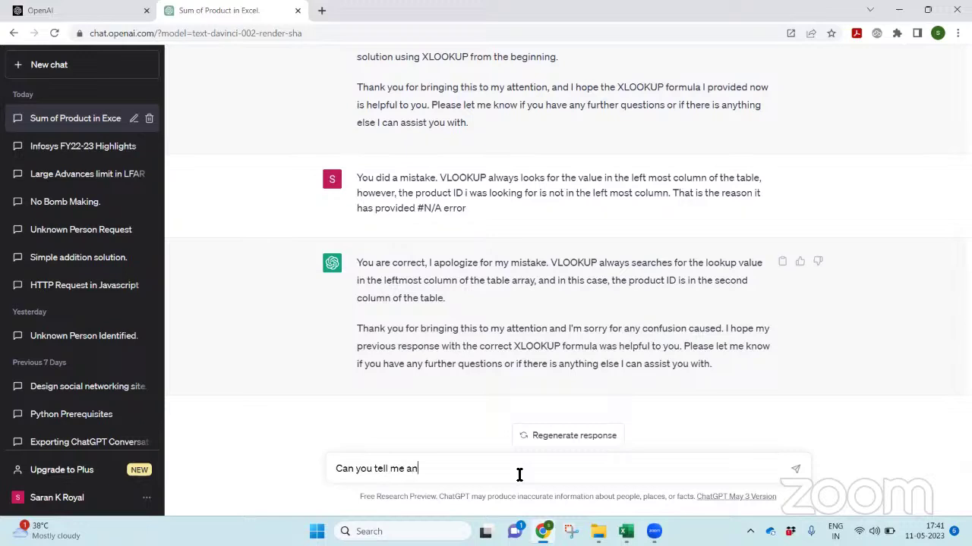
{"action": "type", "text": "y other limitations of VLOOKUP Function"}
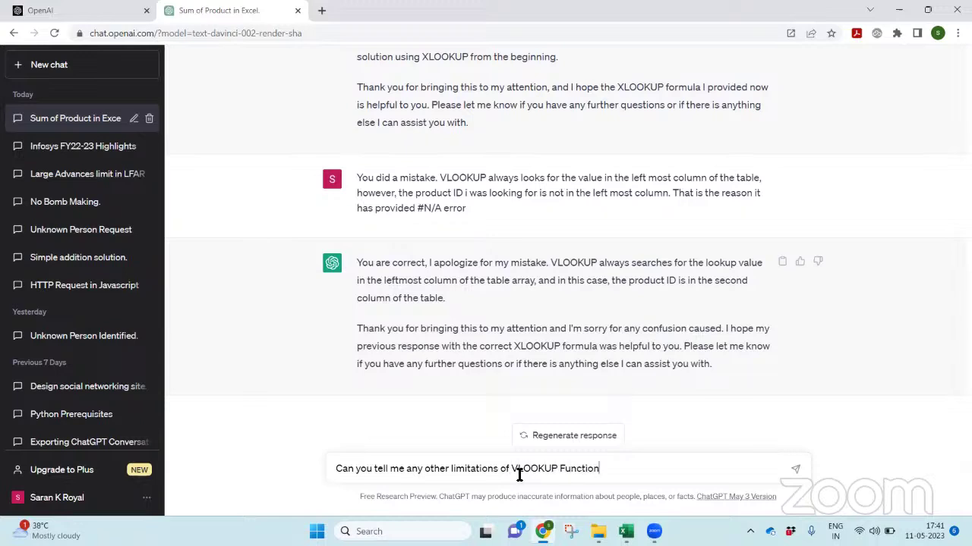
{"action": "key", "text": "Return"}
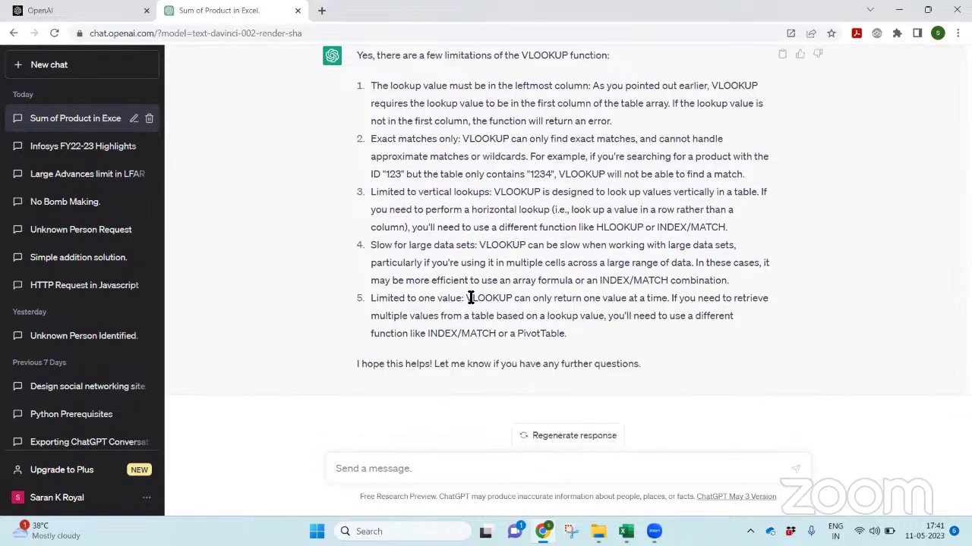
{"action": "left_click_drag", "start_coordinate": [466, 297], "coordinate": [606, 320]}
{"action": "left_click", "coordinate": [672, 299]}
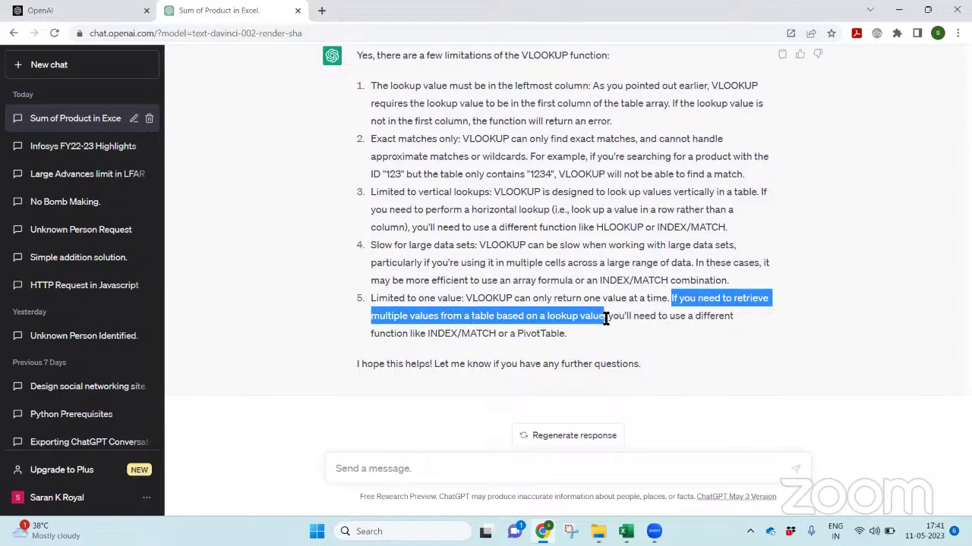
{"action": "left_click", "coordinate": [605, 319]}
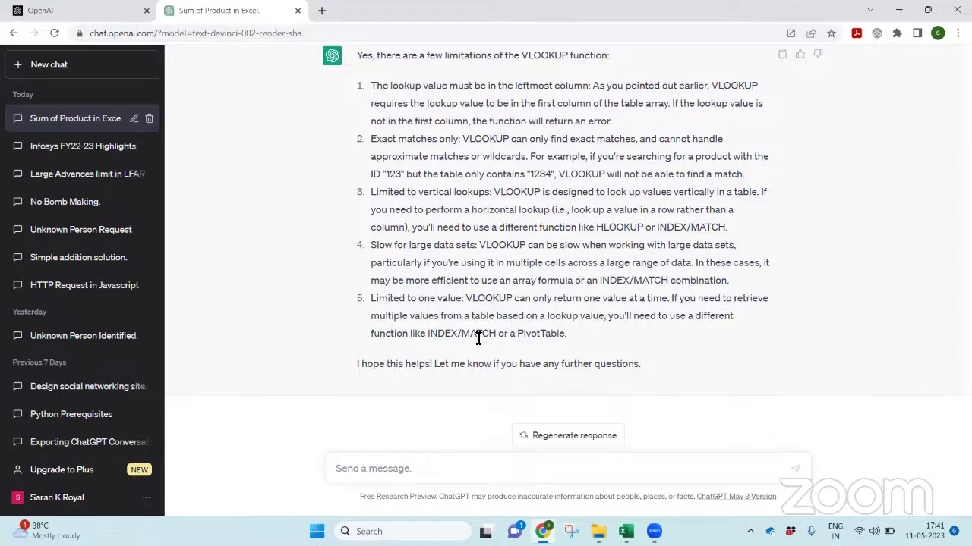
Tell ChatGPT that VLOOKUP only finds the first value in the lookup array, not the second
{"action": "left_click", "coordinate": [463, 468]}
{"action": "type", "text": "I know that another limi"}
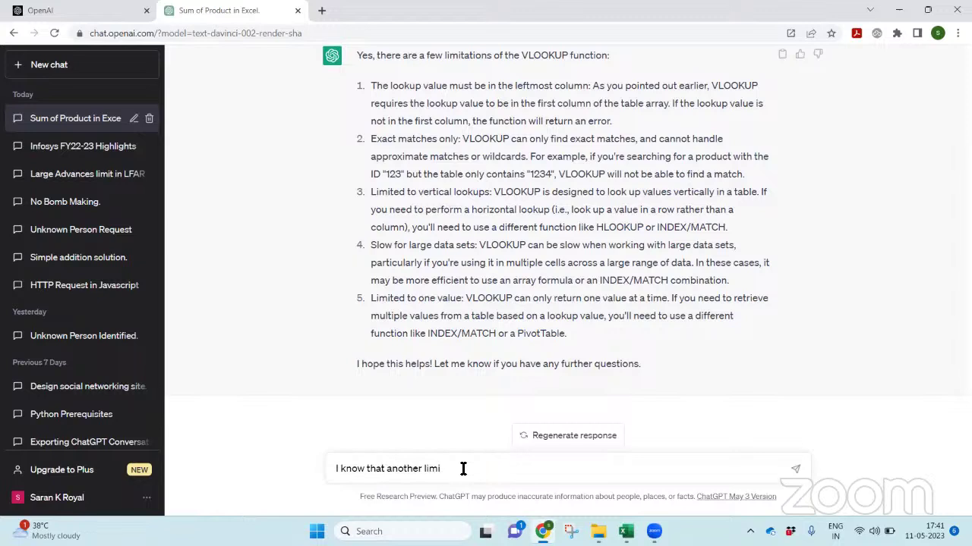
{"action": "type", "text": "tation is Vlookup always looks the firs"}
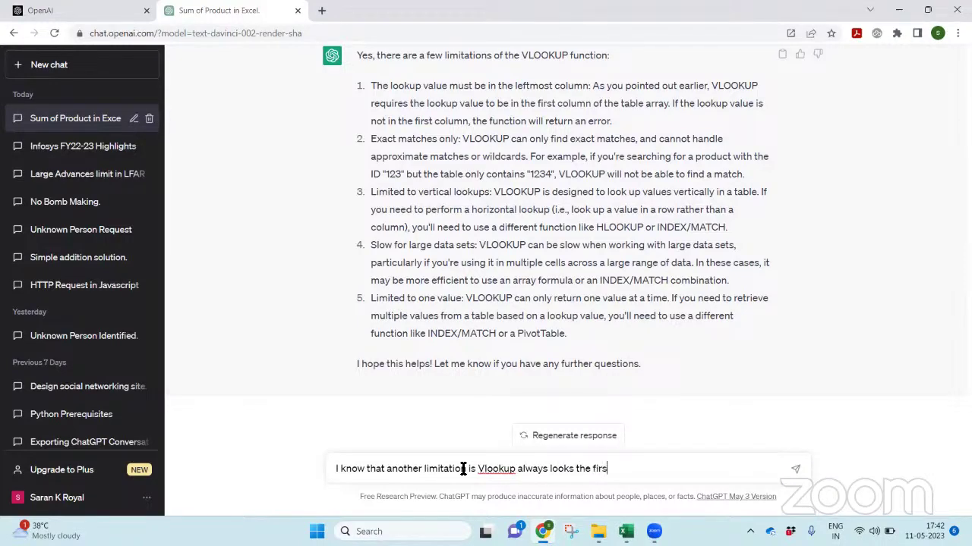
{"action": "type", "text": "t value in the look"}
{"action": "type", "text": "ray but n"}
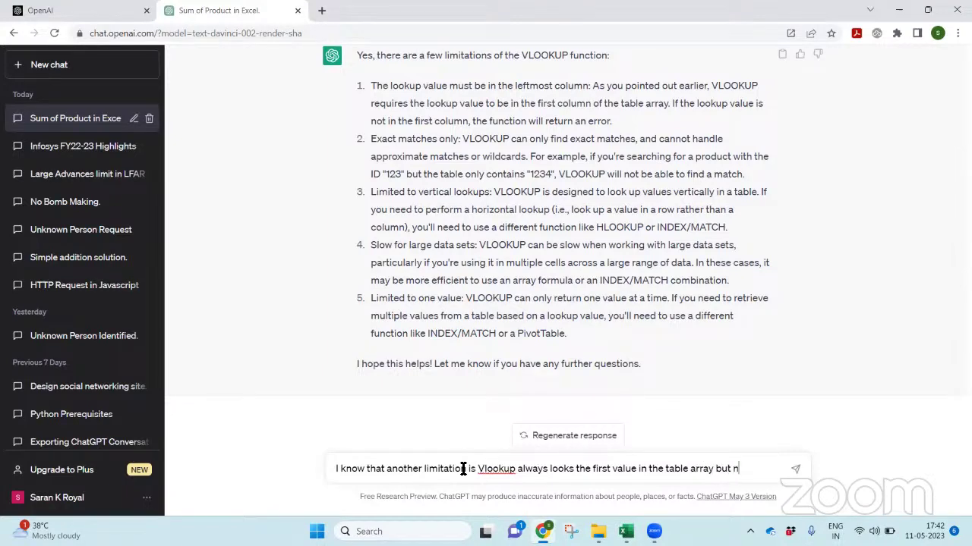
{"action": "type", "text": "ot lookup second time"}
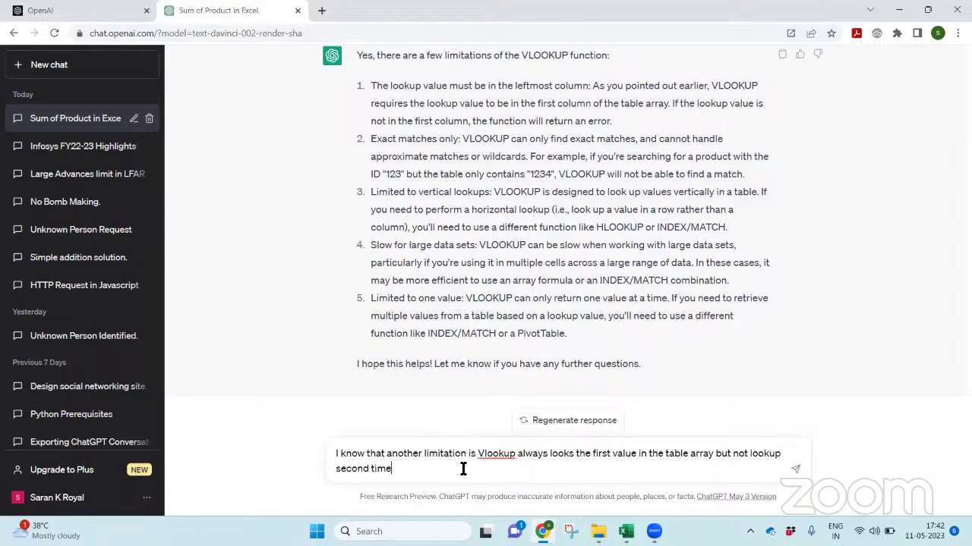
{"action": "type", "text": "e value"}
{"action": "key", "text": "Return"}
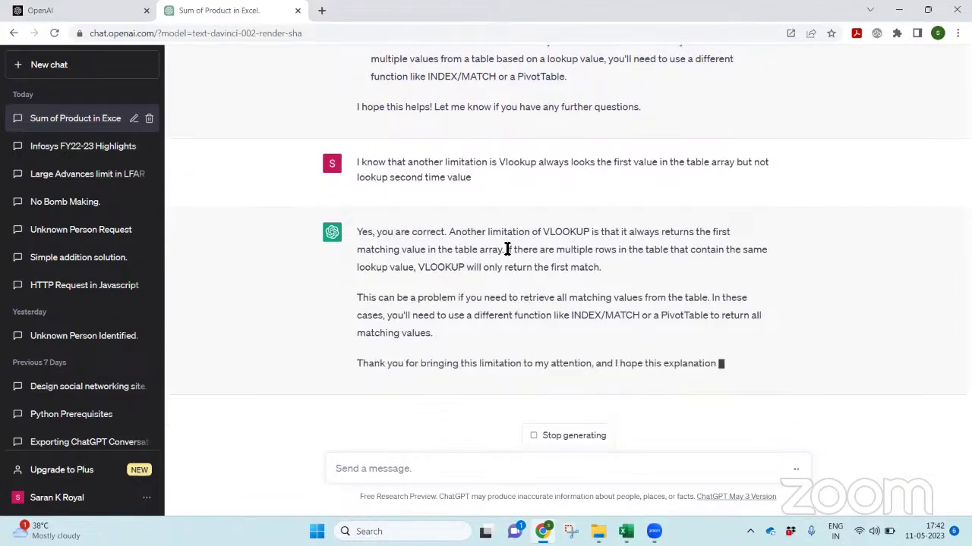
{"action": "left_click_drag", "start_coordinate": [507, 233], "coordinate": [610, 249]}
{"action": "left_click", "coordinate": [609, 249]}
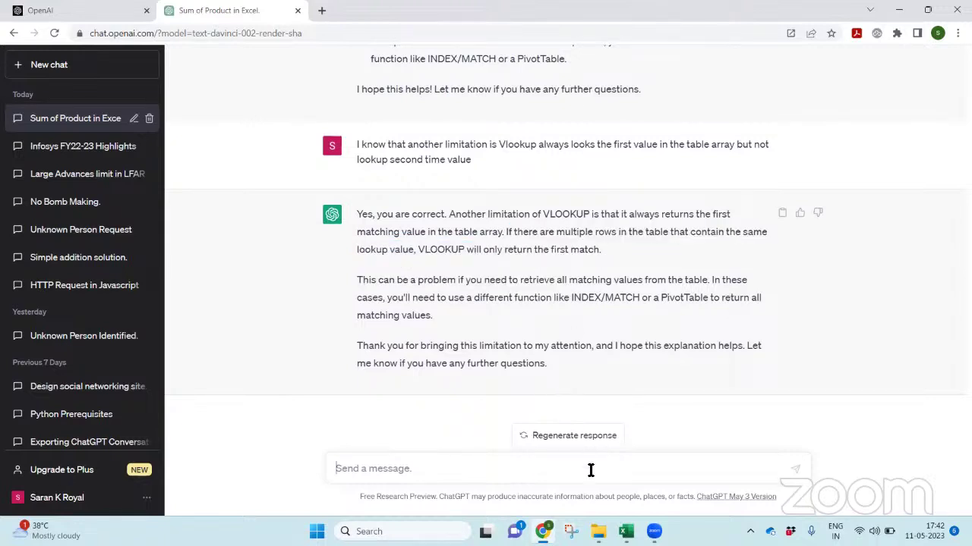
Ask ChatGPT for the correct formula to get the second appearance of a lookup value
{"action": "type", "text": "If that is th"}
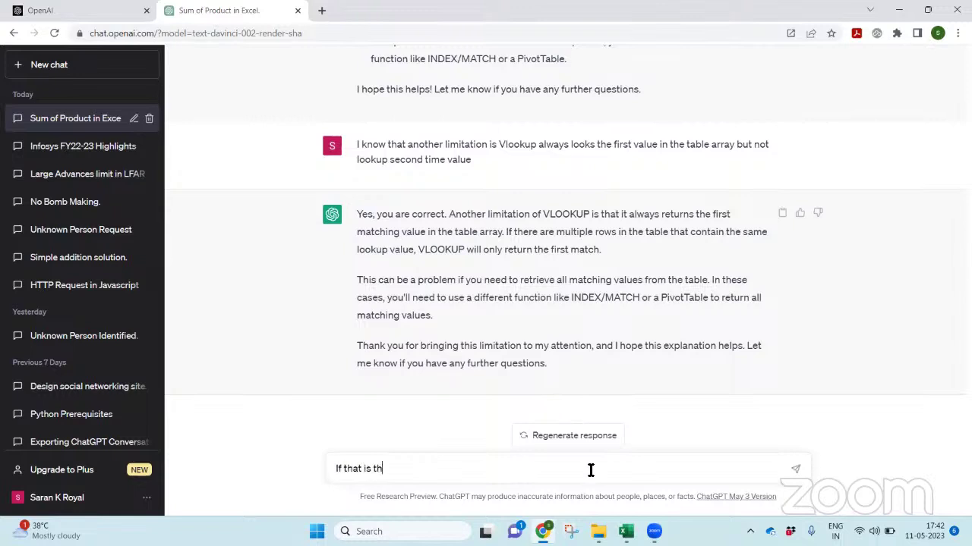
{"action": "type", "text": "e case, what is the correct"}
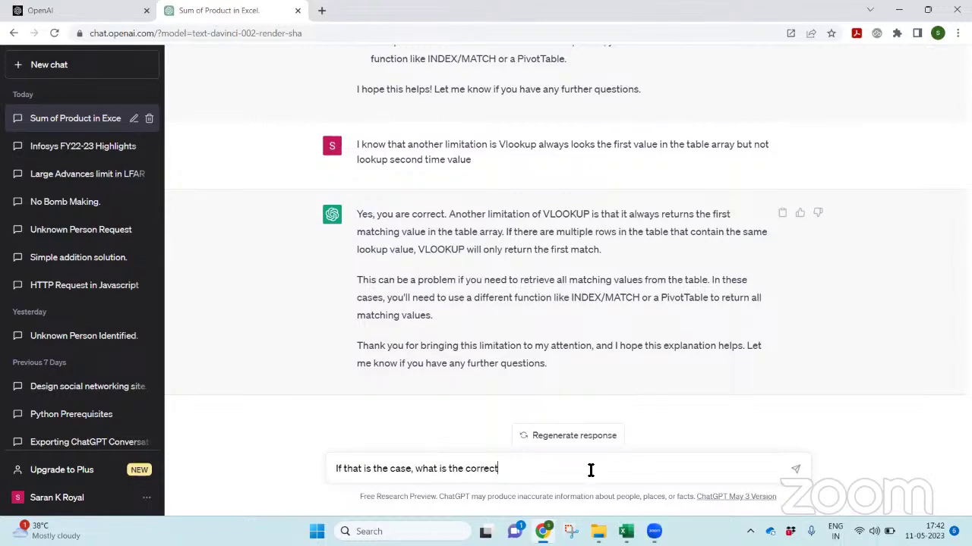
{"action": "type", "text": " formula to get the second appearing value"}
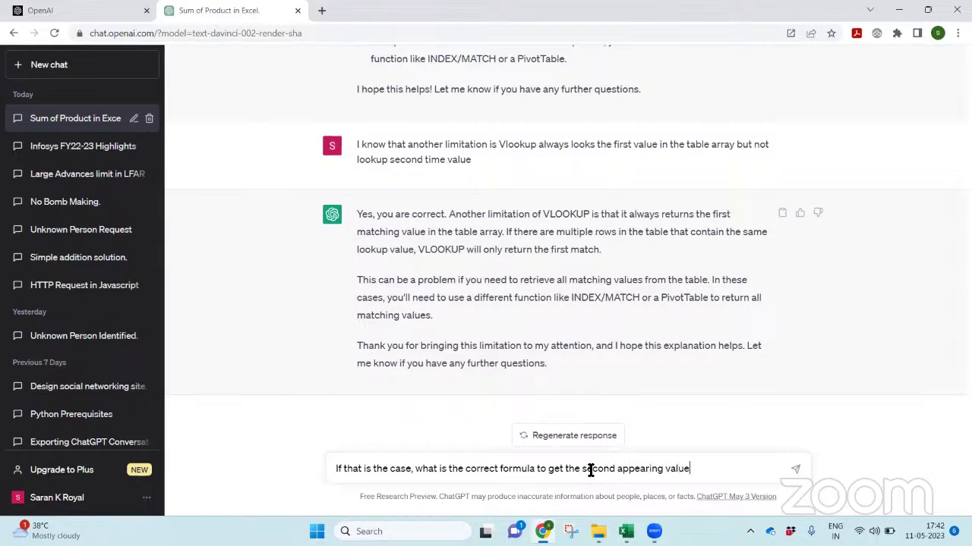
{"action": "key", "text": "Return"}
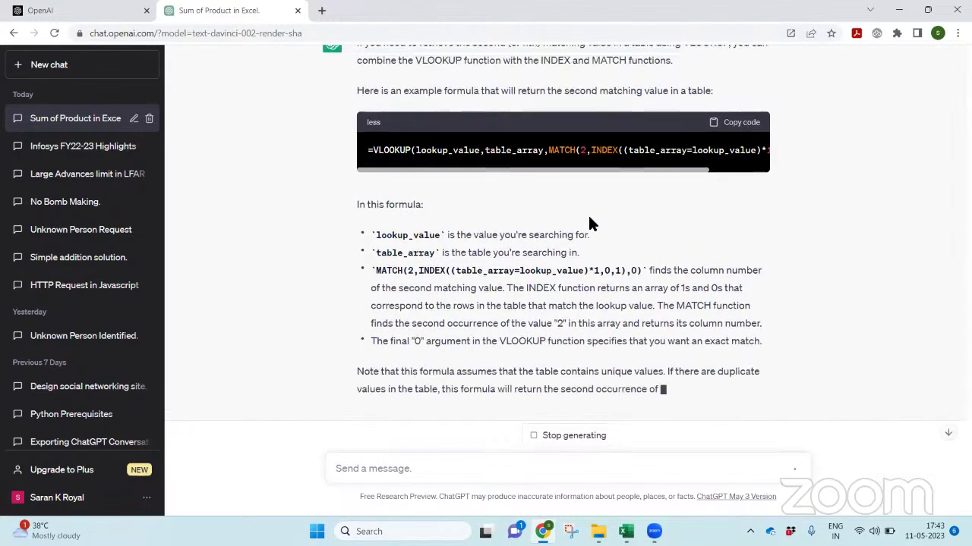
{"action": "scroll", "coordinate": [587, 220], "scroll_direction": "up", "scroll_amount": 1}
{"action": "scroll", "coordinate": [588, 214], "scroll_direction": "down", "scroll_amount": 2}
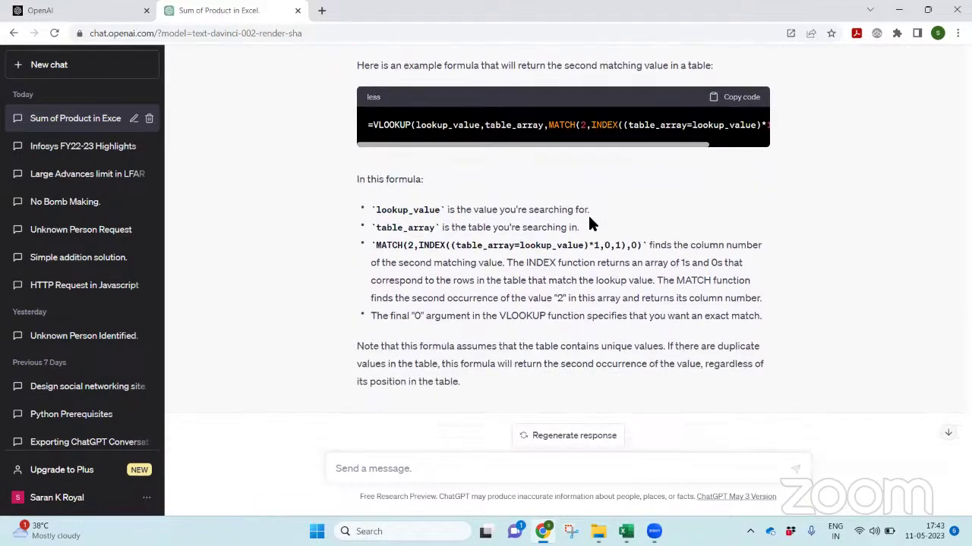
Copy ChatGPT's example second-match VLOOKUP formula using MATCH(2,INDEX(...)) and return to Excel
{"action": "mouse_move", "coordinate": [598, 150]}
{"action": "left_mouse_down"}
{"action": "mouse_move", "coordinate": [731, 155]}
{"action": "mouse_move", "coordinate": [521, 152]}
{"action": "mouse_move", "coordinate": [603, 151]}
{"action": "left_mouse_up"}
{"action": "left_click_drag", "start_coordinate": [378, 245], "coordinate": [633, 243]}
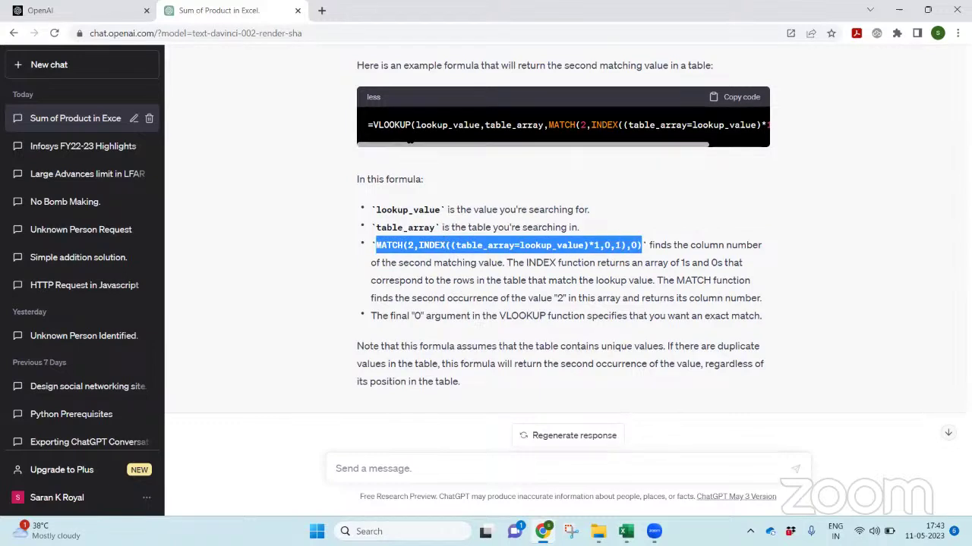
{"action": "left_click_drag", "start_coordinate": [374, 124], "coordinate": [794, 126]}
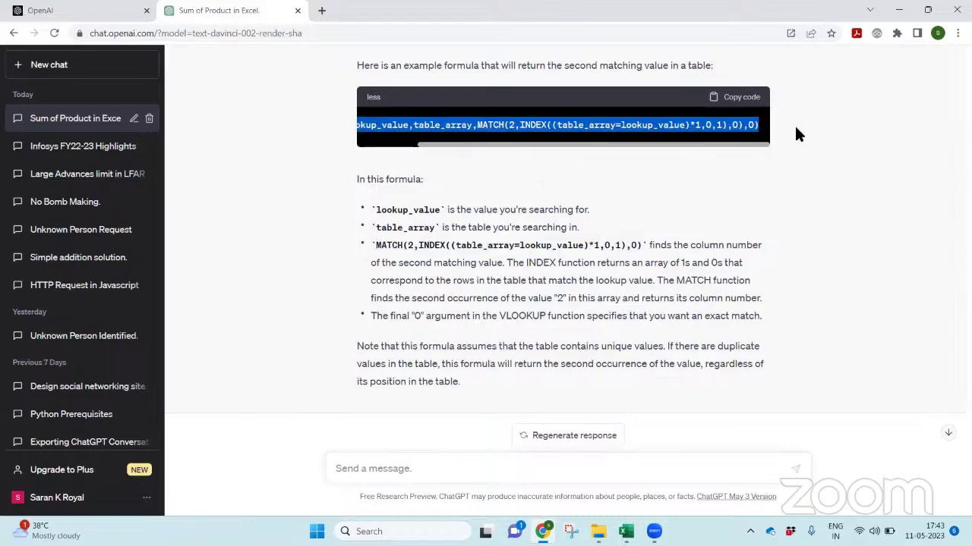
{"action": "left_click", "coordinate": [735, 99]}
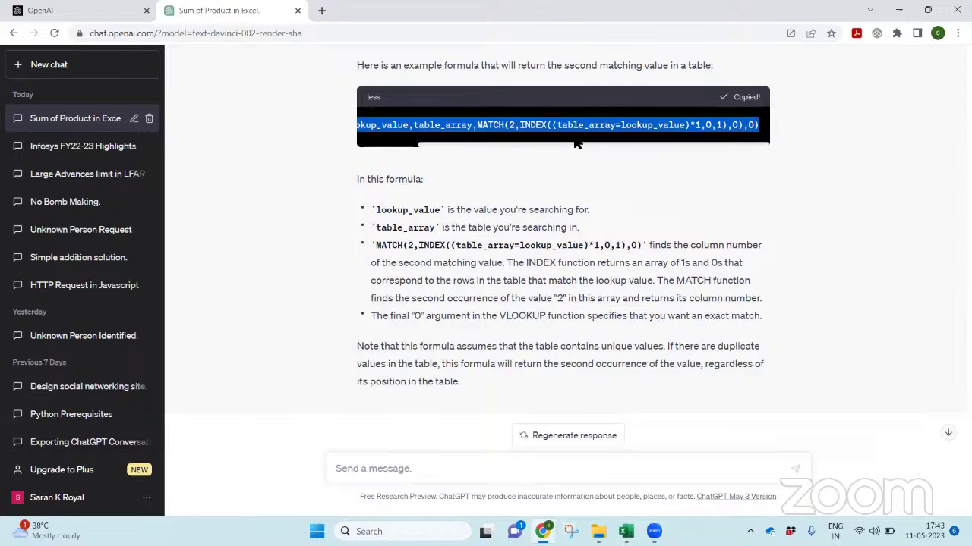
{"action": "key", "text": "alt+Tab"}
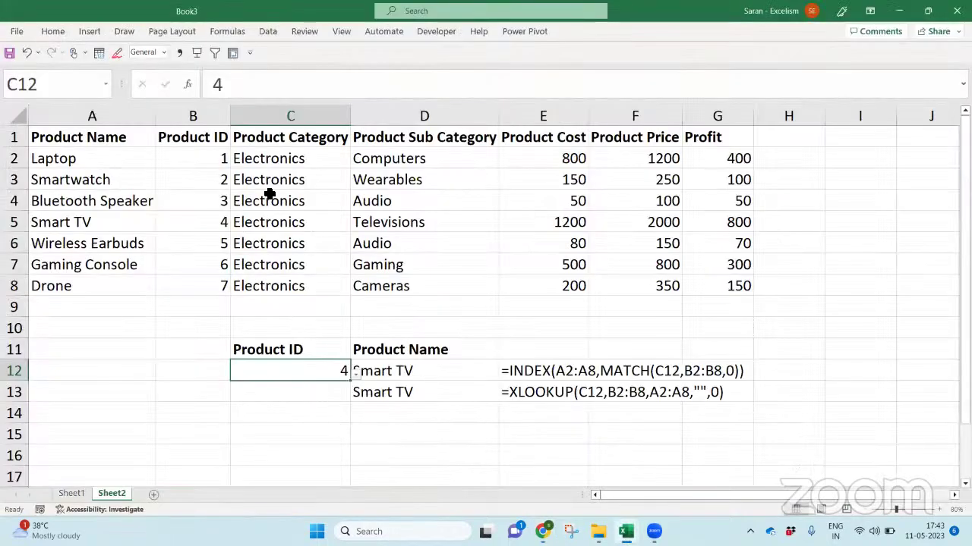
Change Wireless Earbuds' Product ID in B6 to 4, duplicating Smart TV's ID
{"action": "left_click", "coordinate": [212, 250]}
{"action": "type", "text": "4"}
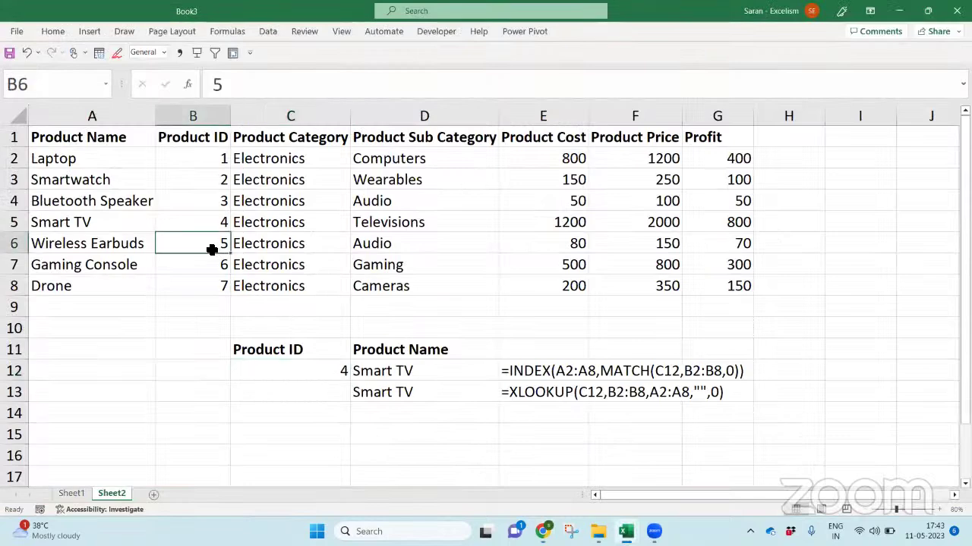
{"action": "key", "text": "Return"}
{"action": "key", "text": "Down"}
{"action": "key", "text": "Down"}
{"action": "key", "text": "Down"}
{"action": "key", "text": "Down"}
{"action": "key", "text": "Down"}
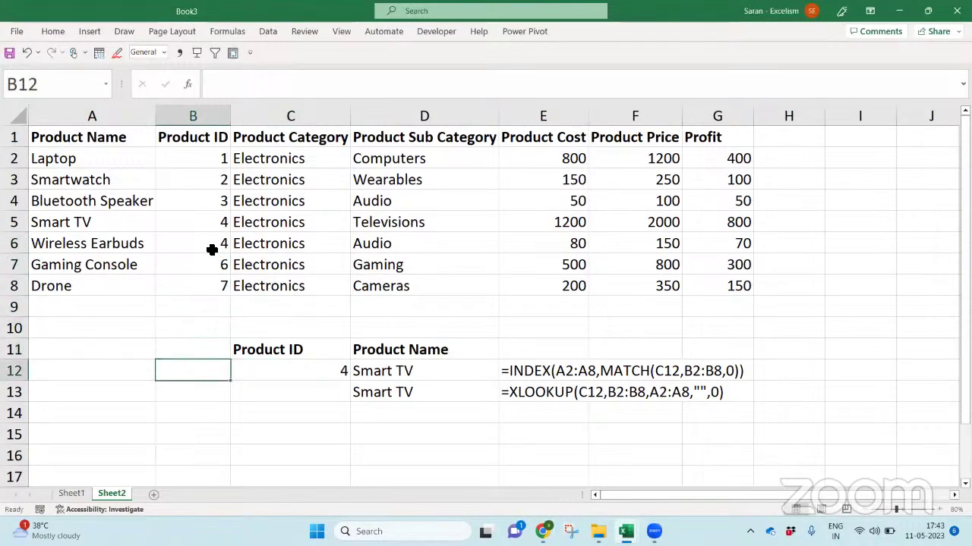
{"action": "key", "text": "Right"}
{"action": "key", "text": "alt+Down"}
{"action": "key", "text": "Escape"}
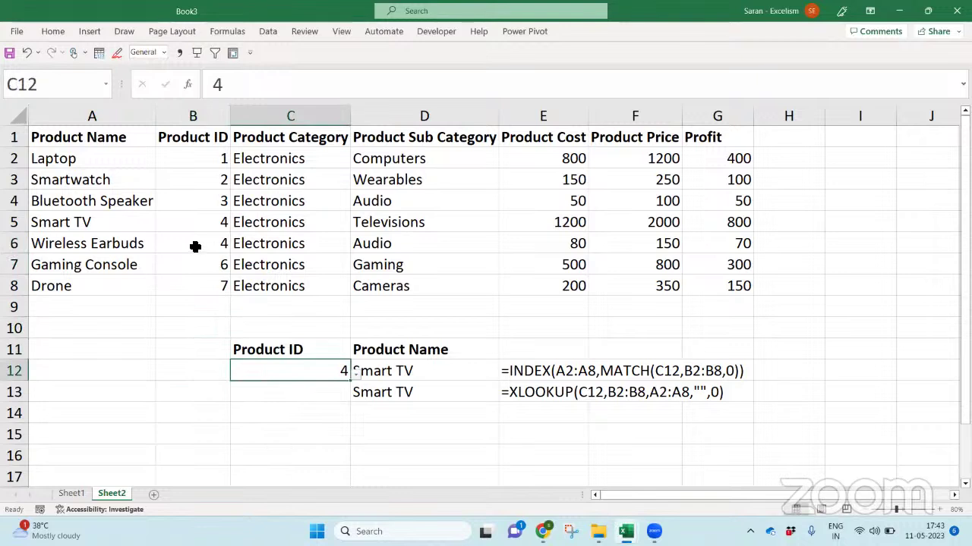
{"action": "left_click", "coordinate": [195, 247]}
{"action": "left_click", "coordinate": [158, 230]}
{"action": "left_click", "coordinate": [94, 226]}
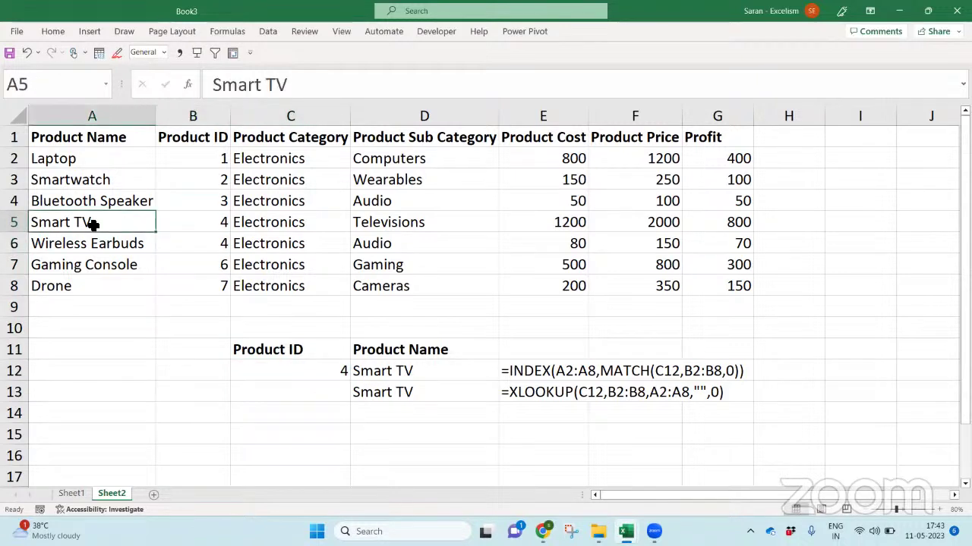
{"action": "left_click", "coordinate": [165, 243]}
{"action": "left_click", "coordinate": [106, 242]}
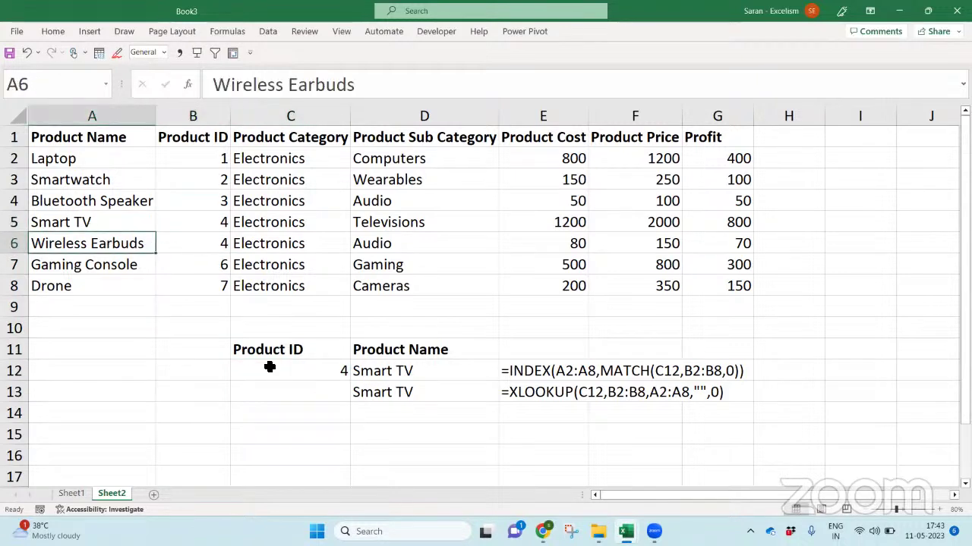
Copy the Product ID column B1:B8 into a new table starting at A16
{"action": "double_click", "coordinate": [196, 157]}
{"action": "key", "text": "Escape"}
{"action": "key", "text": "Up"}
{"action": "key", "text": "ctrl+shift+Down"}
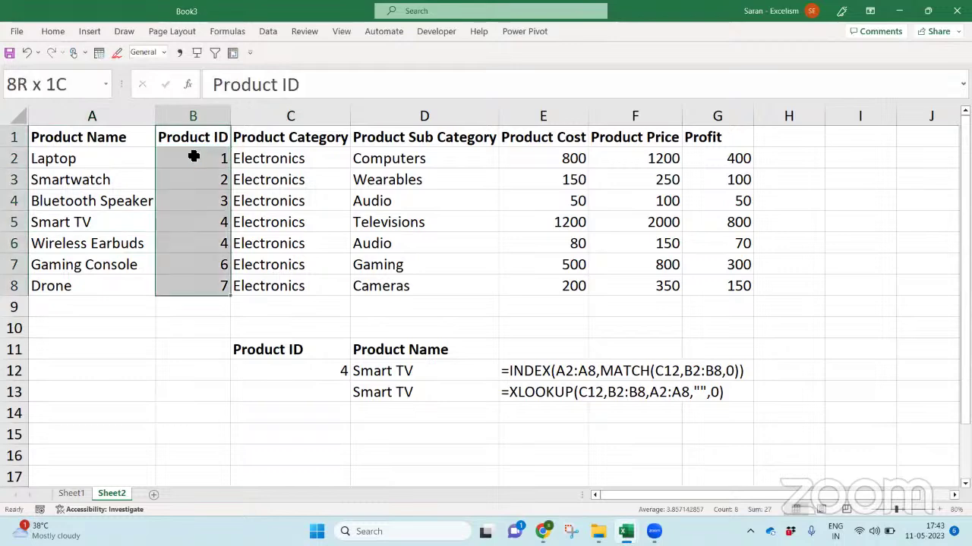
{"action": "key", "text": "ctrl+c"}
{"action": "key", "text": "Down"}
{"action": "key", "text": "Down"}
{"action": "key", "text": "Down"}
{"action": "key", "text": "Down"}
{"action": "key", "text": "Down"}
{"action": "key", "text": "Down"}
{"action": "key", "text": "Down"}
{"action": "key", "text": "Left"}
{"action": "key", "text": "Down"}
{"action": "key", "text": "Down"}
{"action": "key", "text": "Down"}
{"action": "key", "text": "Down"}
{"action": "key", "text": "Down"}
{"action": "key", "text": "Down"}
{"action": "key", "text": "Down"}
{"action": "key", "text": "Down"}
{"action": "key", "text": "Return"}
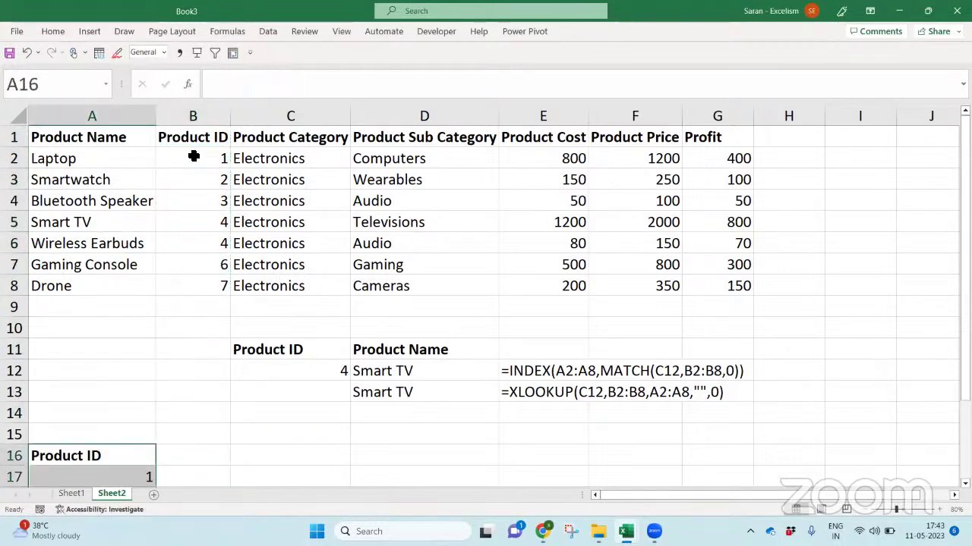
{"action": "key", "text": "ctrl+Down"}
{"action": "key", "text": "ctrl+Up"}
{"action": "key", "text": "ctrl+Up"}
{"action": "key", "text": "ctrl+Up"}
Copy the Product Name column A1:A8 to B16, beside the pasted Product IDs
{"action": "key", "text": "ctrl+shift+Down"}
{"action": "key", "text": "ctrl+c"}
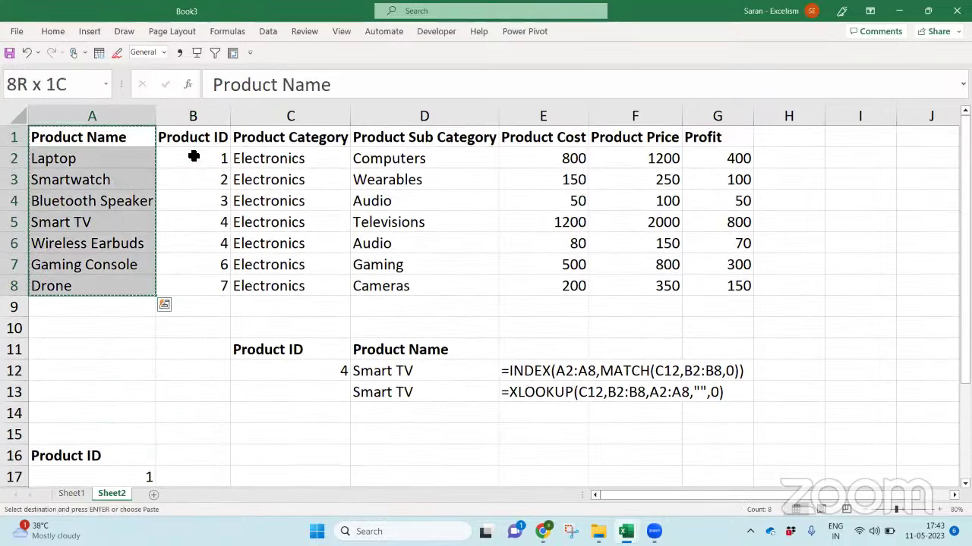
{"action": "key", "text": "Down"}
{"action": "key", "text": "ctrl+Down"}
{"action": "key", "text": "ctrl+Down"}
{"action": "key", "text": "Right"}
{"action": "key", "text": "Return"}
{"action": "key", "text": "ctrl+Down"}
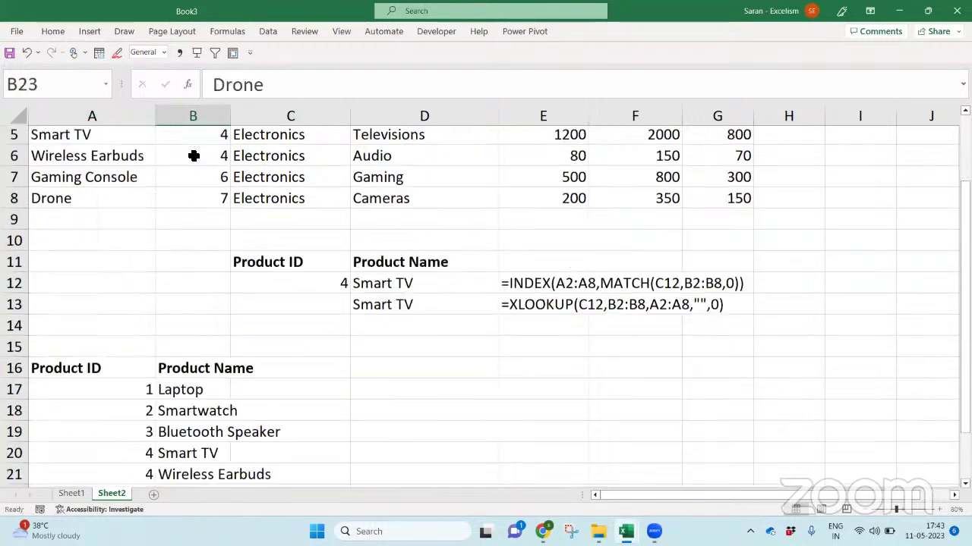
{"action": "key", "text": "Up"}
{"action": "key", "text": "Up"}
{"action": "key", "text": "Up"}
{"action": "key", "text": "Right"}
{"action": "key", "text": "Right"}
{"action": "key", "text": "Right"}
{"action": "key", "text": "Up"}
{"action": "key", "text": "Up"}
{"action": "key", "text": "Up"}
{"action": "key", "text": "Left"}
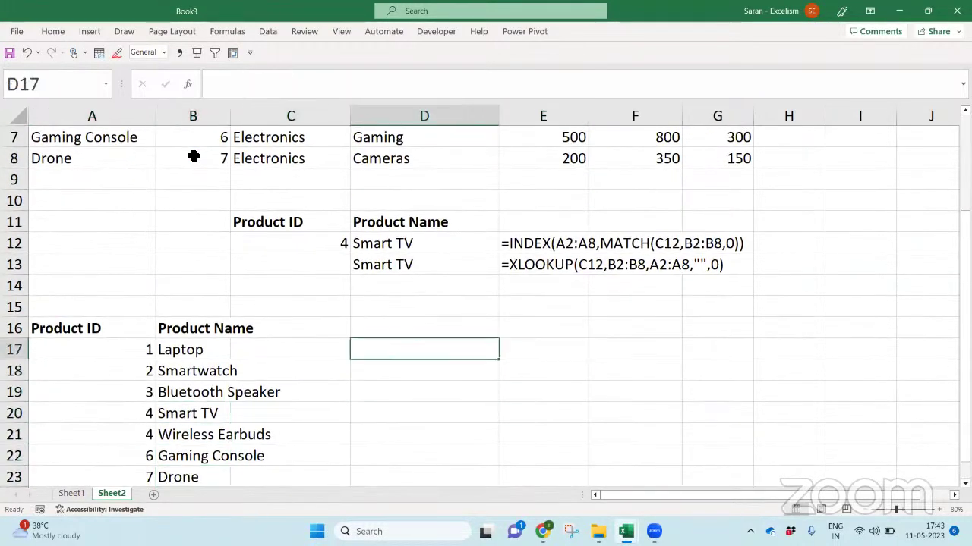
Add a List data validation in D17 with source =$A$17:$A$23
{"action": "key", "text": "alt+a"}
{"action": "key", "text": "v"}
{"action": "key", "text": "v"}
{"action": "key", "text": "alt+Down"}
{"action": "key", "text": "Down"}
{"action": "key", "text": "Down"}
{"action": "key", "text": "Down"}
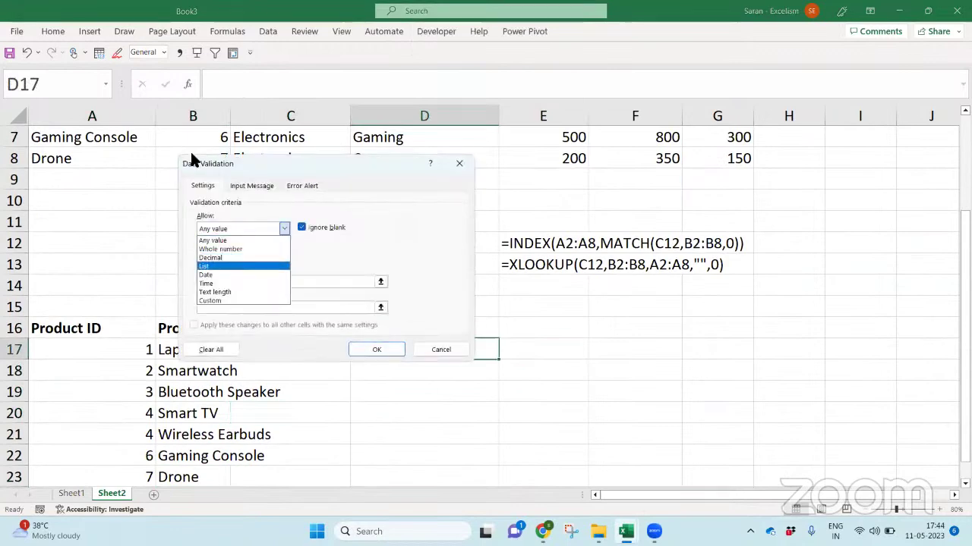
{"action": "key", "text": "Return"}
{"action": "key", "text": "Tab"}
{"action": "key", "text": "Tab"}
{"action": "key", "text": "Tab"}
{"action": "key", "text": "Left"}
{"action": "key", "text": "Left"}
{"action": "key", "text": "Left"}
{"action": "key", "text": "ctrl+shift+Down"}
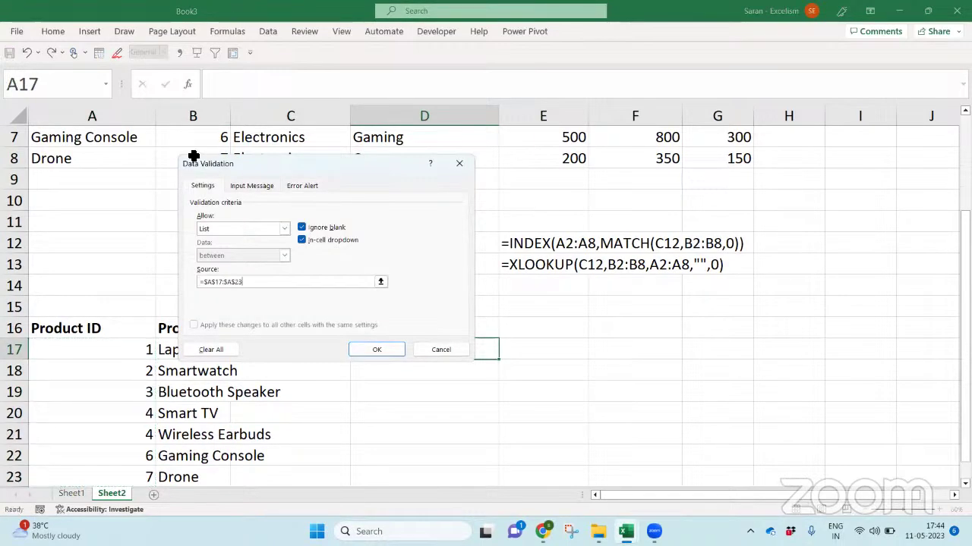
{"action": "key", "text": "Return"}
Choose Product ID 4 from the D17 dropdown
{"action": "key", "text": "alt+Down"}
{"action": "key", "text": "Down"}
{"action": "key", "text": "Down"}
{"action": "key", "text": "Down"}
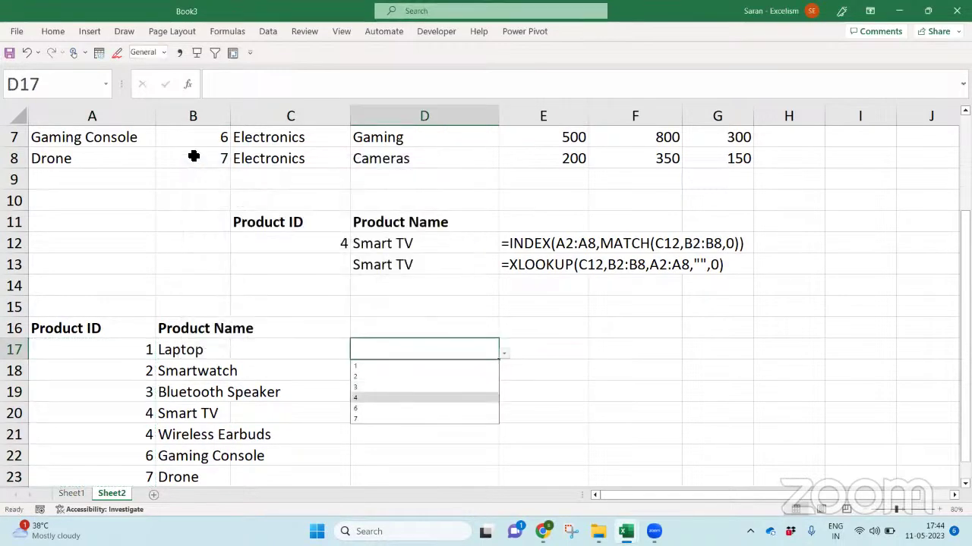
{"action": "key", "text": "Return"}
{"action": "key", "text": "Right"}
Enter =VLOOKUP(D17,A17:B23,2,0) in E17 to return Smart TV
{"action": "type", "text": "=vlo"}
{"action": "key", "text": "Tab"}
{"action": "key", "text": "Left"}
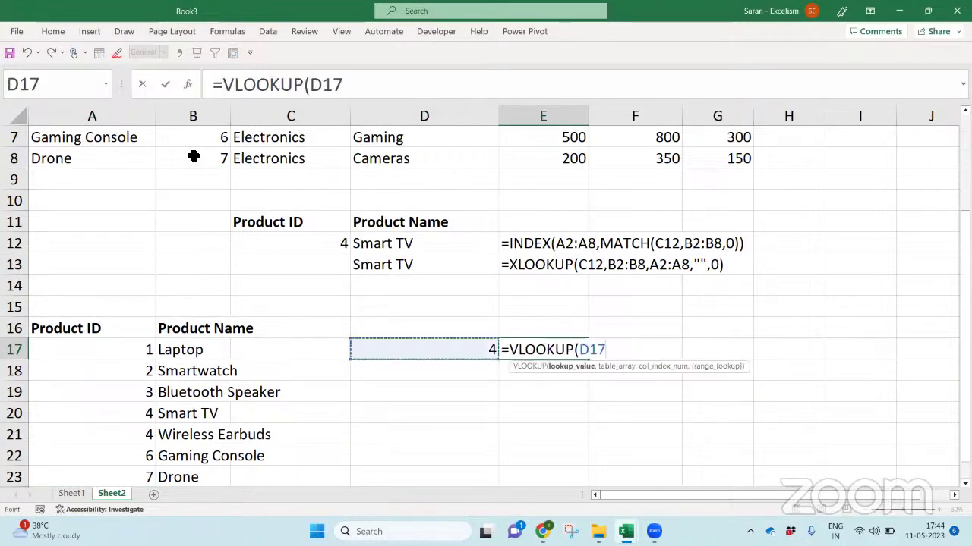
{"action": "type", "text": ","}
{"action": "key", "text": "Left"}
{"action": "key", "text": "Left"}
{"action": "key", "text": "Left"}
{"action": "key", "text": "Left"}
{"action": "key", "text": "shift+Right"}
{"action": "key", "text": "ctrl+shift+Down"}
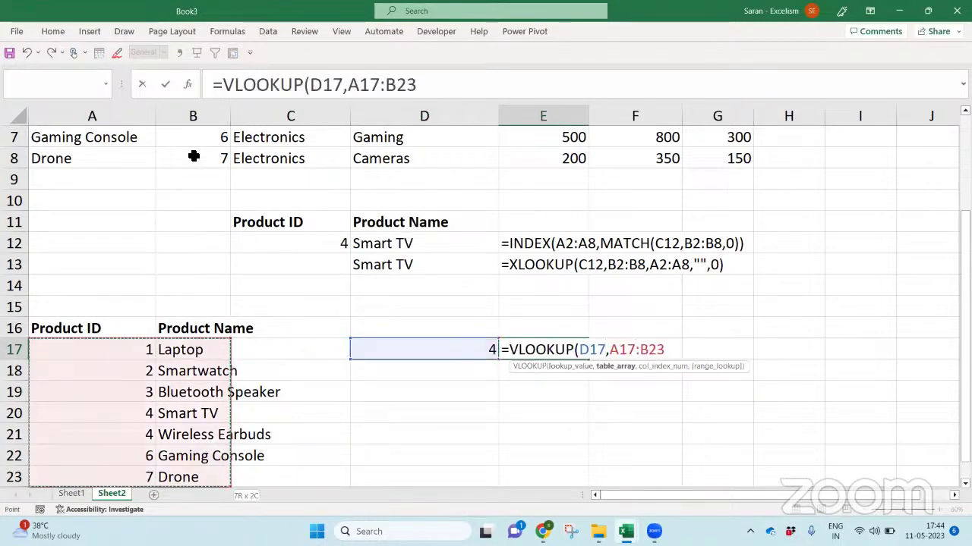
{"action": "key", "text": "F2"}
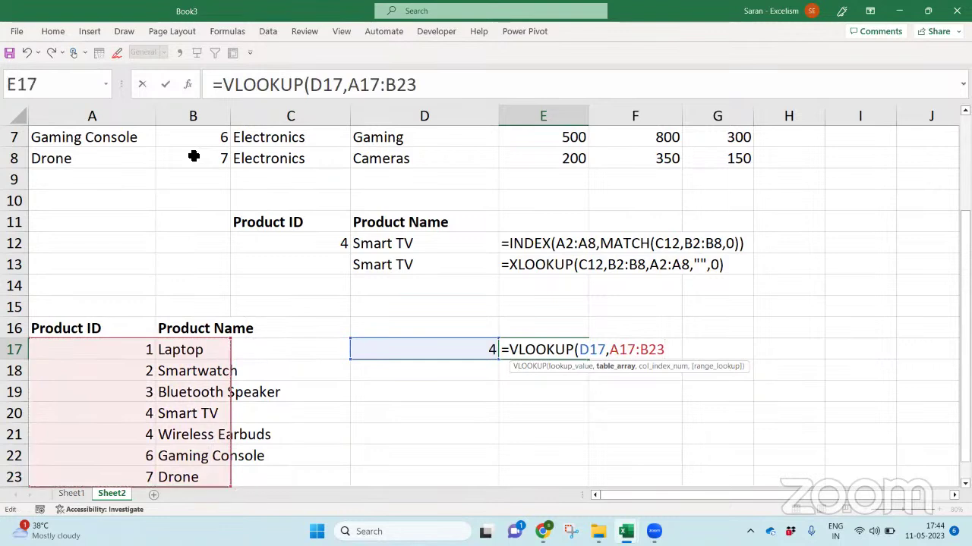
{"action": "type", "text": ",2,0)"}
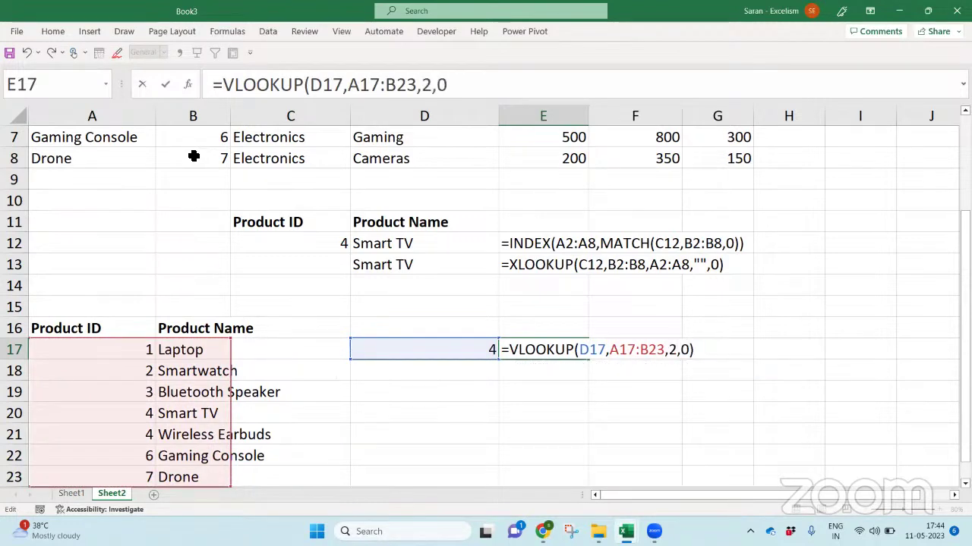
{"action": "key", "text": "shift+Tab"}
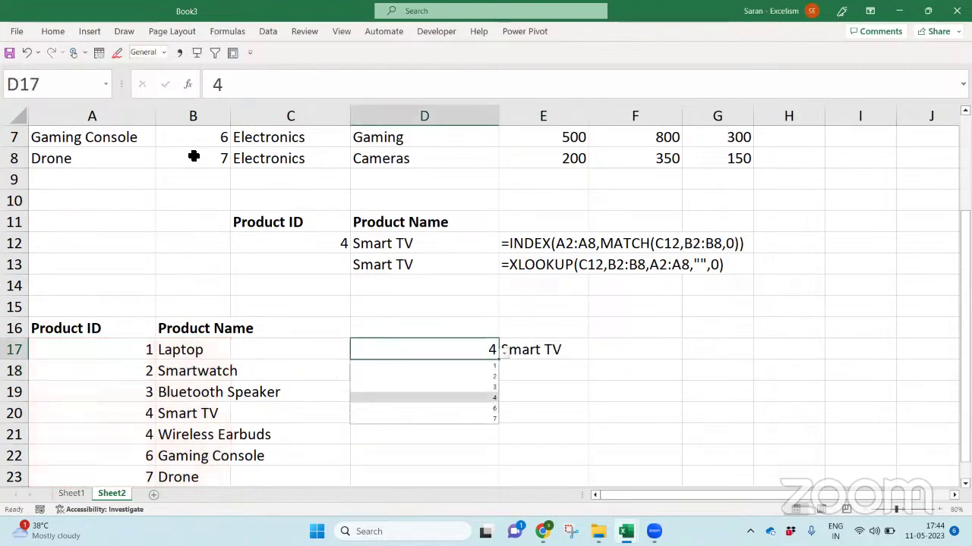
Check the new table, select E18, and switch back to ChatGPT
{"action": "key", "text": "Tab"}
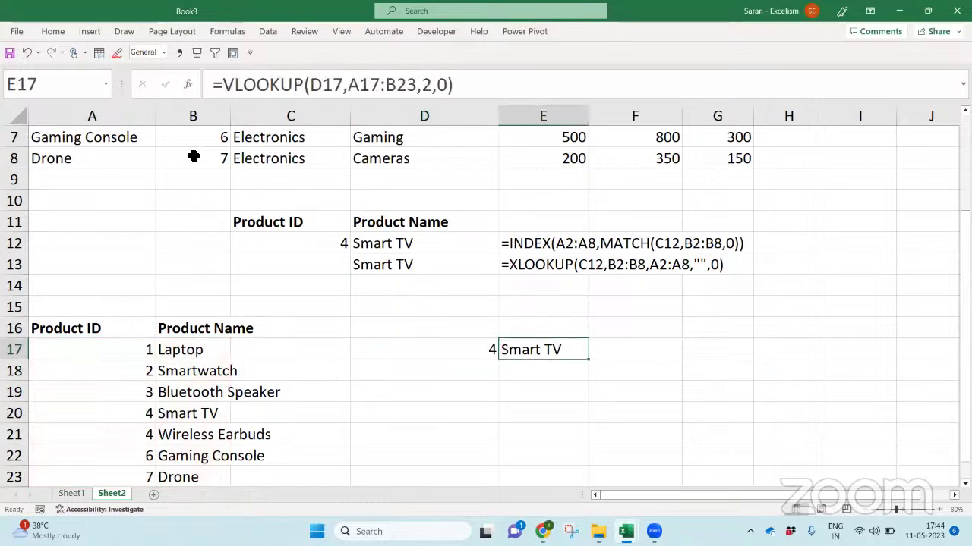
{"action": "left_click", "coordinate": [214, 438]}
{"action": "key", "text": "Tab"}
{"action": "key", "text": "Tab"}
{"action": "key", "text": "Up"}
{"action": "key", "text": "Up"}
{"action": "key", "text": "Up"}
{"action": "key", "text": "Up"}
{"action": "key", "text": "Right"}
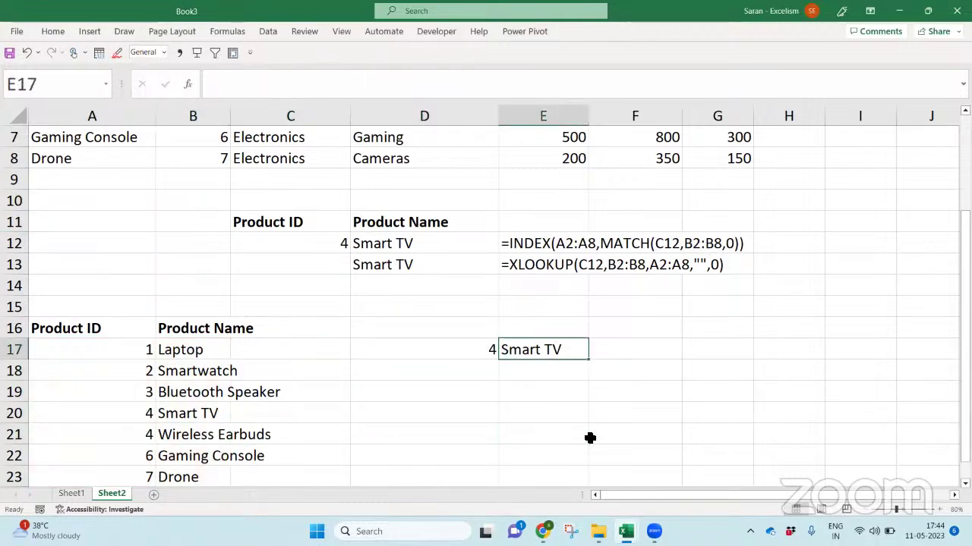
{"action": "key", "text": "Down"}
{"action": "key", "text": "alt+Tab"}
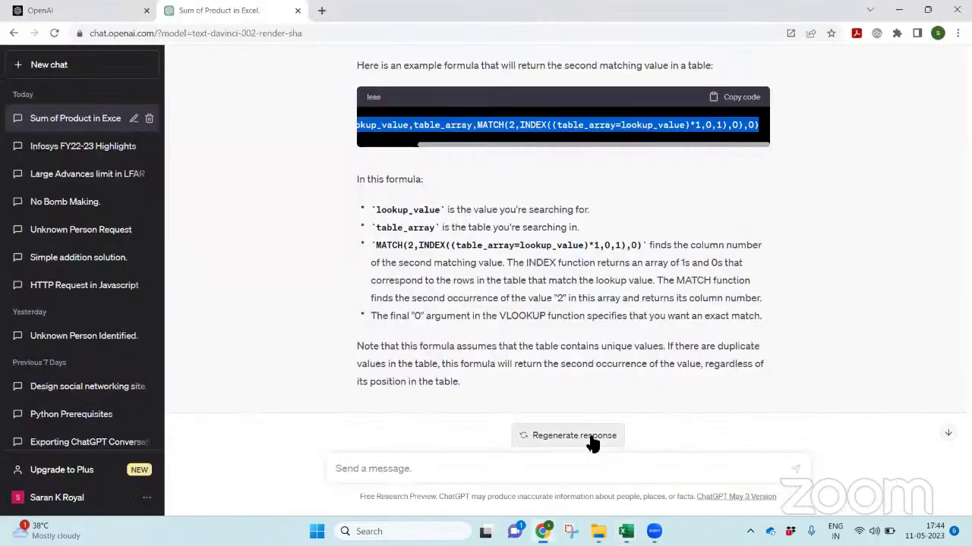
Paste ChatGPT's second-match formula into E18 and replace lookup_value with D17
{"action": "left_click", "coordinate": [723, 99]}
{"action": "key", "text": "alt+Tab"}
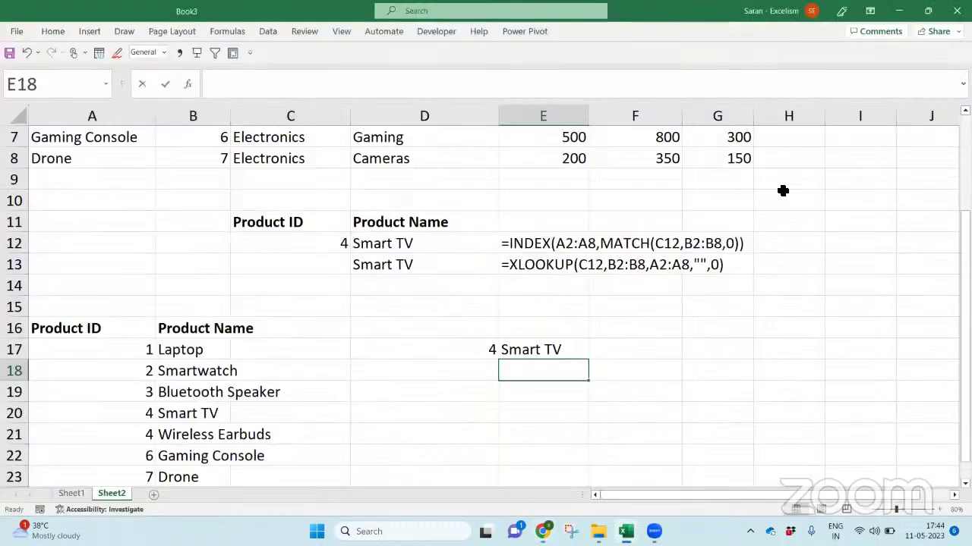
{"action": "key", "text": "F2"}
{"action": "key", "text": "ctrl+v"}
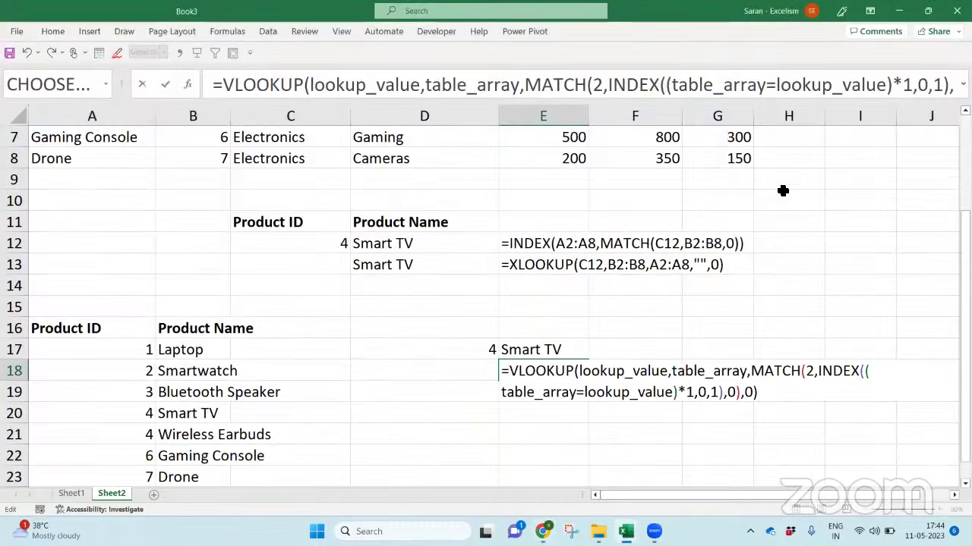
{"action": "left_click_drag", "start_coordinate": [579, 370], "coordinate": [671, 372]}
{"action": "key", "text": "BackSpace"}
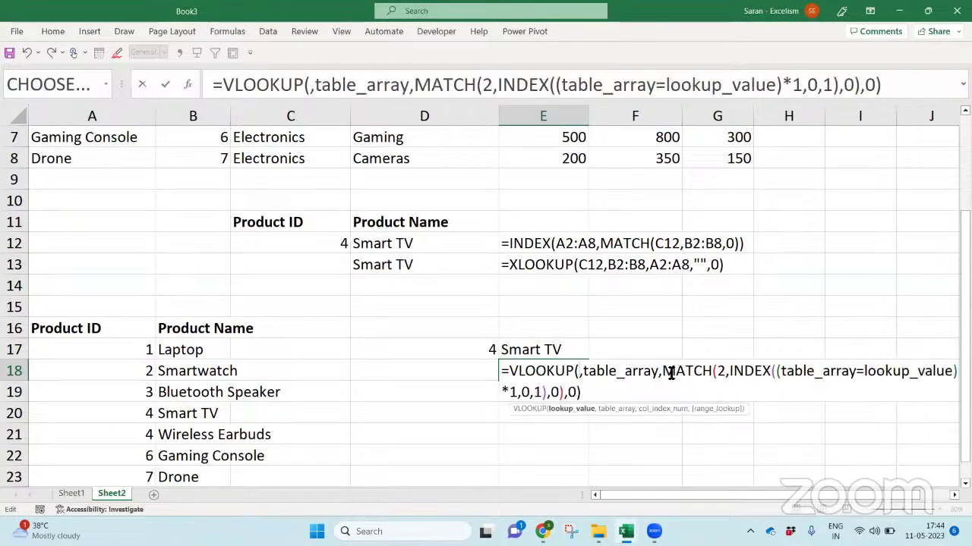
{"action": "left_click", "coordinate": [474, 343]}
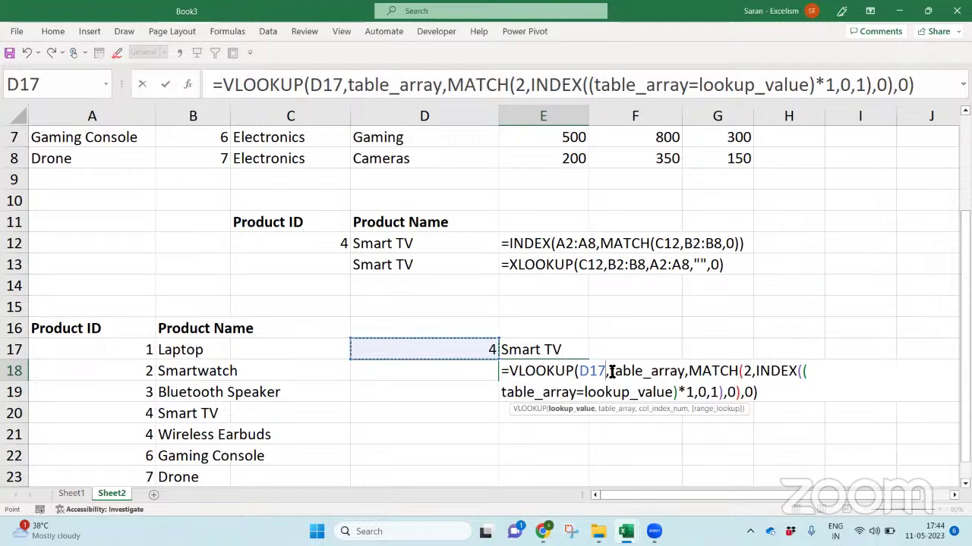
Replace the two table_array placeholders in E18's formula with A17:B23 and A17:A23
{"action": "left_click_drag", "start_coordinate": [613, 374], "coordinate": [671, 372]}
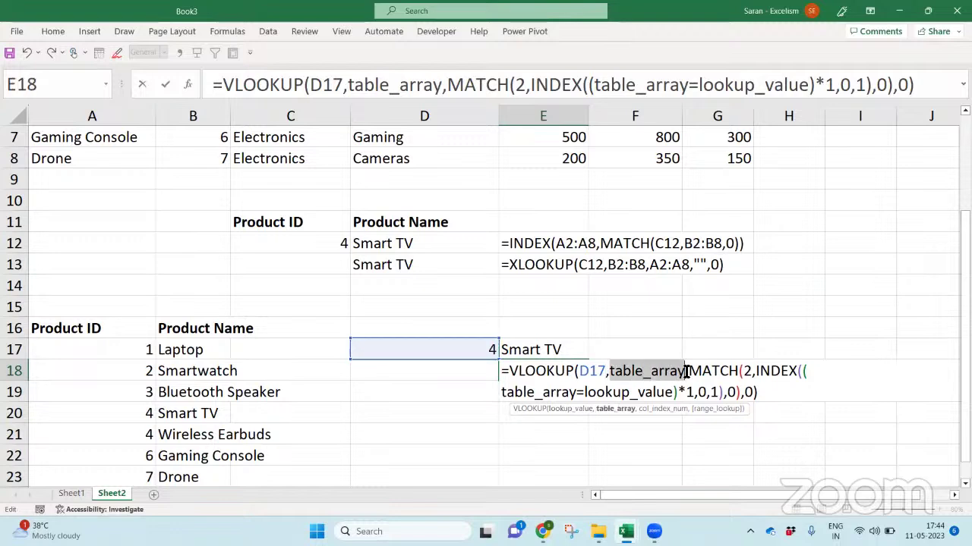
{"action": "key", "text": "BackSpace"}
{"action": "left_click_drag", "start_coordinate": [129, 363], "coordinate": [190, 395]}
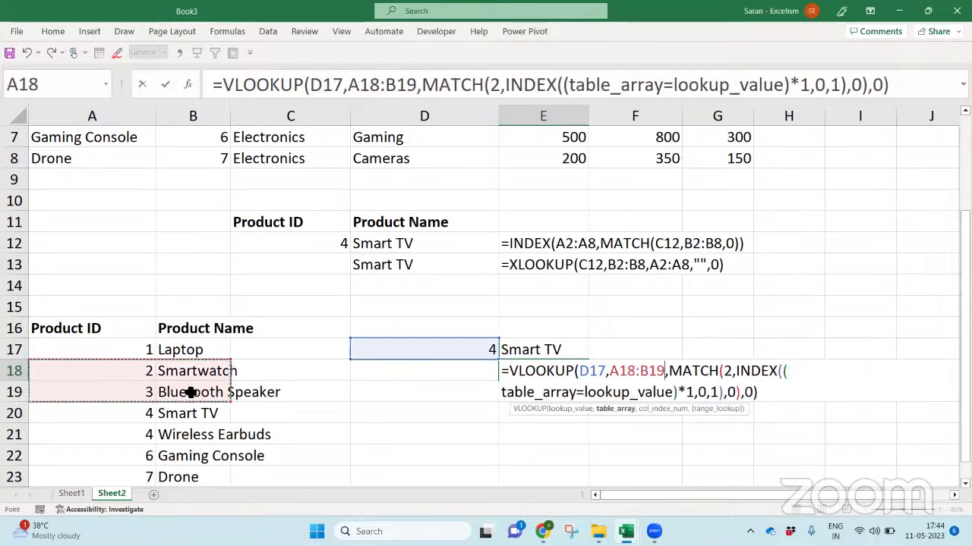
{"action": "left_click_drag", "start_coordinate": [142, 347], "coordinate": [190, 477]}
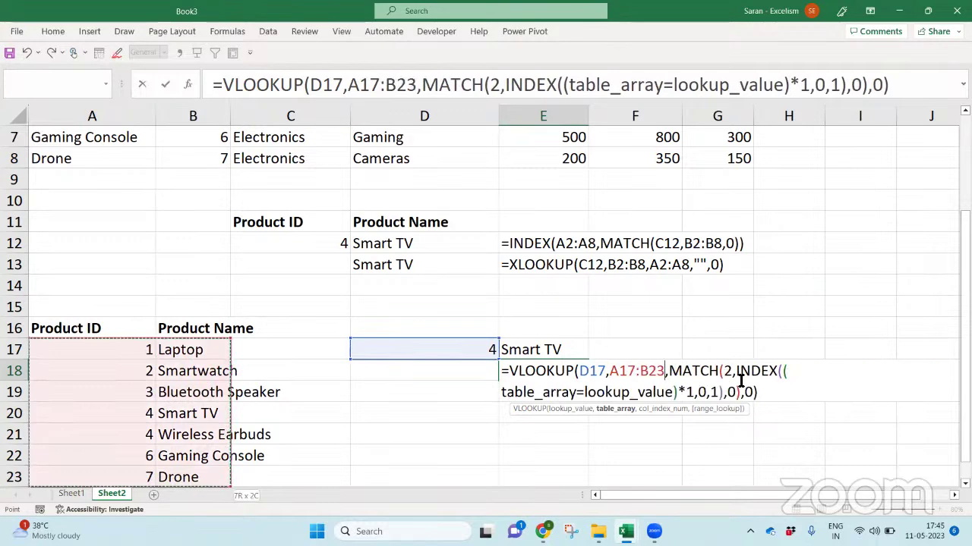
{"action": "left_click_drag", "start_coordinate": [502, 393], "coordinate": [578, 392]}
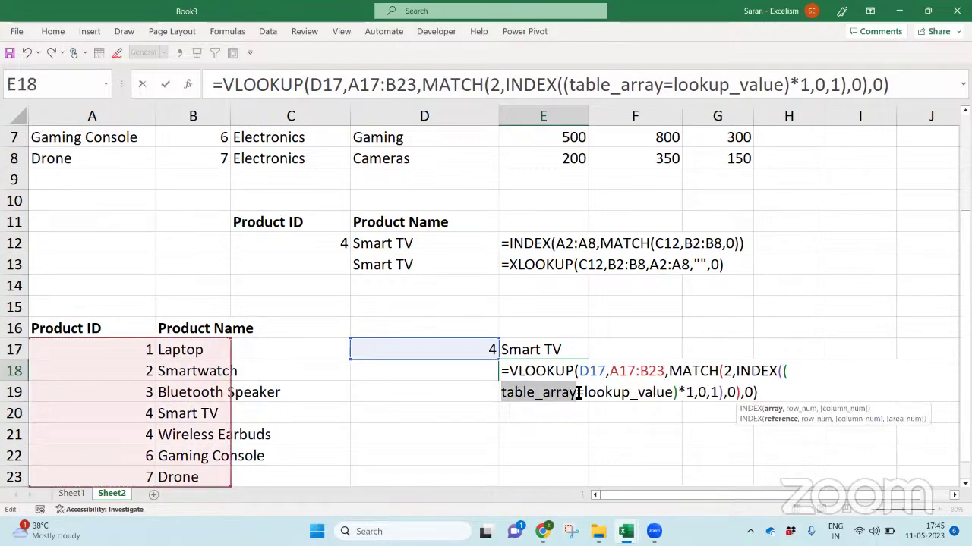
{"action": "key", "text": "BackSpace"}
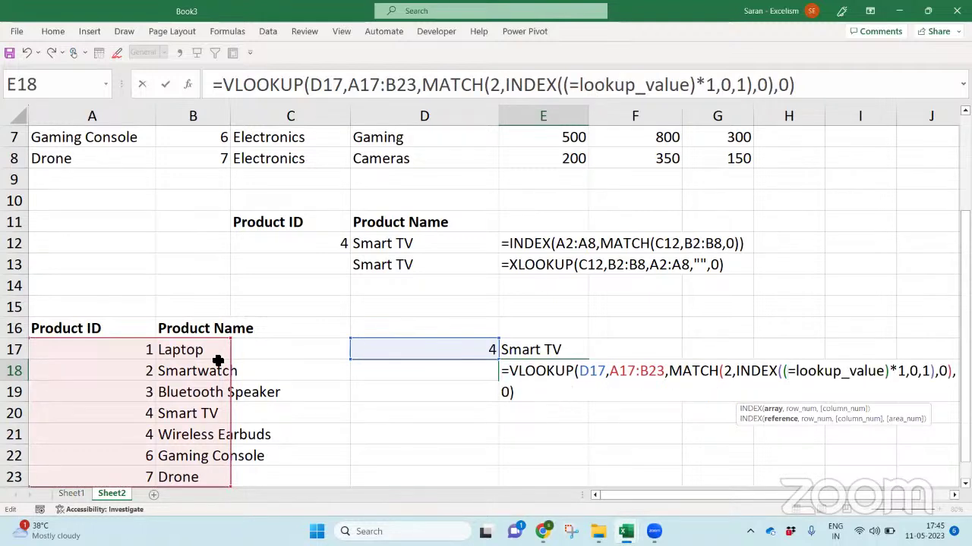
{"action": "left_click_drag", "start_coordinate": [114, 353], "coordinate": [217, 473]}
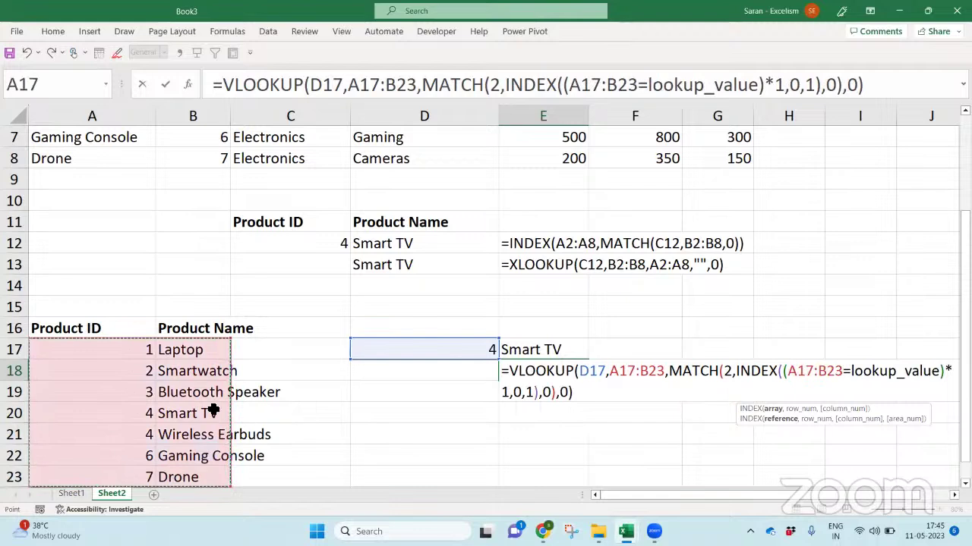
{"action": "left_click_drag", "start_coordinate": [134, 347], "coordinate": [145, 475]}
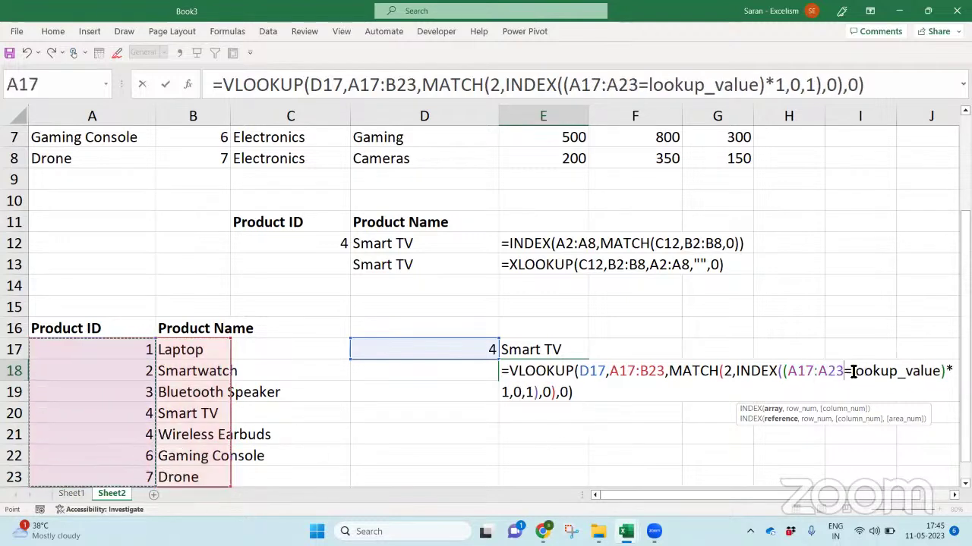
Replace lookup_value with D17 and enter the formula, which returns #N/A
{"action": "double_click", "coordinate": [904, 372]}
{"action": "key", "text": "BackSpace"}
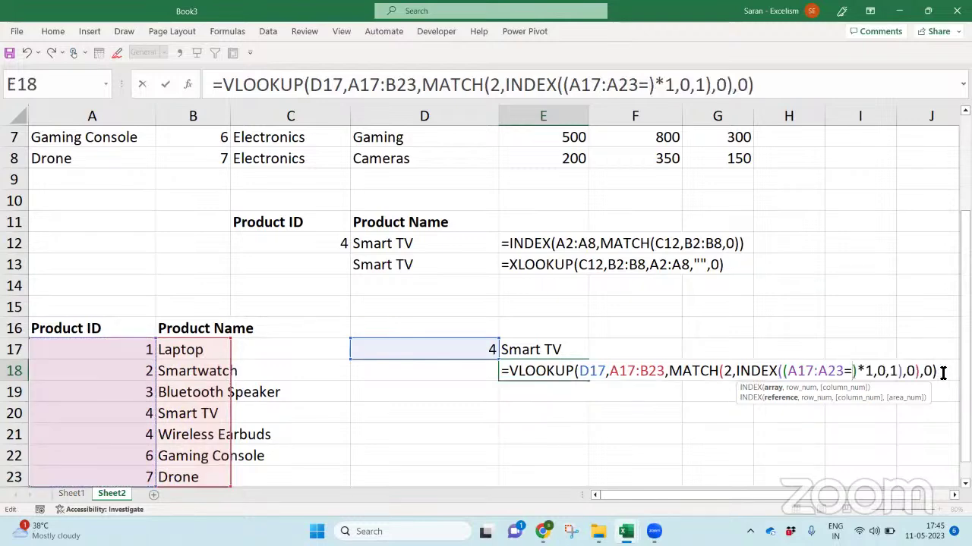
{"action": "left_click", "coordinate": [451, 347]}
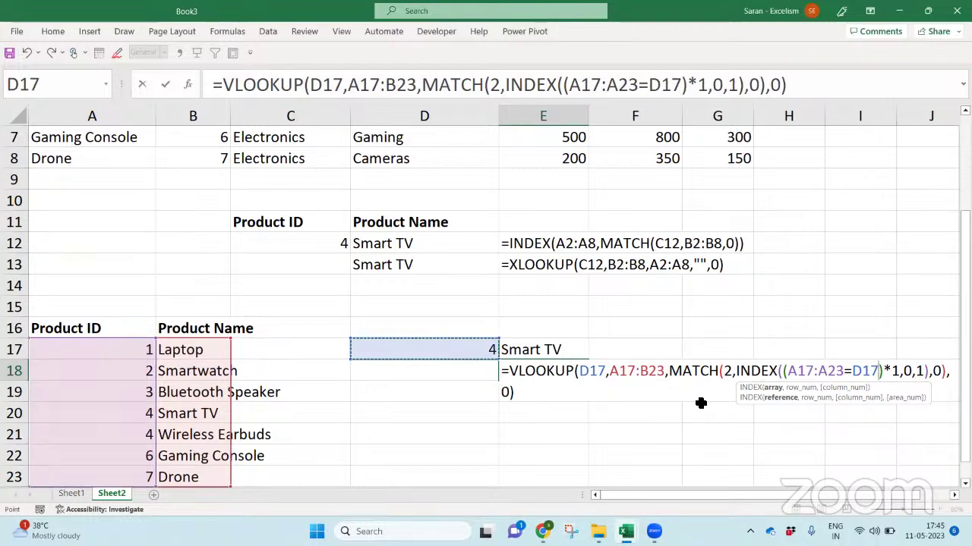
{"action": "key", "text": "Return"}
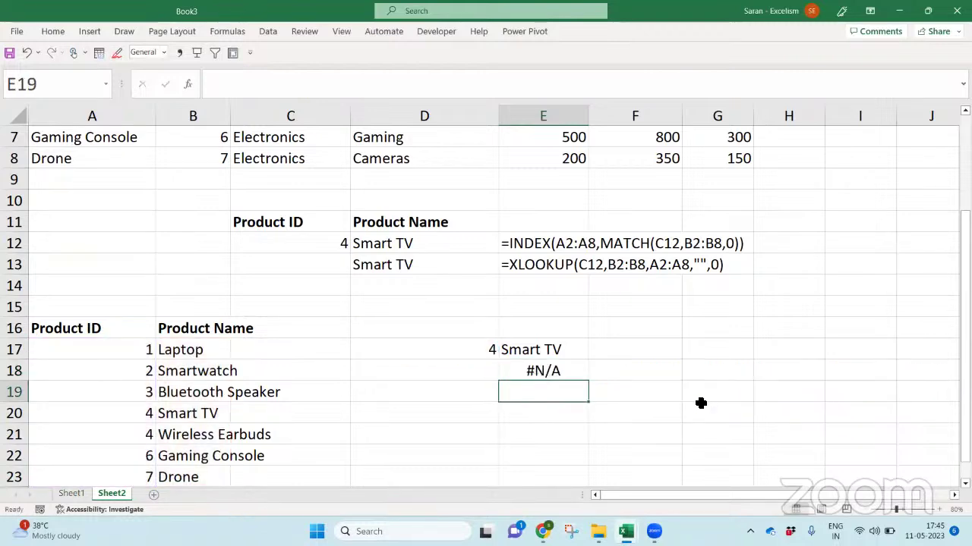
{"action": "key", "text": "Up"}
{"action": "key", "text": "Up"}
{"action": "key", "text": "Down"}
{"action": "key", "text": "F2"}
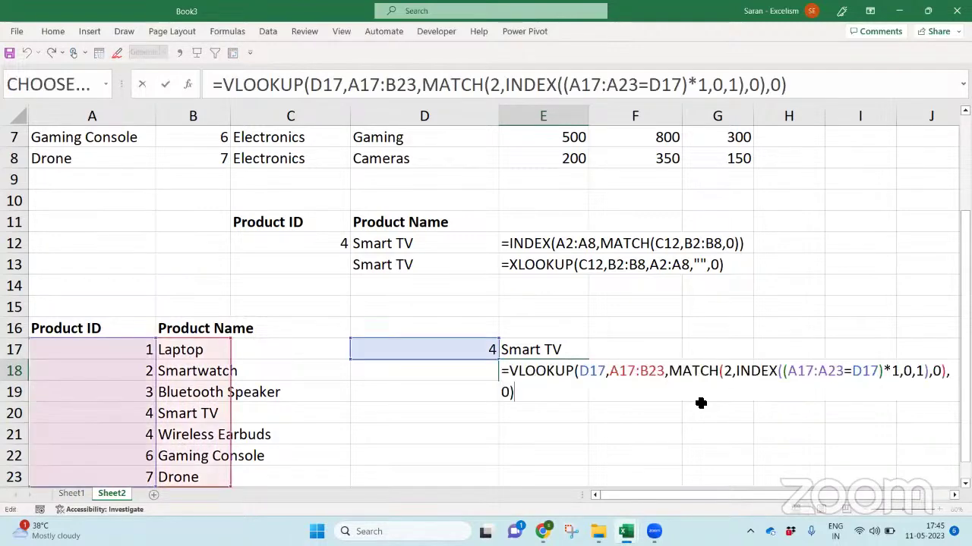
{"action": "key", "text": "Escape"}
{"action": "key", "text": "alt+Tab"}
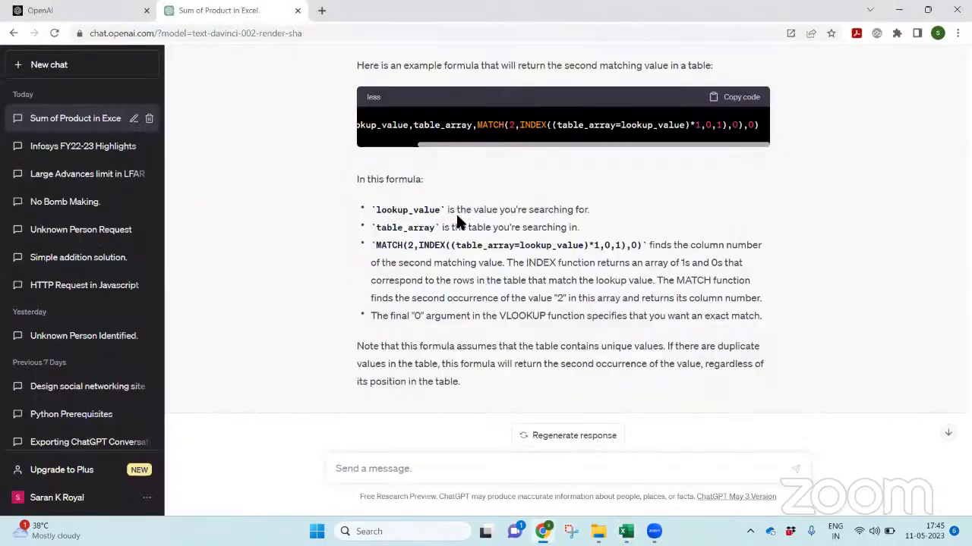
Read ChatGPT's lookup_value and table_array explanations and scroll the code block to its start
{"action": "left_click_drag", "start_coordinate": [456, 209], "coordinate": [579, 210]}
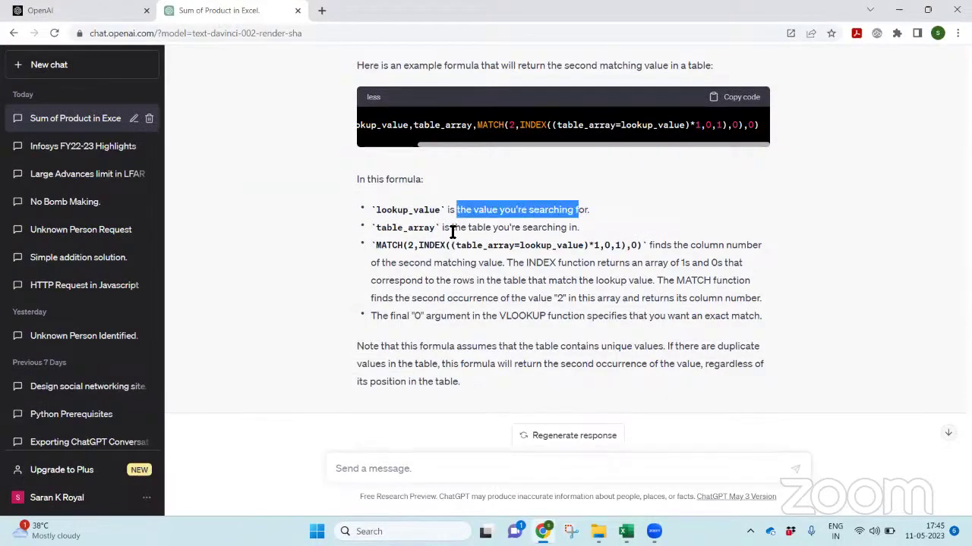
{"action": "left_click_drag", "start_coordinate": [451, 228], "coordinate": [578, 227]}
{"action": "left_click", "coordinate": [507, 266]}
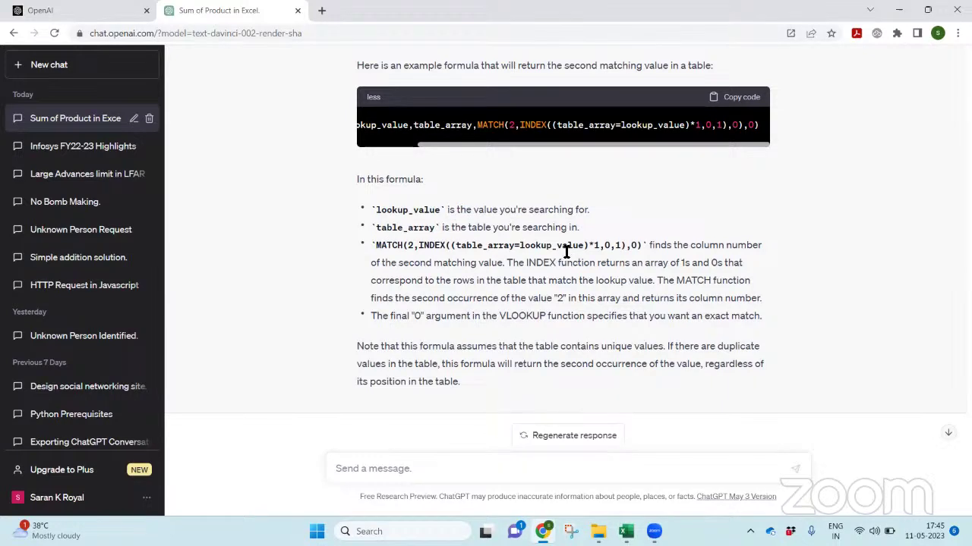
{"action": "left_click_drag", "start_coordinate": [557, 145], "coordinate": [508, 145]}
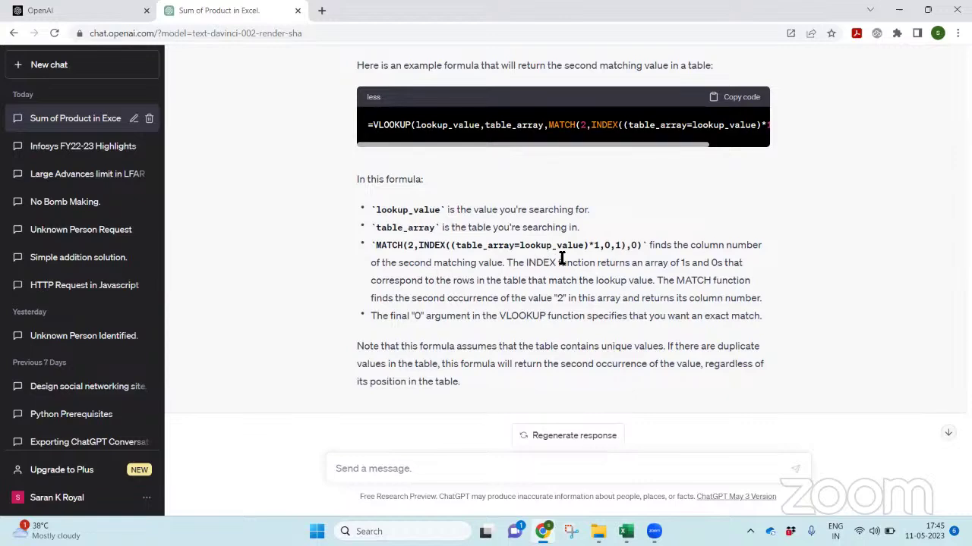
{"action": "key", "text": "alt+Tab"}
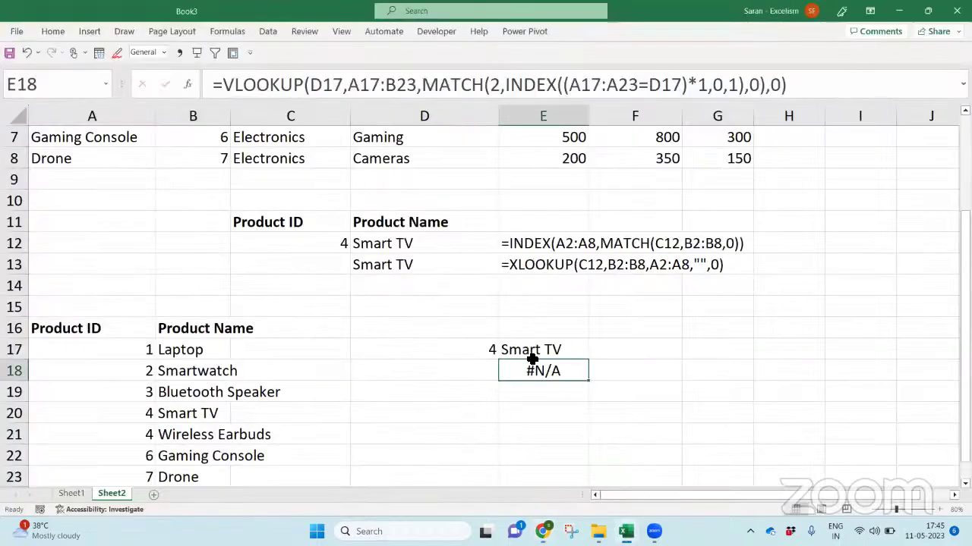
Inspect the INDEX part of E18's formula without changing it
{"action": "double_click", "coordinate": [543, 372]}
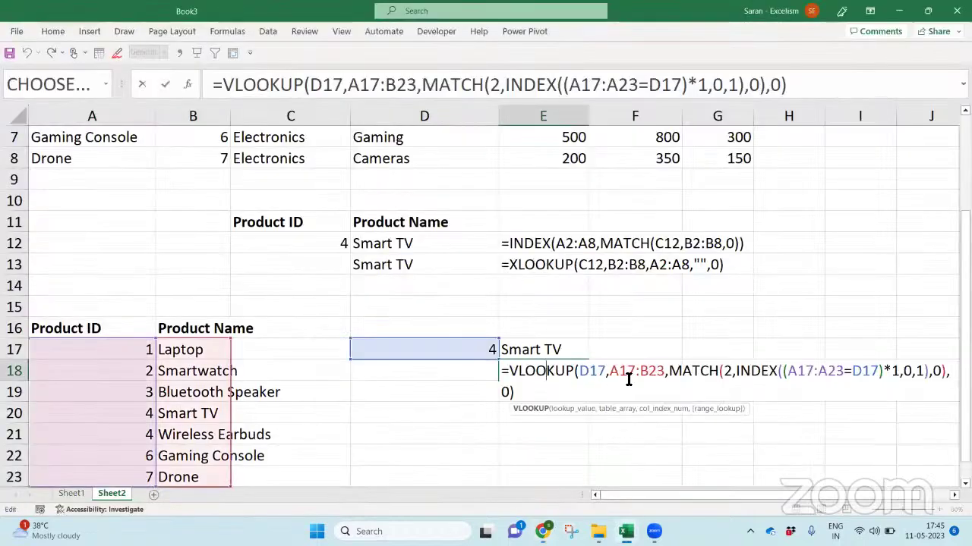
{"action": "left_click", "coordinate": [788, 372]}
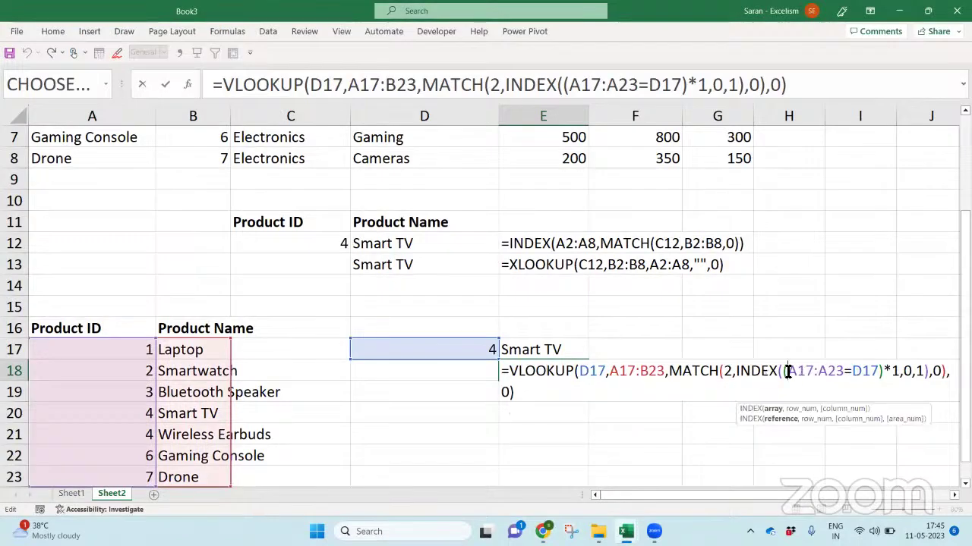
{"action": "key", "text": "Escape"}
Scroll ChatGPT's example formula code block to its end to check the formula
{"action": "key", "text": "alt+Tab"}
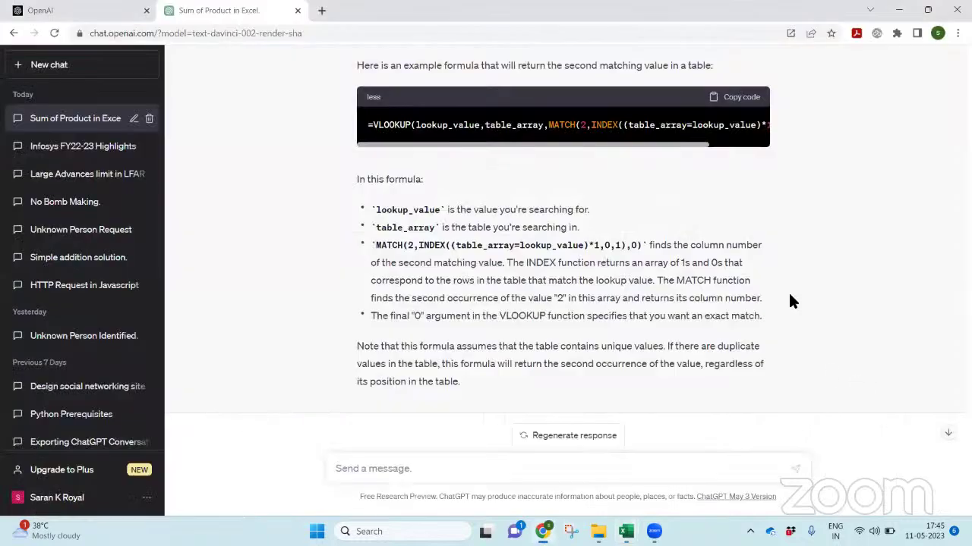
{"action": "left_click_drag", "start_coordinate": [691, 144], "coordinate": [802, 148]}
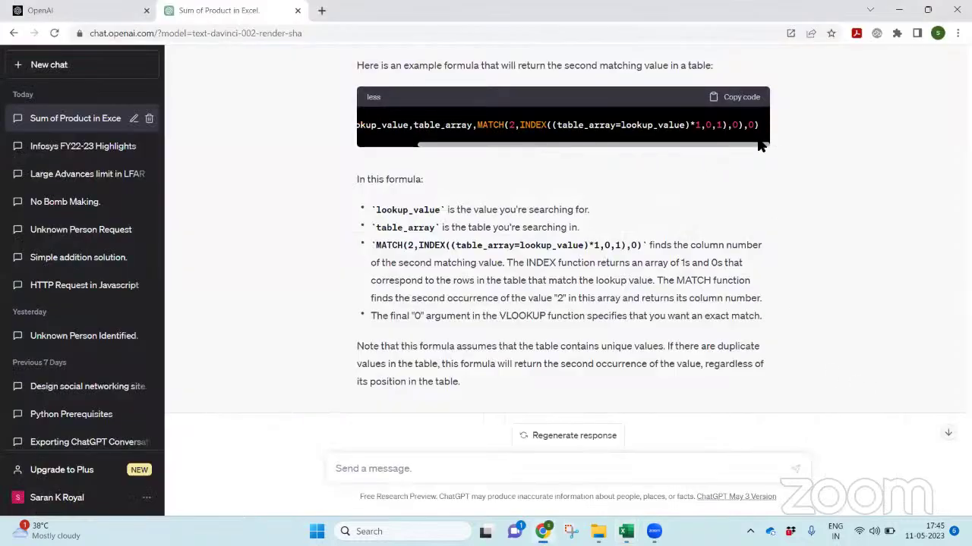
{"action": "left_click_drag", "start_coordinate": [704, 148], "coordinate": [645, 142]}
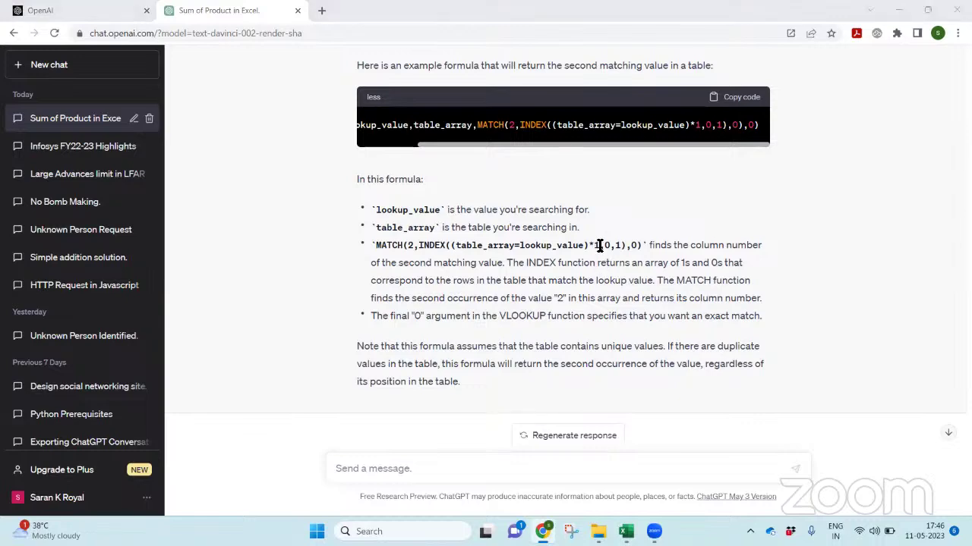
{"action": "key", "text": "alt+Tab"}
Preview the A17:A23=D17 comparison and its (A17:A23=D17)*1 array result in E18's formula
{"action": "double_click", "coordinate": [535, 367]}
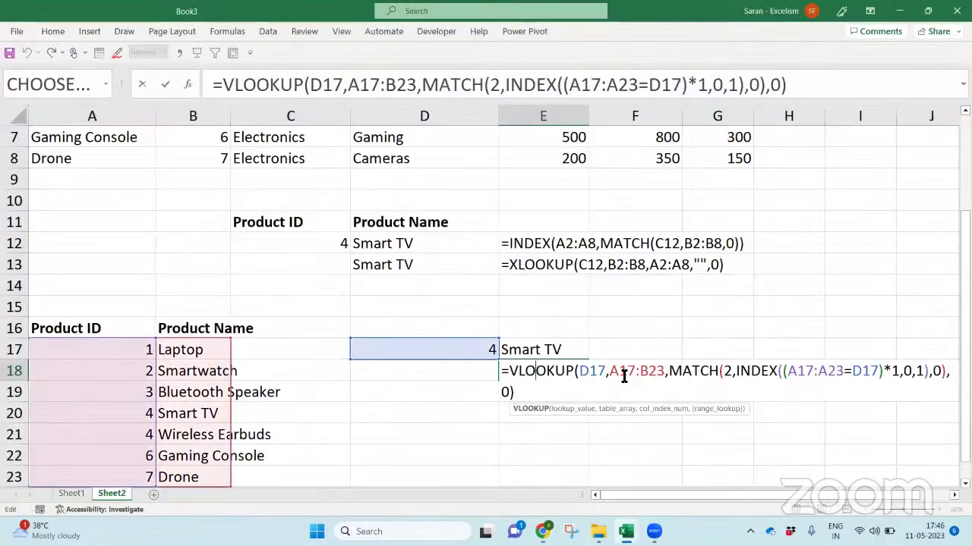
{"action": "left_click_drag", "start_coordinate": [790, 370], "coordinate": [878, 371]}
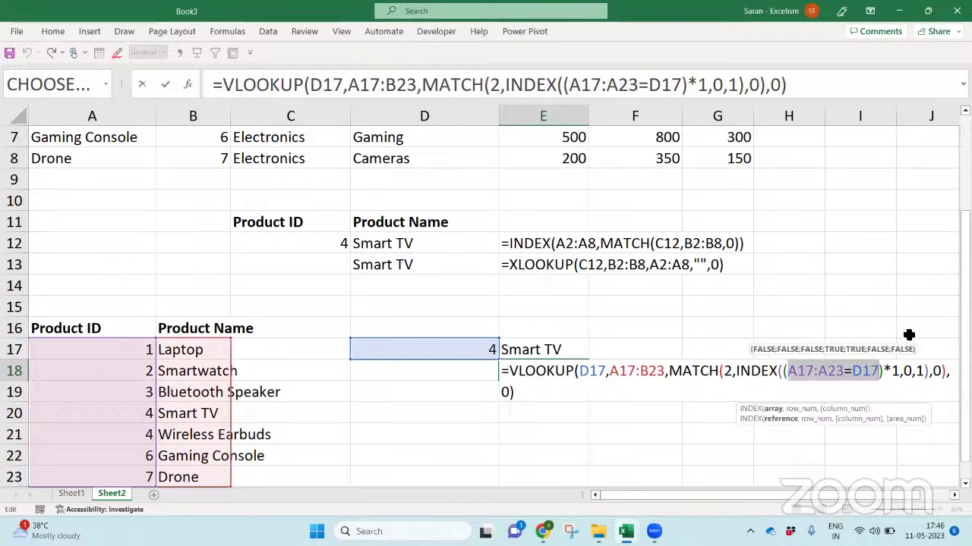
{"action": "left_click_drag", "start_coordinate": [785, 372], "coordinate": [899, 370]}
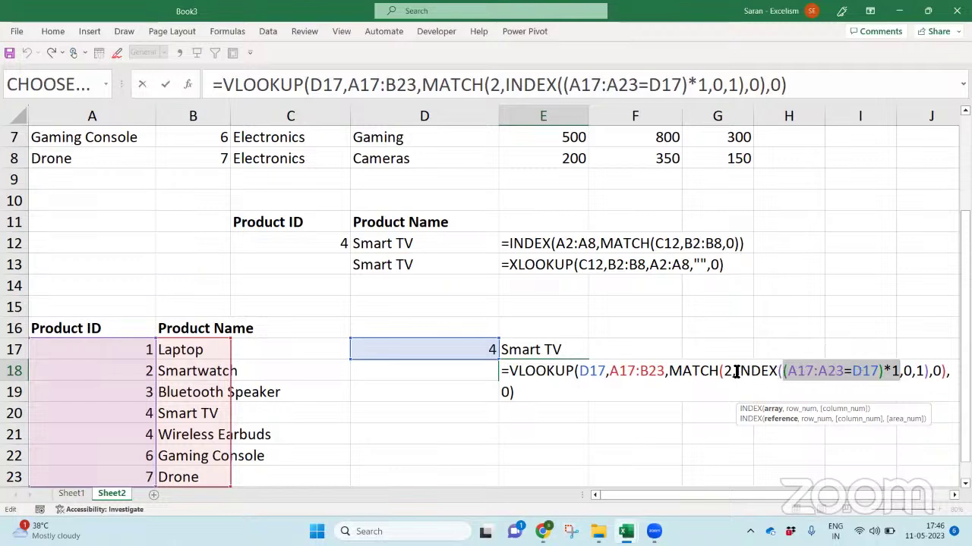
{"action": "left_click_drag", "start_coordinate": [735, 372], "coordinate": [933, 369]}
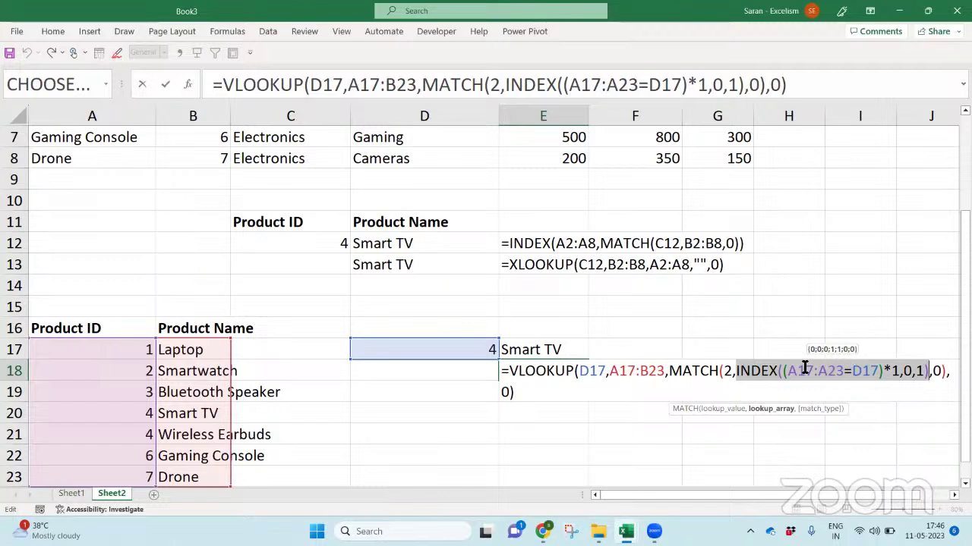
{"action": "left_click", "coordinate": [731, 372]}
Examine the MATCH and INDEX parts, including the 0 match type, ending at MATCH's lookup value
{"action": "left_click_drag", "start_coordinate": [668, 372], "coordinate": [926, 366]}
{"action": "left_click", "coordinate": [884, 370]}
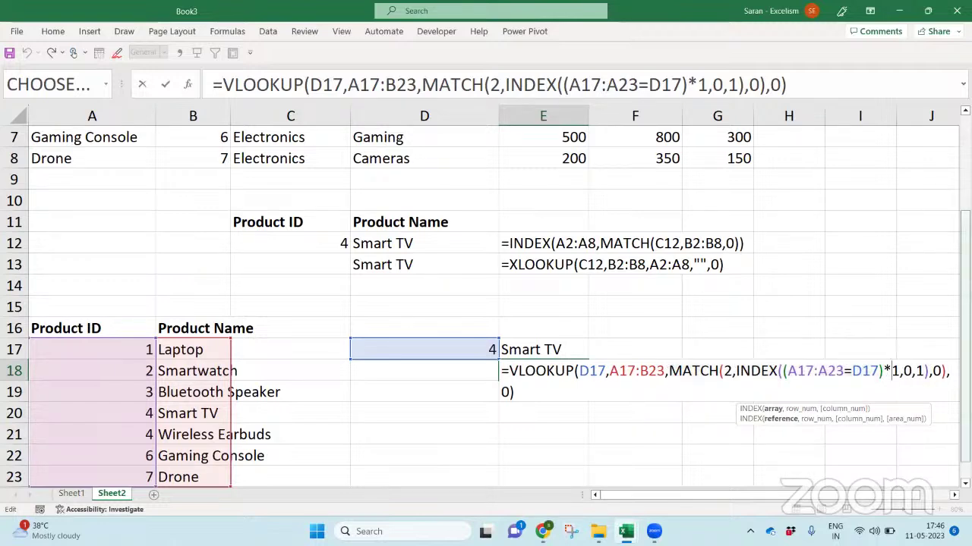
{"action": "key", "text": "Right"}
{"action": "key", "text": "Right"}
{"action": "key", "text": "Right"}
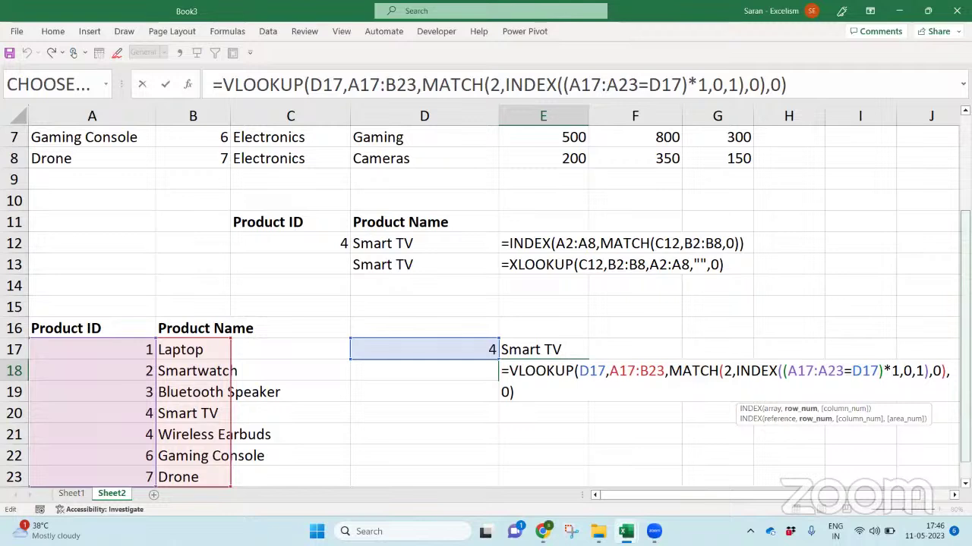
{"action": "left_click", "coordinate": [938, 370]}
{"action": "double_click", "coordinate": [939, 370]}
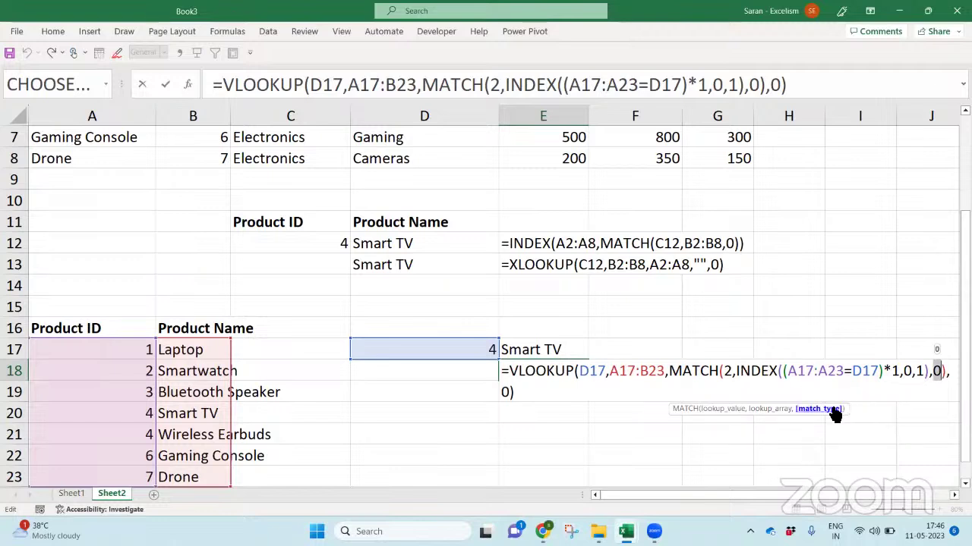
{"action": "left_click", "coordinate": [926, 377]}
{"action": "left_click", "coordinate": [934, 372]}
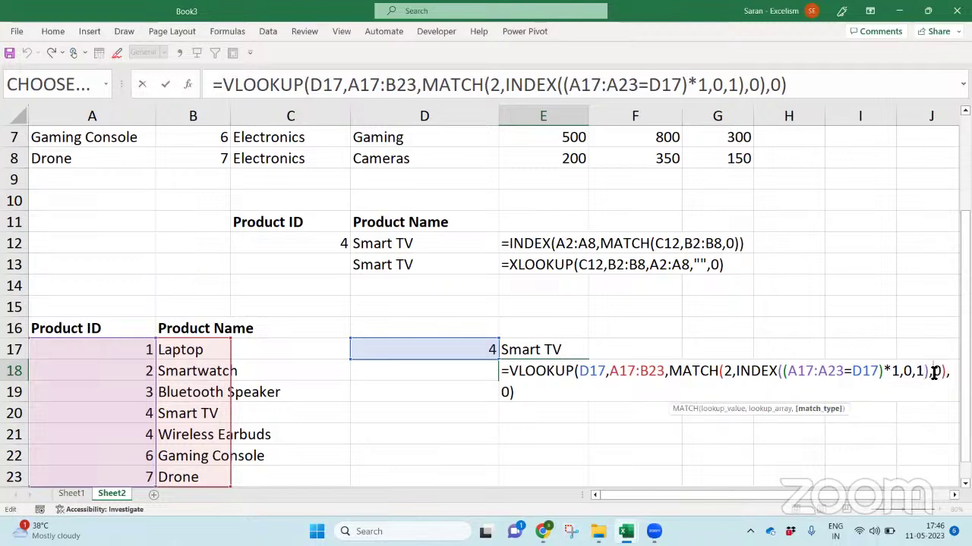
{"action": "left_click_drag", "start_coordinate": [931, 374], "coordinate": [740, 375]}
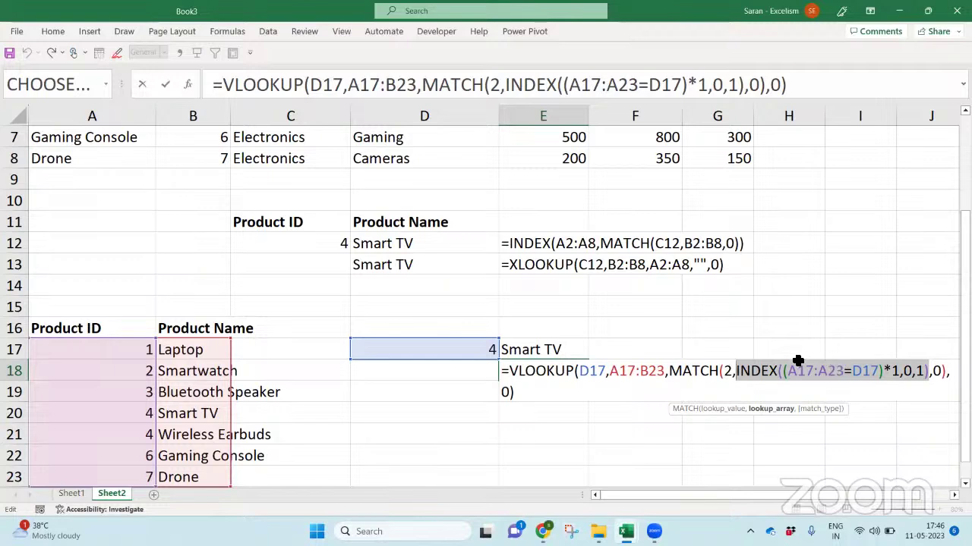
{"action": "left_click", "coordinate": [729, 375]}
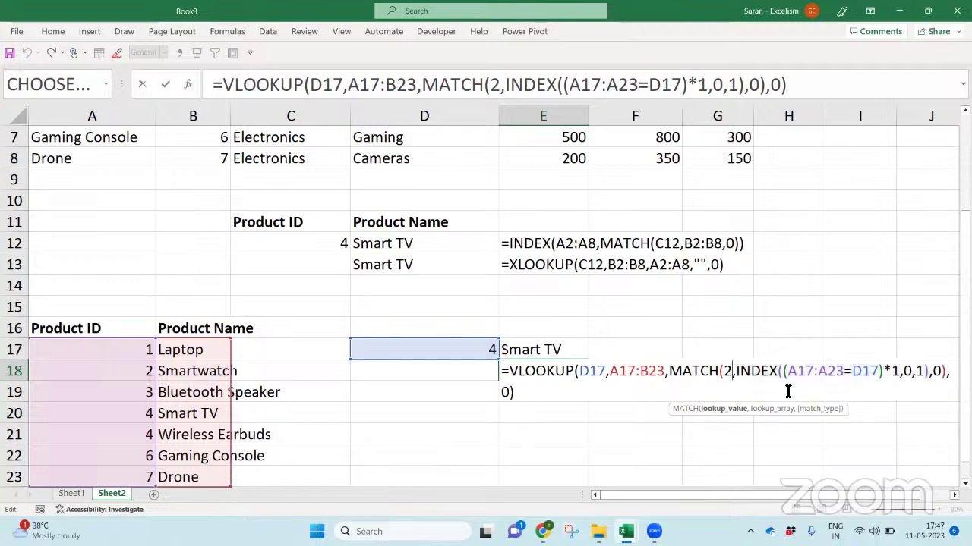
Change MATCH's lookup value from 2 to 1 in E18, which then returns #REF!
{"action": "key", "text": "BackSpace"}
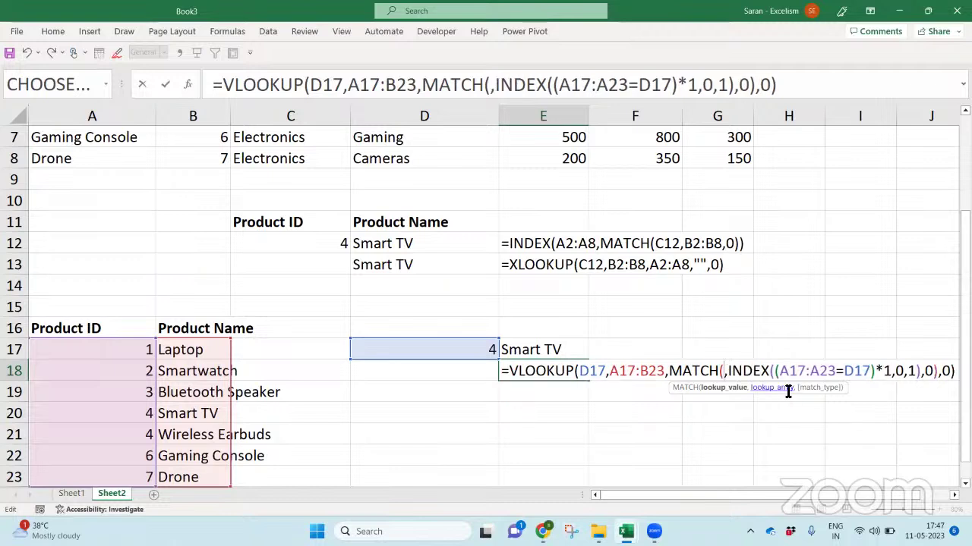
{"action": "type", "text": "1"}
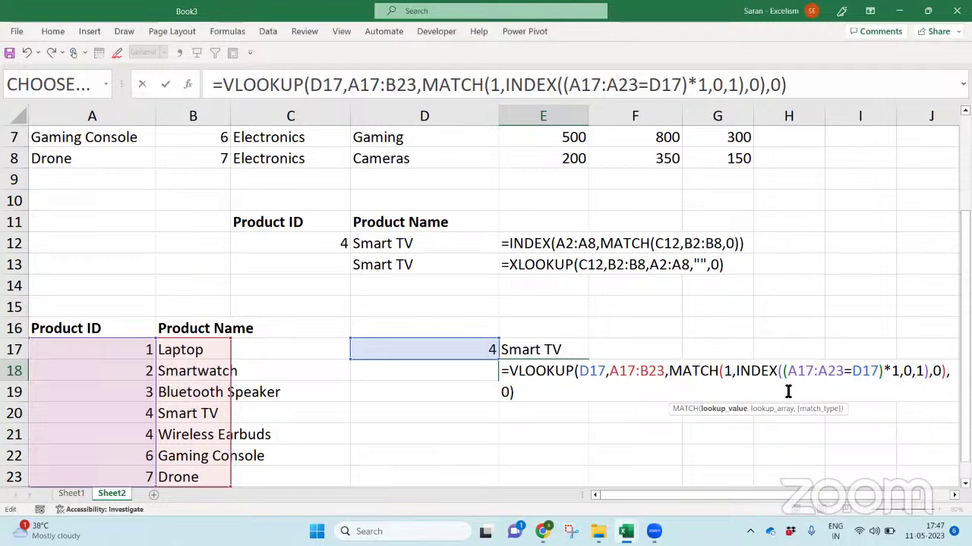
{"action": "key", "text": "Return"}
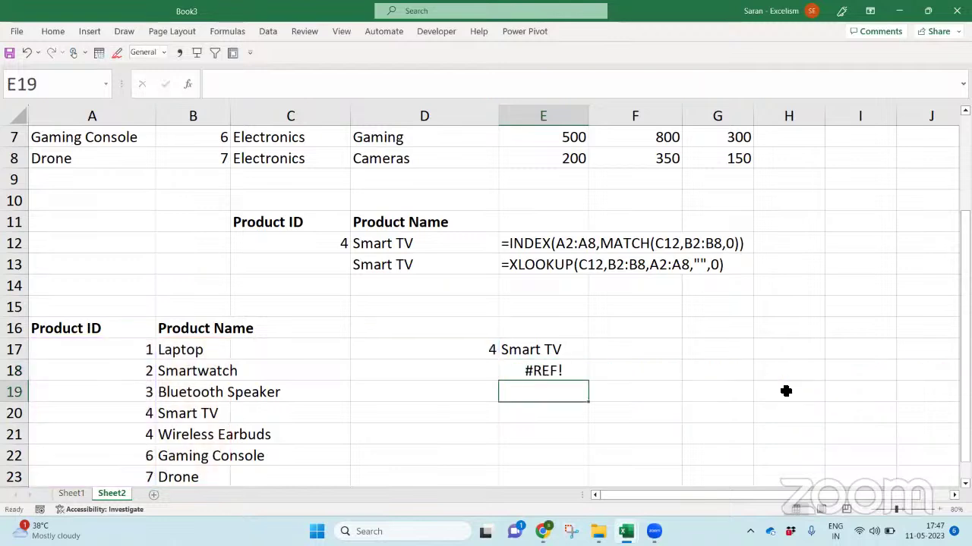
{"action": "key", "text": "Up"}
{"action": "key", "text": "F2"}
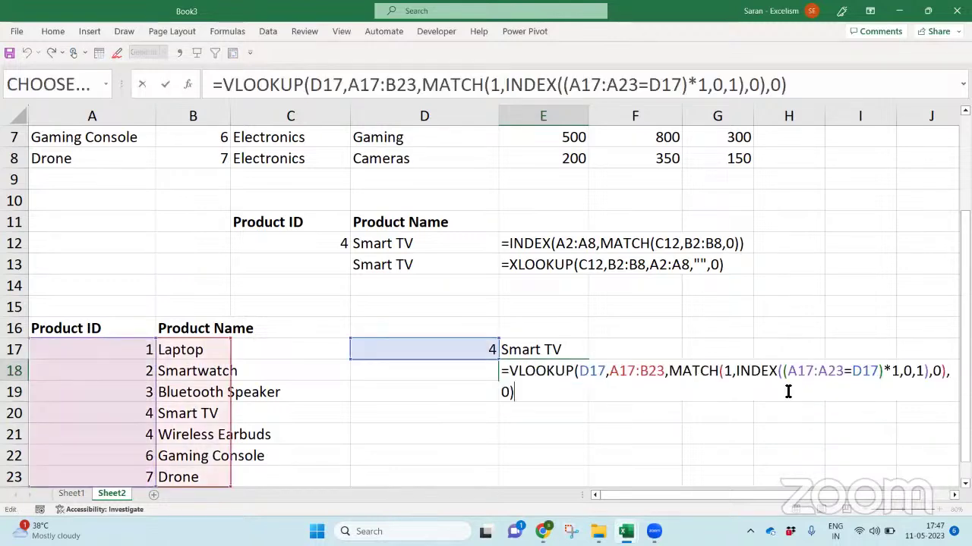
{"action": "left_click", "coordinate": [730, 372]}
{"action": "key", "text": "BackSpace"}
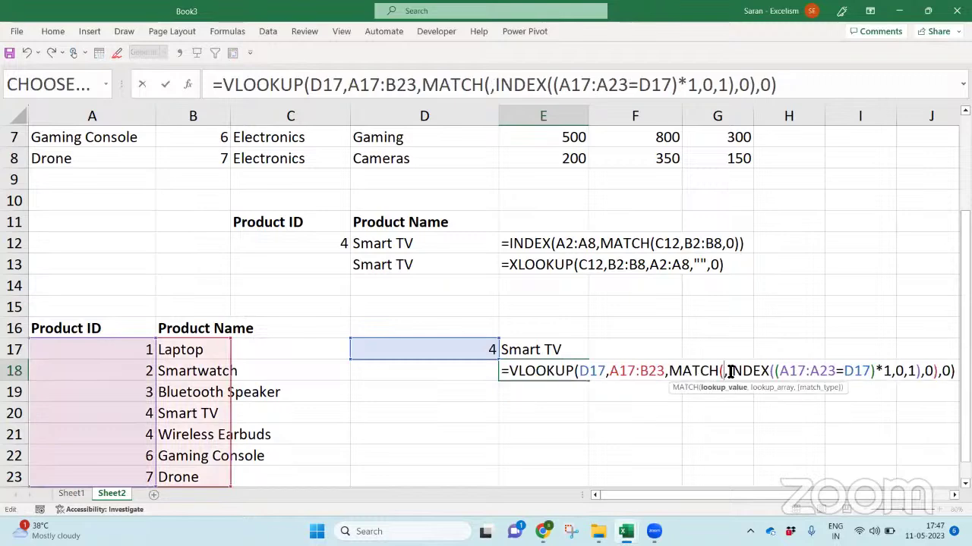
{"action": "key", "text": "Escape"}
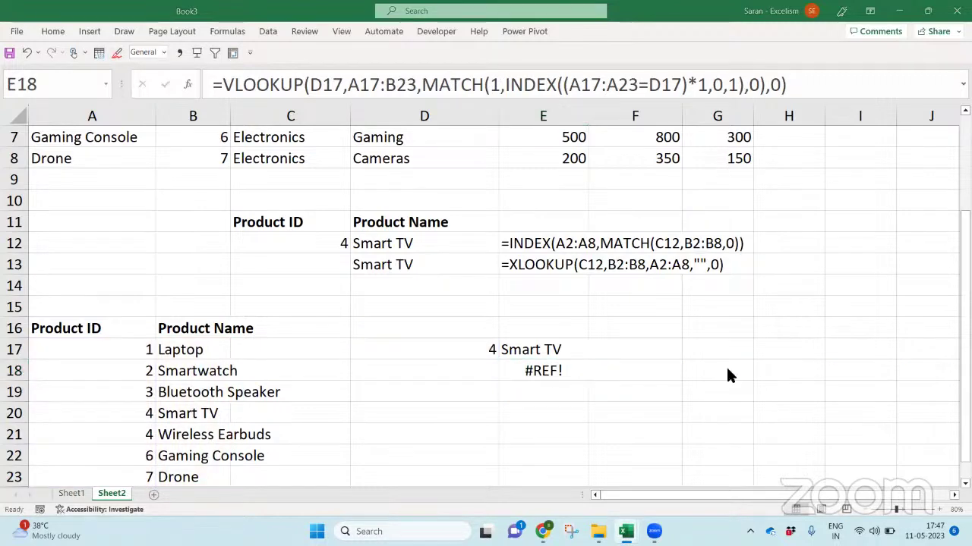
Copy the MATCH snippet from ChatGPT's explanation
{"action": "key", "text": "alt+Tab"}
{"action": "key", "text": "alt+Tab"}
{"action": "key", "text": "alt+Tab"}
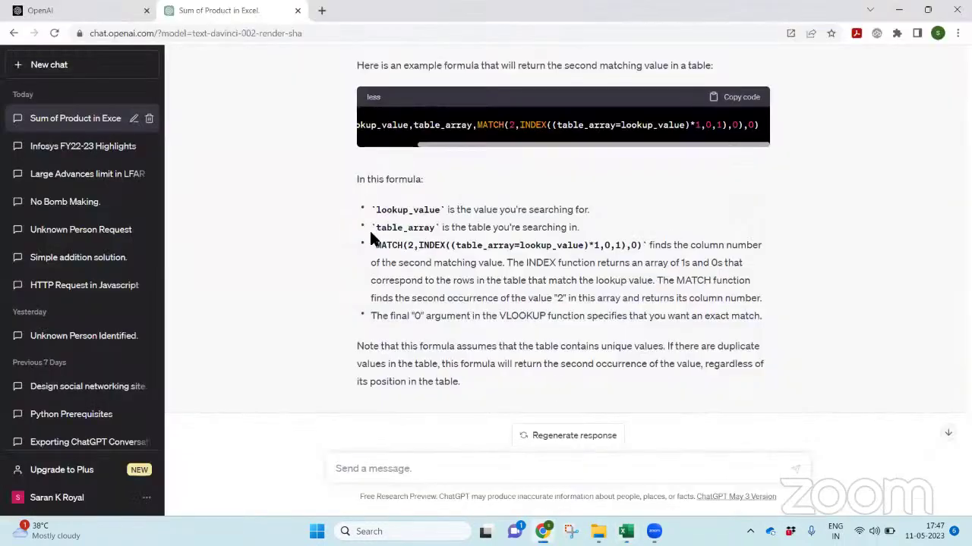
{"action": "left_click_drag", "start_coordinate": [373, 249], "coordinate": [642, 250]}
{"action": "key", "text": "ctrl+c"}
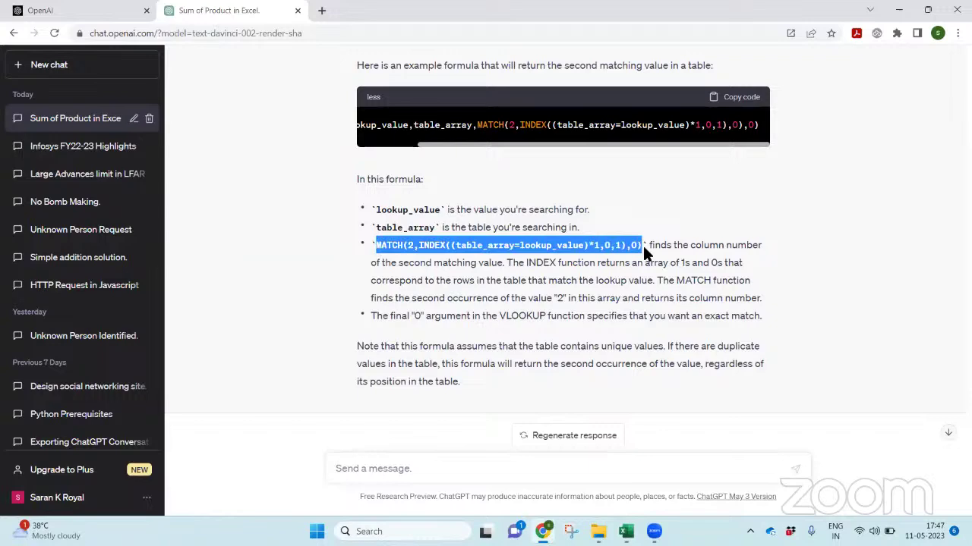
{"action": "key", "text": "alt+Tab"}
Replace E18's contents with ChatGPT's full VLOOKUP second-match example formula
{"action": "key", "text": "F2"}
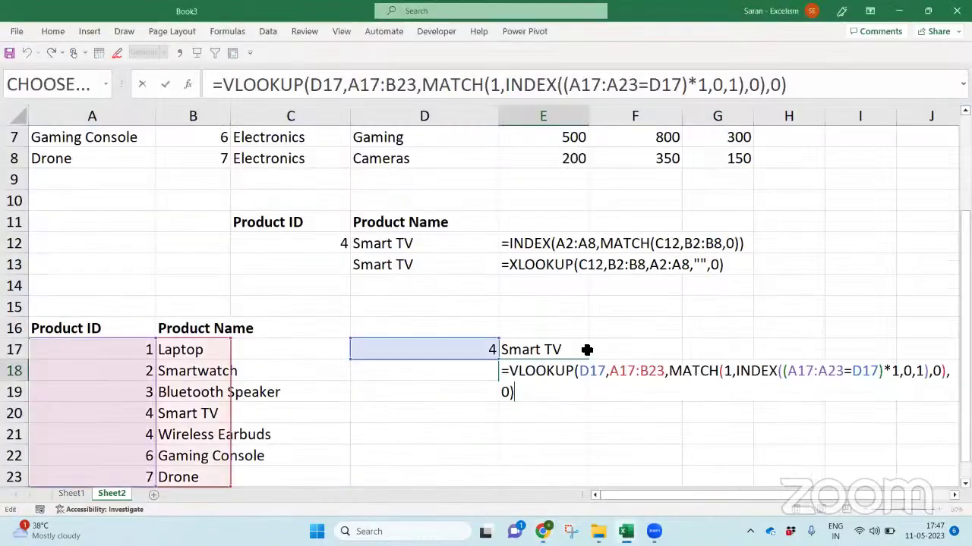
{"action": "key", "text": "Escape"}
{"action": "key", "text": "ctrl+v"}
{"action": "key", "text": "Return"}
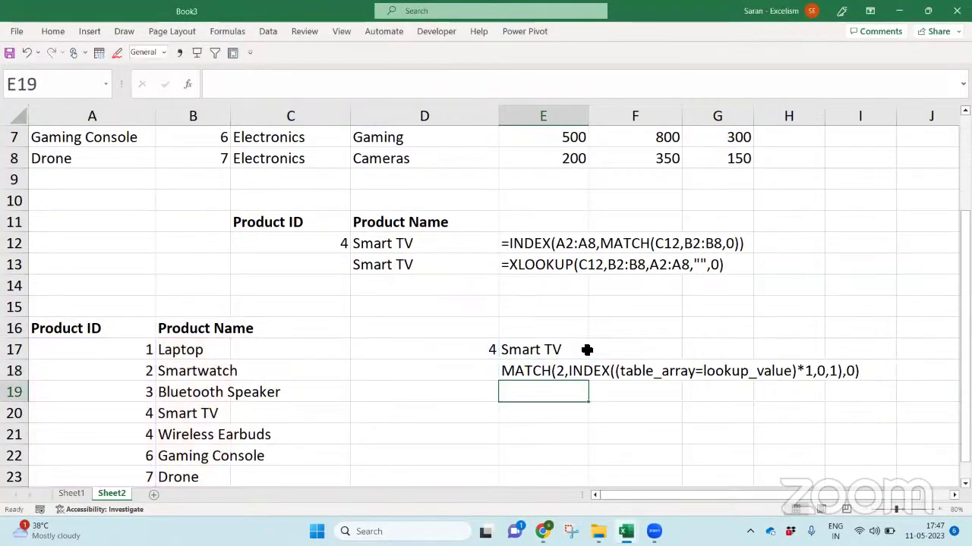
{"action": "key", "text": "Up"}
{"action": "key", "text": "alt+Tab"}
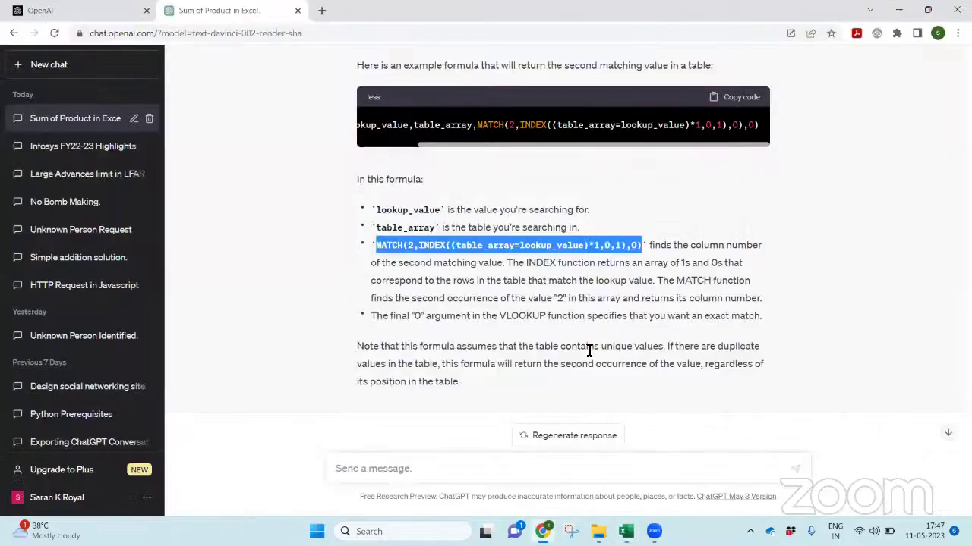
{"action": "key", "text": "alt+Tab"}
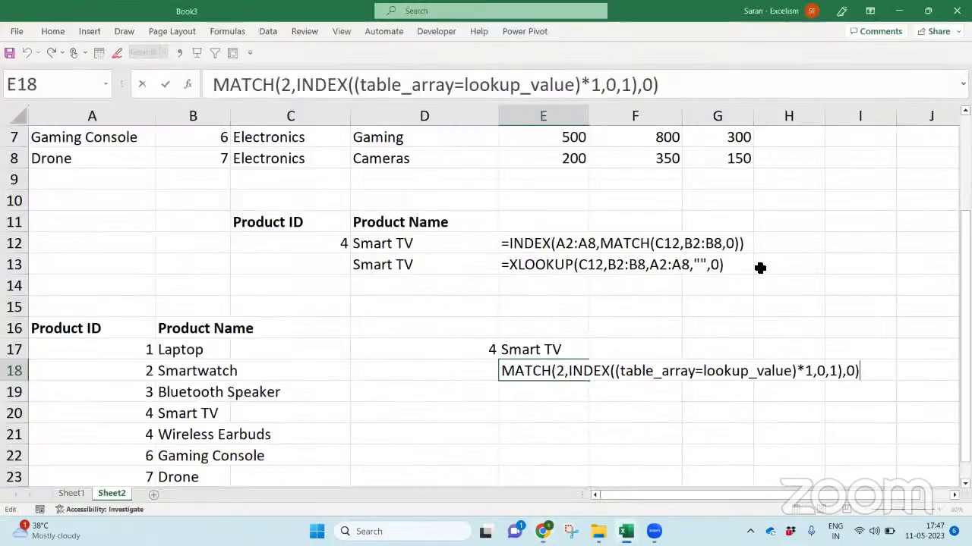
{"action": "key", "text": "F2"}
{"action": "key", "text": "shift+Home"}
{"action": "type", "text": "=VLOOKUP(lookup_value,table_array,MATCH(2,INDEX((table_array=lookup_value)*1,0,1),0),0)"}
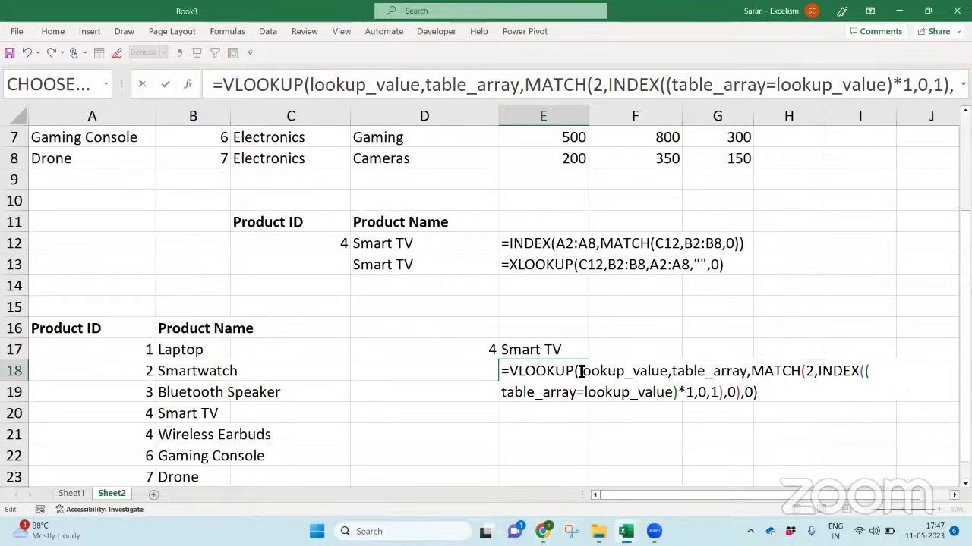
Set VLOOKUP's lookup value to D17 and its table to A17:B23
{"action": "left_click_drag", "start_coordinate": [579, 371], "coordinate": [668, 368]}
{"action": "key", "text": "BackSpace"}
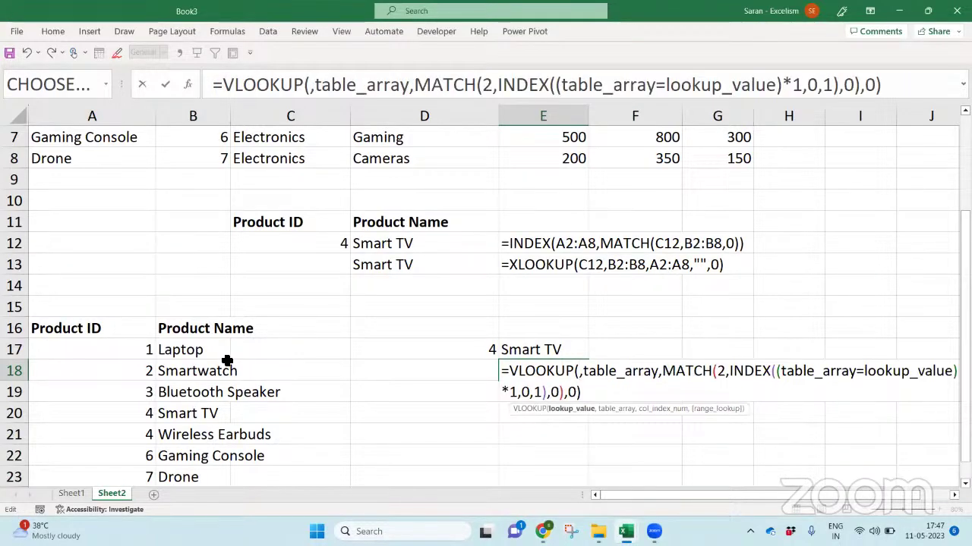
{"action": "left_click", "coordinate": [76, 348]}
{"action": "left_click", "coordinate": [465, 348]}
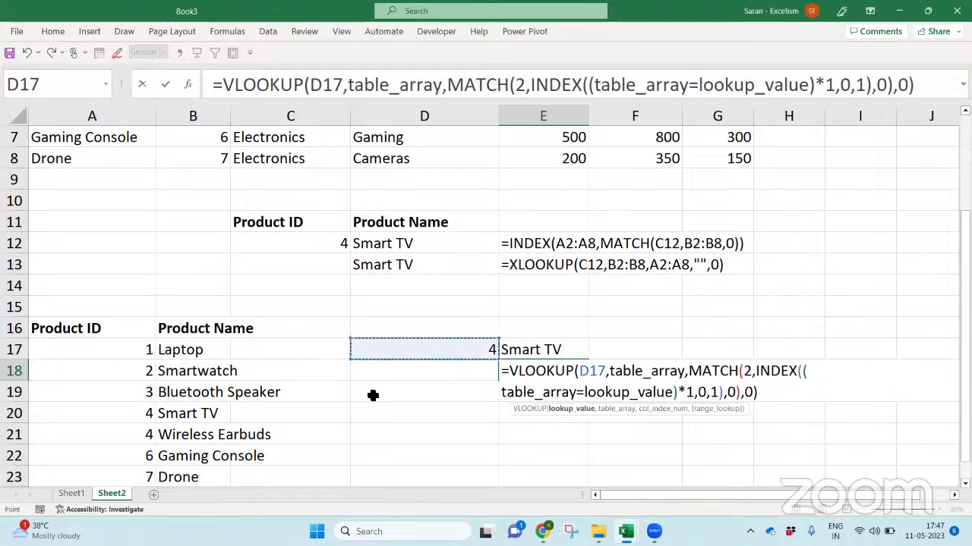
{"action": "left_click_drag", "start_coordinate": [610, 371], "coordinate": [686, 371]}
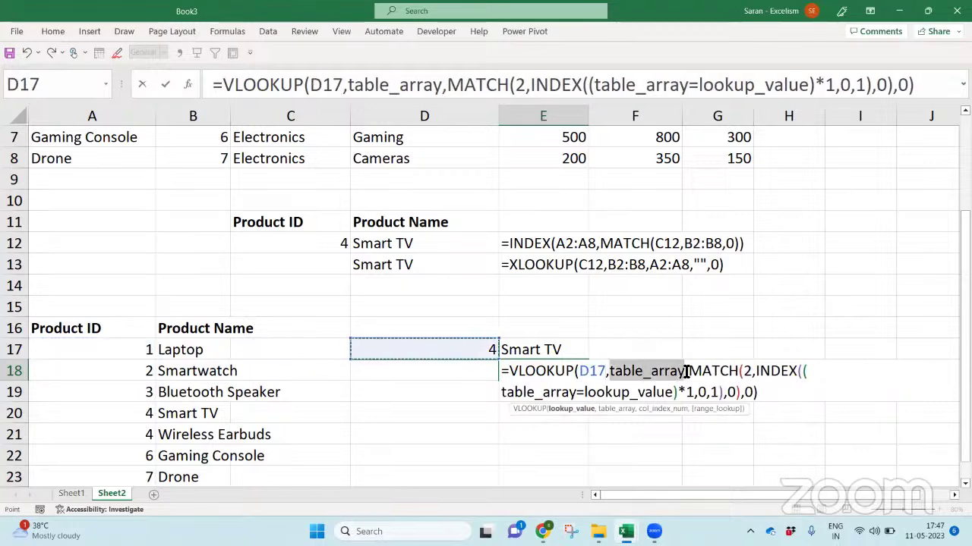
{"action": "key", "text": "BackSpace"}
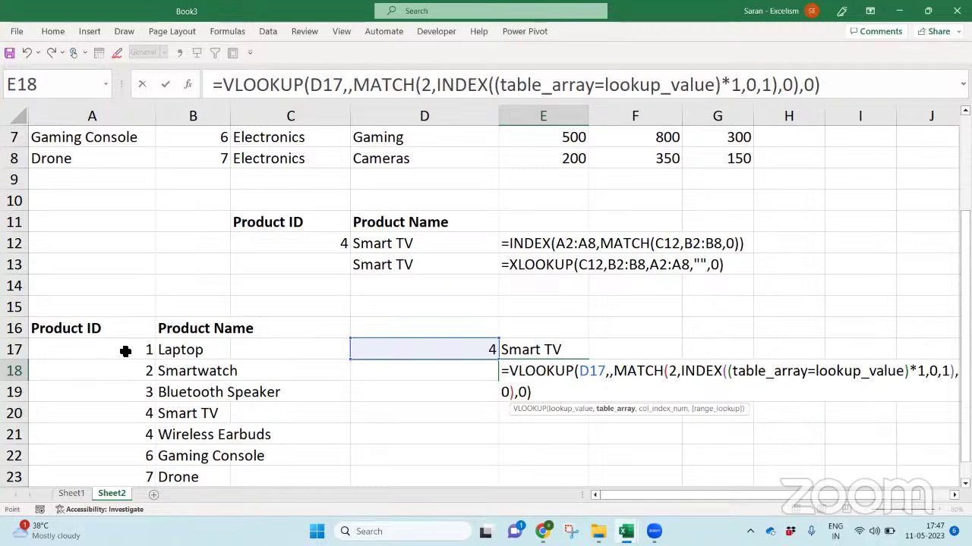
{"action": "left_click_drag", "start_coordinate": [125, 351], "coordinate": [195, 439]}
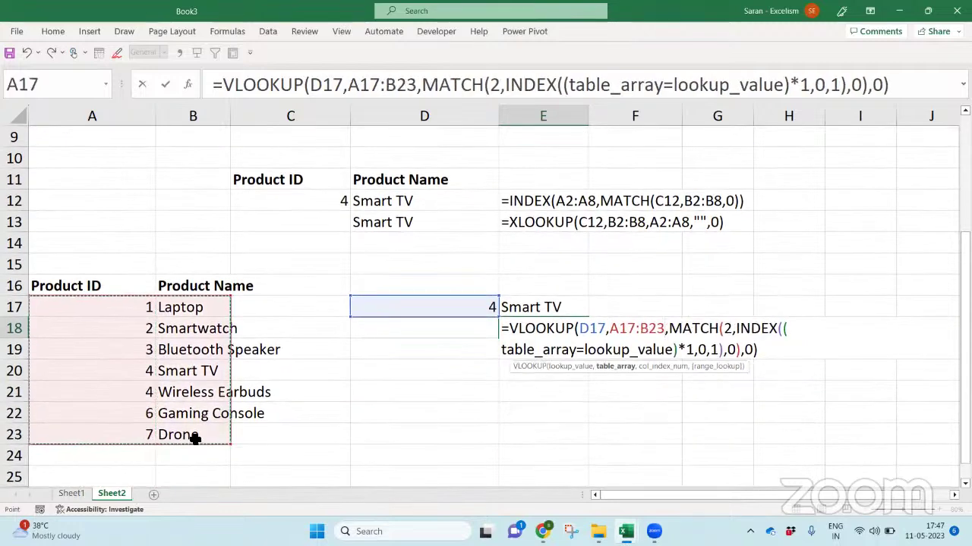
Preview MATCH's 2 and the comparison inside INDEX in E18's formula
{"action": "left_click", "coordinate": [668, 328]}
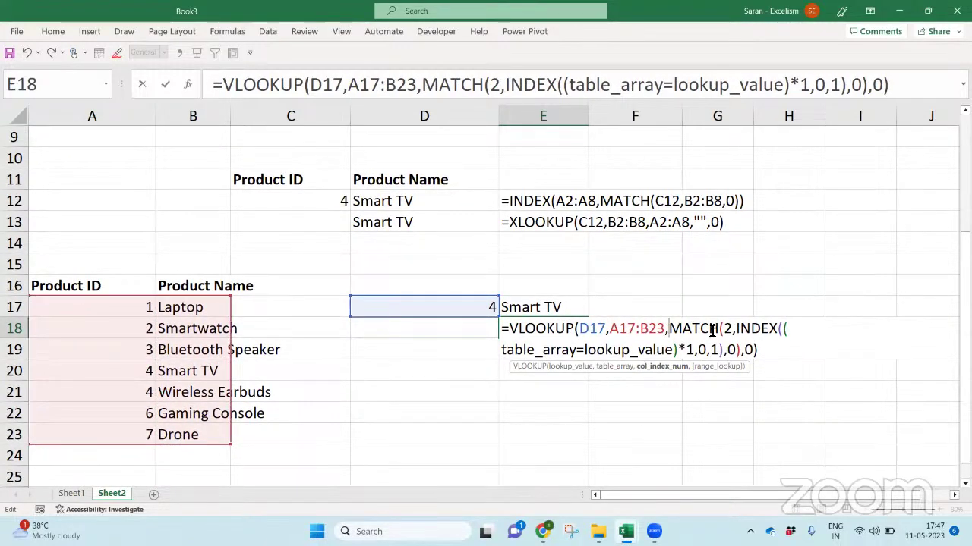
{"action": "left_click", "coordinate": [725, 328]}
{"action": "double_click", "coordinate": [726, 329]}
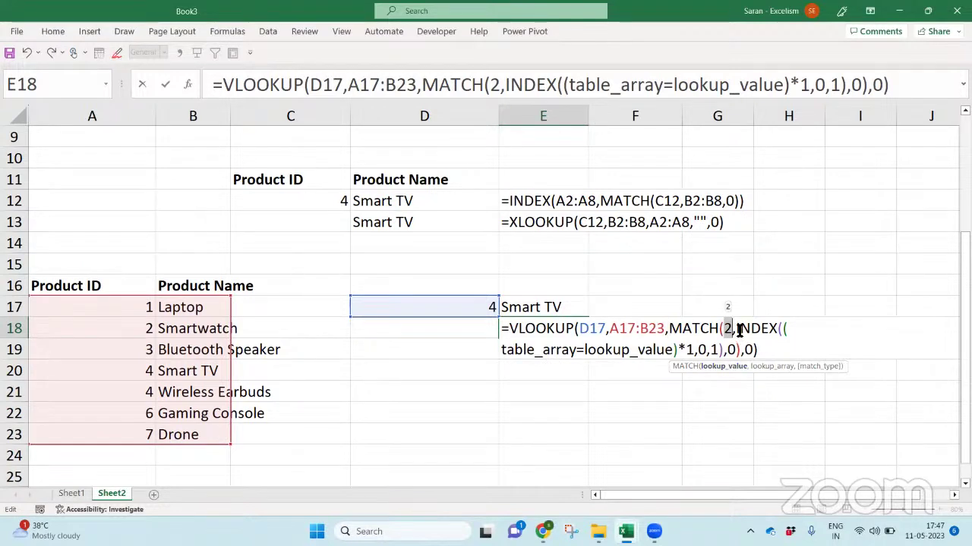
{"action": "mouse_move", "coordinate": [739, 336]}
{"action": "left_mouse_down"}
{"action": "mouse_move", "coordinate": [740, 349]}
{"action": "mouse_move", "coordinate": [694, 349]}
{"action": "mouse_move", "coordinate": [741, 336]}
{"action": "left_mouse_up"}
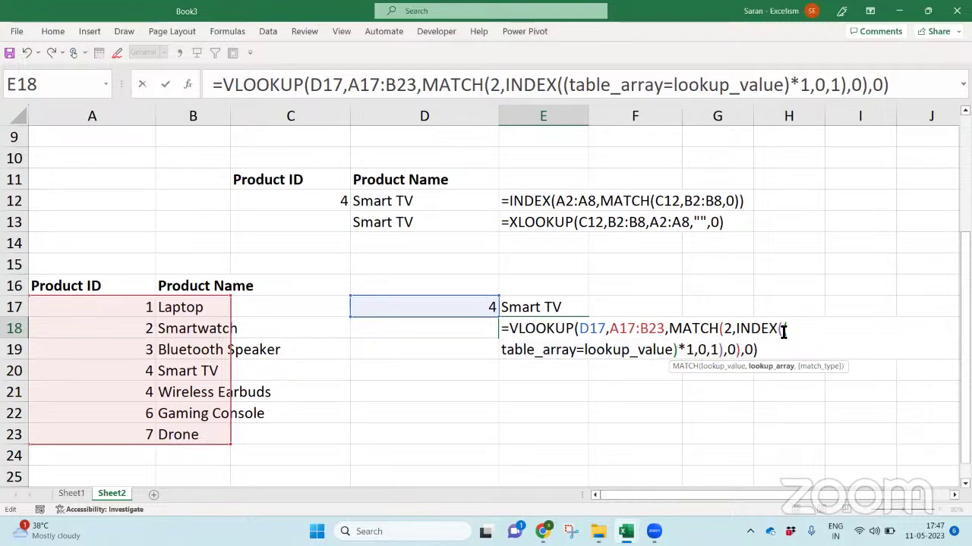
{"action": "left_click_drag", "start_coordinate": [784, 332], "coordinate": [694, 349]}
{"action": "left_click", "coordinate": [630, 351]}
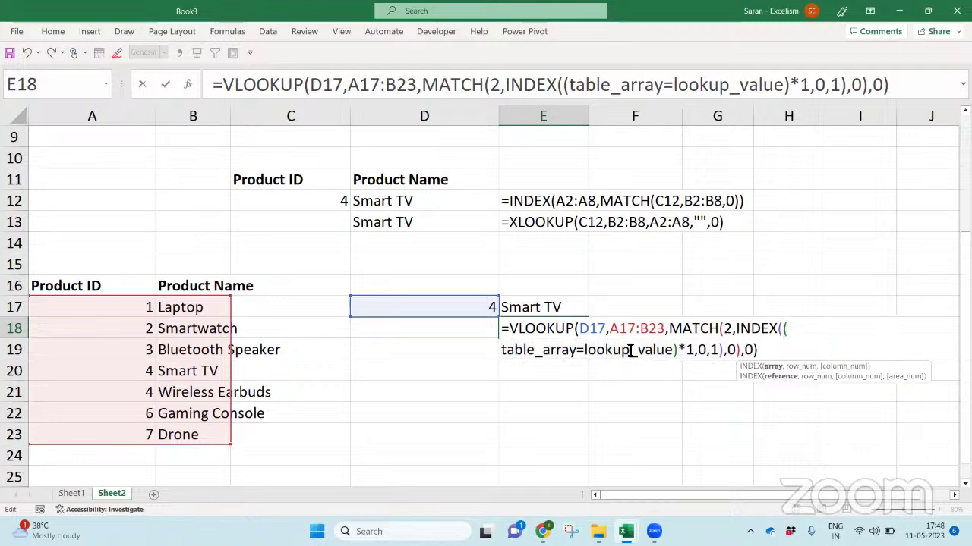
Fill INDEX's comparison with A17:A23=D17 and enter the formula, returning #N/A
{"action": "double_click", "coordinate": [552, 353]}
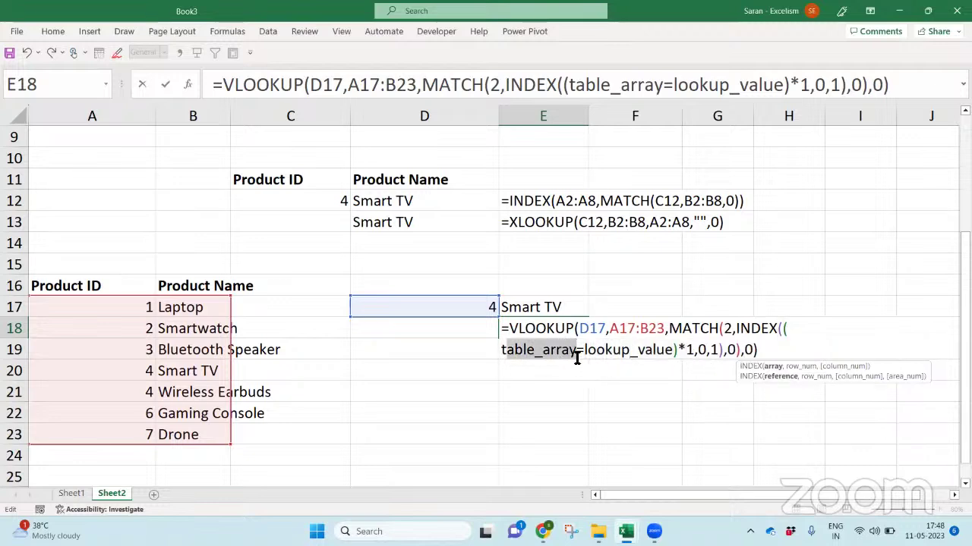
{"action": "left_click", "coordinate": [513, 352]}
{"action": "double_click", "coordinate": [513, 352]}
{"action": "key", "text": "BackSpace"}
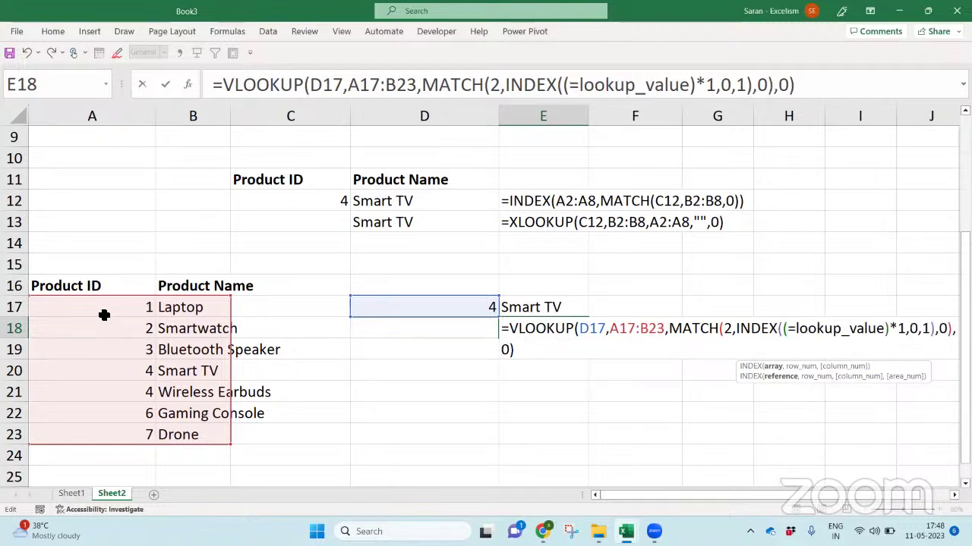
{"action": "left_click_drag", "start_coordinate": [104, 310], "coordinate": [110, 431]}
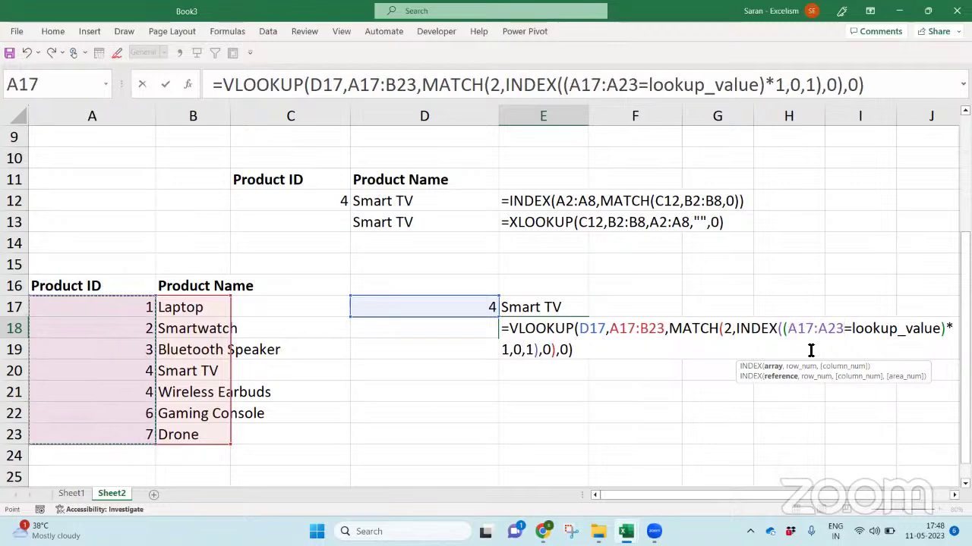
{"action": "left_click_drag", "start_coordinate": [853, 328], "coordinate": [939, 328]}
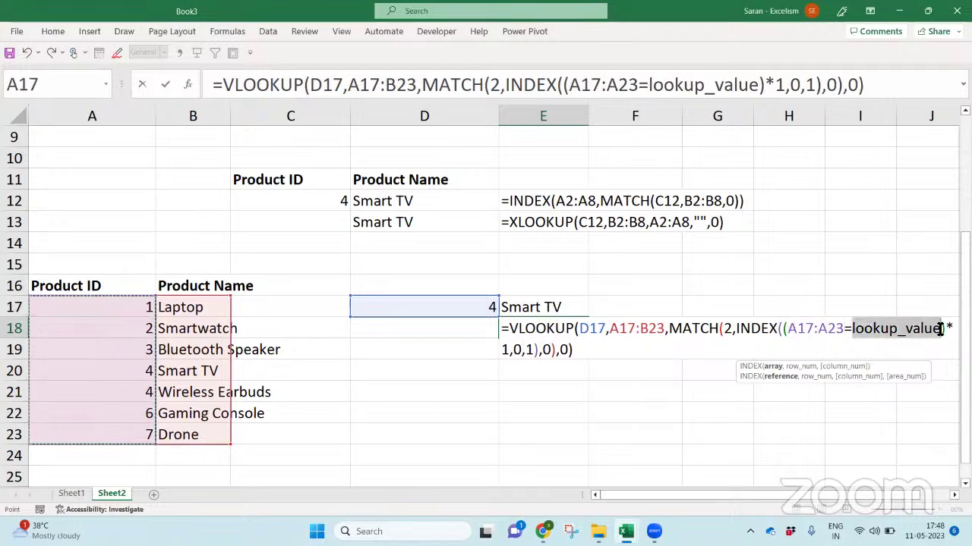
{"action": "key", "text": "BackSpace"}
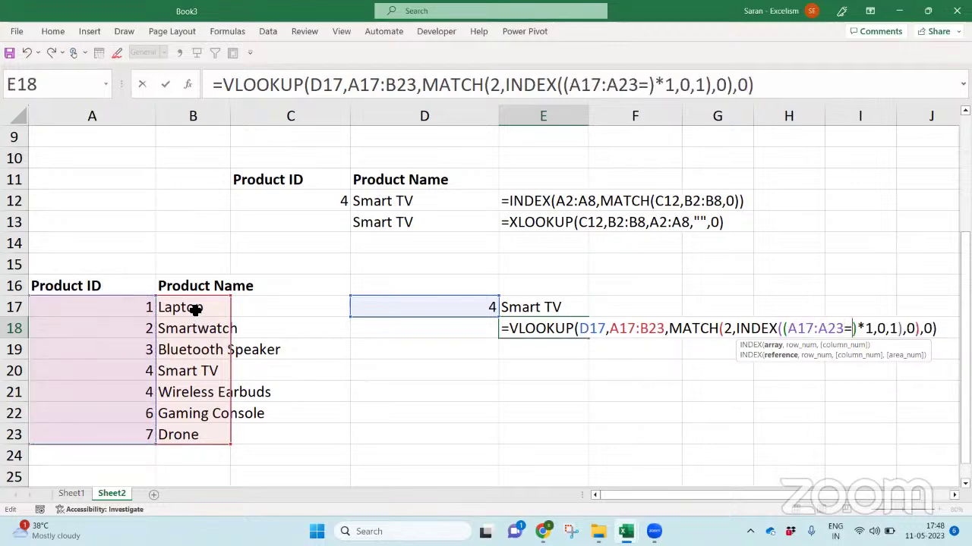
{"action": "left_click", "coordinate": [444, 301]}
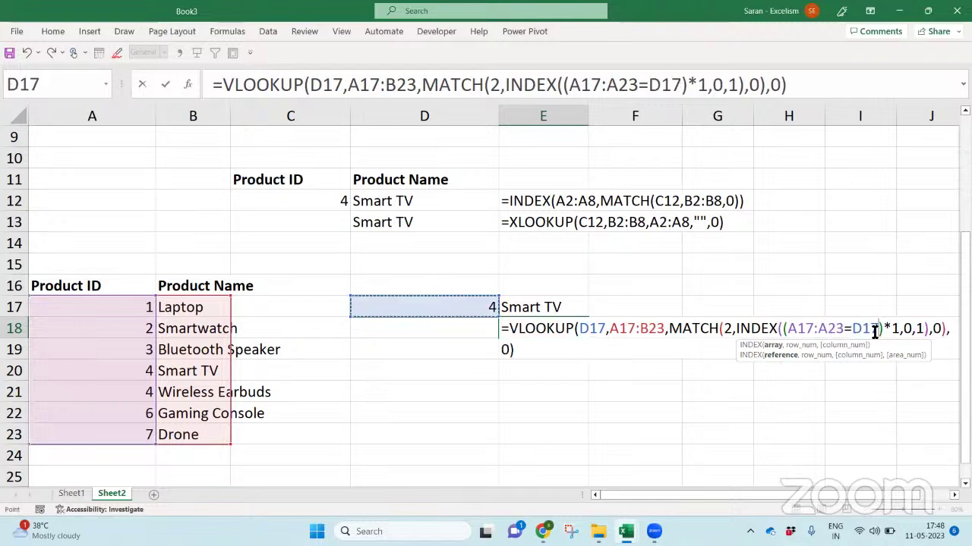
{"action": "left_click", "coordinate": [903, 330]}
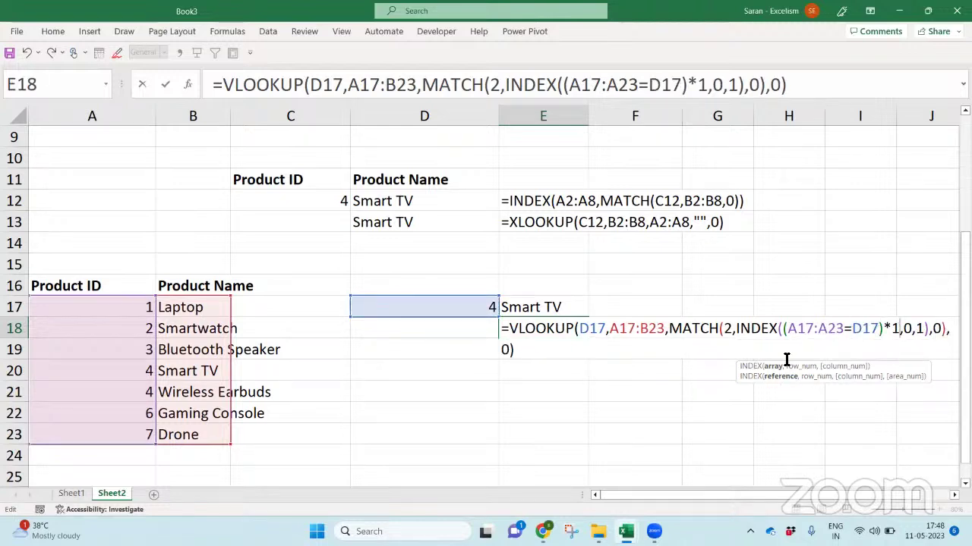
{"action": "key", "text": "Return"}
{"action": "key", "text": "Up"}
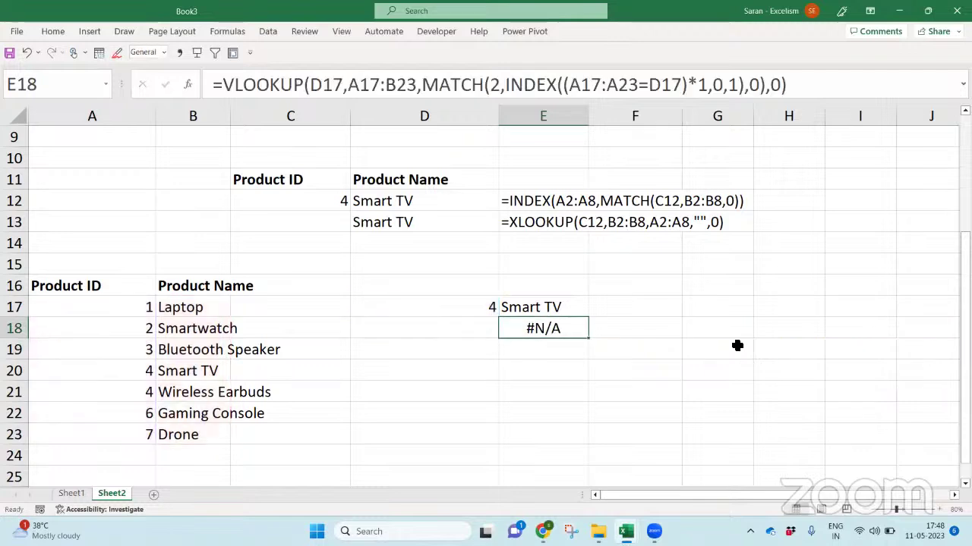
Ask ChatGPT what table_array should be in the INDEX function from its answer above
{"action": "key", "text": "alt+Tab"}
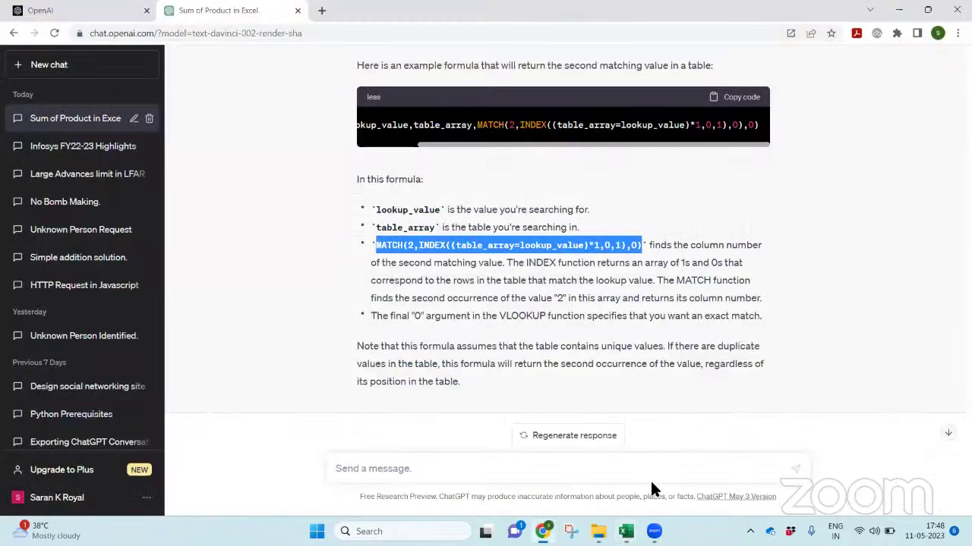
{"action": "left_click", "coordinate": [626, 475]}
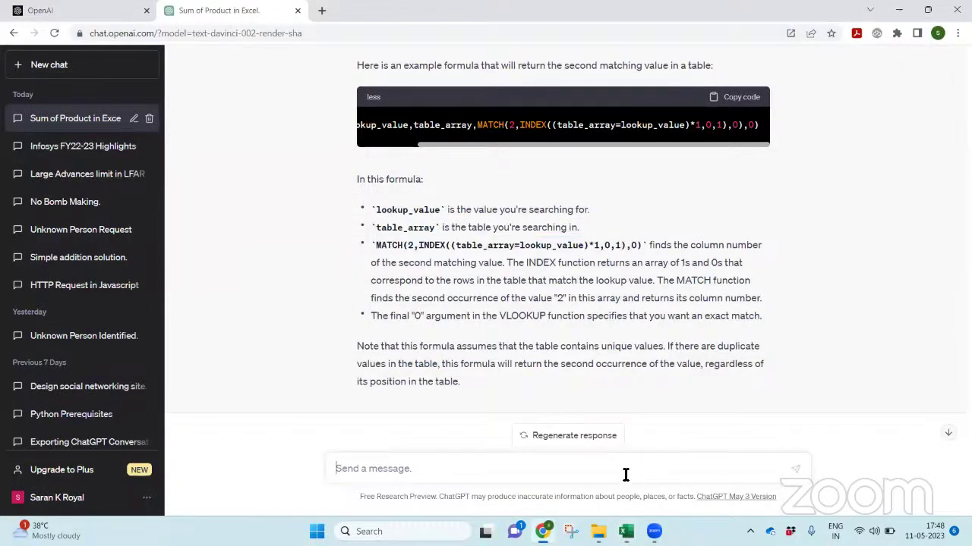
{"action": "type", "text": "what should be tabe"}
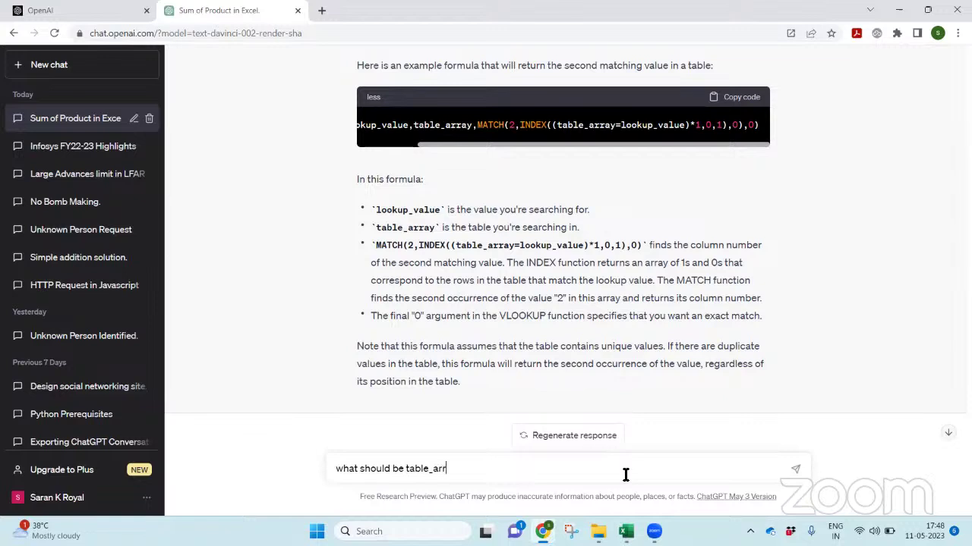
{"action": "type", "text": "e_array in the INDEX Function mentioned"}
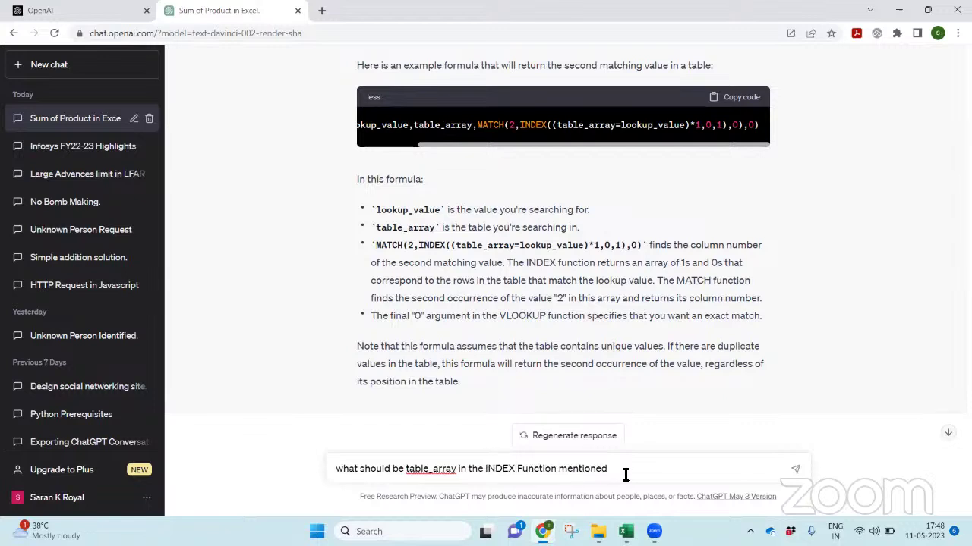
{"action": "type", "text": "above"}
{"action": "key", "text": "Return"}
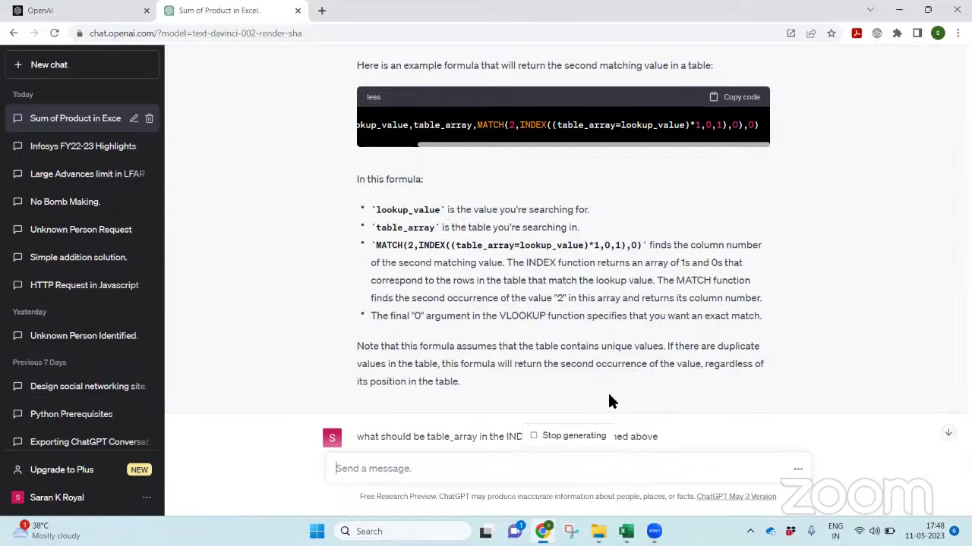
Read that table_array is the searched range, such as A2:A10, and copy the example formula
{"action": "left_click", "coordinate": [948, 431]}
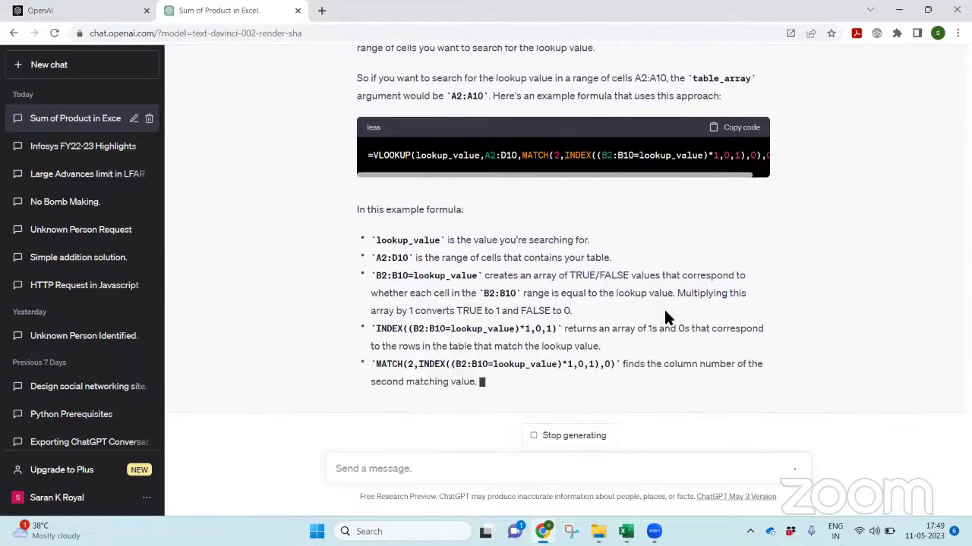
{"action": "scroll", "coordinate": [666, 318], "scroll_direction": "up", "scroll_amount": 1}
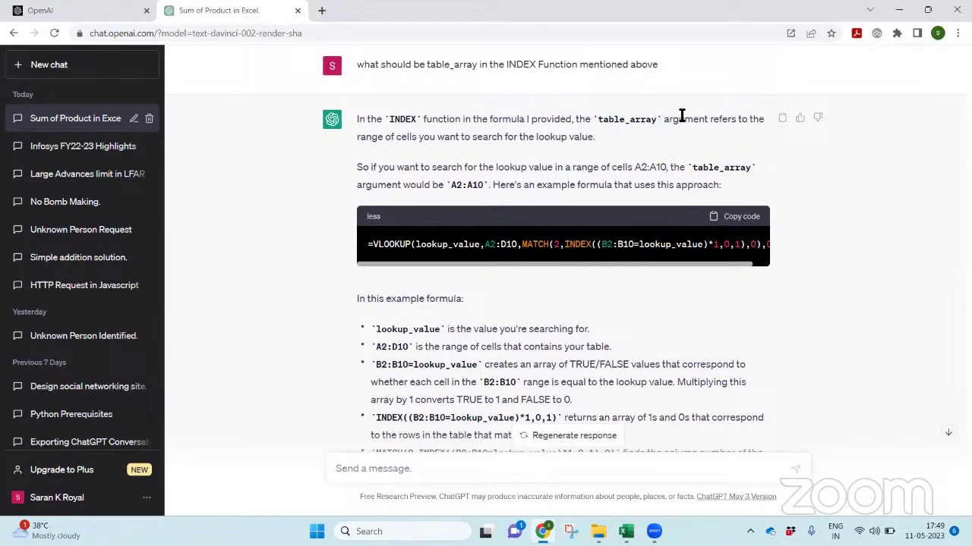
{"action": "left_click_drag", "start_coordinate": [396, 137], "coordinate": [602, 135]}
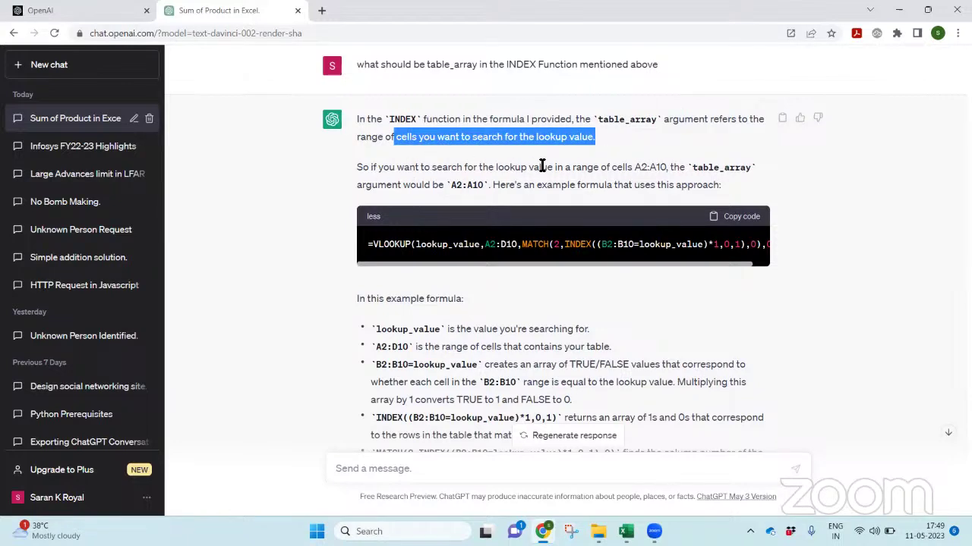
{"action": "left_click_drag", "start_coordinate": [634, 167], "coordinate": [671, 167]}
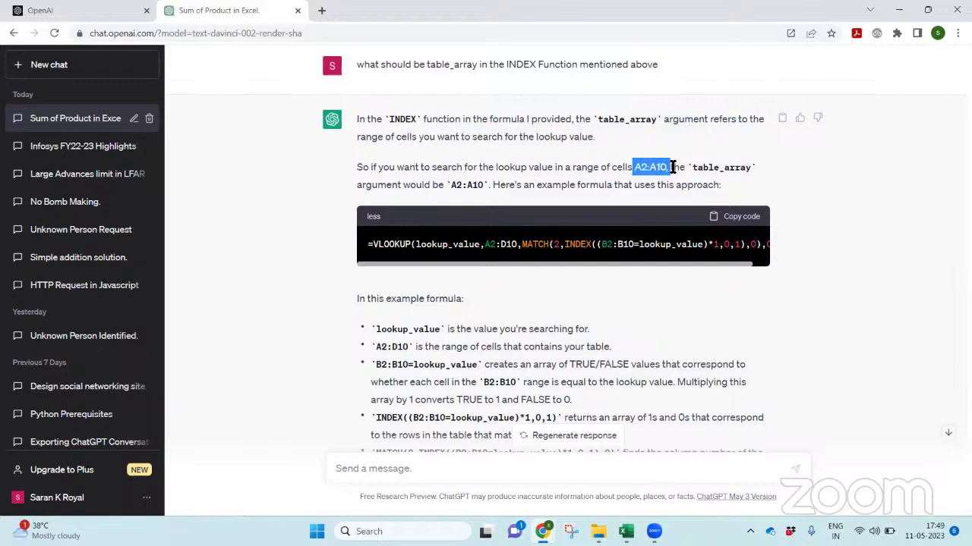
{"action": "left_click_drag", "start_coordinate": [450, 186], "coordinate": [483, 183]}
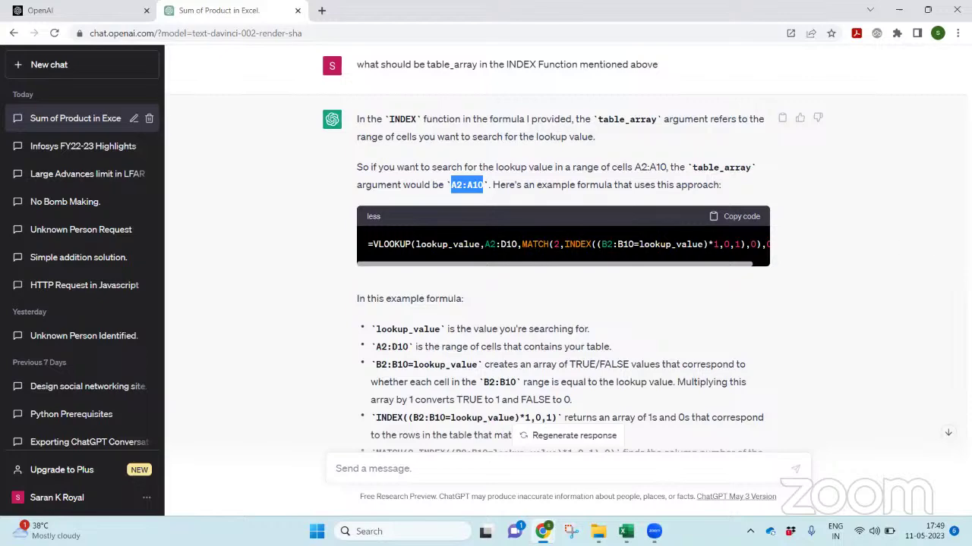
{"action": "scroll", "coordinate": [951, 437], "scroll_direction": "down", "scroll_amount": 1}
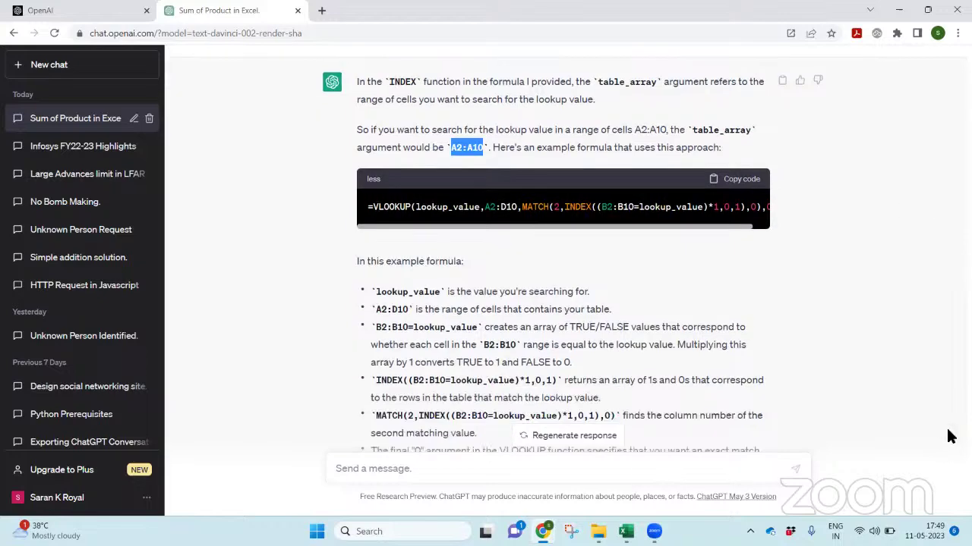
{"action": "scroll", "coordinate": [950, 438], "scroll_direction": "down", "scroll_amount": 3}
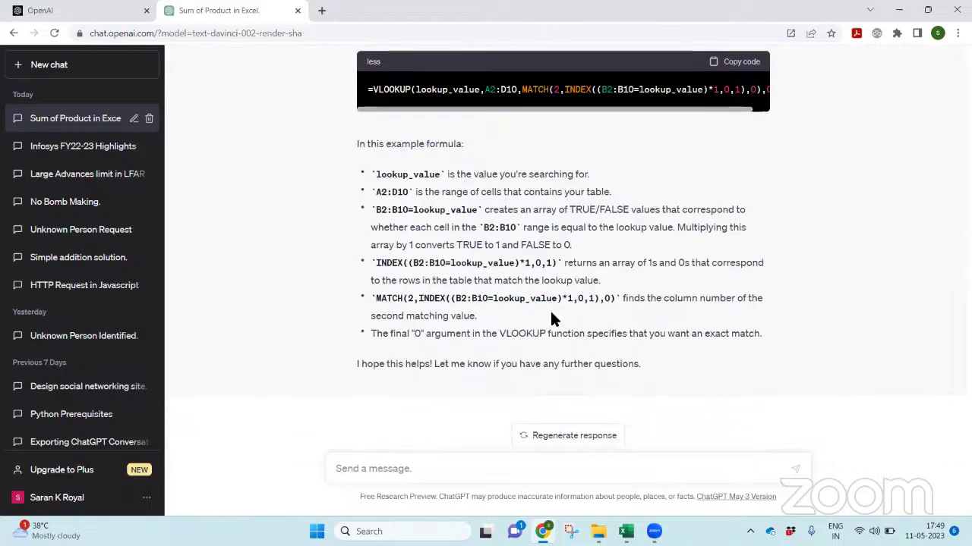
{"action": "left_click", "coordinate": [725, 62]}
Overwrite E18's formula with ChatGPT's copied example formula
{"action": "key", "text": "alt+Tab"}
{"action": "key", "text": "F2"}
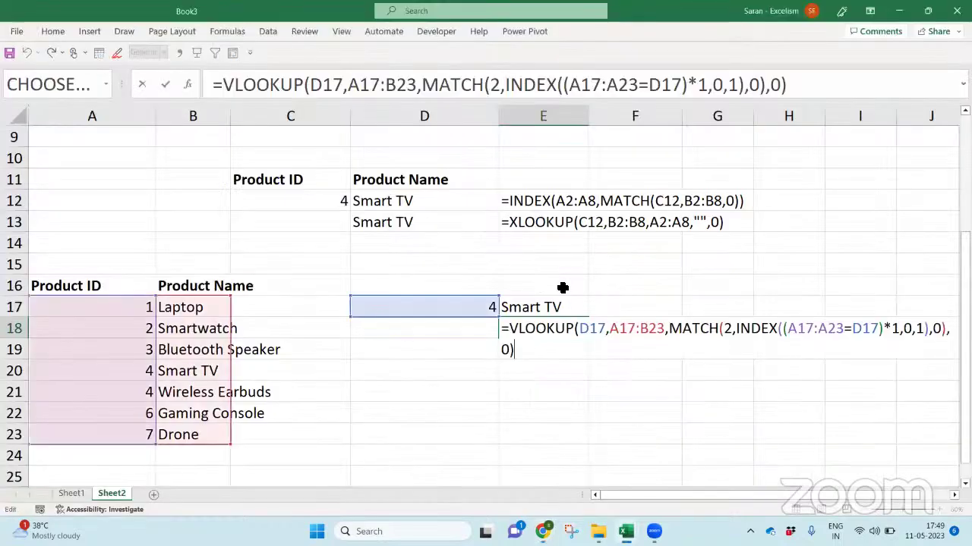
{"action": "key", "text": "ctrl+a"}
{"action": "key", "text": "ctrl+v"}
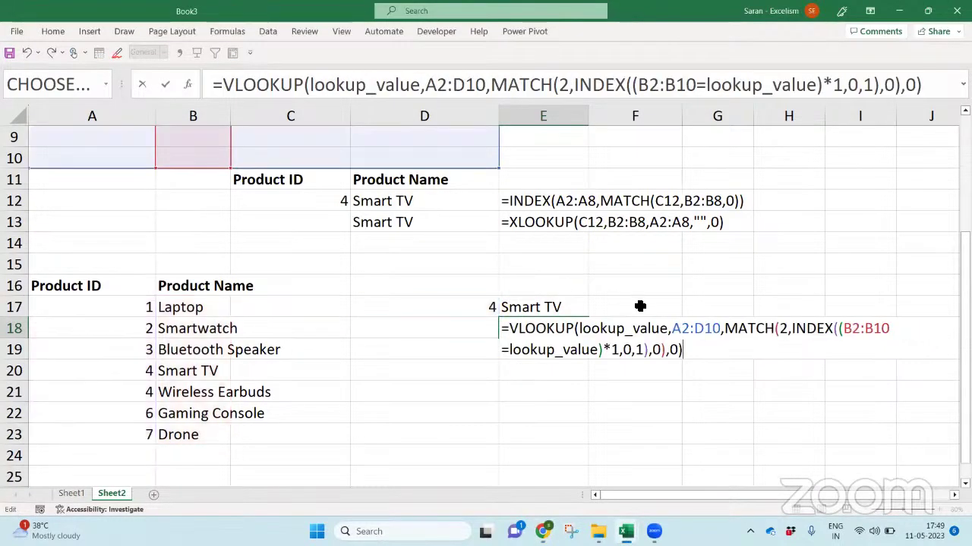
Point both lookup_value placeholders at D17 and enter the formula, still returning #N/A
{"action": "left_click_drag", "start_coordinate": [580, 329], "coordinate": [672, 328]}
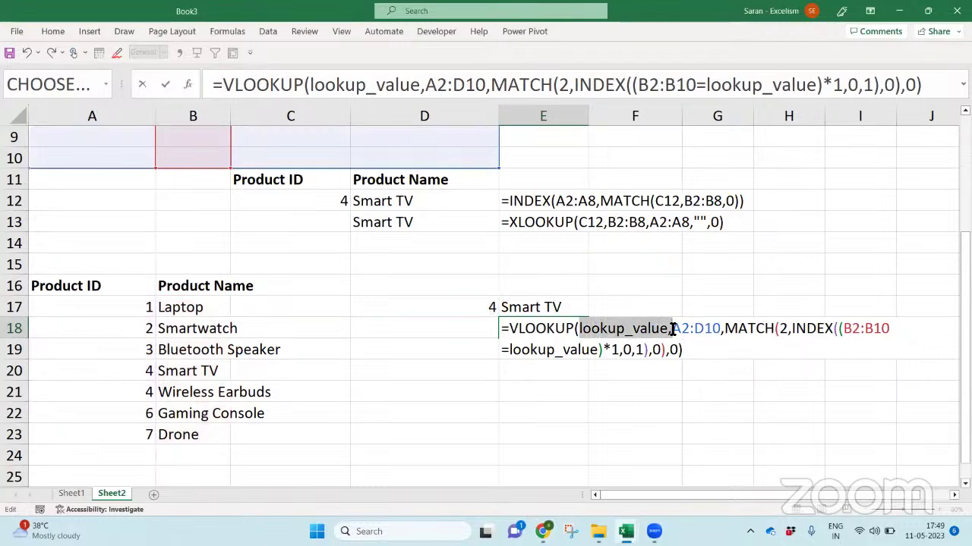
{"action": "key", "text": "BackSpace"}
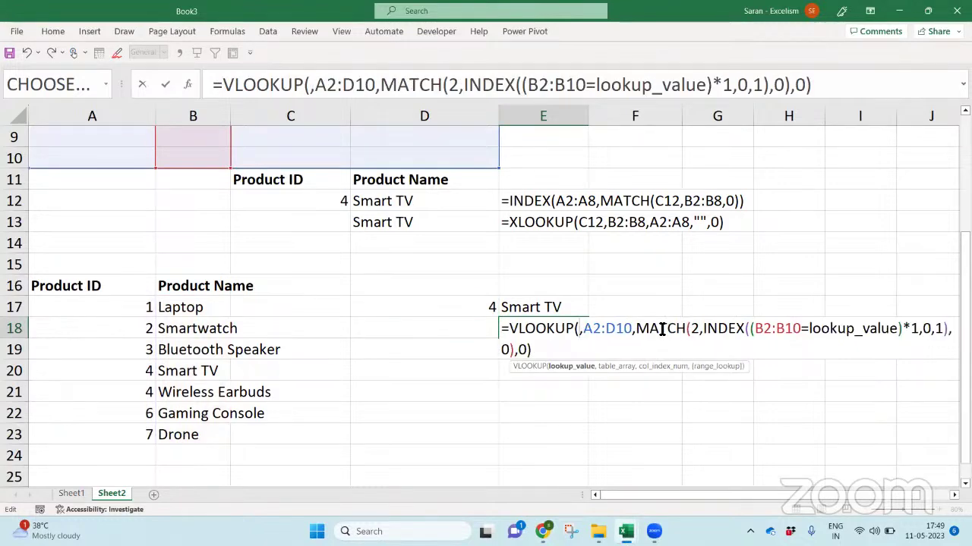
{"action": "left_click", "coordinate": [477, 306]}
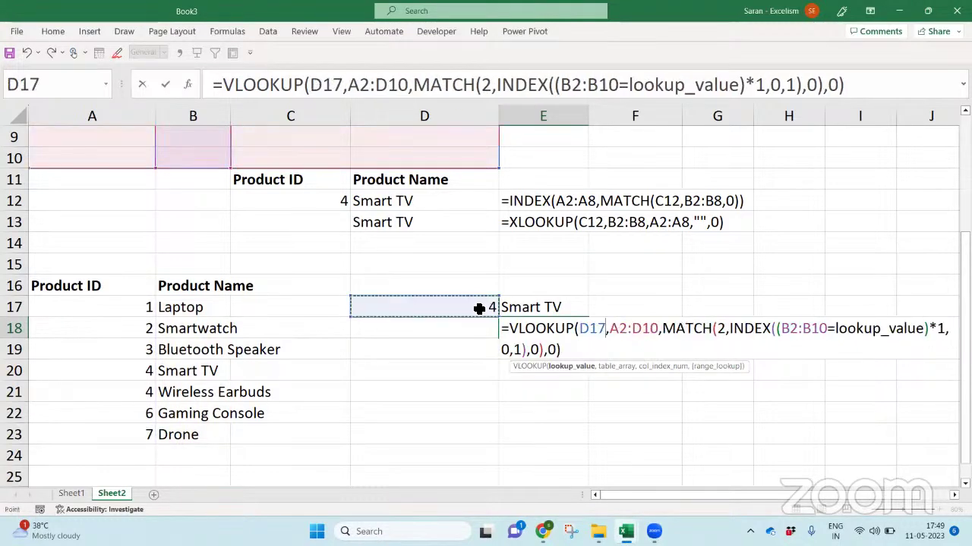
{"action": "left_click", "coordinate": [783, 330]}
{"action": "double_click", "coordinate": [885, 329]}
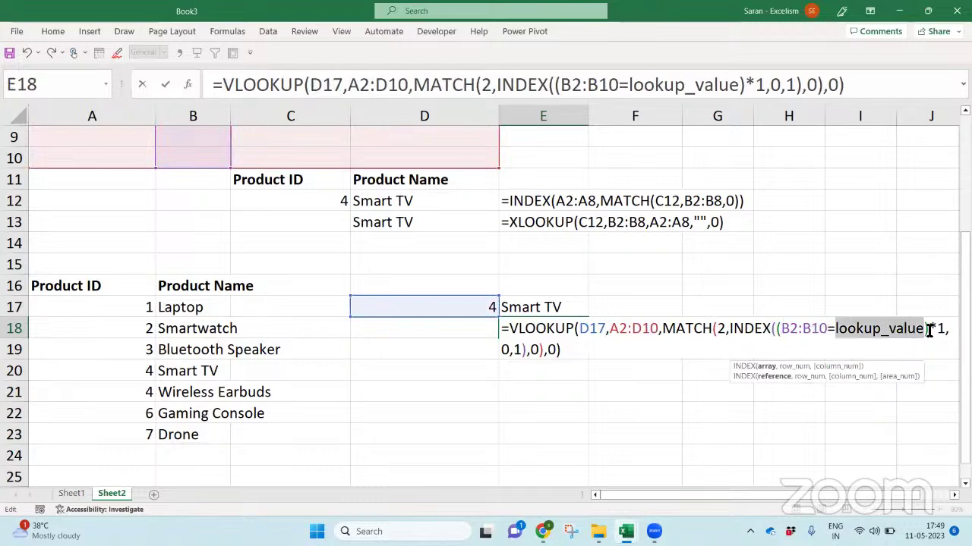
{"action": "key", "text": "BackSpace"}
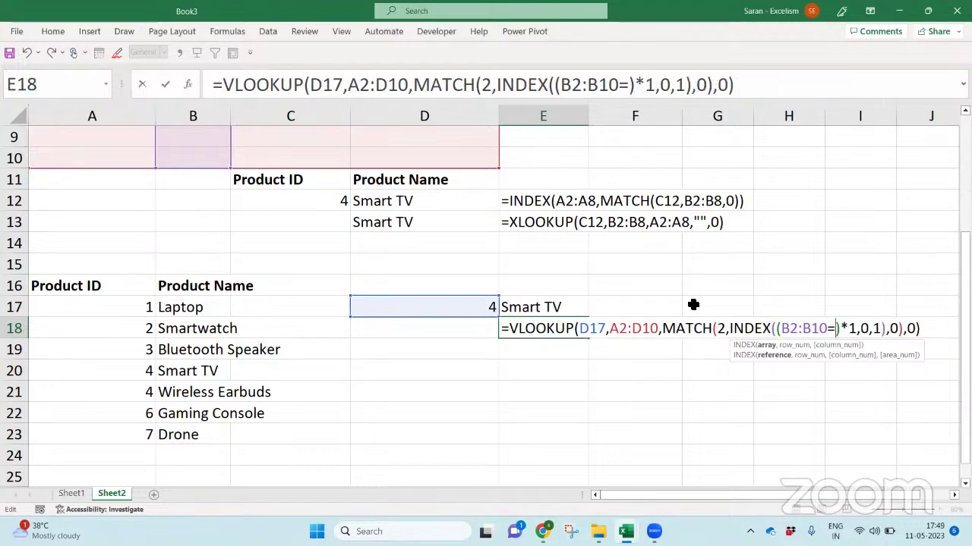
{"action": "left_click", "coordinate": [475, 305]}
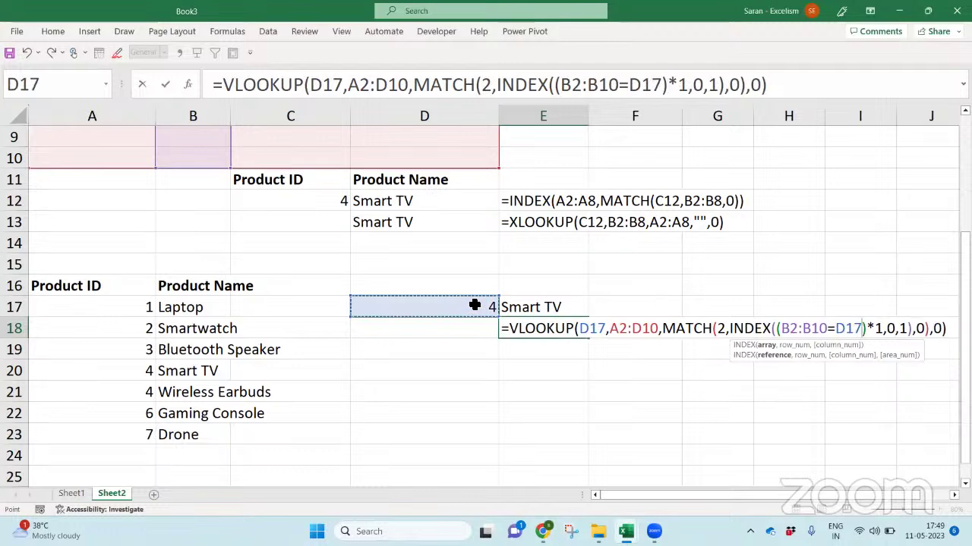
{"action": "key", "text": "Return"}
{"action": "key", "text": "Up"}
{"action": "key", "text": "alt+Tab"}
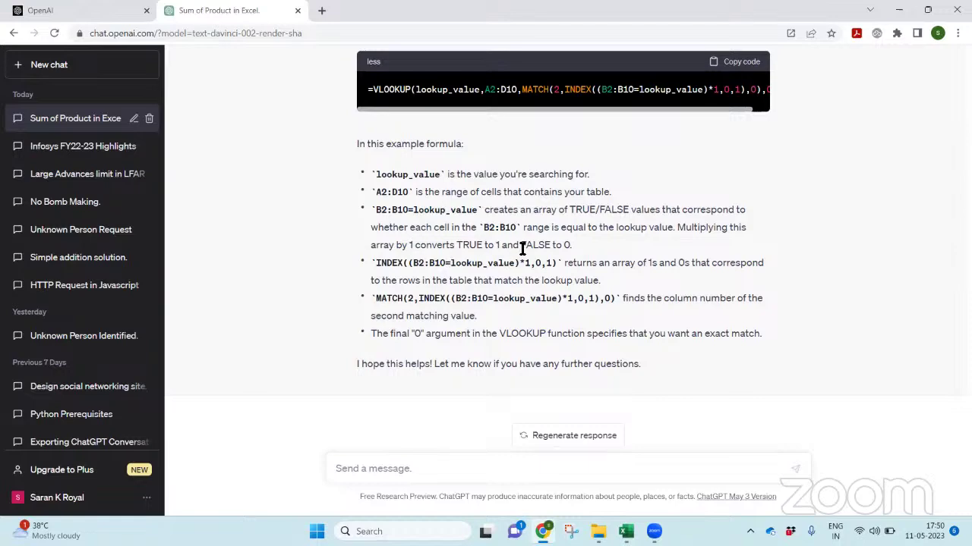
{"action": "key", "text": "alt+Tab"}
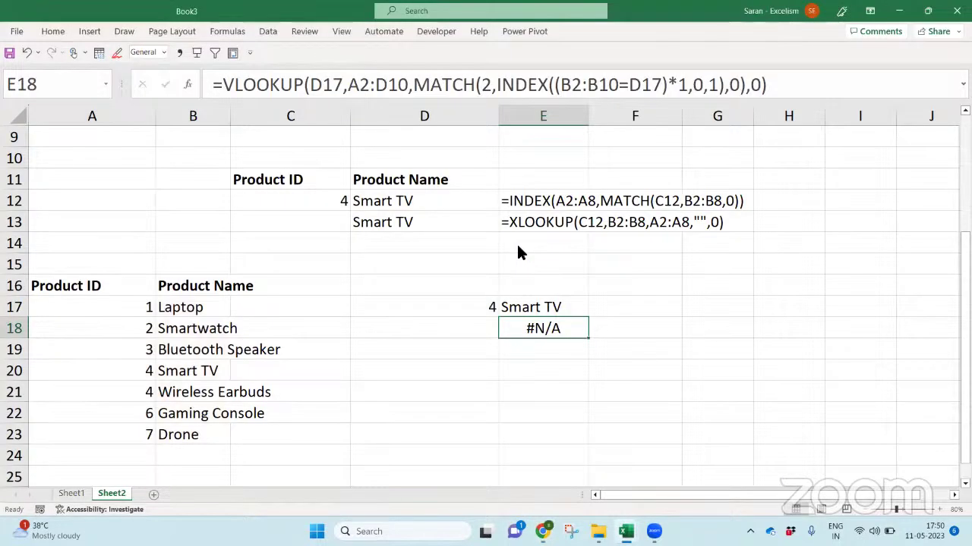
Review E18's formula by highlighting its MATCH and INDEX parts in the formula bar
{"action": "key", "text": "F2"}
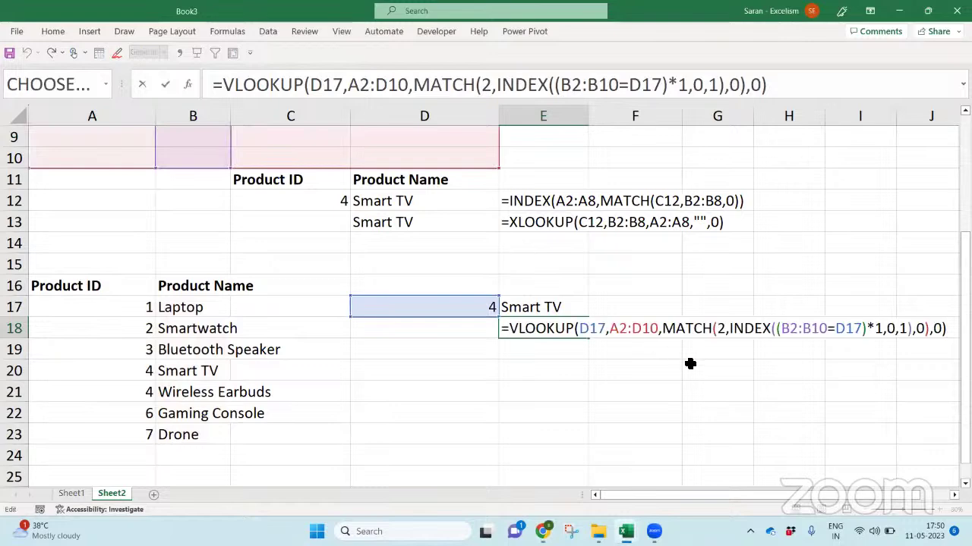
{"action": "key", "text": "Escape"}
{"action": "key", "text": "F2"}
{"action": "left_click_drag", "start_coordinate": [664, 328], "coordinate": [874, 328]}
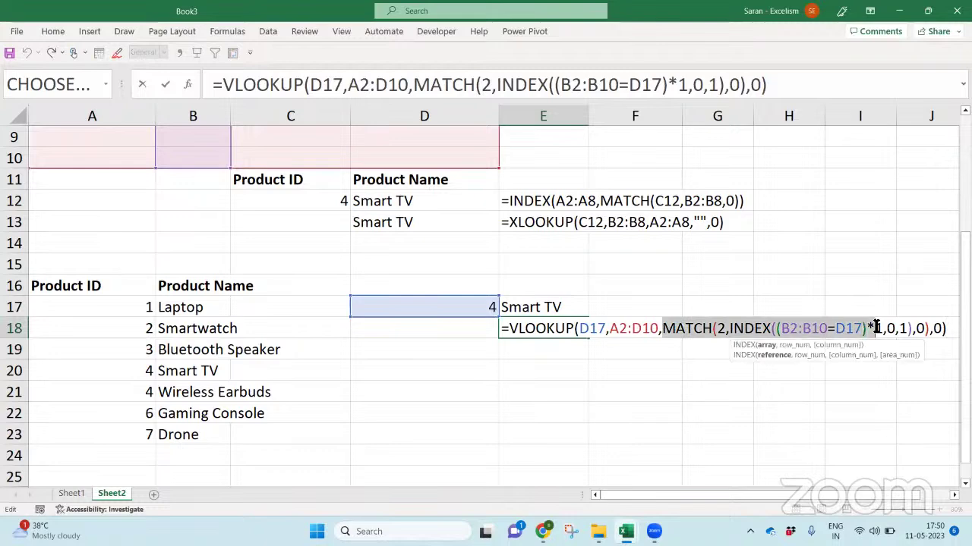
{"action": "left_click", "coordinate": [741, 328]}
{"action": "left_click_drag", "start_coordinate": [727, 328], "coordinate": [882, 328]}
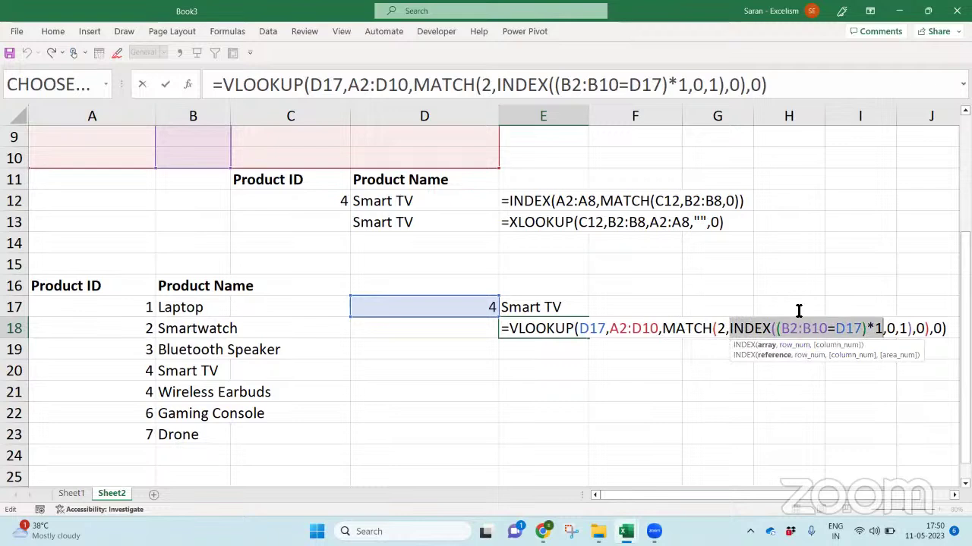
{"action": "left_click", "coordinate": [824, 329]}
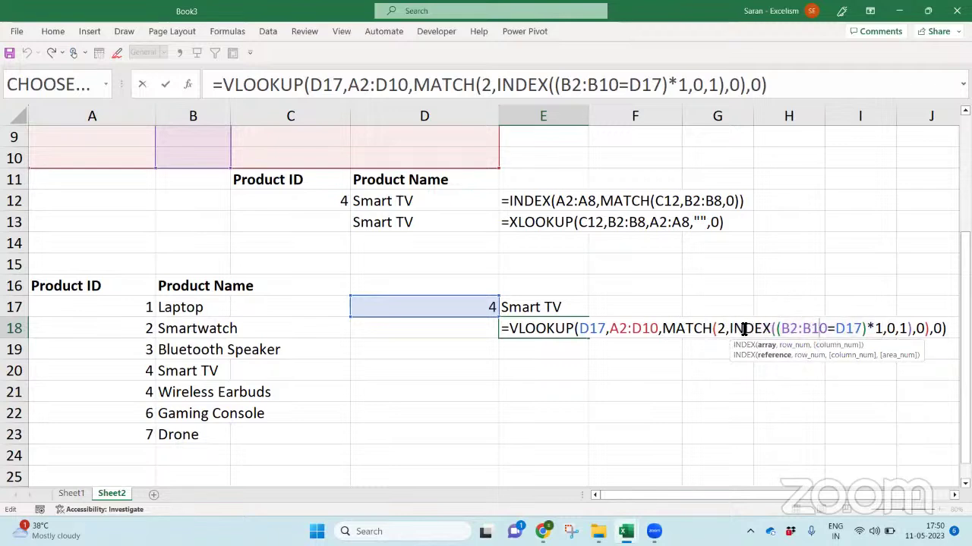
{"action": "left_click_drag", "start_coordinate": [729, 328], "coordinate": [915, 328]}
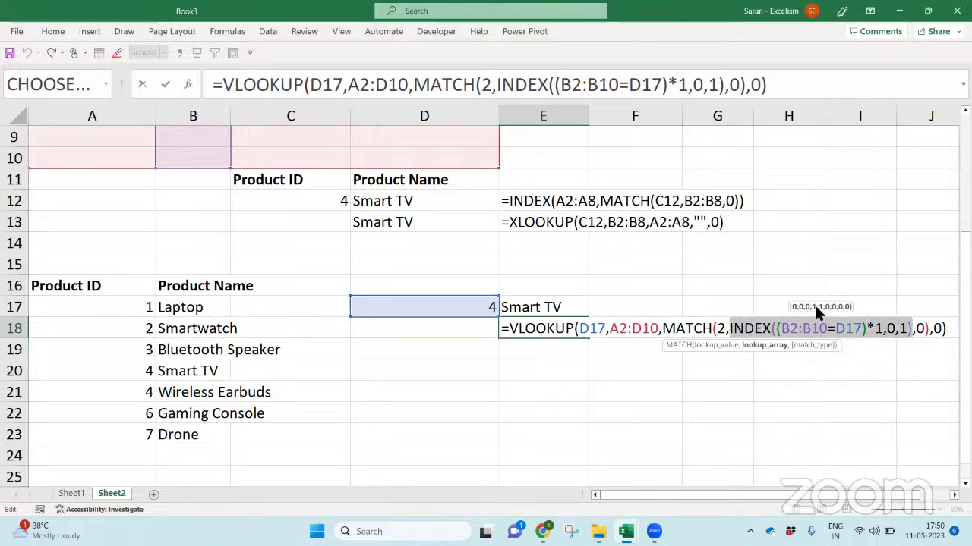
{"action": "left_click", "coordinate": [723, 331]}
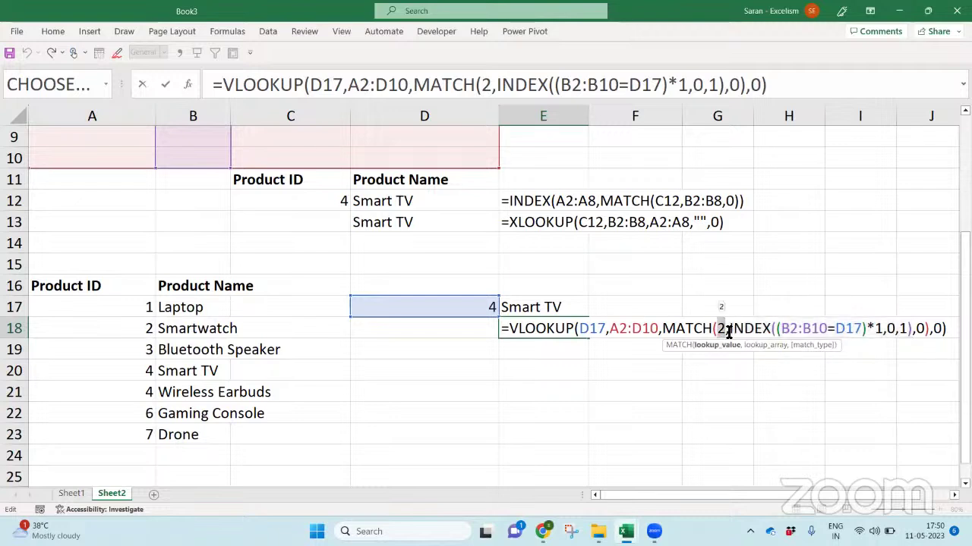
{"action": "left_click_drag", "start_coordinate": [730, 331], "coordinate": [913, 331]}
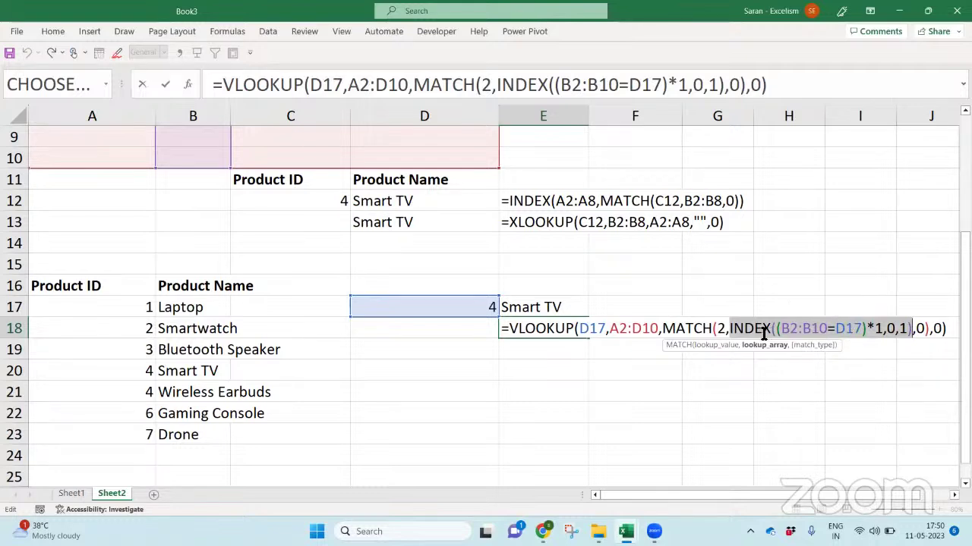
Replace the match-number argument in E18's MATCH with 1, then 2, and commit the formula
{"action": "double_click", "coordinate": [721, 329]}
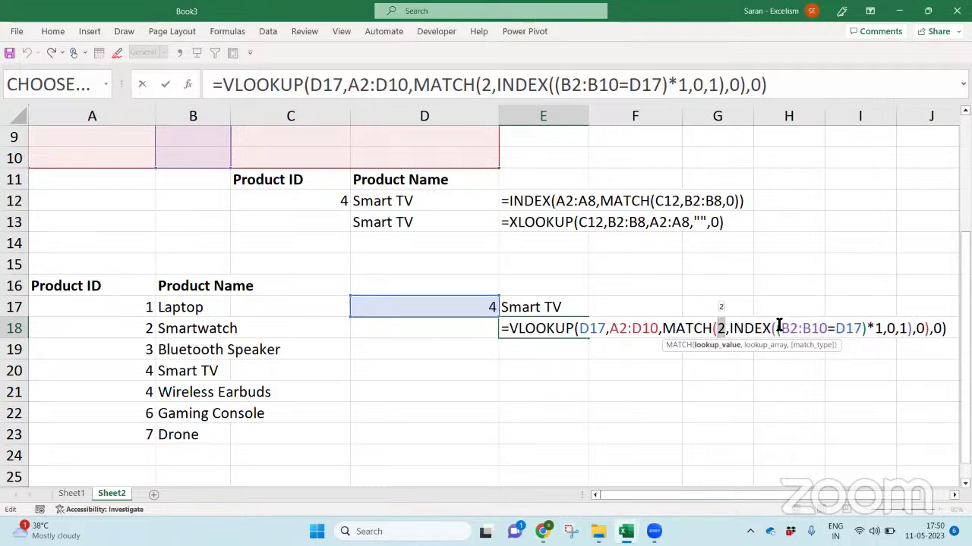
{"action": "type", "text": "1"}
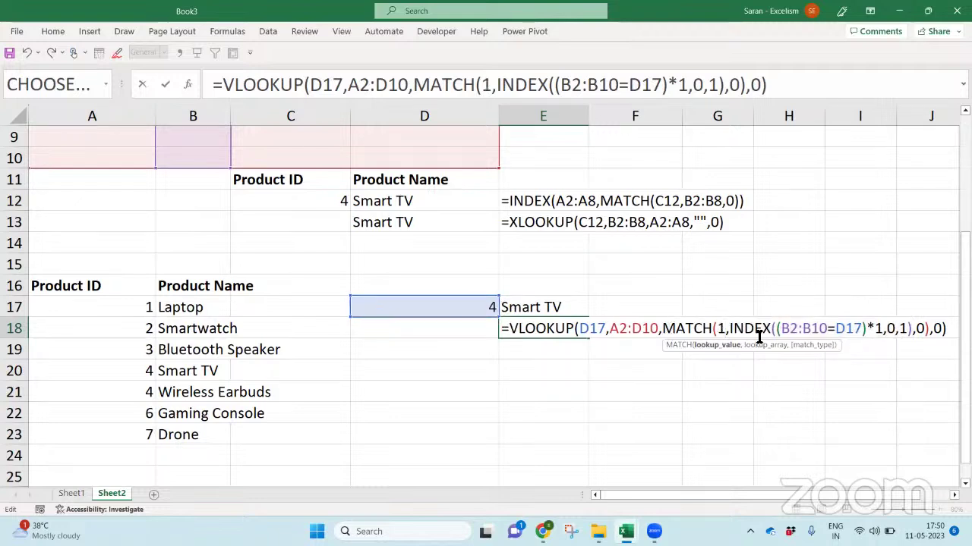
{"action": "left_click_drag", "start_coordinate": [662, 329], "coordinate": [937, 331]}
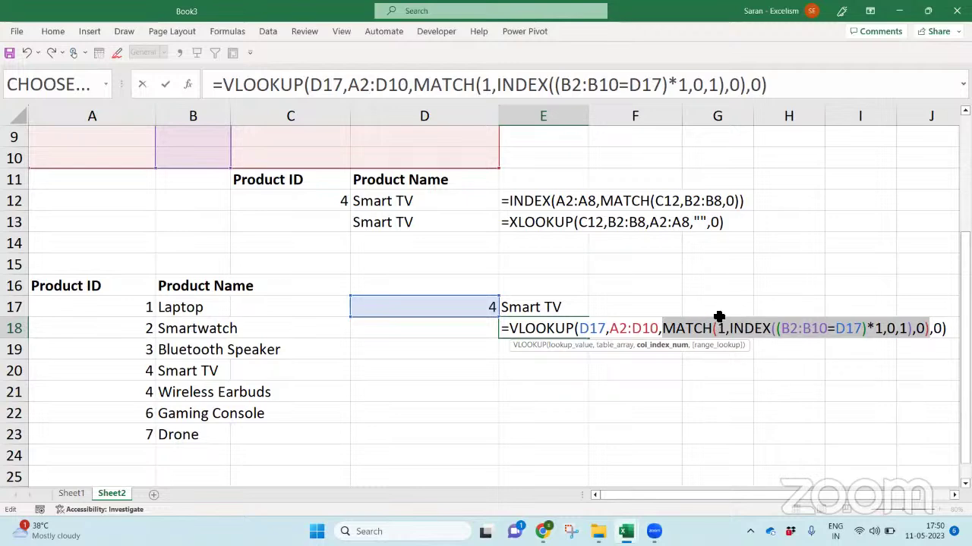
{"action": "type", "text": "2"}
{"action": "key", "text": "Return"}
{"action": "key", "text": "alt+Tab"}
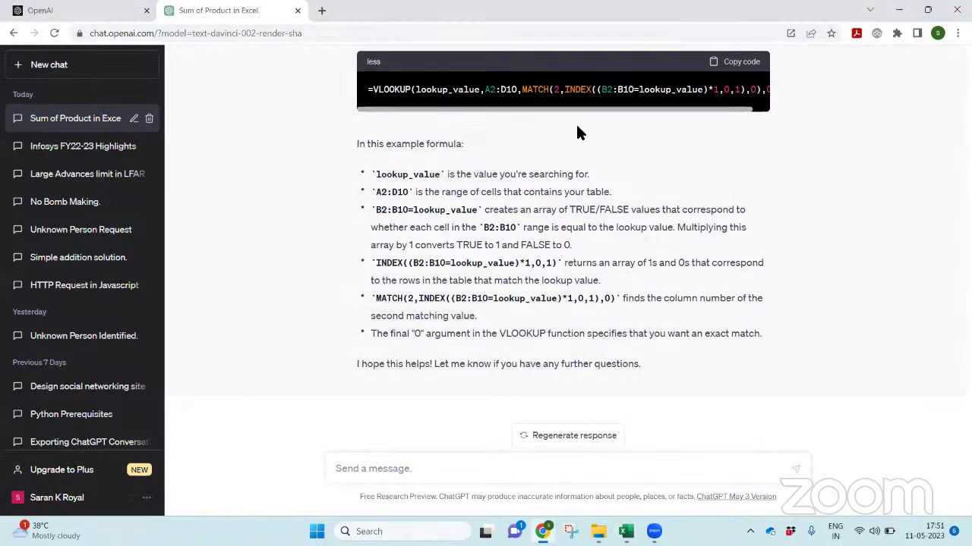
Compare the suggested formula's MATCH part and its column-number claim with the Excel sheet
{"action": "left_click_drag", "start_coordinate": [521, 90], "coordinate": [610, 89]}
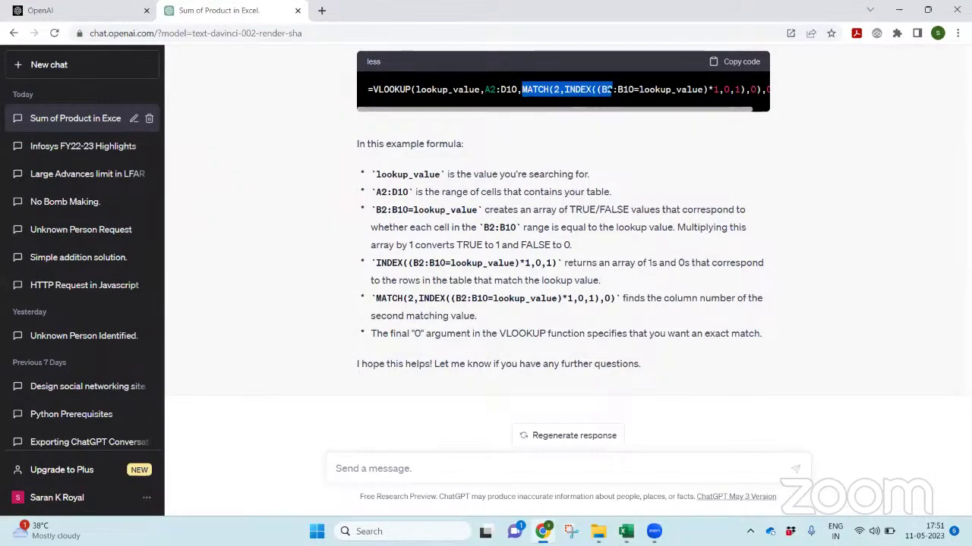
{"action": "left_click", "coordinate": [503, 296]}
{"action": "left_click_drag", "start_coordinate": [635, 298], "coordinate": [751, 313]}
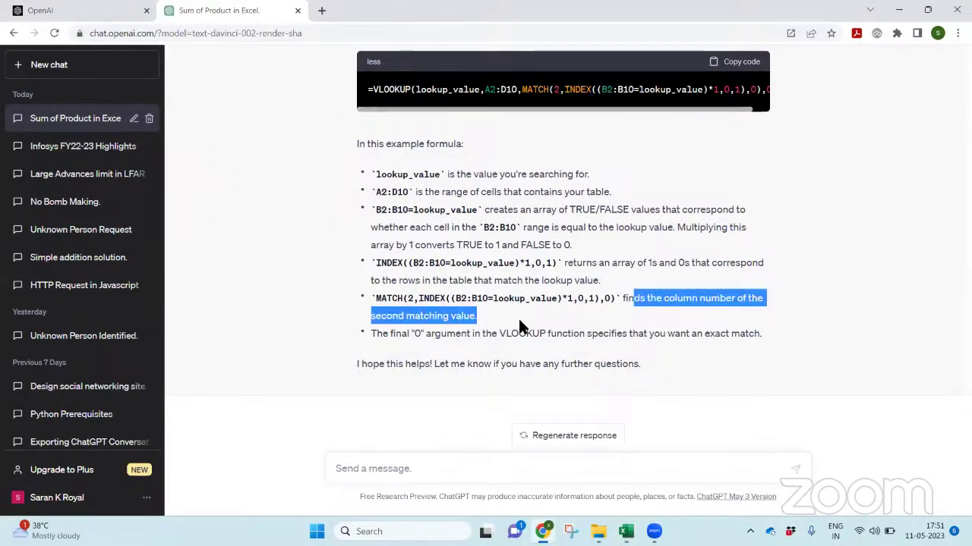
{"action": "key", "text": "alt+Tab"}
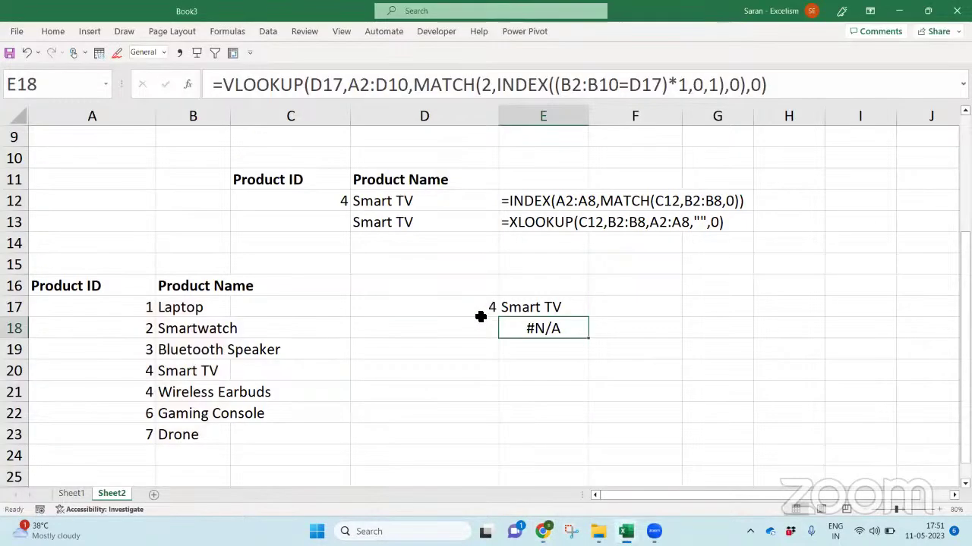
{"action": "key", "text": "alt+Tab"}
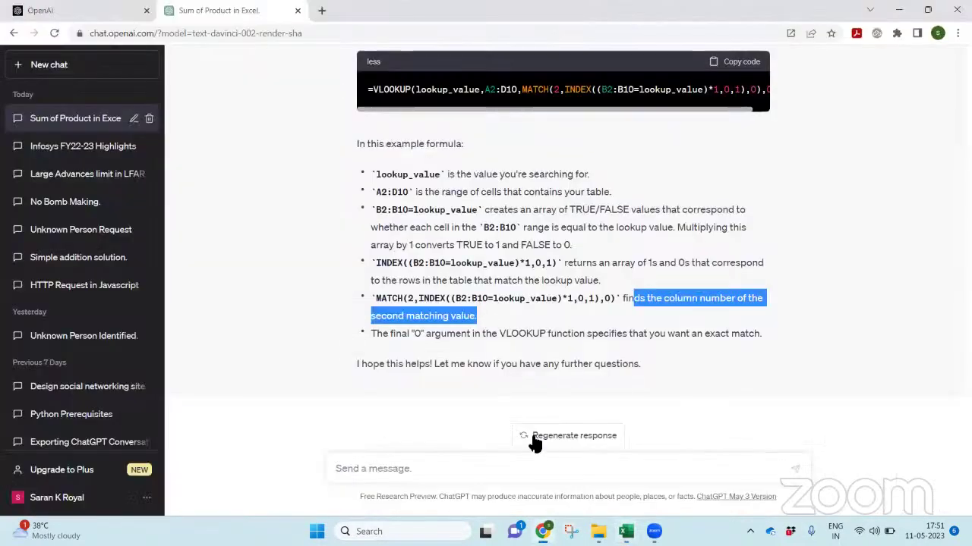
Ask ChatGPT why MATCH would give a column number when a row number is wanted
{"action": "left_click", "coordinate": [547, 465]}
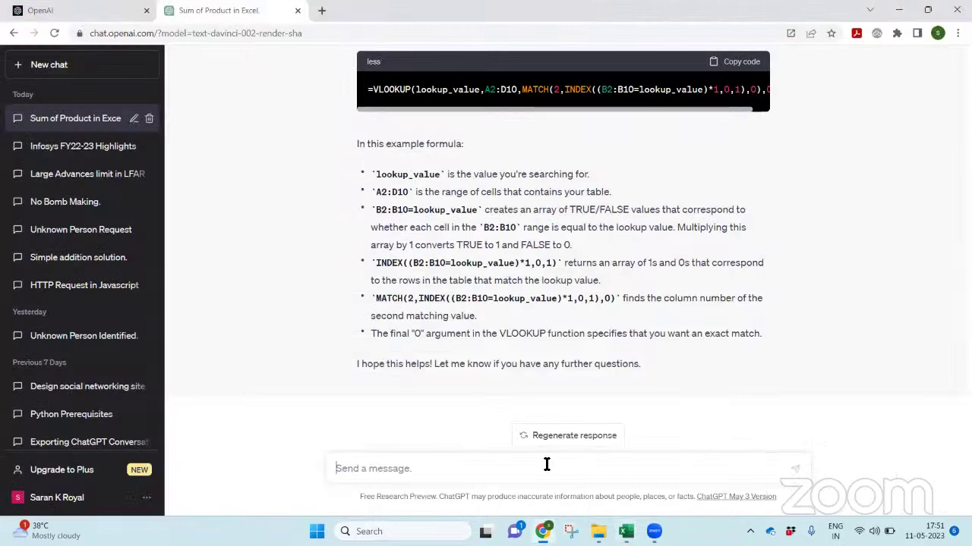
{"action": "type", "text": "Why mat"}
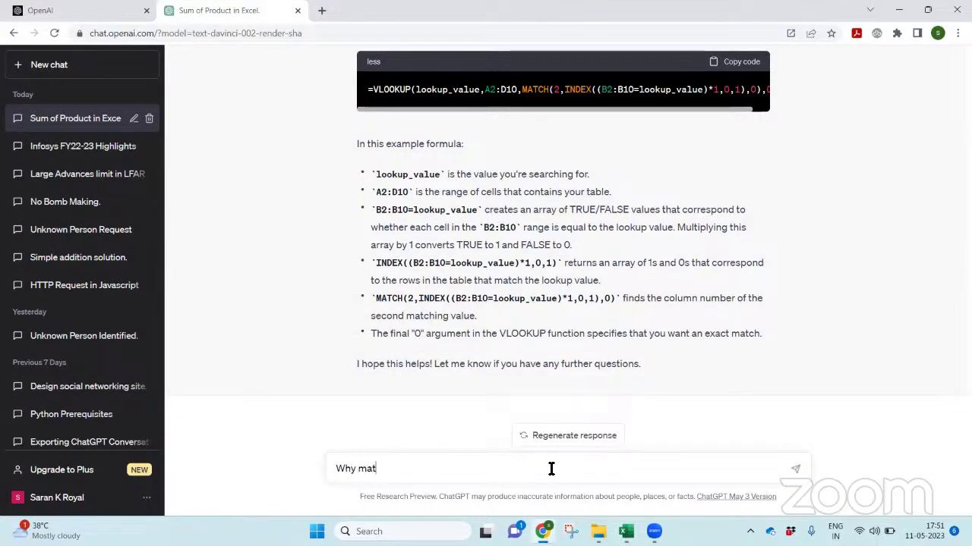
{"action": "type", "text": "ch should give me column number I w"}
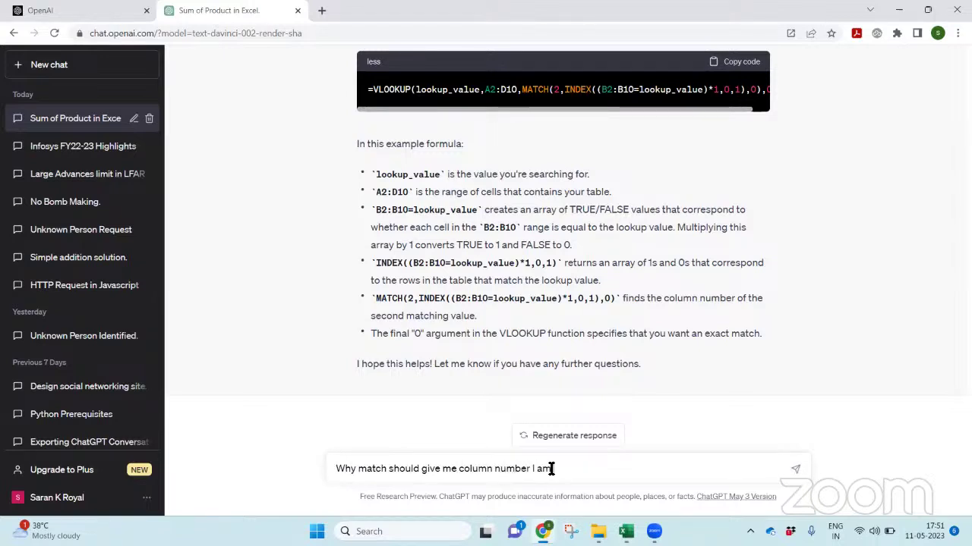
{"action": "type", "text": " looking for row number"}
{"action": "key", "text": "Return"}
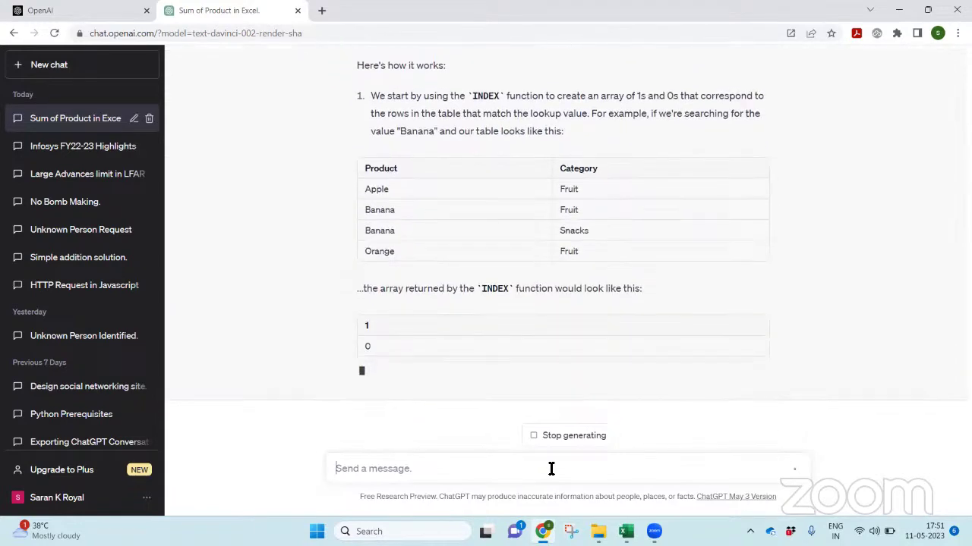
Copy the product table A16:B23 from the Excel sheet
{"action": "key", "text": "alt+Tab"}
{"action": "key", "text": "Left"}
{"action": "key", "text": "Up"}
{"action": "key", "text": "Up"}
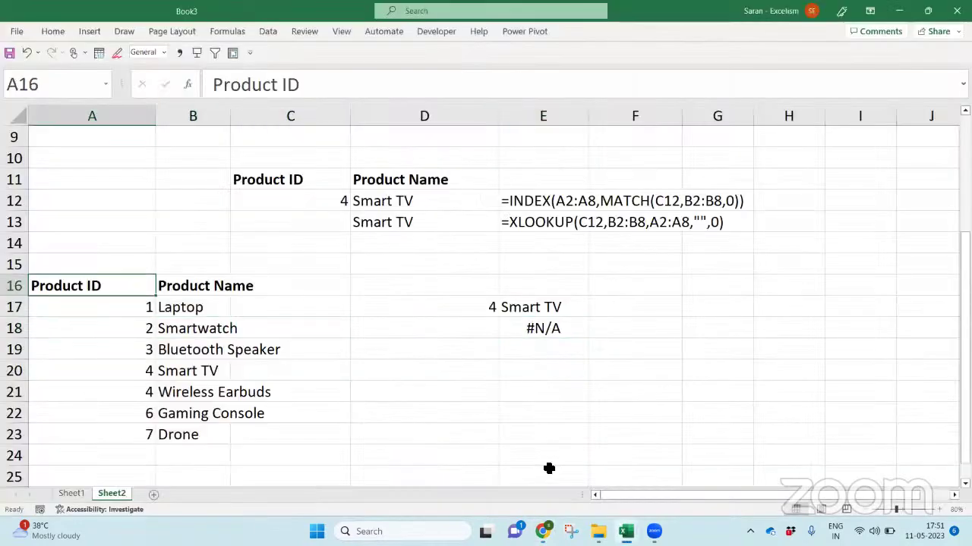
{"action": "key", "text": "ctrl+a"}
{"action": "key", "text": "ctrl+c"}
Stop ChatGPT's current answer and paste the product table into a new message
{"action": "key", "text": "alt+Tab"}
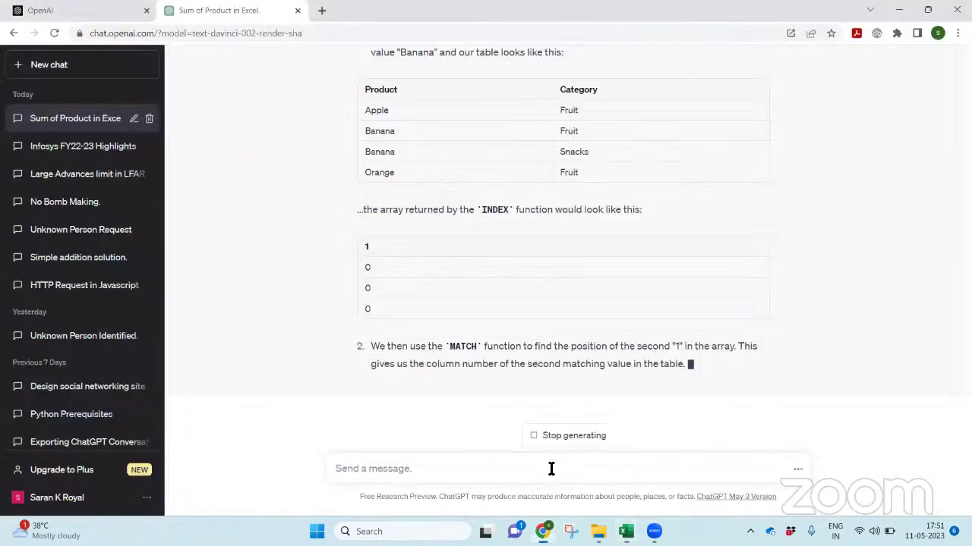
{"action": "left_click", "coordinate": [549, 437]}
{"action": "left_click", "coordinate": [656, 473]}
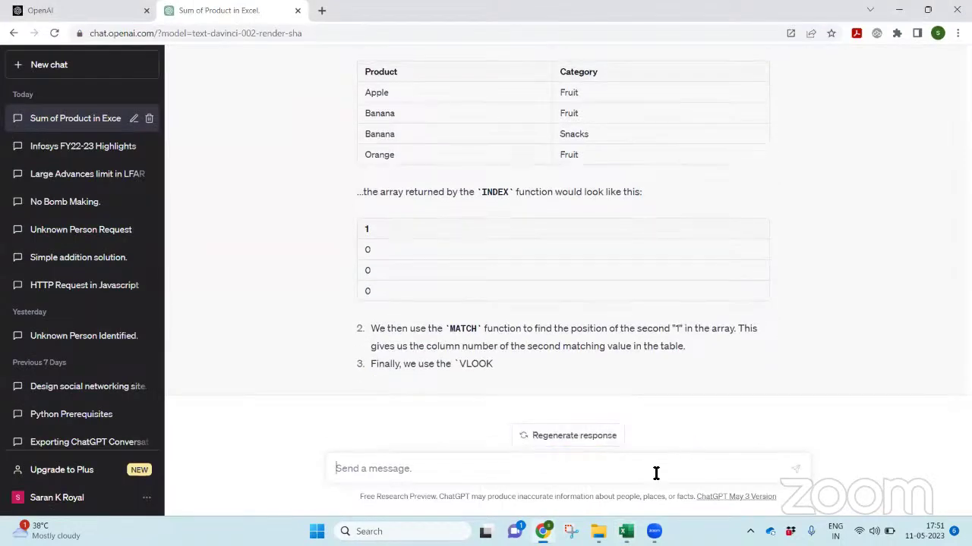
{"action": "key", "text": "ctrl+v"}
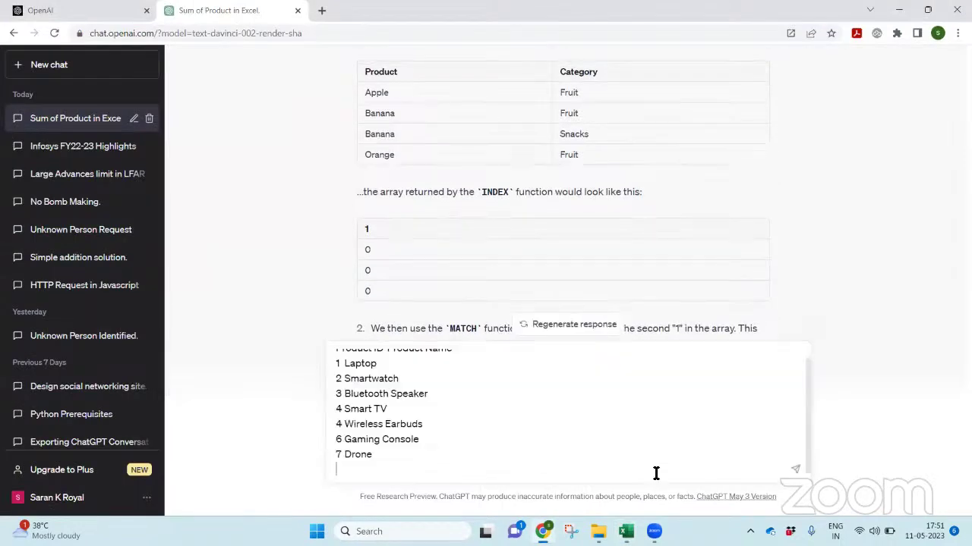
{"action": "key", "text": "BackSpace"}
{"action": "key", "text": "alt+Tab"}
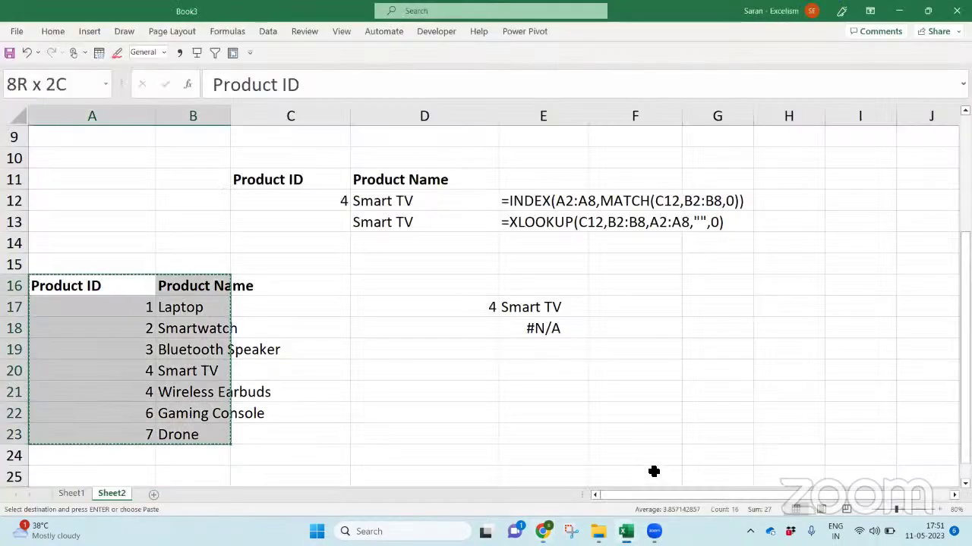
{"action": "key", "text": "alt+Tab"}
{"action": "type", "text": "A"}
{"action": "key", "text": "Return"}
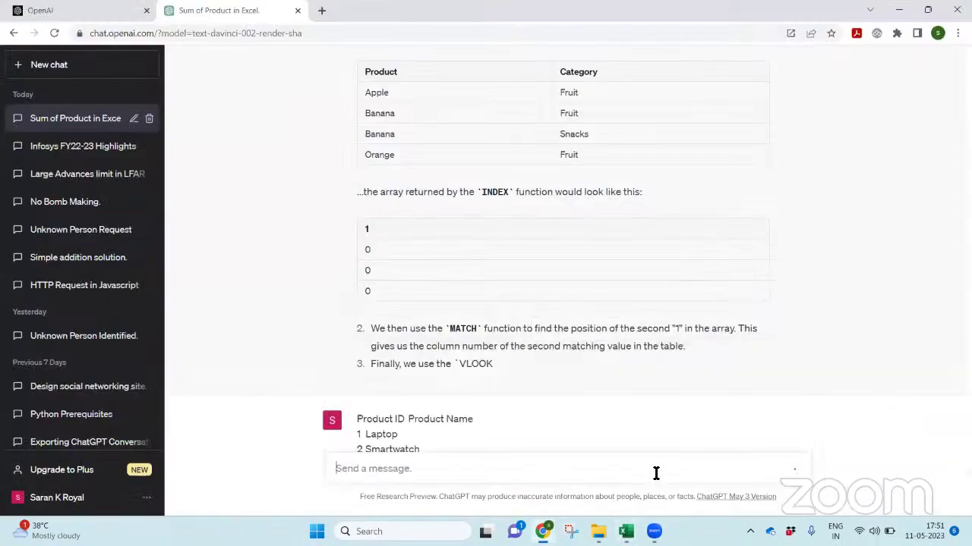
Start the question by stating the data sits in cells A16 to B23
{"action": "type", "text": "Assume "}
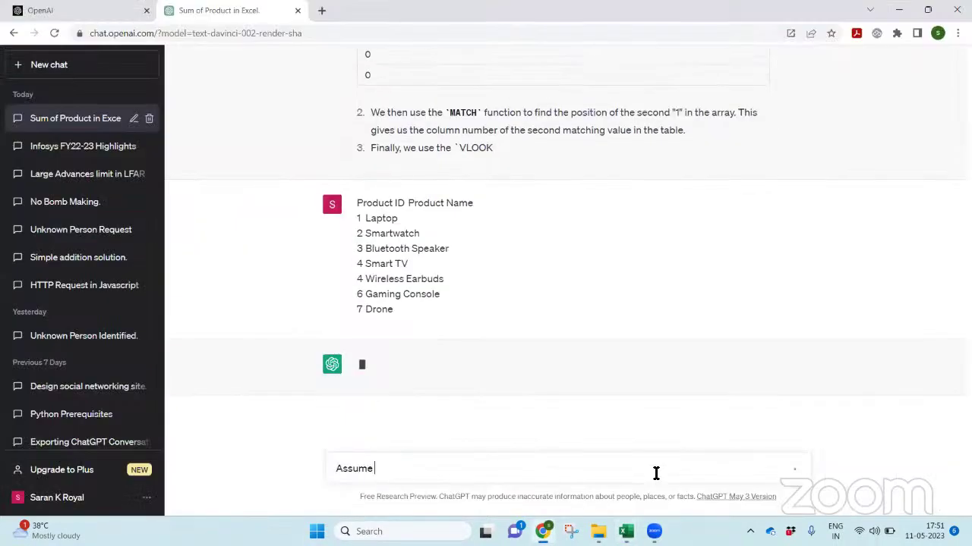
{"action": "type", "text": "above data is from"}
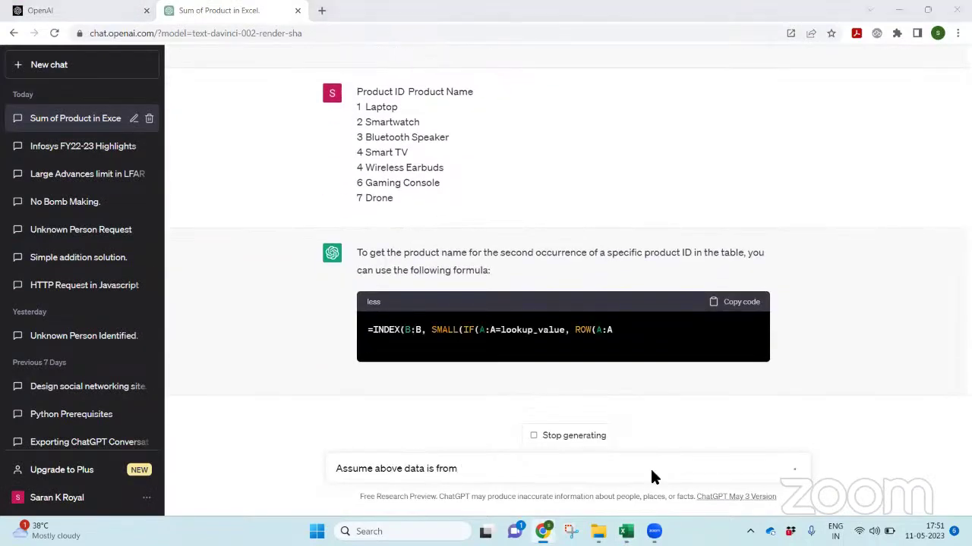
{"action": "key", "text": "alt+Tab"}
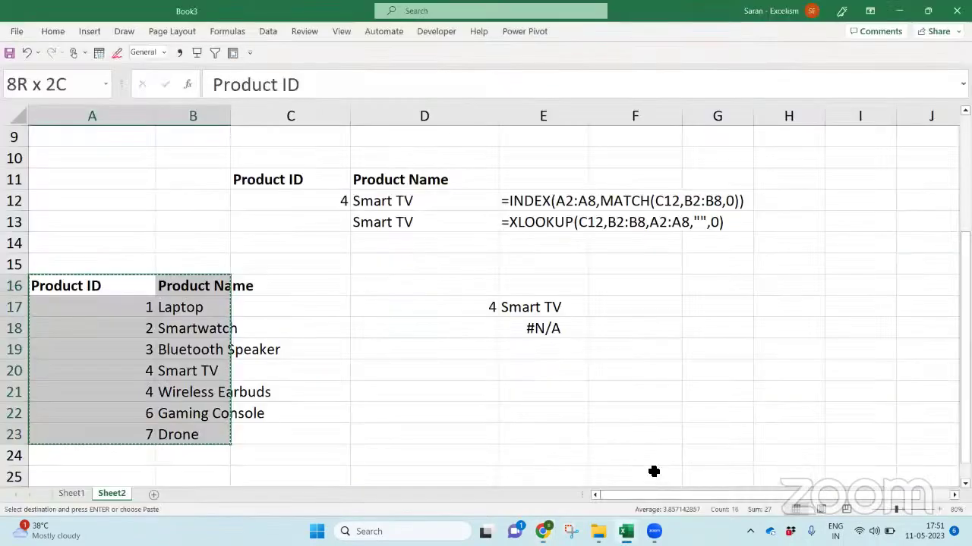
{"action": "key", "text": "alt+Tab"}
{"action": "type", "text": "A"}
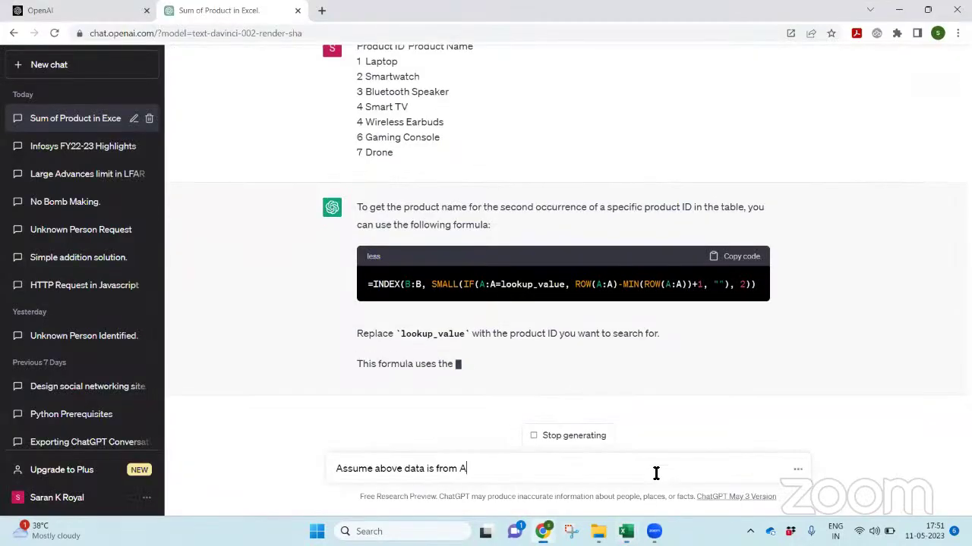
{"action": "type", "text": "16 Cell to"}
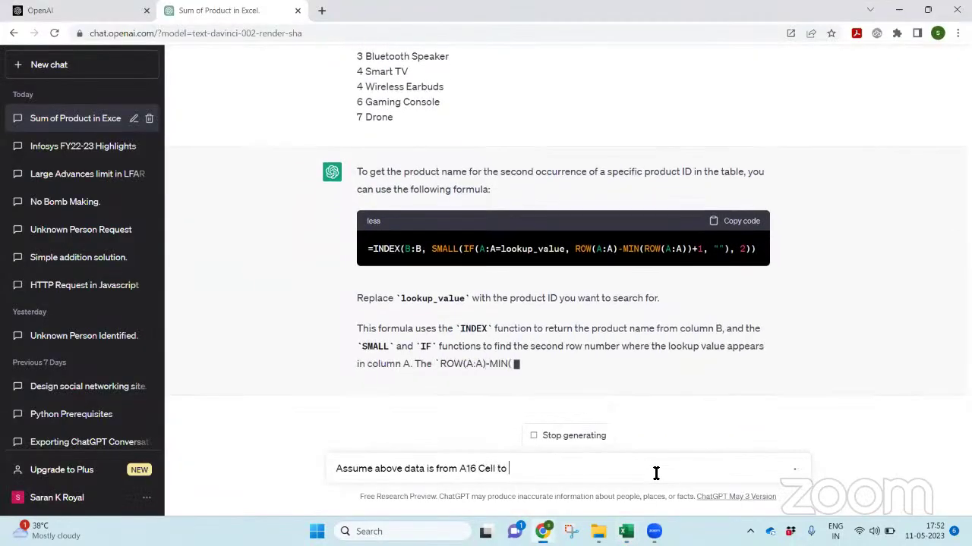
{"action": "key", "text": "alt+Tab"}
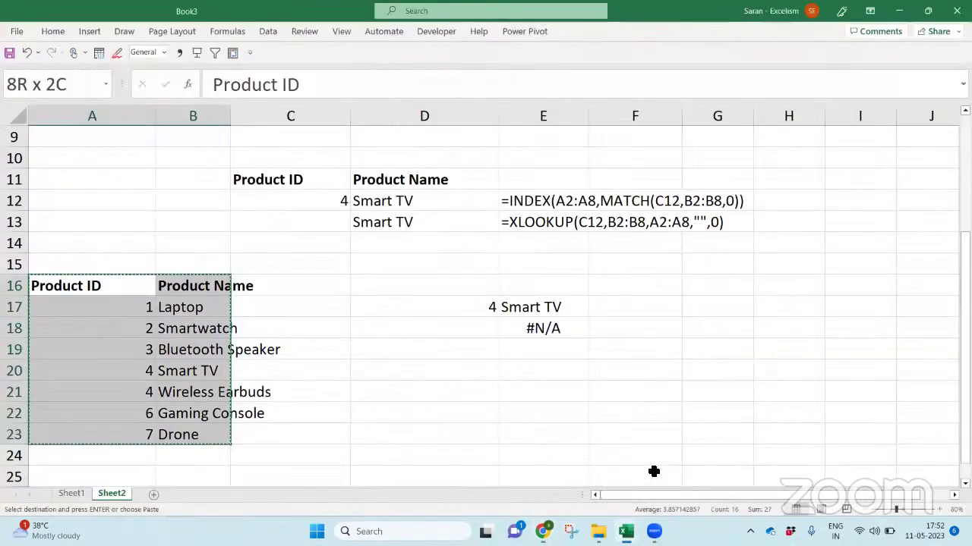
{"action": "key", "text": "alt+Tab"}
{"action": "type", "text": "B23"}
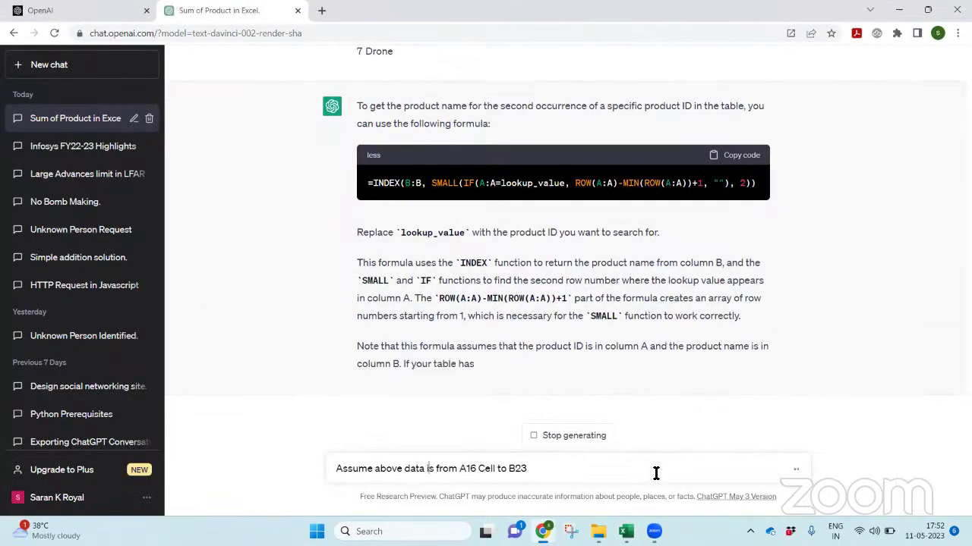
{"action": "key", "text": "ctrl+shift+Right"}
{"action": "type", "text": "in"}
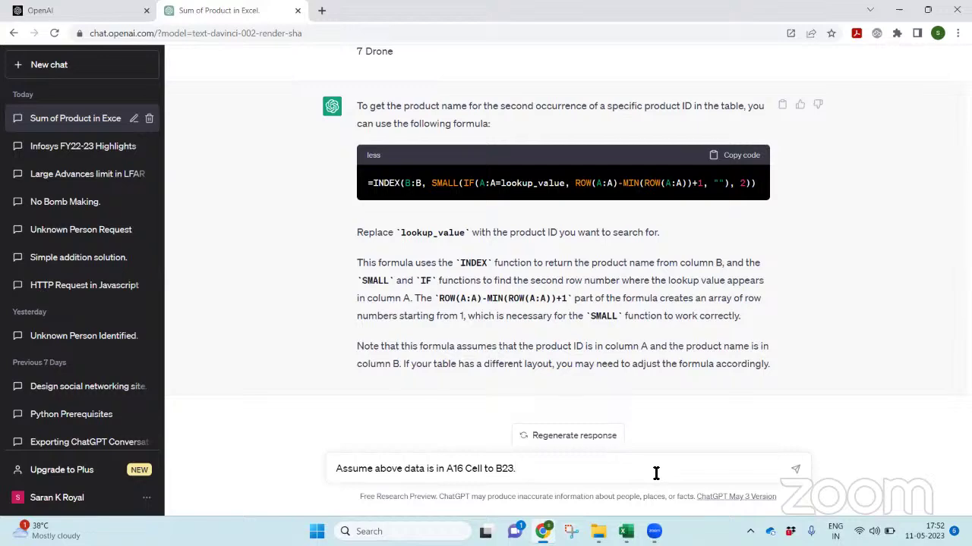
Explain that VLOOKUP for ID 4 in D17 gives the first product name, ask for the second, and send
{"action": "key", "text": "alt+Tab"}
{"action": "key", "text": "alt+Tab"}
{"action": "key", "text": "BackSpace"}
{"action": "type", "text": "n D"}
{"action": "key", "text": "alt+Tab"}
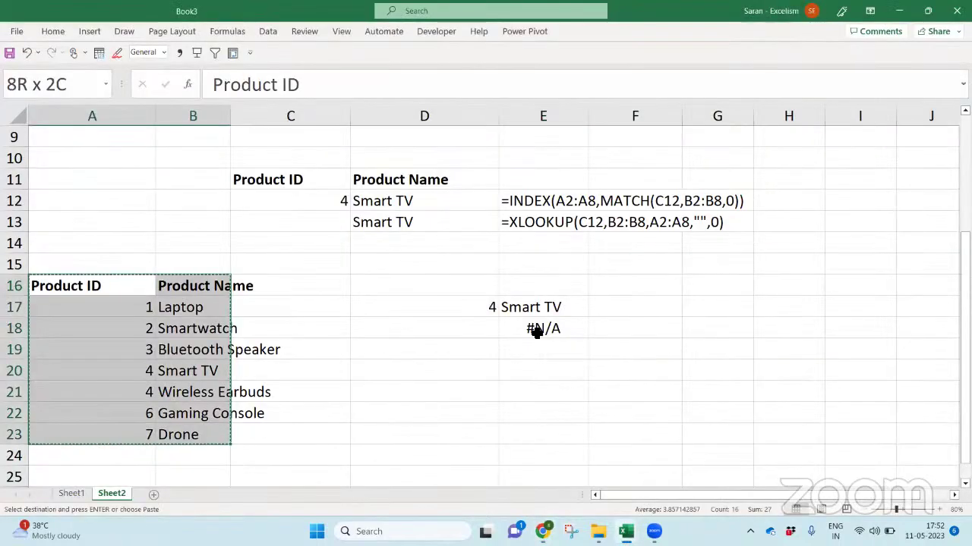
{"action": "key", "text": "ctrl+c"}
{"action": "left_click", "coordinate": [434, 300]}
{"action": "key", "text": "alt+Tab"}
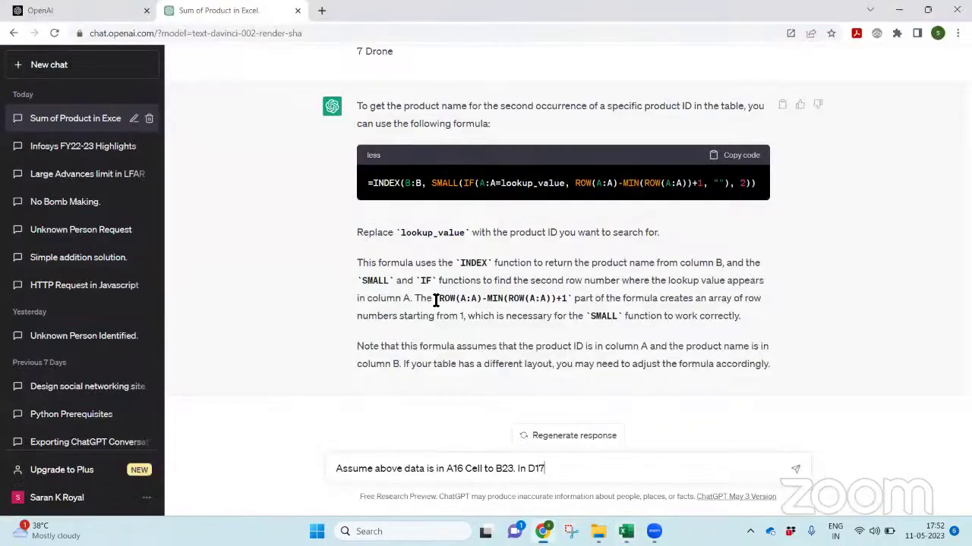
{"action": "type", "text": "17 I have entered product "}
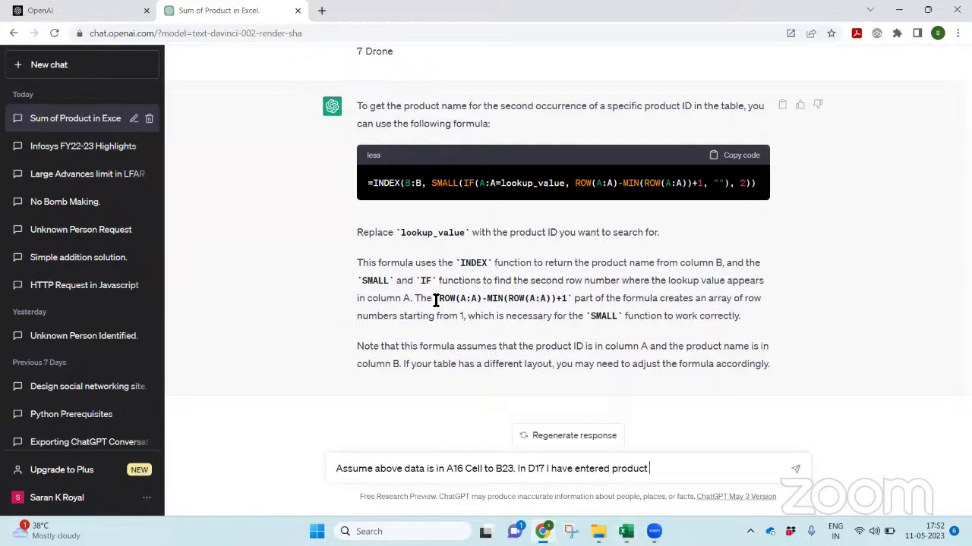
{"action": "type", "text": "ID as 4. When I use vlo"}
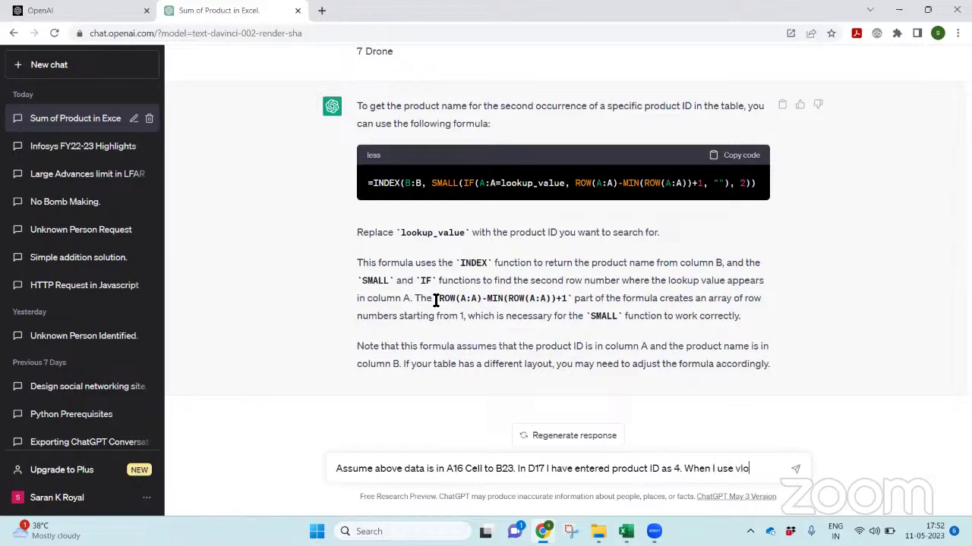
{"action": "type", "text": "okup it is g"}
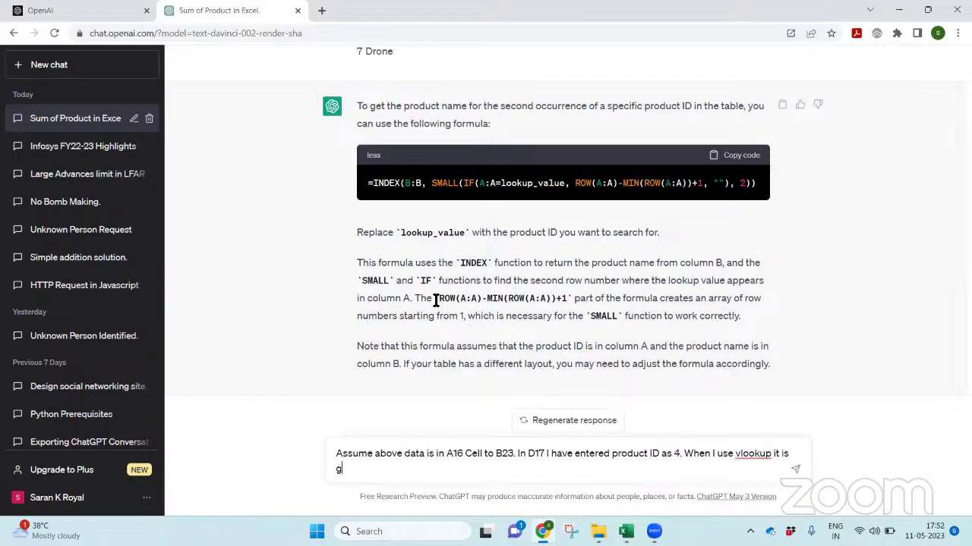
{"action": "type", "text": "iving me the first instan"}
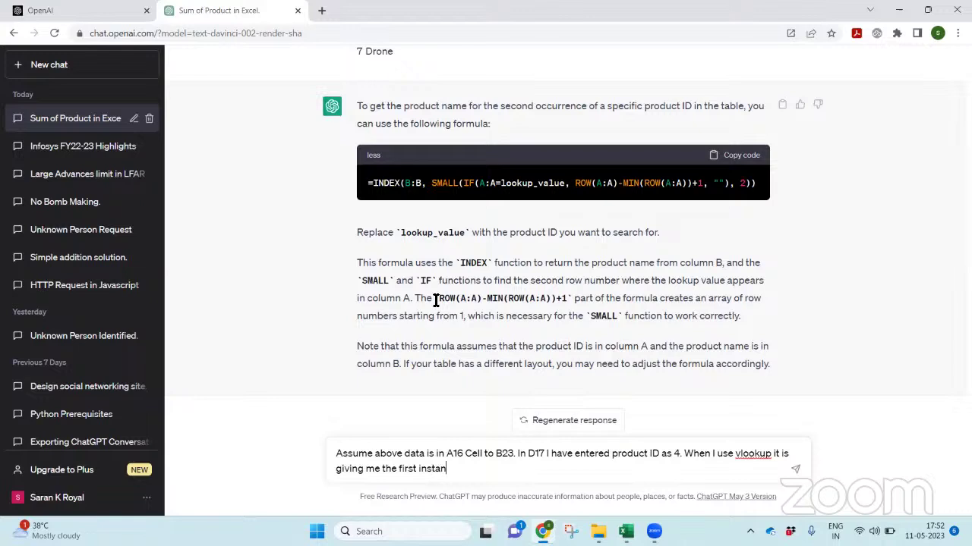
{"action": "type", "text": "ce matchin g value that is"}
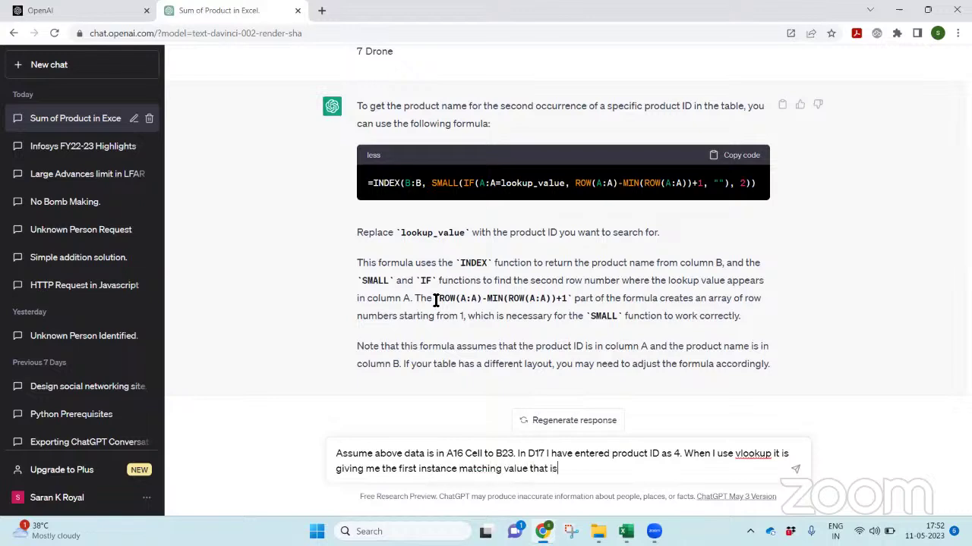
{"action": "type", "text": " \""}
{"action": "key", "text": "alt+Tab"}
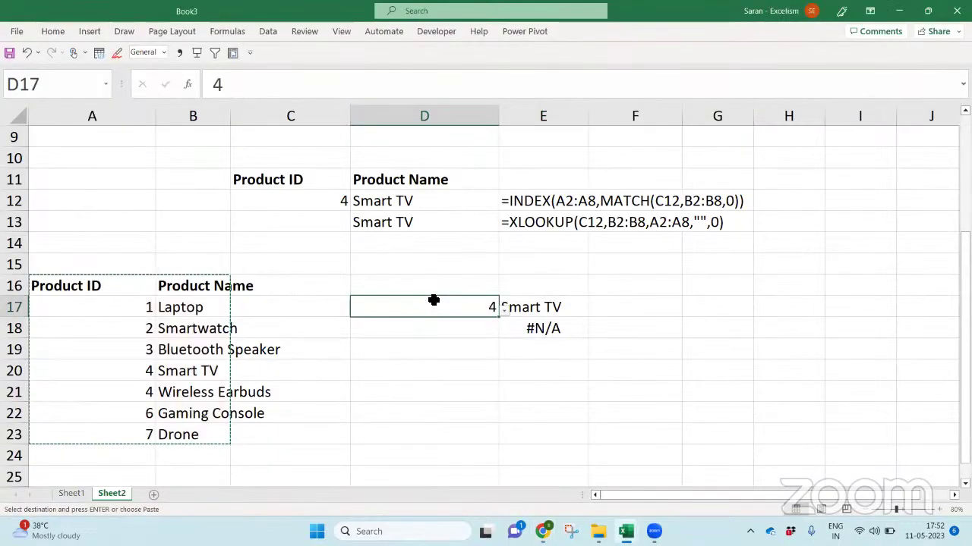
{"action": "key", "text": "alt+Tab"}
{"action": "type", "text": "SM"}
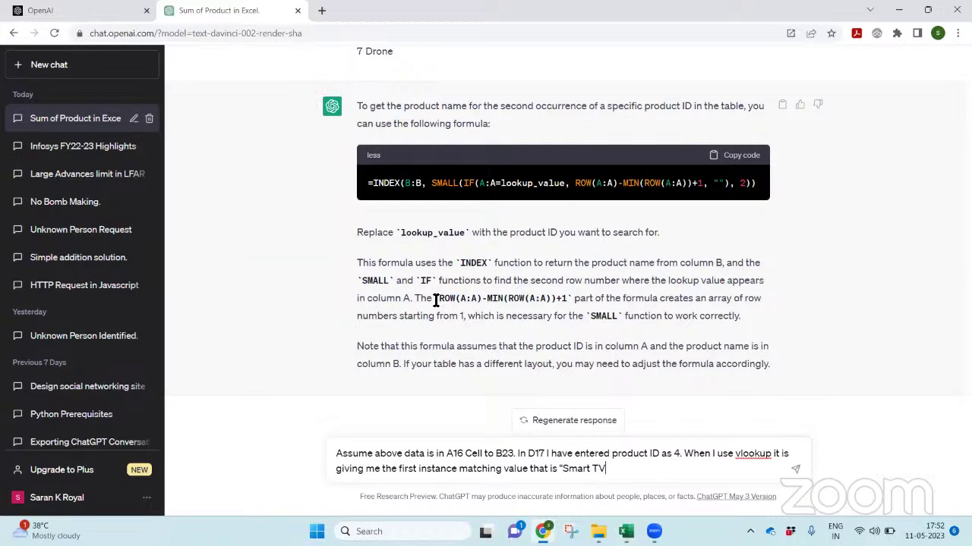
{"action": "type", "text": "s pri"}
{"action": "key", "text": "BackSpace"}
{"action": "key", "text": "BackSpace"}
{"action": "type", "text": "roduct name but I"}
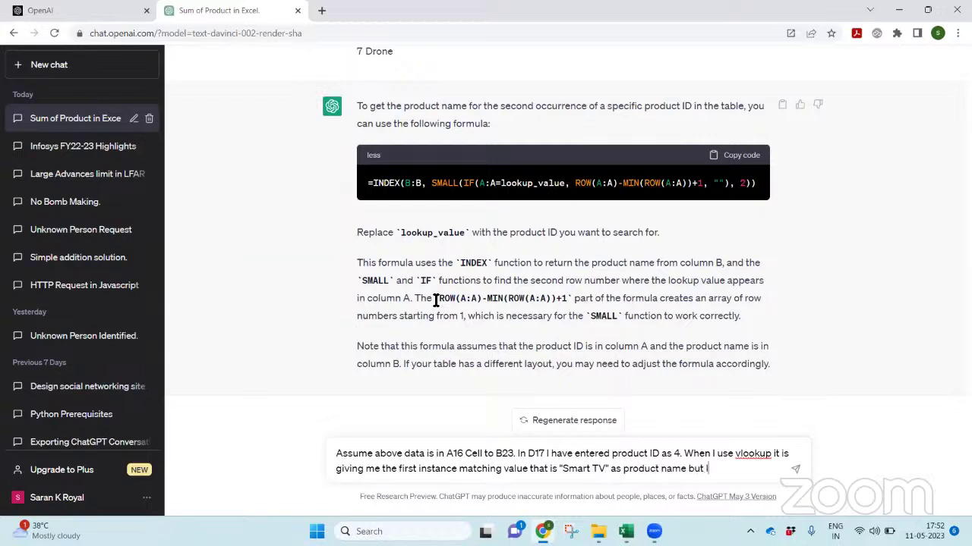
{"action": "type", "text": " want the second matching value"}
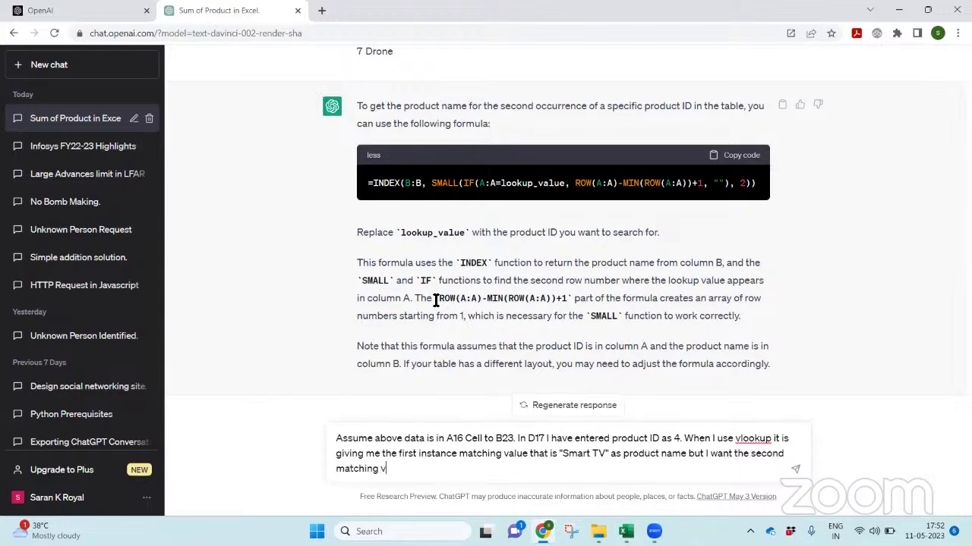
{"action": "key", "text": "Return"}
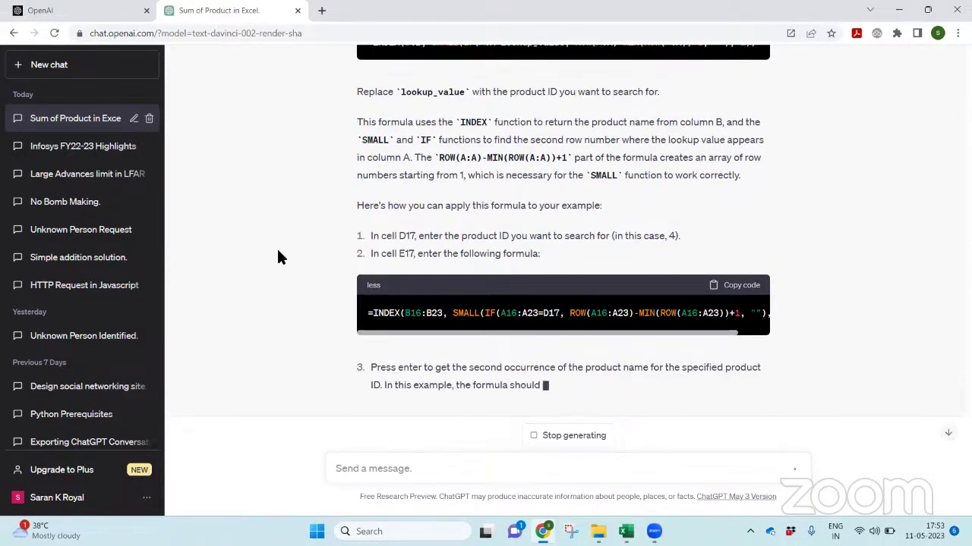
Scroll through ChatGPT's reply to review the INDEX–SMALL–IF formula adapted for E17
{"action": "scroll", "coordinate": [276, 247], "scroll_direction": "up", "scroll_amount": 3}
{"action": "scroll", "coordinate": [342, 256], "scroll_direction": "up", "scroll_amount": 1}
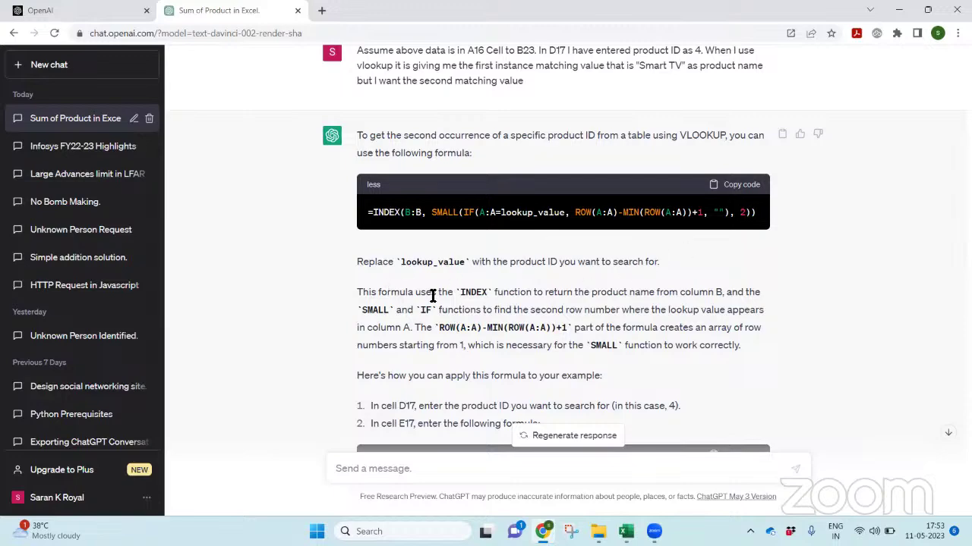
{"action": "scroll", "coordinate": [432, 295], "scroll_direction": "down", "scroll_amount": 4}
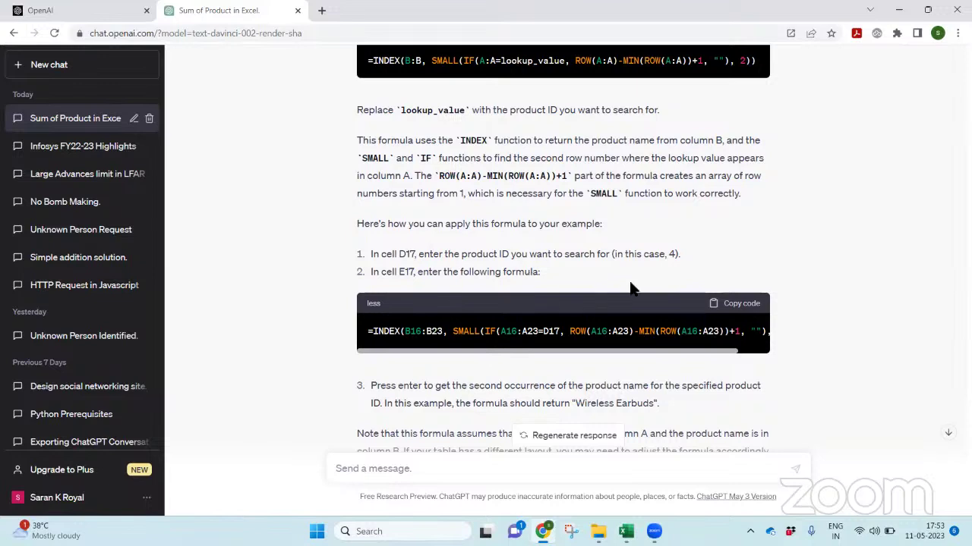
Copy ChatGPT's adapted INDEX/SMALL formula and paste it into Excel cell E20
{"action": "left_click", "coordinate": [746, 305]}
{"action": "key", "text": "alt+Tab"}
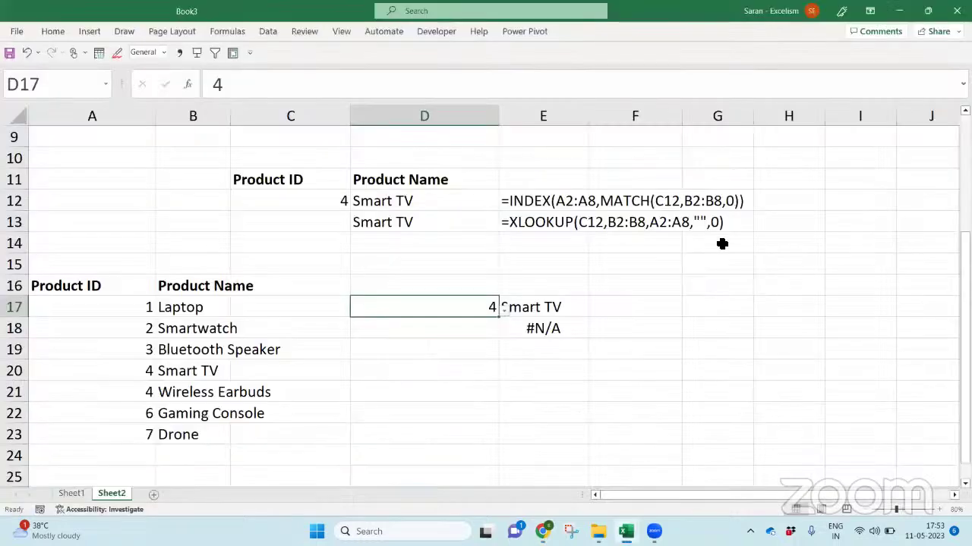
{"action": "key", "text": "Right"}
{"action": "key", "text": "Down"}
{"action": "key", "text": "Up"}
{"action": "key", "text": "alt+Tab"}
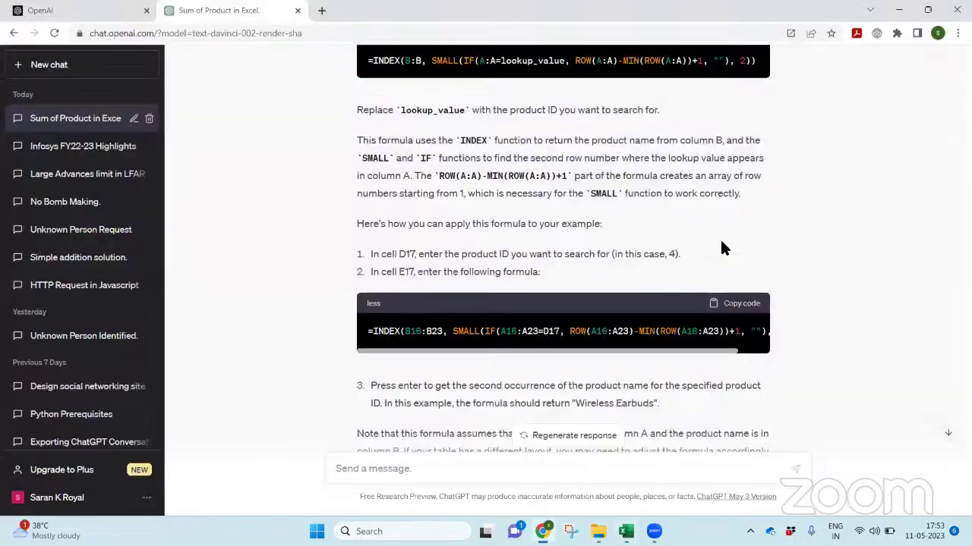
{"action": "key", "text": "alt+Tab"}
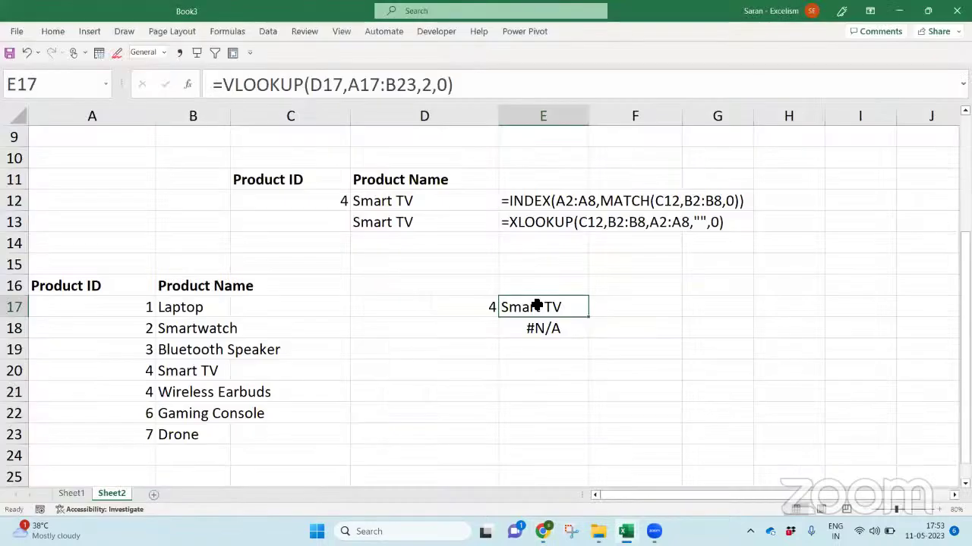
{"action": "key", "text": "Down"}
{"action": "key", "text": "Down"}
{"action": "key", "text": "Down"}
{"action": "key", "text": "F2"}
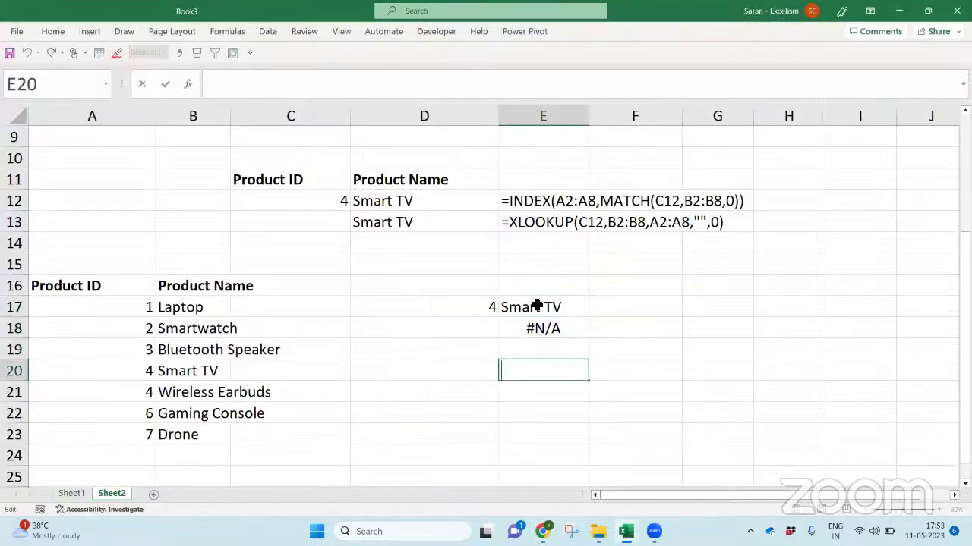
{"action": "key", "text": "ctrl+v"}
{"action": "key", "text": "Return"}
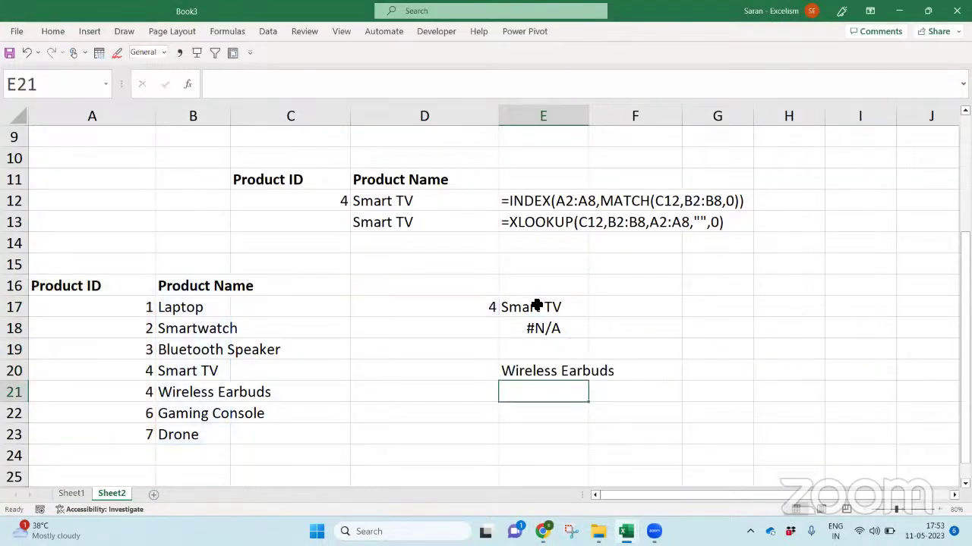
Check E20's formula, then change the Product ID in A18 to 1
{"action": "key", "text": "Up"}
{"action": "key", "text": "F2"}
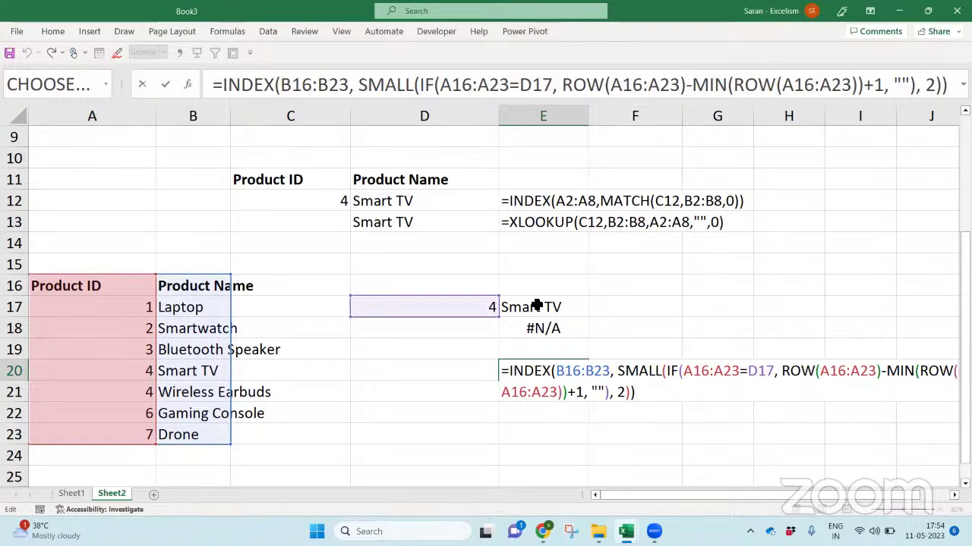
{"action": "key", "text": "Escape"}
{"action": "key", "text": "Left"}
{"action": "key", "text": "Left"}
{"action": "key", "text": "Left"}
{"action": "key", "text": "Left"}
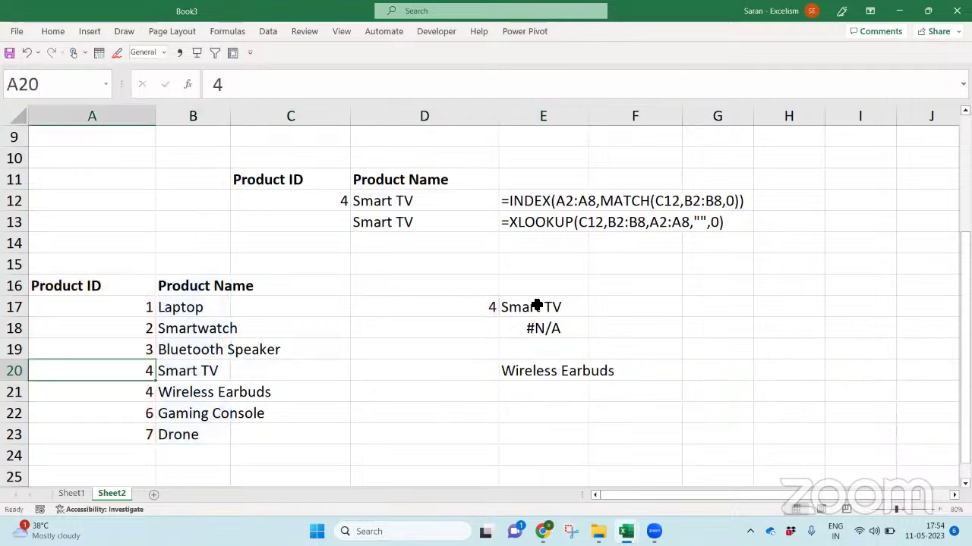
{"action": "key", "text": "Up"}
{"action": "key", "text": "Up"}
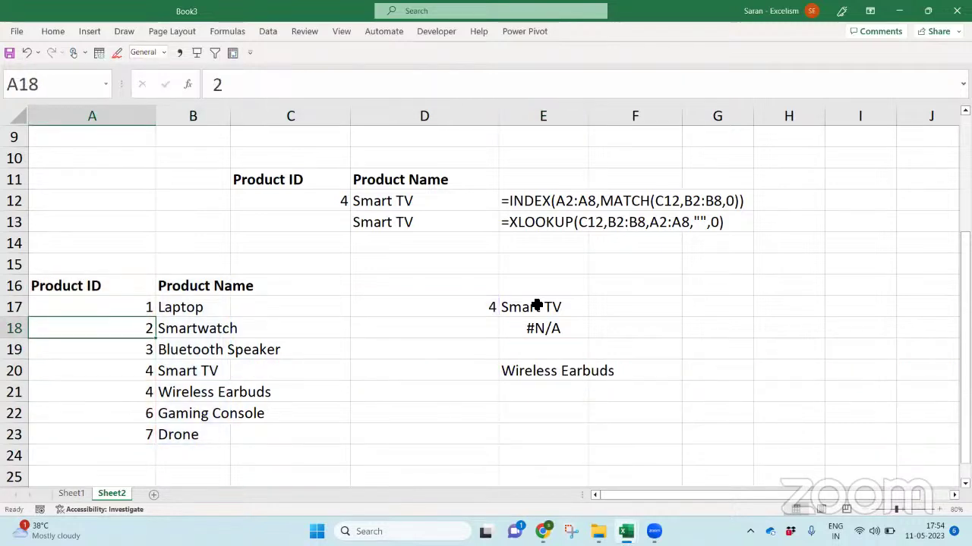
{"action": "type", "text": "1"}
{"action": "key", "text": "Return"}
{"action": "key", "text": "Right"}
{"action": "key", "text": "Right"}
{"action": "key", "text": "Right"}
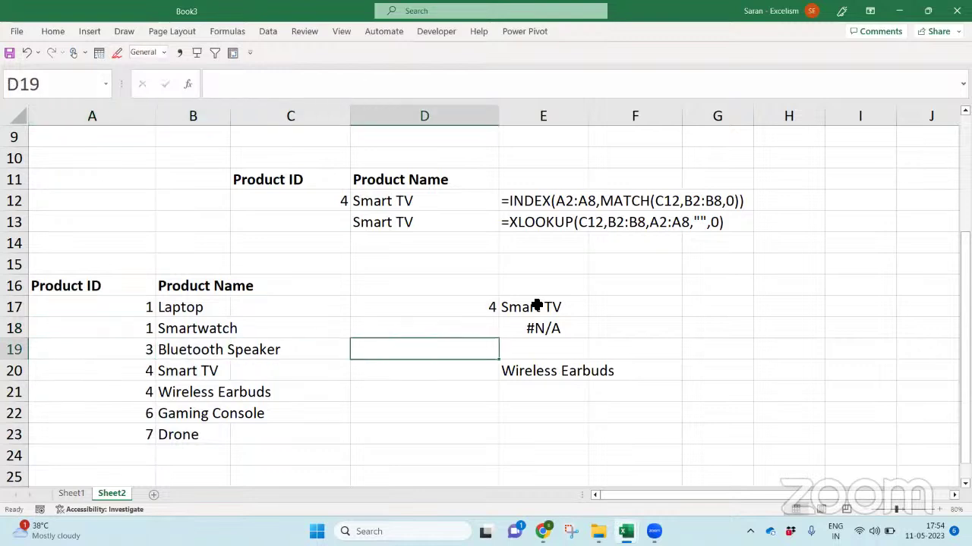
Pick ID 1 from D17's dropdown list as the lookup value
{"action": "key", "text": "Right"}
{"action": "key", "text": "Right"}
{"action": "key", "text": "Left"}
{"action": "key", "text": "Up"}
{"action": "key", "text": "Up"}
{"action": "key", "text": "Left"}
{"action": "key", "text": "alt+Down"}
{"action": "key", "text": "Up"}
{"action": "key", "text": "Up"}
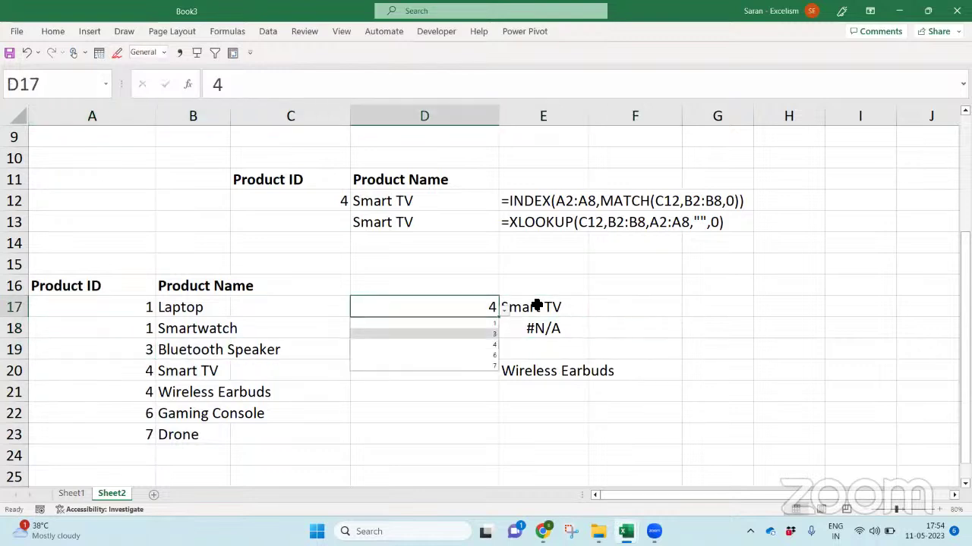
{"action": "key", "text": "Return"}
Review E17's VLOOKUP and E20's new formula, which now returns Smartwatch
{"action": "key", "text": "Down"}
{"action": "key", "text": "Left"}
{"action": "key", "text": "Left"}
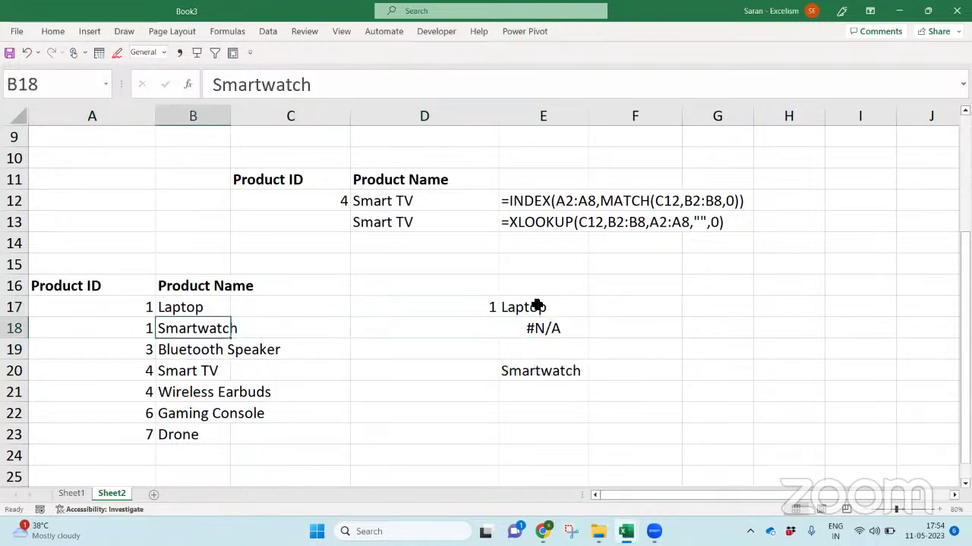
{"action": "key", "text": "Down"}
{"action": "key", "text": "Down"}
{"action": "key", "text": "Down"}
{"action": "key", "text": "Right"}
{"action": "key", "text": "Up"}
{"action": "key", "text": "Right"}
{"action": "key", "text": "Right"}
{"action": "key", "text": "Right"}
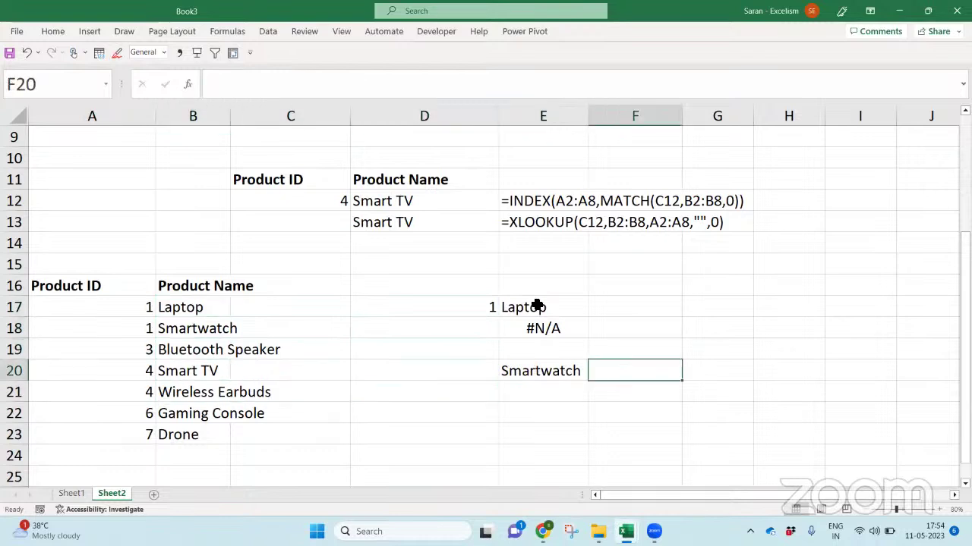
{"action": "key", "text": "Left"}
{"action": "key", "text": "Up"}
{"action": "key", "text": "Up"}
{"action": "key", "text": "Up"}
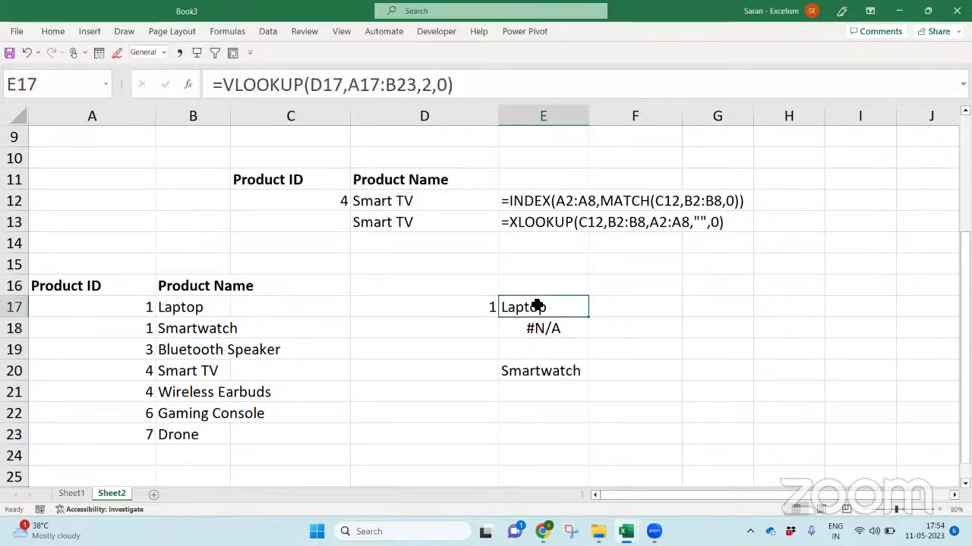
{"action": "key", "text": "F2"}
{"action": "key", "text": "Return"}
{"action": "key", "text": "Down"}
{"action": "key", "text": "Down"}
{"action": "key", "text": "Down"}
{"action": "key", "text": "Up"}
{"action": "key", "text": "F2"}
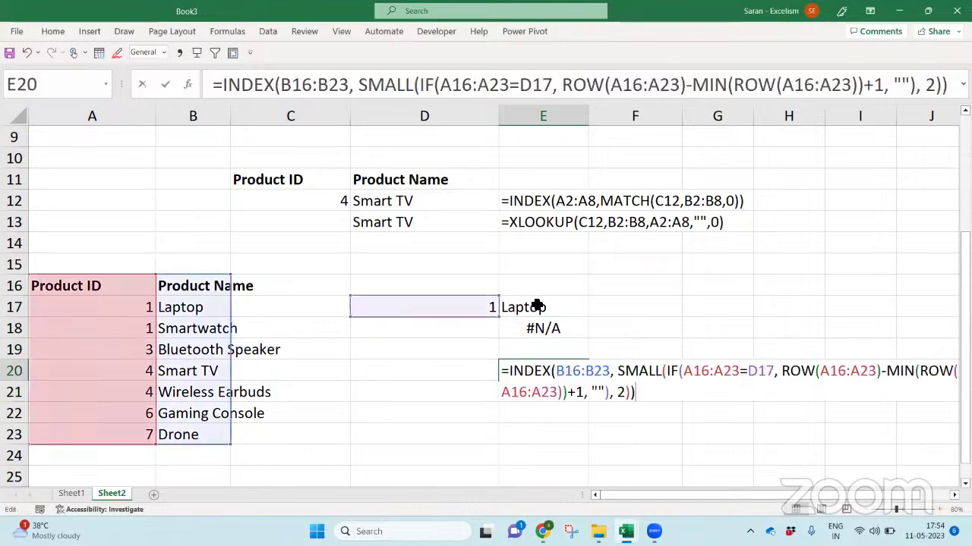
{"action": "key", "text": "Return"}
{"action": "key", "text": "Up"}
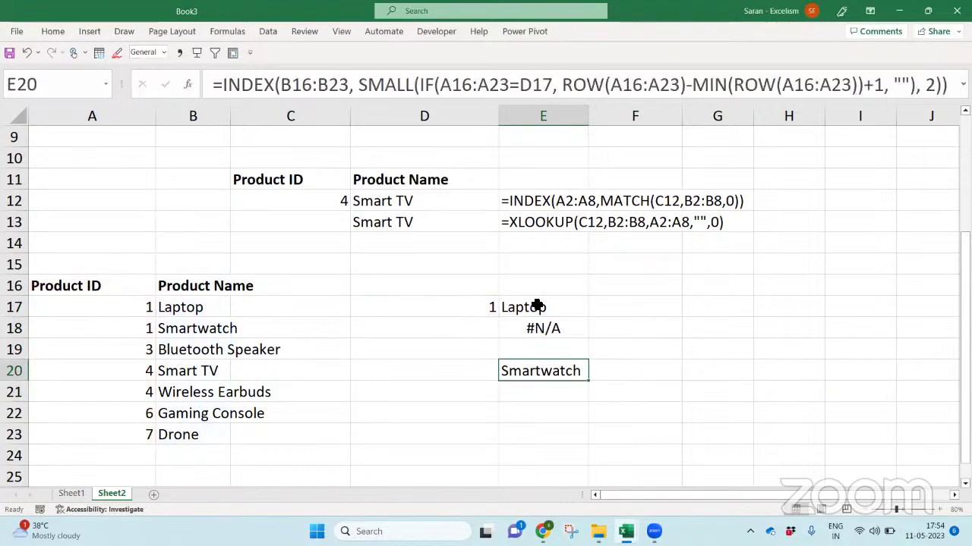
{"action": "key", "text": "alt+Tab"}
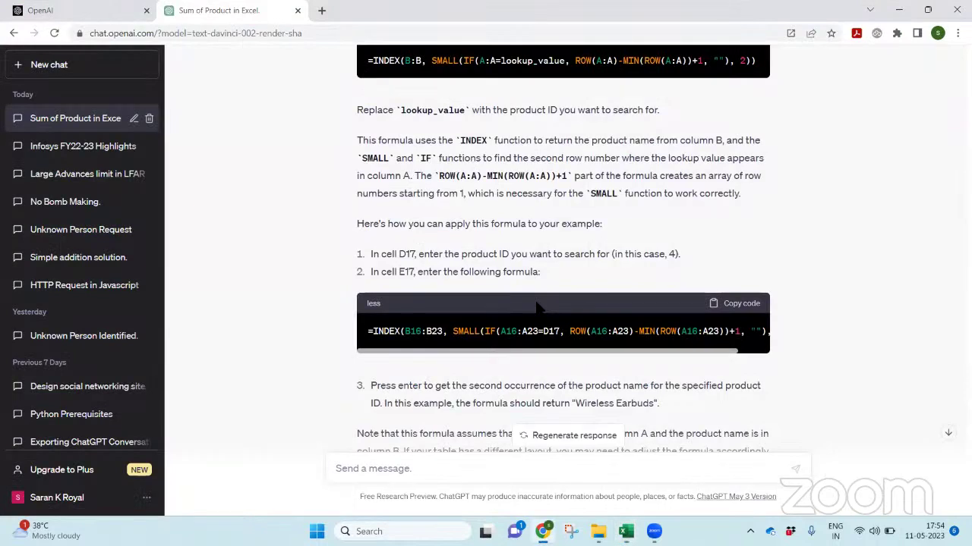
Review the reply's example formula and begin a message about keeping the nth matching value in a cell
{"action": "left_click", "coordinate": [948, 433]}
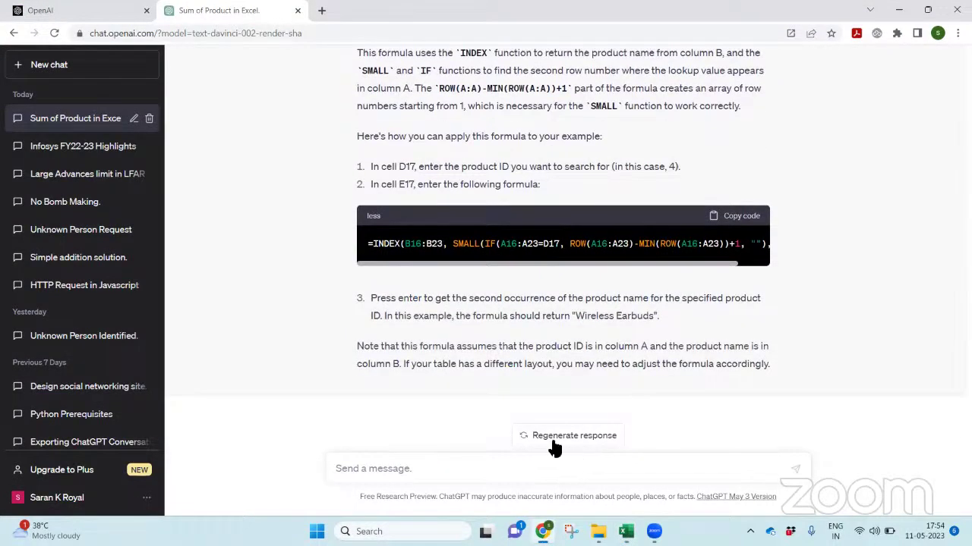
{"action": "left_click_drag", "start_coordinate": [641, 262], "coordinate": [703, 265]}
{"action": "scroll", "coordinate": [703, 265], "scroll_direction": "right", "scroll_amount": 1}
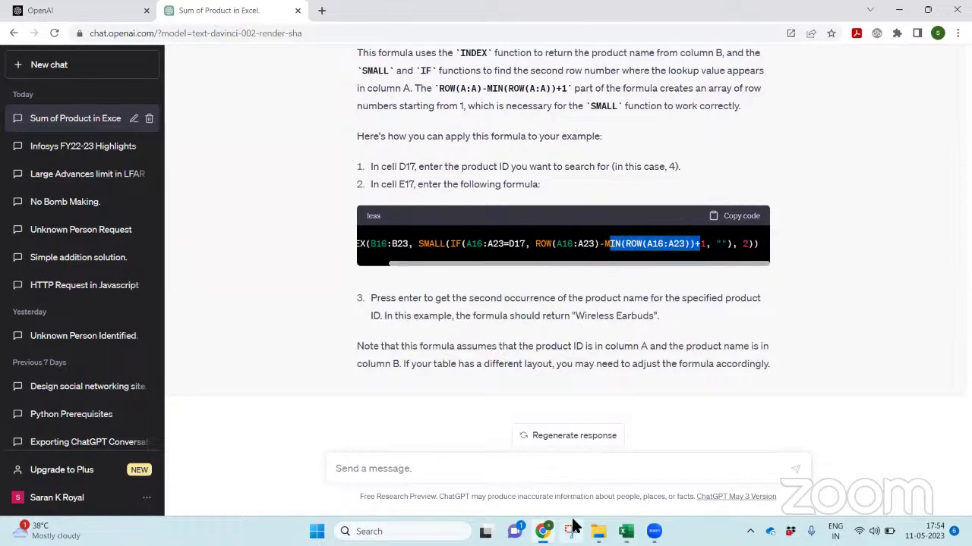
{"action": "left_click", "coordinate": [589, 466]}
{"action": "type", "text": "Conside"}
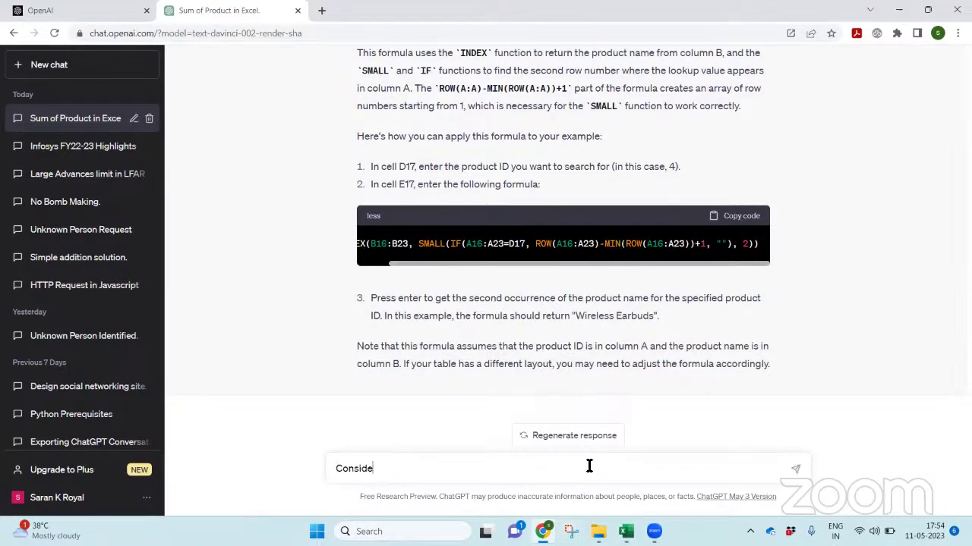
{"action": "type", "text": "r the instance value I am looking"}
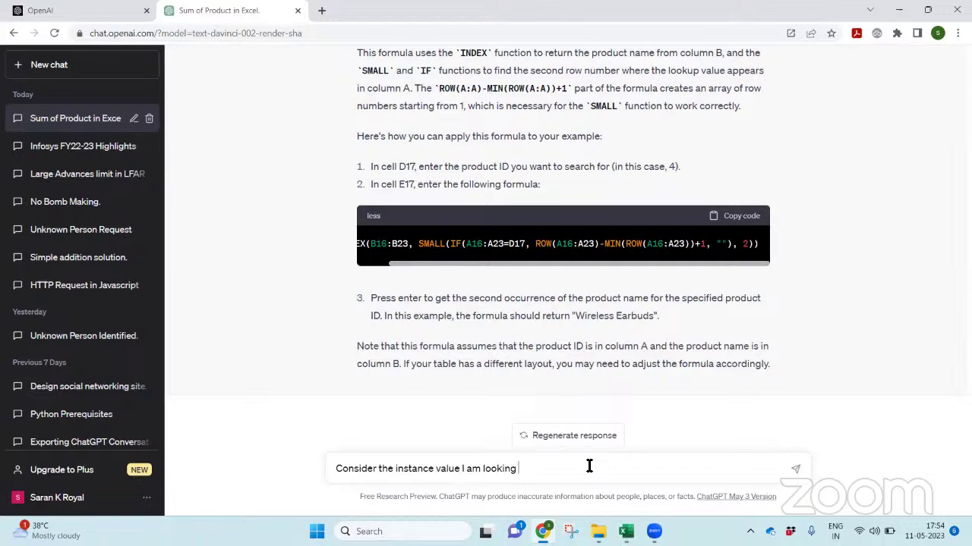
{"action": "key", "text": "BackSpace"}
{"action": "key", "text": "BackSpace"}
{"action": "key", "text": "BackSpace"}
{"action": "key", "text": "BackSpace"}
{"action": "key", "text": "BackSpace"}
{"action": "key", "text": "BackSpace"}
{"action": "key", "text": "BackSpace"}
{"action": "key", "text": "BackSpace"}
{"action": "key", "text": "BackSpace"}
{"action": "key", "text": "BackSpace"}
{"action": "key", "text": "BackSpace"}
{"action": "key", "text": "BackSpace"}
{"action": "key", "text": "BackSpace"}
{"action": "key", "text": "BackSpace"}
{"action": "key", "text": "BackSpace"}
{"action": "key", "text": "BackSpace"}
{"action": "key", "text": "BackSpace"}
{"action": "key", "text": "BackSpace"}
{"action": "key", "text": "BackSpace"}
{"action": "key", "text": "BackSpace"}
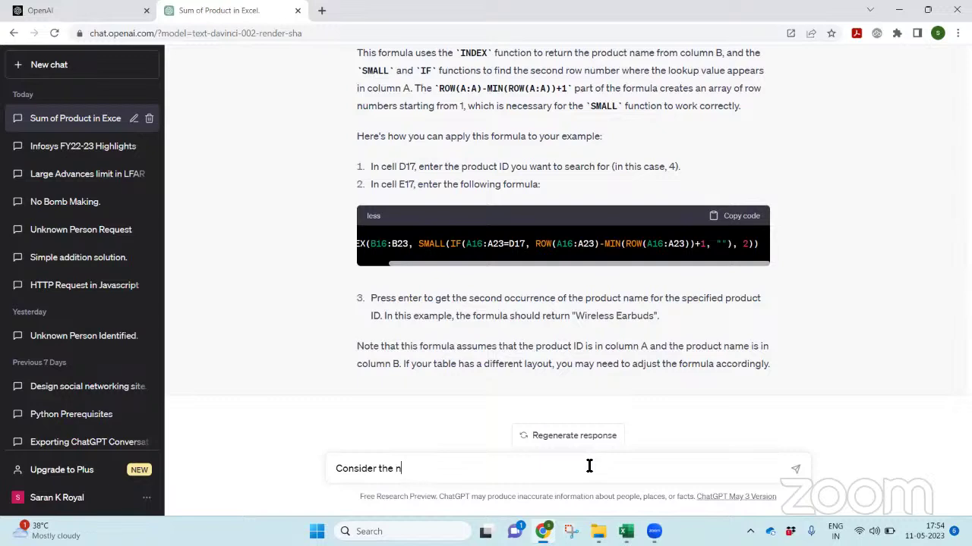
{"action": "type", "text": "'th mathcing val"}
{"action": "key", "text": "BackSpace"}
{"action": "key", "text": "BackSpace"}
{"action": "key", "text": "BackSpace"}
{"action": "key", "text": "BackSpace"}
{"action": "key", "text": "BackSpace"}
{"action": "type", "text": "ching value "}
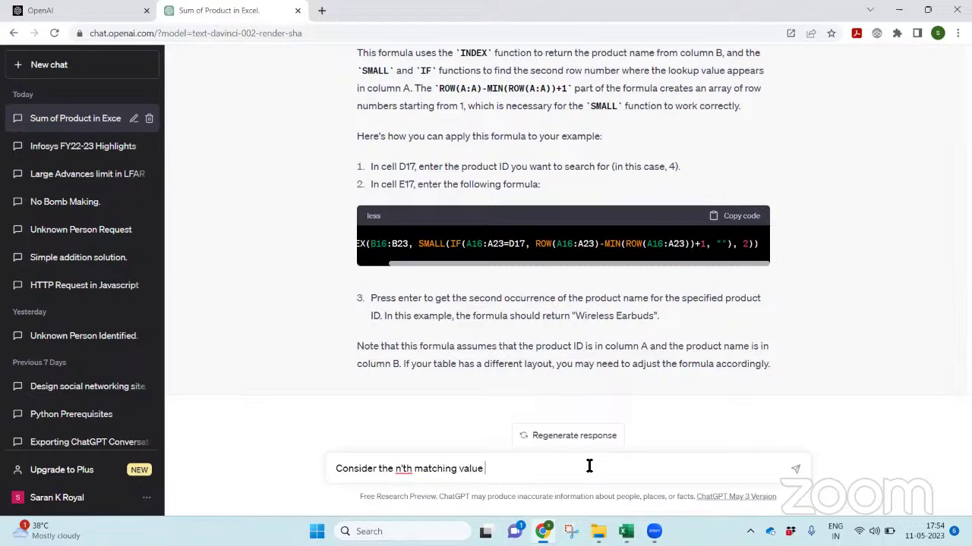
{"action": "type", "text": "I am keeping in"}
Finish and send the request: D18 holds the instance, 1 gives the first match, 2 the second
{"action": "key", "text": "alt+Tab"}
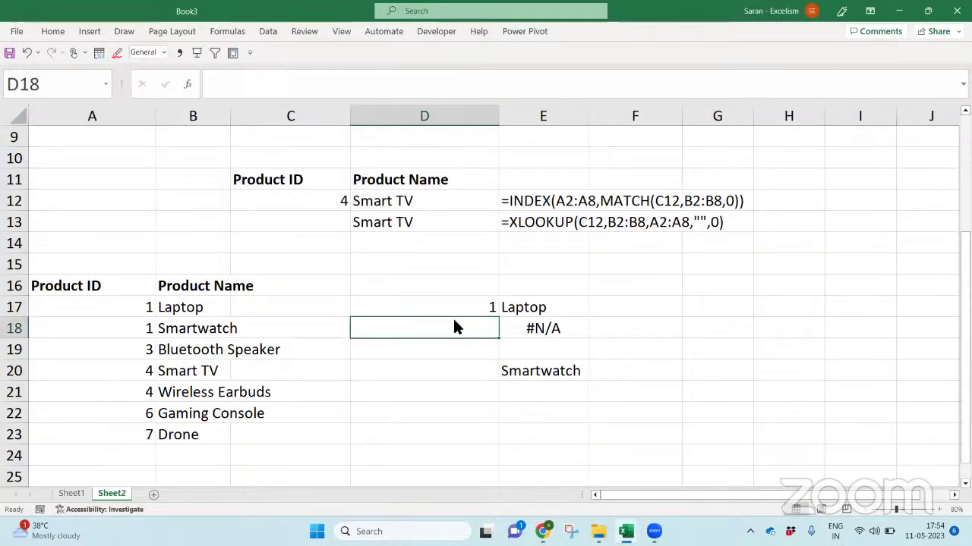
{"action": "key", "text": "alt+Tab"}
{"action": "type", "text": "D18 cell. "}
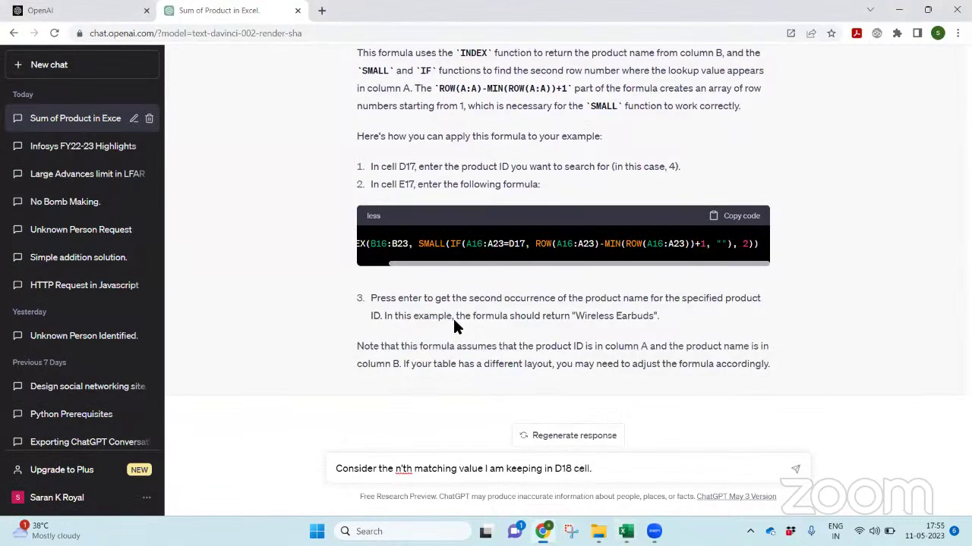
{"action": "type", "text": "If I put 1 first instance mat"}
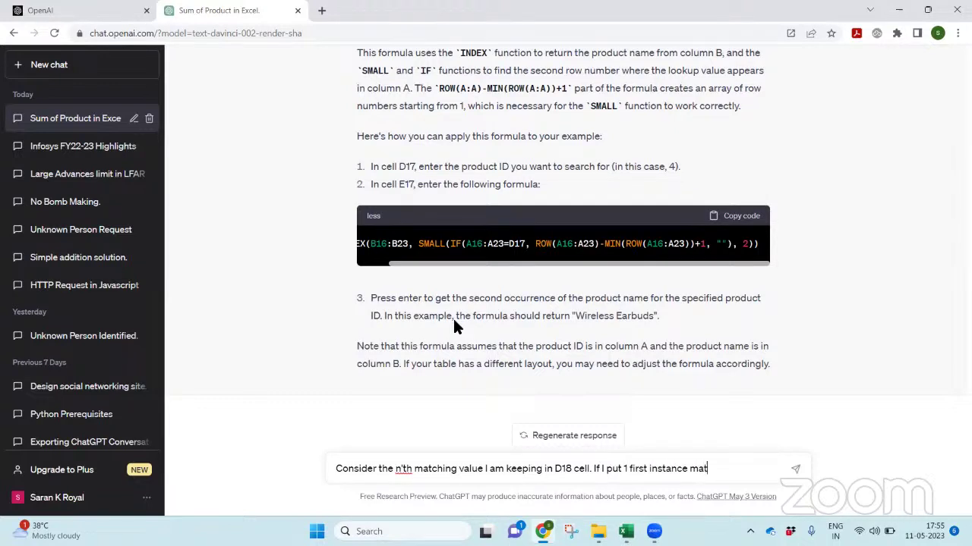
{"action": "type", "text": "ching value should come"}
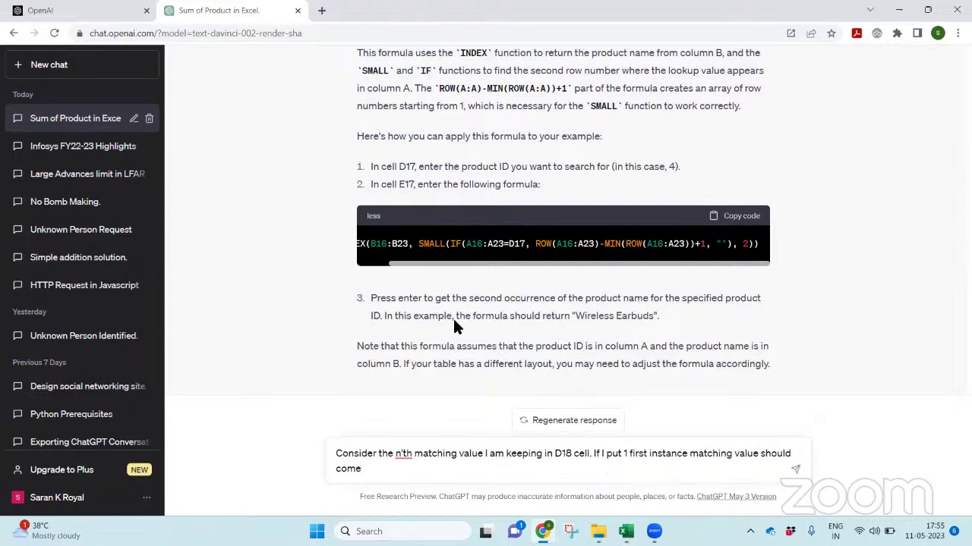
{"action": "type", "text": ", I put 2 second instance "}
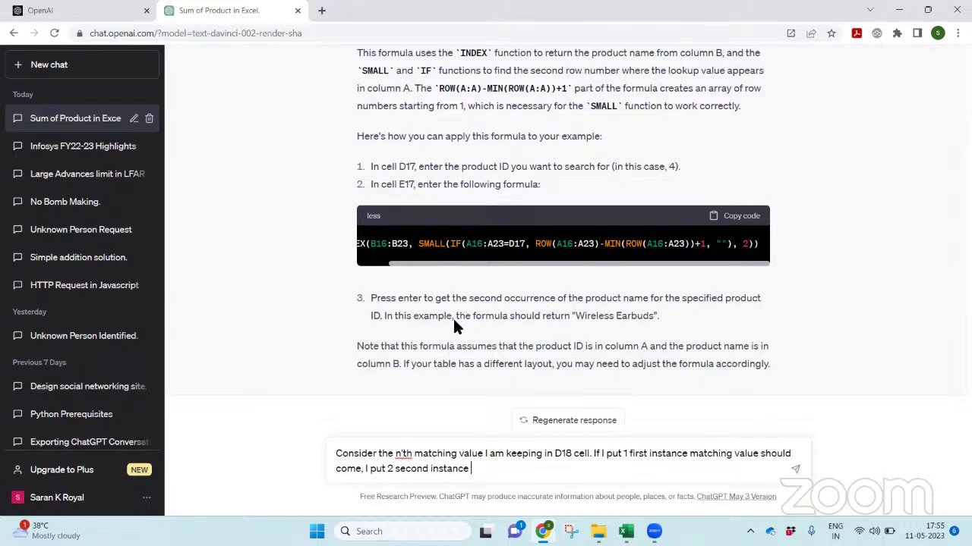
{"action": "type", "text": "matching value should come and "}
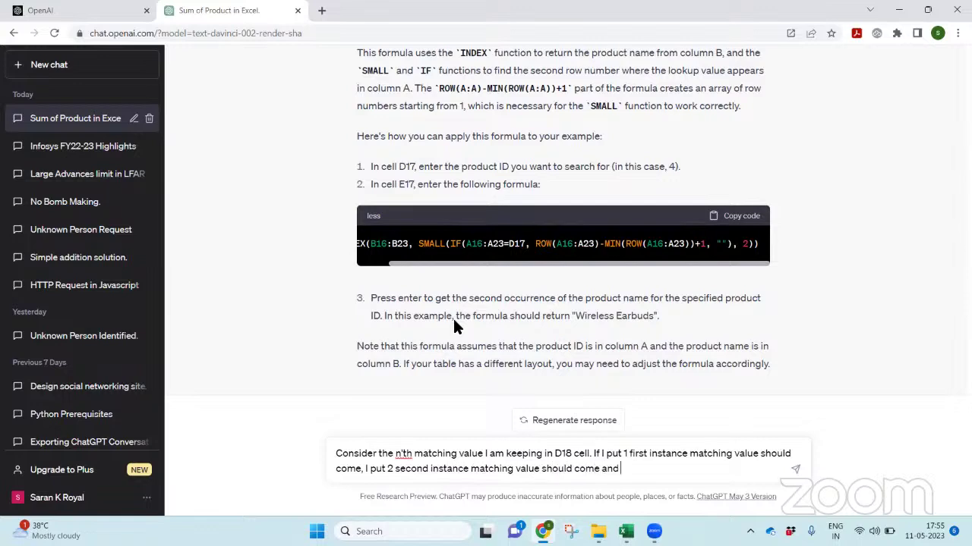
{"action": "type", "text": "so on. PLease bui"}
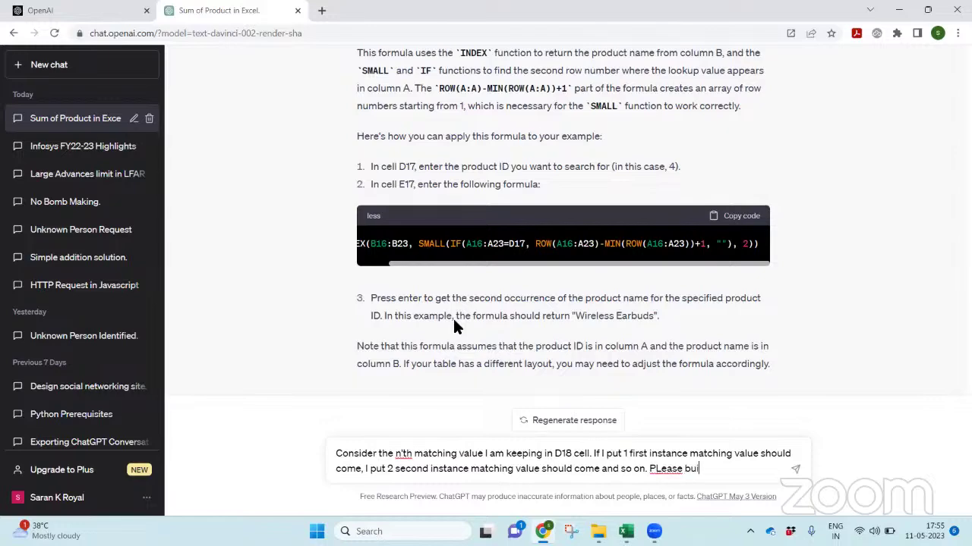
{"action": "type", "text": "ld the formula"}
{"action": "key", "text": "Return"}
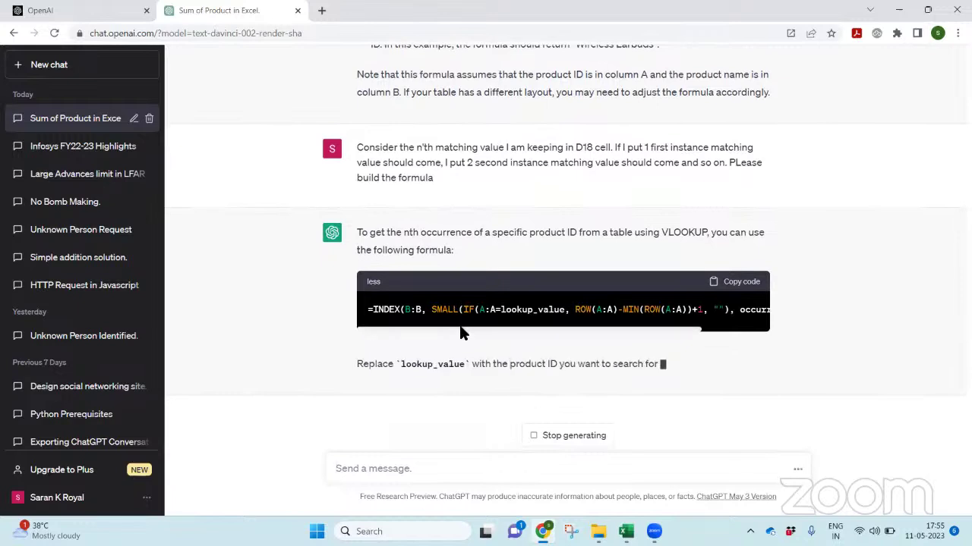
{"action": "left_click_drag", "start_coordinate": [460, 329], "coordinate": [771, 299]}
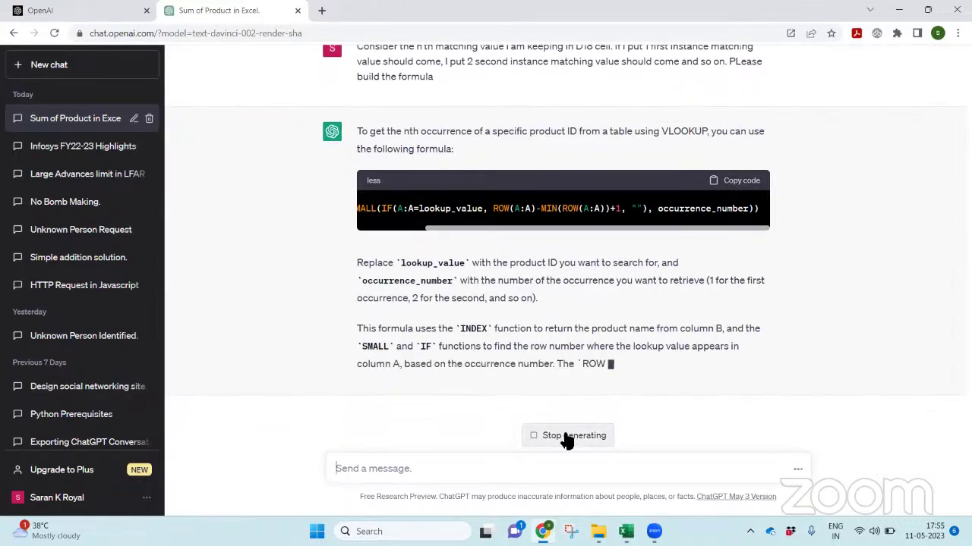
{"action": "key", "text": "alt+Tab"}
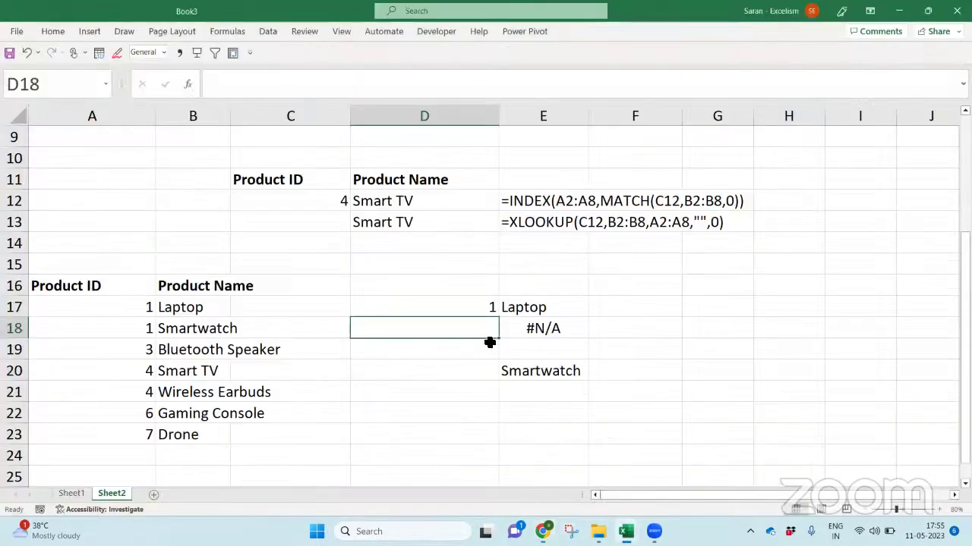
Label D16 'Product ID' and D18 'Instance', and enter 1 in D19
{"action": "key", "text": "Down"}
{"action": "key", "text": "Up"}
{"action": "key", "text": "Up"}
{"action": "key", "text": "Up"}
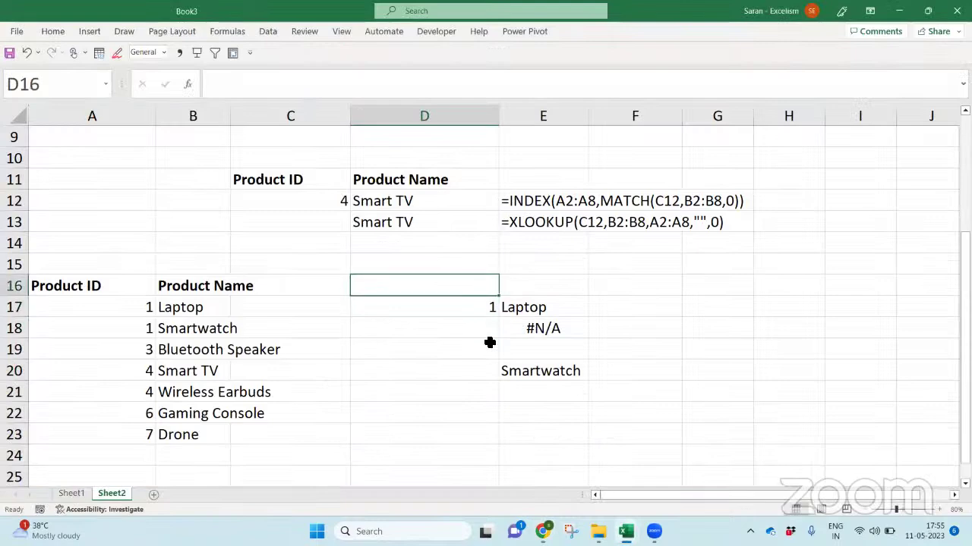
{"action": "type", "text": "Prid"}
{"action": "key", "text": "BackSpace"}
{"action": "key", "text": "BackSpace"}
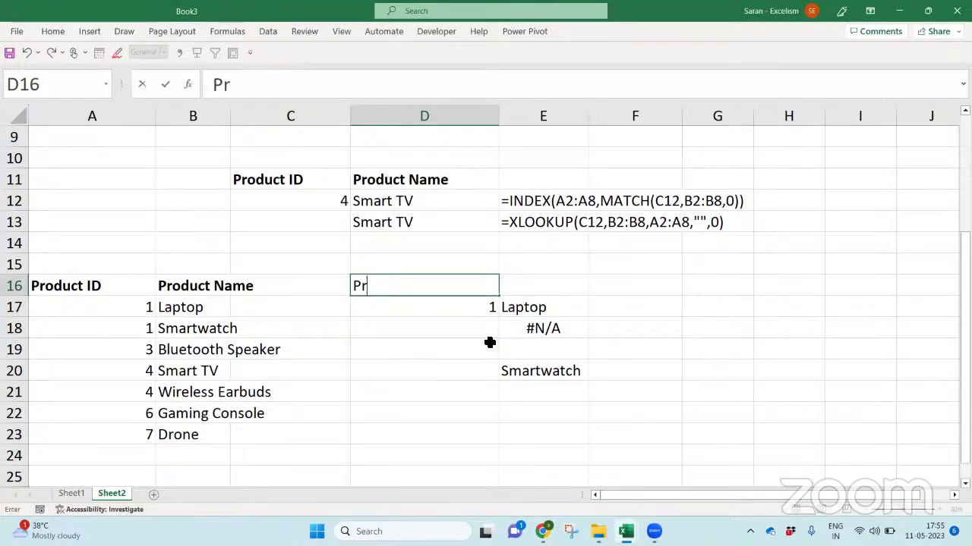
{"action": "type", "text": "oduct ID"}
{"action": "key", "text": "Return"}
{"action": "key", "text": "Down"}
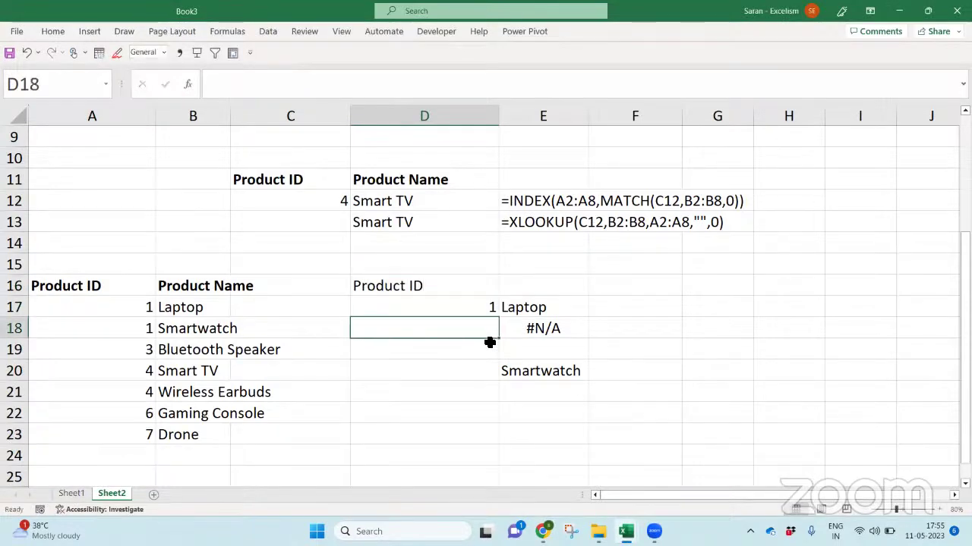
{"action": "type", "text": "Instance"}
{"action": "key", "text": "Return"}
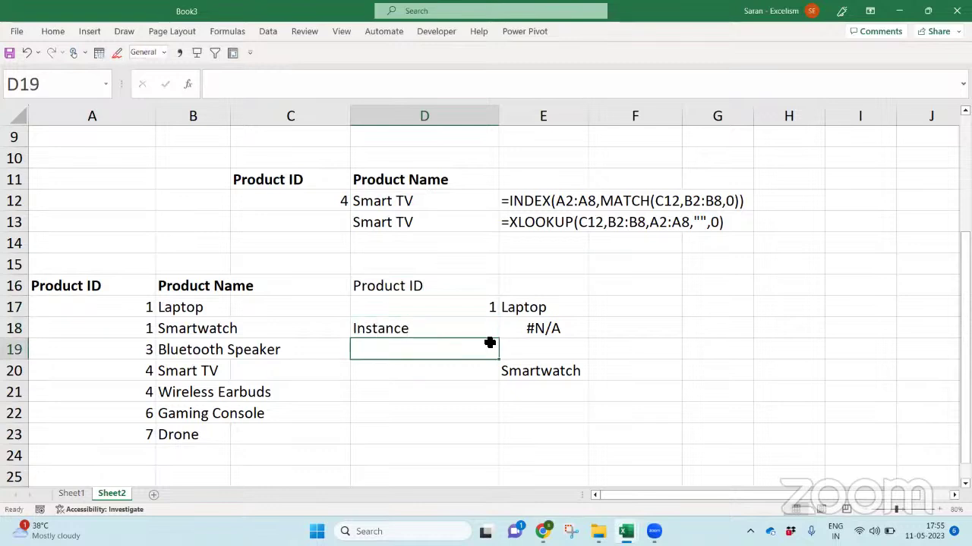
{"action": "type", "text": "1"}
{"action": "key", "text": "Return"}
Replace the fixed 2 in E20's SMALL function with a reference to D19
{"action": "key", "text": "Right"}
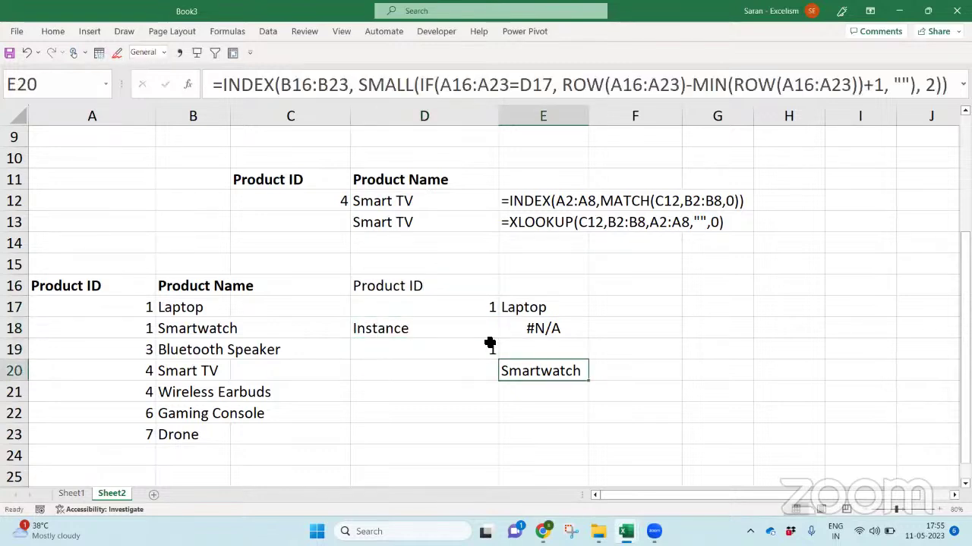
{"action": "key", "text": "F2"}
{"action": "key", "text": "Left"}
{"action": "key", "text": "Left"}
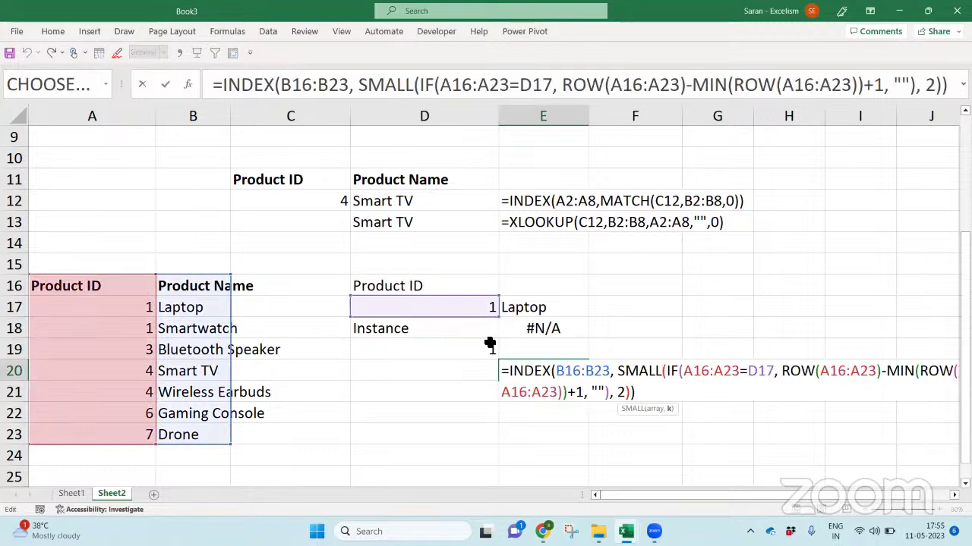
{"action": "key", "text": "BackSpace"}
{"action": "left_click", "coordinate": [435, 348]}
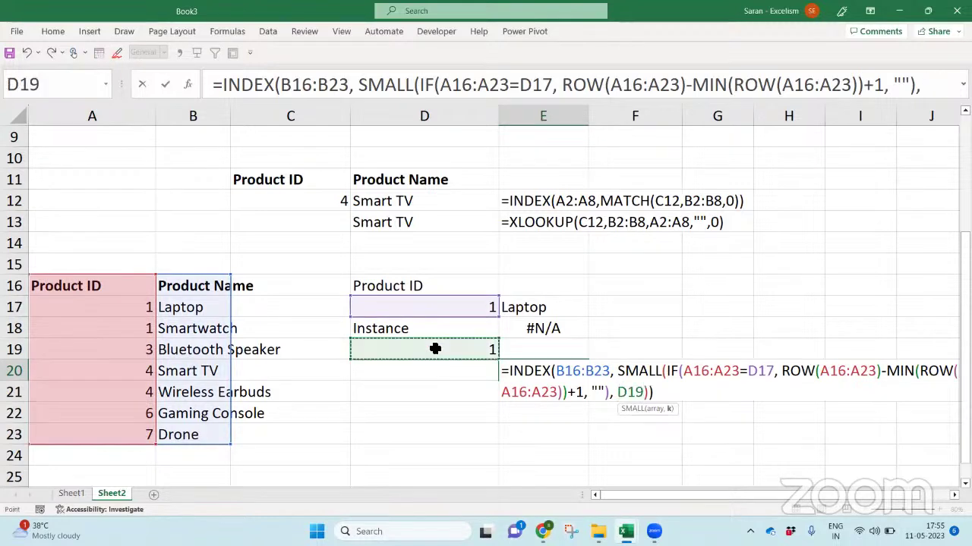
{"action": "key", "text": "Return"}
{"action": "key", "text": "Up"}
{"action": "key", "text": "Up"}
{"action": "key", "text": "Left"}
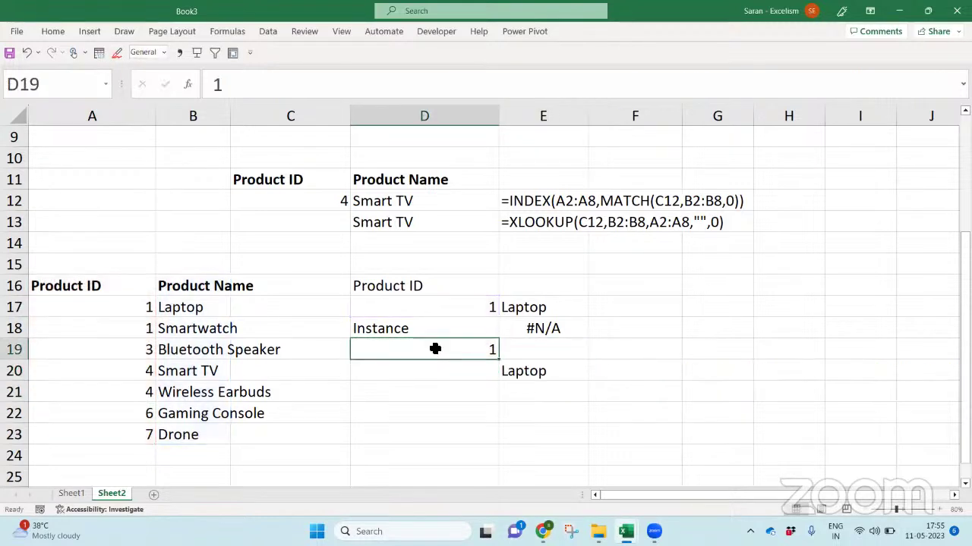
Set the D19 instance number to 2 and choose product ID 4 from the D17 list
{"action": "type", "text": "1"}
{"action": "key", "text": "BackSpace"}
{"action": "type", "text": "2"}
{"action": "key", "text": "Return"}
{"action": "key", "text": "Up"}
{"action": "key", "text": "Up"}
{"action": "key", "text": "Up"}
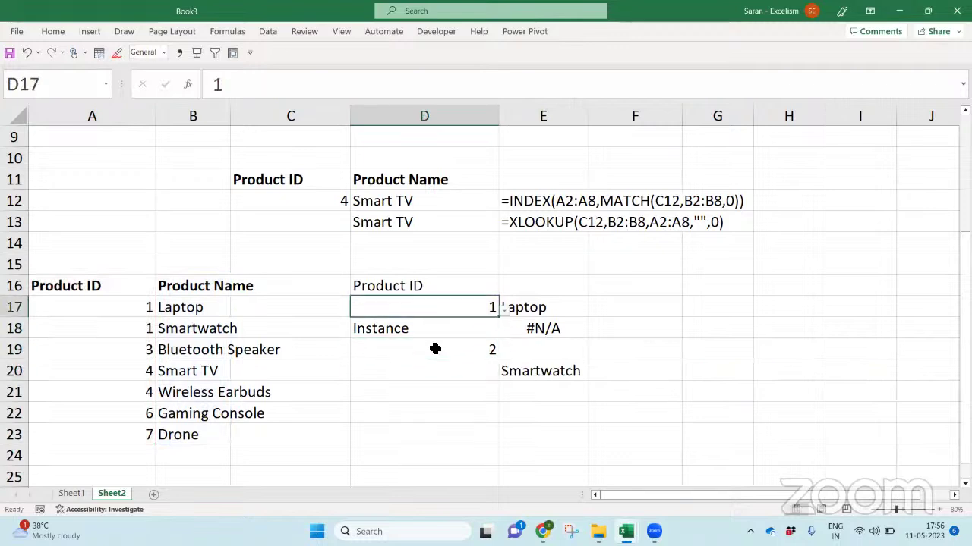
{"action": "key", "text": "alt+Down"}
{"action": "left_click", "coordinate": [433, 346]}
Check the lookup results, then switch the D17 product ID to 6
{"action": "key", "text": "Right"}
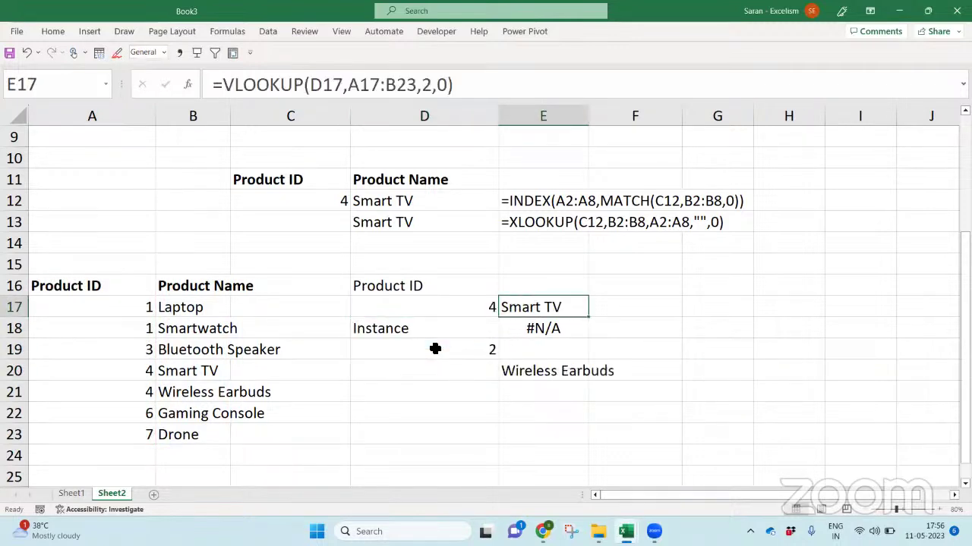
{"action": "key", "text": "Down"}
{"action": "key", "text": "Down"}
{"action": "key", "text": "Down"}
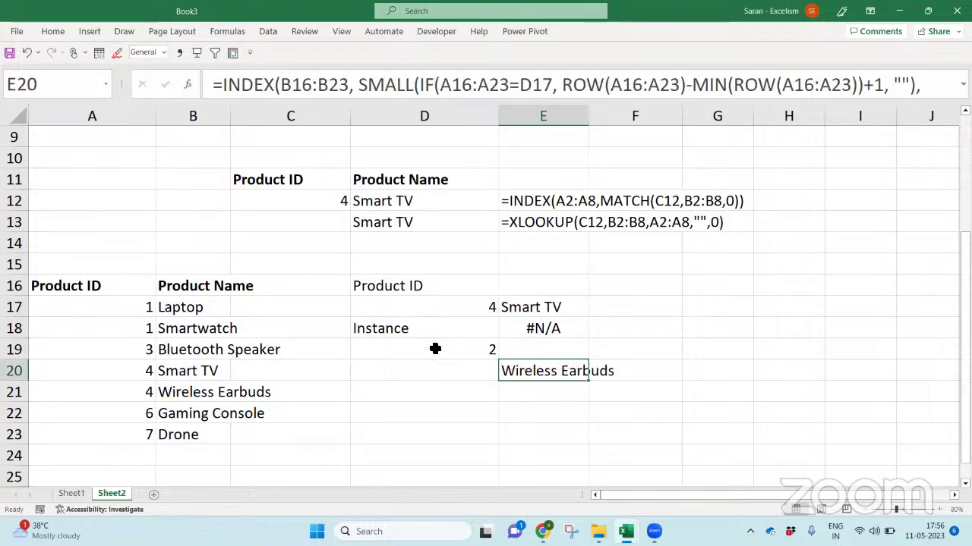
{"action": "key", "text": "Up"}
{"action": "key", "text": "Up"}
{"action": "key", "text": "Up"}
{"action": "key", "text": "Left"}
{"action": "key", "text": "alt+Down"}
{"action": "key", "text": "Down"}
{"action": "key", "text": "Return"}
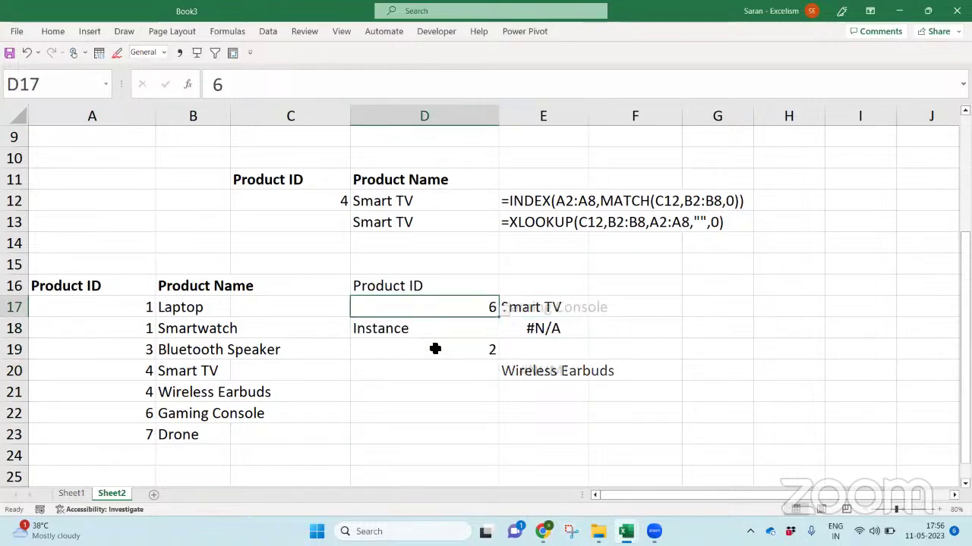
Review the VLOOKUP formula in E17 and the INDEX/SMALL formula in E20 unchanged
{"action": "key", "text": "Right"}
{"action": "key", "text": "F2"}
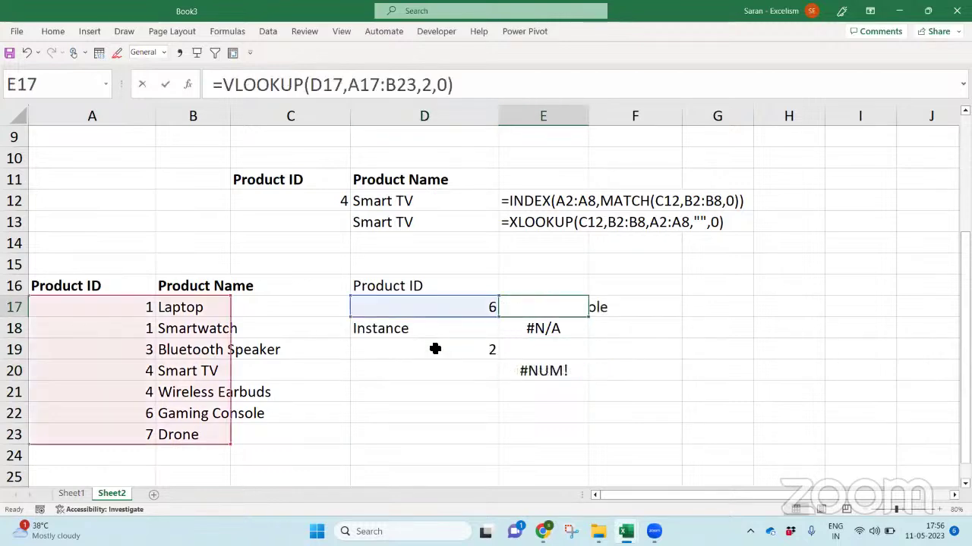
{"action": "key", "text": "Escape"}
{"action": "key", "text": "Down"}
{"action": "key", "text": "Down"}
{"action": "key", "text": "Down"}
{"action": "key", "text": "XF86MonBrightnessUp"}
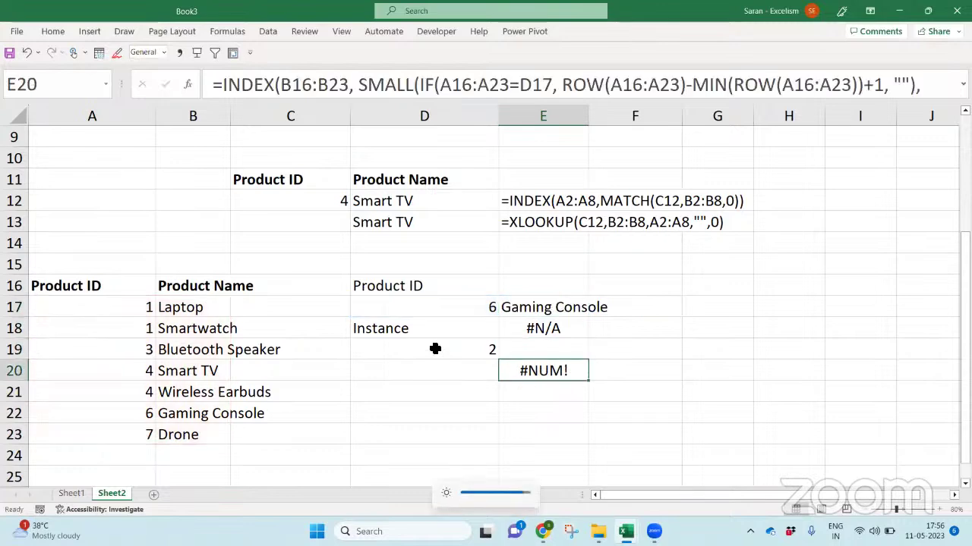
{"action": "key", "text": "F2"}
{"action": "key", "text": "Escape"}
Reset the D19 instance number to 1 and check the E20 result
{"action": "left_click", "coordinate": [435, 349]}
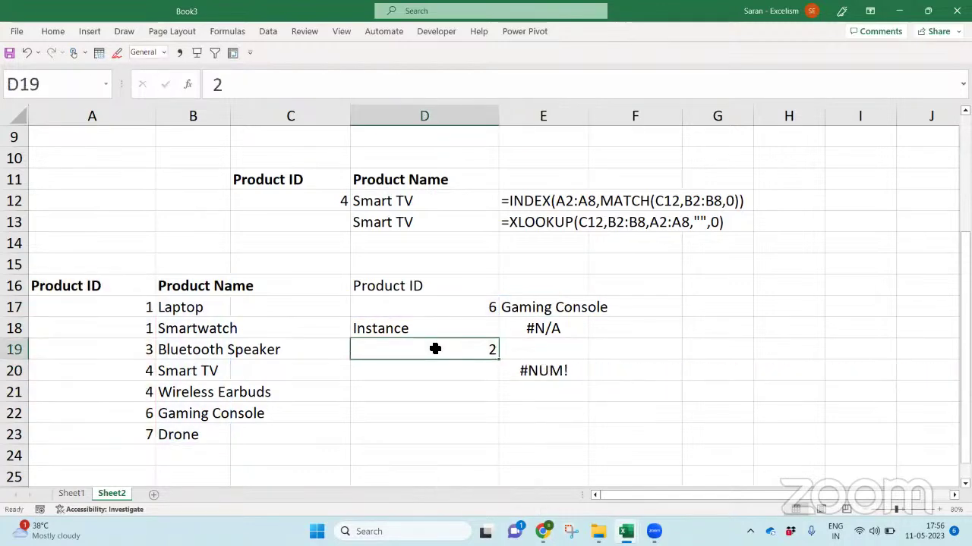
{"action": "type", "text": "1"}
{"action": "key", "text": "Return"}
{"action": "key", "text": "Right"}
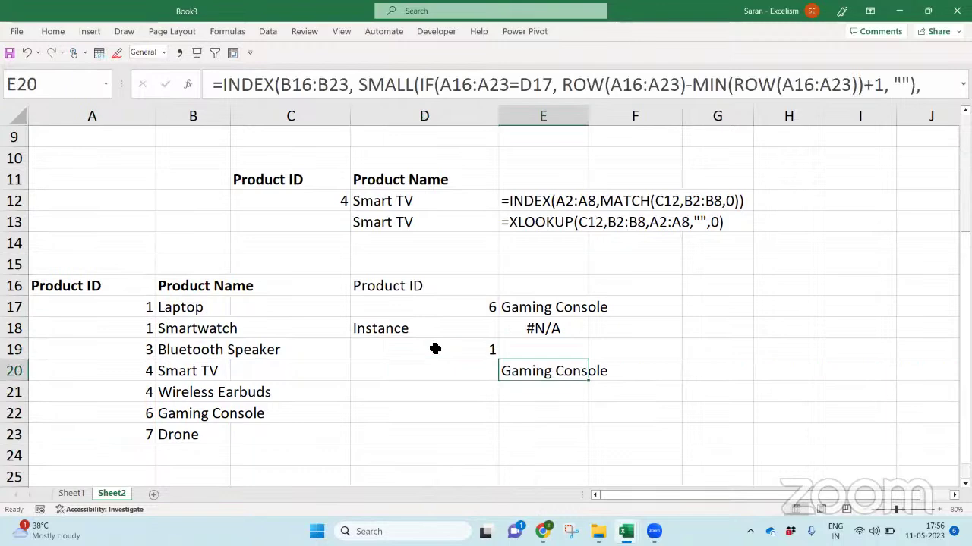
{"action": "key", "text": "Left"}
Change Gaming Console's product ID in A22 to 4
{"action": "key", "text": "Up"}
{"action": "key", "text": "Up"}
{"action": "key", "text": "Up"}
{"action": "key", "text": "Left"}
{"action": "key", "text": "Left"}
{"action": "key", "text": "Left"}
{"action": "key", "text": "Down"}
{"action": "key", "text": "Down"}
{"action": "key", "text": "Down"}
{"action": "key", "text": "Down"}
{"action": "key", "text": "Down"}
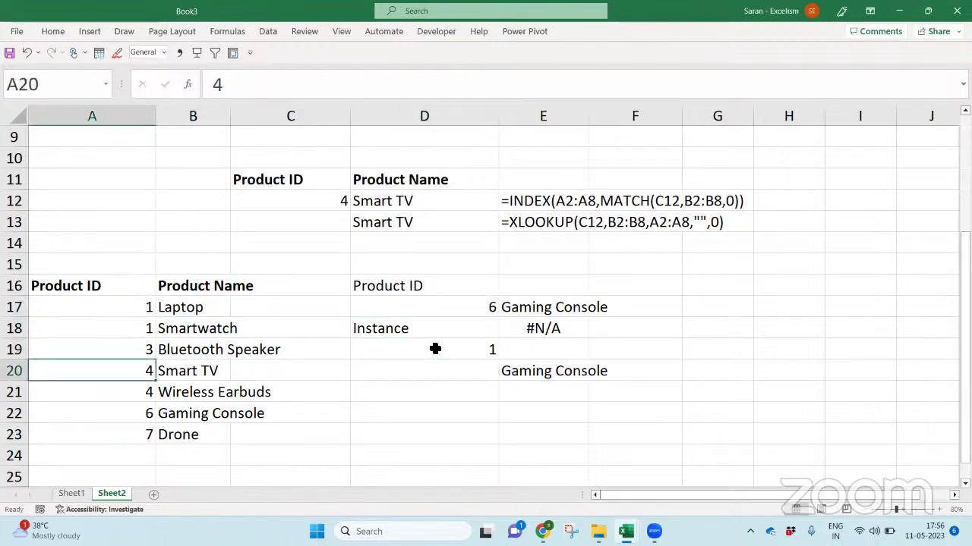
{"action": "type", "text": "4"}
{"action": "key", "text": "Return"}
{"action": "key", "text": "Right"}
{"action": "key", "text": "Right"}
{"action": "key", "text": "Right"}
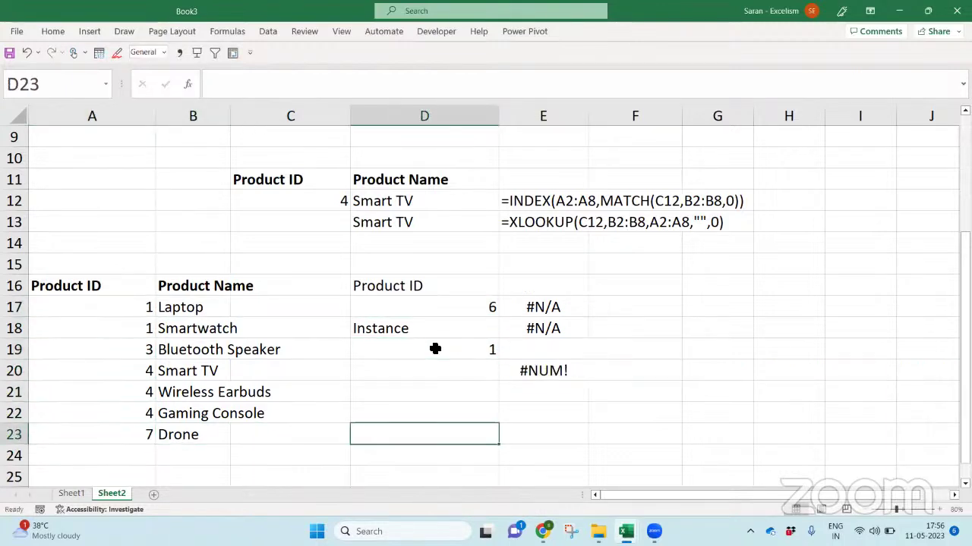
Set the D17 lookup product ID to 4 and confirm E20 returns Smart TV
{"action": "left_click", "coordinate": [435, 349]}
{"action": "key", "text": "Up"}
{"action": "key", "text": "Up"}
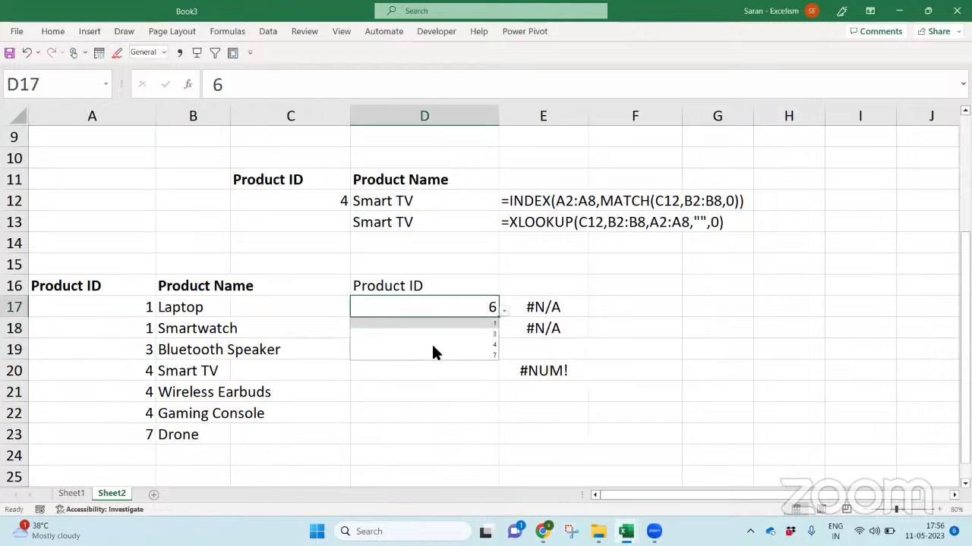
{"action": "type", "text": "4"}
{"action": "key", "text": "ctrl+Return"}
{"action": "key", "text": "Down"}
{"action": "key", "text": "Down"}
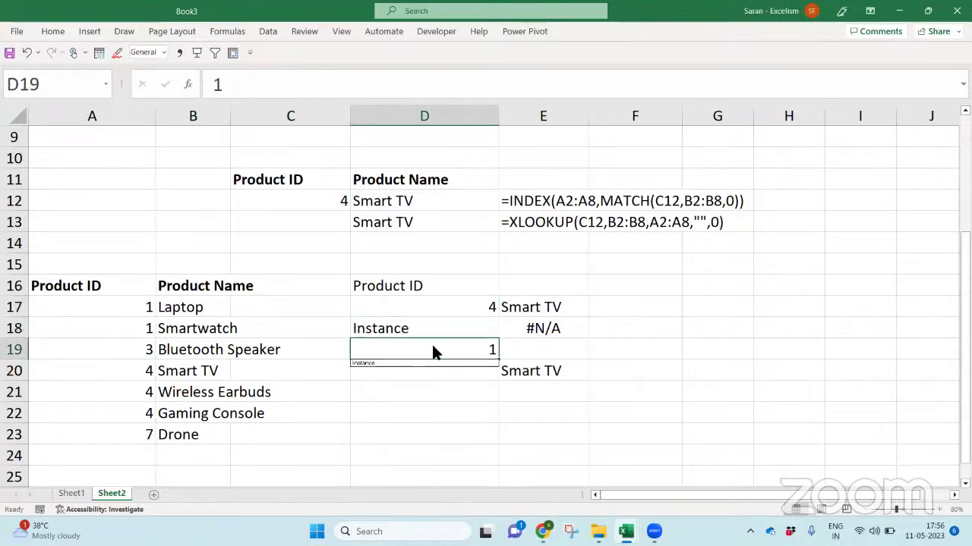
{"action": "key", "text": "Down"}
{"action": "key", "text": "Right"}
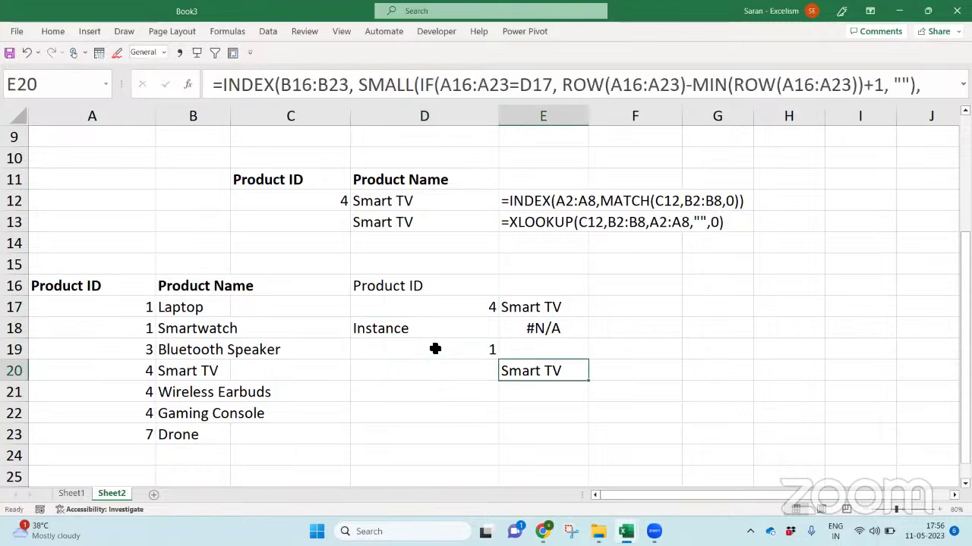
Try instances 2 and 3 in D19, getting Wireless Earbuds then Gaming Console
{"action": "left_click", "coordinate": [435, 349]}
{"action": "type", "text": "2"}
{"action": "key", "text": "Return"}
{"action": "key", "text": "Right"}
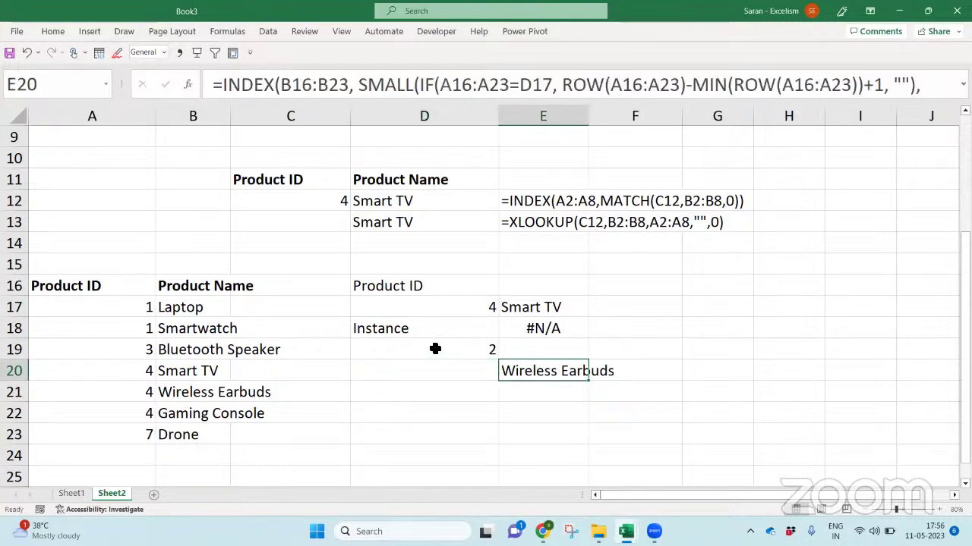
{"action": "left_click", "coordinate": [435, 350]}
{"action": "type", "text": "3"}
{"action": "key", "text": "Return"}
{"action": "key", "text": "Right"}
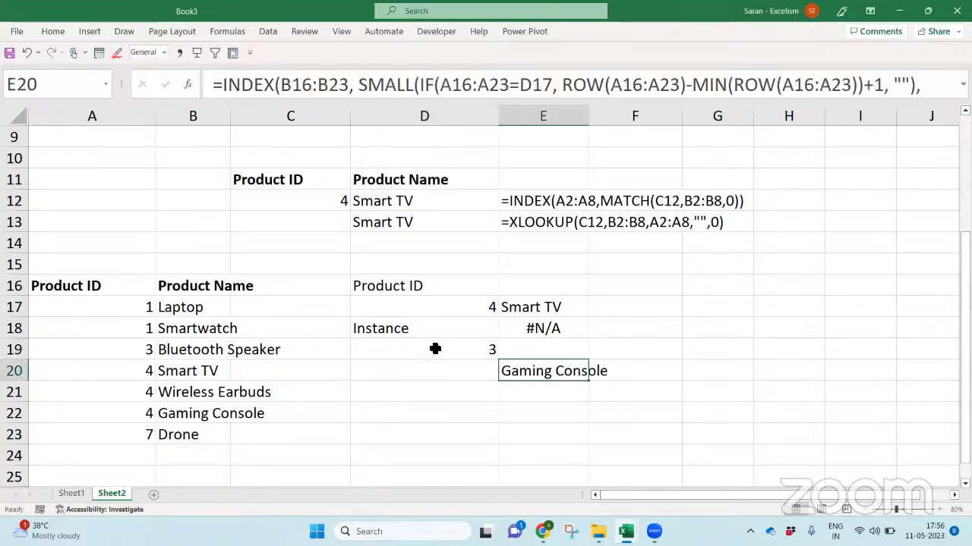
{"action": "key", "text": "alt+Tab"}
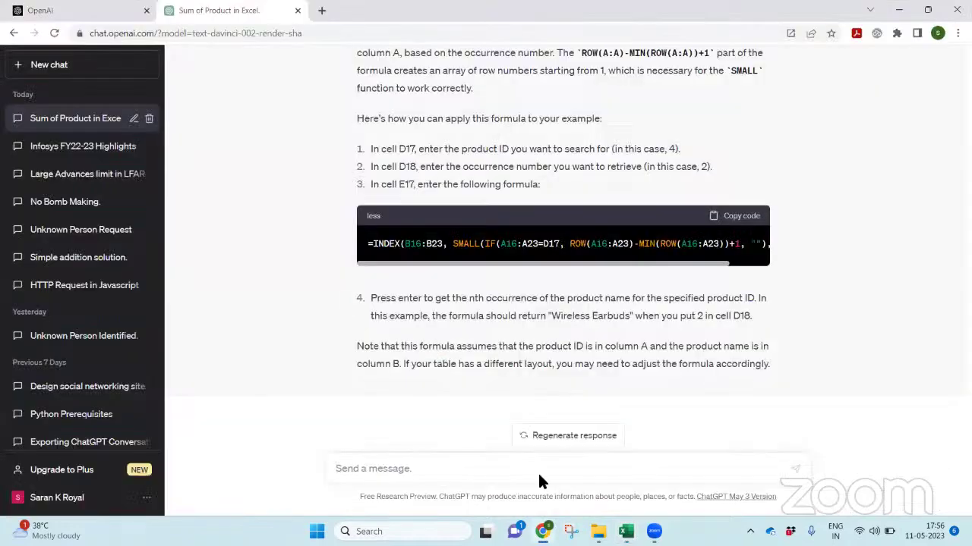
Send 'You are excellent' to ChatGPT, then start and erase a follow-up draft
{"action": "type", "text": "You are excellent"}
{"action": "key", "text": "Return"}
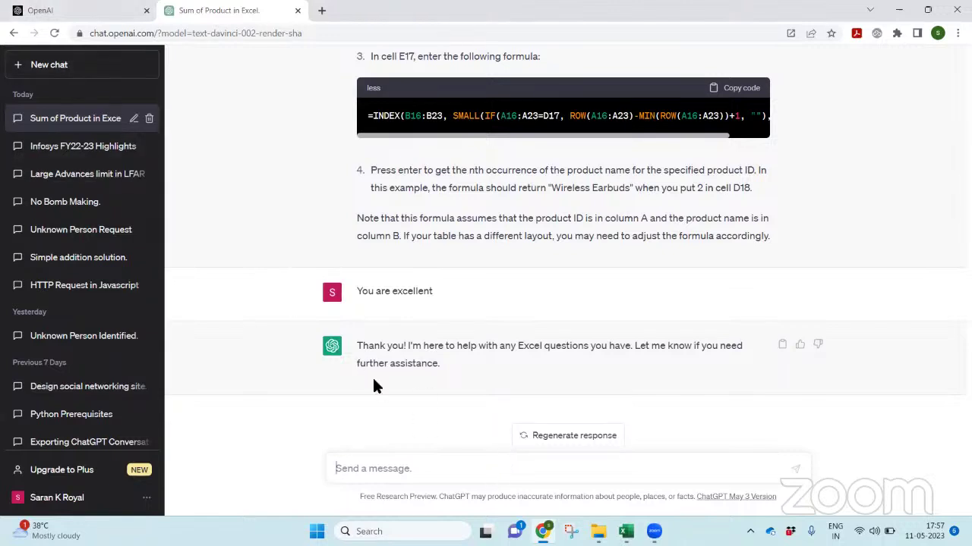
{"action": "type", "text": "Now instead me"}
{"action": "key", "text": "BackSpace"}
{"action": "key", "text": "BackSpace"}
{"action": "key", "text": "BackSpace"}
{"action": "key", "text": "BackSpace"}
{"action": "key", "text": "BackSpace"}
{"action": "key", "text": "BackSpace"}
{"action": "key", "text": "BackSpace"}
{"action": "key", "text": "BackSpace"}
{"action": "key", "text": "BackSpace"}
{"action": "key", "text": "BackSpace"}
{"action": "key", "text": "BackSpace"}
{"action": "key", "text": "BackSpace"}
{"action": "key", "text": "BackSpace"}
{"action": "key", "text": "BackSpace"}
{"action": "key", "text": "BackSpace"}
Type a request for a custom function with lookup array, return array and instance number arguments
{"action": "type", "text": "For me t"}
{"action": "type", "text": "ow wrti"}
{"action": "key", "text": "BackSpace"}
{"action": "key", "text": "BackSpace"}
{"action": "key", "text": "BackSpace"}
{"action": "key", "text": "BackSpace"}
{"action": "key", "text": "BackSpace"}
{"action": "key", "text": "BackSpace"}
{"action": "key", "text": "BackSpace"}
{"action": "type", "text": "o write this compl"}
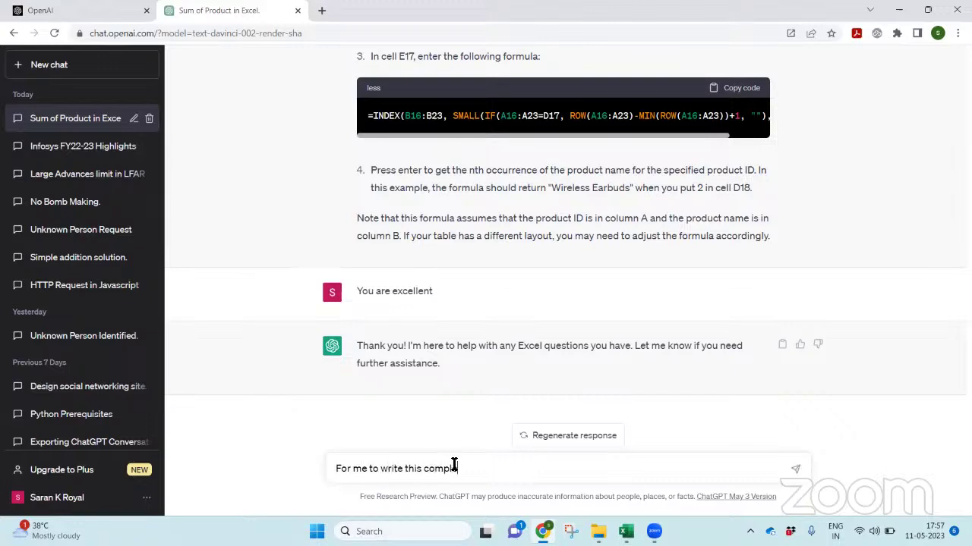
{"action": "type", "text": "ex formula is very difficult every time."}
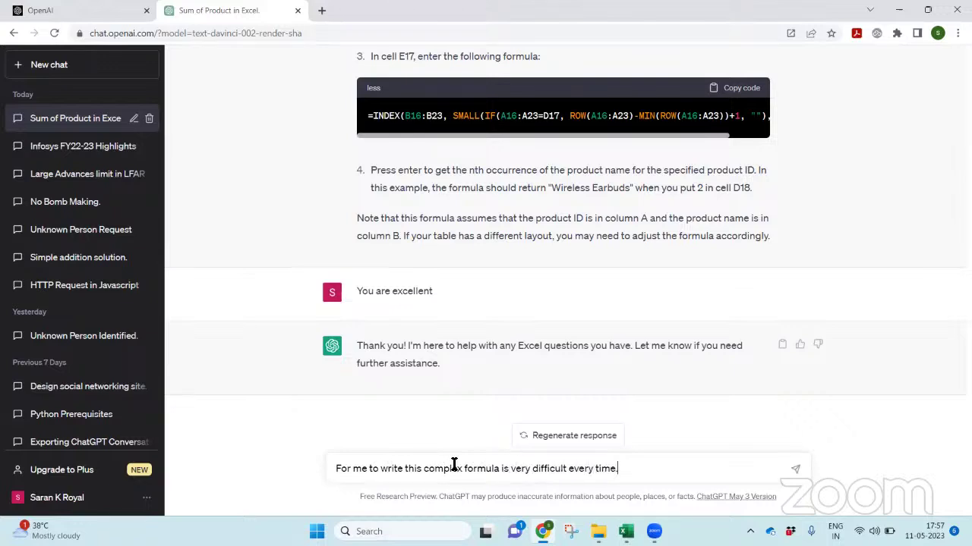
{"action": "type", "text": " Could yo"}
{"action": "key", "text": "BackSpace"}
{"action": "key", "text": "BackSpace"}
{"action": "key", "text": "BackSpace"}
{"action": "key", "text": "BackSpace"}
{"action": "type", "text": "d you please bu"}
{"action": "type", "text": "uil"}
{"action": "key", "text": "BackSpace"}
{"action": "key", "text": "BackSpace"}
{"action": "key", "text": "BackSpace"}
{"action": "type", "text": "ild "}
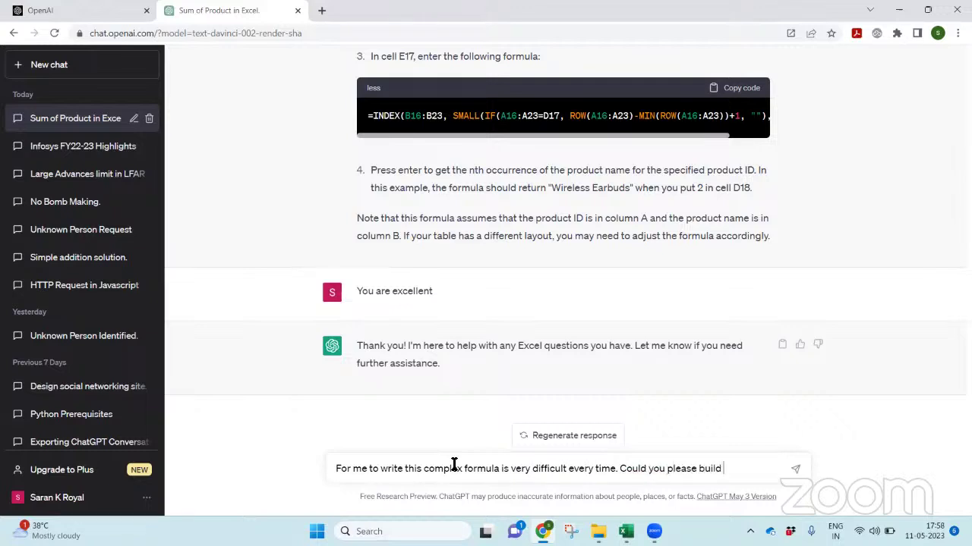
{"action": "type", "text": "a custom function with "}
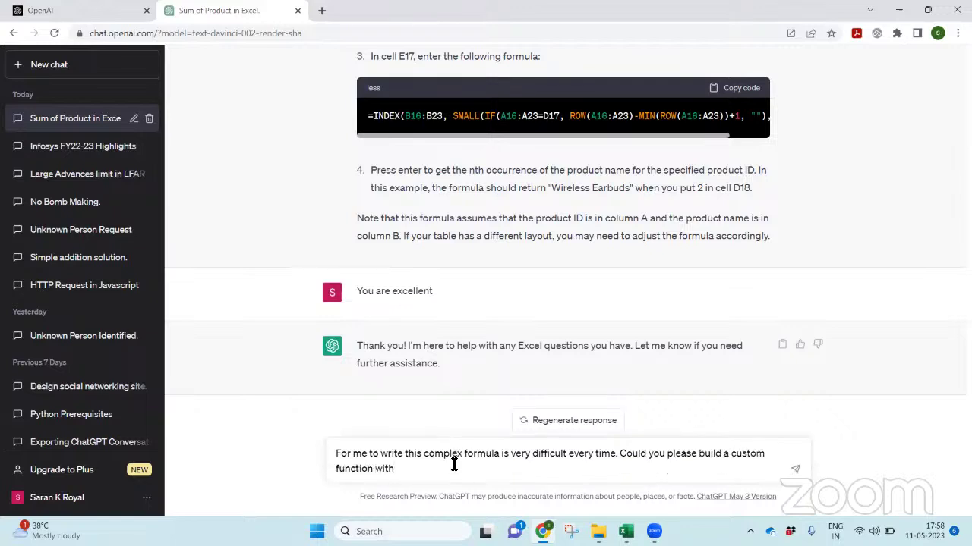
{"action": "type", "text": "3 a"}
{"action": "key", "text": "BackSpace"}
{"action": "type", "text": "arguments"}
{"action": "type", "text": " table array"}
{"action": "key", "text": "BackSpace"}
{"action": "key", "text": "BackSpace"}
{"action": "key", "text": "BackSpace"}
{"action": "key", "text": "BackSpace"}
{"action": "key", "text": "BackSpace"}
{"action": "key", "text": "BackSpace"}
{"action": "key", "text": "BackSpace"}
{"action": "key", "text": "BackSpace"}
{"action": "key", "text": "BackSpace"}
{"action": "key", "text": "BackSpace"}
{"action": "key", "text": "BackSpace"}
{"action": "key", "text": "BackSpace"}
{"action": "type", "text": "lookup array, return array"}
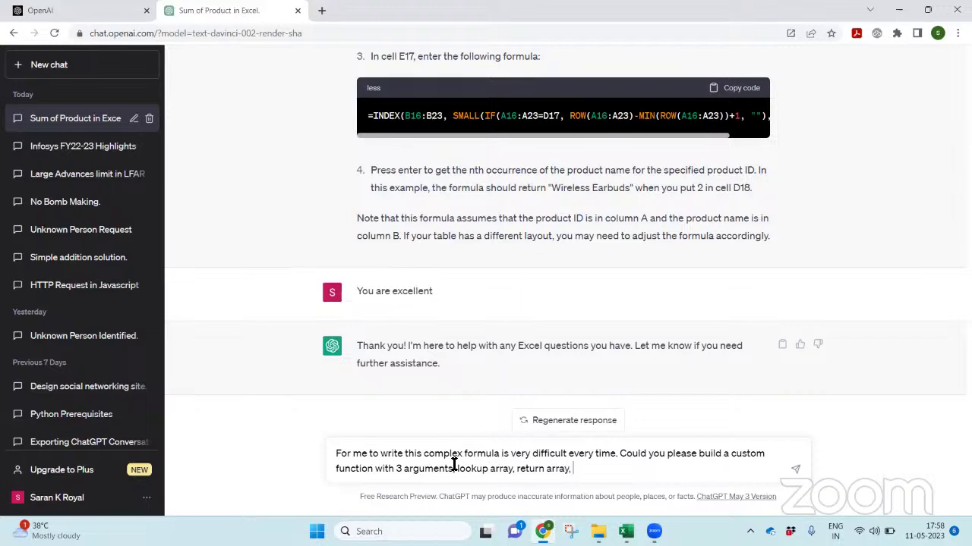
{"action": "type", "text": ", instance number"}
Insert 'lookup value,' before the other arguments and highlight the argument list to review
{"action": "left_click", "coordinate": [457, 468]}
{"action": "type", "text": "look"}
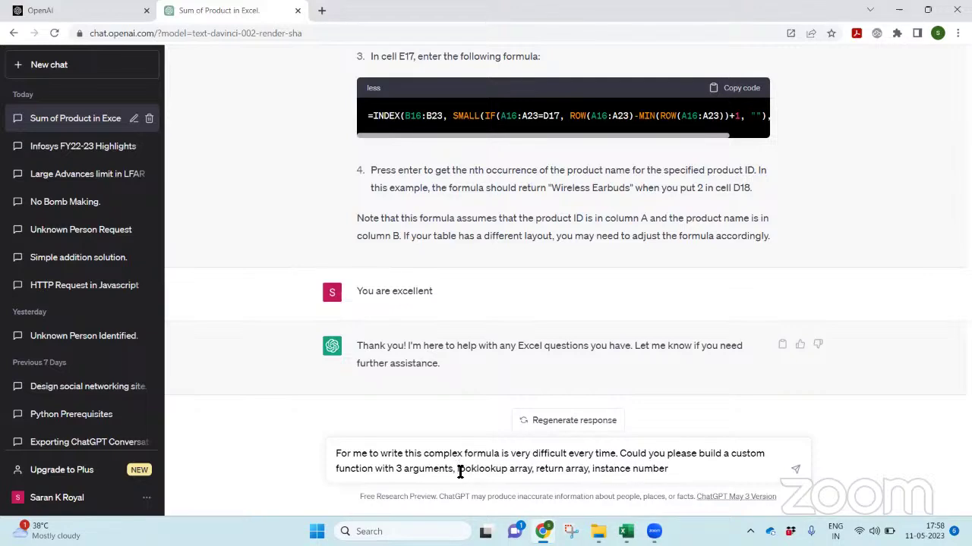
{"action": "type", "text": " up value,"}
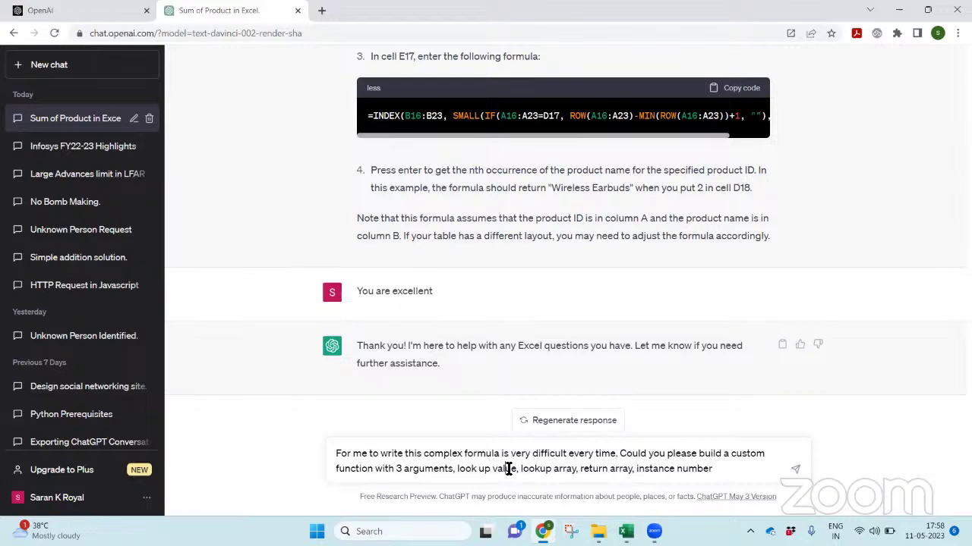
{"action": "left_click", "coordinate": [505, 469]}
{"action": "left_click", "coordinate": [483, 472]}
{"action": "key", "text": "BackSpace"}
{"action": "left_click_drag", "start_coordinate": [518, 471], "coordinate": [724, 468]}
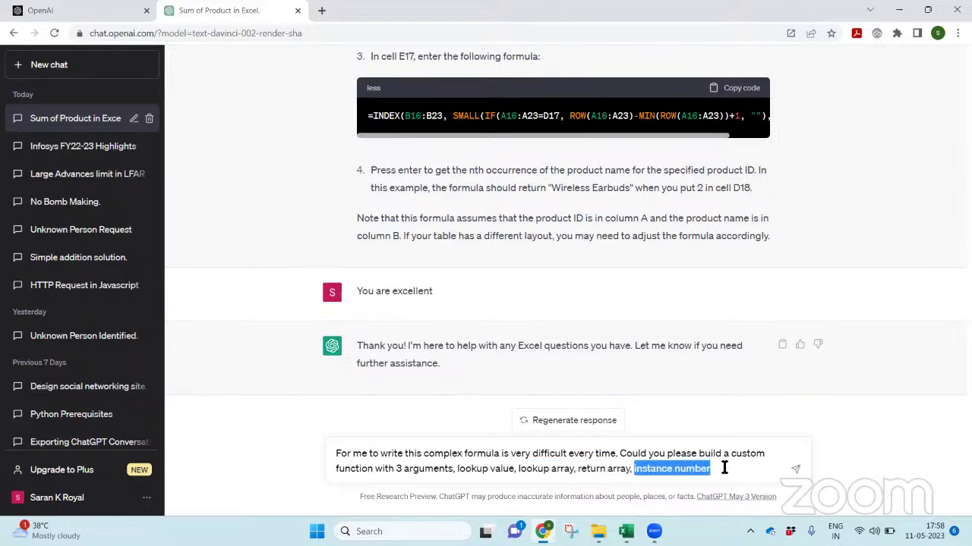
{"action": "left_click", "coordinate": [724, 468]}
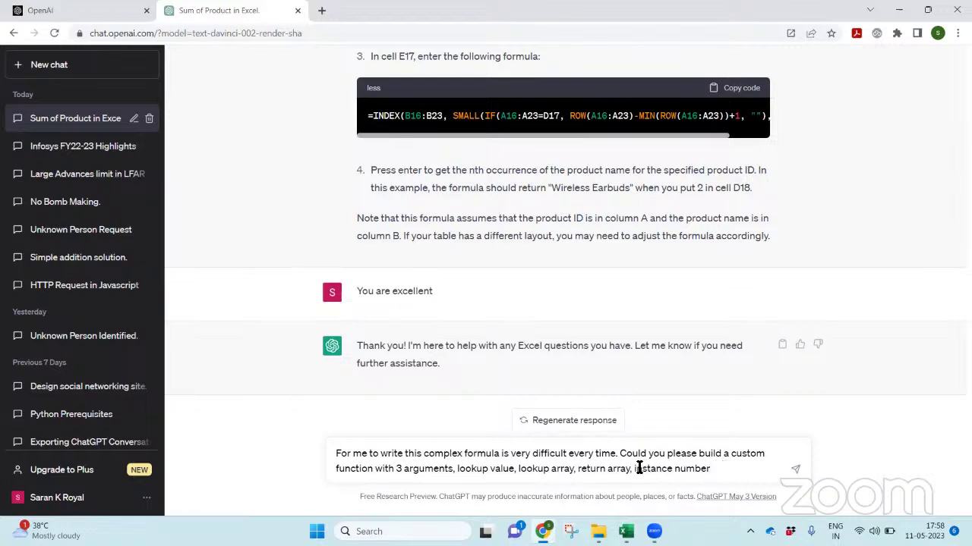
{"action": "left_click_drag", "start_coordinate": [636, 470], "coordinate": [724, 469]}
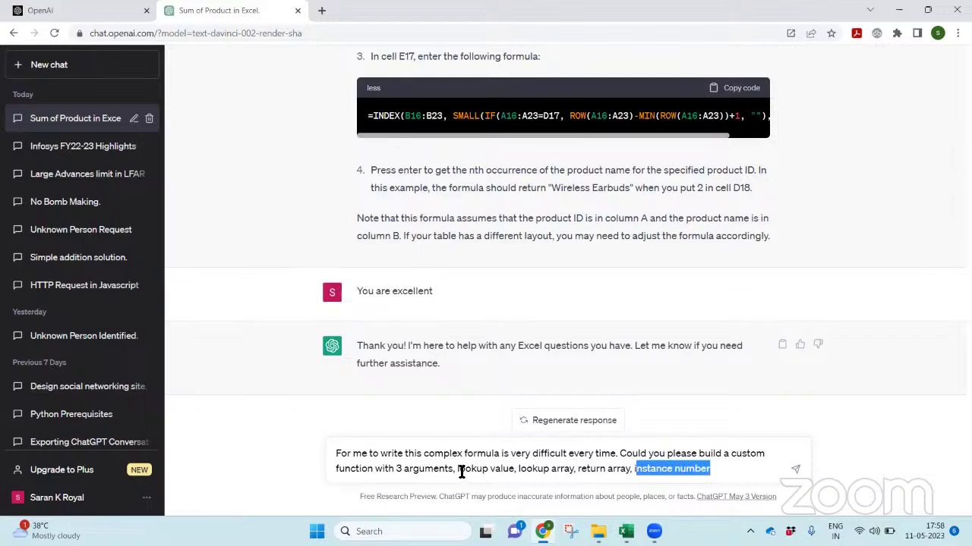
{"action": "left_click_drag", "start_coordinate": [458, 469], "coordinate": [635, 472]}
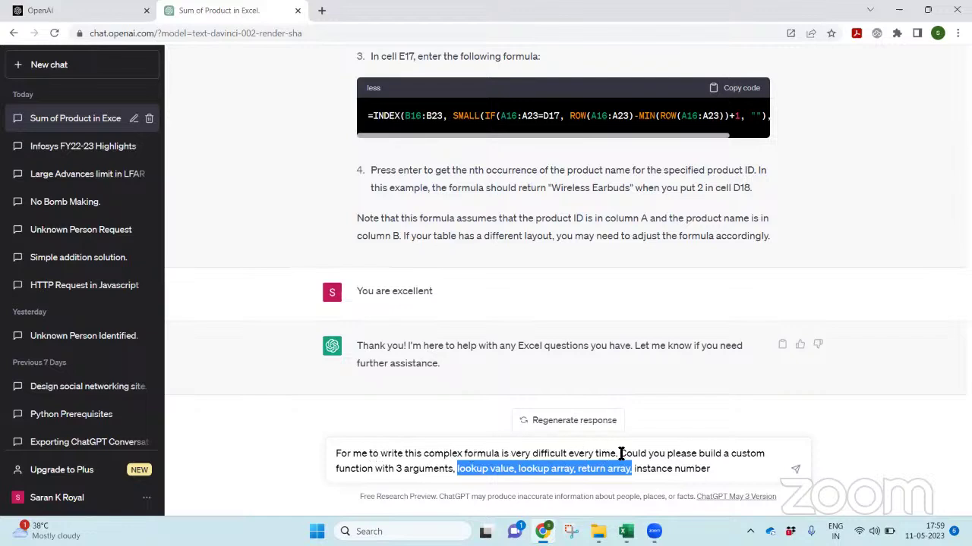
Add 'using VBA' and 'name "VLOOKUPx"' to the ChatGPT function request
{"action": "left_click", "coordinate": [620, 454]}
{"action": "left_click_drag", "start_coordinate": [620, 453], "coordinate": [373, 469]}
{"action": "left_click", "coordinate": [373, 468]}
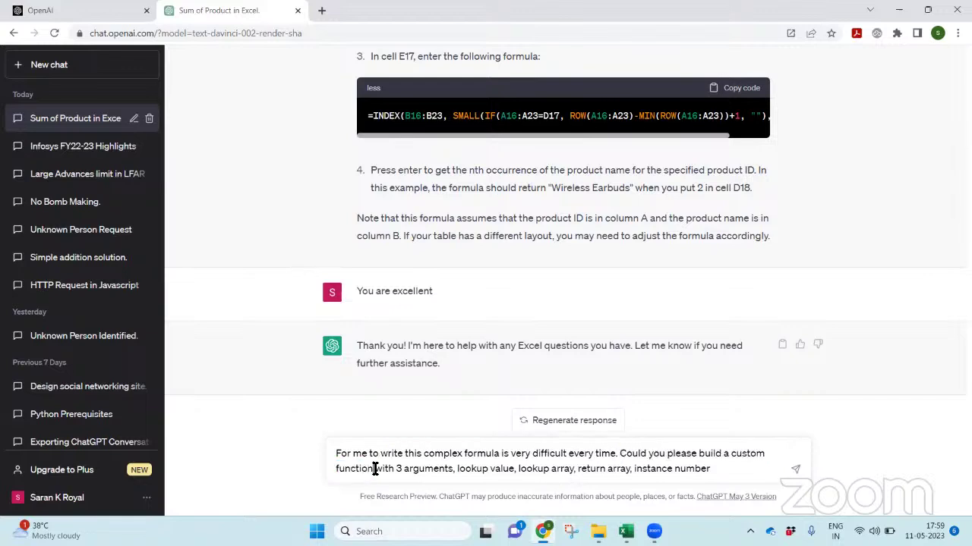
{"action": "type", "text": "using VNA"}
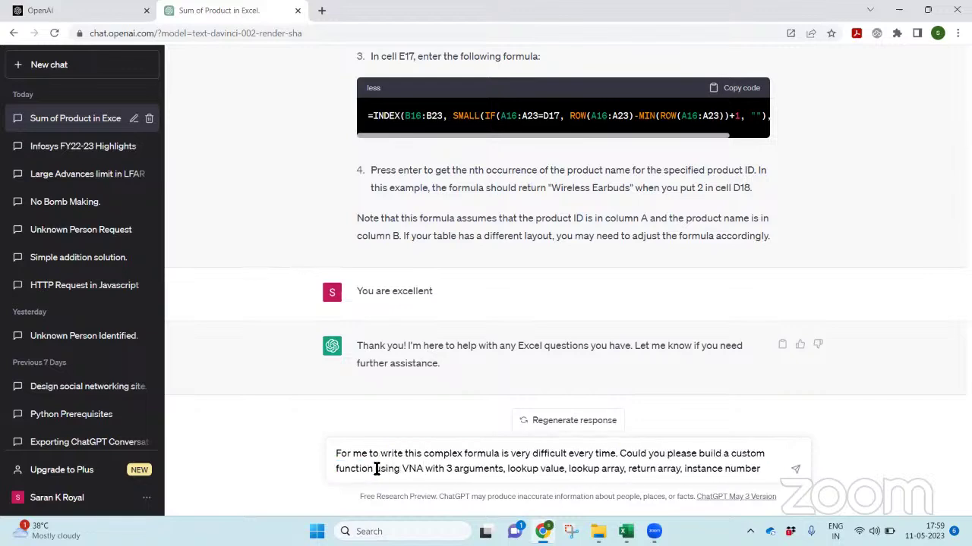
{"action": "key", "text": "BackSpace"}
{"action": "key", "text": "BackSpace"}
{"action": "type", "text": "BA"}
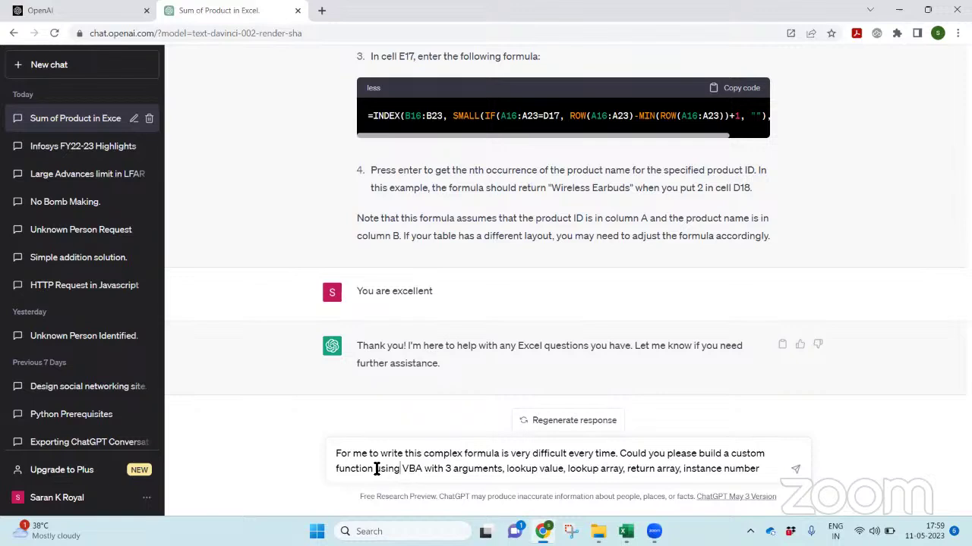
{"action": "left_click", "coordinate": [376, 468]}
{"action": "type", "text": "names"}
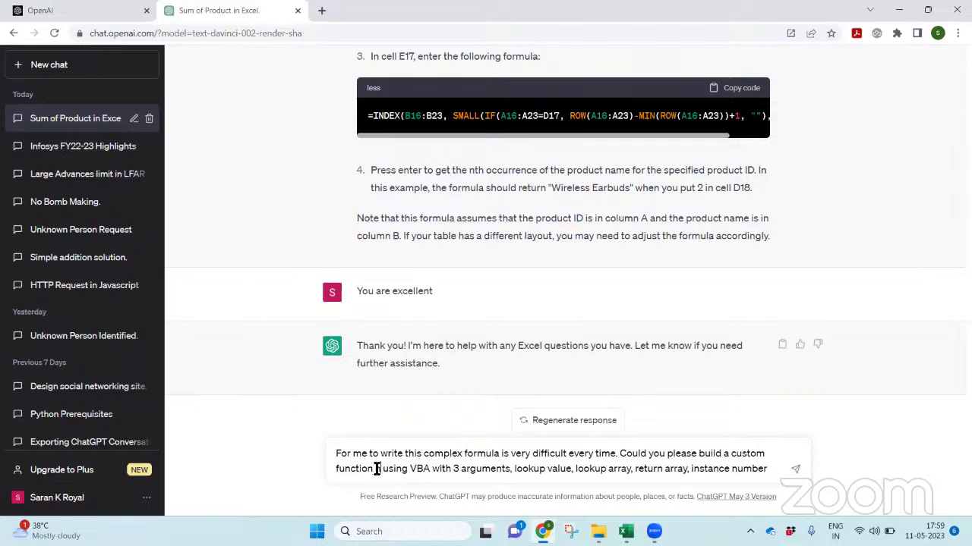
{"action": "key", "text": "BackSpace"}
{"action": "type", "text": "VLOOKUP"}
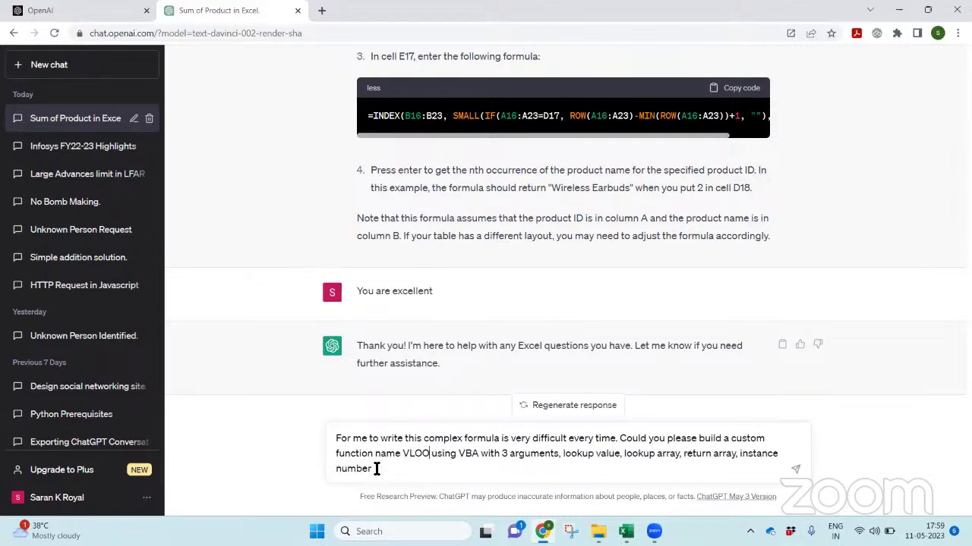
{"action": "type", "text": "Px"}
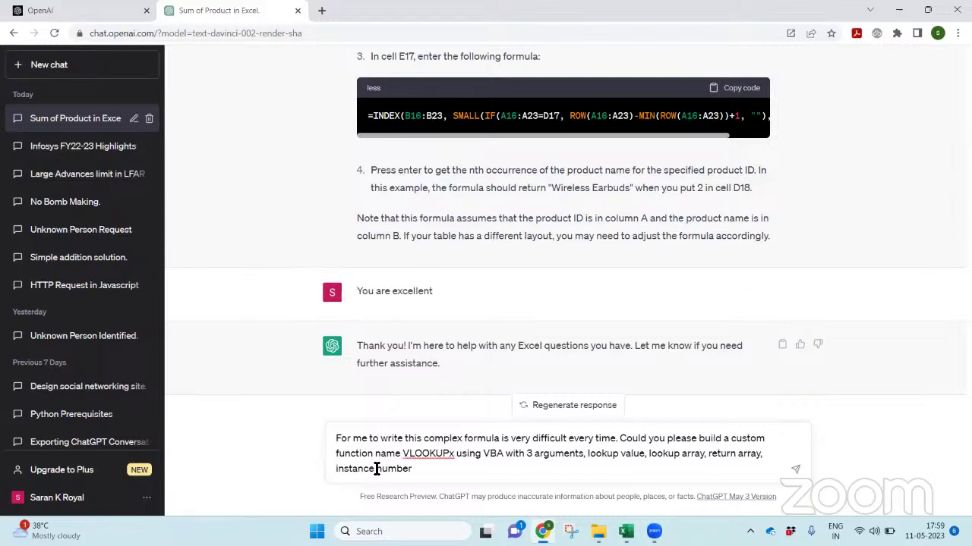
{"action": "type", "text": "\""}
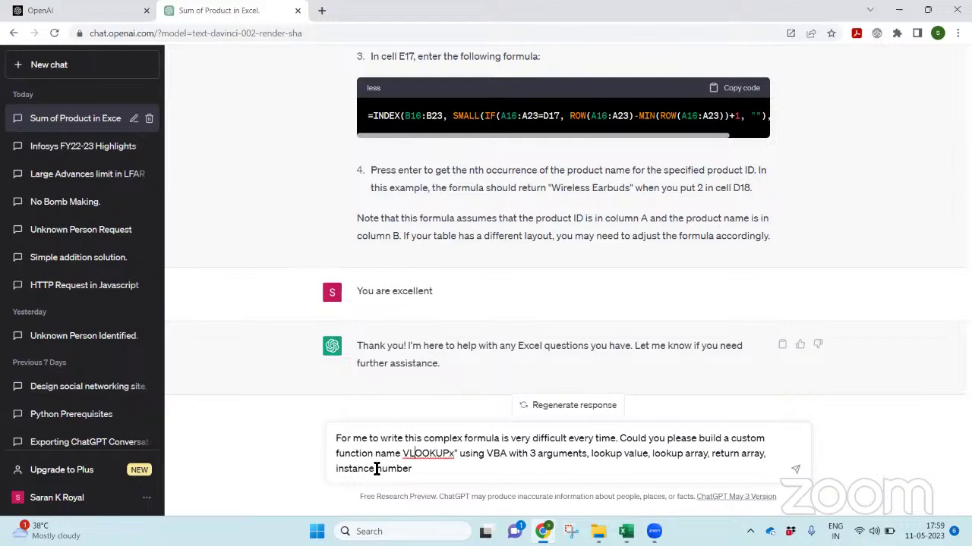
{"action": "type", "text": "\""}
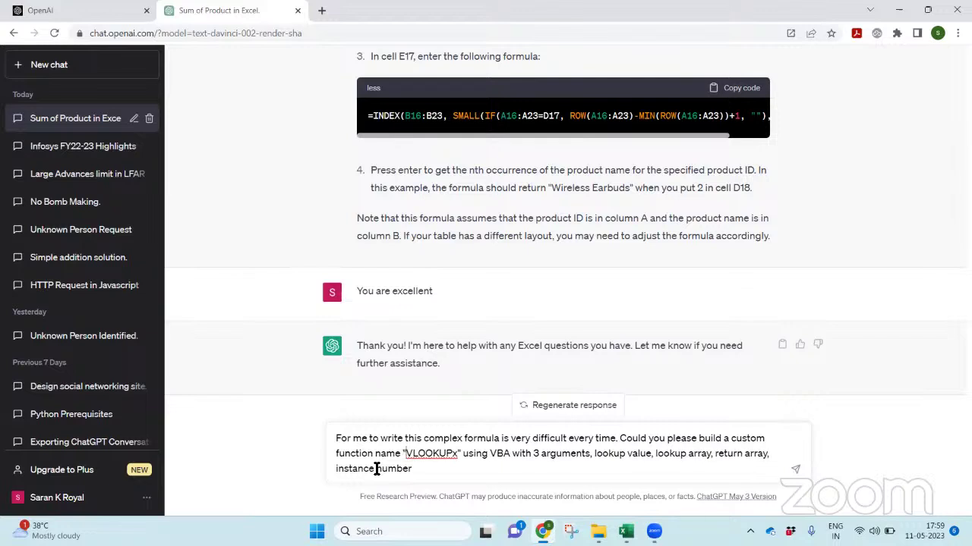
Change '3 arguments' to 'these arguments' and send the prompt
{"action": "double_click", "coordinate": [534, 454]}
{"action": "left_click", "coordinate": [541, 454]}
{"action": "key", "text": "BackSpace"}
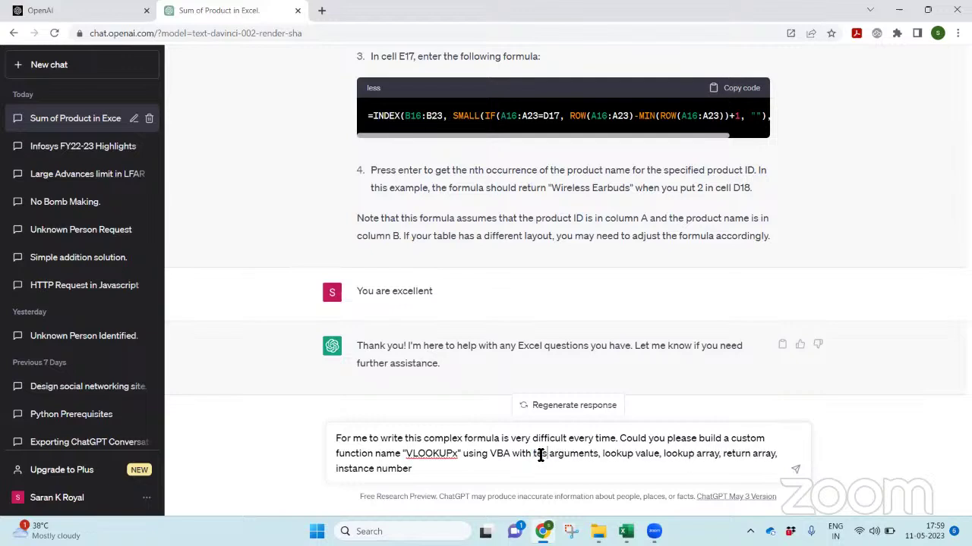
{"action": "type", "text": "these"}
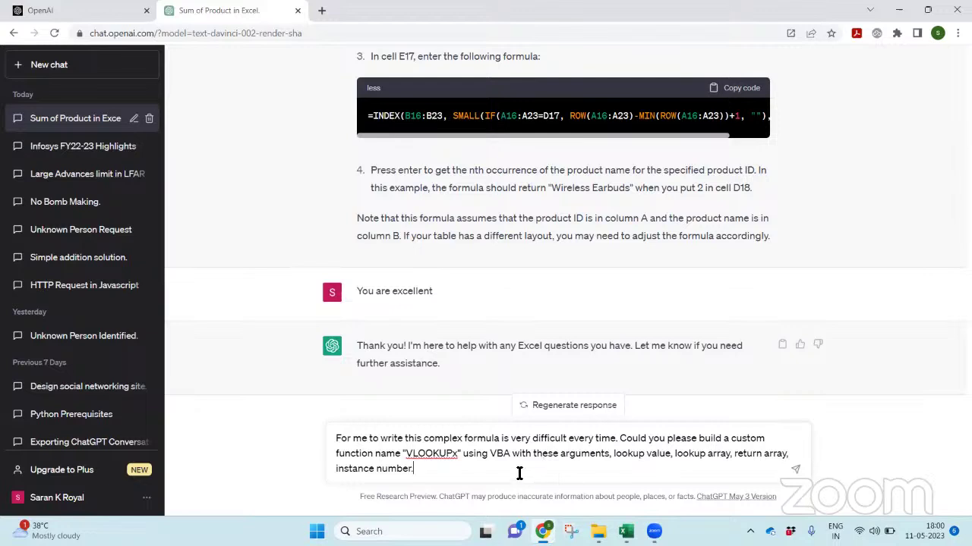
{"action": "key", "text": "Return"}
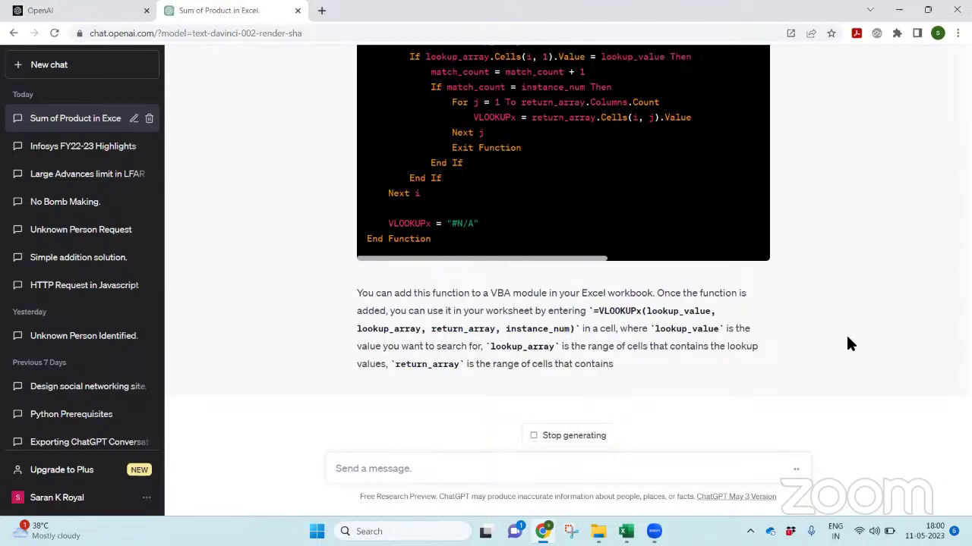
Copy the VLOOKUPx code block from ChatGPT's reply and switch back to Book3 in Excel
{"action": "scroll", "coordinate": [848, 344], "scroll_direction": "up", "scroll_amount": 3}
{"action": "scroll", "coordinate": [849, 344], "scroll_direction": "up", "scroll_amount": 1}
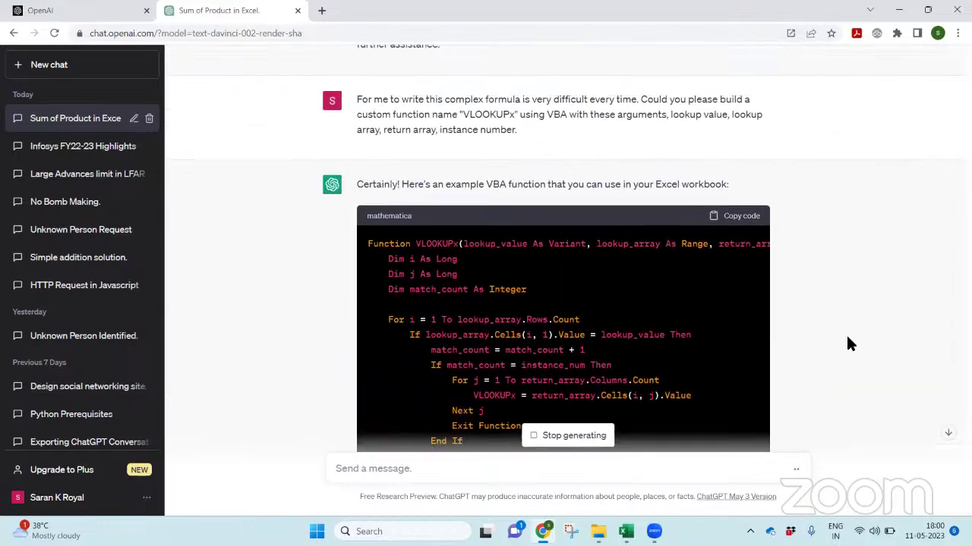
{"action": "left_click", "coordinate": [747, 218]}
{"action": "key", "text": "alt+Tab"}
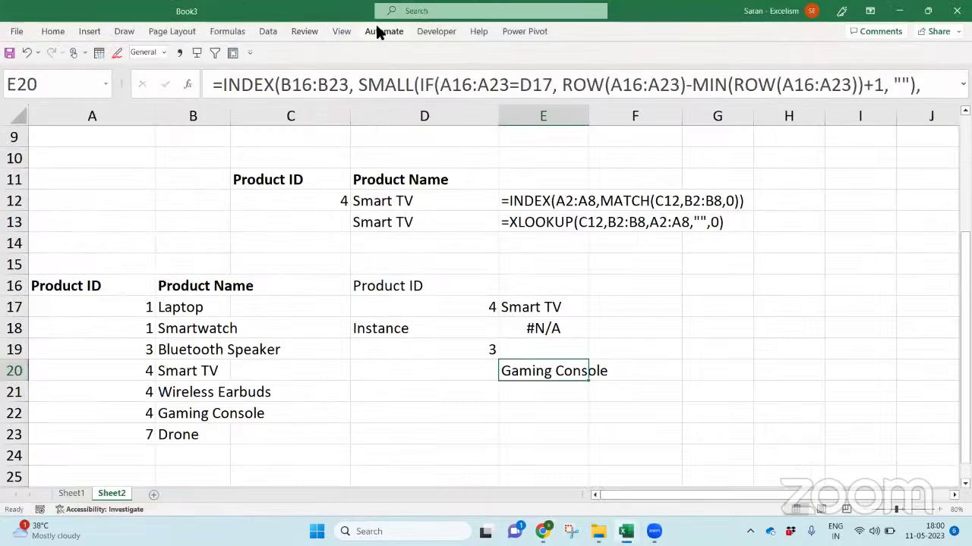
Open the Visual Basic editor from the Developer tab and insert a new Module1 into Book3
{"action": "left_click", "coordinate": [437, 31]}
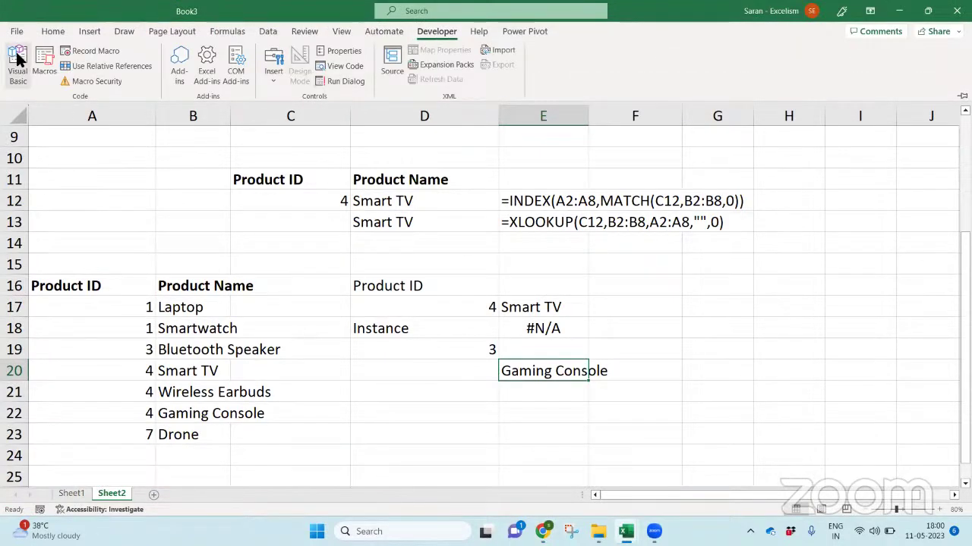
{"action": "left_click", "coordinate": [18, 58]}
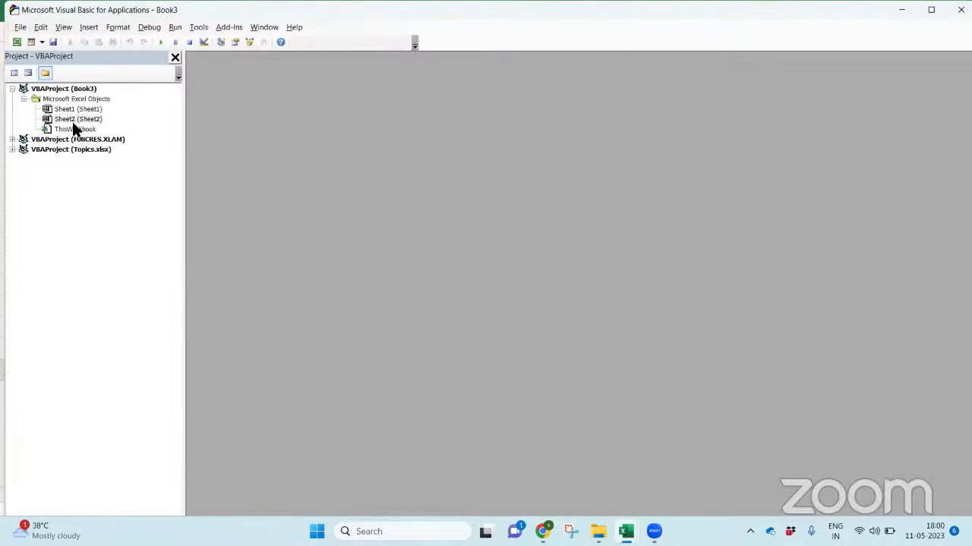
{"action": "left_click", "coordinate": [78, 130]}
{"action": "right_click", "coordinate": [78, 131]}
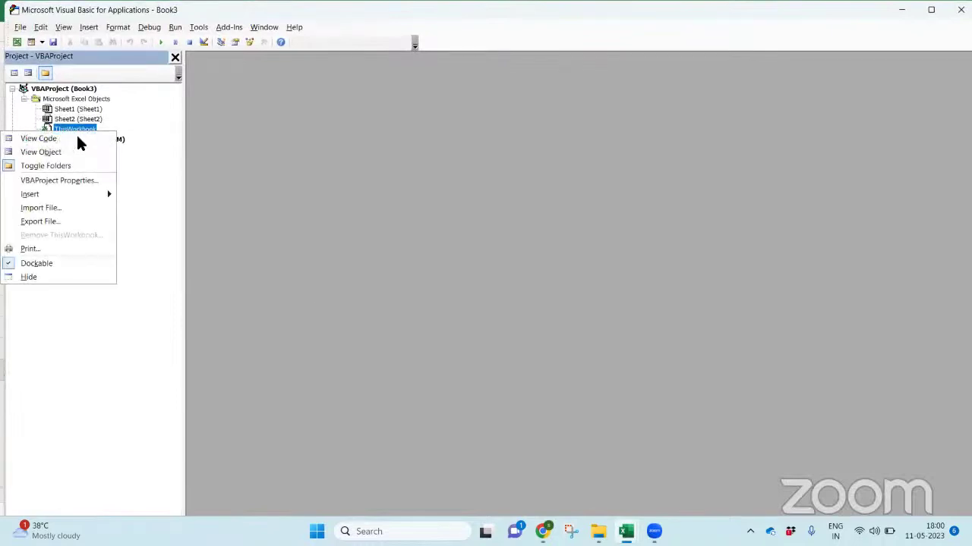
{"action": "mouse_move", "coordinate": [88, 194]}
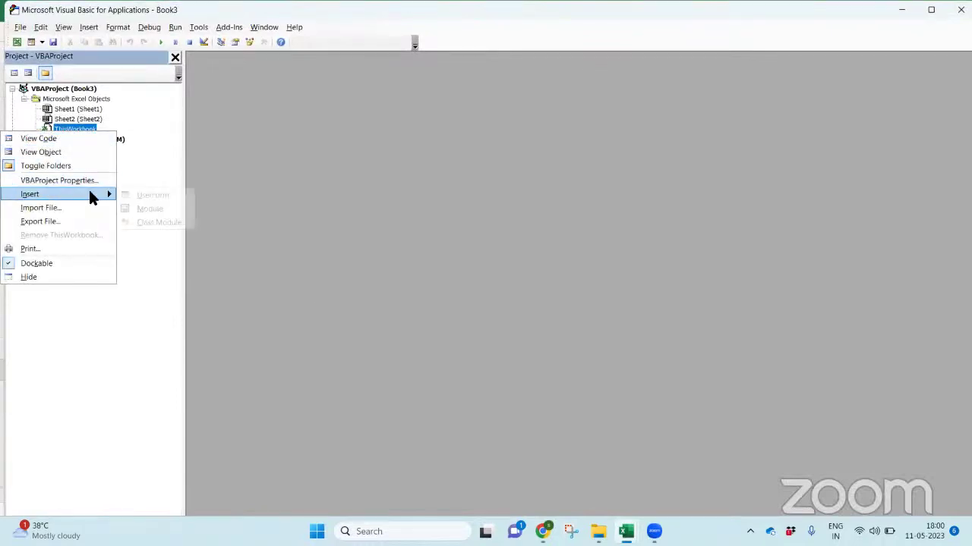
{"action": "left_click", "coordinate": [162, 209]}
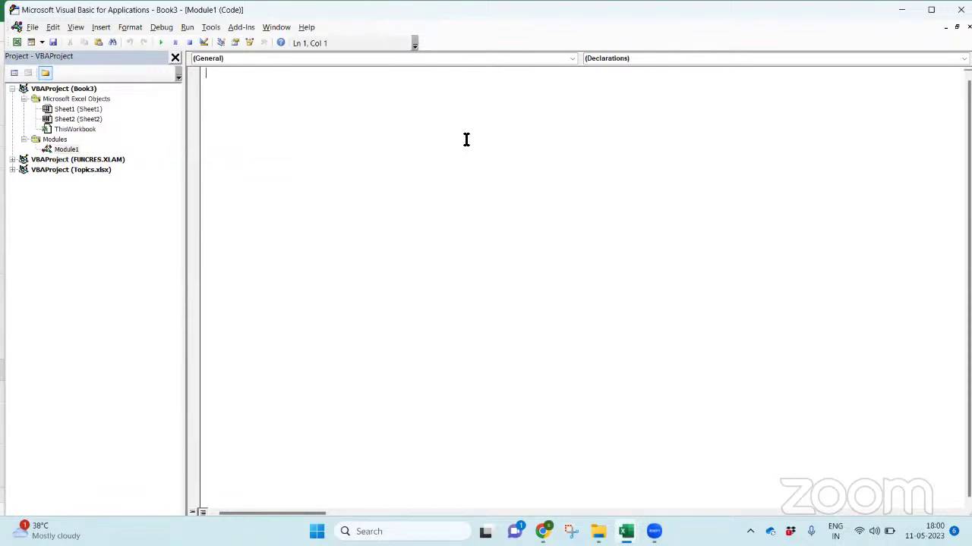
Paste the VLOOKUPx code into Module1, highlighting its arguments, Variant return type and counter variables
{"action": "key", "text": "ctrl+v"}
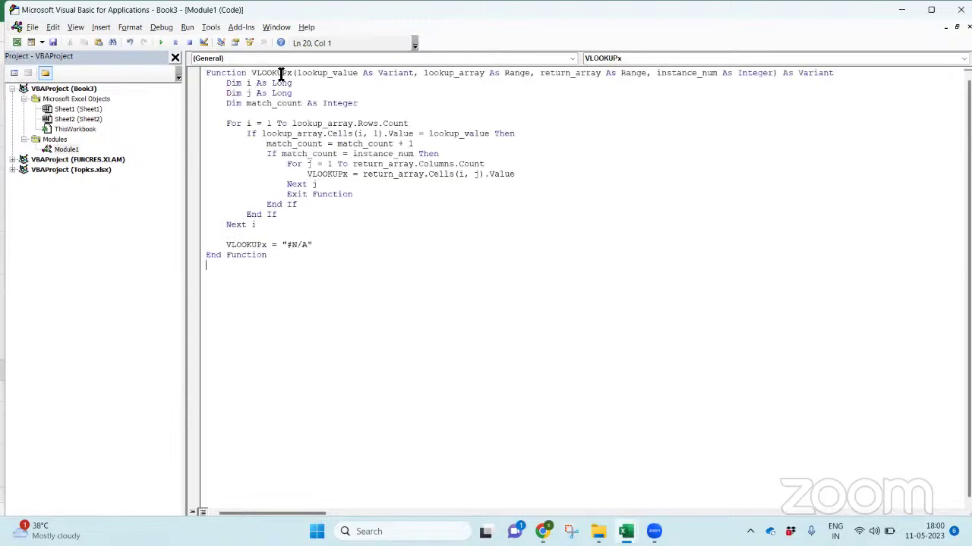
{"action": "left_click_drag", "start_coordinate": [252, 73], "coordinate": [358, 73]}
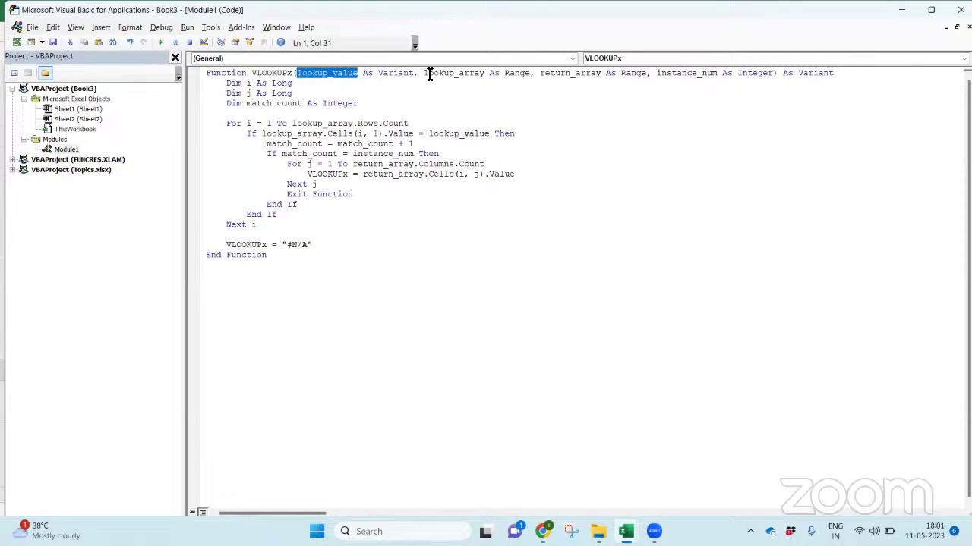
{"action": "left_click_drag", "start_coordinate": [428, 73], "coordinate": [515, 73]}
{"action": "left_click_drag", "start_coordinate": [298, 73], "coordinate": [364, 76]}
{"action": "left_click_drag", "start_coordinate": [419, 73], "coordinate": [764, 72]}
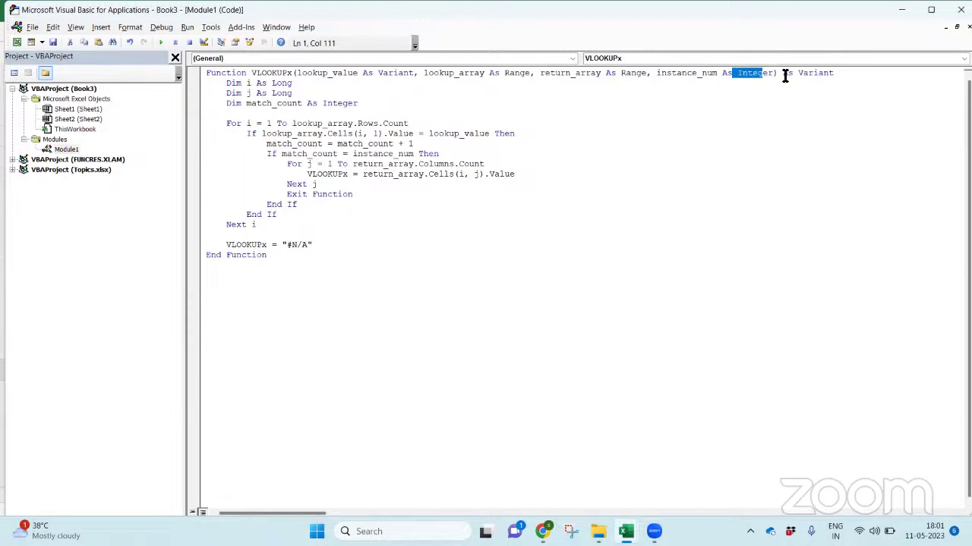
{"action": "left_click_drag", "start_coordinate": [782, 73], "coordinate": [853, 78]}
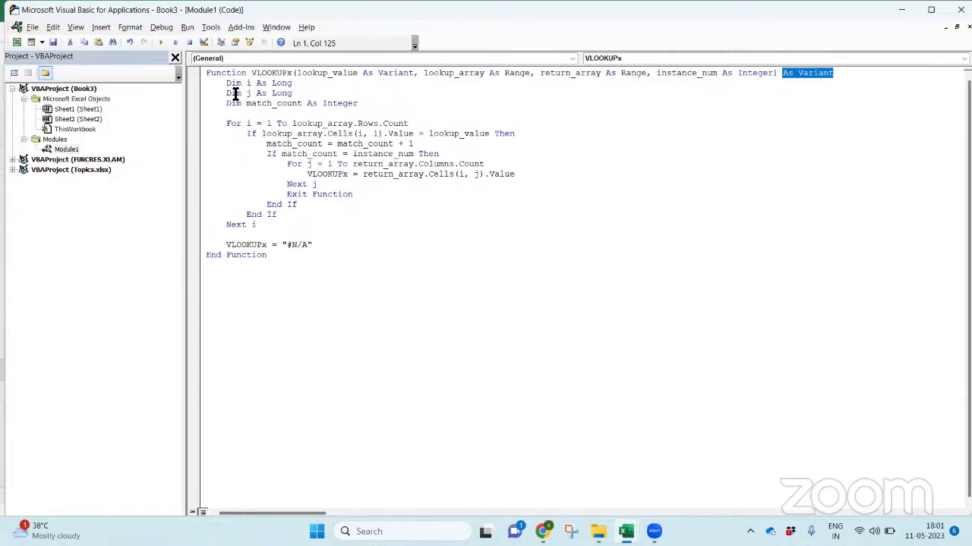
{"action": "left_click_drag", "start_coordinate": [233, 92], "coordinate": [301, 104]}
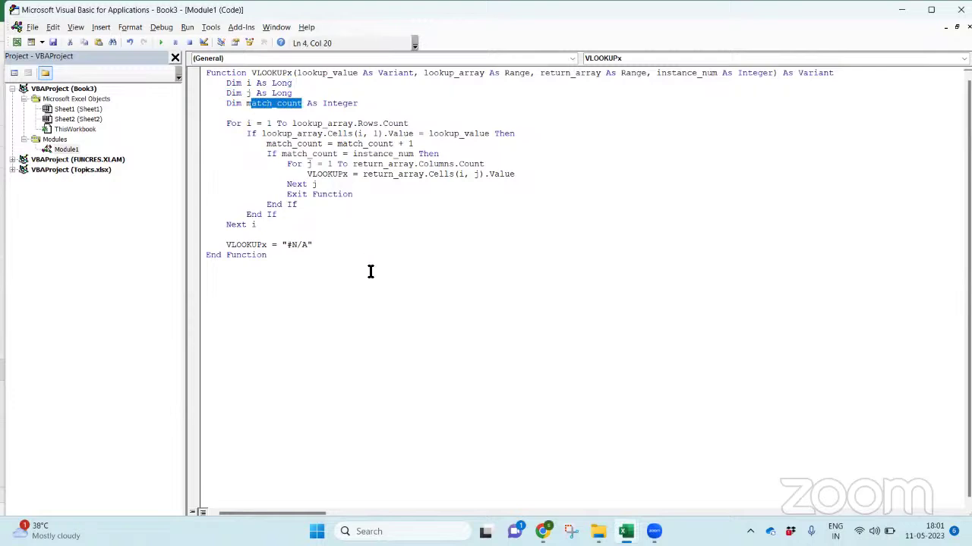
{"action": "left_click", "coordinate": [370, 271]}
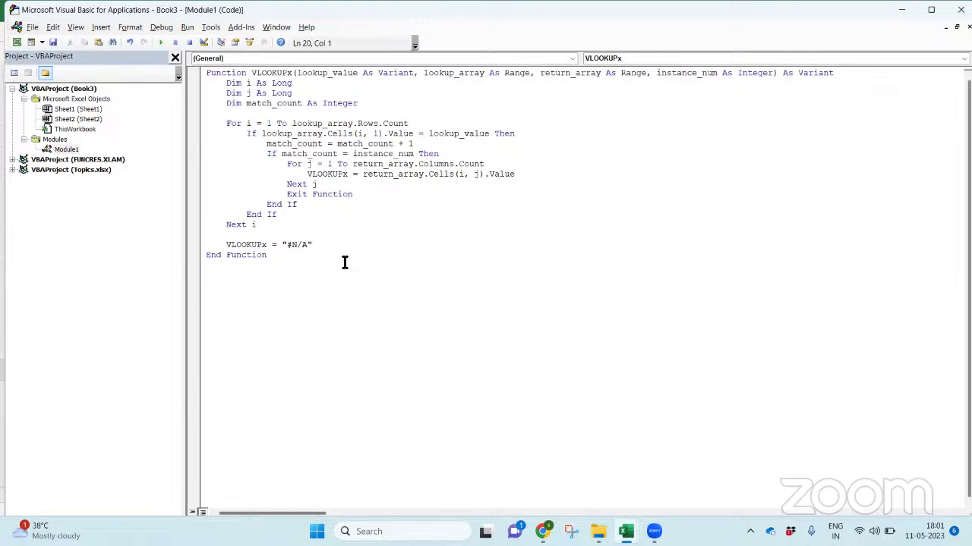
{"action": "key", "text": "ctrl+a"}
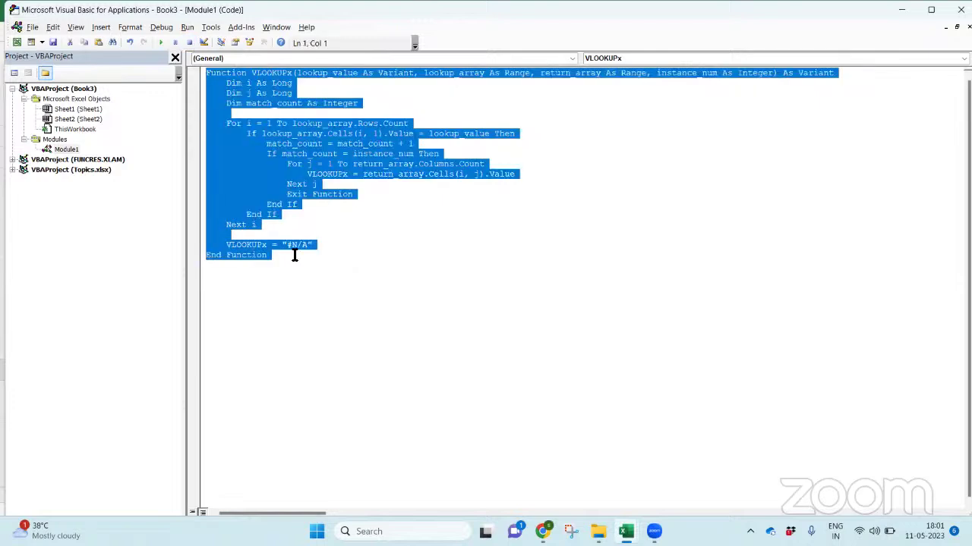
Save the workbook as Examples in the Excel Macro-Enabled Workbook (*.xlsm) format
{"action": "left_click", "coordinate": [52, 43]}
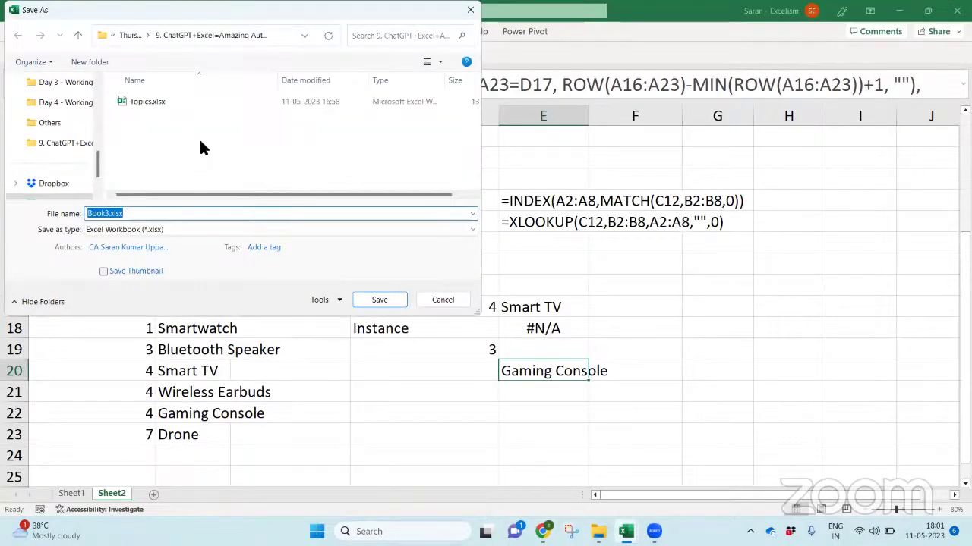
{"action": "left_click", "coordinate": [206, 230]}
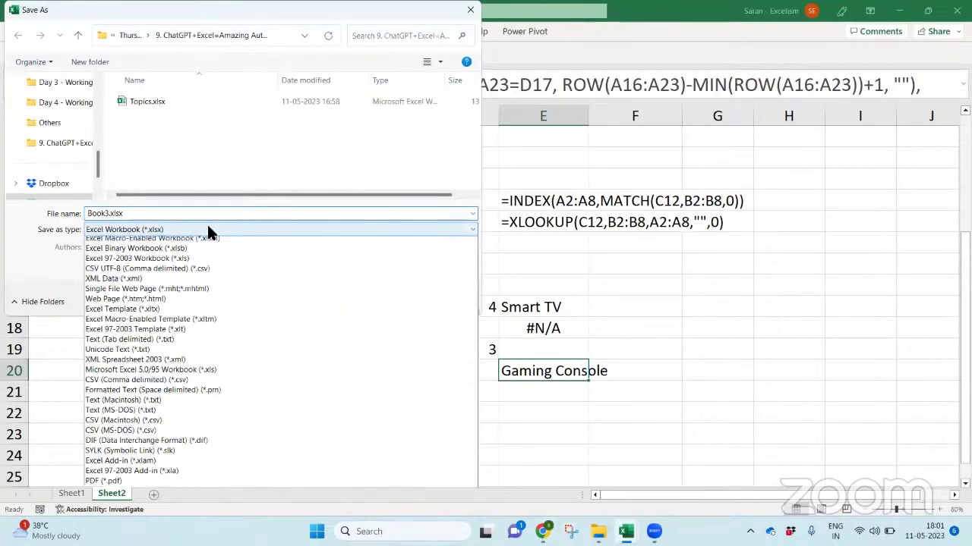
{"action": "left_click", "coordinate": [196, 257]}
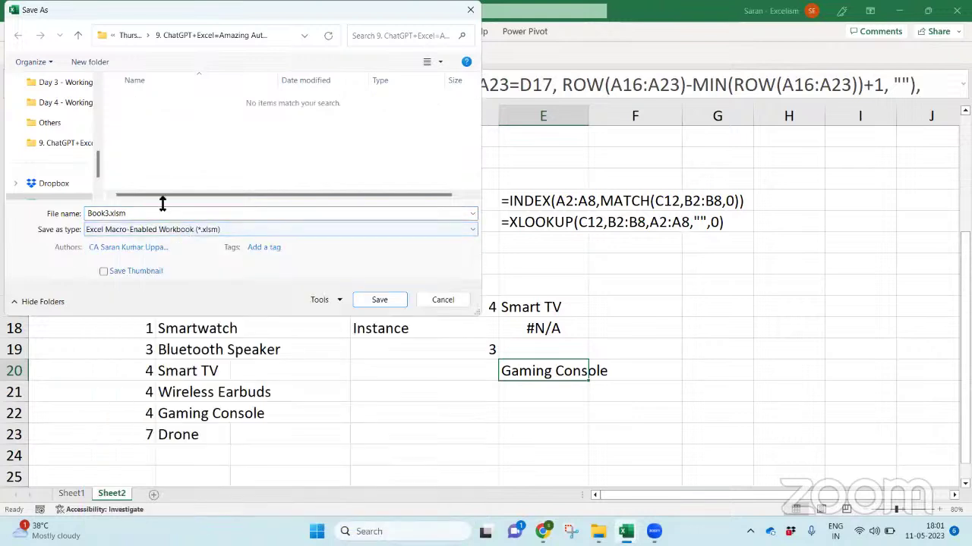
{"action": "left_click", "coordinate": [170, 213]}
{"action": "type", "text": "Examples"}
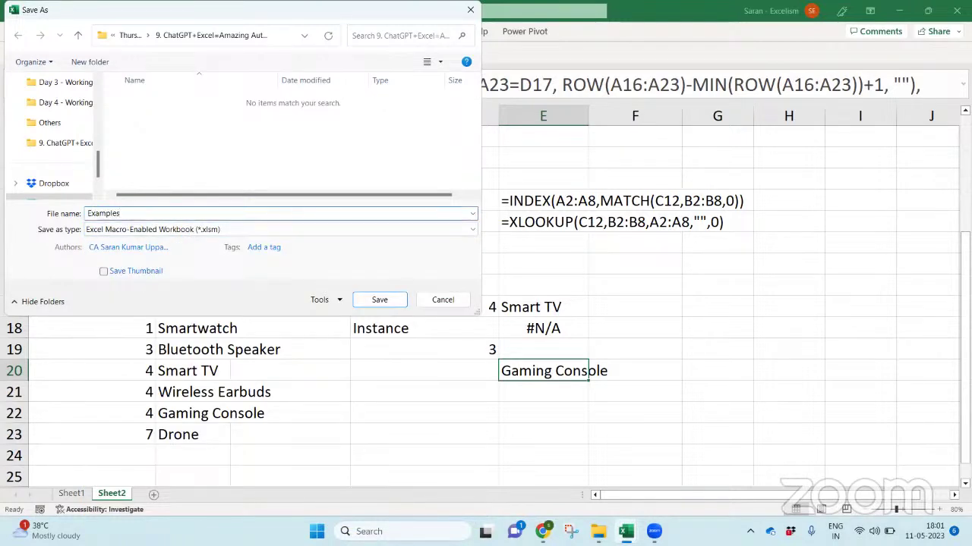
{"action": "key", "text": "Return"}
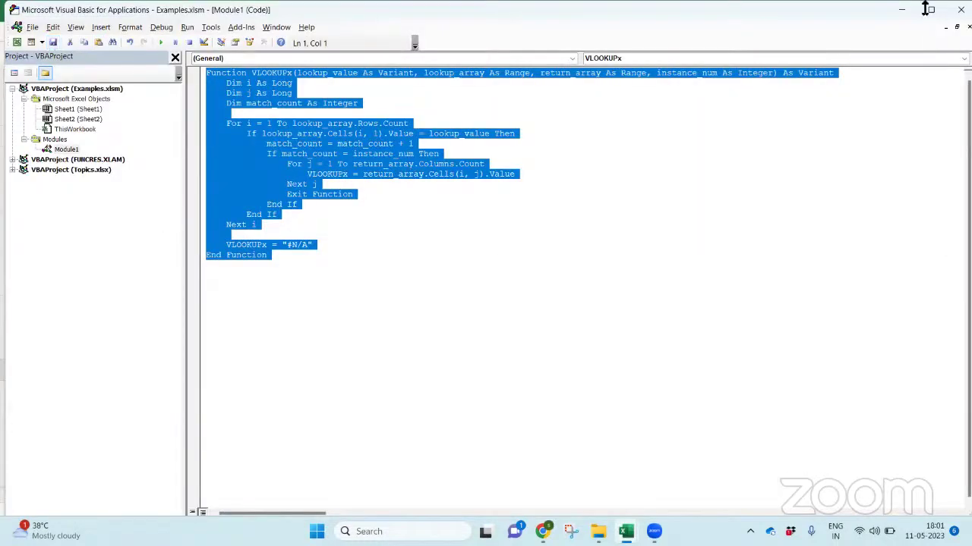
Copy the product table A16:B23 to A1 of a new Sheet3 and autofit its columns
{"action": "left_click", "coordinate": [960, 9]}
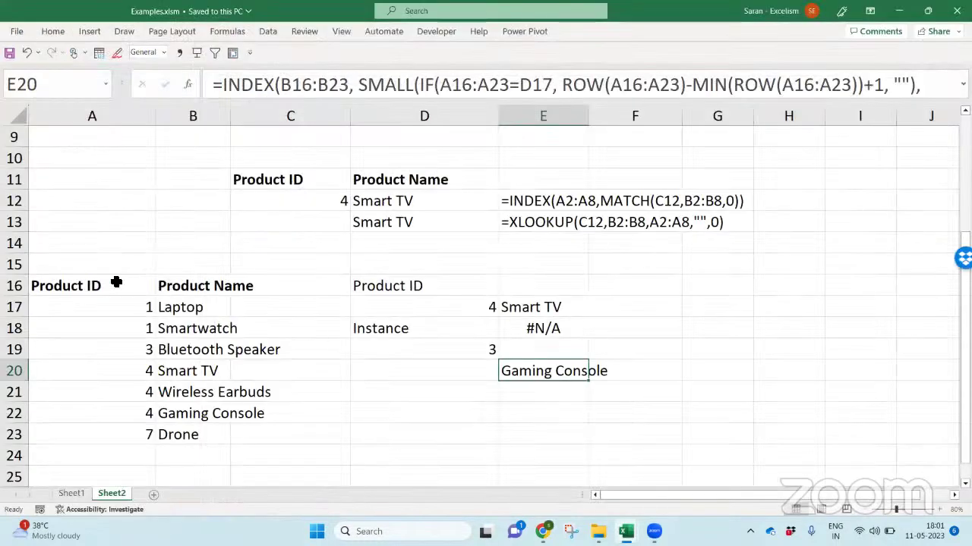
{"action": "left_click_drag", "start_coordinate": [115, 282], "coordinate": [193, 434]}
{"action": "key", "text": "ctrl+c"}
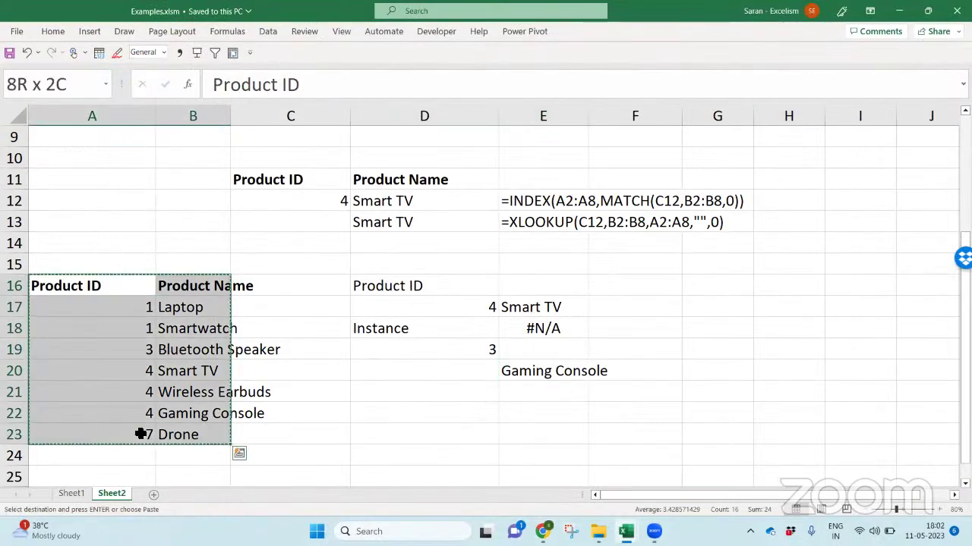
{"action": "left_click", "coordinate": [153, 494]}
{"action": "key", "text": "ctrl+v"}
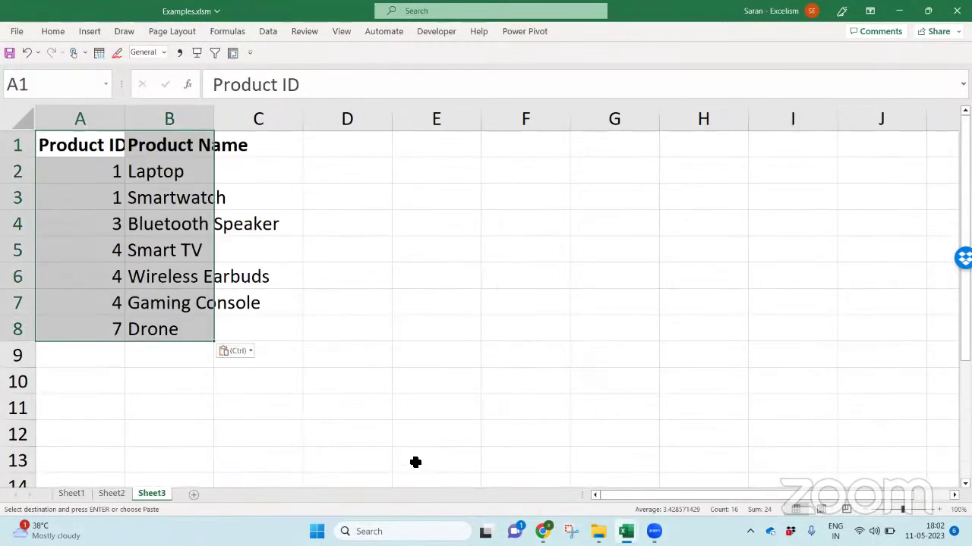
{"action": "key", "text": "alt+o"}
{"action": "key", "text": "c"}
{"action": "key", "text": "a"}
Enter the header Product ID in D1
{"action": "key", "text": "Right"}
{"action": "key", "text": "Right"}
{"action": "key", "text": "Right"}
{"action": "key", "text": "Down"}
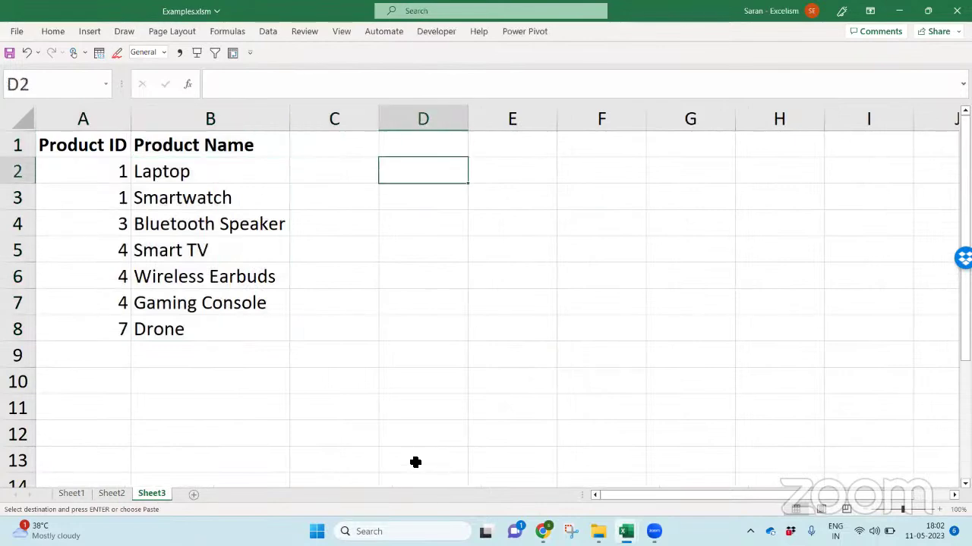
{"action": "key", "text": "Up"}
{"action": "type", "text": "Produc"}
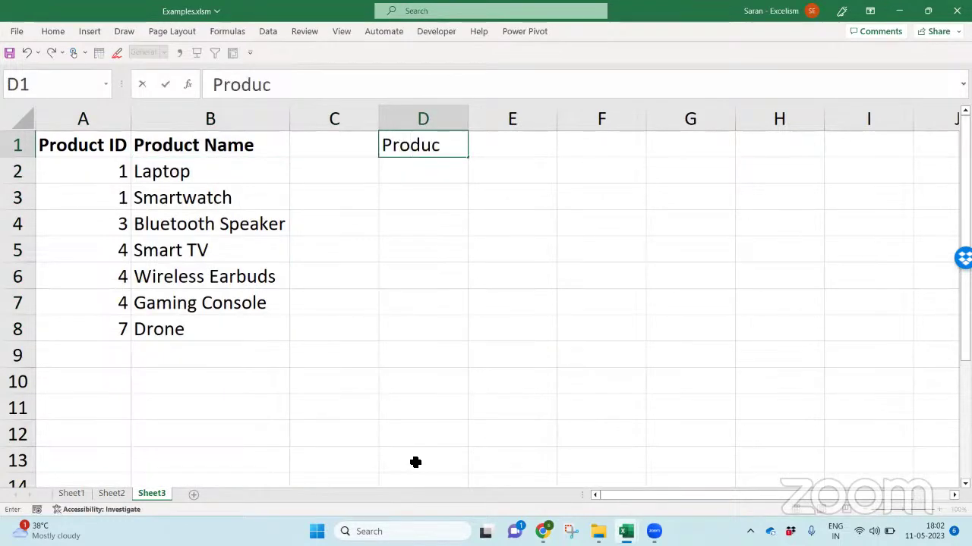
{"action": "type", "text": "t Name"}
{"action": "key", "text": "Return"}
{"action": "key", "text": "Up"}
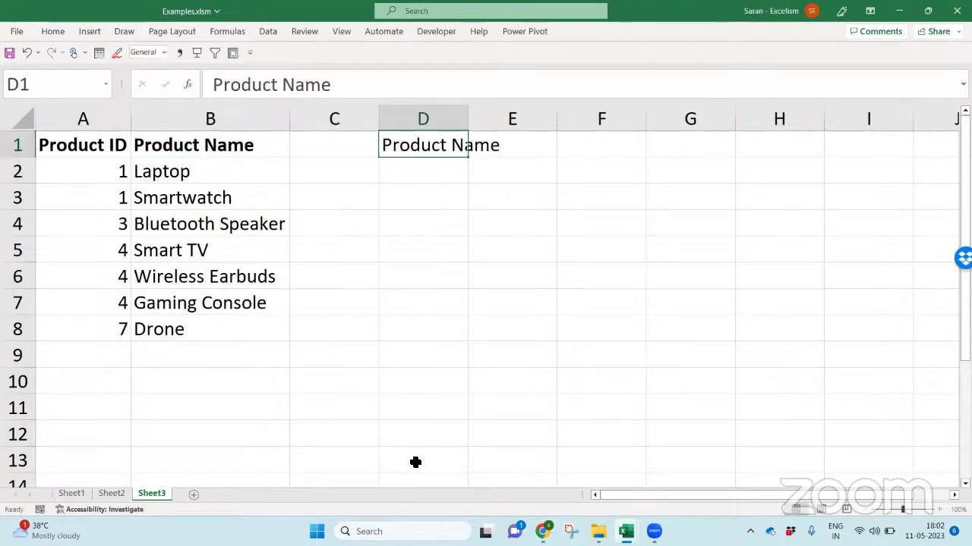
{"action": "key", "text": "F2"}
{"action": "key", "text": "BackSpace"}
{"action": "key", "text": "BackSpace"}
{"action": "key", "text": "BackSpace"}
{"action": "key", "text": "BackSpace"}
{"action": "type", "text": "ID"}
{"action": "key", "text": "Return"}
Add the headers Instance No in E1 and Product Name in F1
{"action": "key", "text": "Up"}
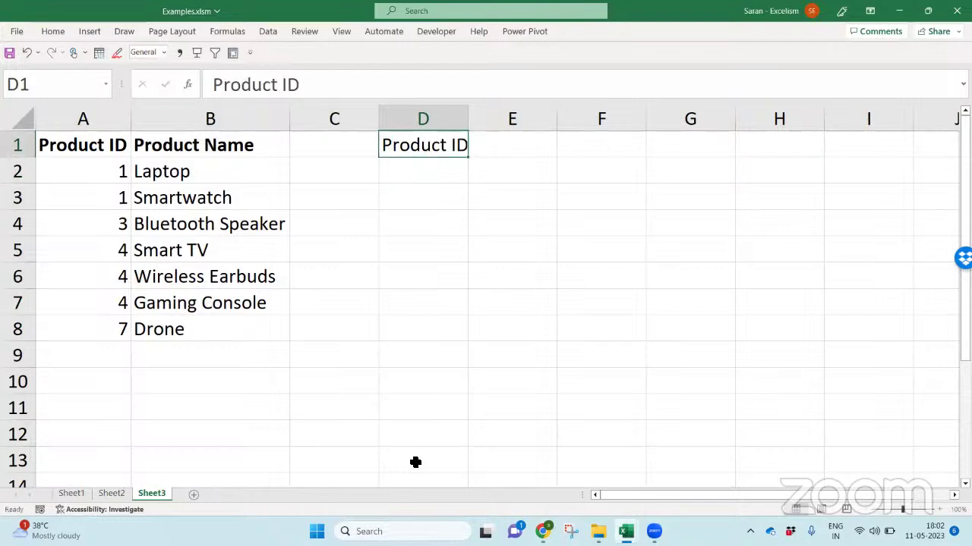
{"action": "key", "text": "Right"}
{"action": "type", "text": "Pr"}
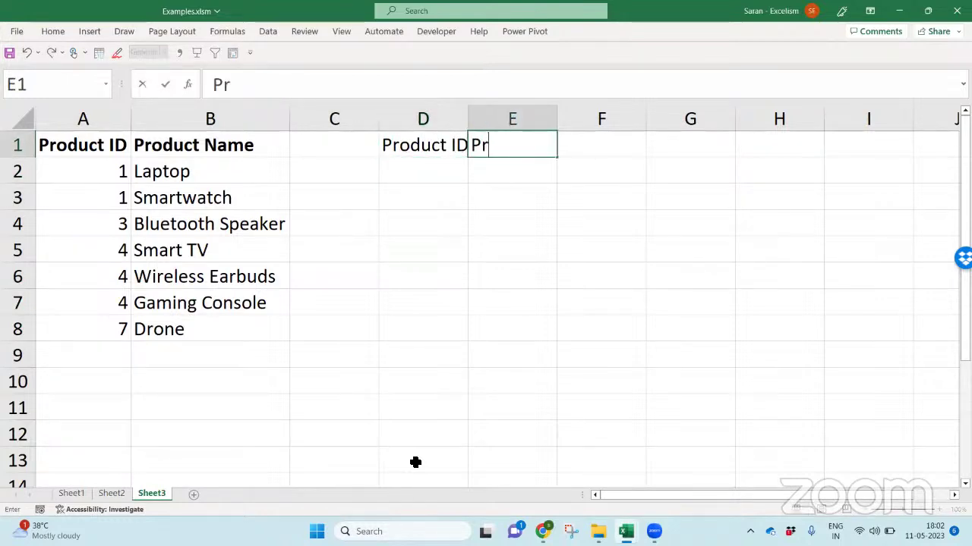
{"action": "key", "text": "BackSpace"}
{"action": "key", "text": "BackSpace"}
{"action": "type", "text": "Isn"}
{"action": "key", "text": "BackSpace"}
{"action": "key", "text": "BackSpace"}
{"action": "key", "text": "BackSpace"}
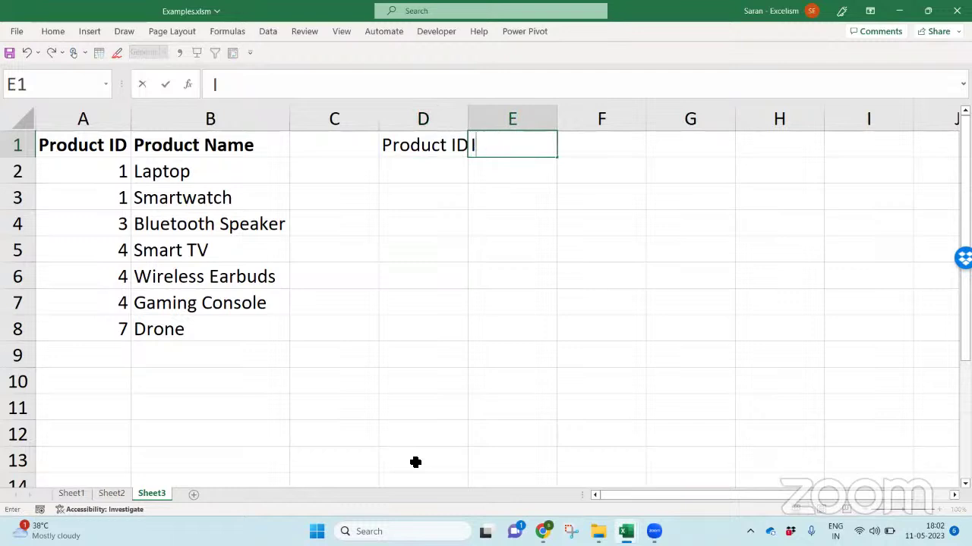
{"action": "type", "text": "Instance No"}
{"action": "key", "text": "Right"}
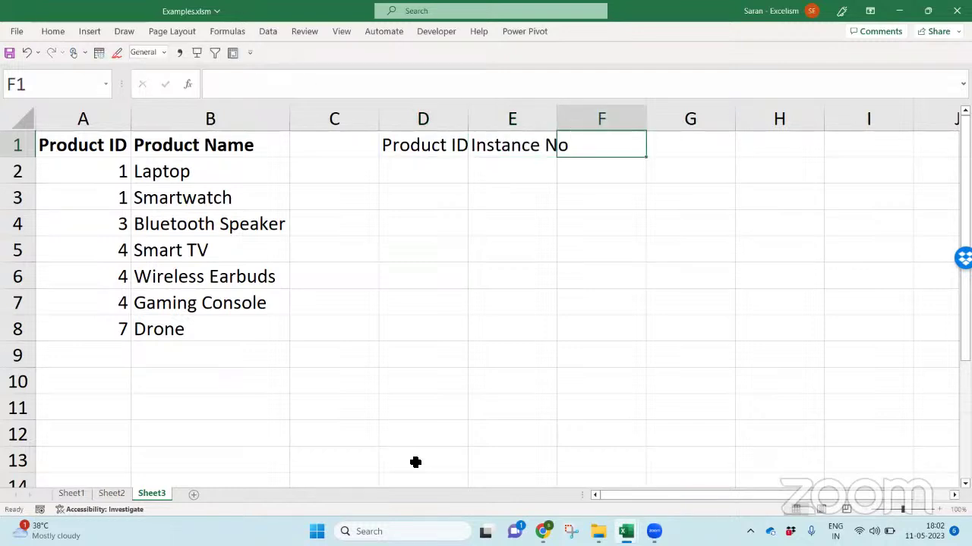
{"action": "type", "text": "Product Name"}
{"action": "key", "text": "Return"}
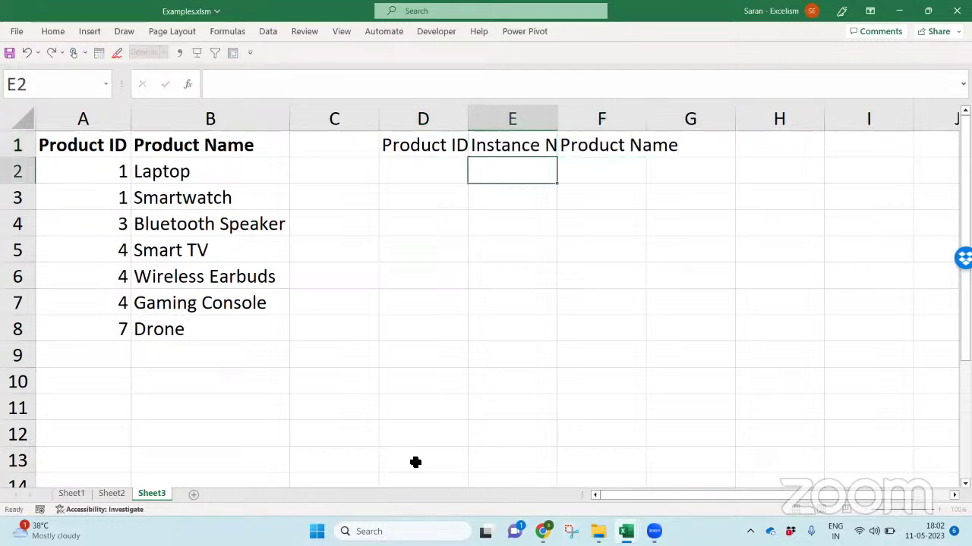
Make the D1:F1 headers bold and autofit columns D to F
{"action": "key", "text": "Up"}
{"action": "key", "text": "Left"}
{"action": "key", "text": "shift+Right"}
{"action": "key", "text": "shift+Right"}
{"action": "key", "text": "alt+h"}
{"action": "key", "text": "o"}
{"action": "key", "text": "i"}
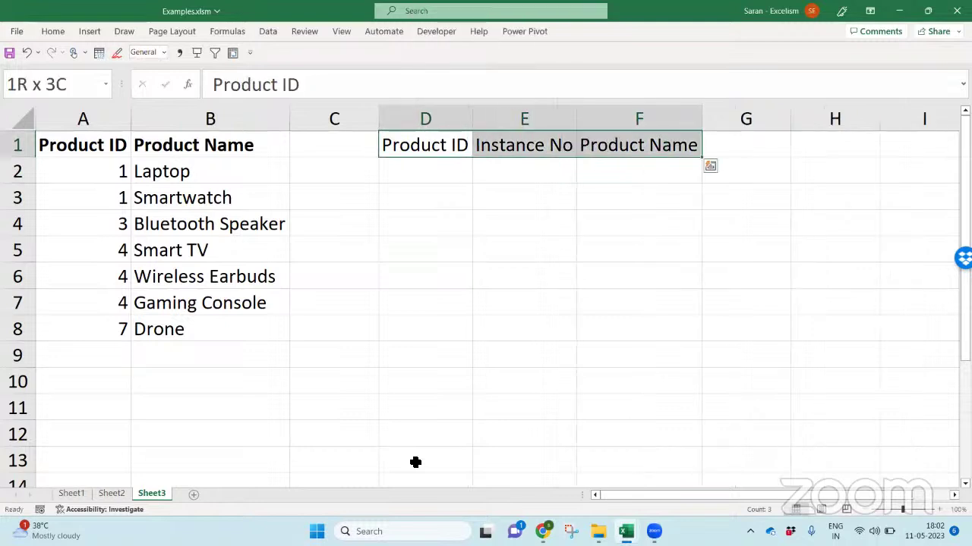
{"action": "key", "text": "ctrl+b"}
Begin a List data validation rule on D2 with its source starting at $A$2
{"action": "key", "text": "Down"}
{"action": "key", "text": "alt+a"}
{"action": "key", "text": "v"}
{"action": "key", "text": "v"}
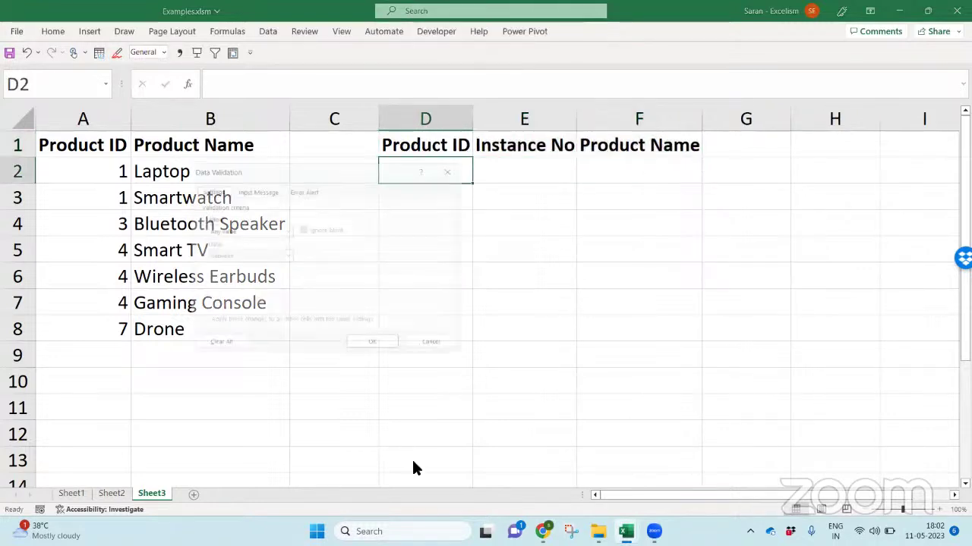
{"action": "key", "text": "alt+Down"}
{"action": "key", "text": "Down"}
{"action": "key", "text": "Down"}
{"action": "key", "text": "Down"}
{"action": "key", "text": "Return"}
{"action": "key", "text": "Tab"}
{"action": "key", "text": "Tab"}
{"action": "key", "text": "Tab"}
{"action": "key", "text": "Left"}
{"action": "key", "text": "Left"}
{"action": "key", "text": "Left"}
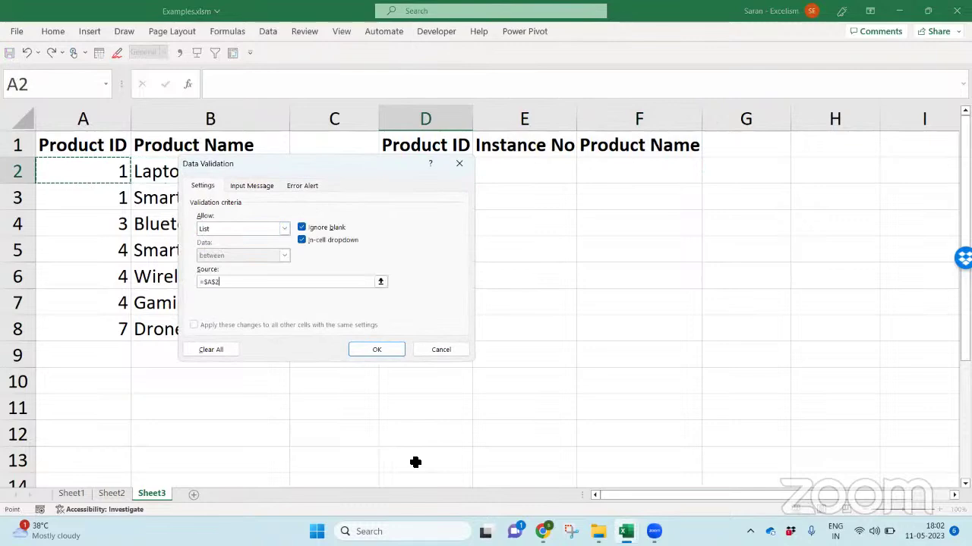
Finish D2's list validation with source =$A$2:$A$8
{"action": "key", "text": "ctrl+shift+Down"}
{"action": "key", "text": "Return"}
{"action": "key", "text": "Right"}
{"action": "key", "text": "Right"}
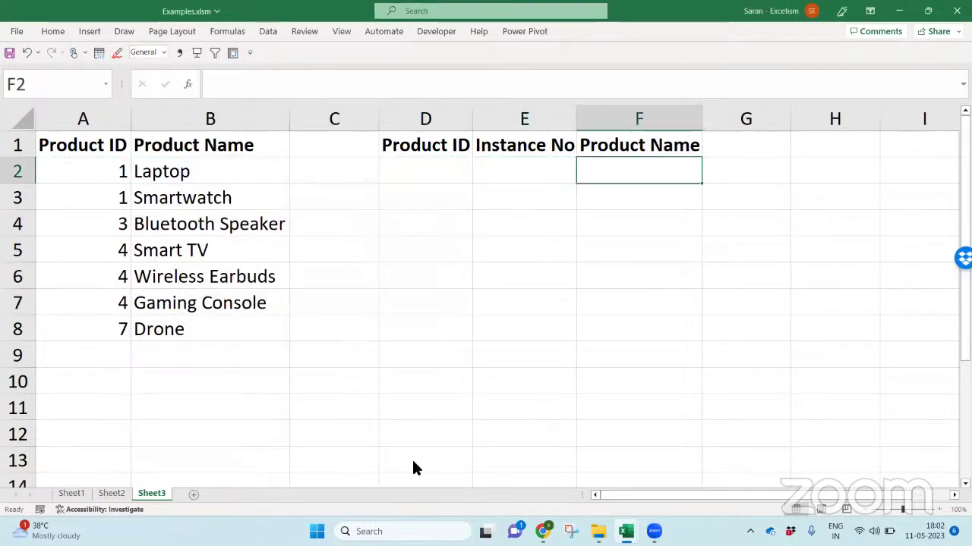
{"action": "key", "text": "Left"}
{"action": "key", "text": "Left"}
Pick product ID 1 from D2's dropdown and enter instance number 1 in E2
{"action": "key", "text": "alt+Down"}
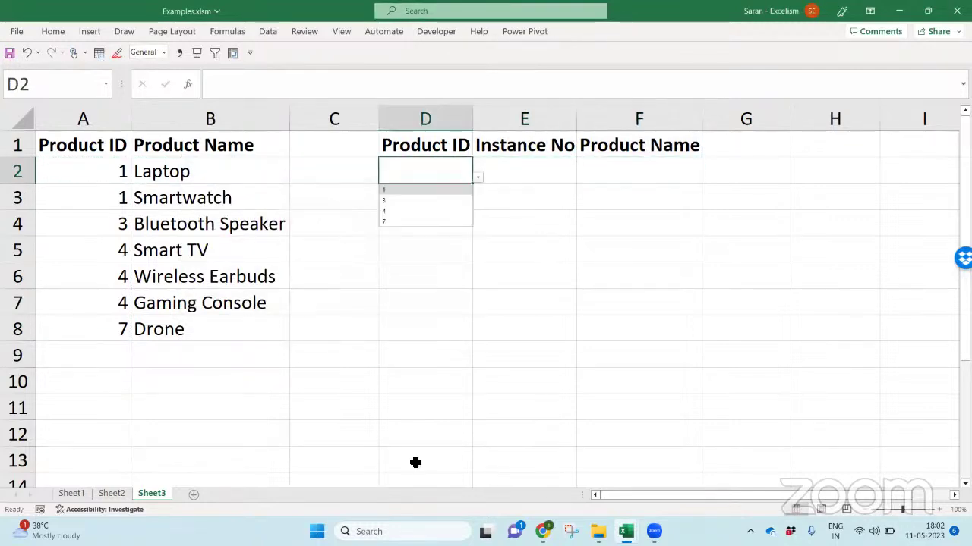
{"action": "key", "text": "Down"}
{"action": "key", "text": "Up"}
{"action": "key", "text": "Return"}
{"action": "key", "text": "Right"}
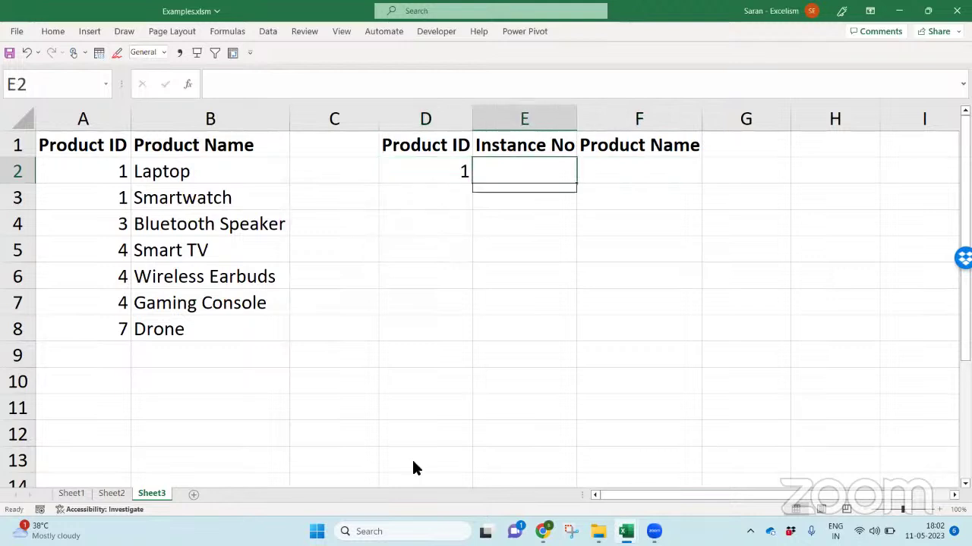
{"action": "type", "text": "1"}
{"action": "key", "text": "Right"}
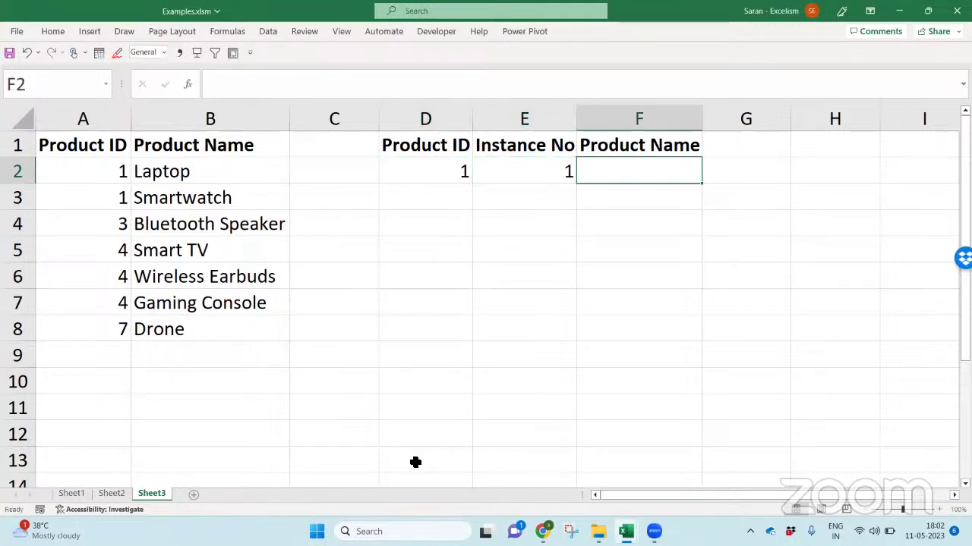
{"action": "type", "text": "=vlo"}
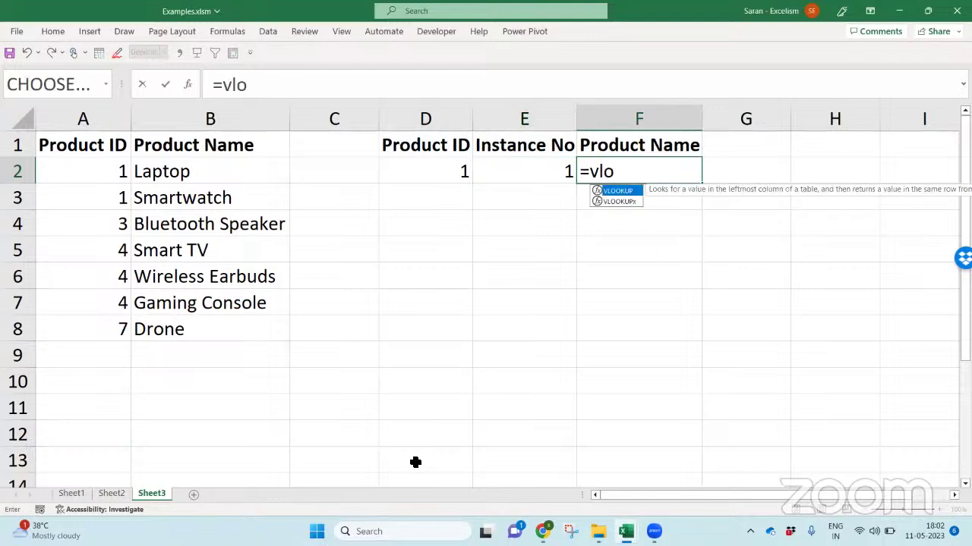
Complete F2 as =VLOOKUPx(D2,A2:A8,B2:B8,E2), which returns Laptop
{"action": "key", "text": "Down"}
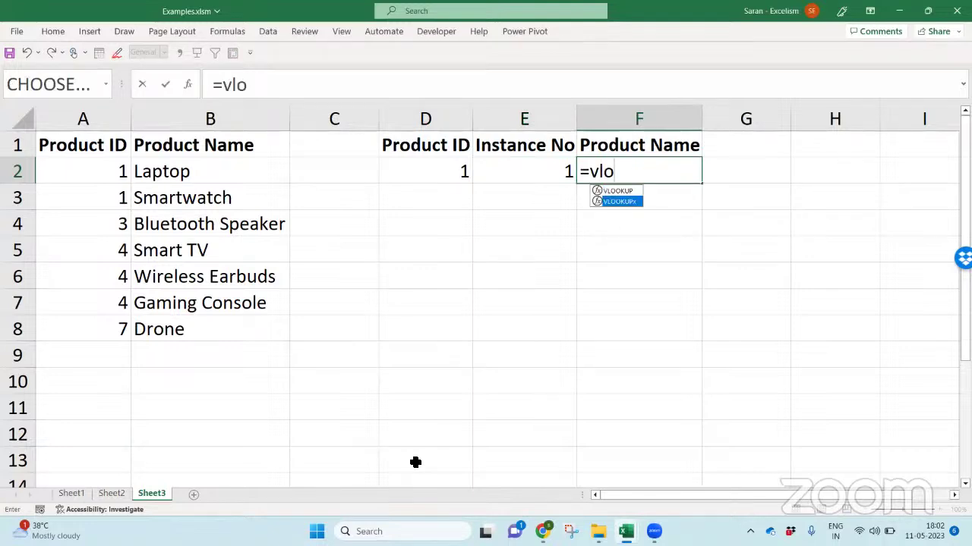
{"action": "key", "text": "Tab"}
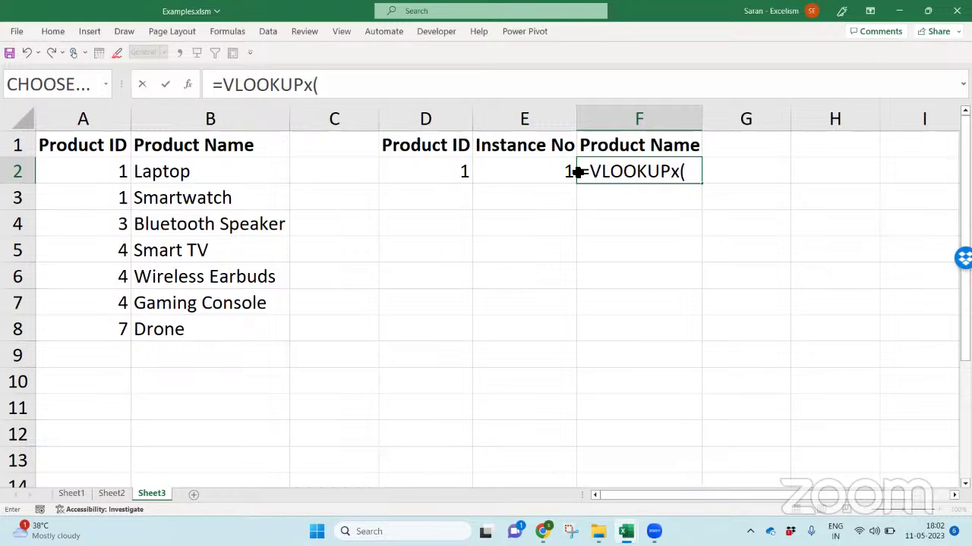
{"action": "left_click", "coordinate": [448, 168]}
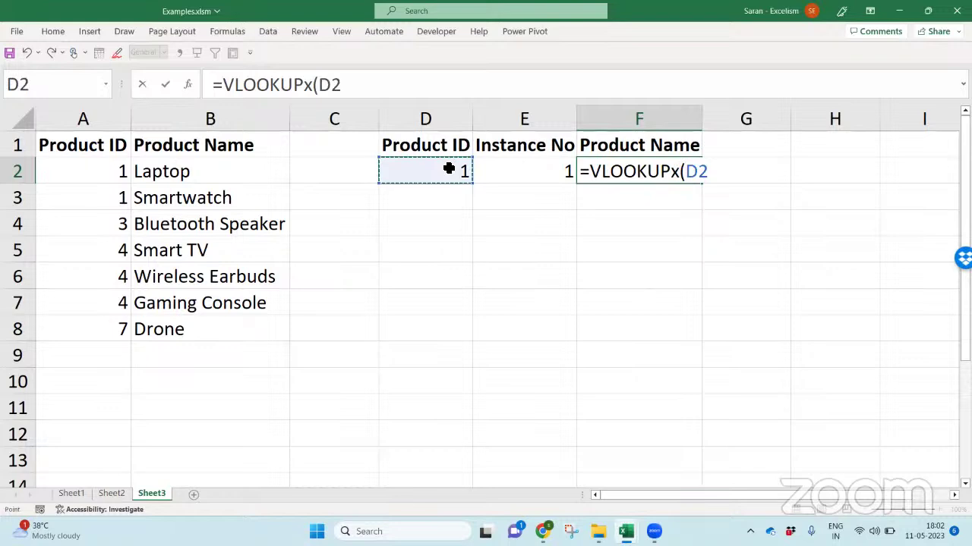
{"action": "type", "text": ","}
{"action": "left_click_drag", "start_coordinate": [124, 171], "coordinate": [88, 330]}
{"action": "type", "text": ","}
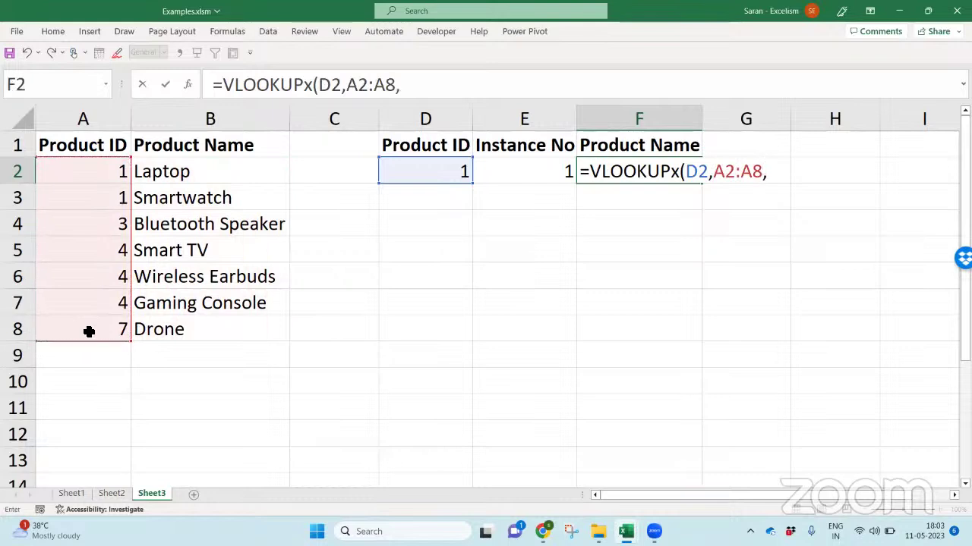
{"action": "left_click_drag", "start_coordinate": [193, 170], "coordinate": [212, 318]}
{"action": "type", "text": ","}
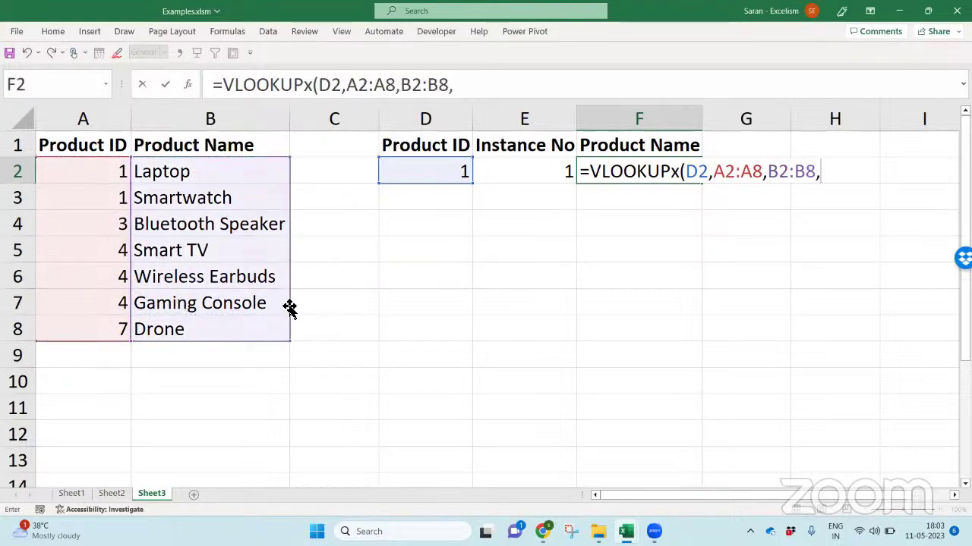
{"action": "left_click", "coordinate": [515, 174]}
{"action": "type", "text": ")"}
{"action": "key", "text": "shift+F10"}
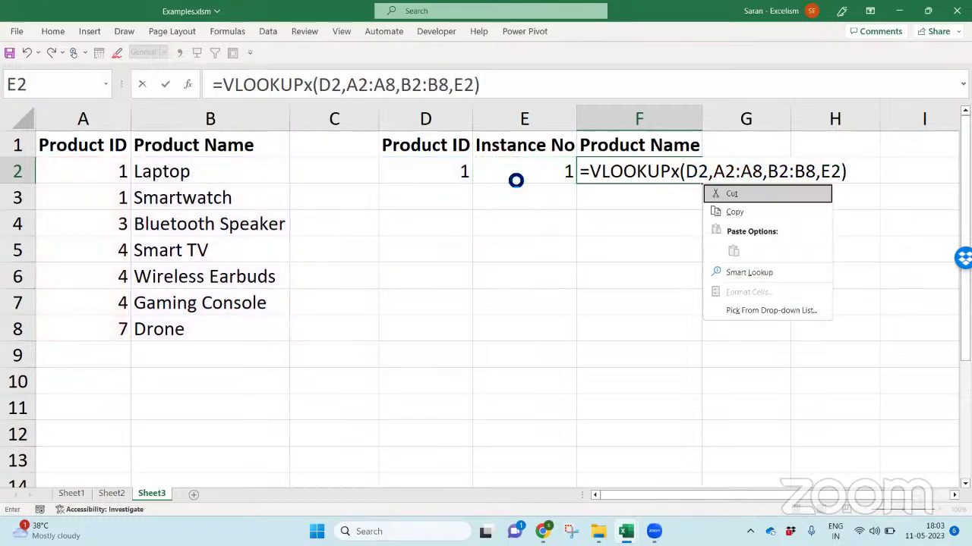
{"action": "key", "text": "Escape"}
{"action": "key", "text": "Return"}
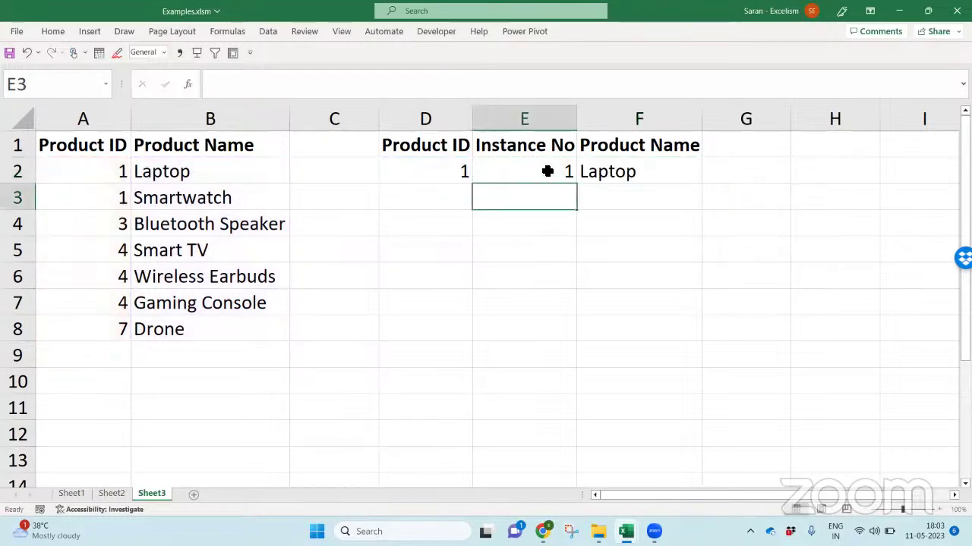
Test F2 by changing E2's instance number to 2, then 3, then back to 1
{"action": "left_click", "coordinate": [550, 172]}
{"action": "type", "text": "2"}
{"action": "key", "text": "Return"}
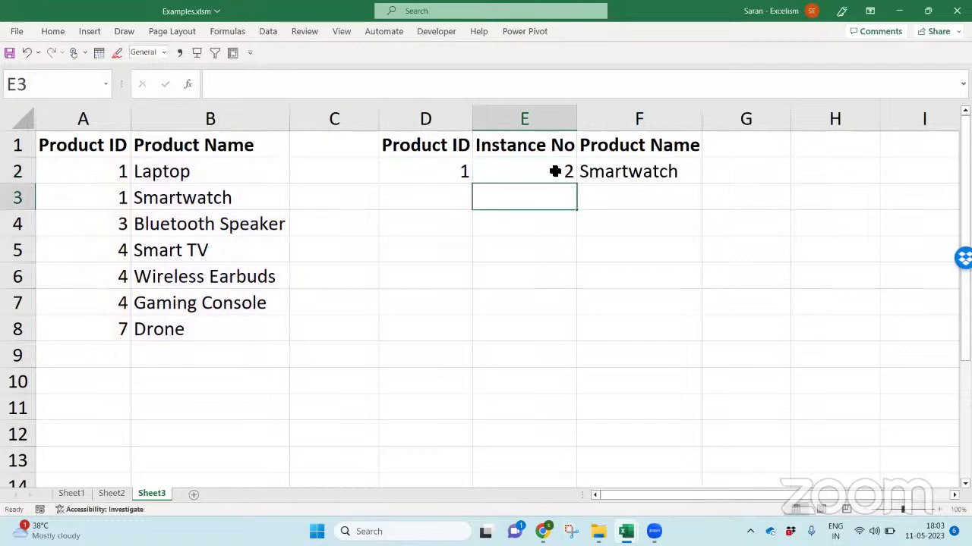
{"action": "left_click", "coordinate": [555, 172]}
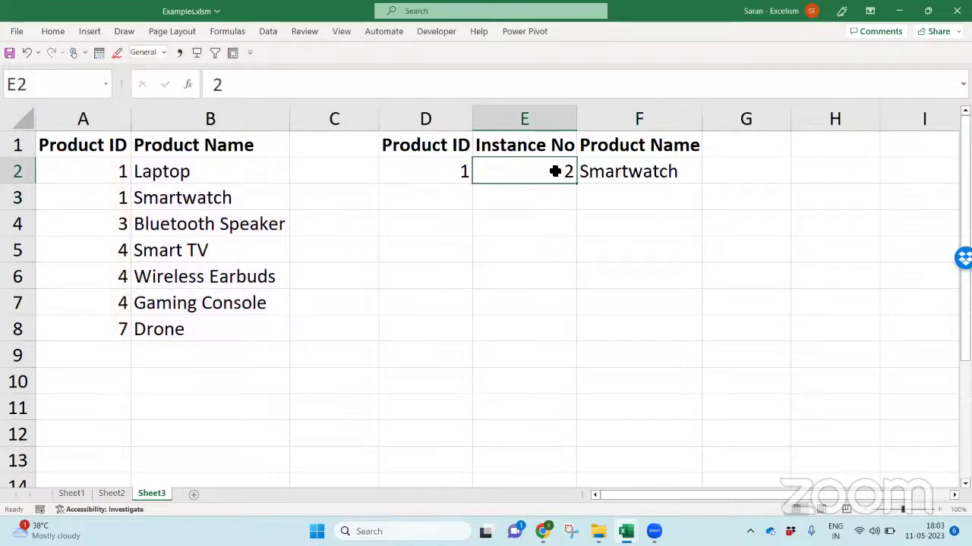
{"action": "type", "text": "3"}
{"action": "key", "text": "Return"}
{"action": "left_click", "coordinate": [555, 172]}
{"action": "key", "text": "Right"}
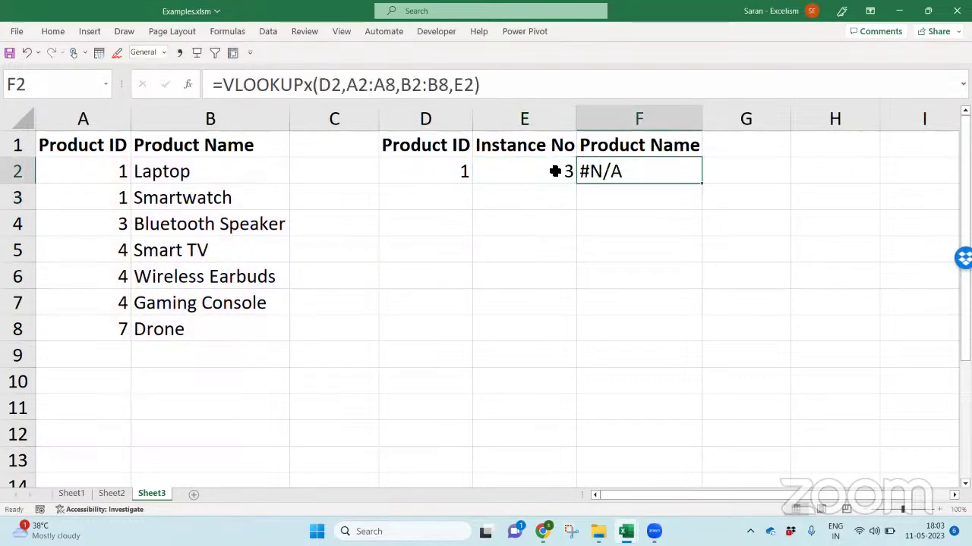
{"action": "key", "text": "Left"}
{"action": "type", "text": "2"}
{"action": "key", "text": "Return"}
{"action": "left_click", "coordinate": [555, 172]}
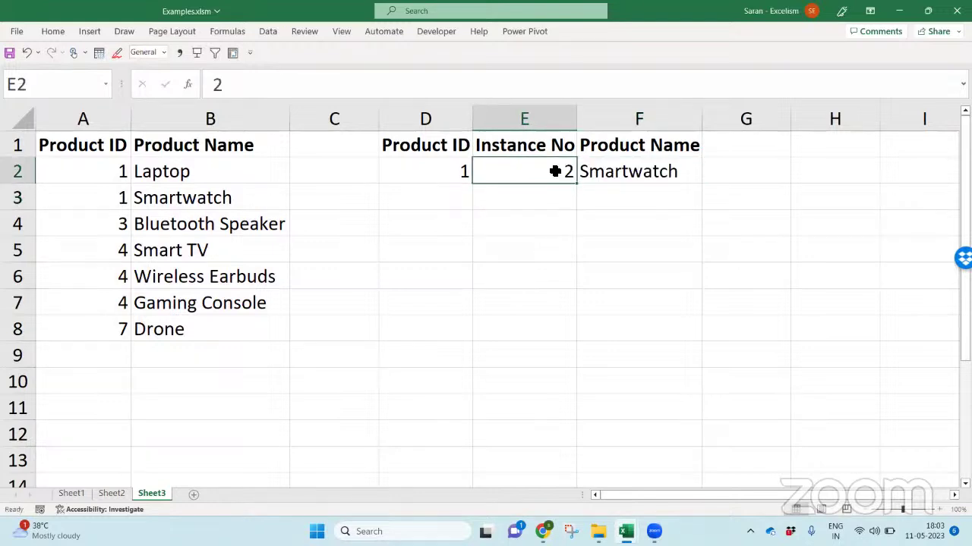
{"action": "type", "text": "2"}
{"action": "key", "text": "BackSpace"}
{"action": "type", "text": "1"}
Choose product ID 4 in D2, then try instances 2 and 3, returning Gaming Console
{"action": "left_click", "coordinate": [555, 172]}
{"action": "key", "text": "Left"}
{"action": "key", "text": "alt+Down"}
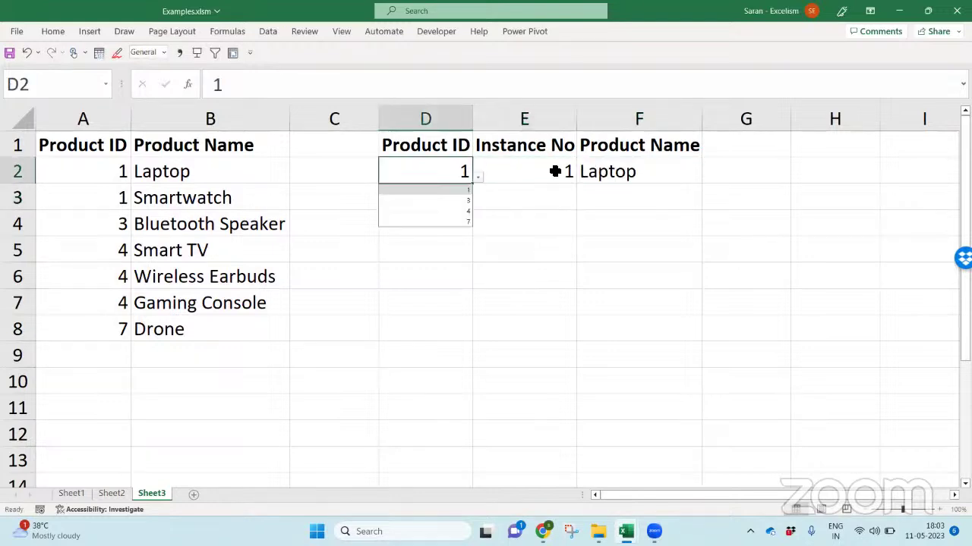
{"action": "key", "text": "Down"}
{"action": "key", "text": "Down"}
{"action": "key", "text": "Return"}
{"action": "left_click", "coordinate": [555, 171]}
{"action": "key", "text": "Down"}
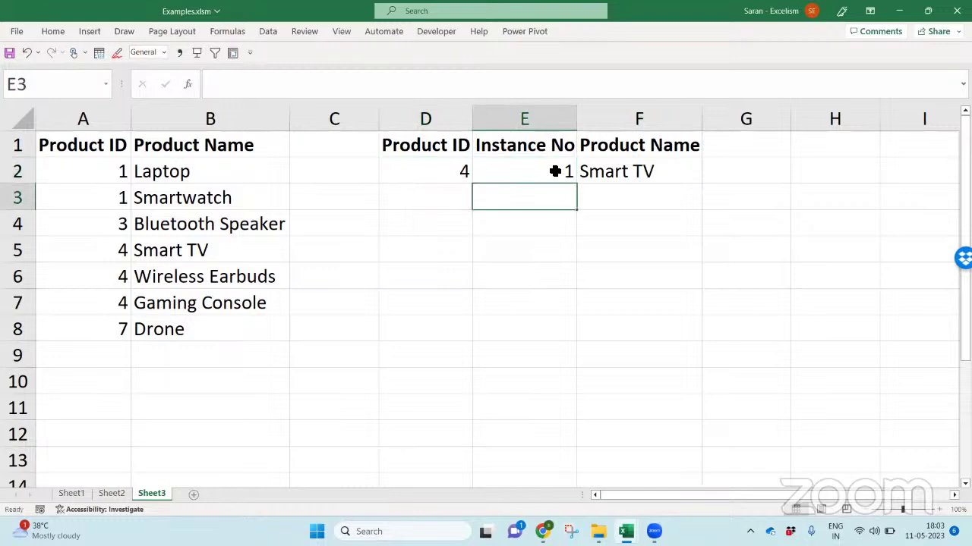
{"action": "left_click", "coordinate": [555, 171]}
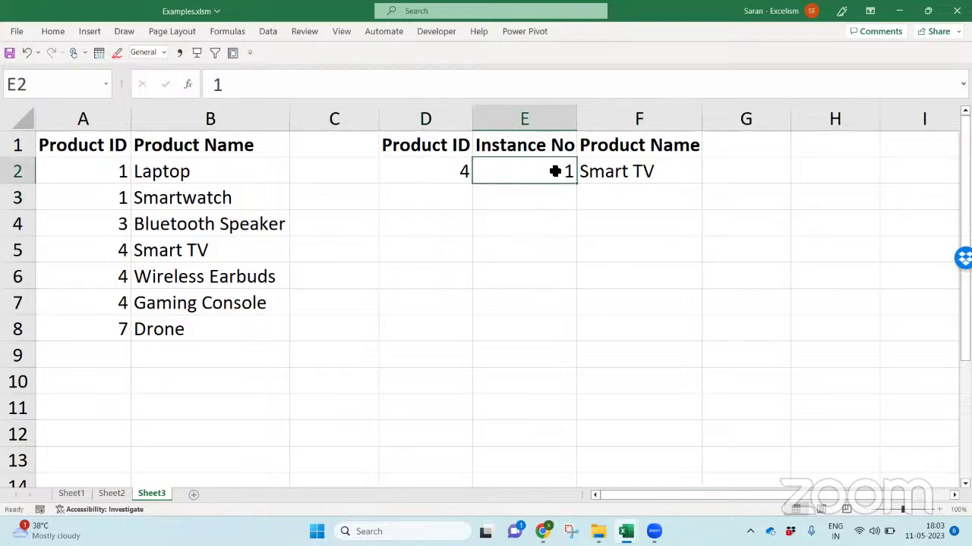
{"action": "type", "text": "2"}
{"action": "key", "text": "Return"}
{"action": "left_click", "coordinate": [555, 172]}
{"action": "type", "text": "3"}
{"action": "key", "text": "Return"}
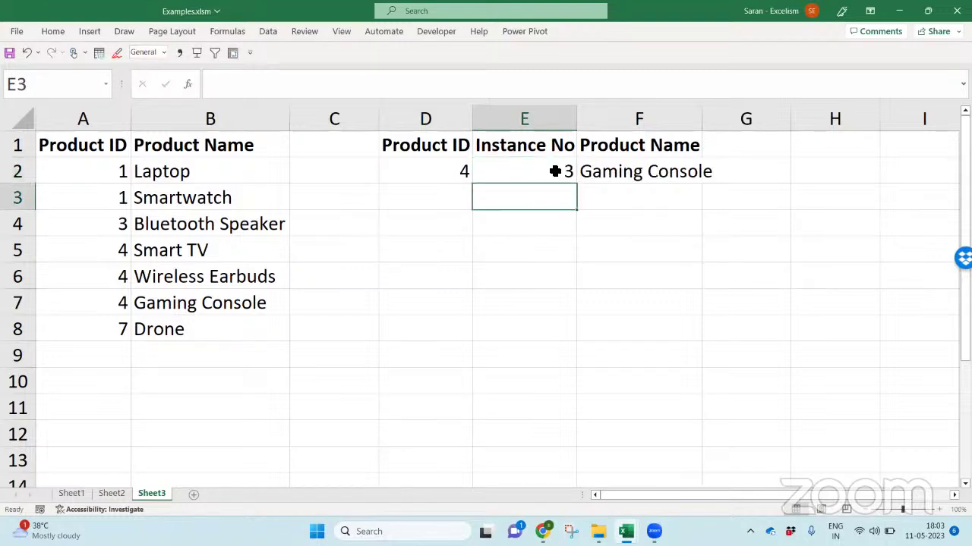
Inspect F2's VLOOKUPx formula without changing it, then go to Sheet2
{"action": "left_click", "coordinate": [608, 171]}
{"action": "double_click", "coordinate": [607, 171]}
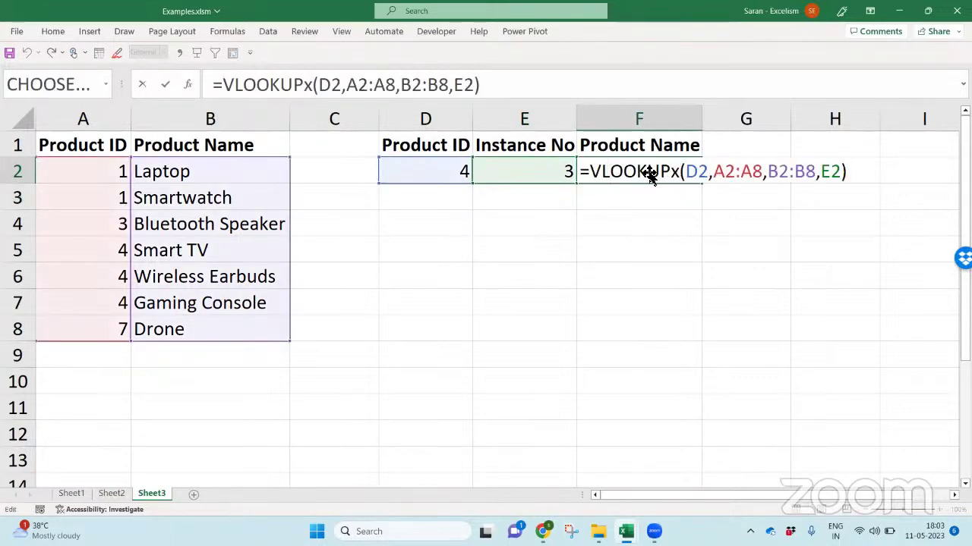
{"action": "key", "text": "Escape"}
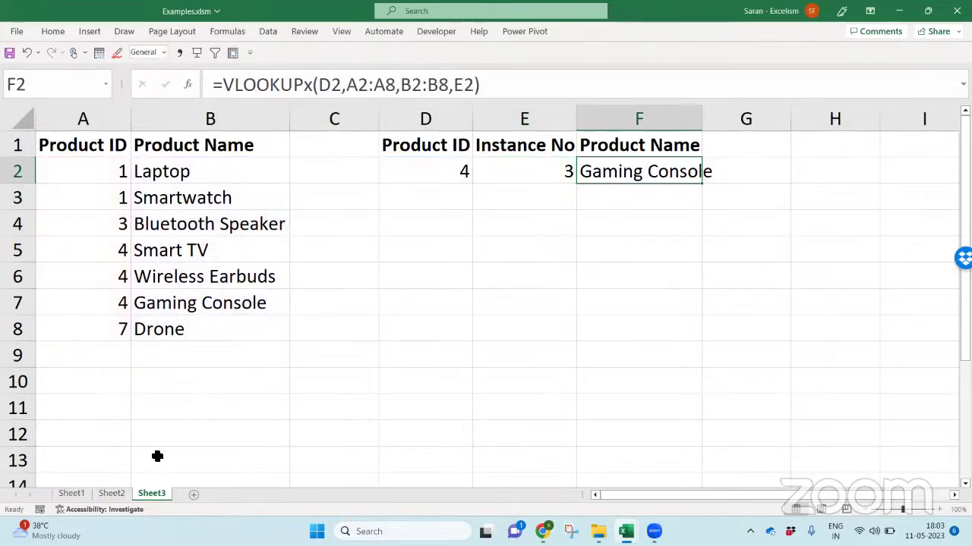
{"action": "left_click", "coordinate": [111, 494]}
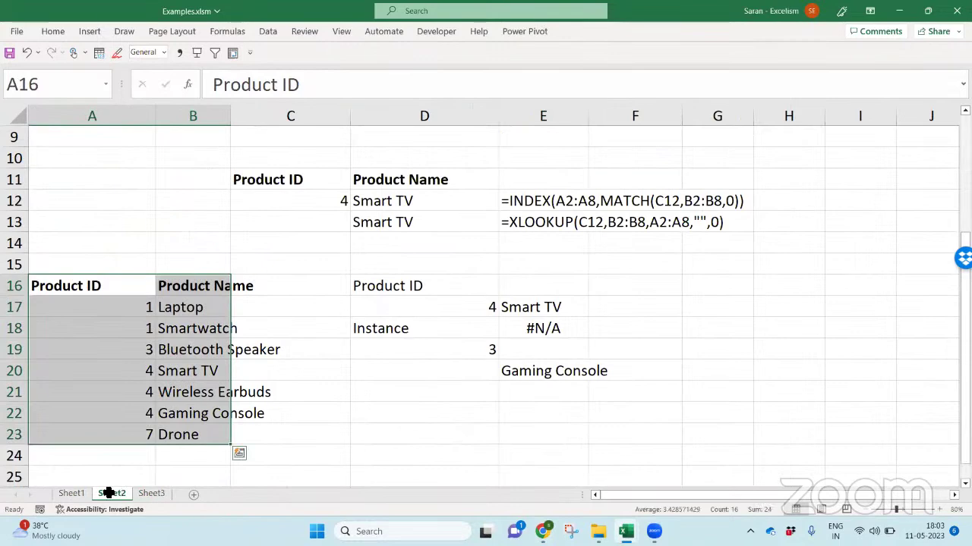
Inspect Sheet2's INDEX/SMALL formula in E20 without changing it, then go back to Sheet3
{"action": "double_click", "coordinate": [529, 371]}
{"action": "left_click_drag", "start_coordinate": [509, 375], "coordinate": [720, 432]}
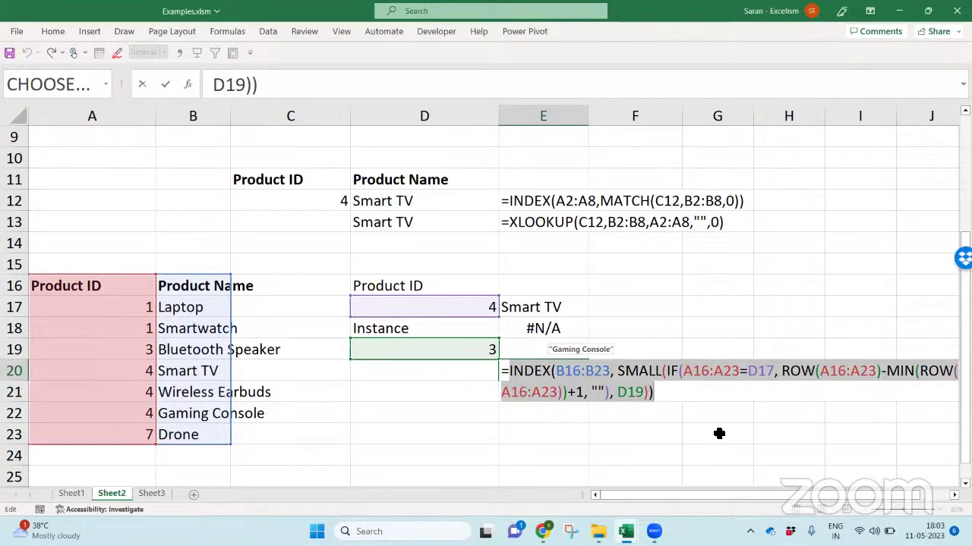
{"action": "left_click", "coordinate": [649, 406]}
{"action": "key", "text": "Escape"}
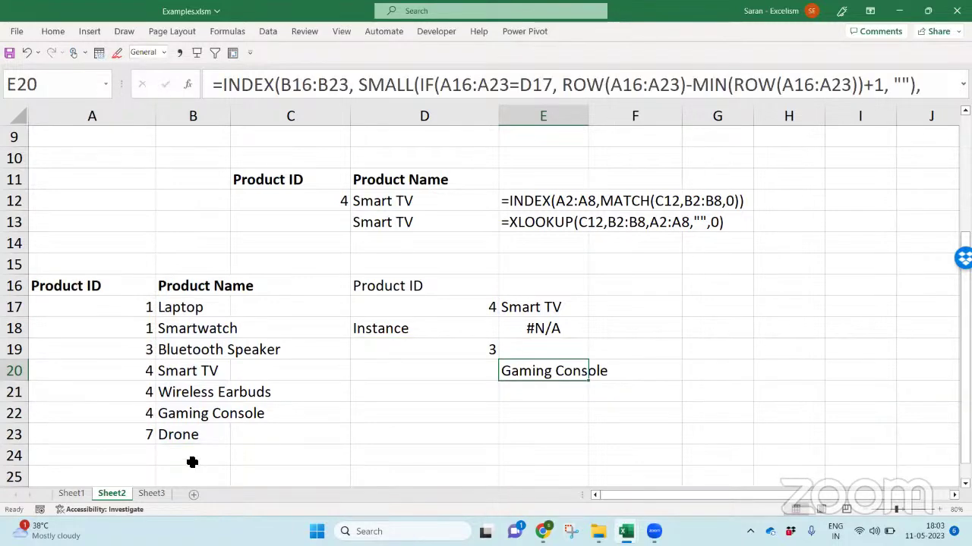
{"action": "left_click", "coordinate": [152, 493]}
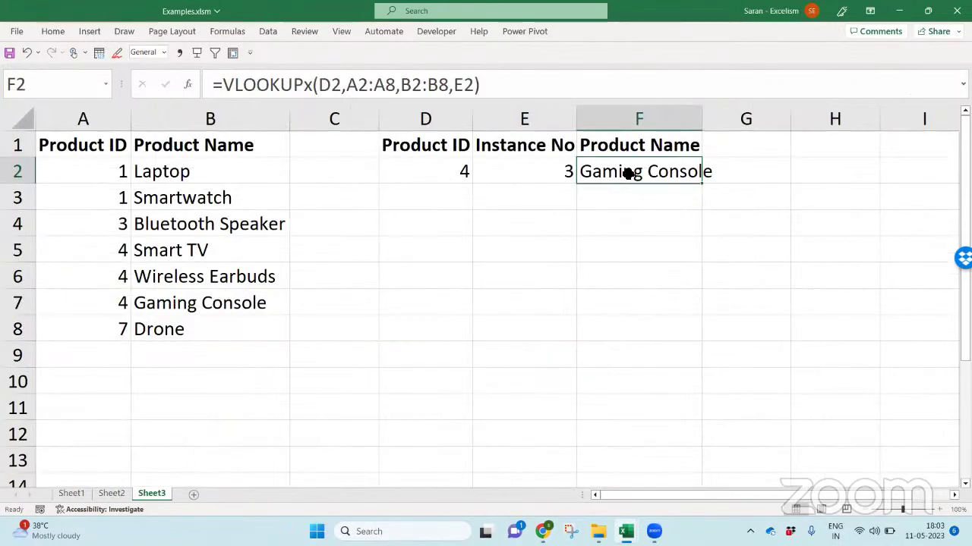
{"action": "key", "text": "alt+Tab"}
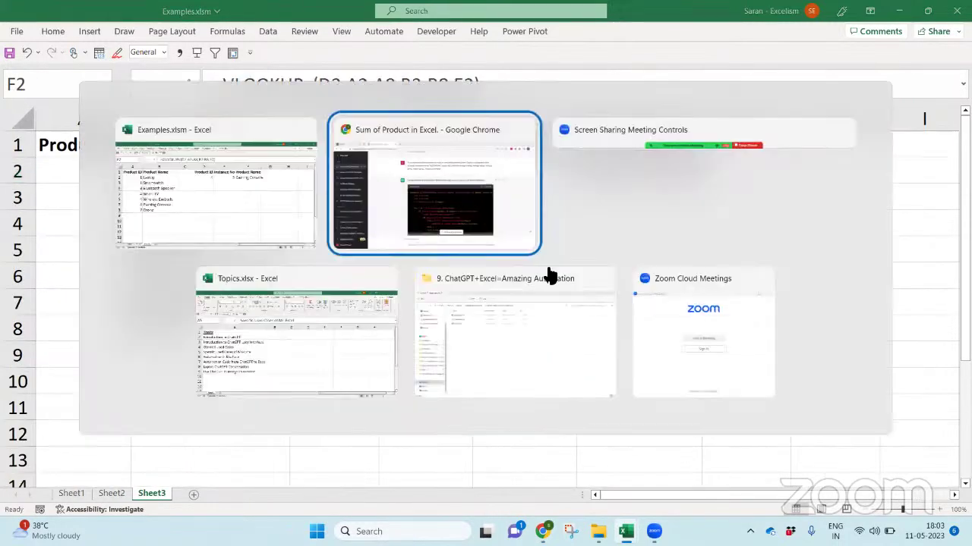
Read ChatGPT's VLOOKUPx answer down to the example returning 'Wireless Earbuds' for ID 4, instance 2
{"action": "left_click", "coordinate": [457, 240]}
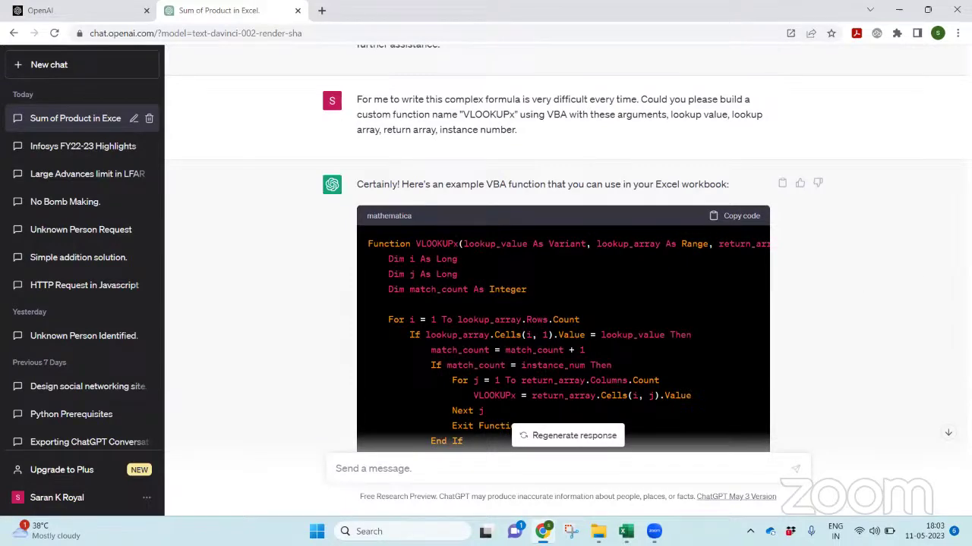
{"action": "left_click", "coordinate": [950, 432]}
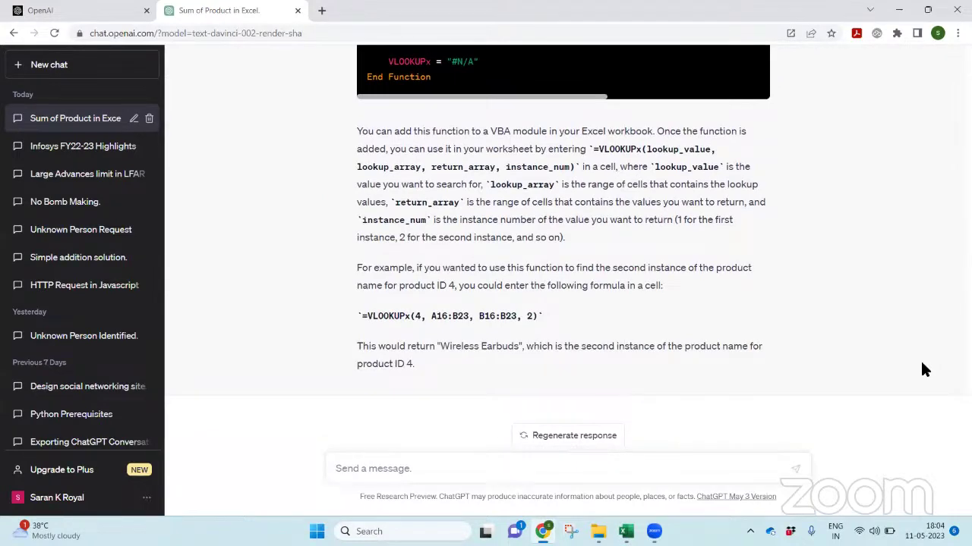
{"action": "key", "text": "alt+Tab"}
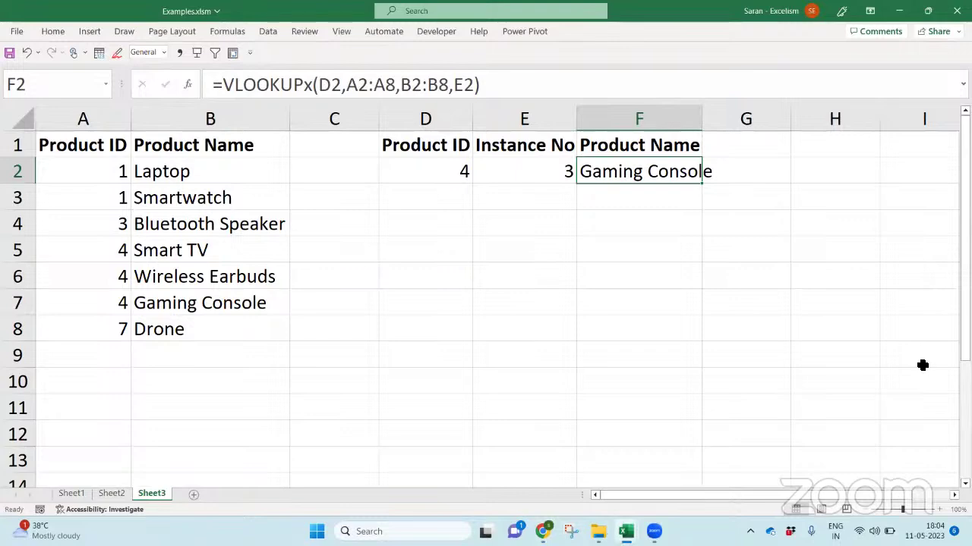
{"action": "key", "text": "alt+Tab"}
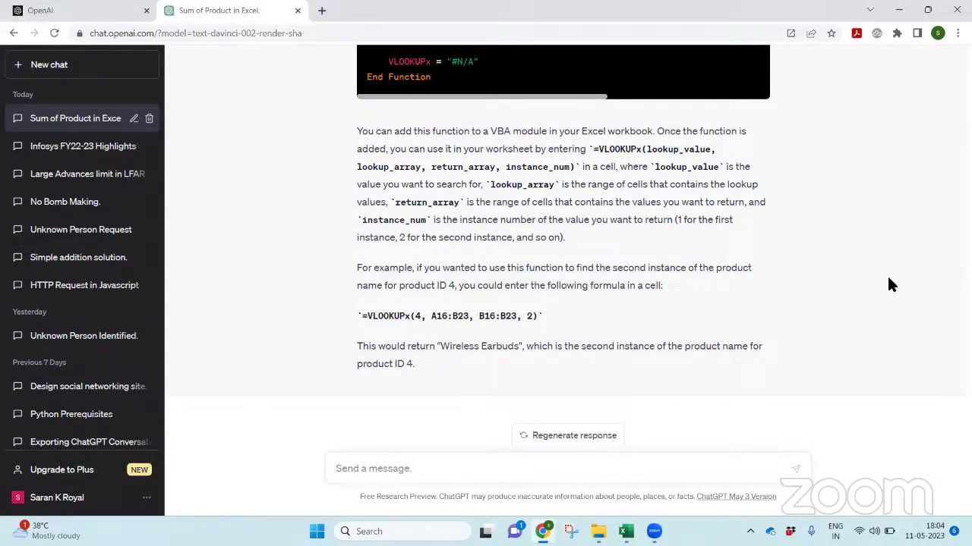
{"action": "scroll", "coordinate": [891, 285], "scroll_direction": "up", "scroll_amount": 2}
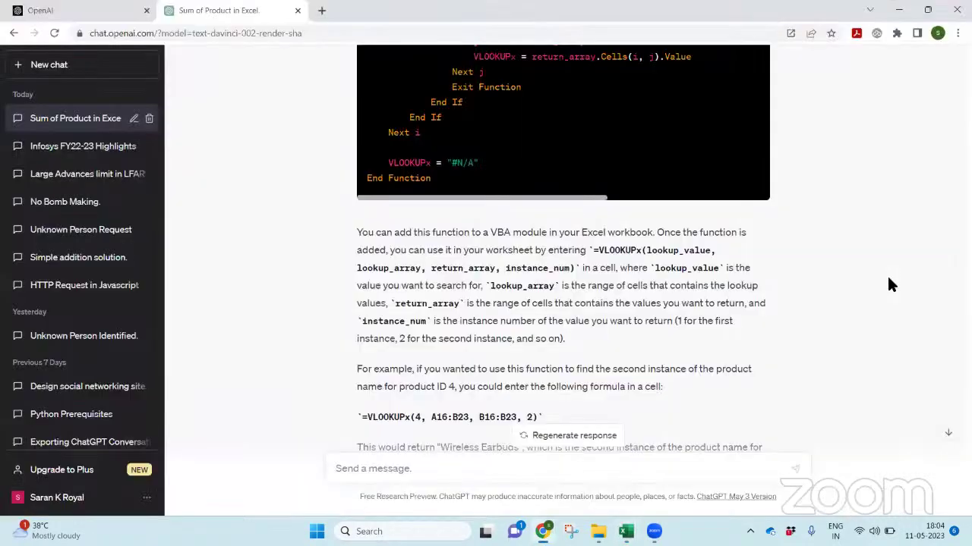
{"action": "scroll", "coordinate": [889, 280], "scroll_direction": "down", "scroll_amount": 2}
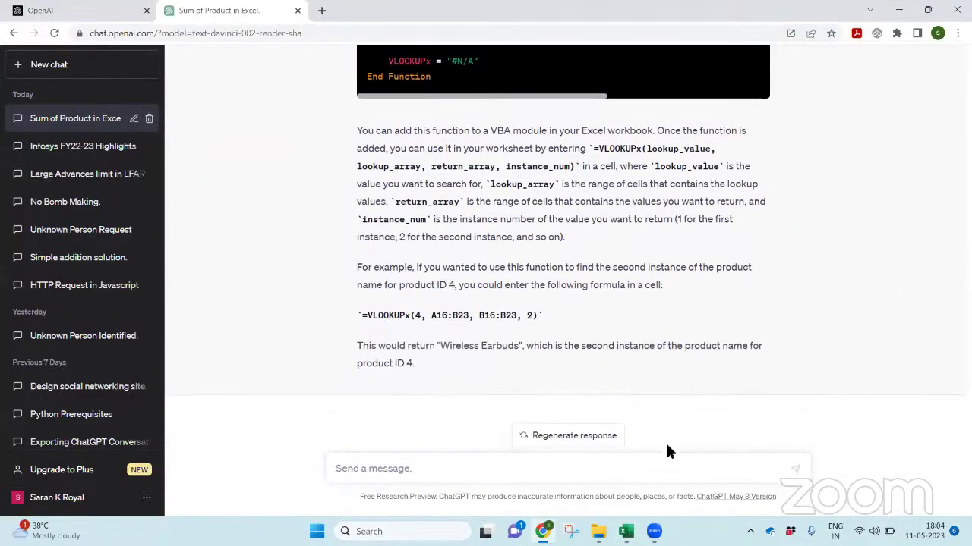
Ask ChatGPT to highlight the result value in the return array with light red
{"action": "left_click", "coordinate": [676, 466]}
{"action": "type", "text": "Grea"}
{"action": "key", "text": "BackSpace"}
{"action": "key", "text": "BackSpace"}
{"action": "key", "text": "BackSpace"}
{"action": "key", "text": "BackSpace"}
{"action": "type", "text": "to the continous"}
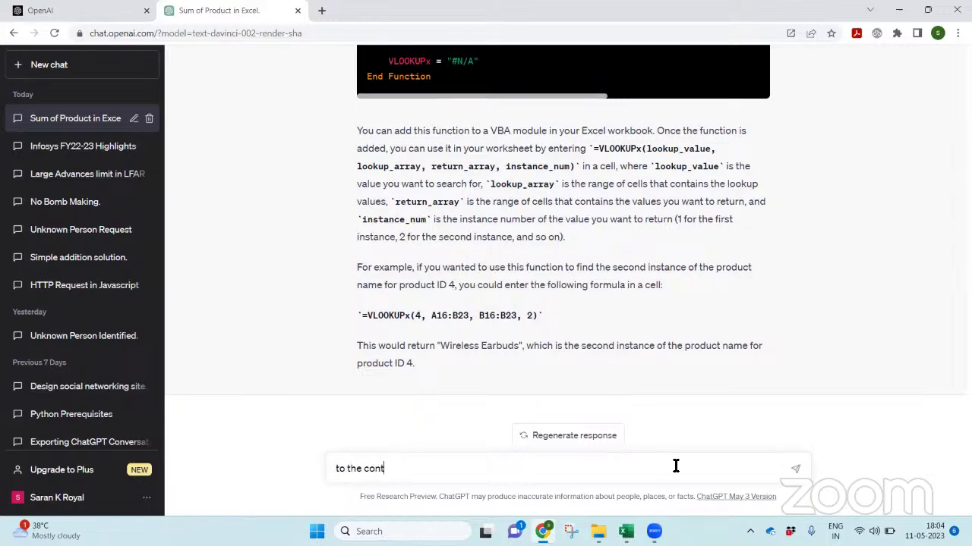
{"action": "key", "text": "BackSpace"}
{"action": "key", "text": "BackSpace"}
{"action": "key", "text": "BackSpace"}
{"action": "key", "text": "BackSpace"}
{"action": "key", "text": "BackSpace"}
{"action": "key", "text": "BackSpace"}
{"action": "key", "text": "BackSpace"}
{"action": "key", "text": "BackSpace"}
{"action": "key", "text": "BackSpace"}
{"action": "key", "text": "BackSpace"}
{"action": "key", "text": "BackSpace"}
{"action": "key", "text": "BackSpace"}
{"action": "key", "text": "BackSpace"}
{"action": "key", "text": "BackSpace"}
{"action": "key", "text": "BackSpace"}
{"action": "key", "text": "BackSpace"}
{"action": "key", "text": "BackSpace"}
{"action": "type", "text": "the continouuation to the"}
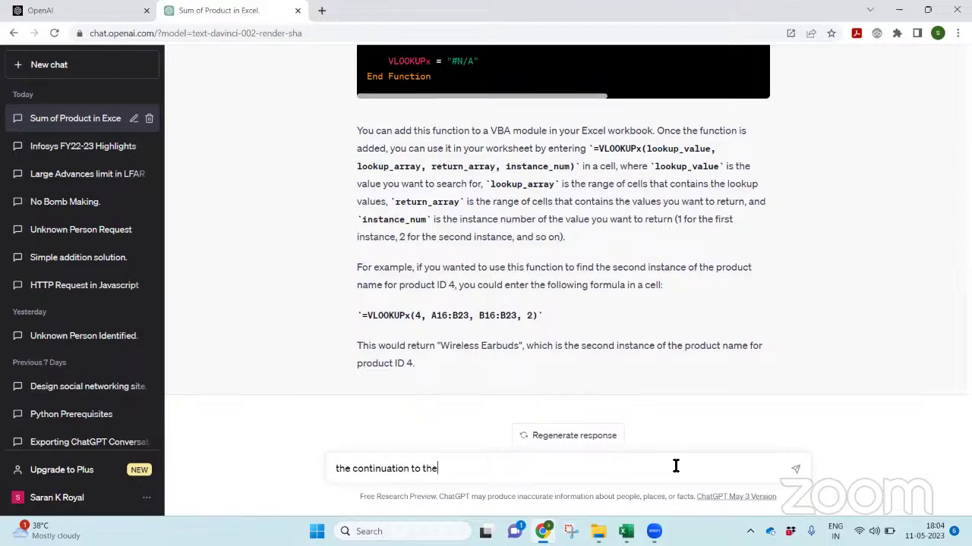
{"action": "type", "text": " above "}
{"action": "type", "text": "query"}
{"action": "type", "text": ". I wa"}
{"action": "key", "text": "BackSpace"}
{"action": "key", "text": "BackSpace"}
{"action": "type", "text": ". i want the r"}
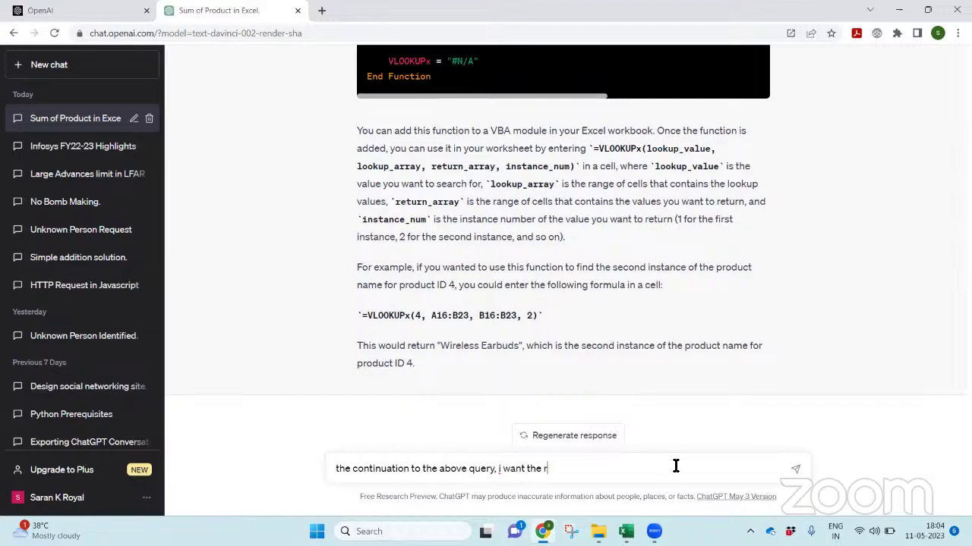
{"action": "type", "text": "esult value must h"}
{"action": "type", "text": "ighlug"}
{"action": "type", "text": "ight"}
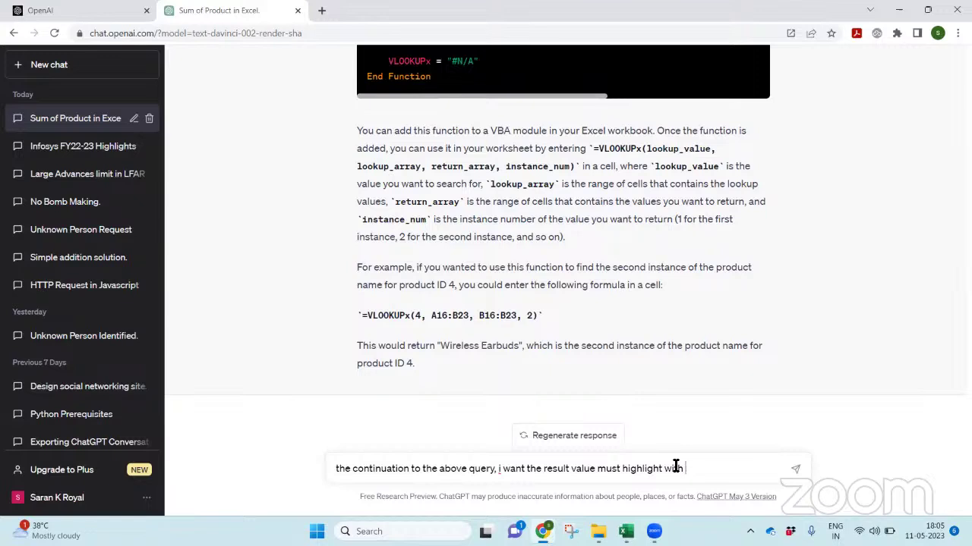
{"action": "type", "text": "with light c"}
{"action": "left_click_drag", "start_coordinate": [500, 468], "coordinate": [665, 468]}
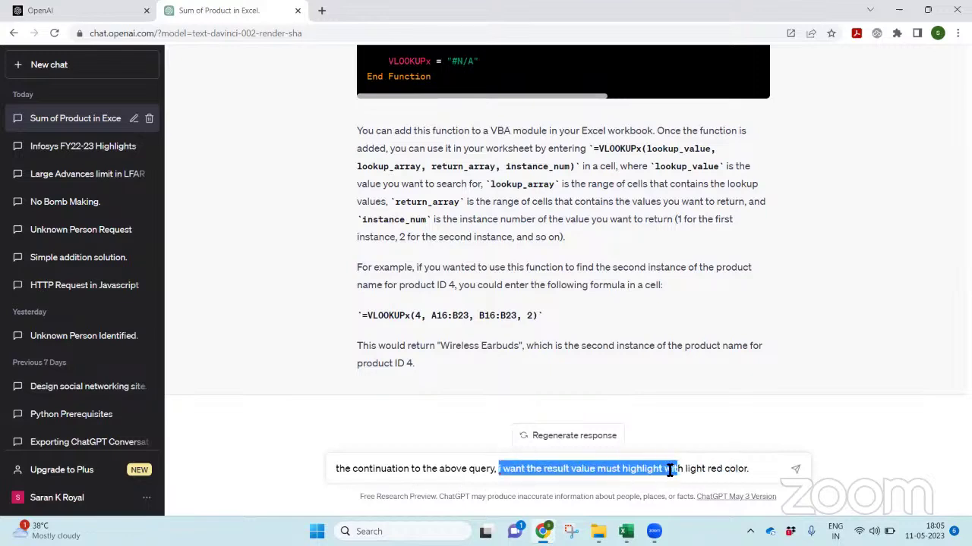
{"action": "left_click", "coordinate": [604, 468]}
{"action": "type", "text": "in the "}
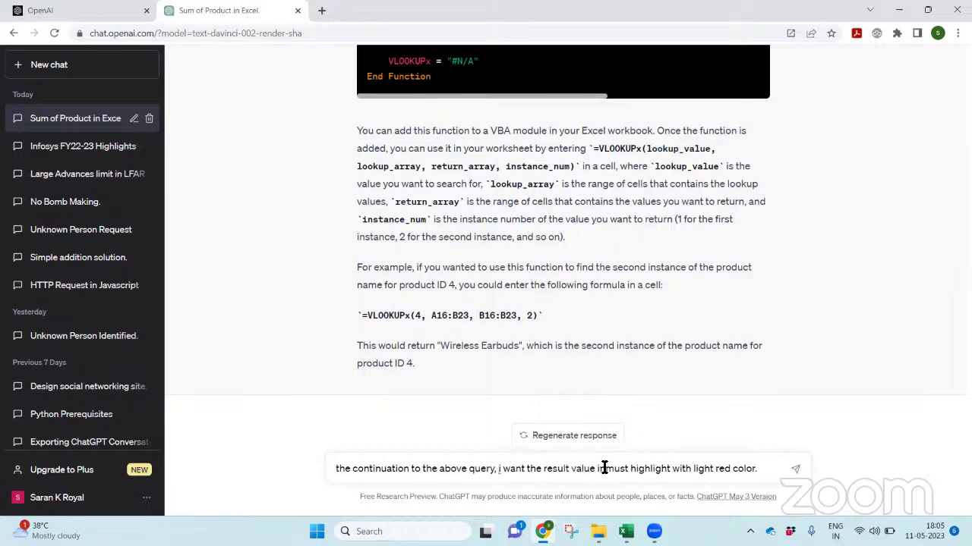
{"action": "type", "text": "return array"}
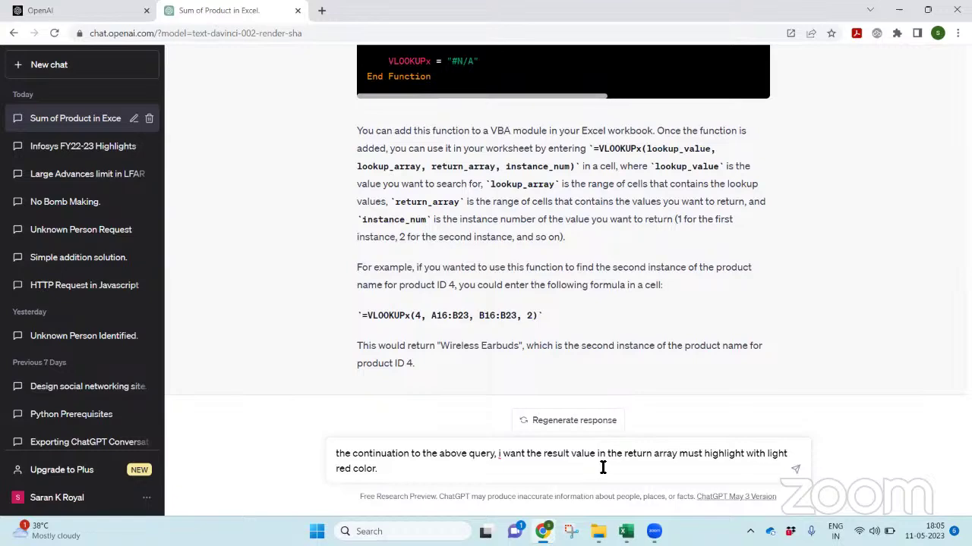
{"action": "key", "text": "Return"}
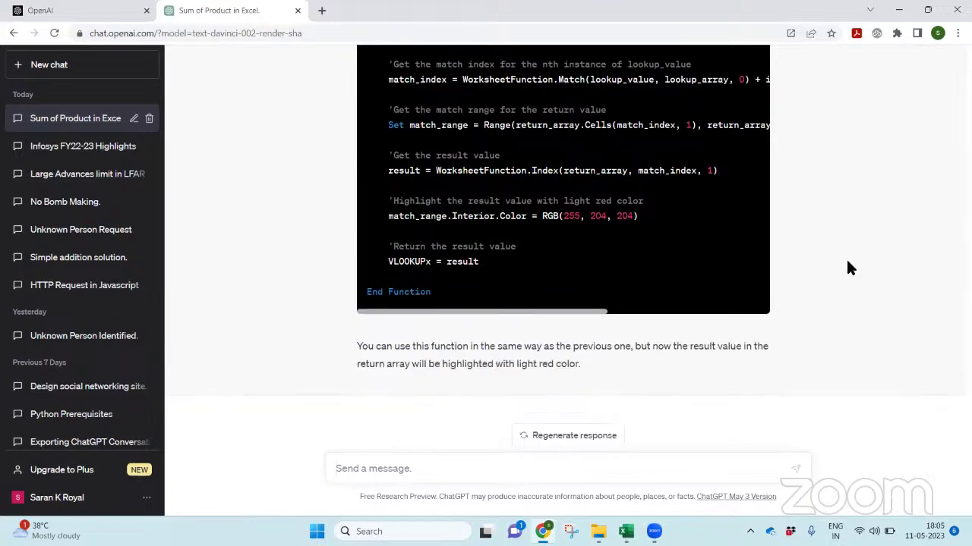
Copy ChatGPT's light-red highlighting VLOOKUPx code and return to Examples.xlsm
{"action": "scroll", "coordinate": [849, 267], "scroll_direction": "up", "scroll_amount": 2}
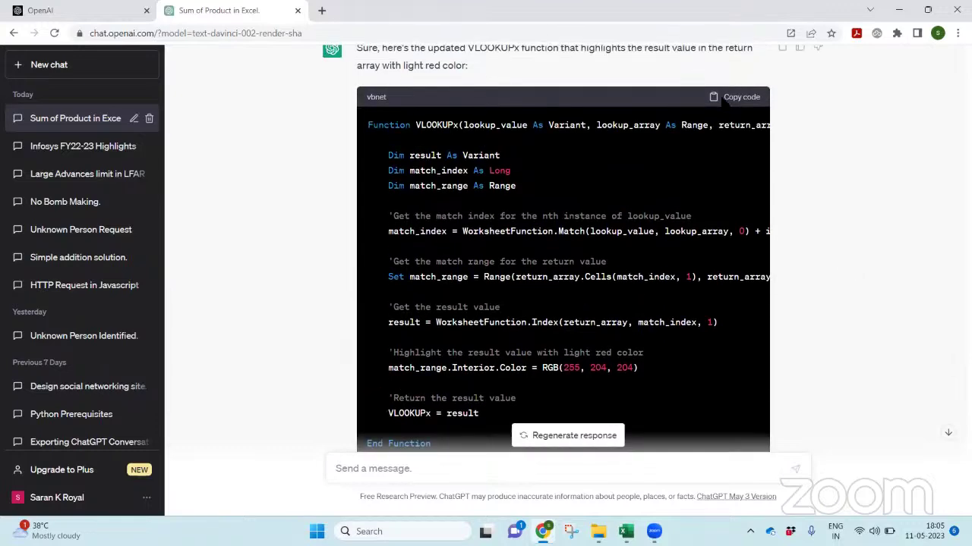
{"action": "left_click", "coordinate": [725, 97]}
{"action": "key", "text": "alt+Tab"}
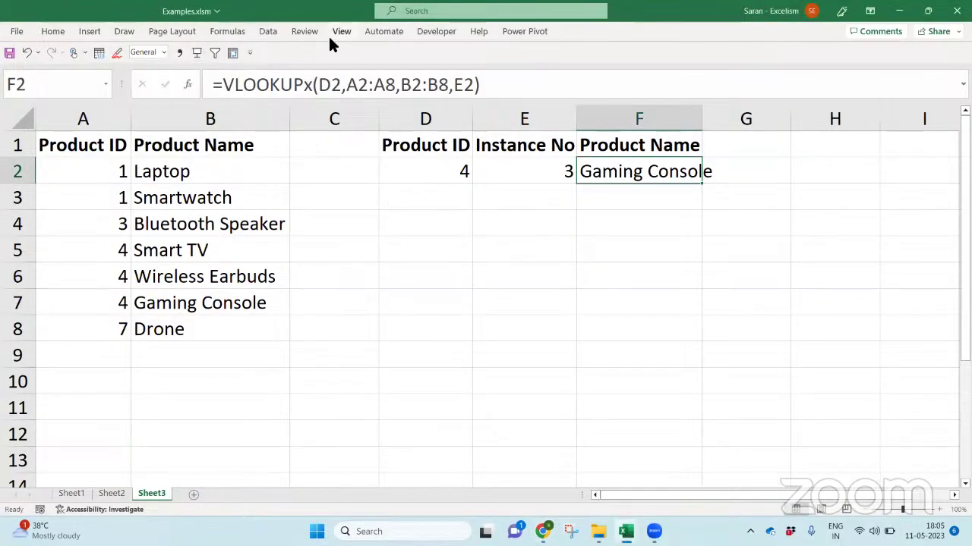
{"action": "left_click", "coordinate": [386, 33]}
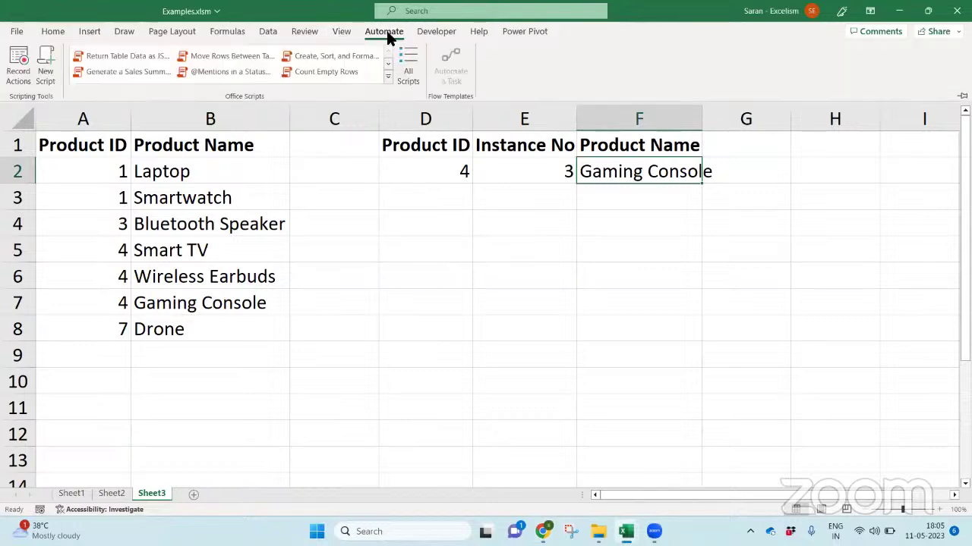
In the VBA editor, insert a new code module under the Modules folder
{"action": "left_click", "coordinate": [425, 32]}
{"action": "left_click", "coordinate": [21, 67]}
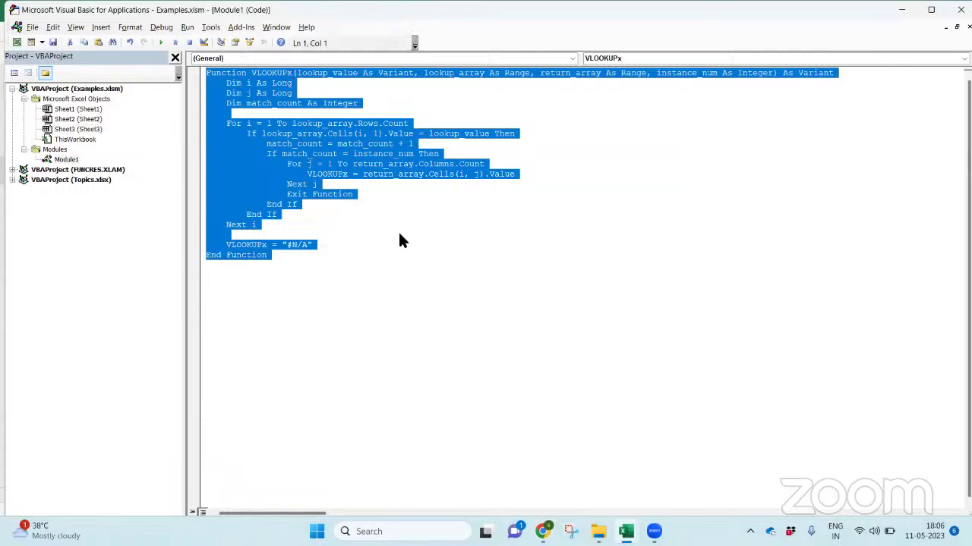
{"action": "left_click", "coordinate": [66, 161]}
{"action": "right_click", "coordinate": [66, 164]}
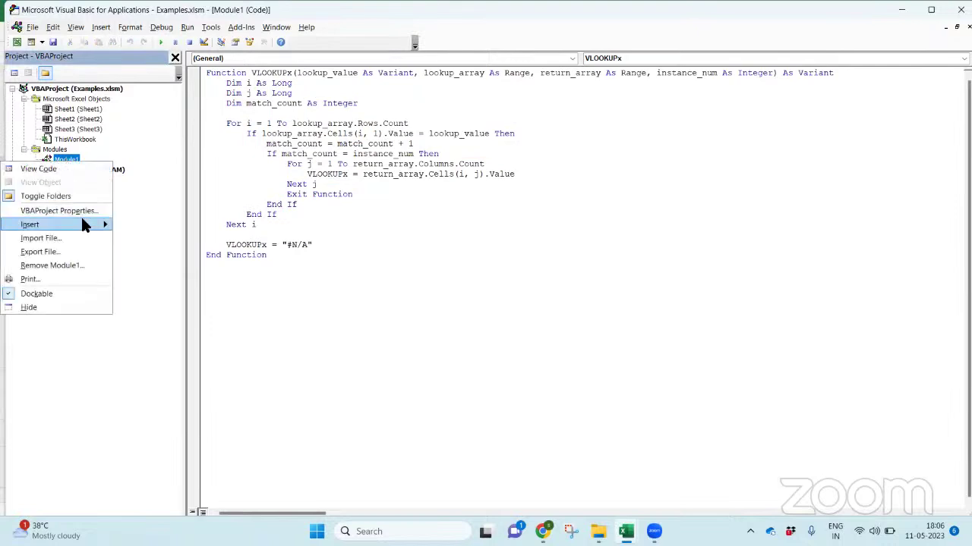
{"action": "mouse_move", "coordinate": [102, 224]}
{"action": "left_click", "coordinate": [144, 226]}
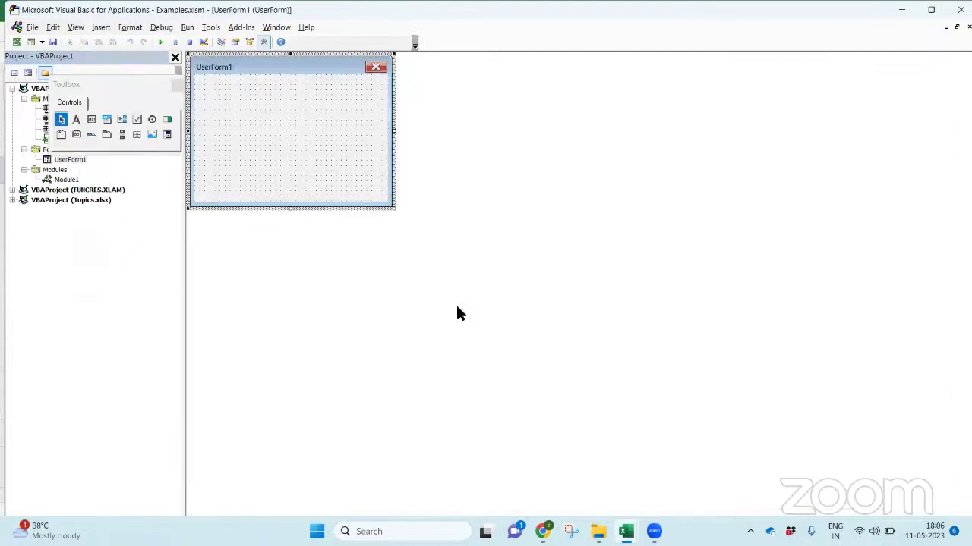
{"action": "left_click", "coordinate": [150, 322]}
{"action": "left_click", "coordinate": [51, 170]}
{"action": "right_click", "coordinate": [51, 170]}
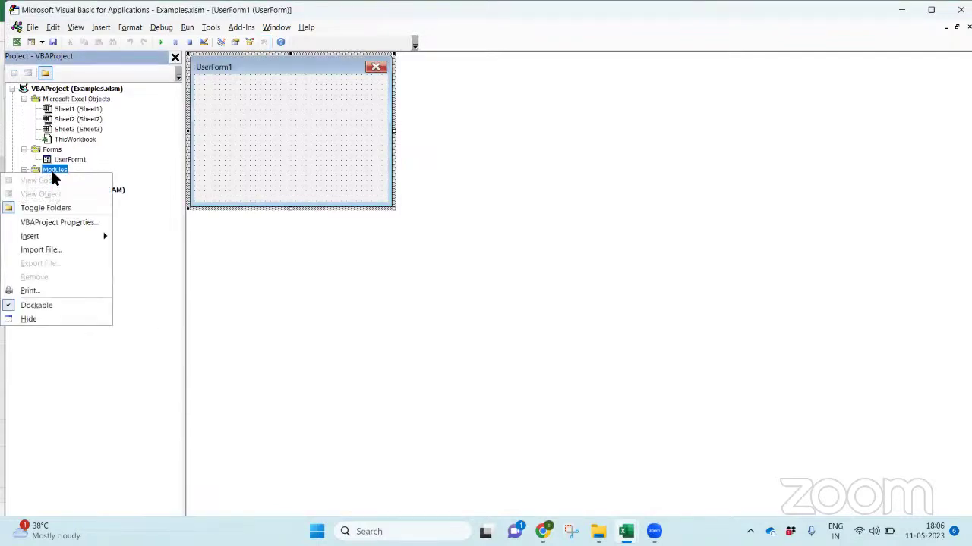
{"action": "mouse_move", "coordinate": [82, 234]}
{"action": "left_click", "coordinate": [150, 251]}
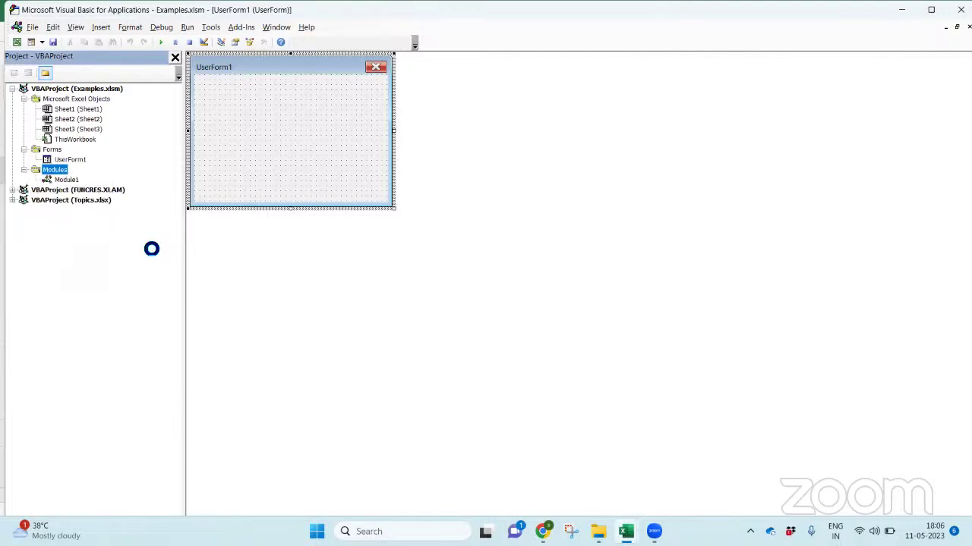
Paste the highlighting code, rename VLOOKUPx to VLOOKUPxx on both lines, and close the editor
{"action": "key", "text": "ctrl+v"}
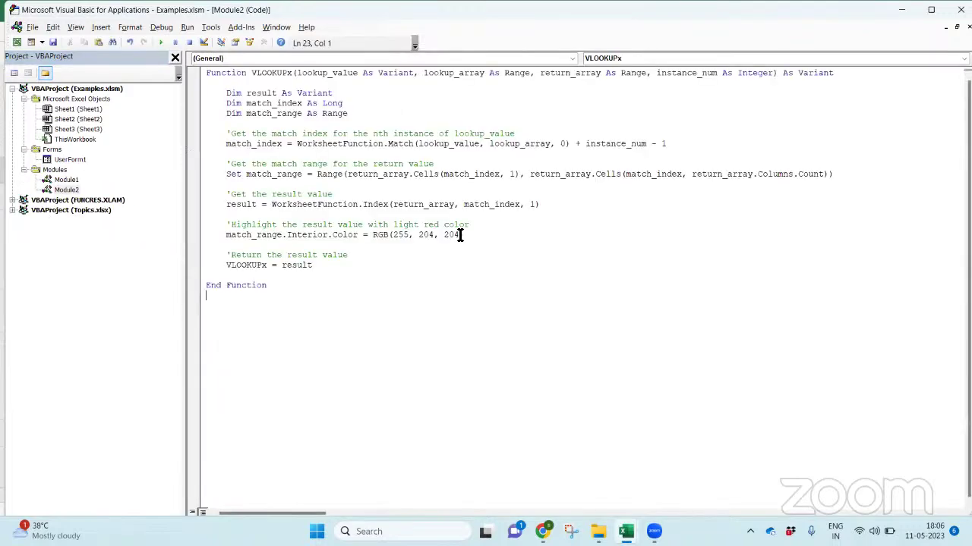
{"action": "left_click", "coordinate": [293, 74]}
{"action": "key", "text": "shift+Left"}
{"action": "type", "text": "xx"}
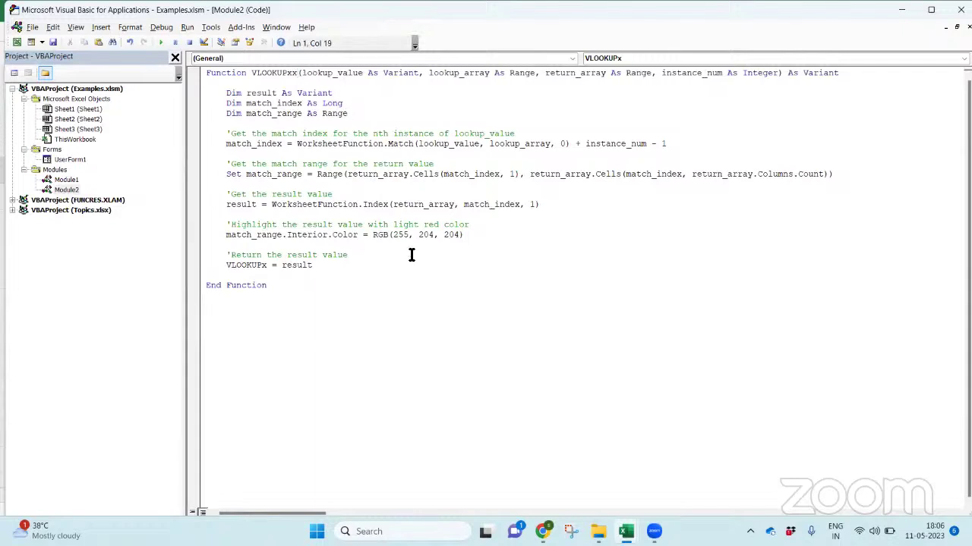
{"action": "left_click", "coordinate": [412, 255]}
{"action": "type", "text": "x"}
{"action": "left_click", "coordinate": [442, 196]}
{"action": "left_click_drag", "start_coordinate": [300, 76], "coordinate": [286, 73]}
{"action": "left_click", "coordinate": [423, 256]}
{"action": "left_click", "coordinate": [424, 257]}
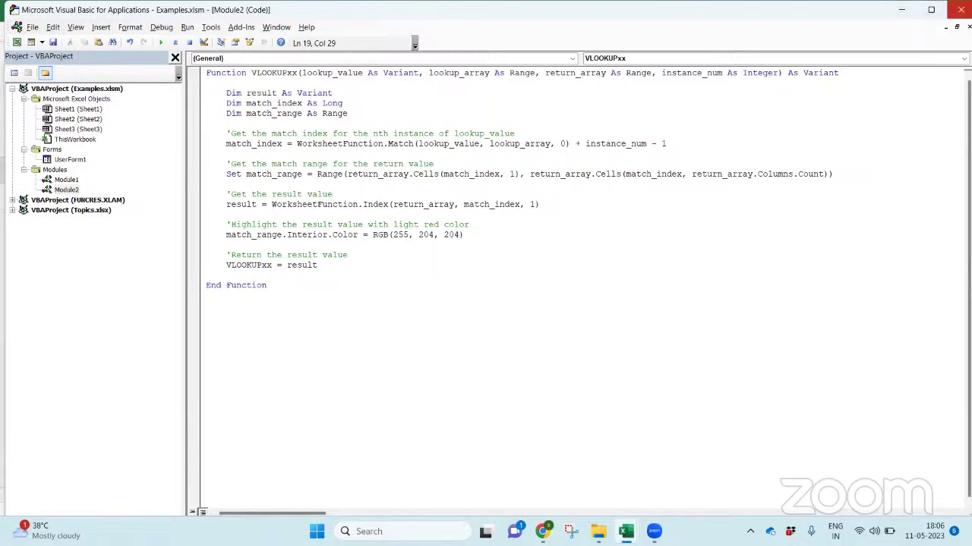
{"action": "left_click", "coordinate": [960, 9]}
Start F3's formula with =VLOOKUPxx( and D2 as the lookup value
{"action": "left_click", "coordinate": [660, 197]}
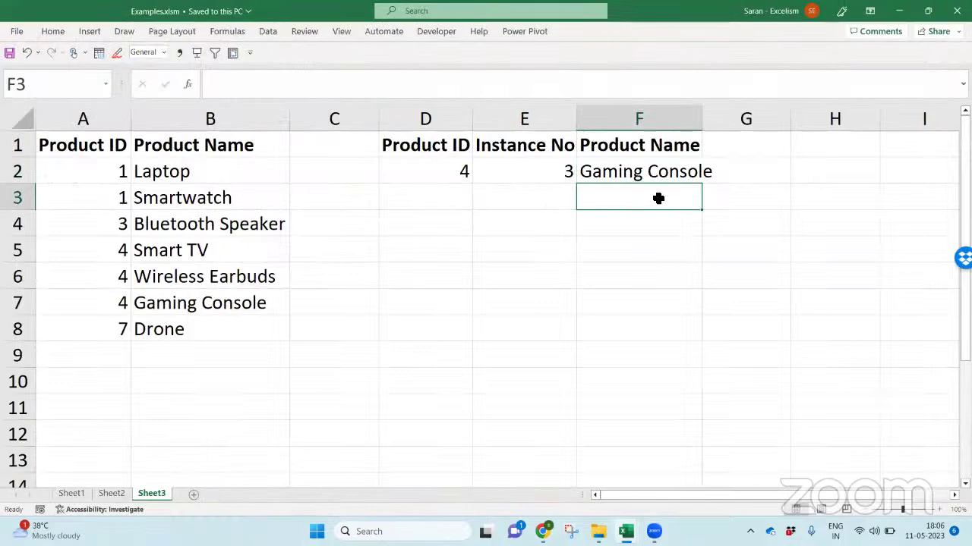
{"action": "type", "text": "=vloo"}
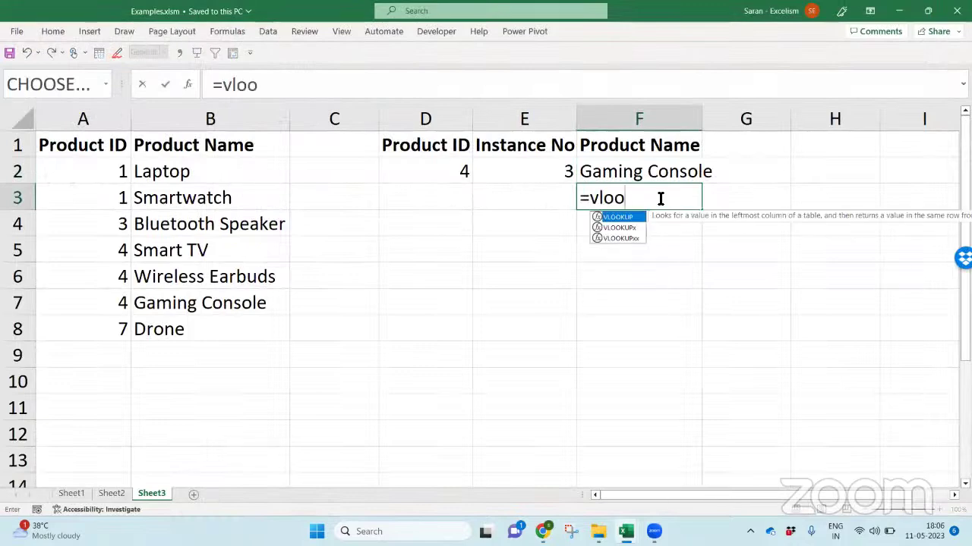
{"action": "key", "text": "Down"}
{"action": "key", "text": "Down"}
{"action": "key", "text": "Tab"}
{"action": "key", "text": "Left"}
{"action": "key", "text": "Left"}
{"action": "key", "text": "Left"}
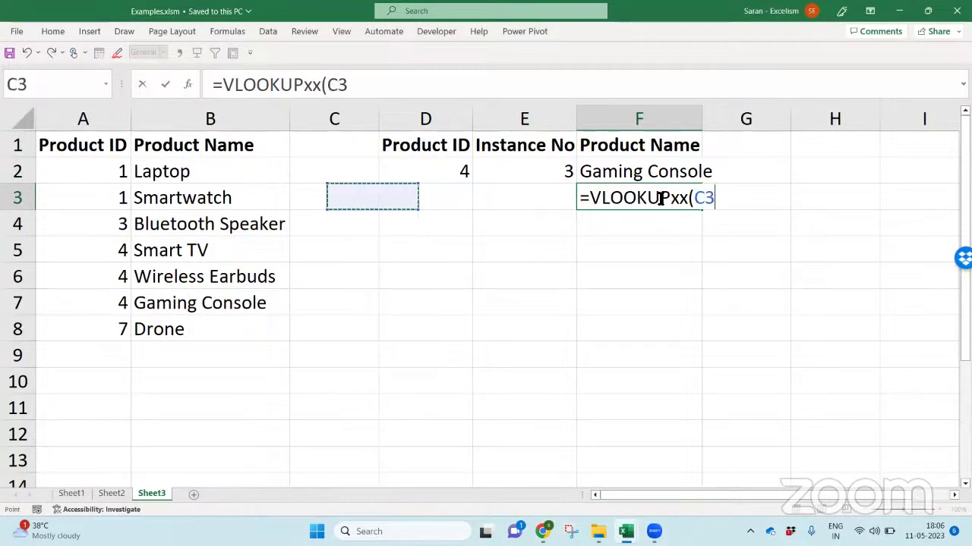
{"action": "key", "text": "Left"}
{"action": "key", "text": "Left"}
{"action": "key", "text": "Right"}
{"action": "key", "text": "Right"}
{"action": "key", "text": "Right"}
{"action": "key", "text": "Up"}
Add arguments A2:A8, B2:B8 and E2 and enter the formula, which returns #VALUE!
{"action": "type", "text": ","}
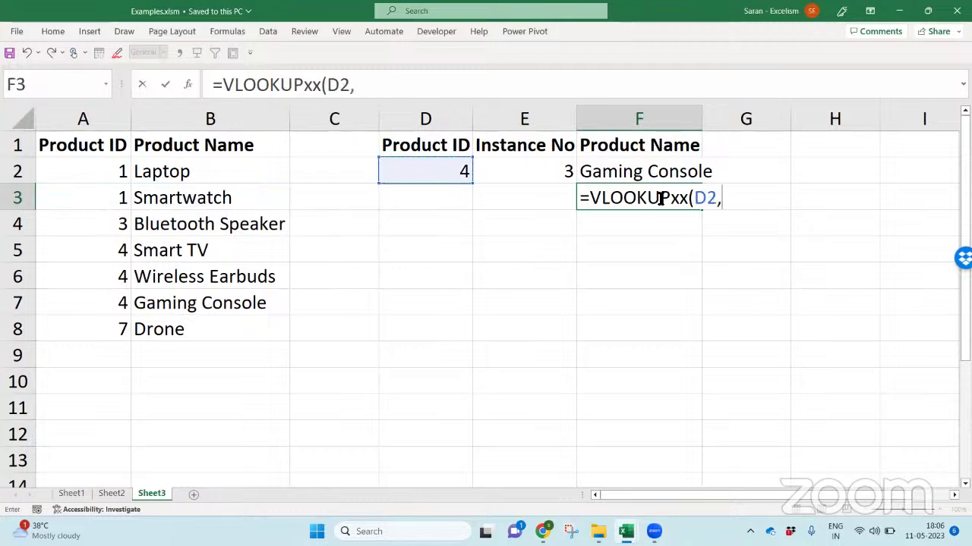
{"action": "key", "text": "Left"}
{"action": "key", "text": "Left"}
{"action": "key", "text": "Left"}
{"action": "key", "text": "Left"}
{"action": "key", "text": "Left"}
{"action": "key", "text": "Up"}
{"action": "key", "text": "ctrl+shift+Down"}
{"action": "type", "text": ","}
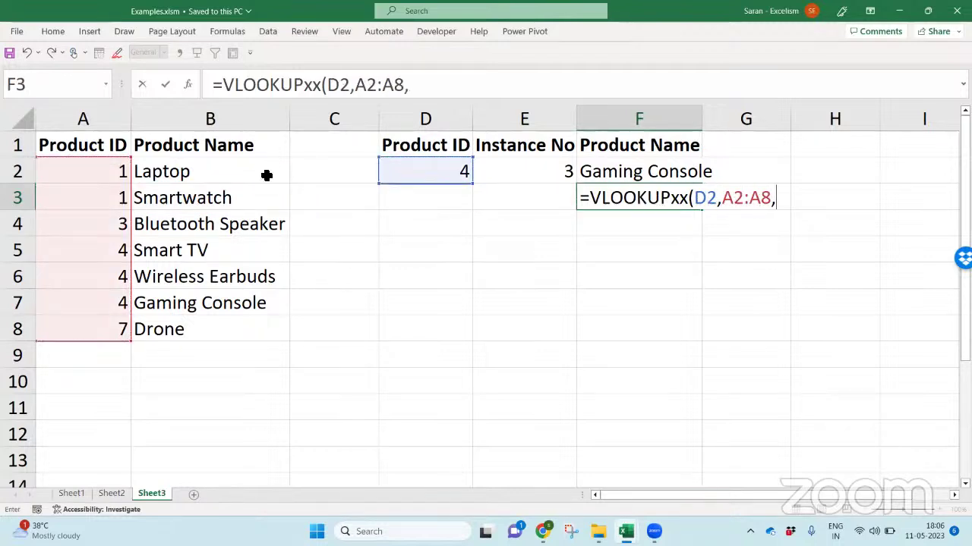
{"action": "left_click_drag", "start_coordinate": [265, 174], "coordinate": [234, 322]}
{"action": "type", "text": ","}
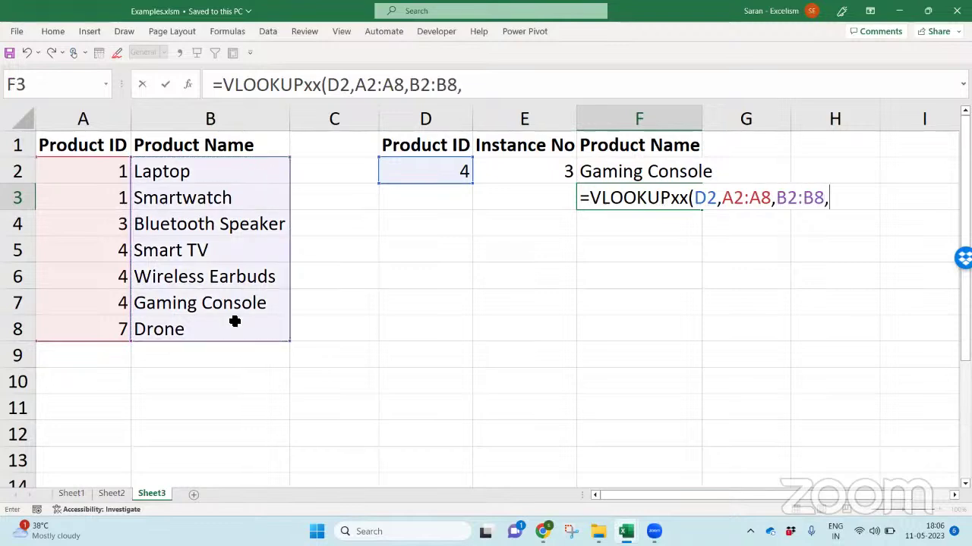
{"action": "left_click", "coordinate": [505, 182]}
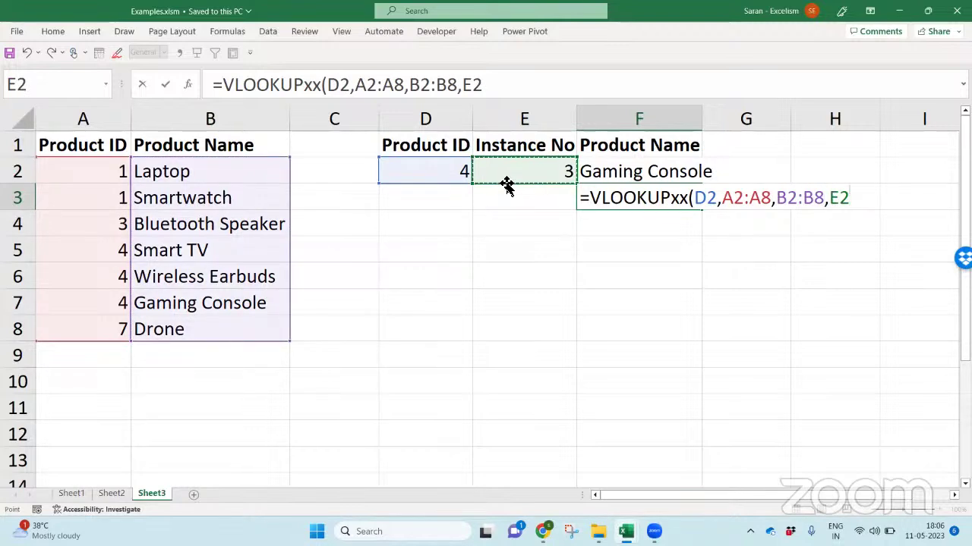
{"action": "type", "text": ")"}
{"action": "key", "text": "Return"}
Check F3's formula and E2's instance number unchanged, then switch to ChatGPT
{"action": "key", "text": "Up"}
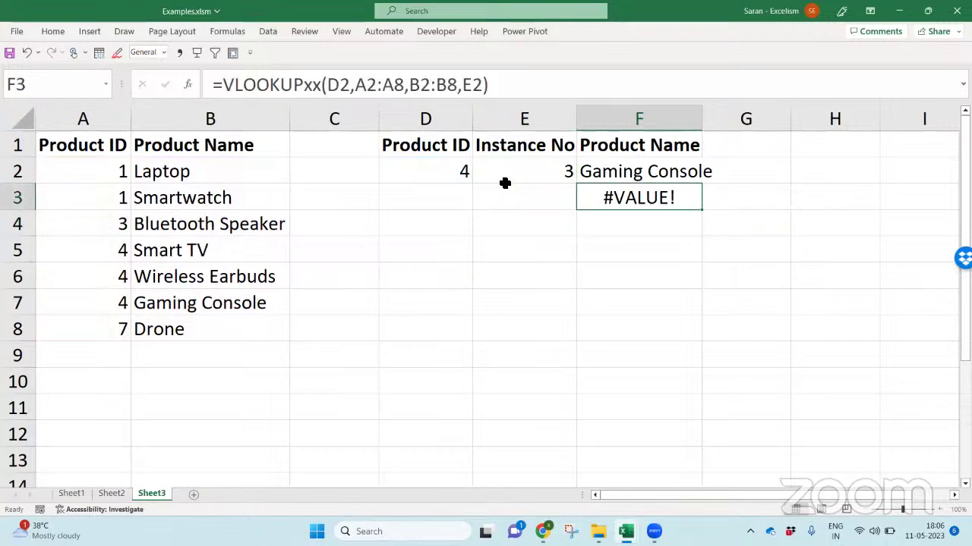
{"action": "left_click", "coordinate": [505, 182]}
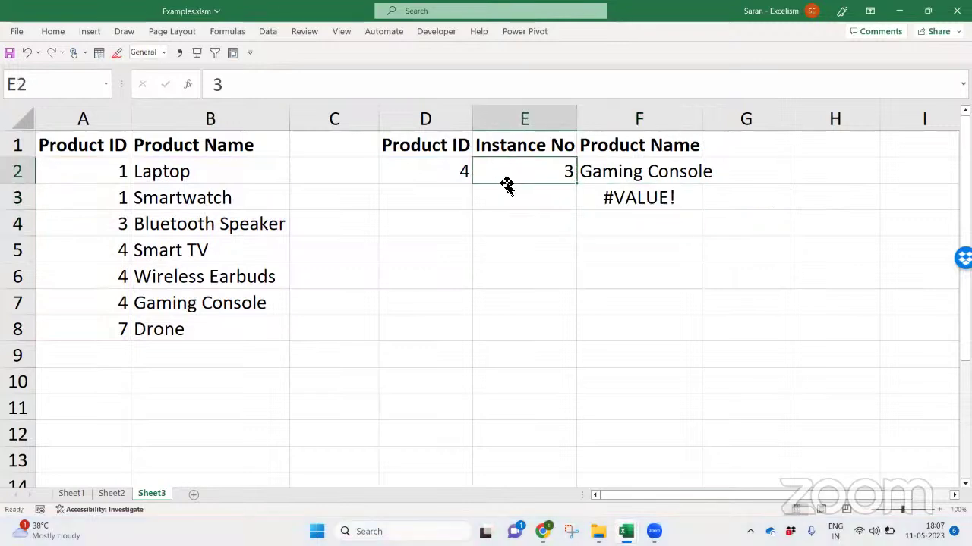
{"action": "key", "text": "Right"}
{"action": "key", "text": "Down"}
{"action": "key", "text": "F2"}
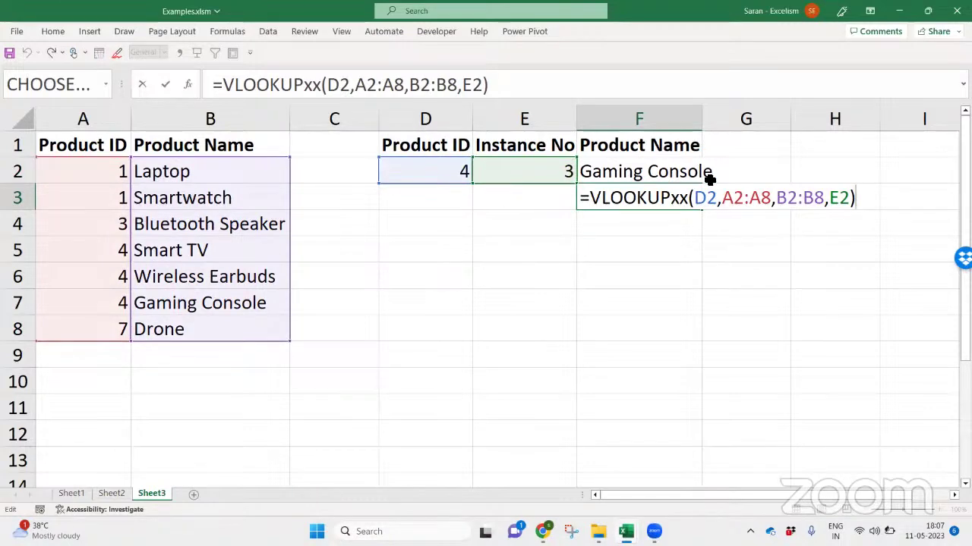
{"action": "key", "text": "Escape"}
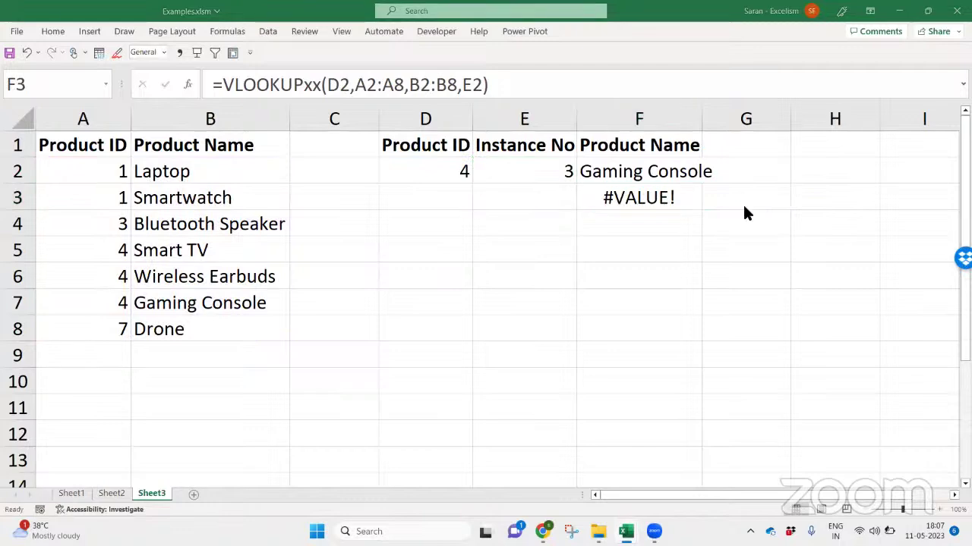
{"action": "key", "text": "alt+Tab"}
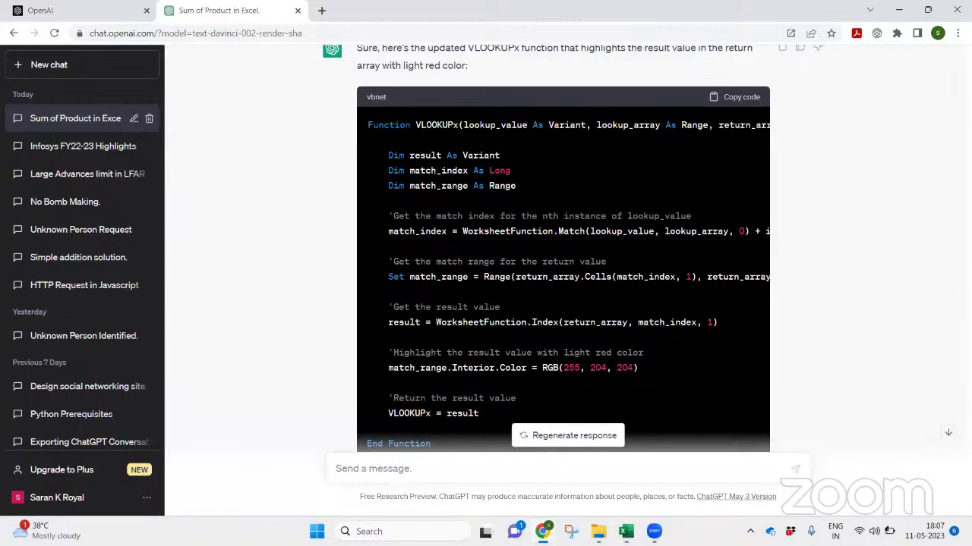
Back in Excel, review the VLOOKUPxx code in the VBA editor
{"action": "key", "text": "alt+Tab"}
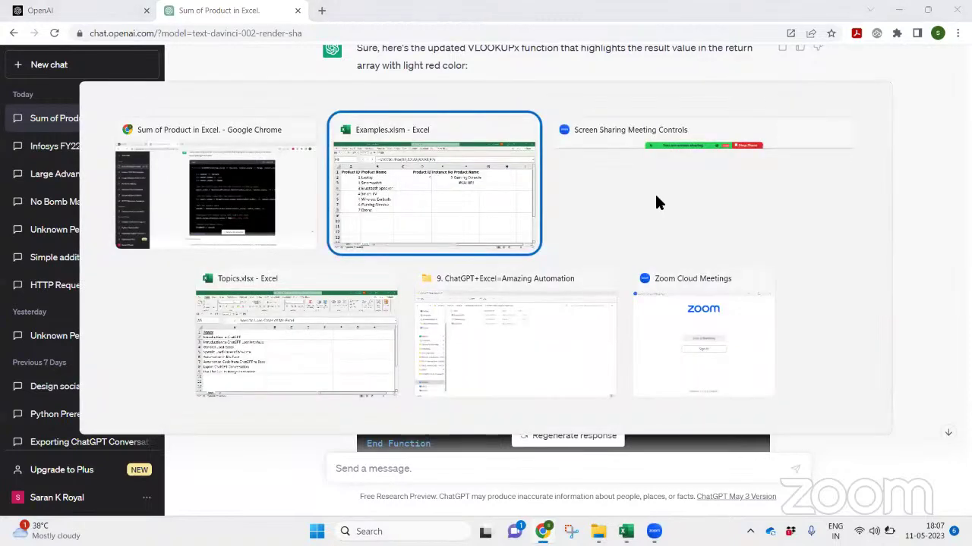
{"action": "left_click", "coordinate": [437, 31]}
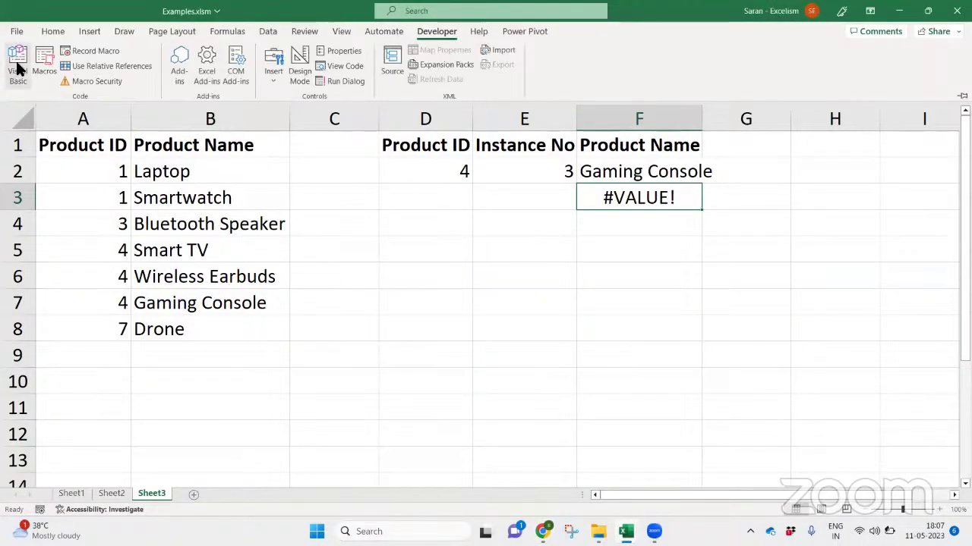
{"action": "left_click", "coordinate": [15, 67]}
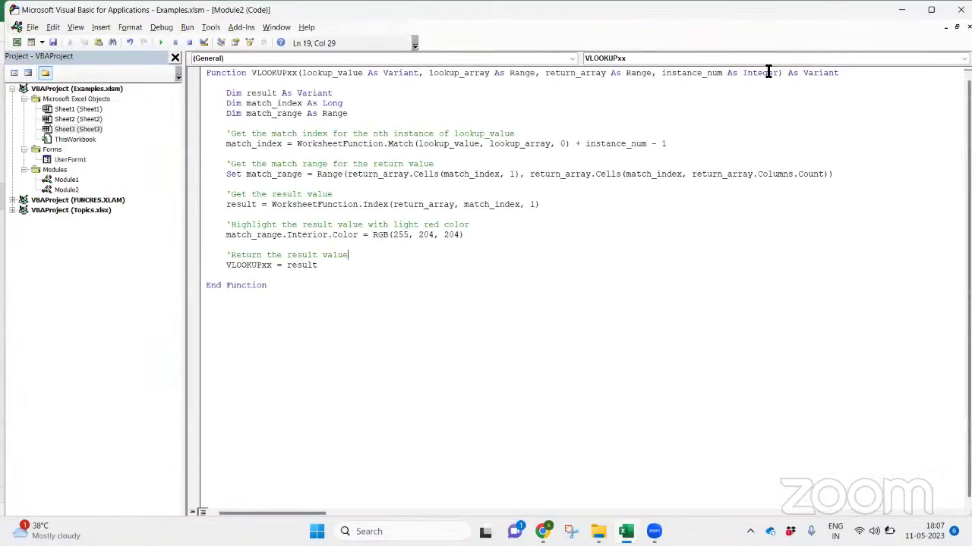
{"action": "key", "text": "alt+F11"}
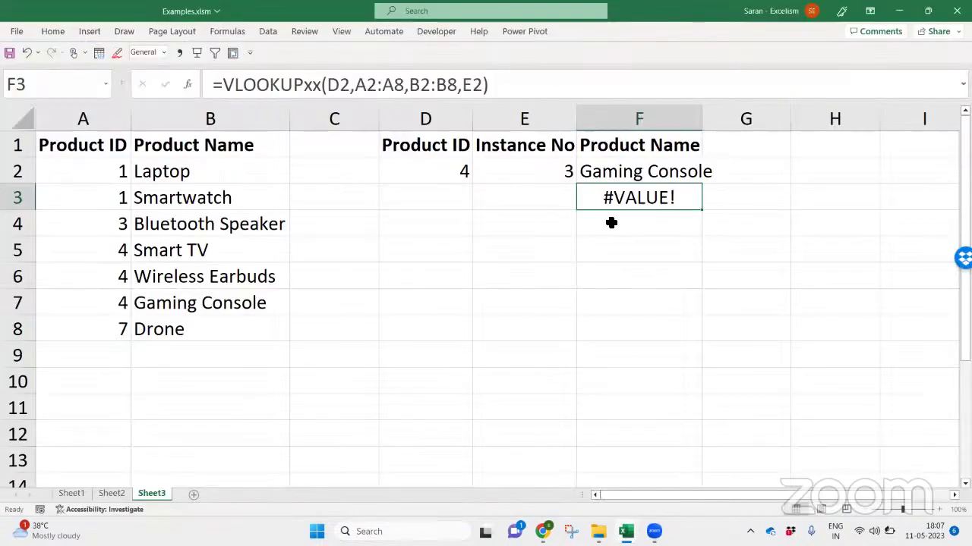
Evaluate F3's D2, A2:A8, B2:B8 and E2 arguments, then re-enter the formula
{"action": "key", "text": "F2"}
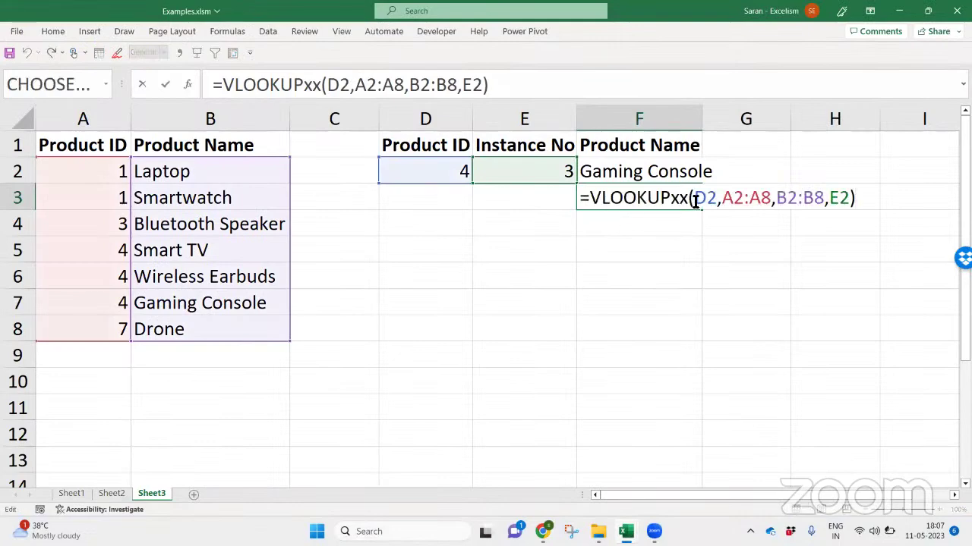
{"action": "left_click_drag", "start_coordinate": [695, 199], "coordinate": [704, 200]}
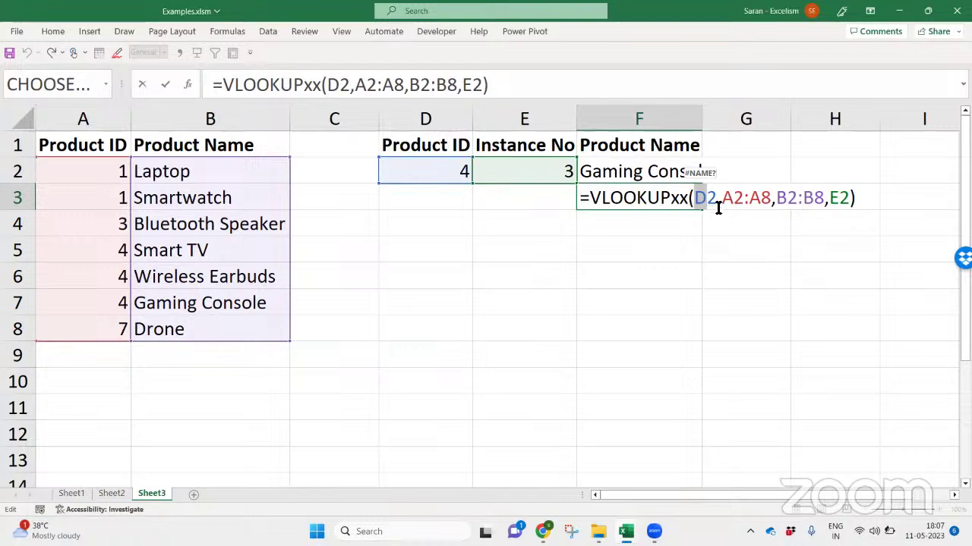
{"action": "left_click_drag", "start_coordinate": [722, 199], "coordinate": [774, 199]}
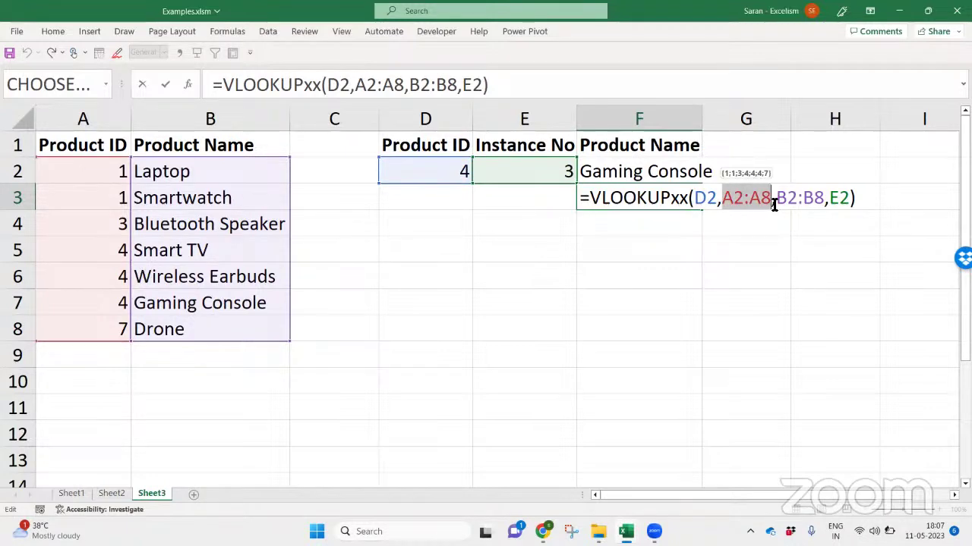
{"action": "left_click_drag", "start_coordinate": [776, 199], "coordinate": [824, 201]}
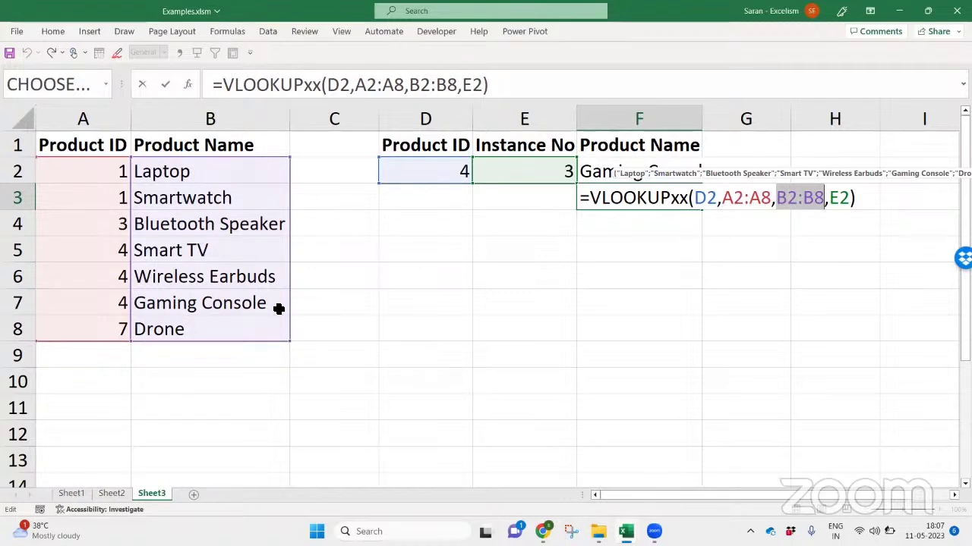
{"action": "left_click_drag", "start_coordinate": [831, 199], "coordinate": [851, 199]}
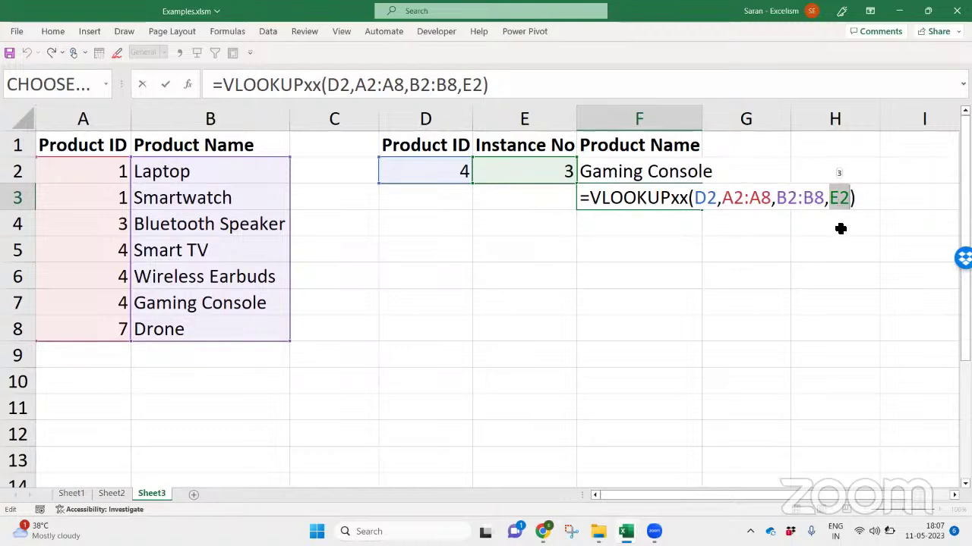
{"action": "key", "text": "Return"}
{"action": "key", "text": "Down"}
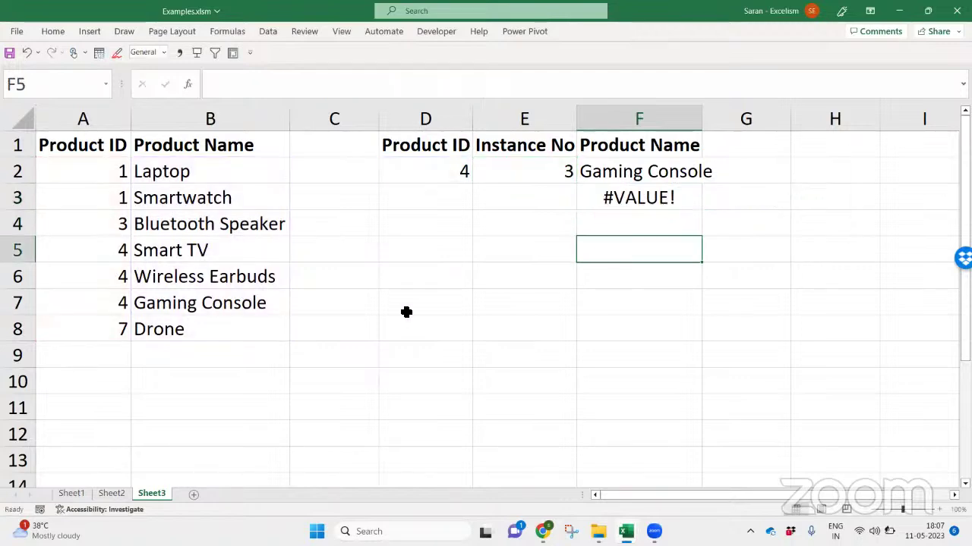
{"action": "key", "text": "Up"}
{"action": "key", "text": "Up"}
Look over the match_index line in the VLOOKUPxx code
{"action": "key", "text": "alt+Tab"}
{"action": "key", "text": "alt+Tab"}
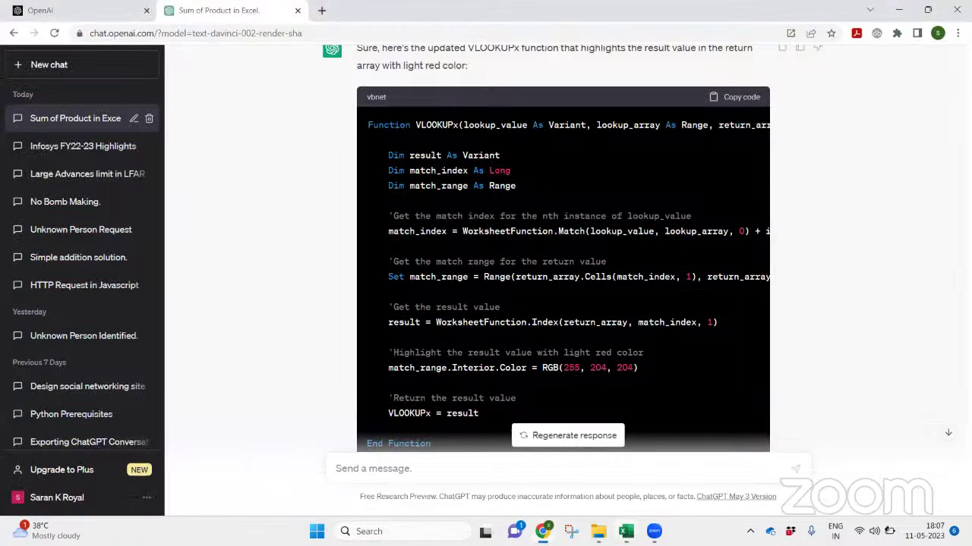
{"action": "key", "text": "alt+Tab"}
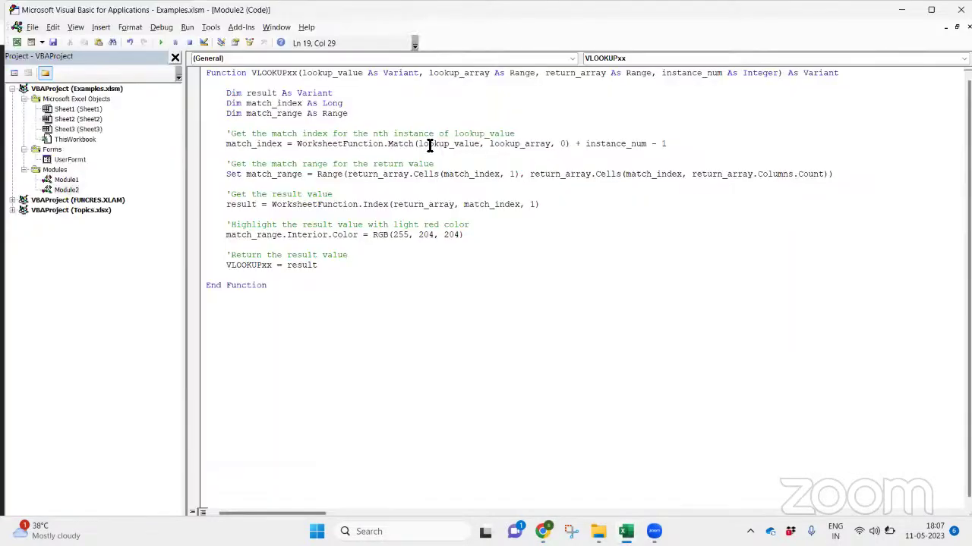
{"action": "left_click_drag", "start_coordinate": [224, 144], "coordinate": [314, 150]}
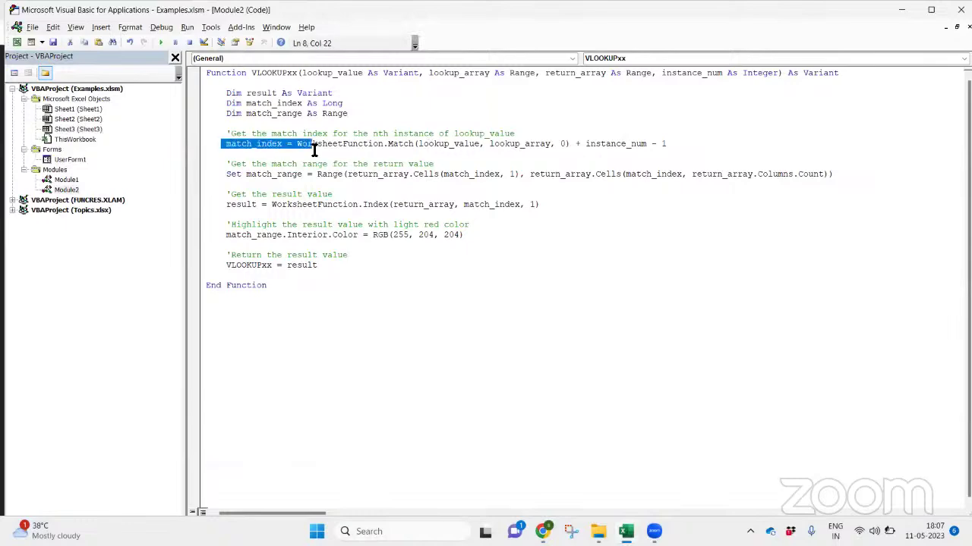
{"action": "left_click", "coordinate": [341, 211]}
Tell ChatGPT 'This is giving me #VALUE' and read its reply
{"action": "key", "text": "alt+Tab"}
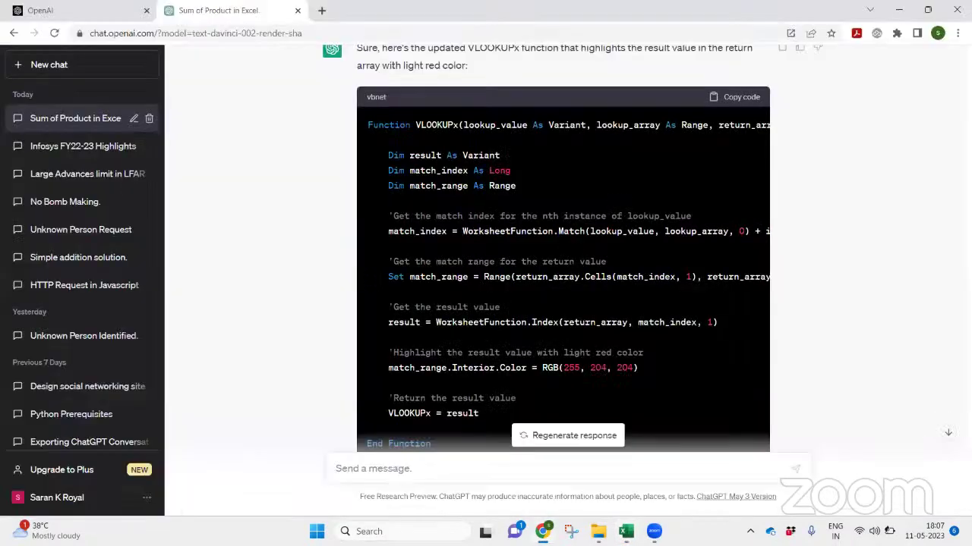
{"action": "type", "text": "This "}
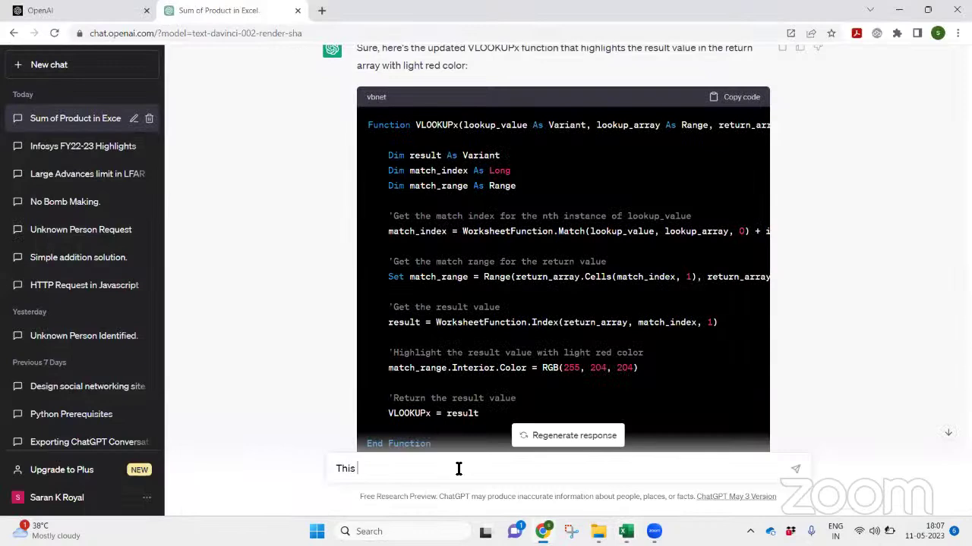
{"action": "type", "text": "is giving me #VALUE!"}
{"action": "key", "text": "Return"}
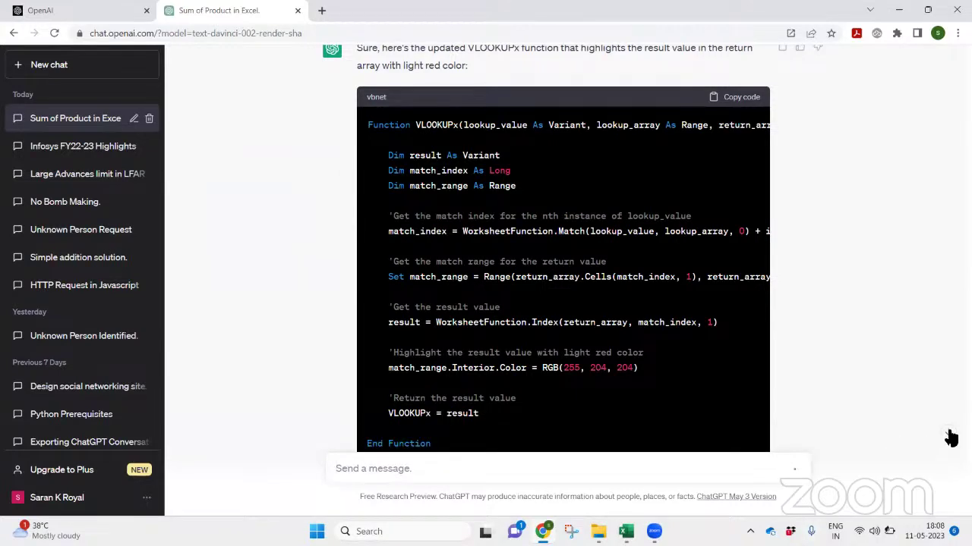
{"action": "left_click", "coordinate": [948, 432]}
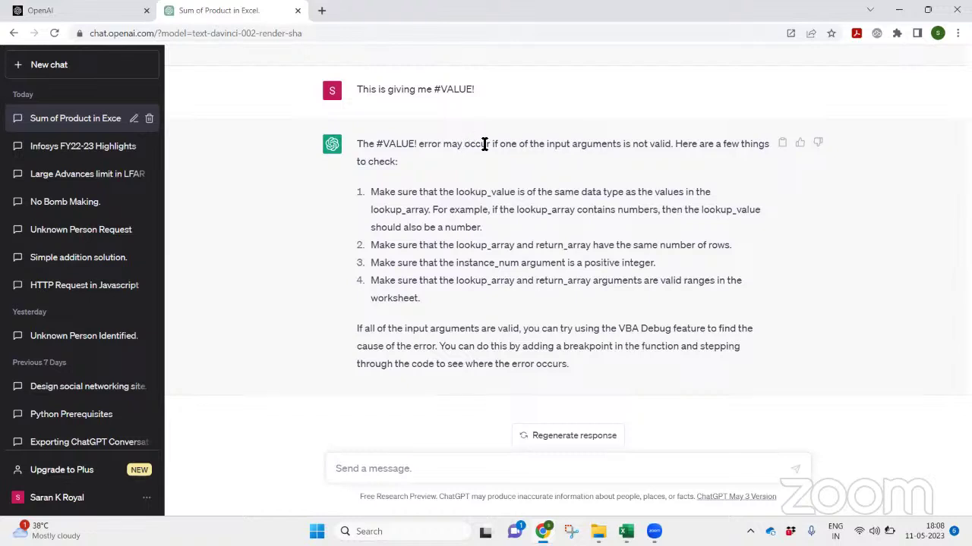
Draft a follow-up saying the input is correct but it still shows #VALUE
{"action": "left_click", "coordinate": [529, 468]}
{"action": "type", "text": "Though the input is cor"}
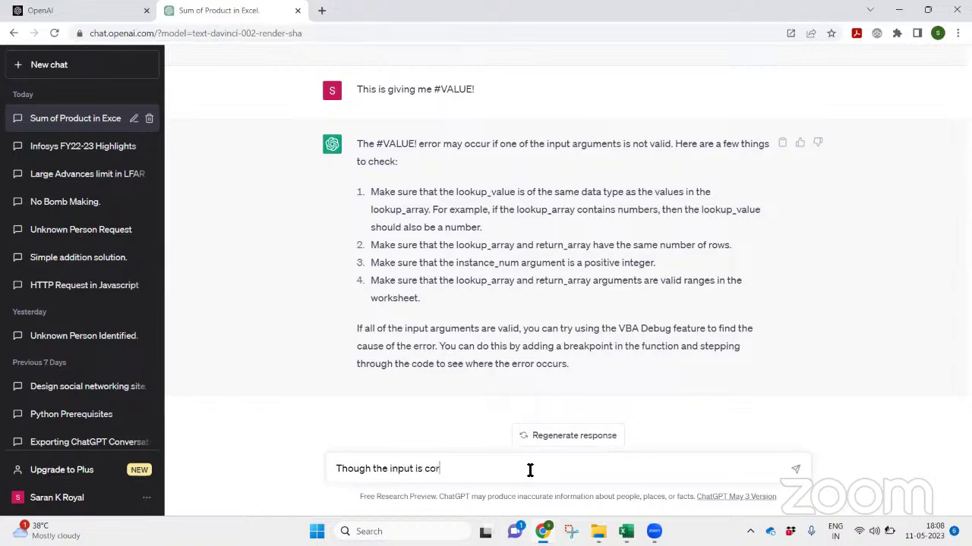
{"action": "type", "text": "rec tbu"}
{"action": "type", "text": "but"}
{"action": "type", "text": " still it is showing "}
{"action": "type", "text": "#VALUE"}
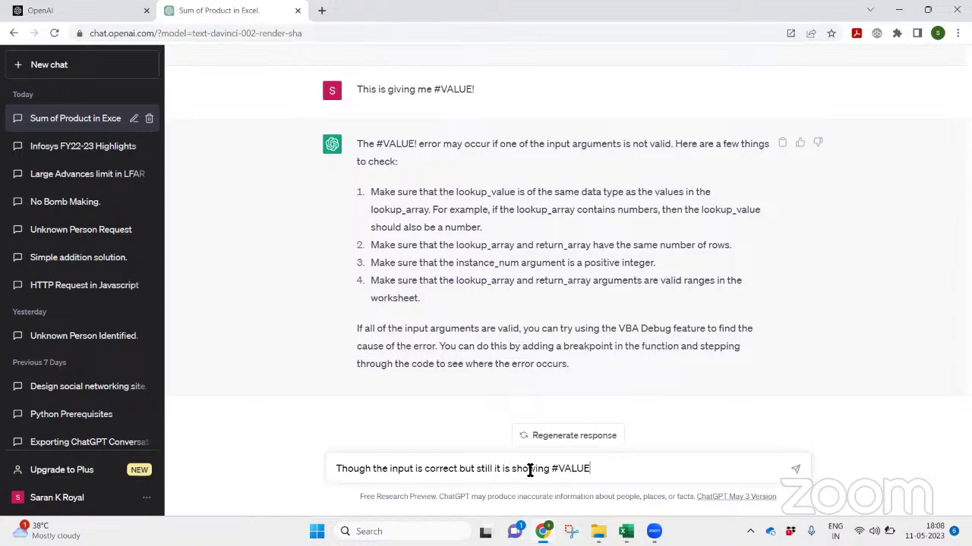
{"action": "key", "text": "alt+Tab"}
{"action": "key", "text": "alt+Tab"}
{"action": "key", "text": "alt+Tab"}
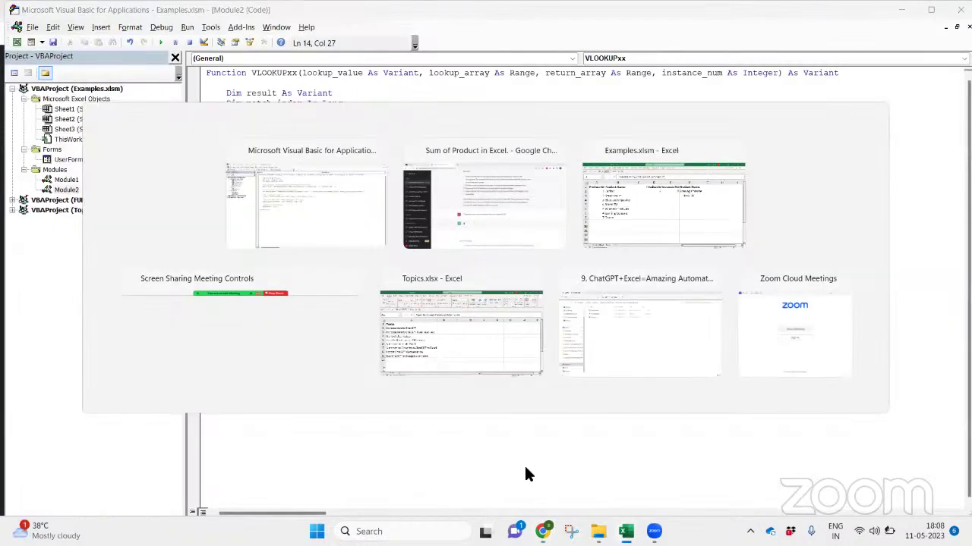
Set D2's Product ID to 1 and E2's instance number to 2
{"action": "key", "text": "Up"}
{"action": "key", "text": "alt+Down"}
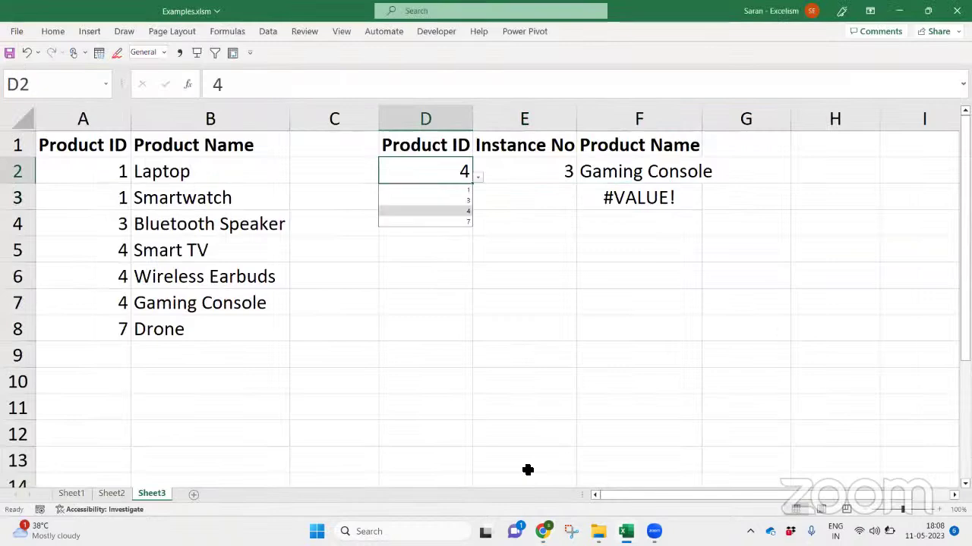
{"action": "key", "text": "Up"}
{"action": "key", "text": "Up"}
{"action": "key", "text": "Up"}
{"action": "key", "text": "Return"}
{"action": "key", "text": "Right"}
{"action": "type", "text": "2"}
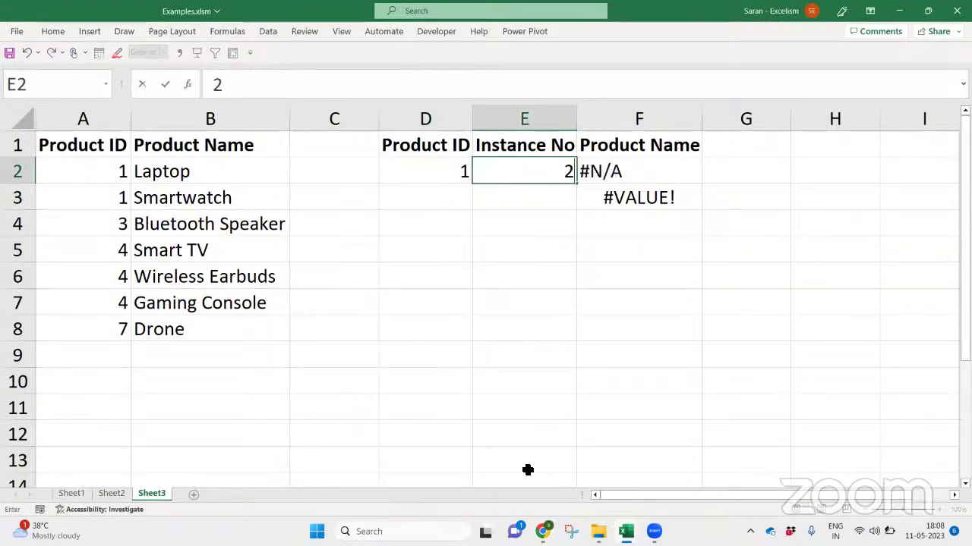
{"action": "key", "text": "Return"}
Change the instance number to 1 and inspect F2's formula
{"action": "key", "text": "Up"}
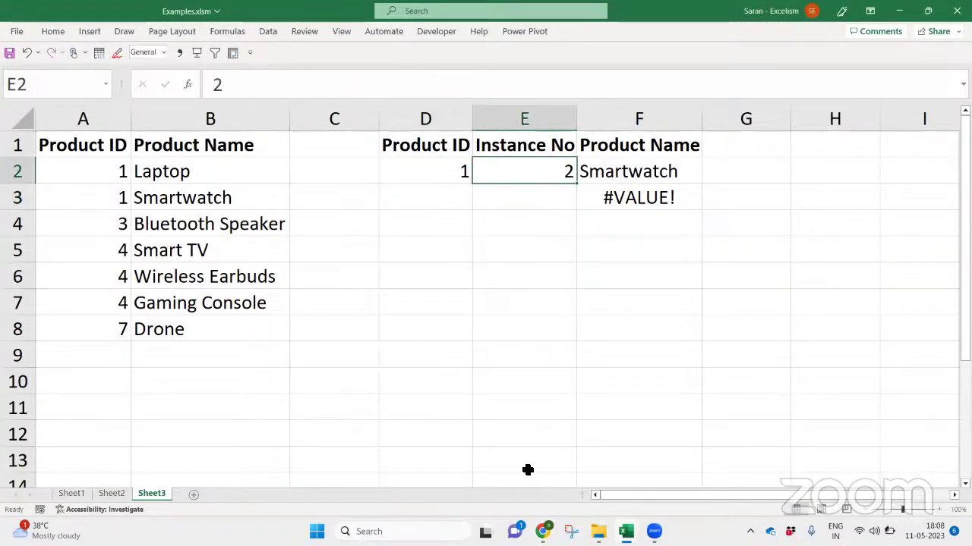
{"action": "type", "text": "1"}
{"action": "key", "text": "Return"}
{"action": "key", "text": "Up"}
{"action": "key", "text": "Right"}
{"action": "key", "text": "F2"}
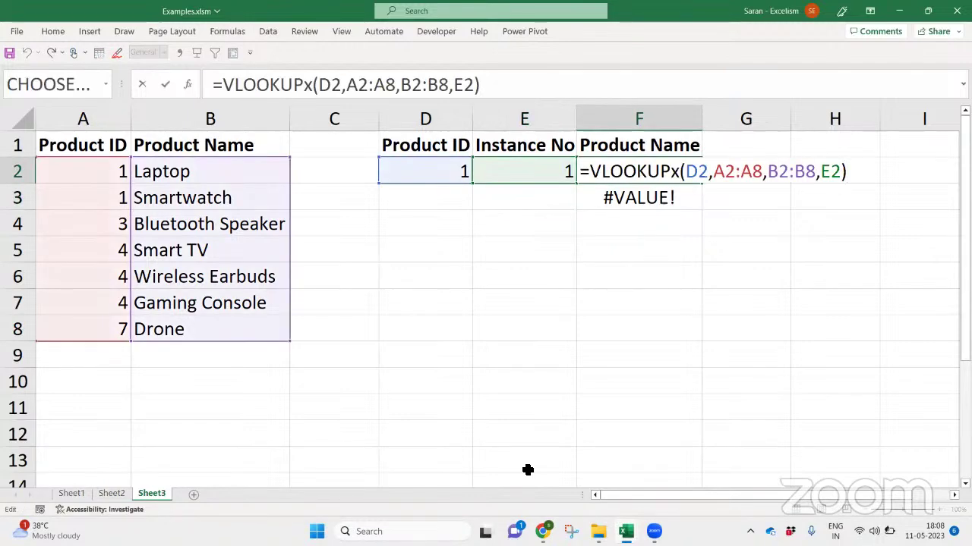
Leave F2 unchanged and check the end of the VLOOKUPxx code in VBA
{"action": "key", "text": "Escape"}
{"action": "key", "text": "Down"}
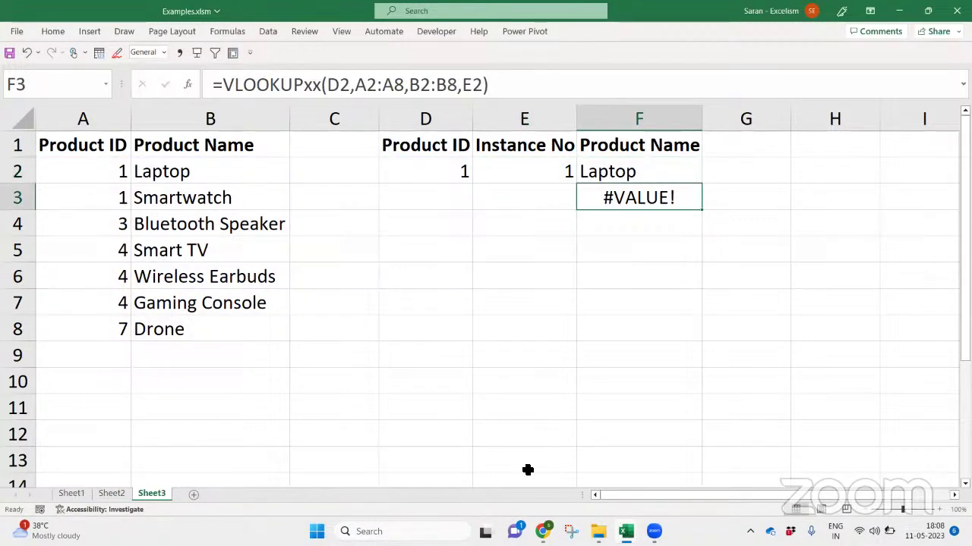
{"action": "key", "text": "alt+Tab"}
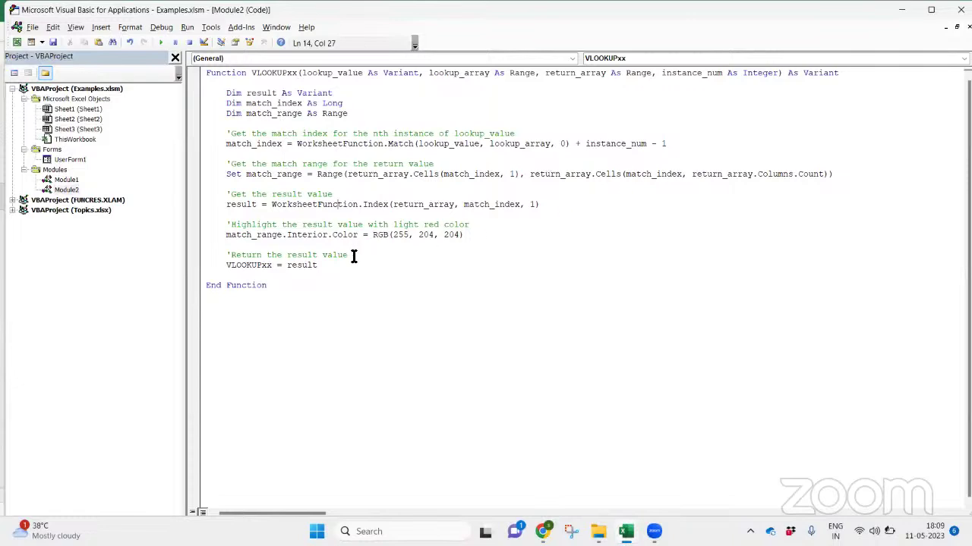
{"action": "left_click", "coordinate": [356, 288]}
{"action": "key", "text": "alt+F11"}
Re-enter F3's VLOOKUPxx formula, still #VALUE!, and return to ChatGPT
{"action": "key", "text": "F2"}
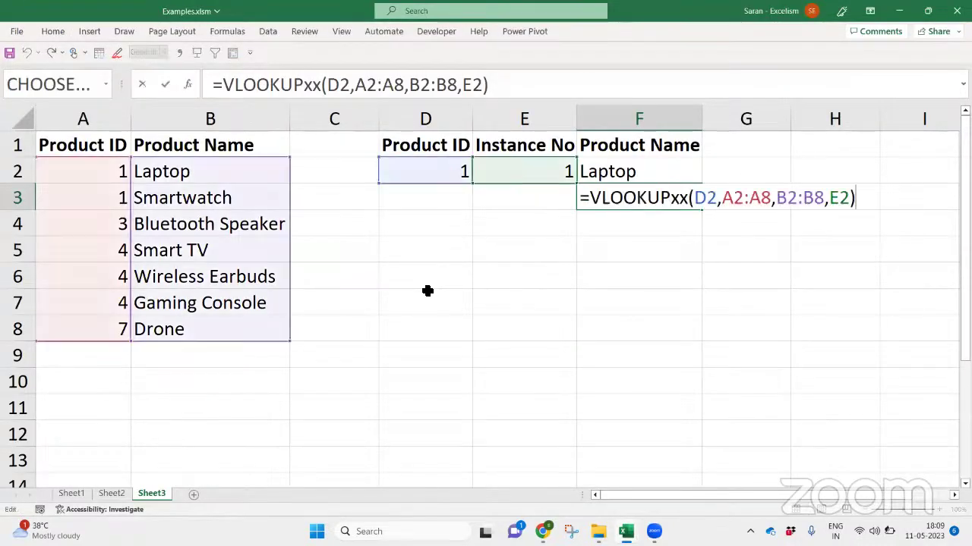
{"action": "key", "text": "Return"}
{"action": "key", "text": "alt+Tab"}
{"action": "key", "text": "Tab"}
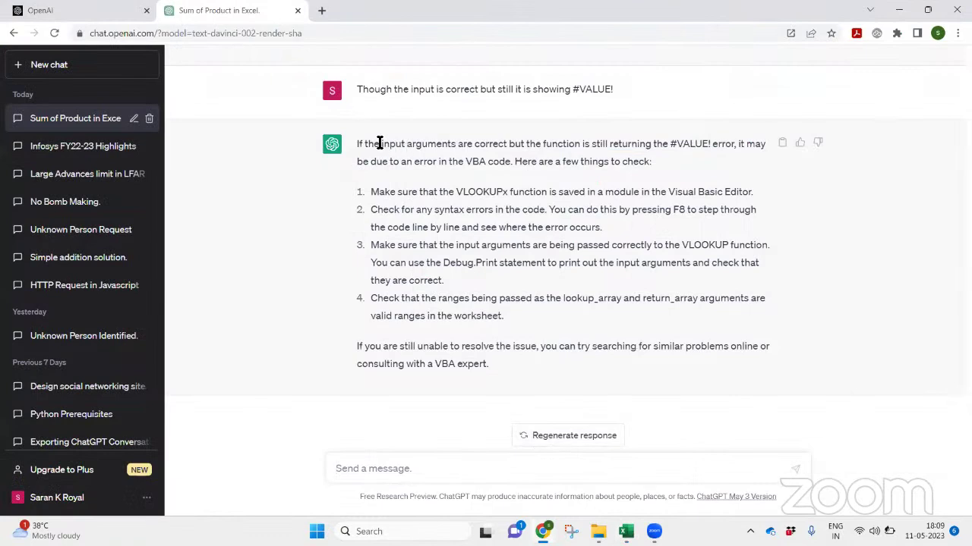
Ask ChatGPT to correct and share the code, then review the returned light-red VLOOKUPx
{"action": "left_click_drag", "start_coordinate": [379, 144], "coordinate": [737, 147]}
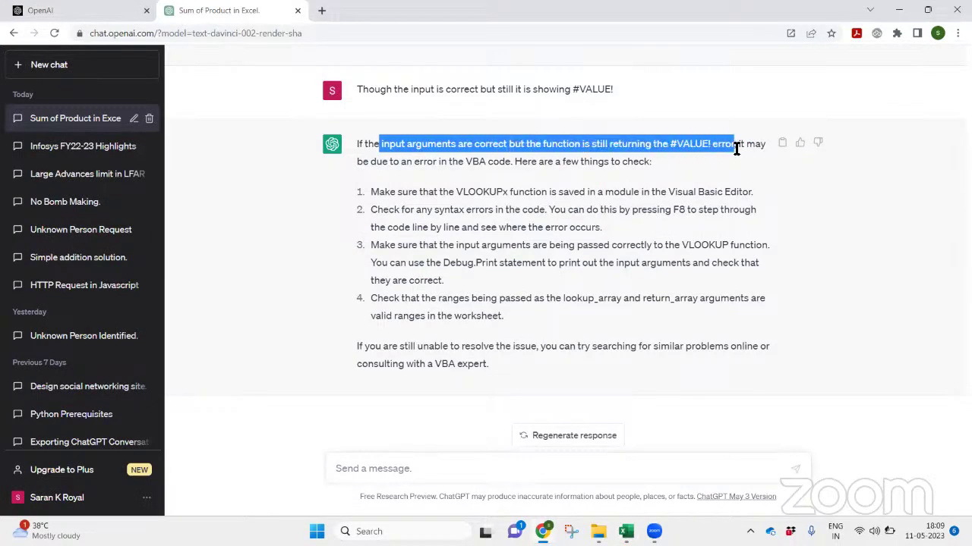
{"action": "left_click", "coordinate": [408, 161]}
{"action": "left_click", "coordinate": [457, 476]}
{"action": "type", "text": "C"}
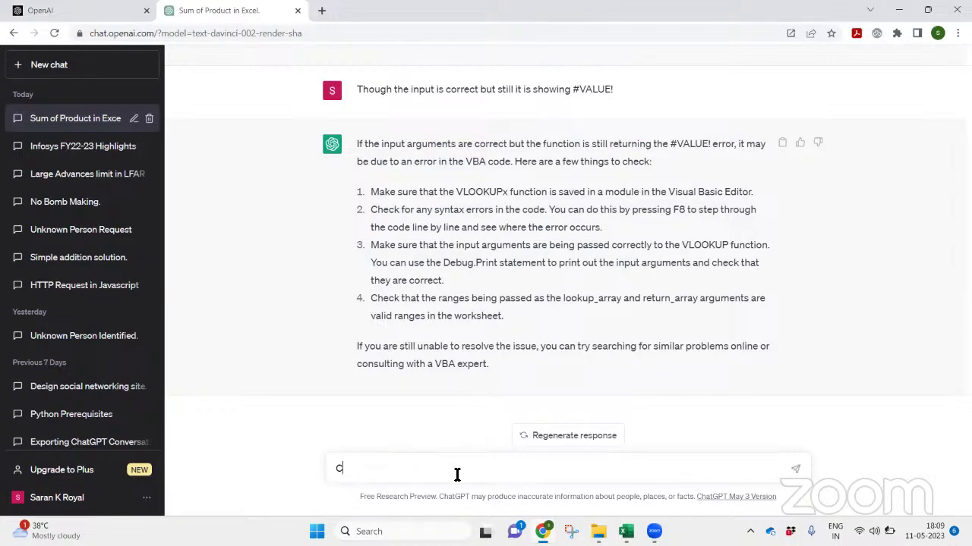
{"action": "type", "text": "ould you please correct and send"}
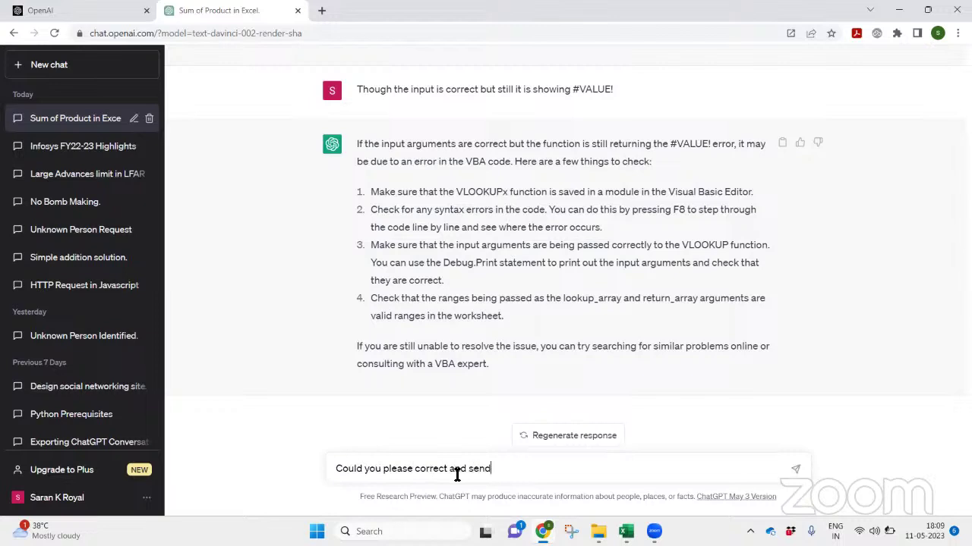
{"action": "type", "text": "hare"}
{"action": "key", "text": "Return"}
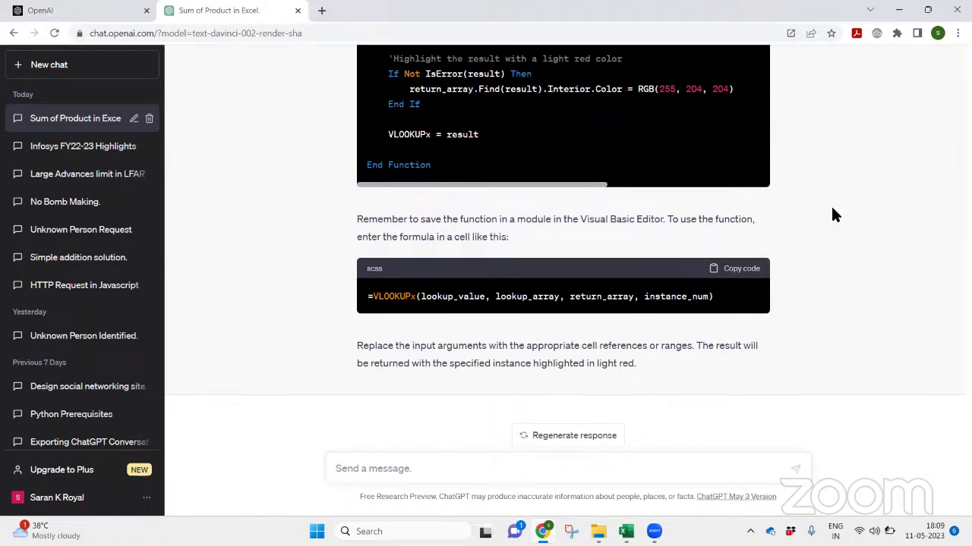
{"action": "scroll", "coordinate": [830, 215], "scroll_direction": "up", "scroll_amount": 1}
{"action": "scroll", "coordinate": [832, 215], "scroll_direction": "up", "scroll_amount": 3}
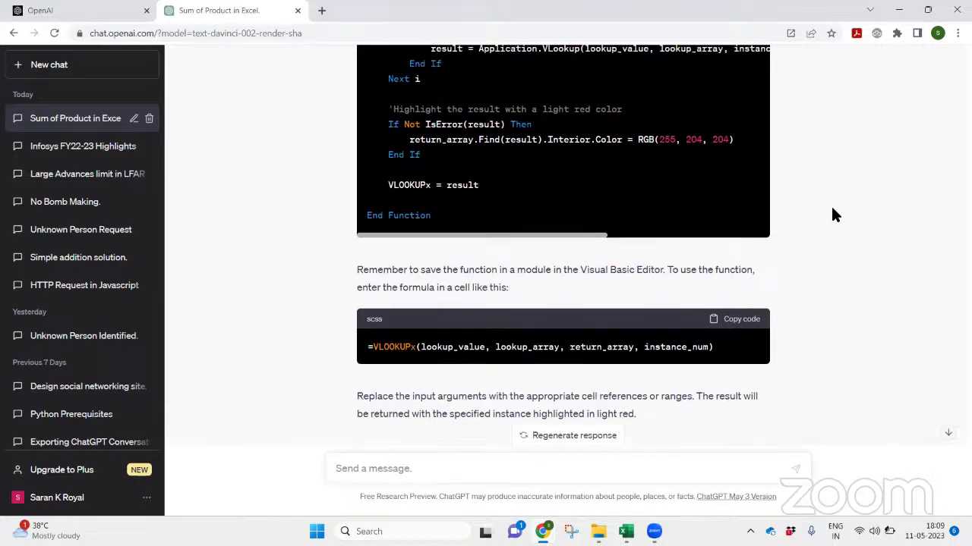
{"action": "scroll", "coordinate": [832, 215], "scroll_direction": "up", "scroll_amount": 2}
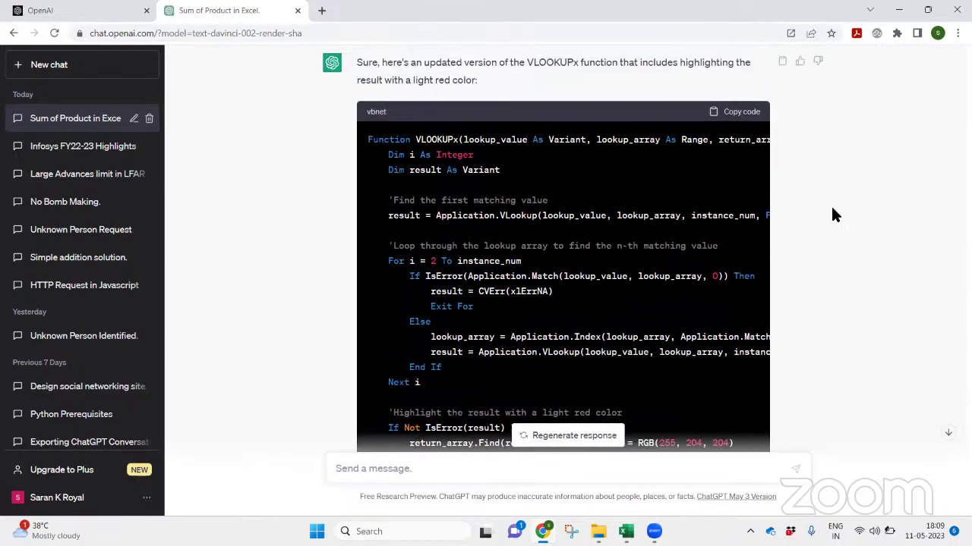
Paste ChatGPT's updated VLOOKUPx code into Module2
{"action": "left_click", "coordinate": [736, 111]}
{"action": "key", "text": "alt+Tab"}
{"action": "key", "text": "alt+Tab"}
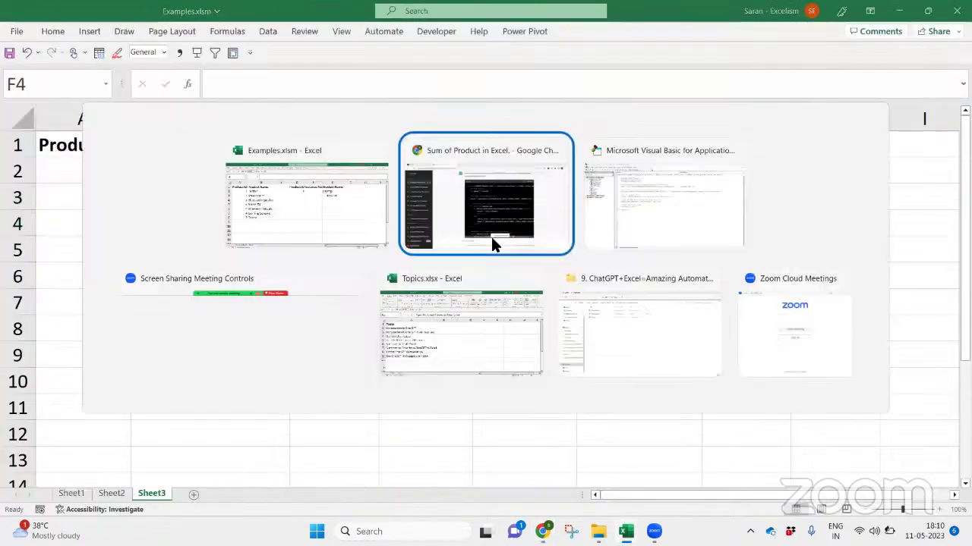
{"action": "key", "text": "Tab"}
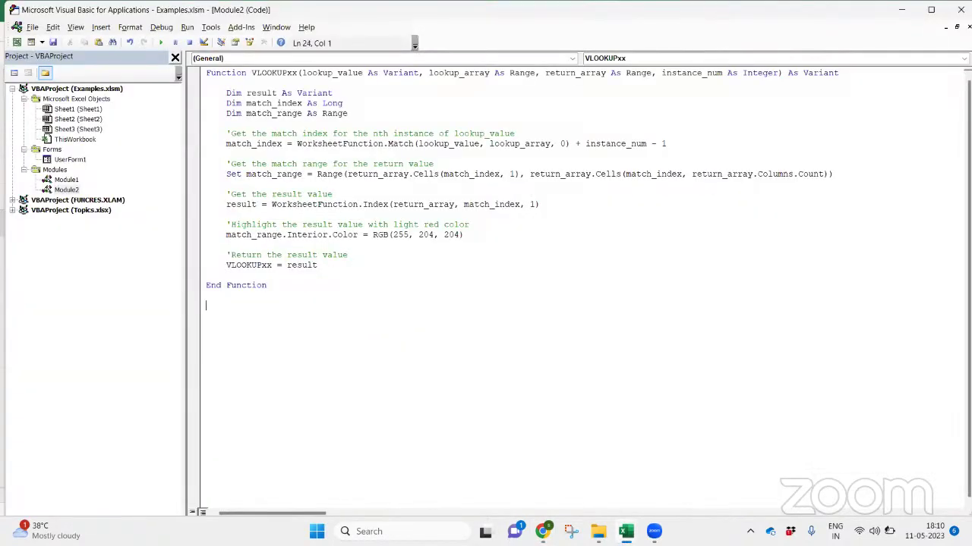
{"action": "key", "text": "ctrl+v"}
{"action": "left_click", "coordinate": [292, 238]}
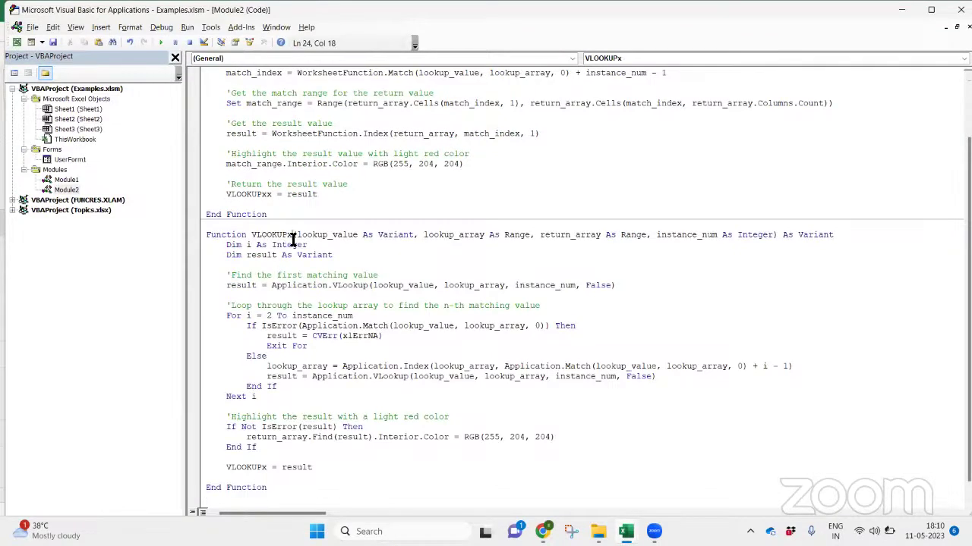
In Module1, rename every VLOOKUPx occurrence to VLOOKUPy
{"action": "double_click", "coordinate": [67, 180]}
{"action": "key", "text": "ctrl+a"}
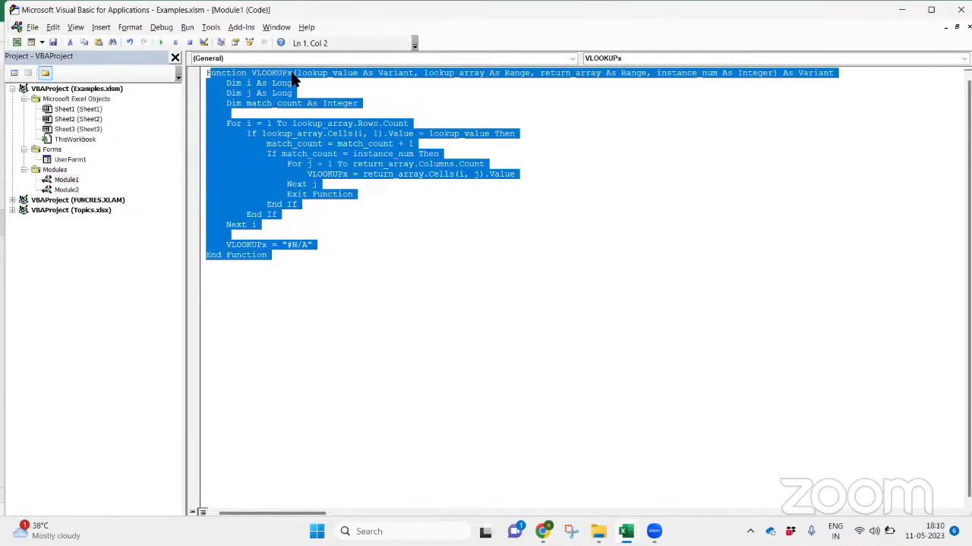
{"action": "left_click", "coordinate": [410, 228]}
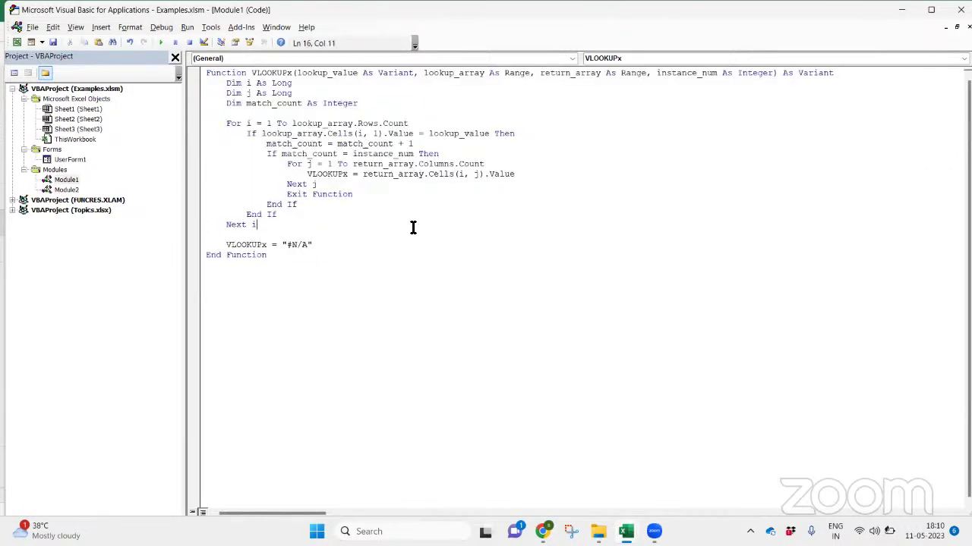
{"action": "left_click", "coordinate": [293, 75]}
{"action": "key", "text": "BackSpace"}
{"action": "type", "text": "y"}
{"action": "left_click", "coordinate": [269, 247]}
{"action": "key", "text": "BackSpace"}
{"action": "type", "text": "y"}
{"action": "key", "text": "BackSpace"}
{"action": "type", "text": "y"}
Go back to Module2's code, then return to the Excel workbook
{"action": "double_click", "coordinate": [67, 189]}
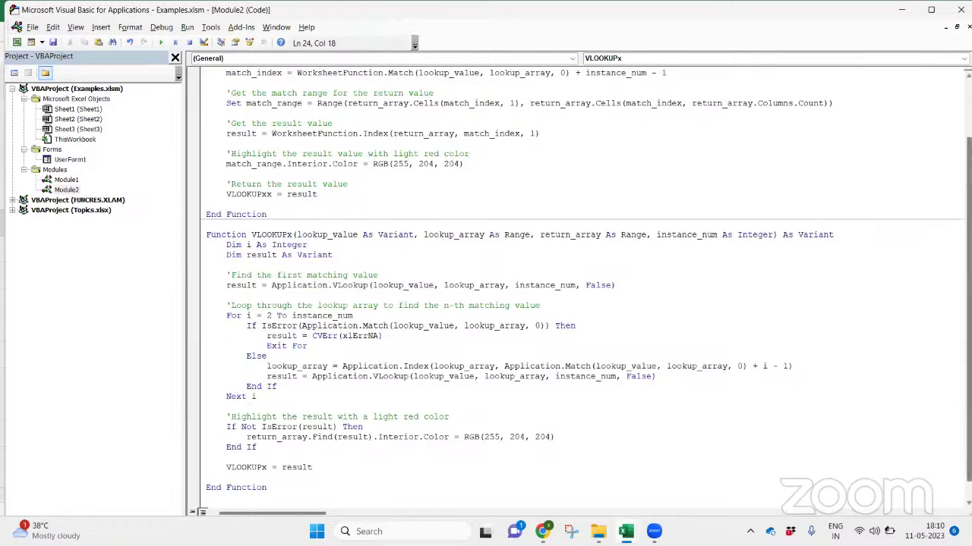
{"action": "scroll", "coordinate": [584, 228], "scroll_direction": "up", "scroll_amount": 3}
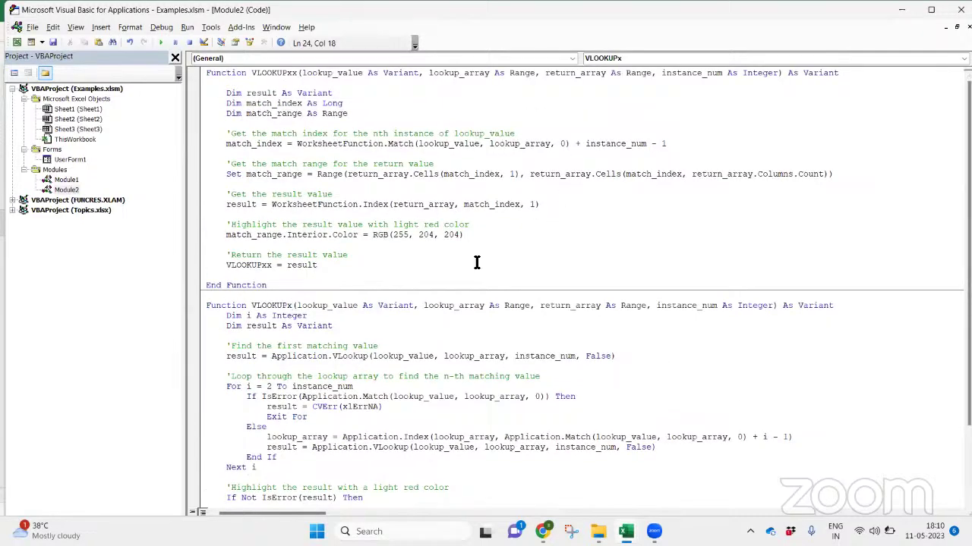
{"action": "key", "text": "alt+Tab"}
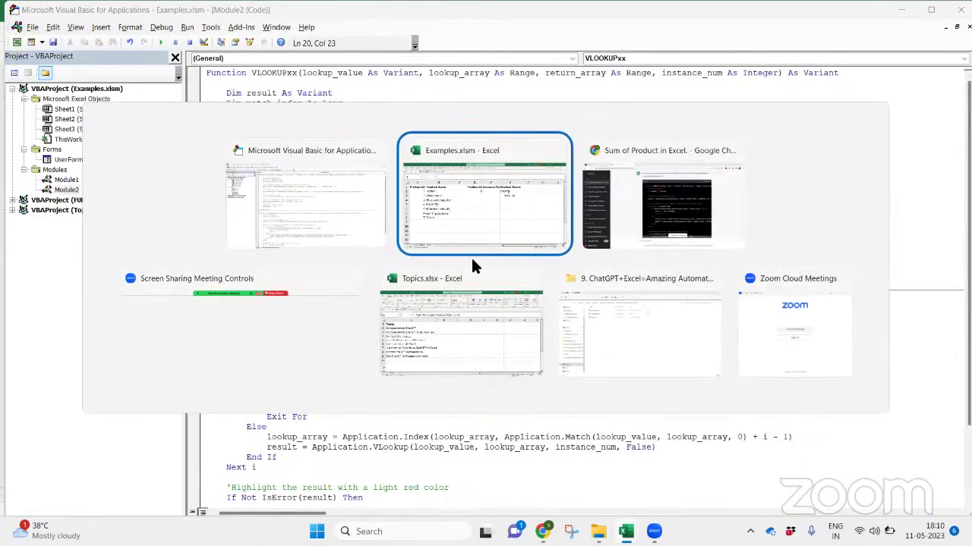
Re-enter F2's formula so it recalculates
{"action": "double_click", "coordinate": [610, 177]}
{"action": "key", "text": "Return"}
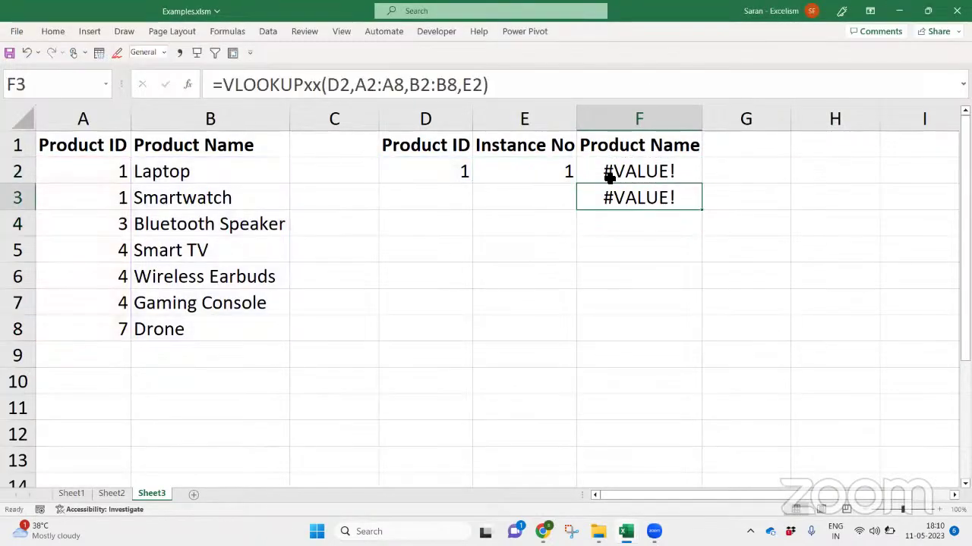
{"action": "double_click", "coordinate": [619, 171]}
{"action": "key", "text": "Return"}
Enter =VLOOKUPy(D2,A2:A8,B2:B8,E2) in F4
{"action": "key", "text": "Down"}
{"action": "type", "text": "="}
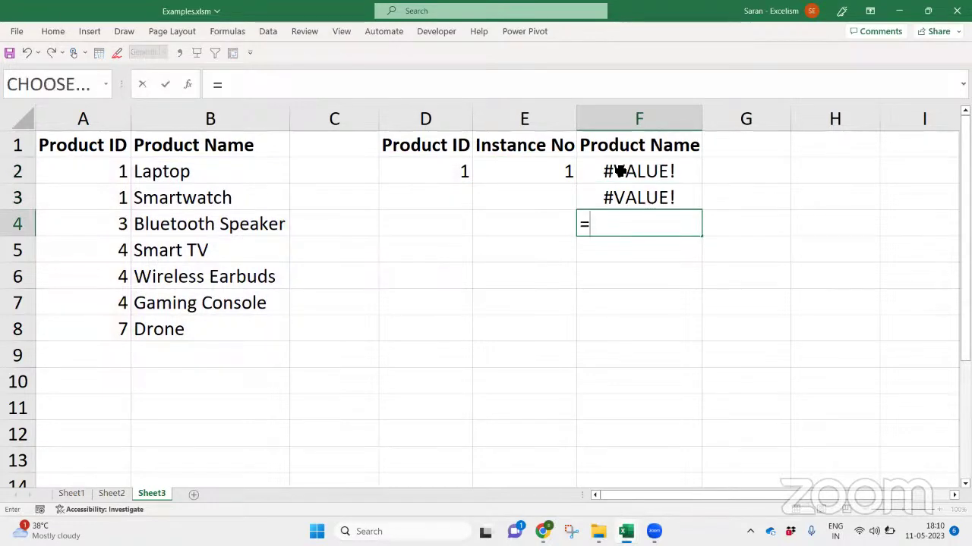
{"action": "type", "text": "vloo"}
{"action": "key", "text": "Down"}
{"action": "key", "text": "Down"}
{"action": "key", "text": "Down"}
{"action": "key", "text": "Tab"}
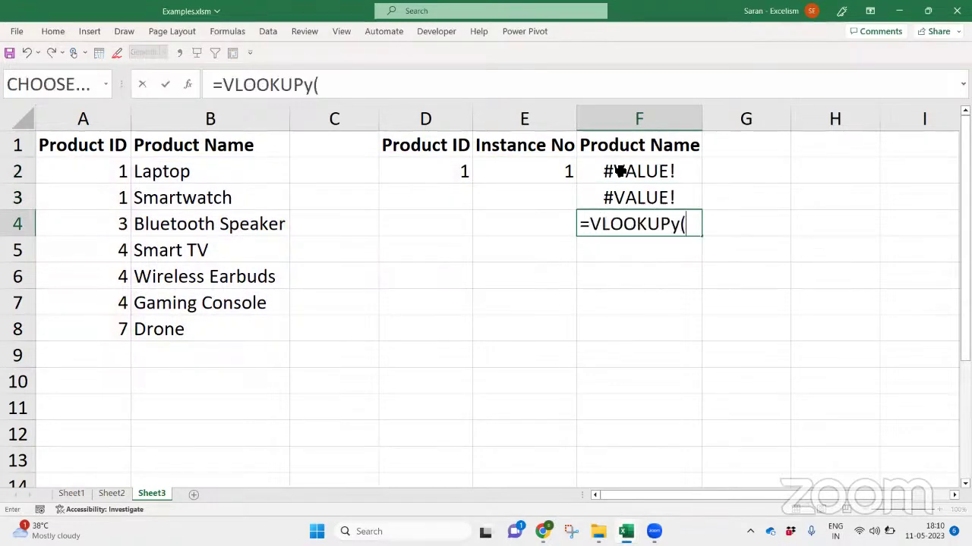
{"action": "key", "text": "Left"}
{"action": "key", "text": "Left"}
{"action": "key", "text": "Up"}
{"action": "key", "text": "Up"}
{"action": "type", "text": ","}
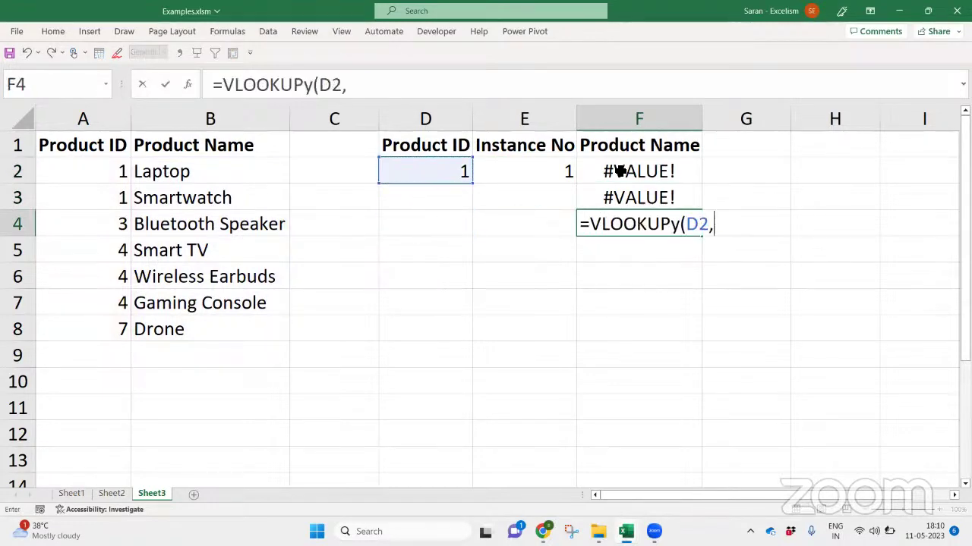
{"action": "key", "text": "Left"}
{"action": "key", "text": "Left"}
{"action": "key", "text": "Left"}
{"action": "key", "text": "Left"}
{"action": "key", "text": "Left"}
{"action": "key", "text": "Up"}
{"action": "key", "text": "Up"}
{"action": "key", "text": "shift+Down"}
{"action": "key", "text": "shift+Down"}
{"action": "key", "text": "shift+Down"}
{"action": "key", "text": "shift+Down"}
{"action": "key", "text": "shift+Down"}
{"action": "key", "text": "shift+Down"}
{"action": "type", "text": ","}
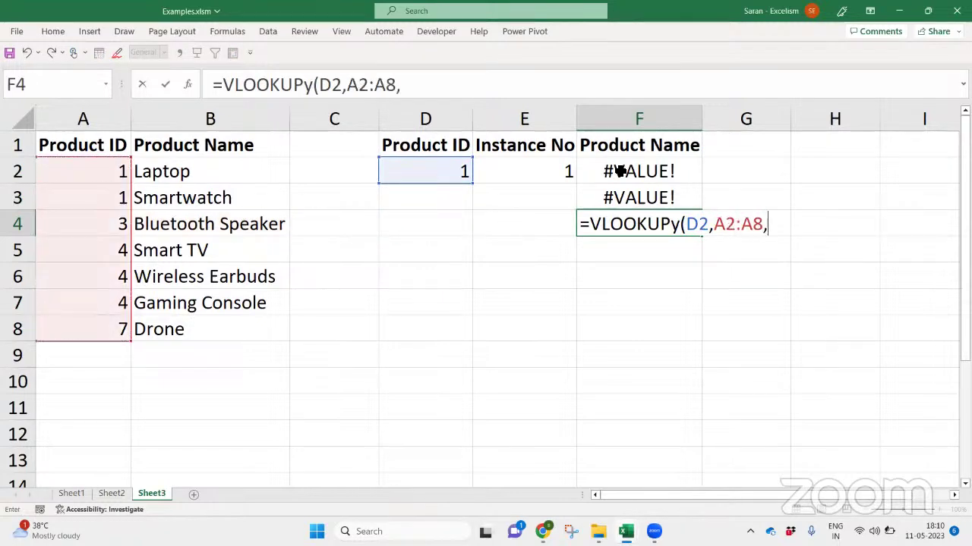
{"action": "key", "text": "Left"}
{"action": "key", "text": "Left"}
{"action": "key", "text": "Left"}
{"action": "key", "text": "Left"}
{"action": "key", "text": "Up"}
{"action": "key", "text": "Up"}
{"action": "key", "text": "shift+Down"}
{"action": "key", "text": "shift+Down"}
{"action": "key", "text": "shift+Down"}
{"action": "key", "text": "shift+Down"}
{"action": "key", "text": "shift+Down"}
{"action": "key", "text": "shift+Down"}
{"action": "type", "text": ","}
{"action": "key", "text": "Left"}
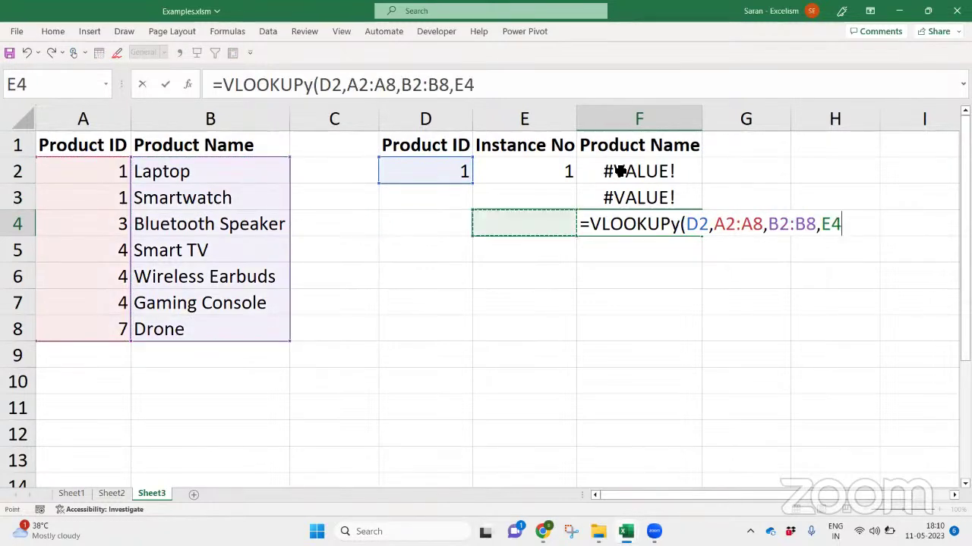
{"action": "key", "text": "Up"}
{"action": "key", "text": "Up"}
{"action": "key", "text": "Return"}
Set the instance number in E2 to 2
{"action": "key", "text": "Up"}
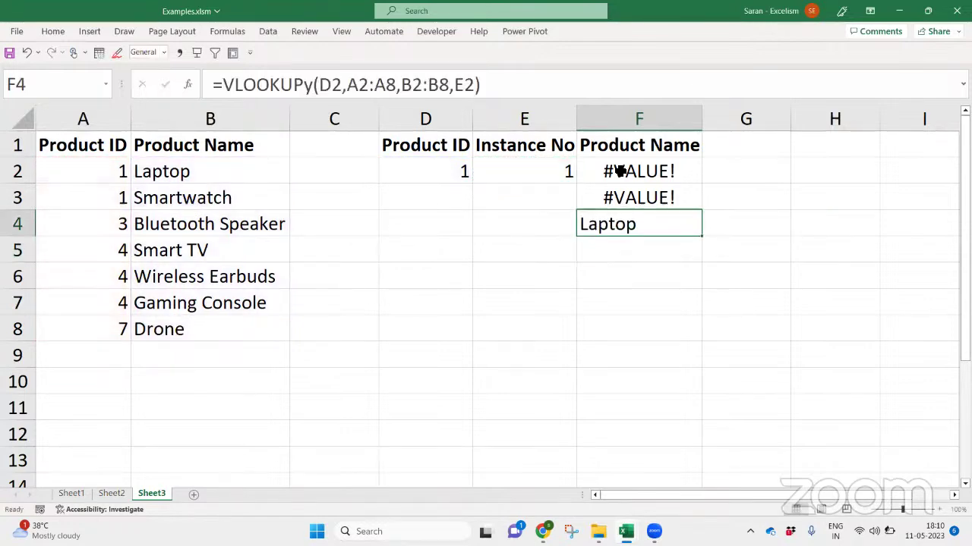
{"action": "key", "text": "Left"}
{"action": "key", "text": "Up"}
{"action": "key", "text": "Up"}
{"action": "type", "text": "2"}
{"action": "key", "text": "Return"}
{"action": "key", "text": "Up"}
{"action": "key", "text": "Left"}
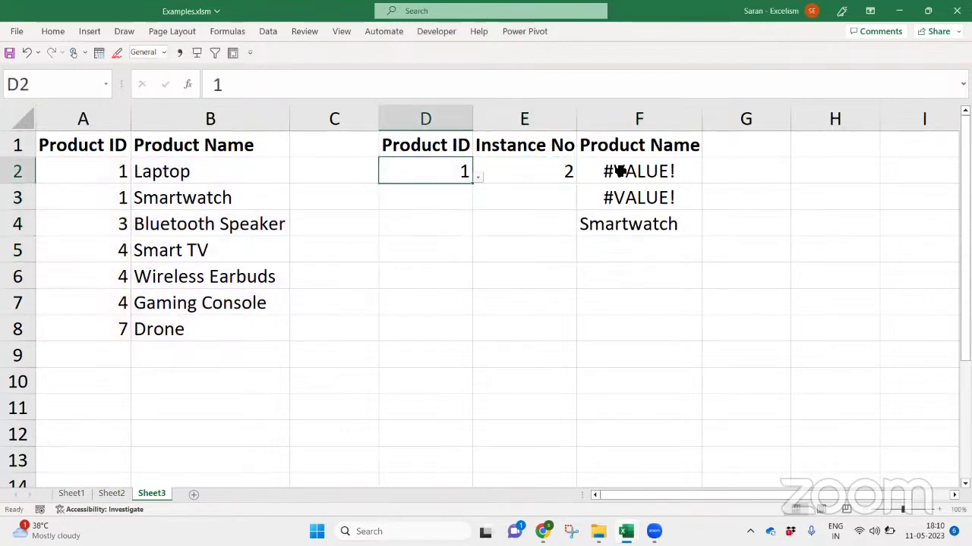
Pick product ID 4 in D2 and test instances 1, 2 and 3 against F4
{"action": "key", "text": "alt+Down"}
{"action": "key", "text": "Down"}
{"action": "key", "text": "Down"}
{"action": "key", "text": "Return"}
{"action": "key", "text": "Right"}
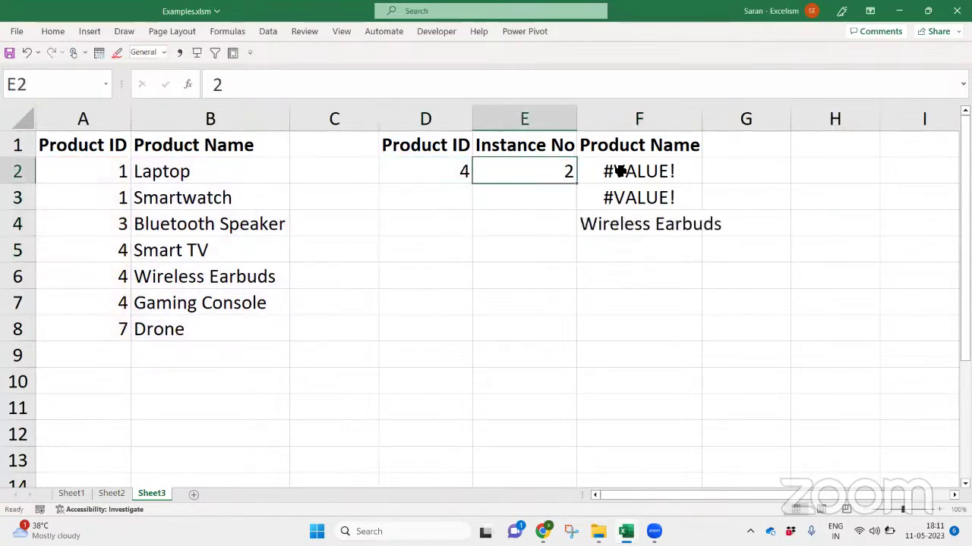
{"action": "type", "text": "1"}
{"action": "key", "text": "Return"}
{"action": "key", "text": "Up"}
{"action": "type", "text": "2"}
{"action": "key", "text": "Return"}
{"action": "key", "text": "Up"}
{"action": "type", "text": "3"}
{"action": "key", "text": "Return"}
{"action": "key", "text": "Up"}
{"action": "key", "text": "Right"}
{"action": "key", "text": "alt+Tab"}
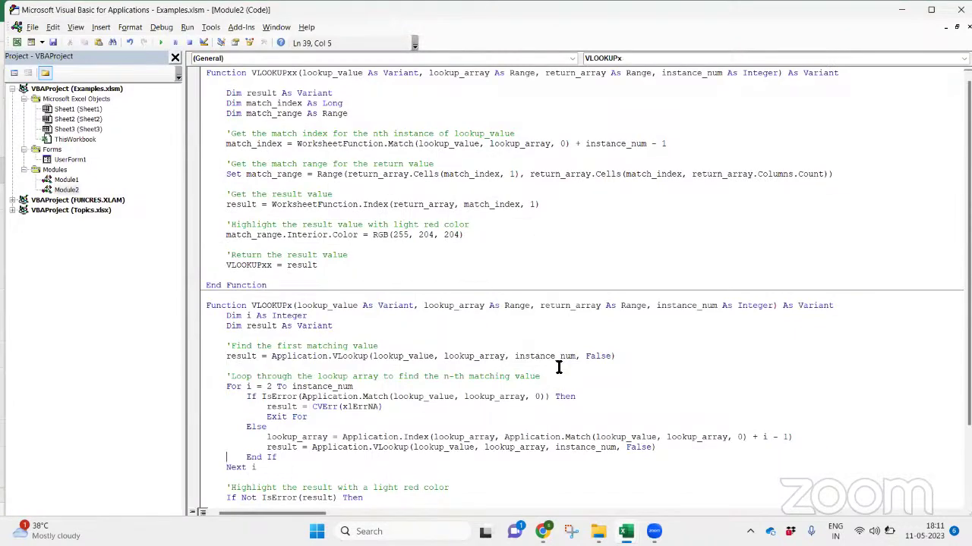
Inspect VLOOKUPx's result variable and return line in Module2, then close the VBA editor
{"action": "key", "text": "Down"}
{"action": "key", "text": "Down"}
{"action": "key", "text": "Down"}
{"action": "key", "text": "Down"}
{"action": "key", "text": "Down"}
{"action": "key", "text": "Down"}
{"action": "key", "text": "Down"}
{"action": "key", "text": "Down"}
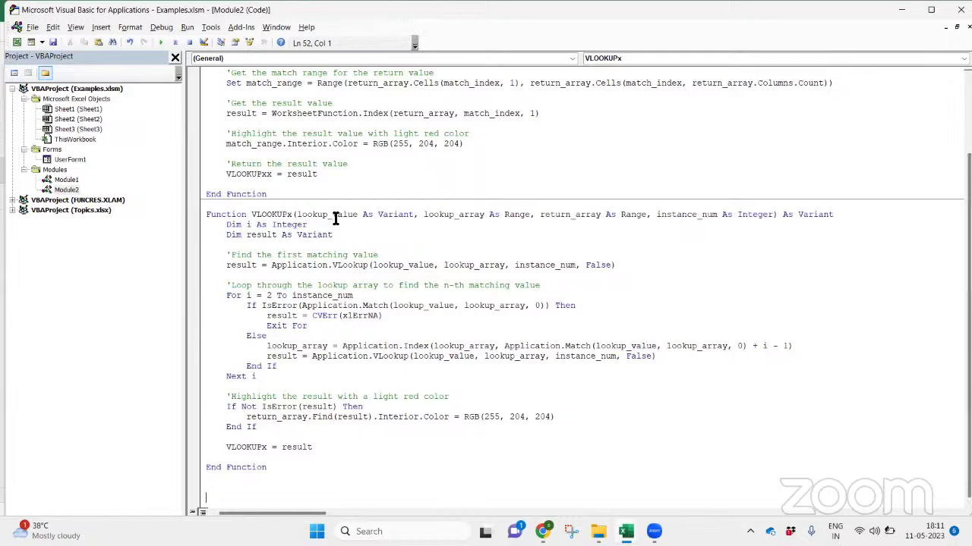
{"action": "double_click", "coordinate": [247, 265]}
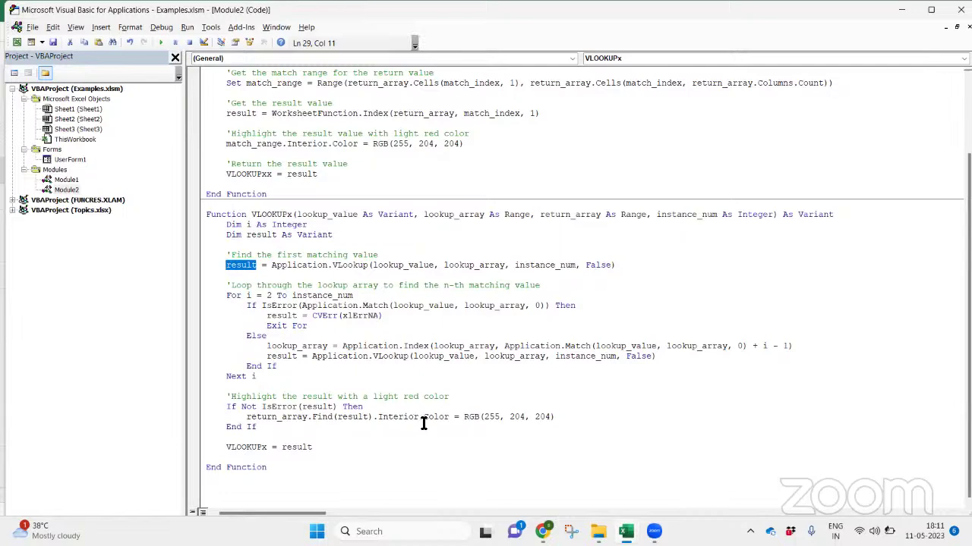
{"action": "double_click", "coordinate": [244, 448]}
{"action": "double_click", "coordinate": [297, 448]}
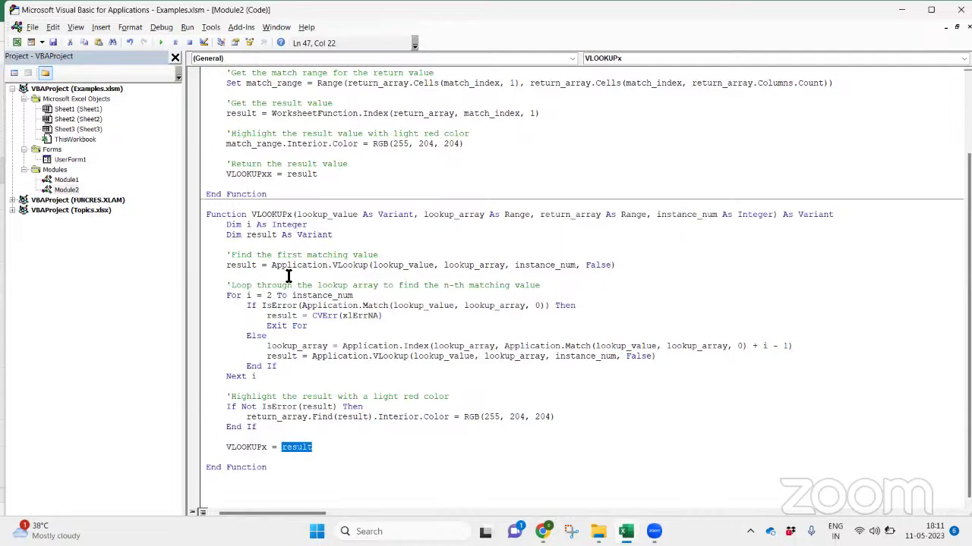
{"action": "left_click", "coordinate": [708, 309]}
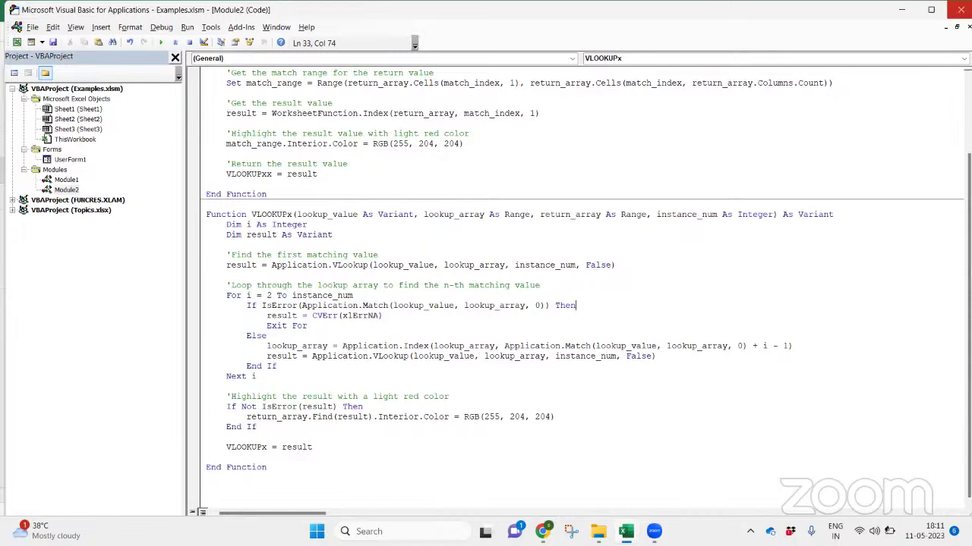
{"action": "left_click", "coordinate": [960, 9]}
Add Sheet4 with a bold 'Date' heading in A1
{"action": "left_click", "coordinate": [369, 301]}
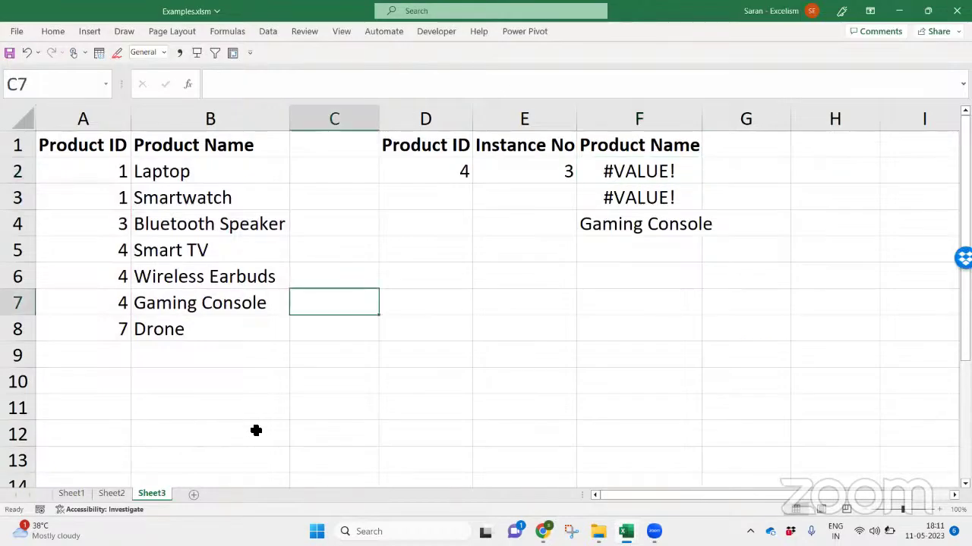
{"action": "left_click", "coordinate": [196, 492]}
{"action": "type", "text": "Date"}
{"action": "key", "text": "Return"}
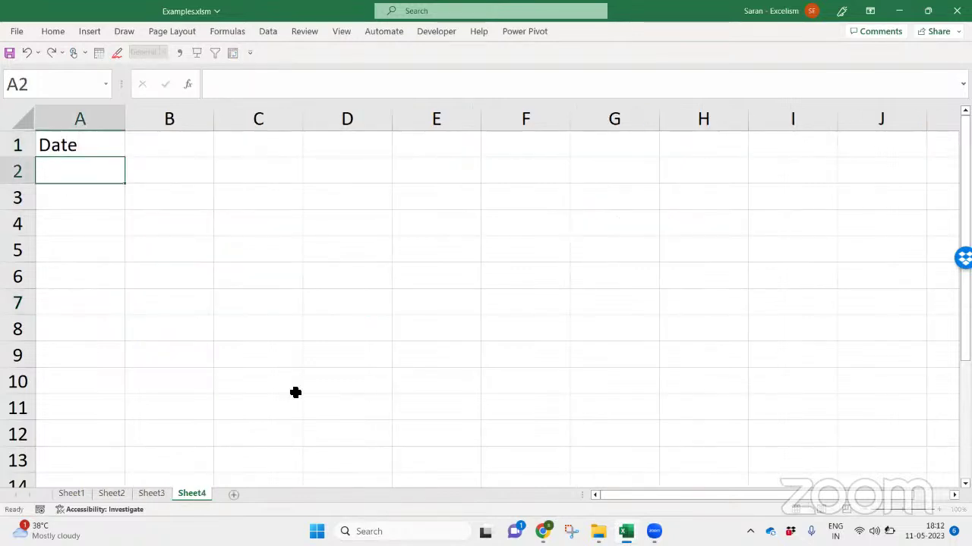
{"action": "key", "text": "Up"}
{"action": "key", "text": "ctrl+b"}
Fill A2:A10 with =RANDBETWEEN(DATE(2010,1,1),DATE(2023,12,31)) and copy the range
{"action": "key", "text": "Down"}
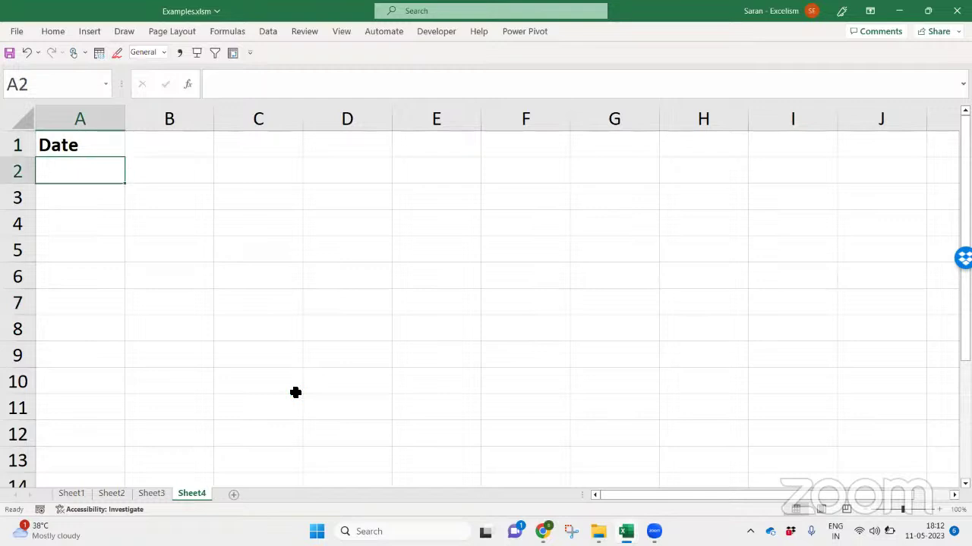
{"action": "key", "text": "shift+Down"}
{"action": "key", "text": "shift+Down"}
{"action": "key", "text": "shift+Down"}
{"action": "key", "text": "shift+Down"}
{"action": "key", "text": "shift+Down"}
{"action": "key", "text": "shift+Down"}
{"action": "key", "text": "shift+Down"}
{"action": "key", "text": "shift+Down"}
{"action": "key", "text": "shift+Down"}
{"action": "key", "text": "shift+Up"}
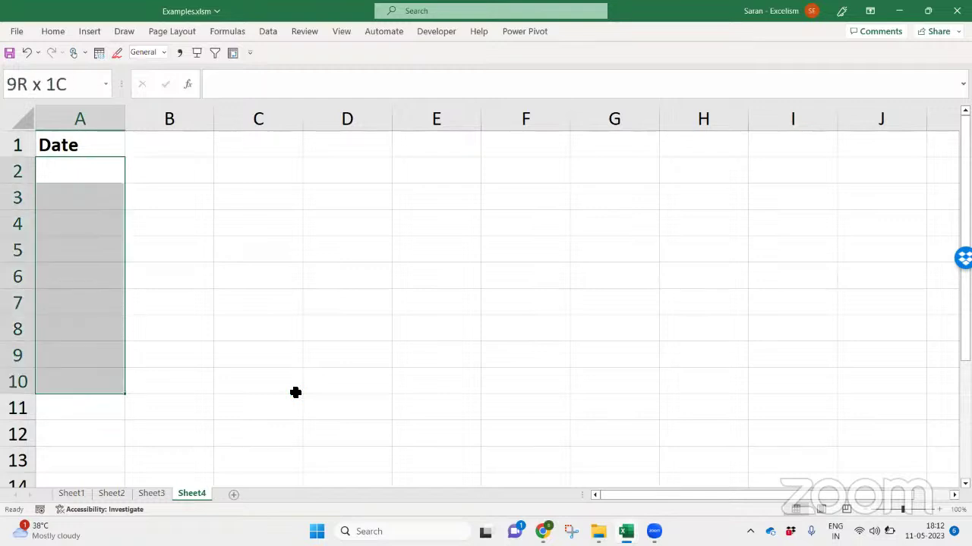
{"action": "type", "text": "=randb"}
{"action": "key", "text": "Tab"}
{"action": "type", "text": "date"}
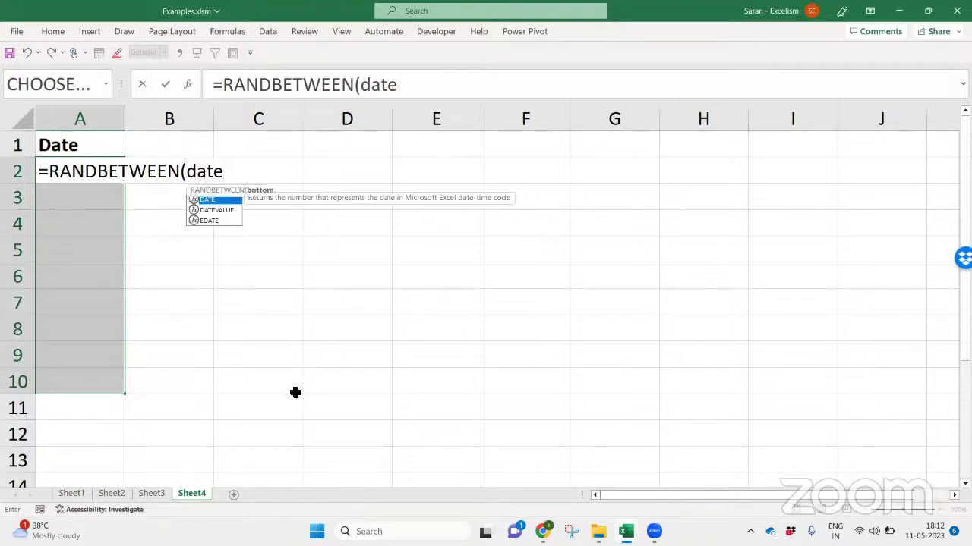
{"action": "key", "text": "Tab"}
{"action": "type", "text": "2010,"}
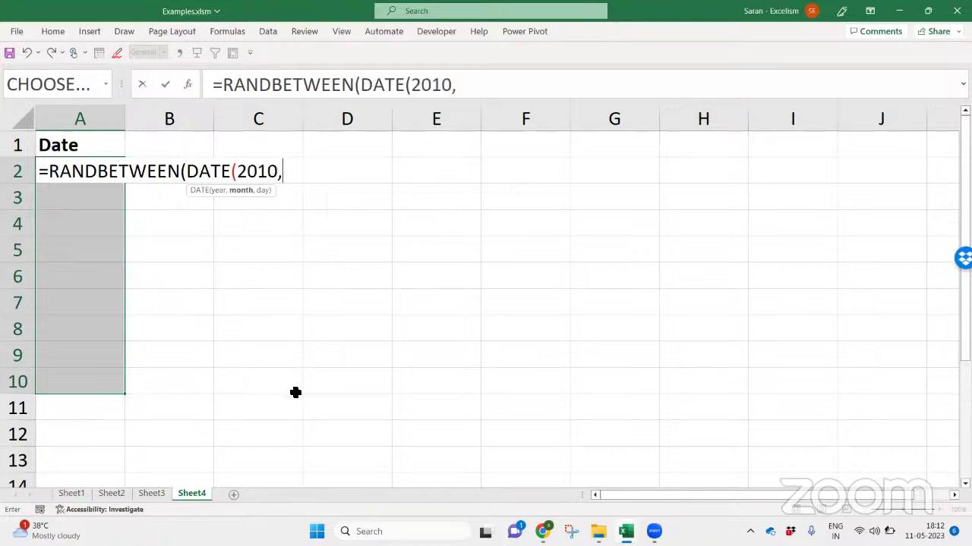
{"action": "type", "text": "1,1,"}
{"action": "key", "text": "BackSpace"}
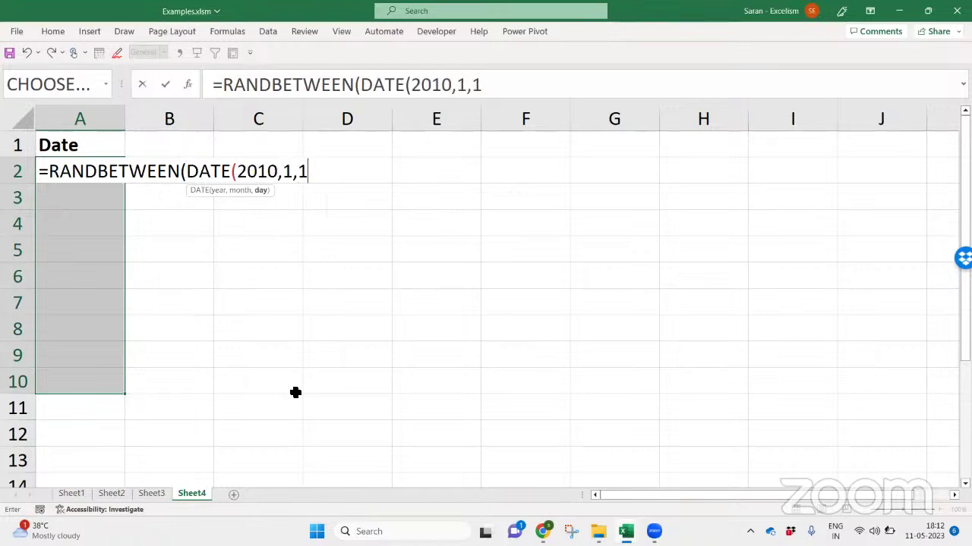
{"action": "type", "text": ")<Date"}
{"action": "key", "text": "BackSpace"}
{"action": "key", "text": "BackSpace"}
{"action": "key", "text": "BackSpace"}
{"action": "key", "text": "BackSpace"}
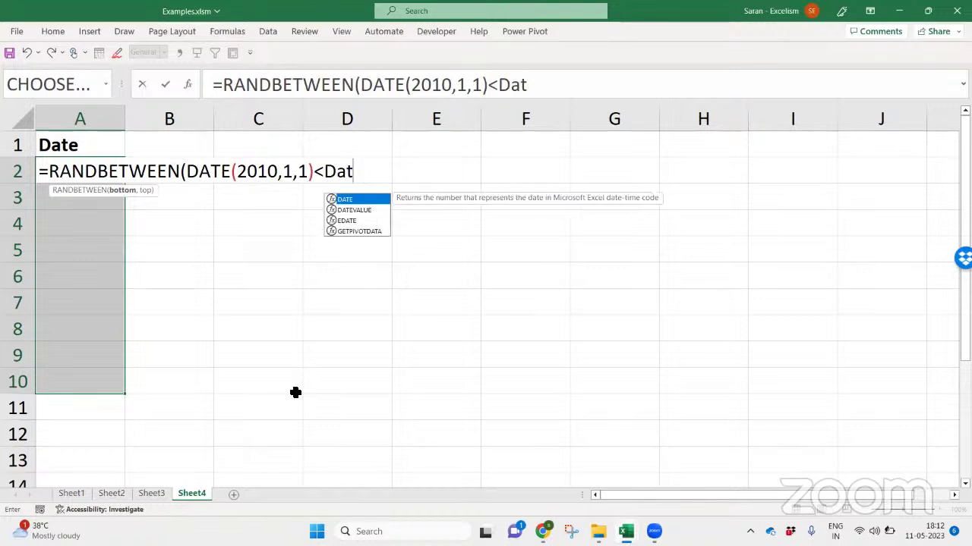
{"action": "key", "text": "BackSpace"}
{"action": "type", "text": ",da"}
{"action": "key", "text": "Tab"}
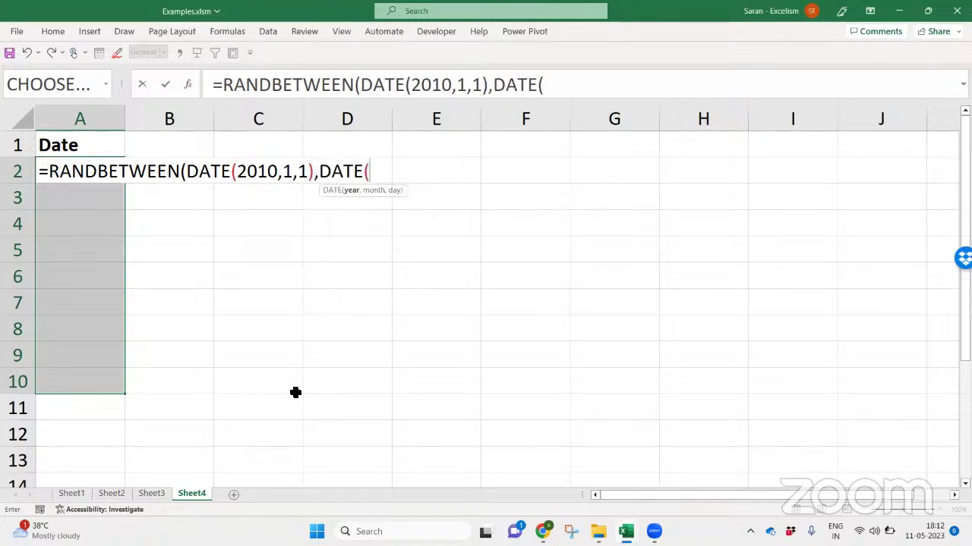
{"action": "type", "text": "201"}
{"action": "key", "text": "BackSpace"}
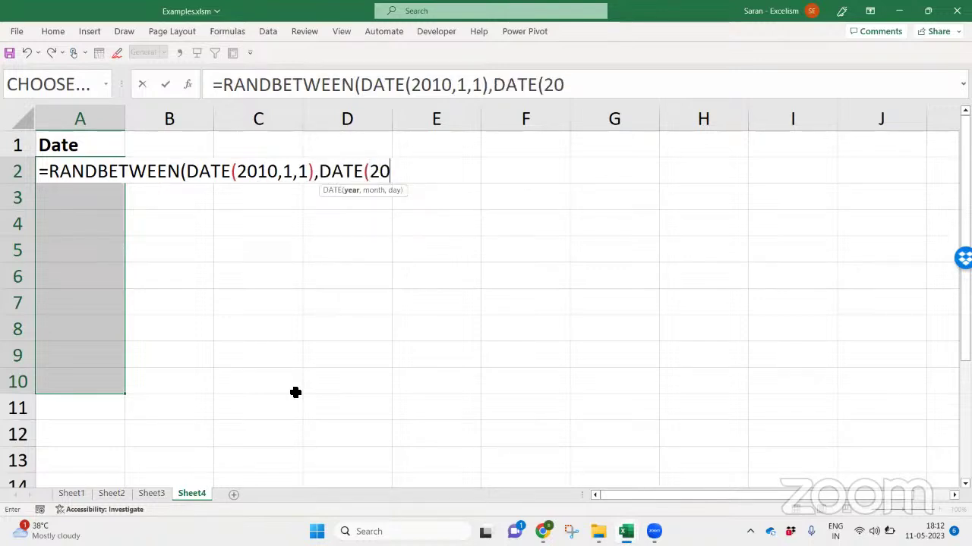
{"action": "type", "text": "23,12,31))"}
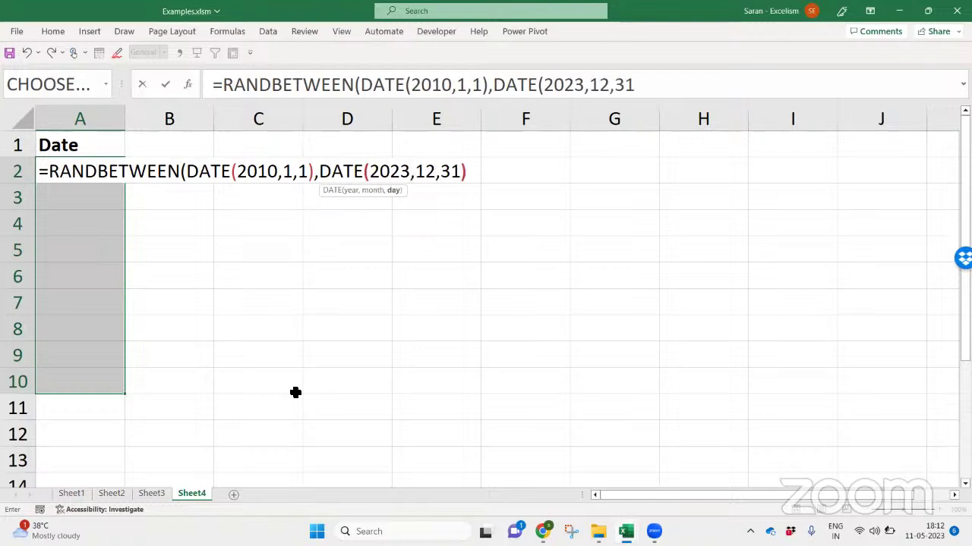
{"action": "key", "text": "ctrl+Return"}
{"action": "key", "text": "ctrl+c"}
Paste the random dates as values only, then undo that paste
{"action": "key", "text": "ctrl+alt+v"}
{"action": "key", "text": "v"}
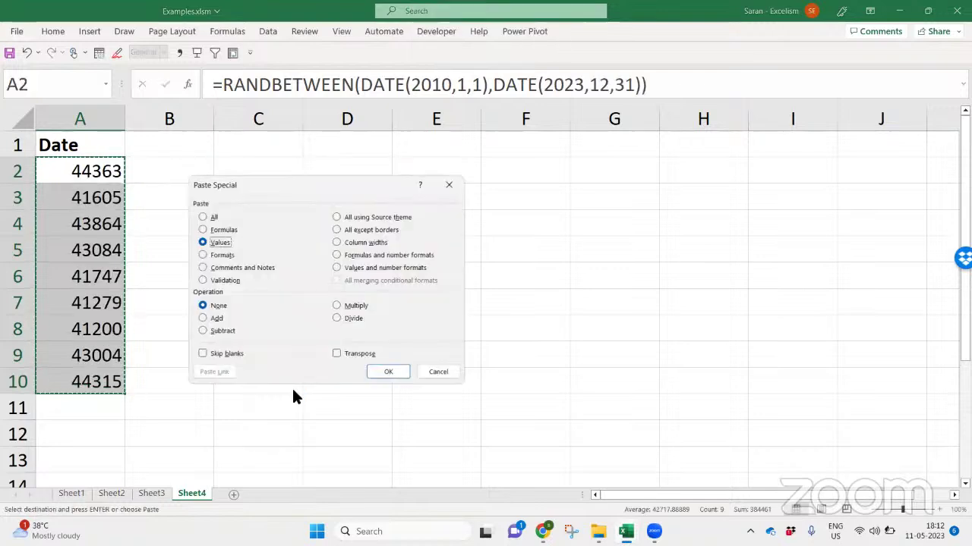
{"action": "key", "text": "Return"}
{"action": "key", "text": "ctrl+z"}
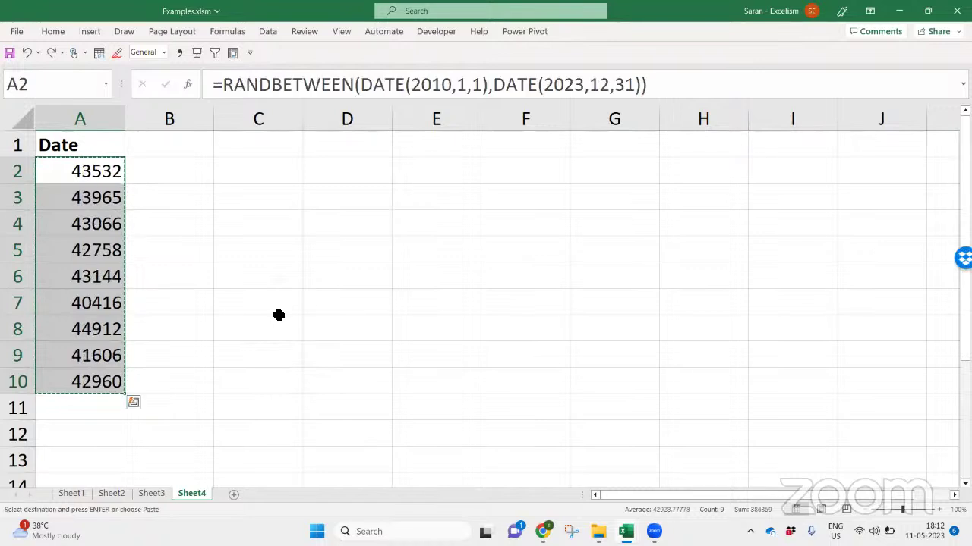
Apply the Short Date number format to A2:A10
{"action": "left_click", "coordinate": [53, 31]}
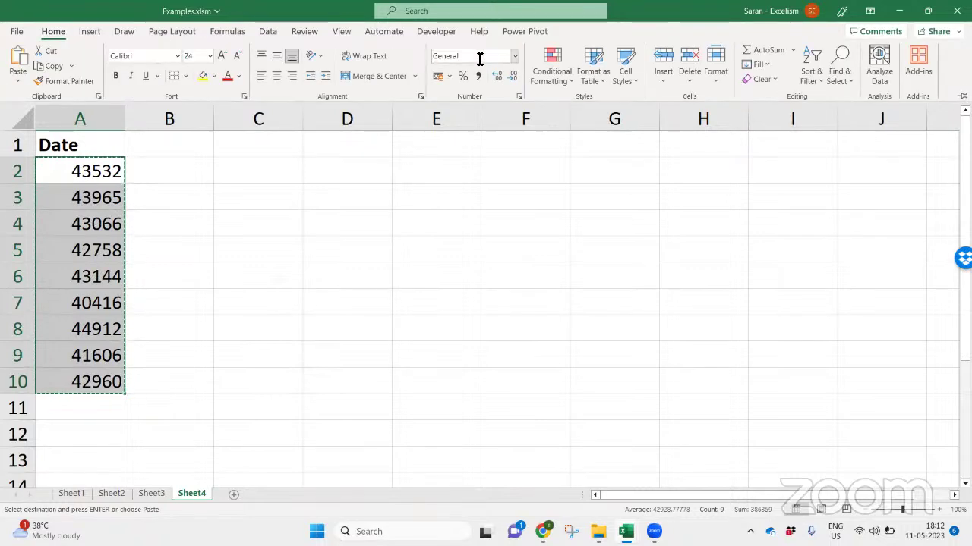
{"action": "left_click", "coordinate": [515, 55]}
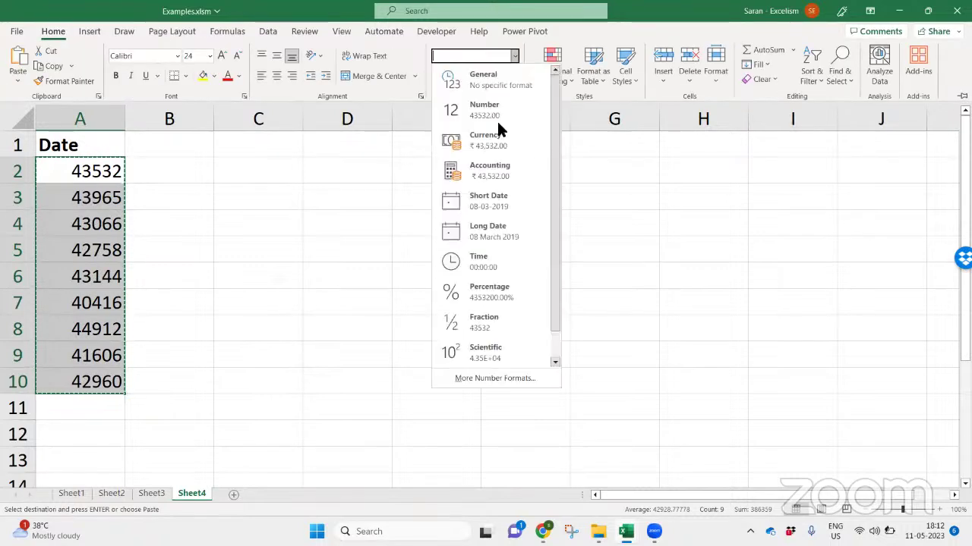
{"action": "left_click", "coordinate": [500, 205]}
{"action": "key", "text": "alt+Tab"}
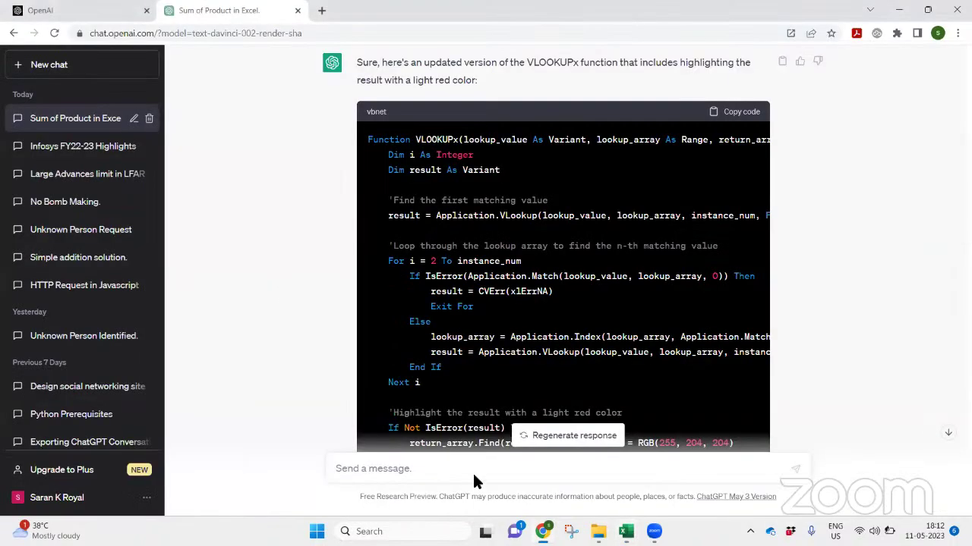
Ask ChatGPT for a custom FY function returning 'FY XXXX-XX', with fiscal years starting April 1st
{"action": "left_click", "coordinate": [467, 471]}
{"action": "type", "text": "This is a fresh questio"}
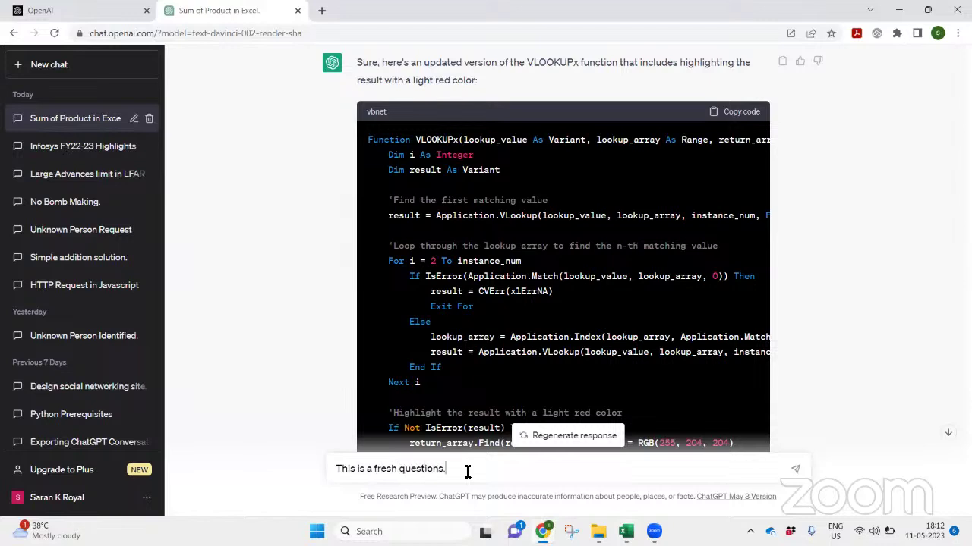
{"action": "type", "text": "n. Could you please build a custom function names FY"}
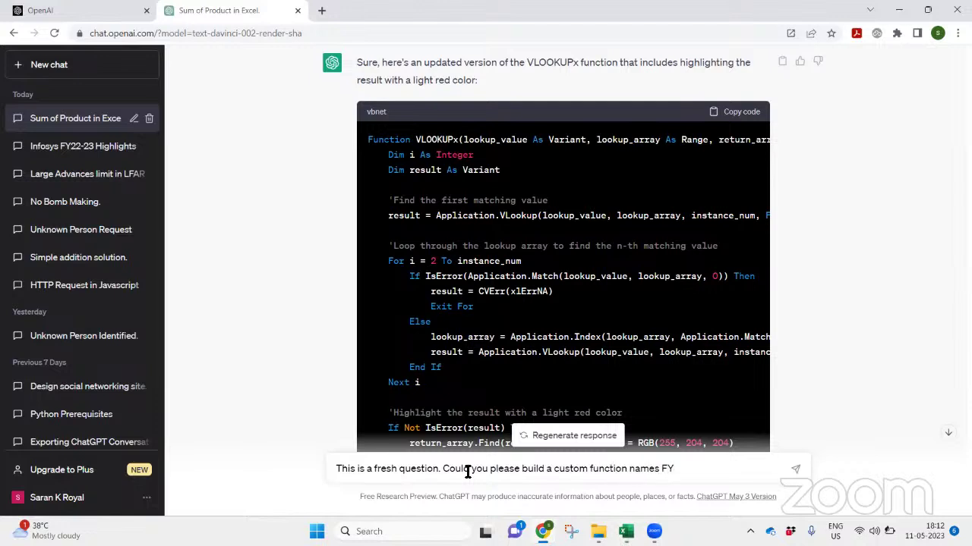
{"action": "type", "text": " whcih"}
{"action": "key", "text": "BackSpace"}
{"action": "key", "text": "BackSpace"}
{"action": "key", "text": "BackSpace"}
{"action": "key", "text": "BackSpace"}
{"action": "type", "text": "ich should provide me"}
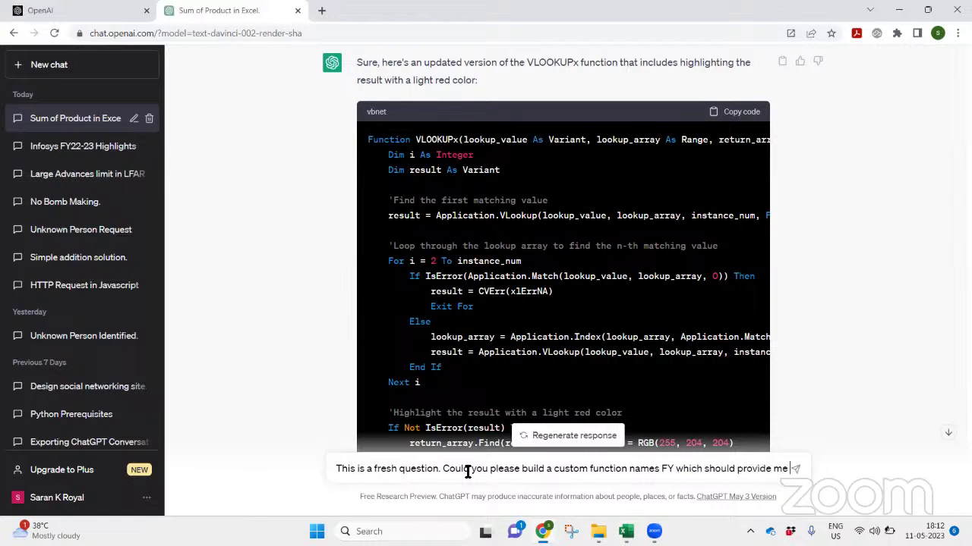
{"action": "type", "text": " the FY"}
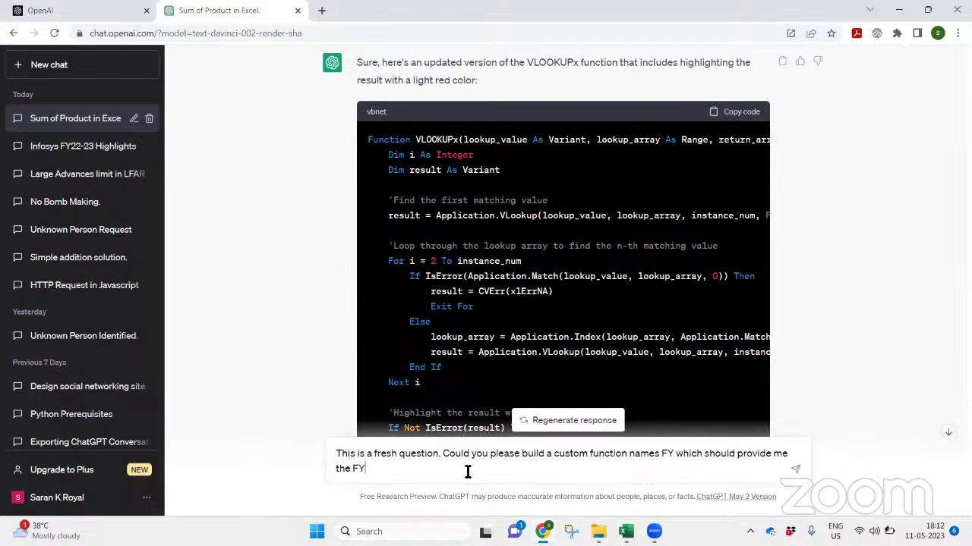
{"action": "type", "text": " for the date in the format FY XXX"}
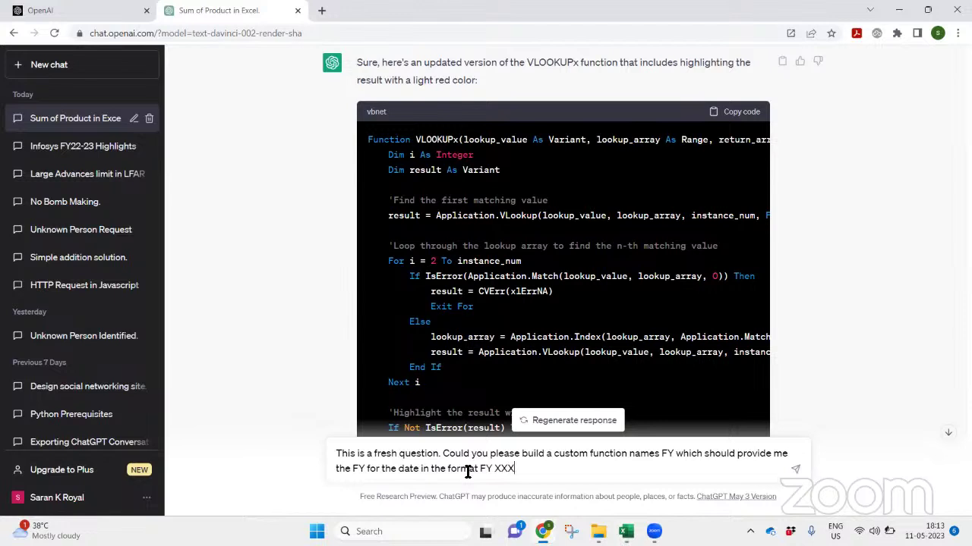
{"action": "type", "text": "X-XX. Assume the FY starts from "}
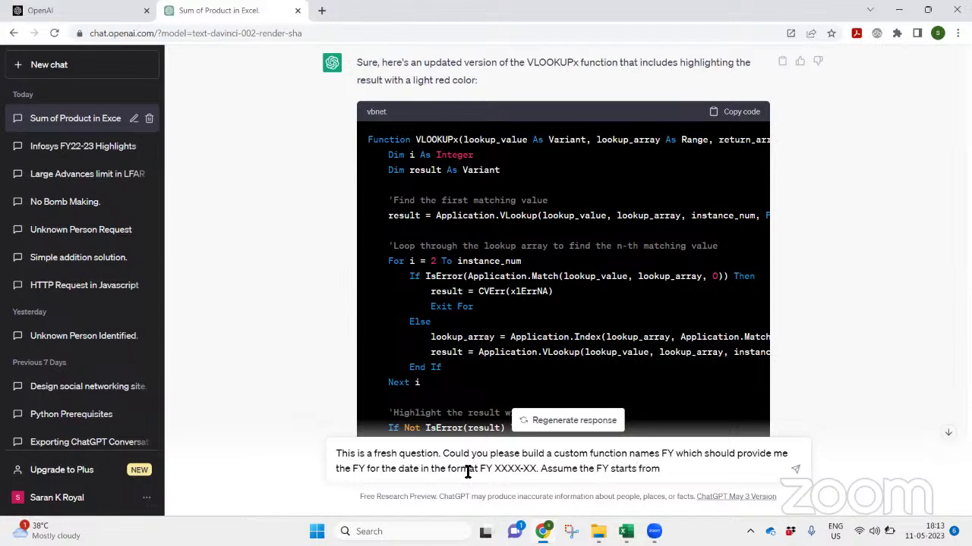
{"action": "type", "text": "April 1st"}
{"action": "key", "text": "Return"}
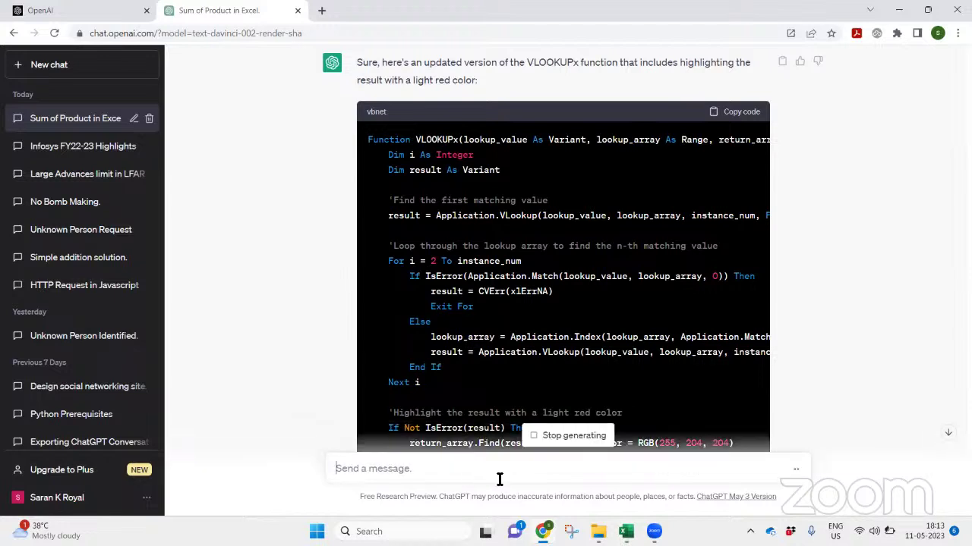
Copy ChatGPT's VBA FY(dt) function code and bring Examples.xlsm to the front
{"action": "left_click", "coordinate": [948, 433]}
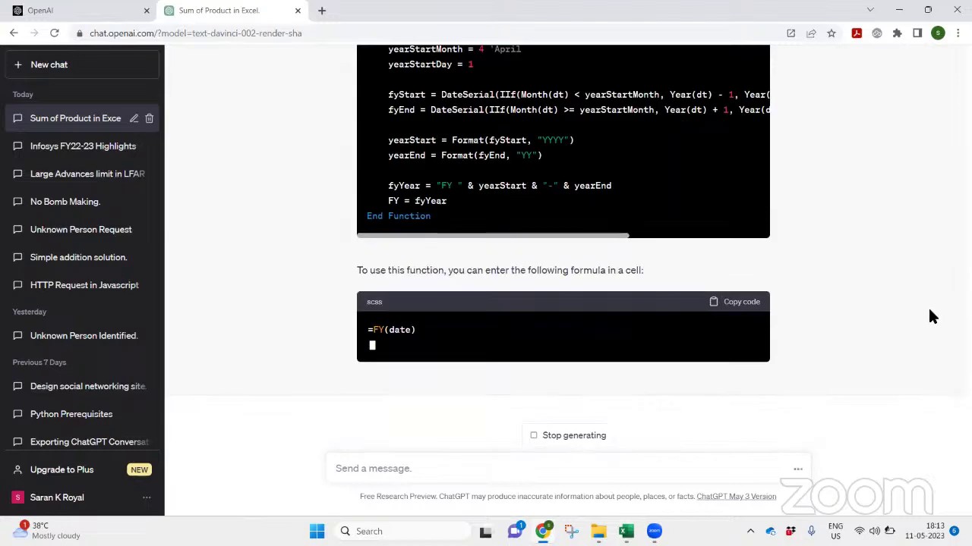
{"action": "scroll", "coordinate": [953, 438], "scroll_direction": "up", "scroll_amount": 10}
{"action": "scroll", "coordinate": [952, 438], "scroll_direction": "down", "scroll_amount": 3}
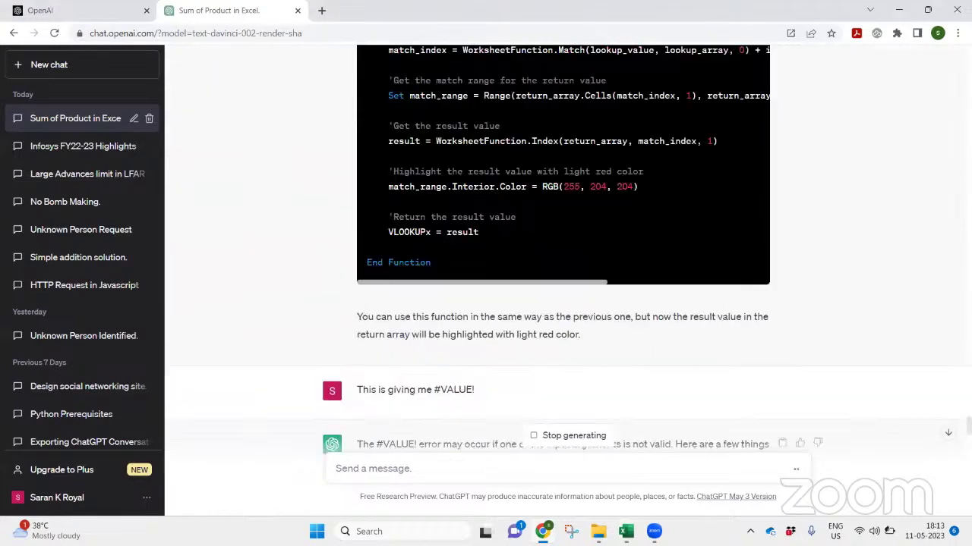
{"action": "scroll", "coordinate": [785, 341], "scroll_direction": "down", "scroll_amount": 10}
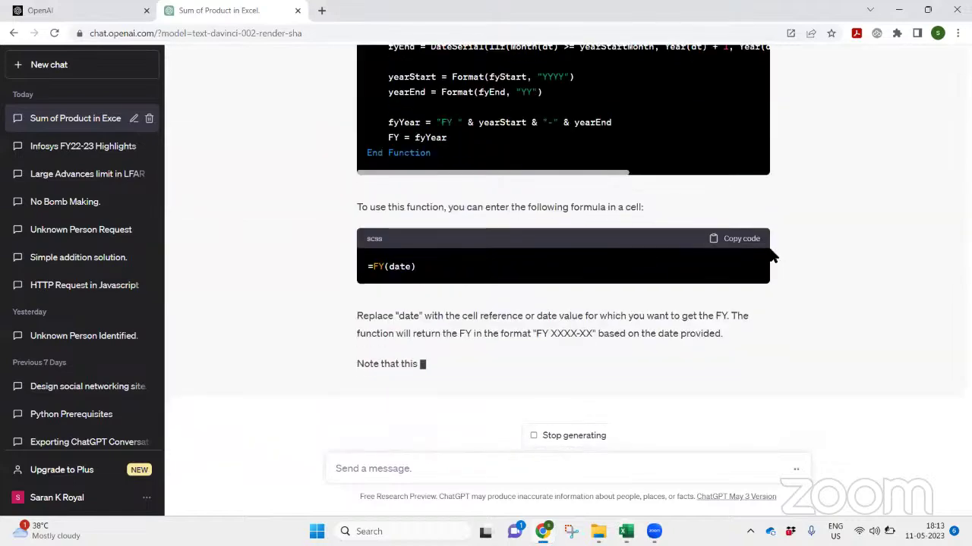
{"action": "scroll", "coordinate": [877, 256], "scroll_direction": "up", "scroll_amount": 4}
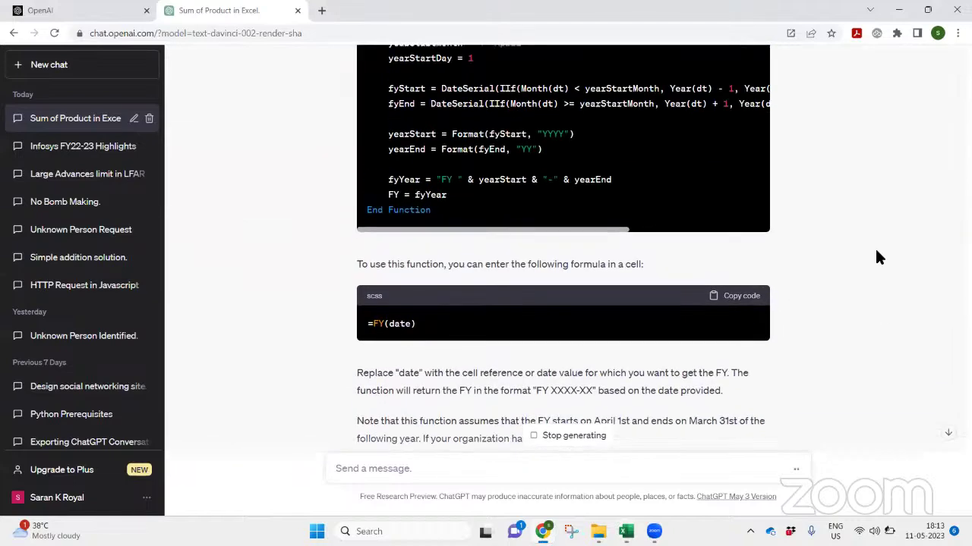
{"action": "scroll", "coordinate": [875, 247], "scroll_direction": "up", "scroll_amount": 1}
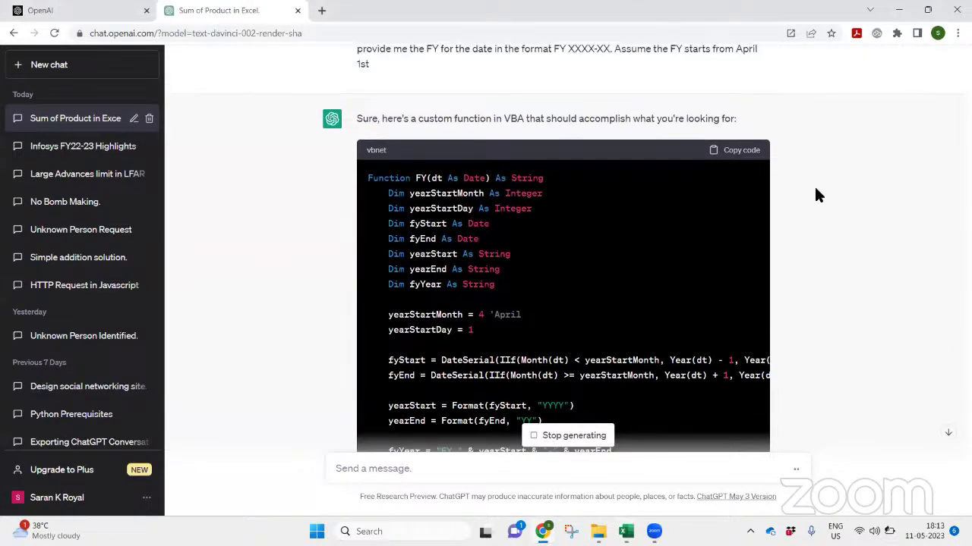
{"action": "left_click", "coordinate": [735, 149]}
{"action": "key", "text": "alt+Tab"}
{"action": "key", "text": "alt+Tab"}
{"action": "key", "text": "alt+Tab"}
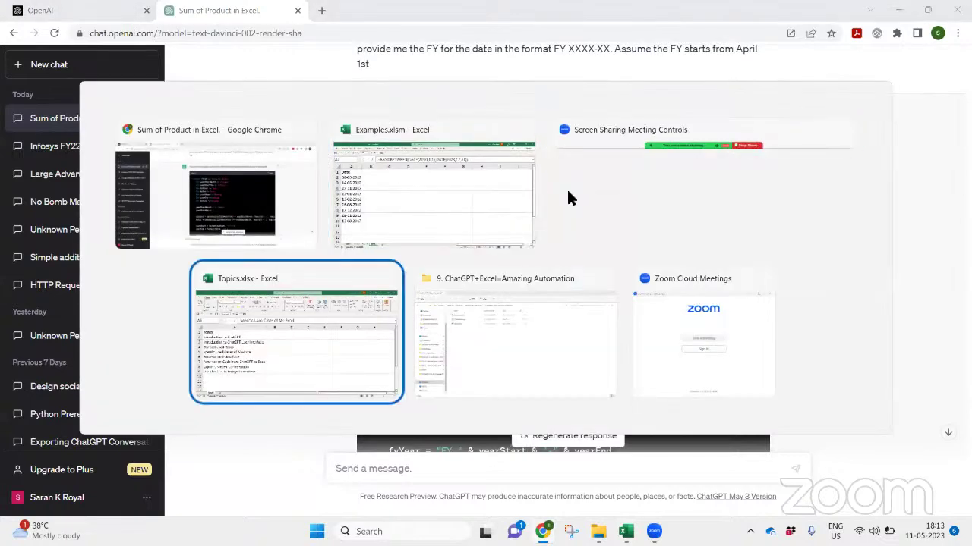
{"action": "key", "text": "alt+shift+Tab"}
{"action": "key", "text": "alt+shift+Tab"}
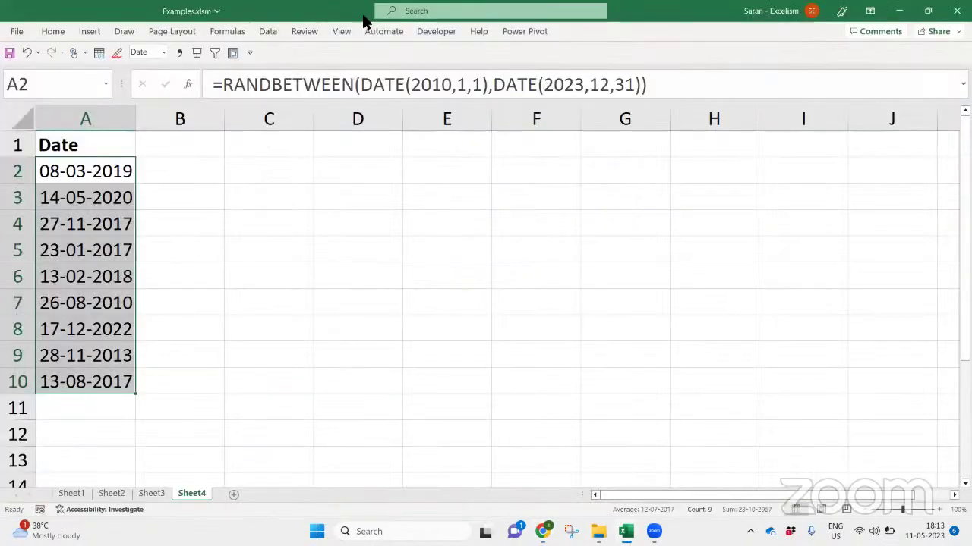
Paste the FY(dt) function below VLOOKUPx in Module2, then select B2 on Sheet4
{"action": "left_click", "coordinate": [267, 31]}
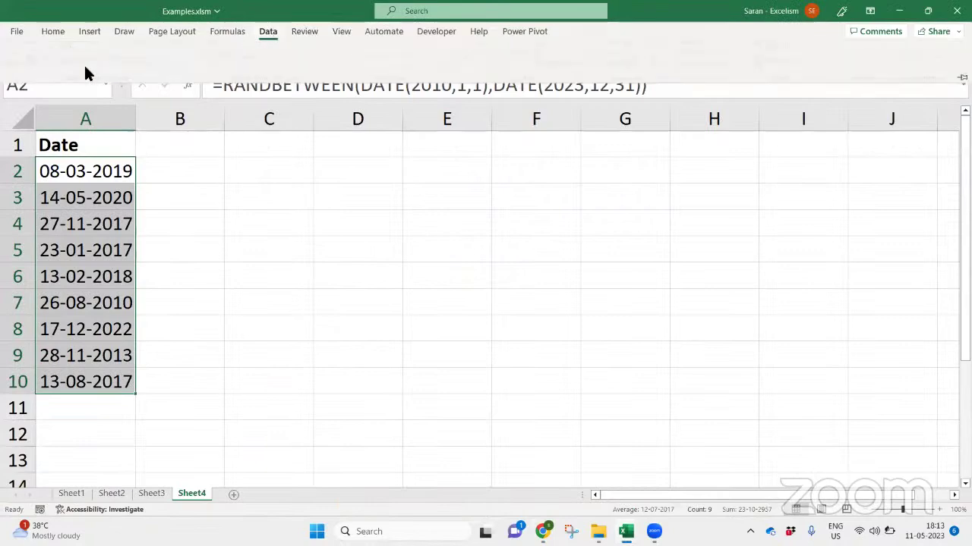
{"action": "left_click", "coordinate": [21, 67]}
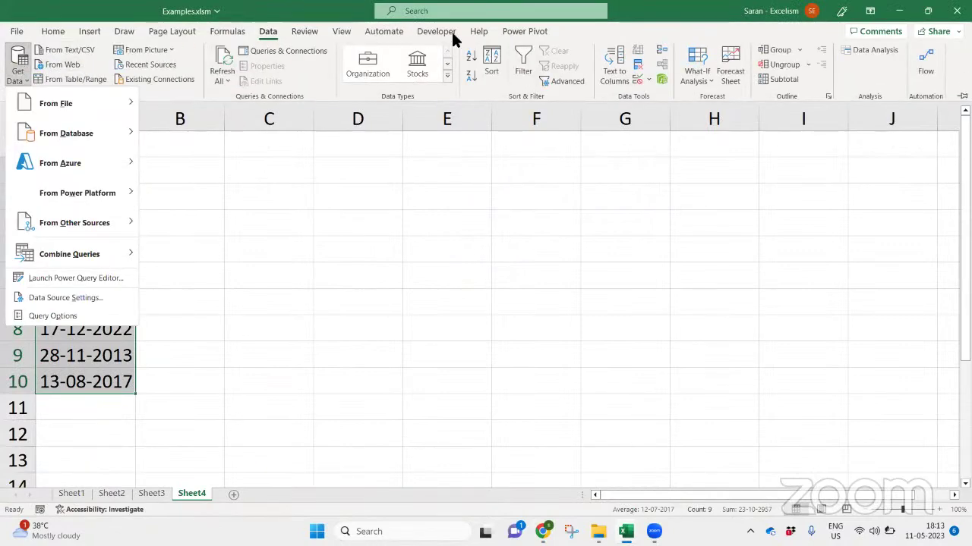
{"action": "left_click", "coordinate": [451, 34]}
{"action": "left_click", "coordinate": [15, 62]}
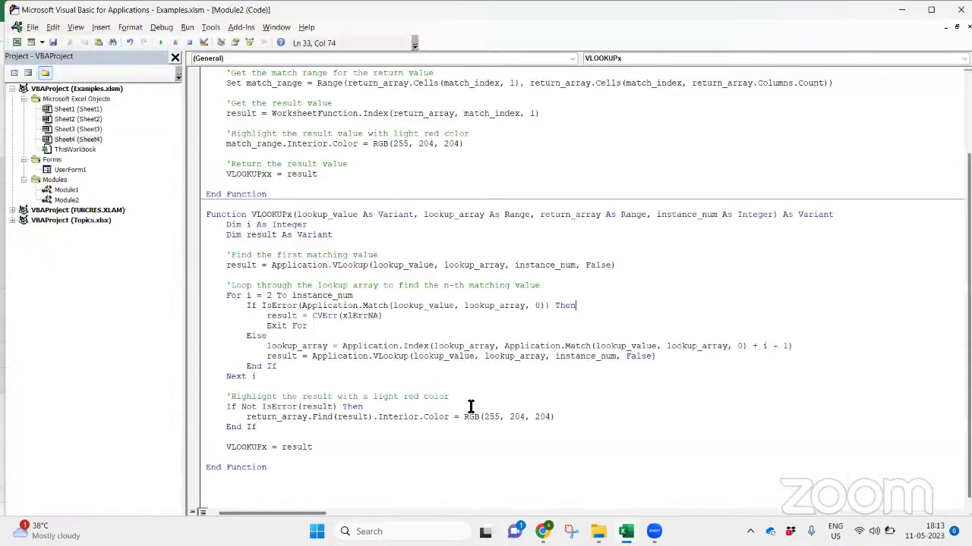
{"action": "left_click", "coordinate": [336, 482]}
{"action": "type", "text": "Function FY(dt As Date) As String     Dim yearStartMonth As Integer     Dim yearStartDay As Integer     Dim fyStart As Date     Dim fyEnd As Date     Dim yearStart As String     Dim yearEnd As String     Dim fyYear As String      yearStartMonth = 4 'April     yearStartDay = 1      fyStart = DateSerial(IIf(Month(dt) < yearStartMonth, Year(dt) - 1, Year(dt)), yearStartMonth, yearStartDay)     fyEnd = DateSerial(IIf(Month(dt) >= yearStartMonth, Year(dt) + 1, Year(dt)), yearStartMonth - 1, yearStartDay)      yearStart = Format(fyStart, \"YYYY\")     yearEnd = Format(fyEnd, \"YY\")      fyYear = \"FY \" & yearStart & \"-\" & yearEnd     FY = fyYear End Function"}
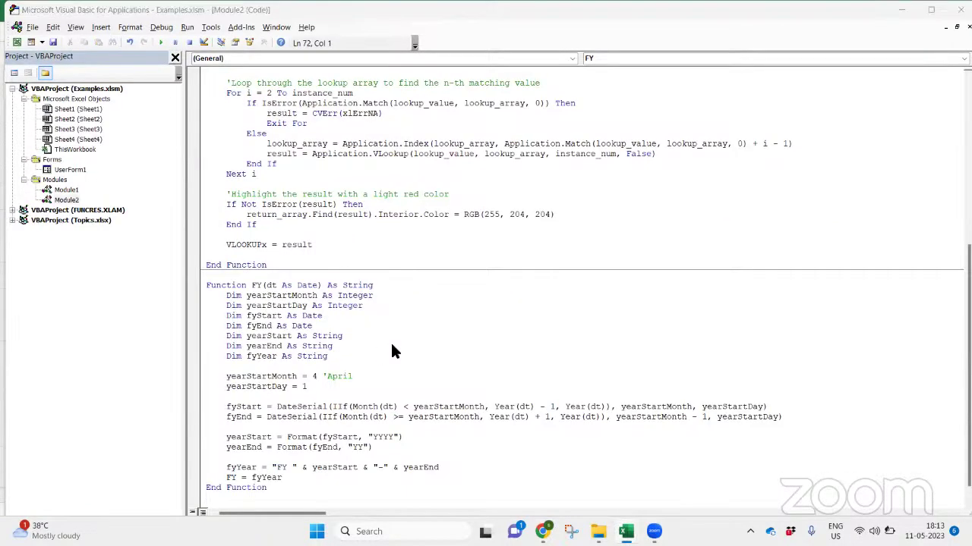
{"action": "key", "text": "alt+Tab"}
{"action": "left_click", "coordinate": [190, 163]}
Enter the formula =FY(A2) in B2
{"action": "type", "text": "=f"}
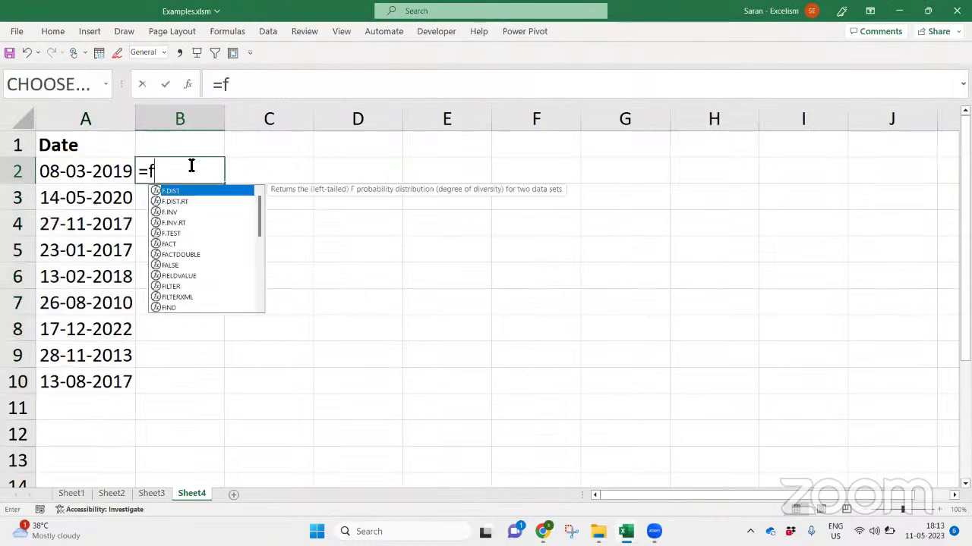
{"action": "type", "text": "y"}
{"action": "key", "text": "Tab"}
{"action": "key", "text": "Left"}
{"action": "type", "text": ")"}
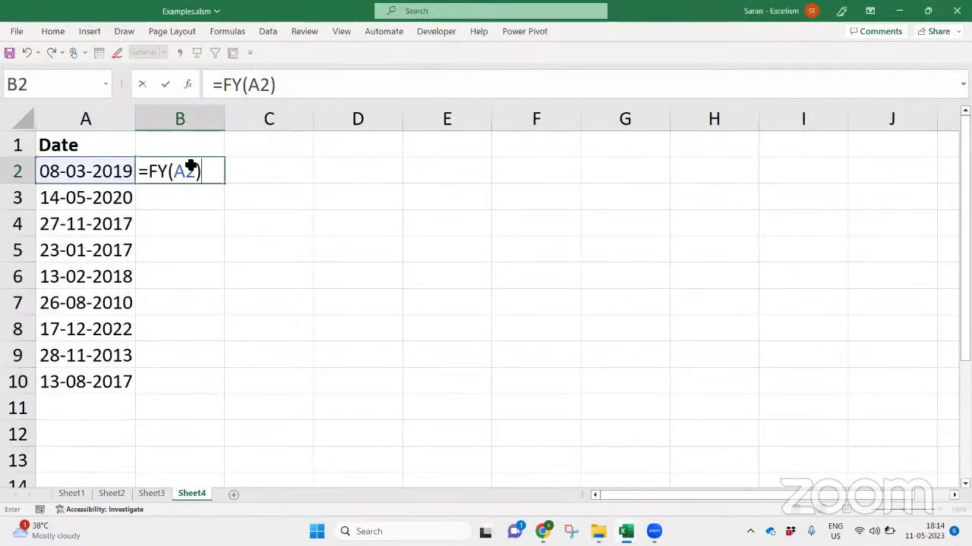
{"action": "key", "text": "Return"}
Copy the B2 formula down into B3:B10
{"action": "key", "text": "ctrl+c"}
{"action": "key", "text": "Left"}
{"action": "key", "text": "Down"}
{"action": "key", "text": "ctrl+Down"}
{"action": "key", "text": "Right"}
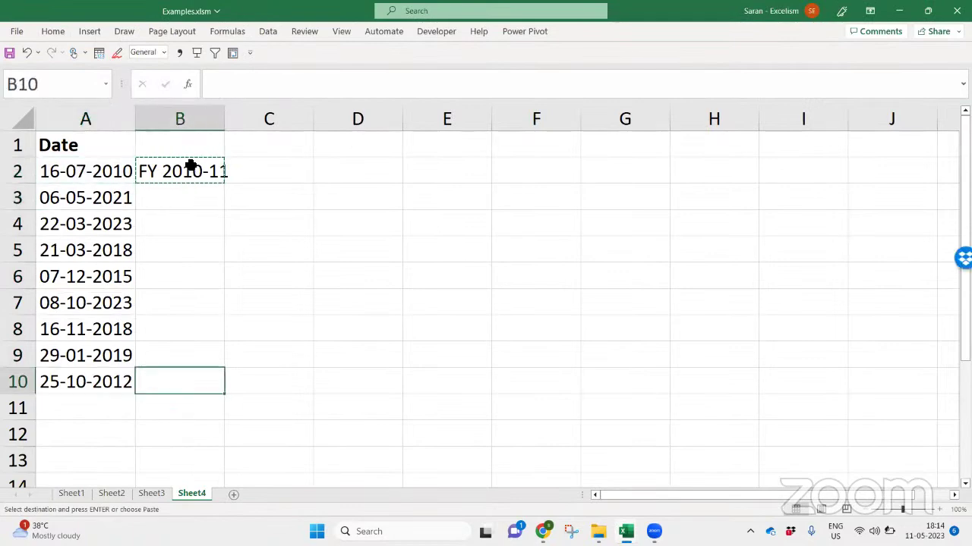
{"action": "key", "text": "ctrl+shift+Up"}
{"action": "key", "text": "shift+Down"}
{"action": "key", "text": "ctrl+v"}
{"action": "key", "text": "Up"}
{"action": "key", "text": "Right"}
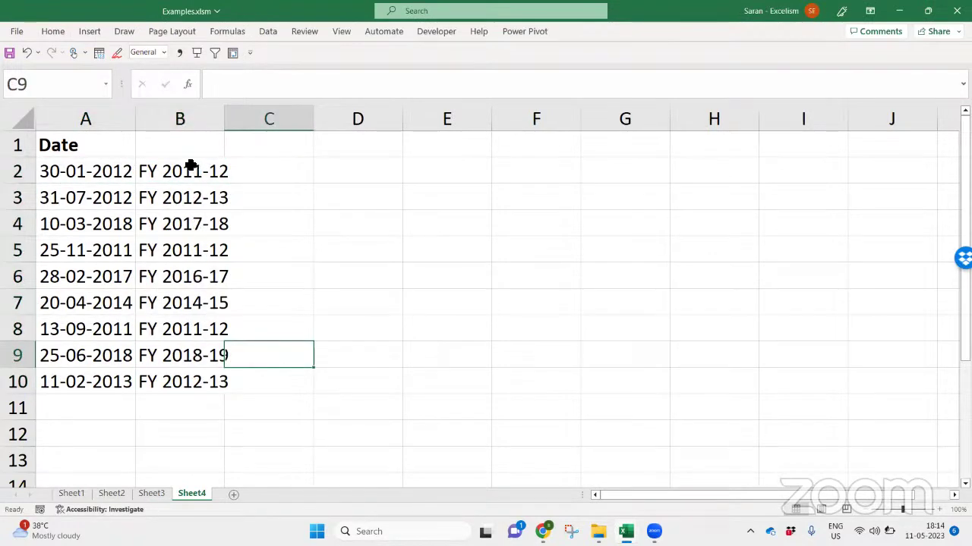
Recalculate the random dates, check the fiscal years against them, and return to the VBA editor
{"action": "key", "text": "F9"}
{"action": "key", "text": "F9"}
{"action": "key", "text": "F9"}
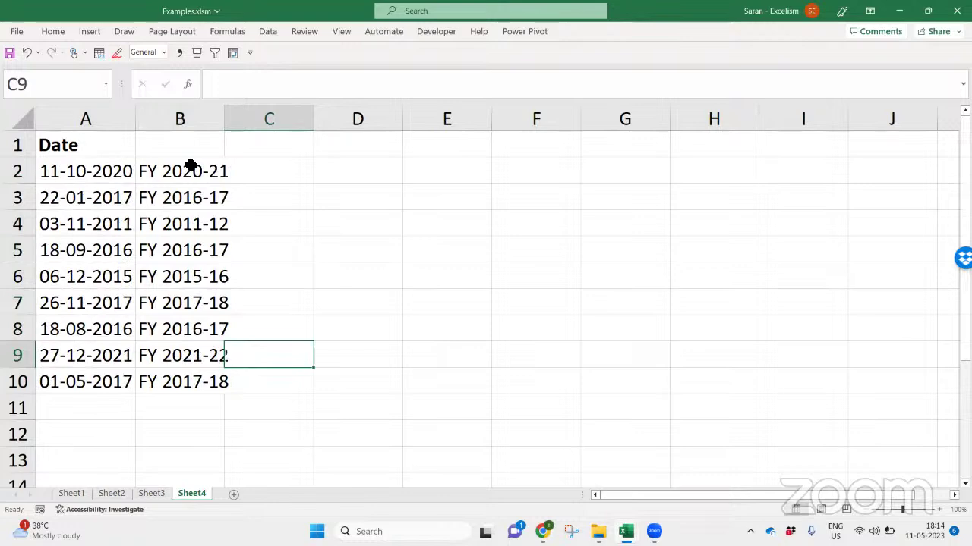
{"action": "left_click_drag", "start_coordinate": [106, 271], "coordinate": [180, 276]}
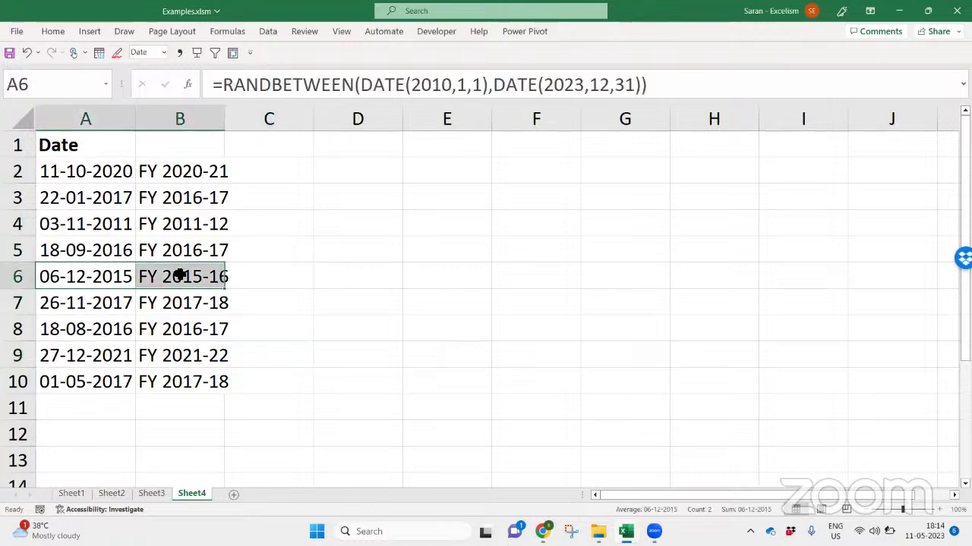
{"action": "left_click_drag", "start_coordinate": [96, 199], "coordinate": [191, 201]}
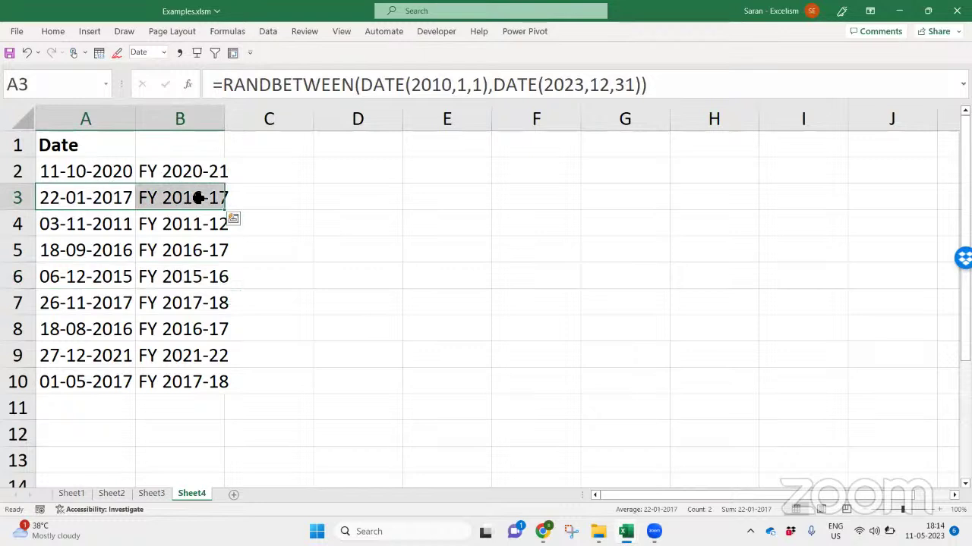
{"action": "left_click", "coordinate": [182, 159]}
{"action": "double_click", "coordinate": [190, 169]}
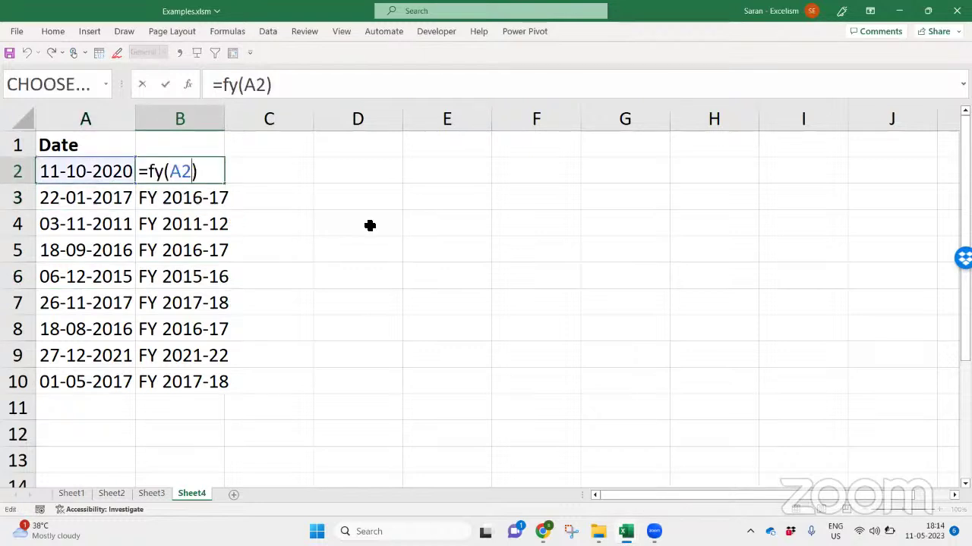
{"action": "key", "text": "Return"}
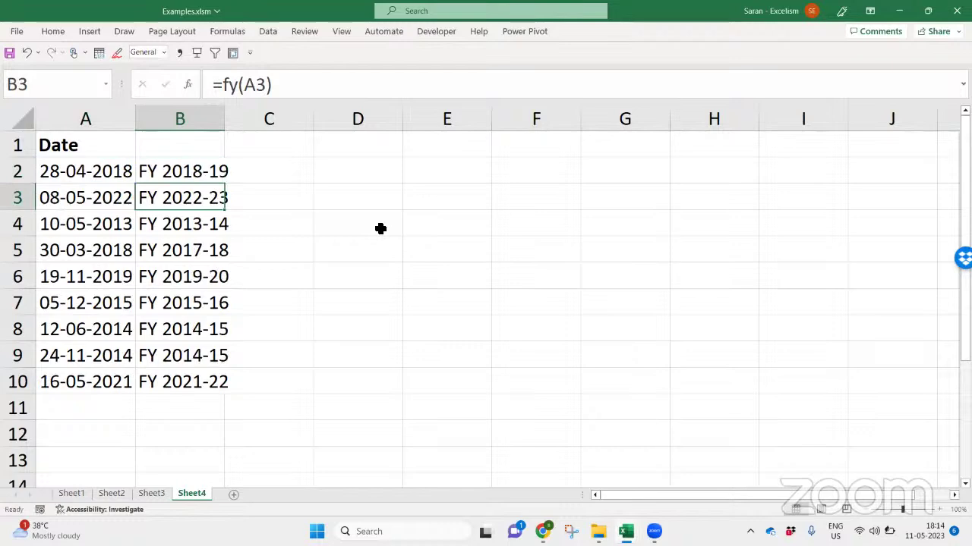
{"action": "key", "text": "alt+F11"}
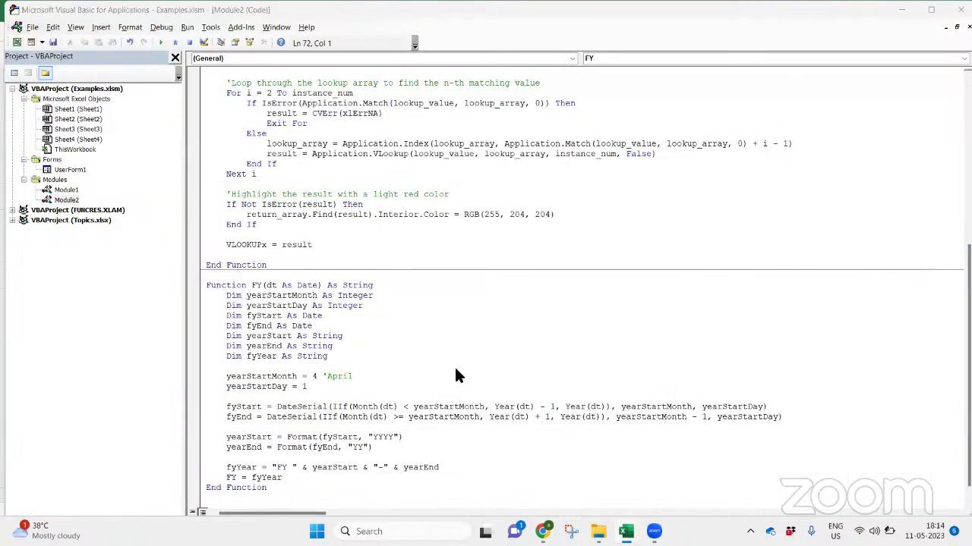
Ask ChatGPT to add another FY argument for defining the fiscal year's start month
{"action": "key", "text": "alt+Tab"}
{"action": "key", "text": "alt+Tab"}
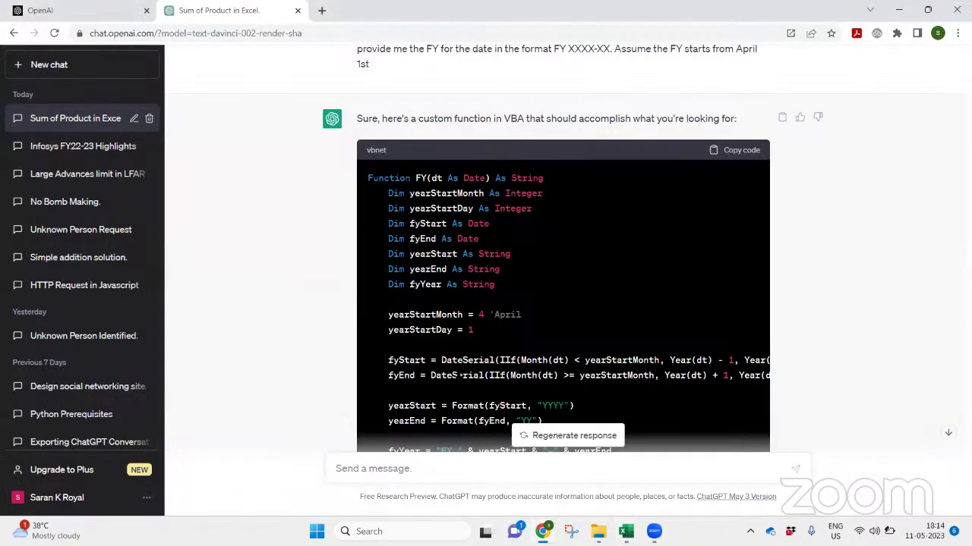
{"action": "type", "text": "Could you "}
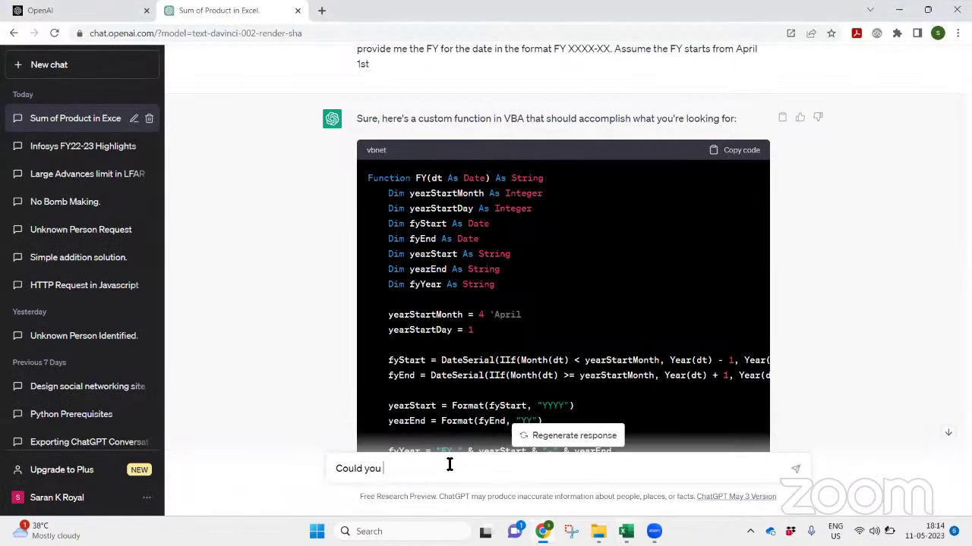
{"action": "type", "text": "please add"}
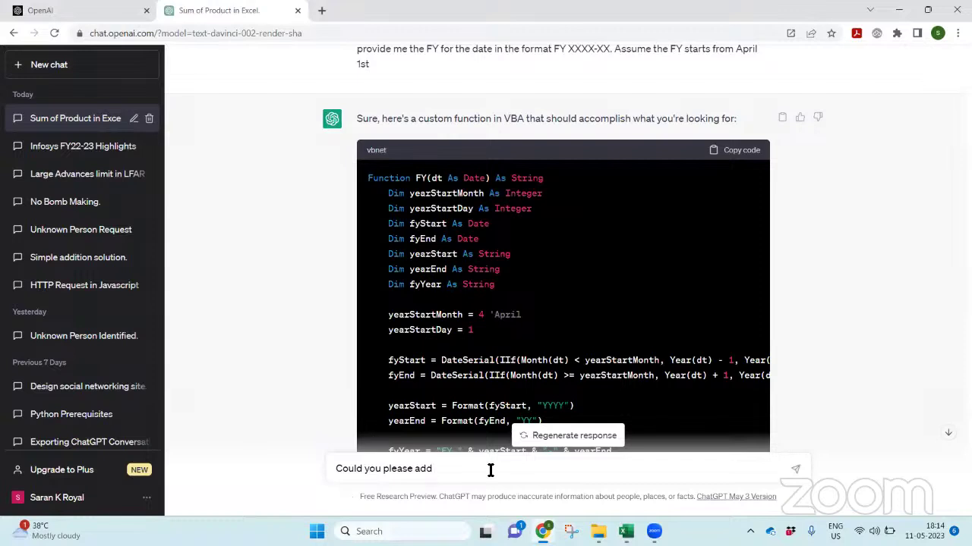
{"action": "type", "text": "other argument whe"}
{"action": "type", "text": "re"}
{"action": "key", "text": "BackSpace"}
{"action": "type", "text": "e i can defi"}
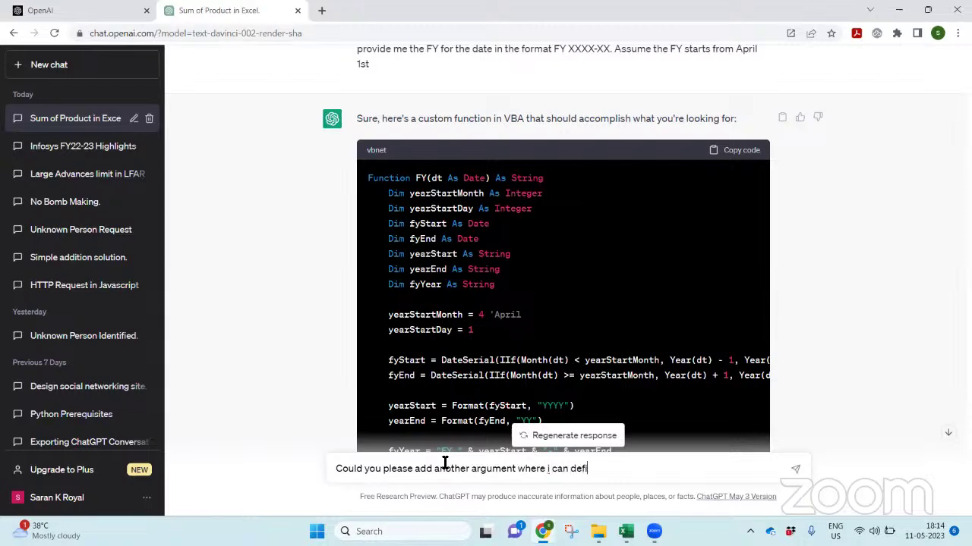
{"action": "type", "text": "ne"}
{"action": "type", "text": " inp"}
{"action": "type", "text": "ut the start month"}
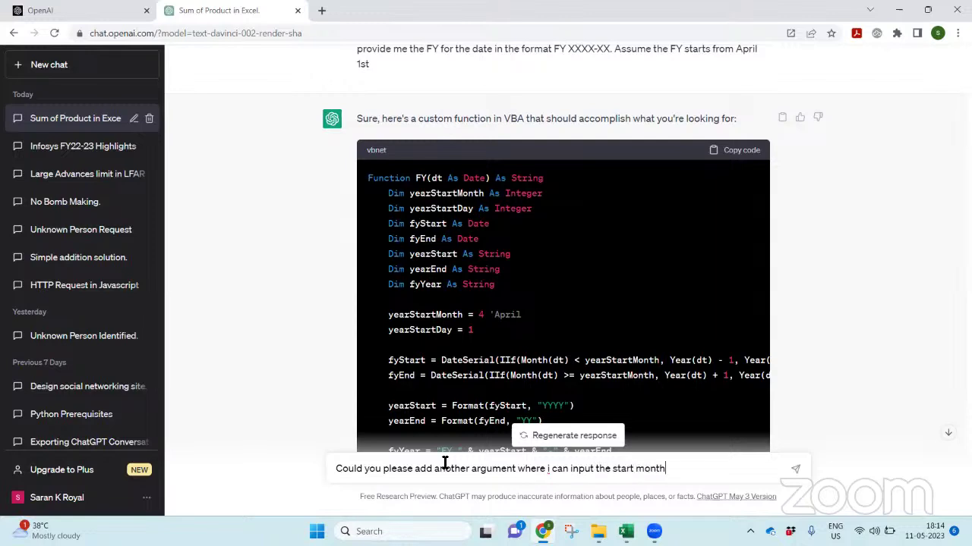
{"action": "key", "text": "Return"}
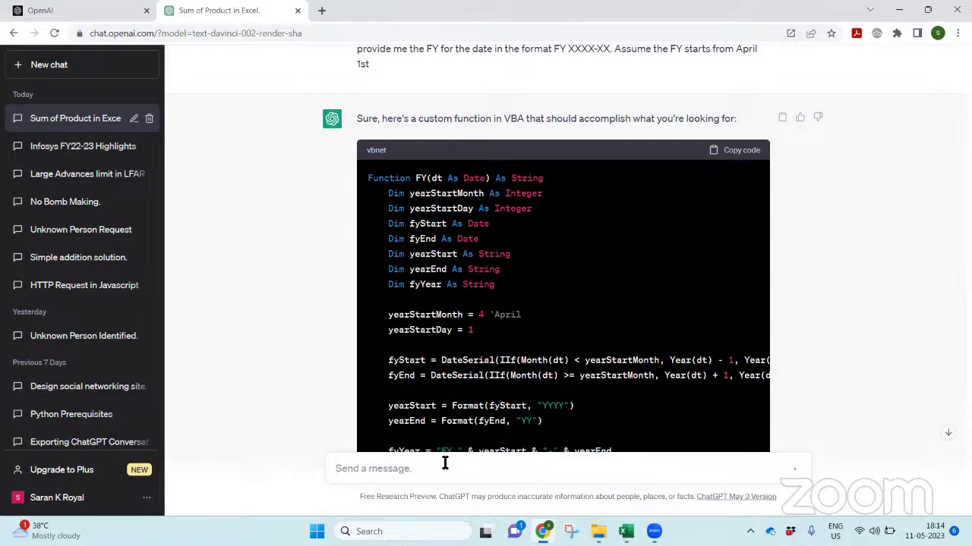
{"action": "left_click", "coordinate": [947, 434]}
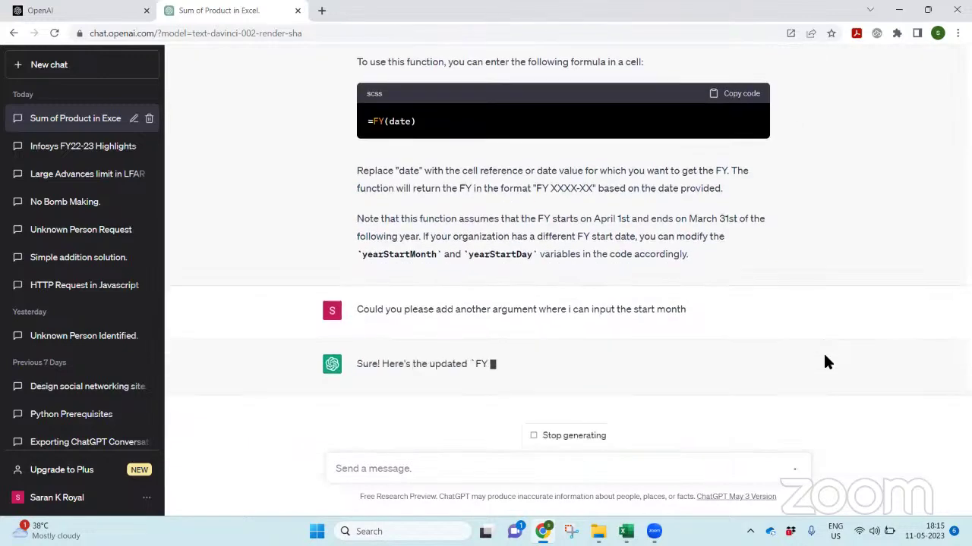
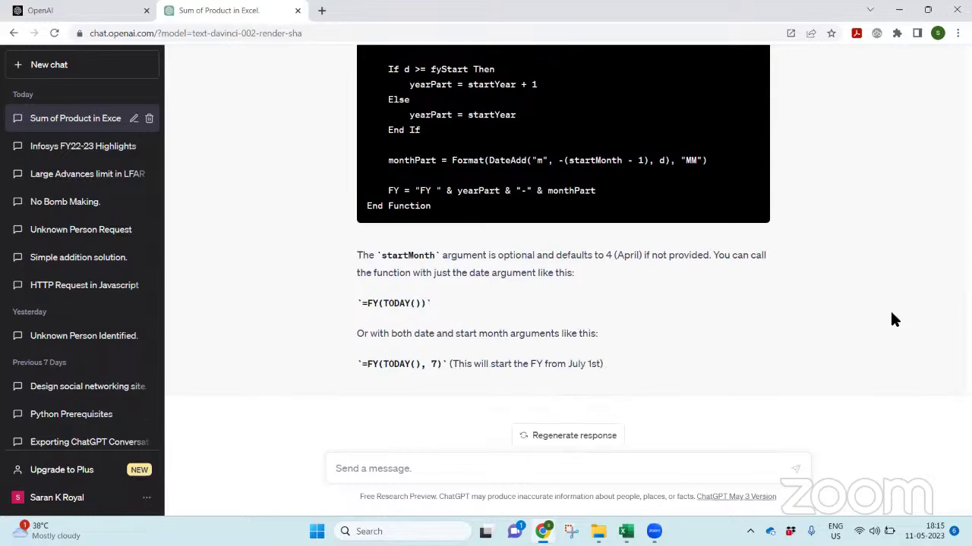
Copy ChatGPT's updated FY function, which has an optional startMonth argument defaulting to 4
{"action": "scroll", "coordinate": [891, 317], "scroll_direction": "up", "scroll_amount": 8}
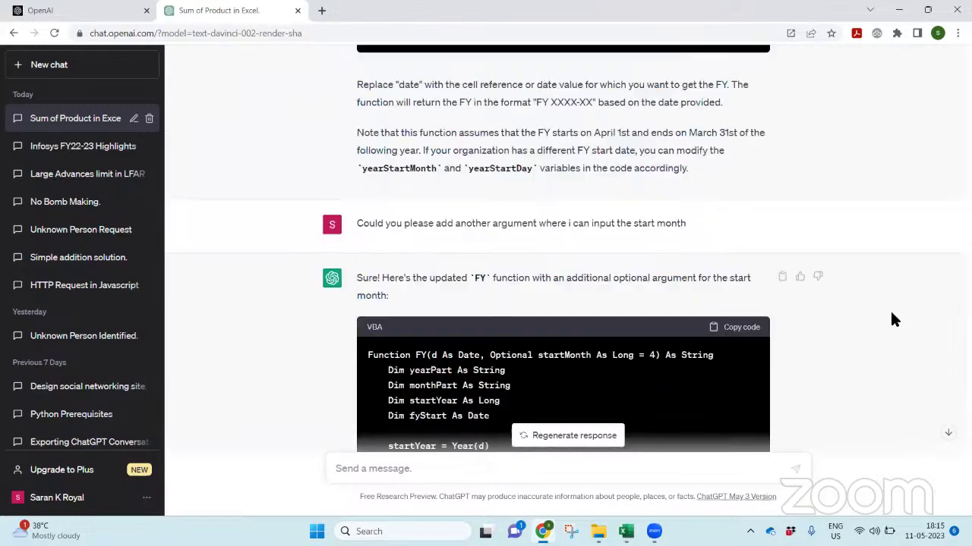
{"action": "left_click", "coordinate": [736, 359]}
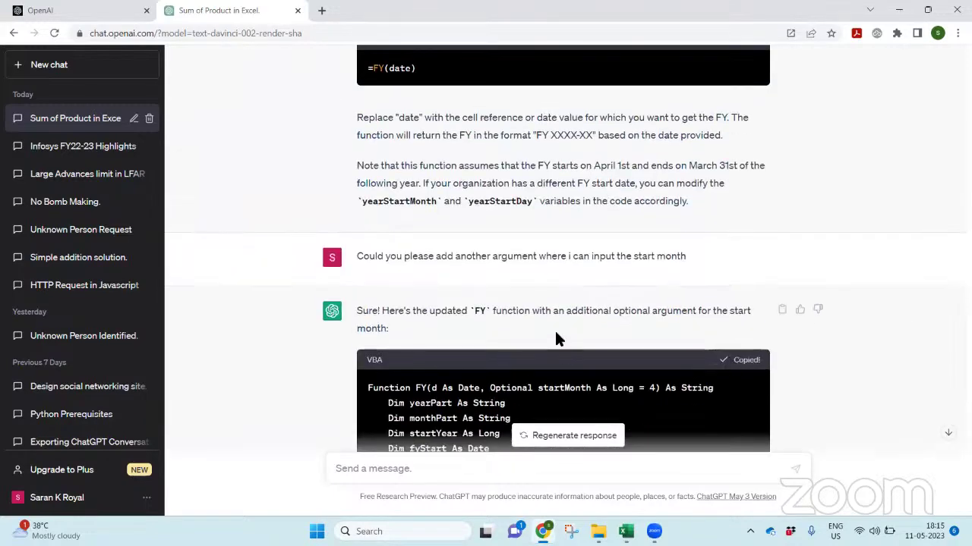
{"action": "key", "text": "alt+Tab"}
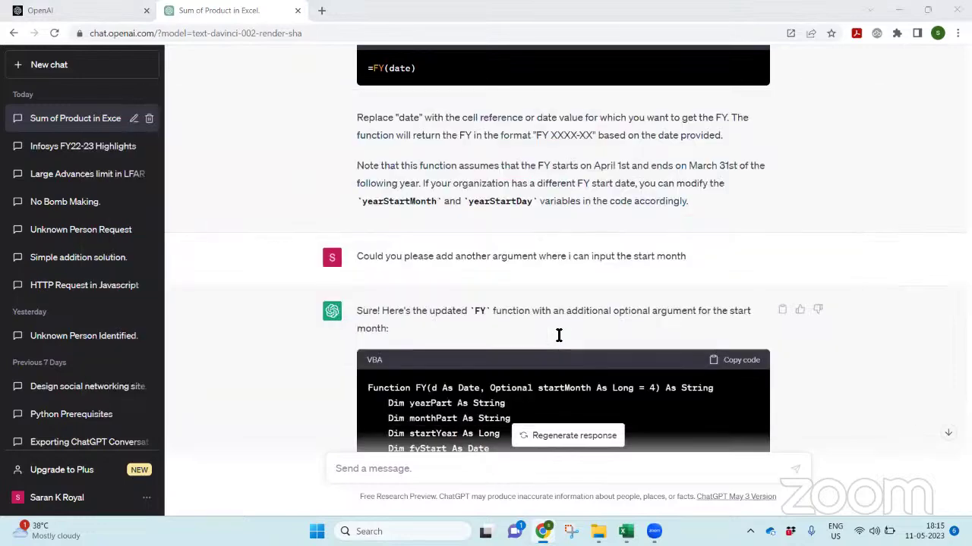
Paste the start-month function below FY in Module2, renaming it and its return line FYx
{"action": "scroll", "coordinate": [865, 352], "scroll_direction": "down", "scroll_amount": 1}
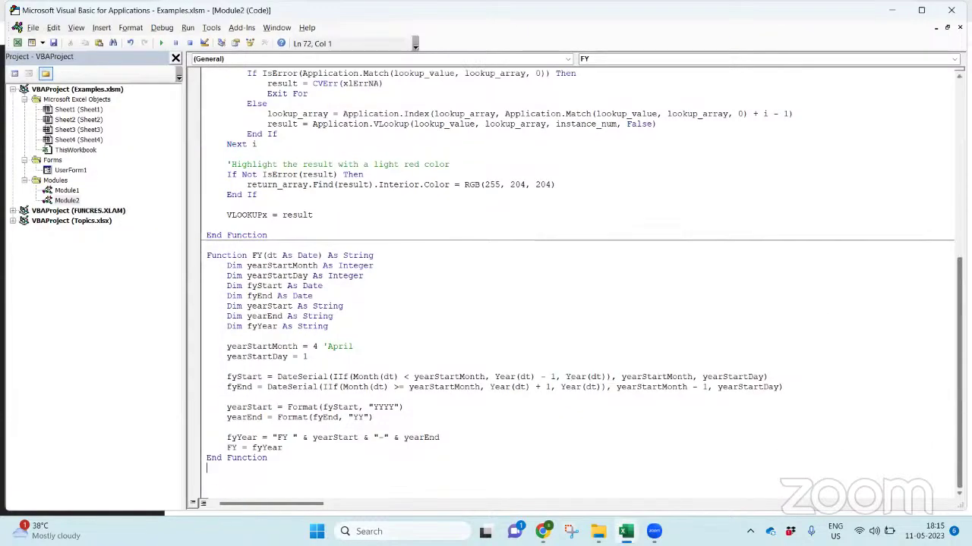
{"action": "key", "text": "ctrl+v"}
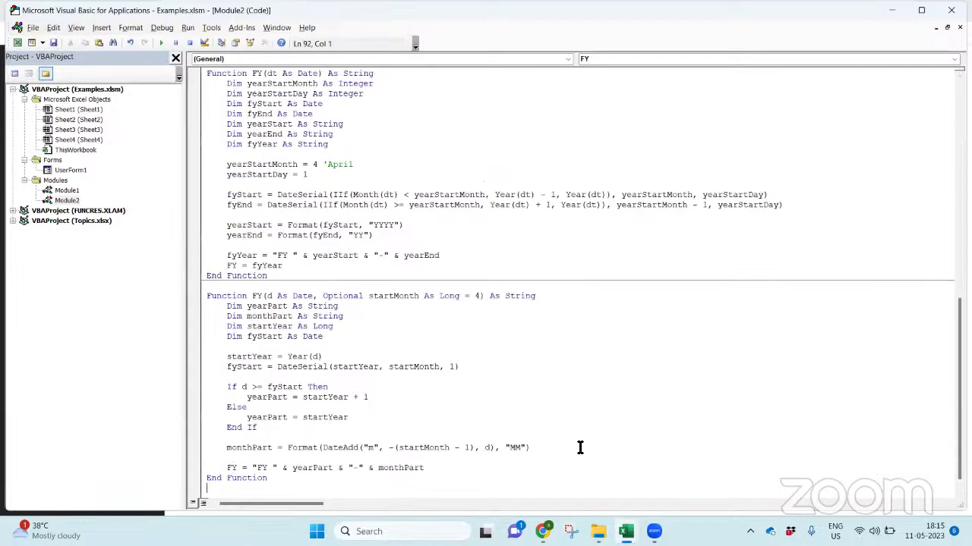
{"action": "left_click", "coordinate": [262, 305]}
{"action": "left_click", "coordinate": [261, 296]}
{"action": "type", "text": "x"}
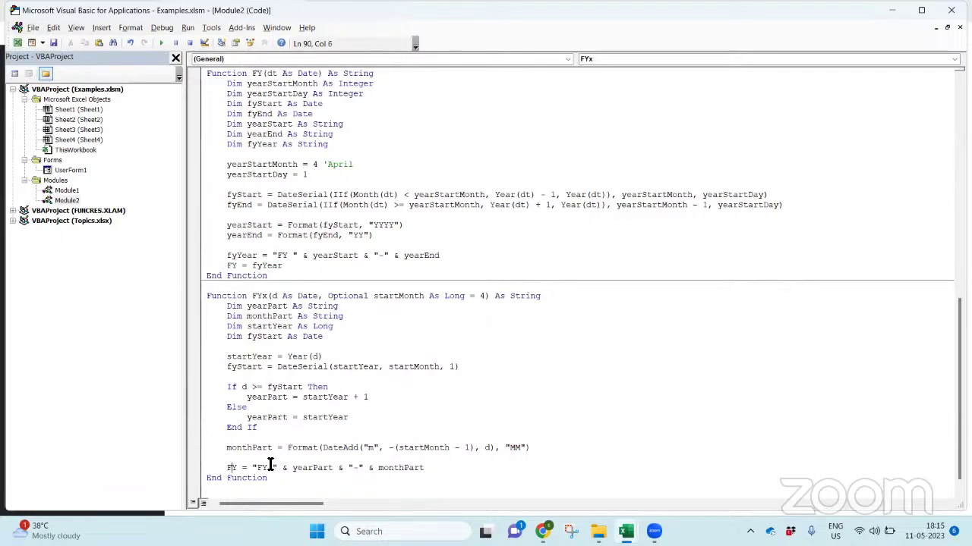
{"action": "type", "text": "x"}
{"action": "key", "text": "Right"}
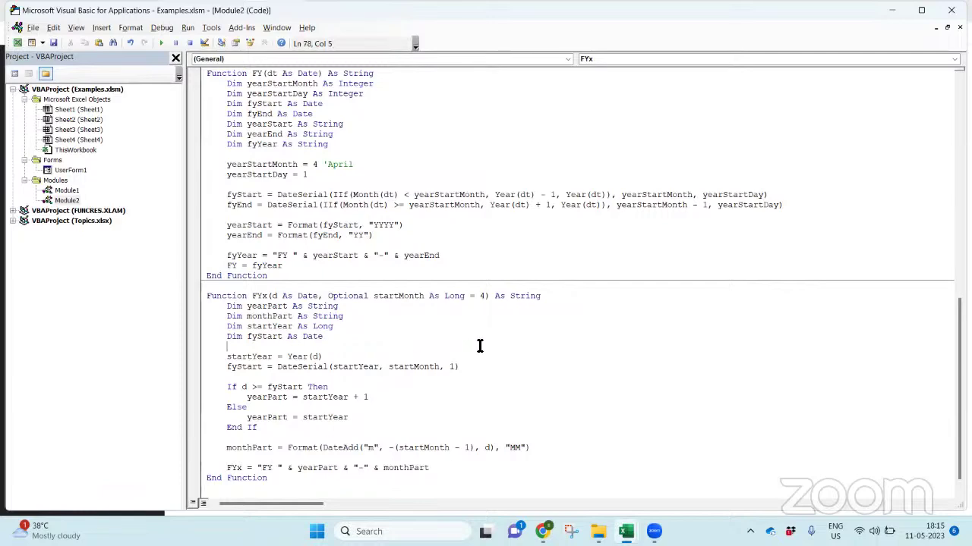
{"action": "key", "text": "alt+Tab"}
Enter =FY(A2,4) in C2, beside the existing FY results in column B
{"action": "key", "text": "alt+Tab"}
{"action": "key", "text": "Tab"}
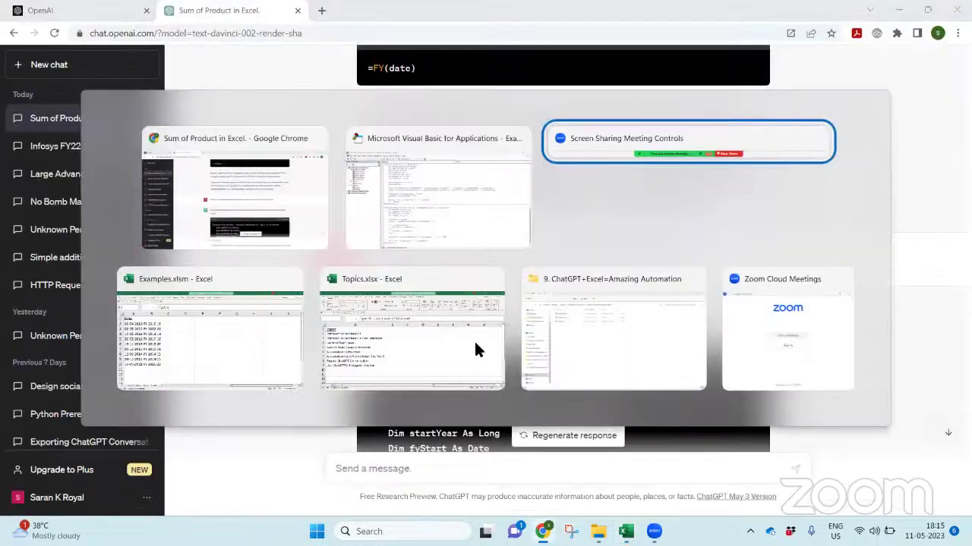
{"action": "key", "text": "alt+Tab"}
{"action": "key", "text": "Left"}
{"action": "key", "text": "Up"}
{"action": "key", "text": "ctrl+shift+Down"}
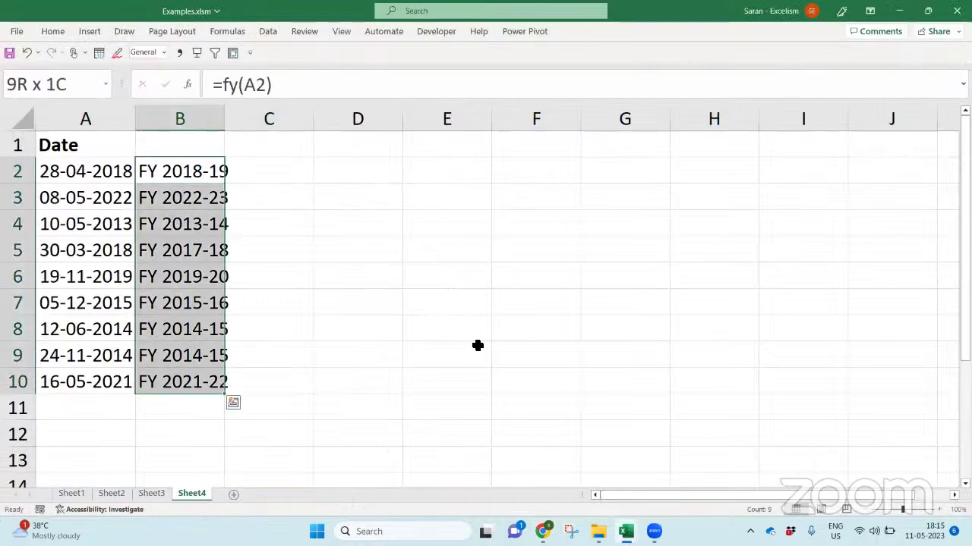
{"action": "key", "text": "Right"}
{"action": "type", "text": "=fy"}
{"action": "key", "text": "Tab"}
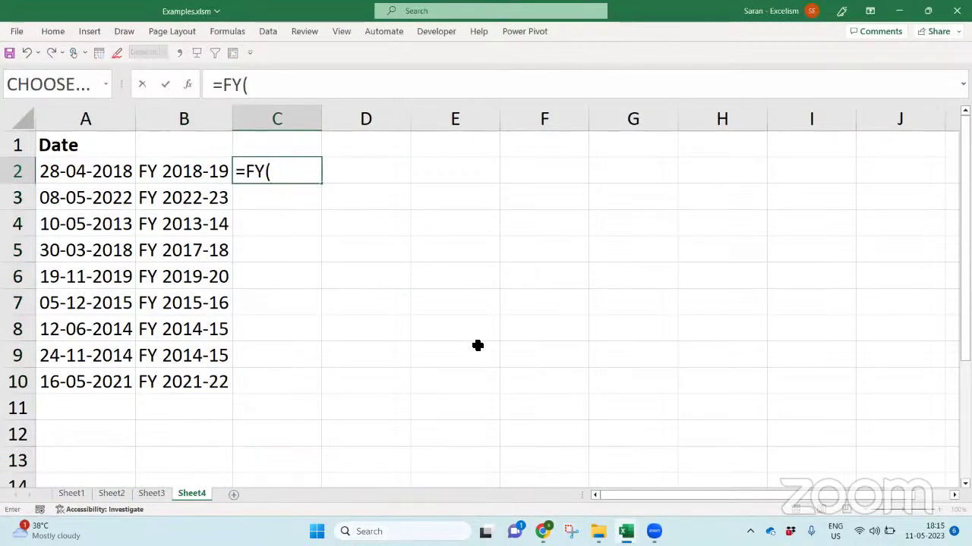
{"action": "key", "text": "Left"}
{"action": "key", "text": "Left"}
{"action": "type", "text": ",4)"}
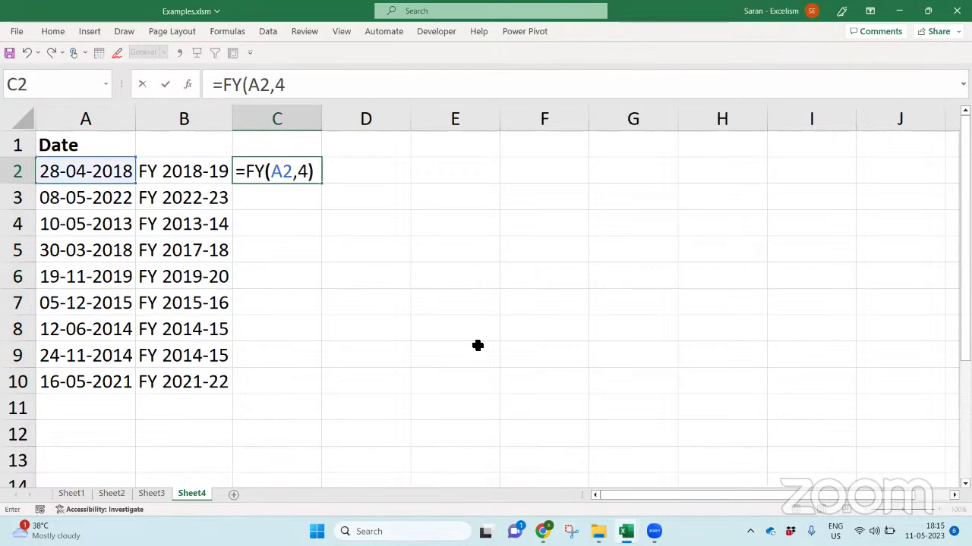
{"action": "key", "text": "Return"}
Change C2 to the single-argument =FY(A2) and fill it down to C10
{"action": "key", "text": "Up"}
{"action": "key", "text": "F2"}
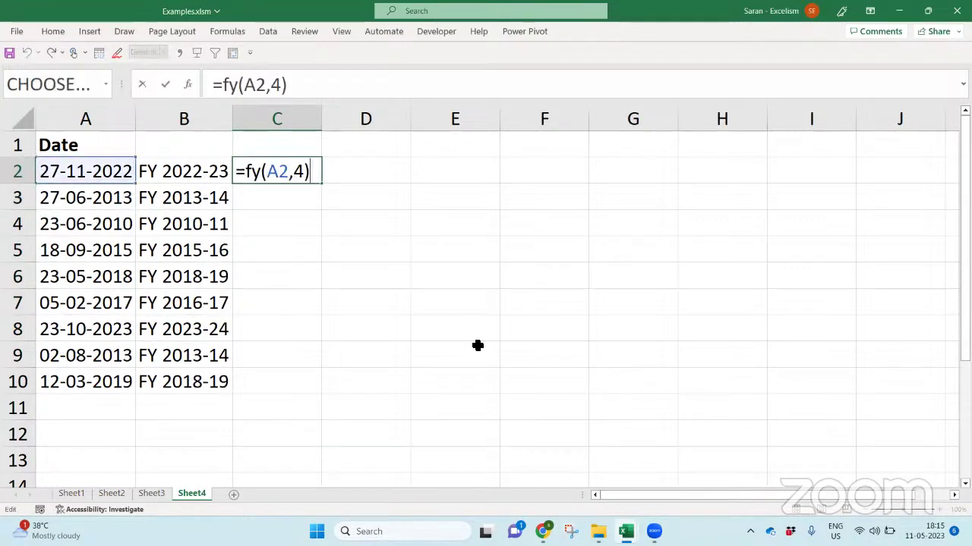
{"action": "key", "text": "ctrl+Return"}
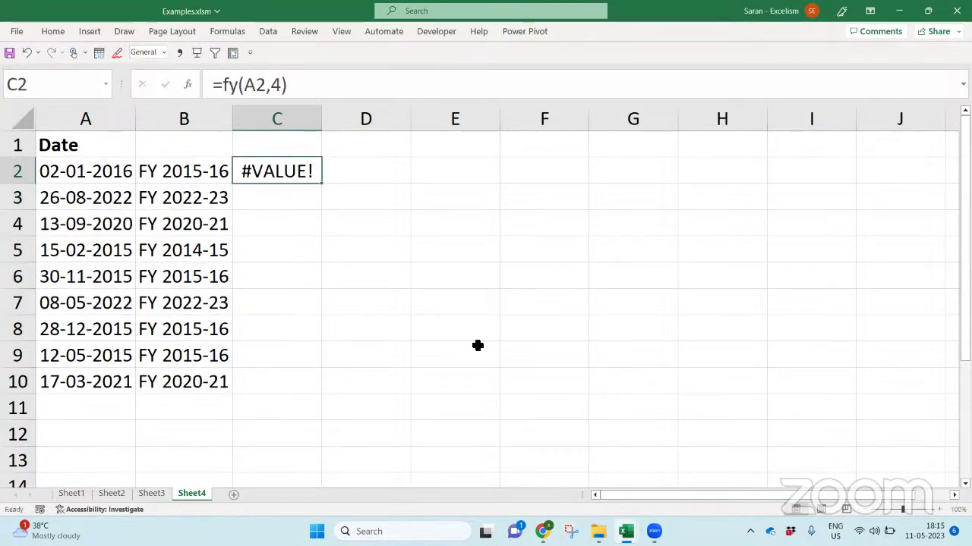
{"action": "key", "text": "F2"}
{"action": "key", "text": "BackSpace"}
{"action": "key", "text": "BackSpace"}
{"action": "key", "text": "BackSpace"}
{"action": "type", "text": ")"}
{"action": "key", "text": "Return"}
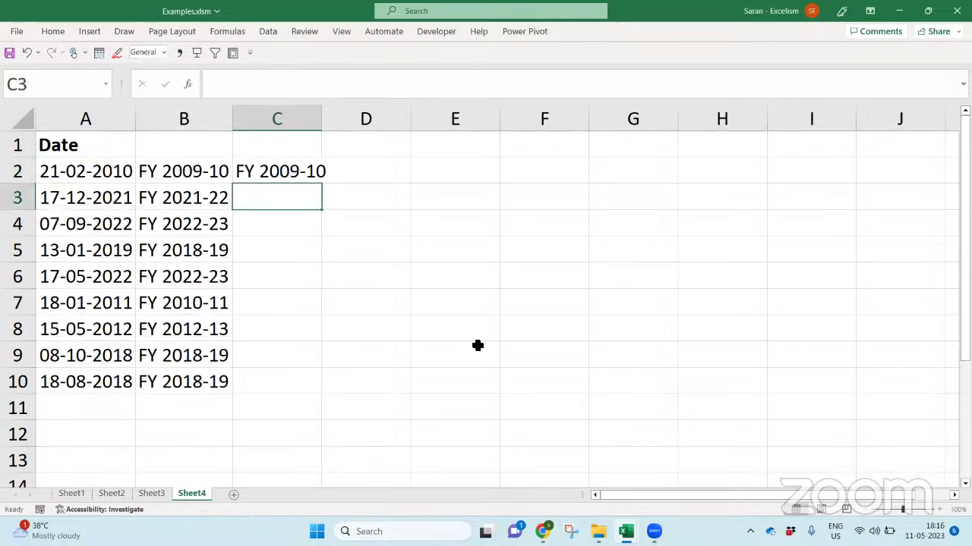
{"action": "key", "text": "Up"}
{"action": "double_click", "coordinate": [322, 184]}
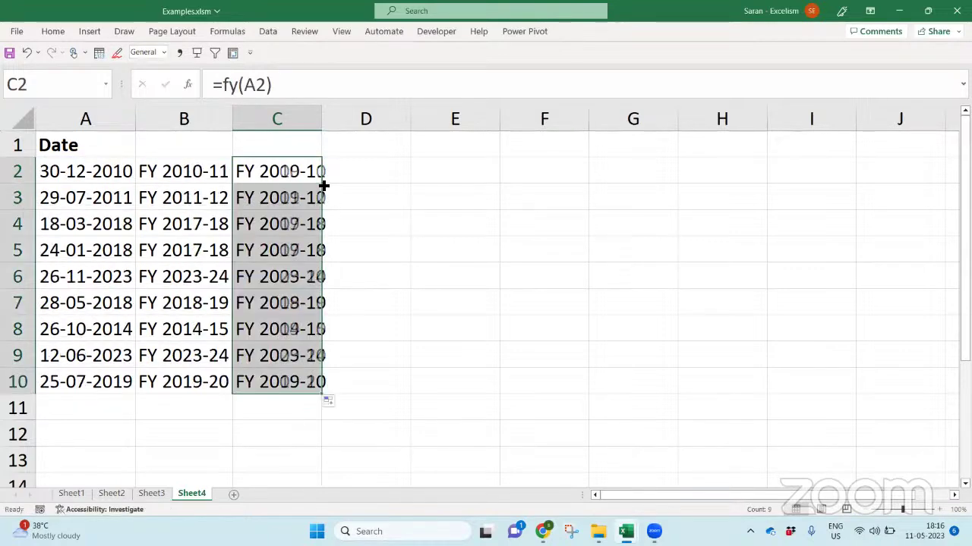
Try =FY(A2,2) in C2, then clear the formulas from C2:C10
{"action": "key", "text": "F2"}
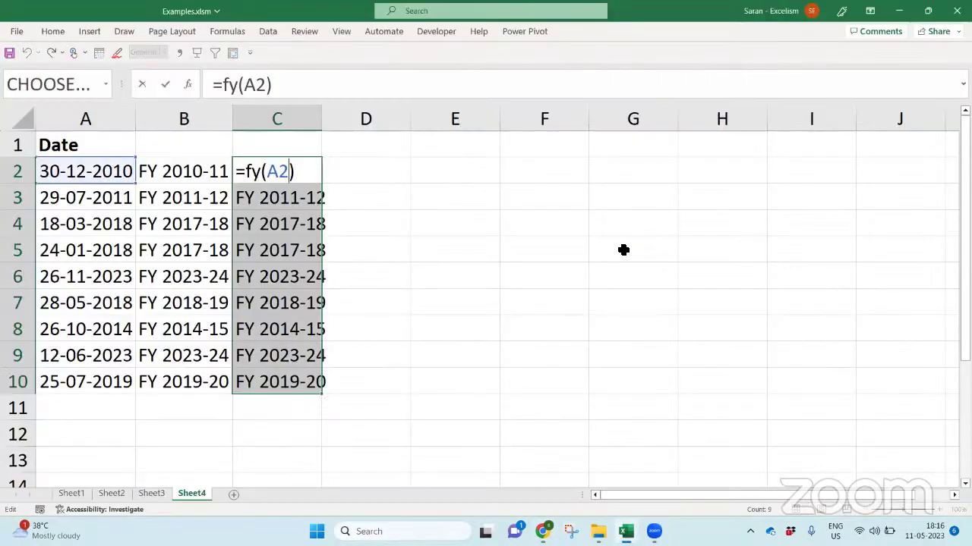
{"action": "key", "text": "Left"}
{"action": "type", "text": ","}
{"action": "type", "text": "2"}
{"action": "key", "text": "Return"}
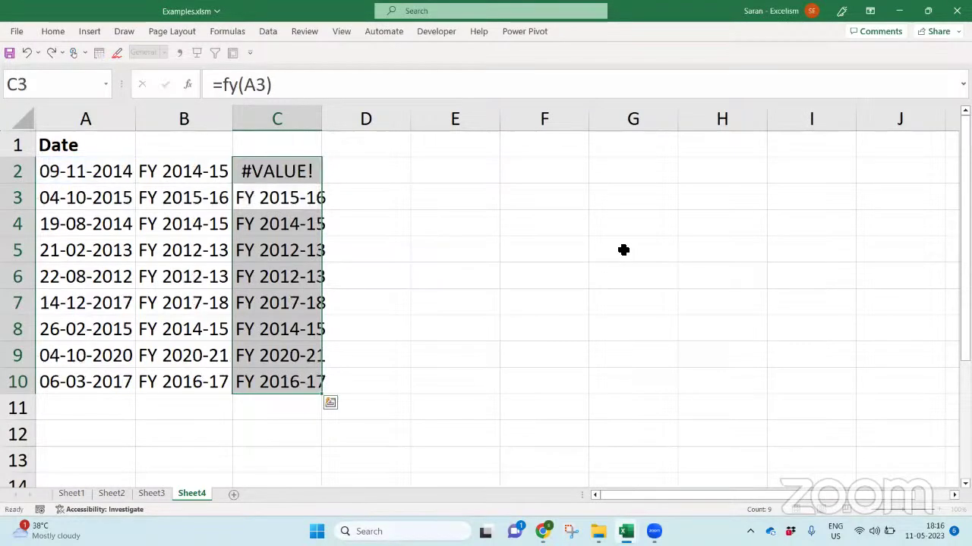
{"action": "key", "text": "Up"}
{"action": "key", "text": "F2"}
{"action": "key", "text": "Return"}
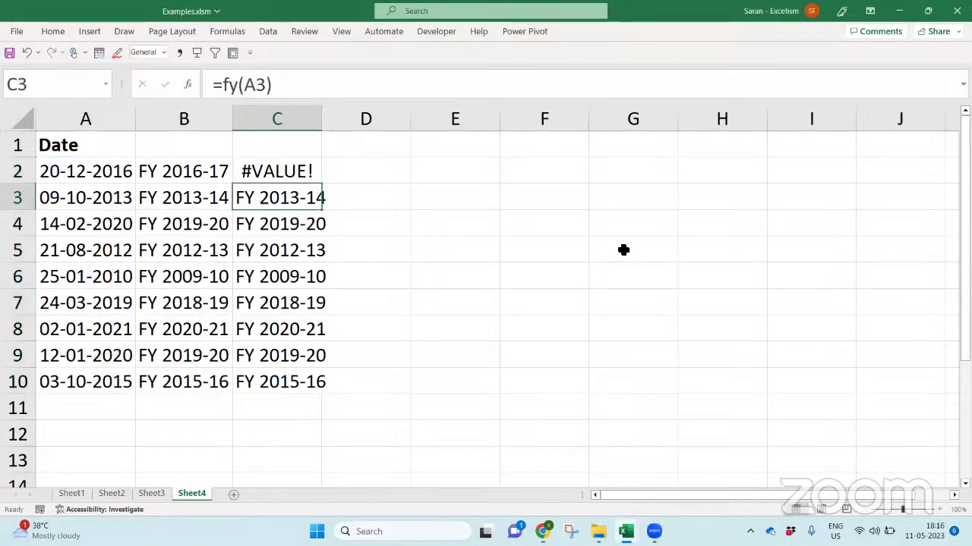
{"action": "key", "text": "Up"}
{"action": "key", "text": "ctrl+shift+Down"}
{"action": "key", "text": "F2"}
{"action": "key", "text": "Escape"}
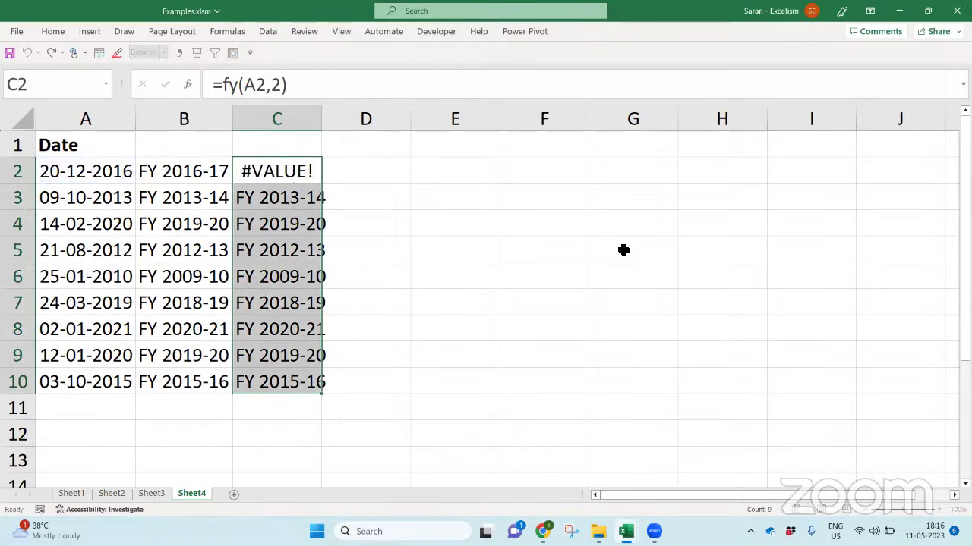
{"action": "key", "text": "Delete"}
Enter =FYx(A2) into all of C2:C10 and compare it with column B's FY formula
{"action": "type", "text": "="}
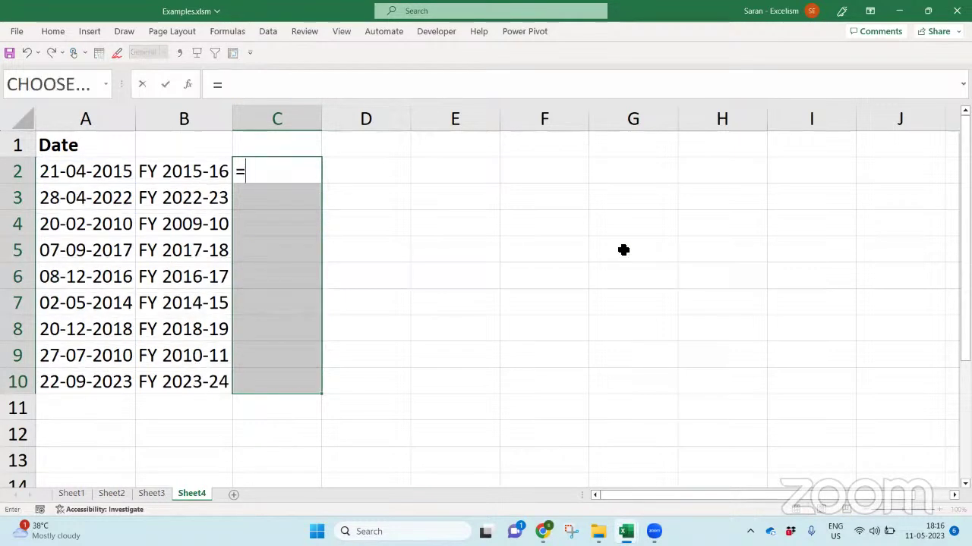
{"action": "type", "text": "fyx"}
{"action": "key", "text": "Tab"}
{"action": "key", "text": "Left"}
{"action": "key", "text": "Left"}
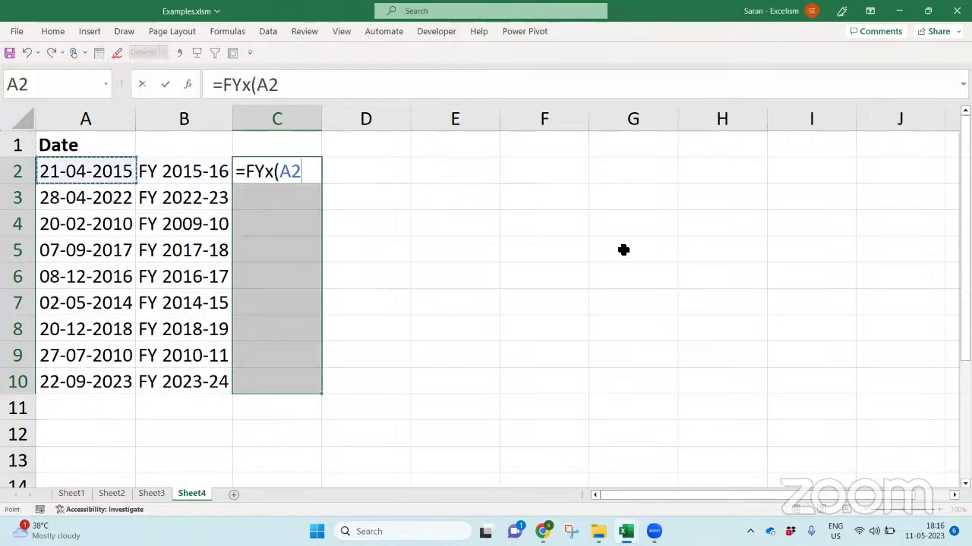
{"action": "type", "text": ")"}
{"action": "key", "text": "ctrl+Return"}
{"action": "key", "text": "Left"}
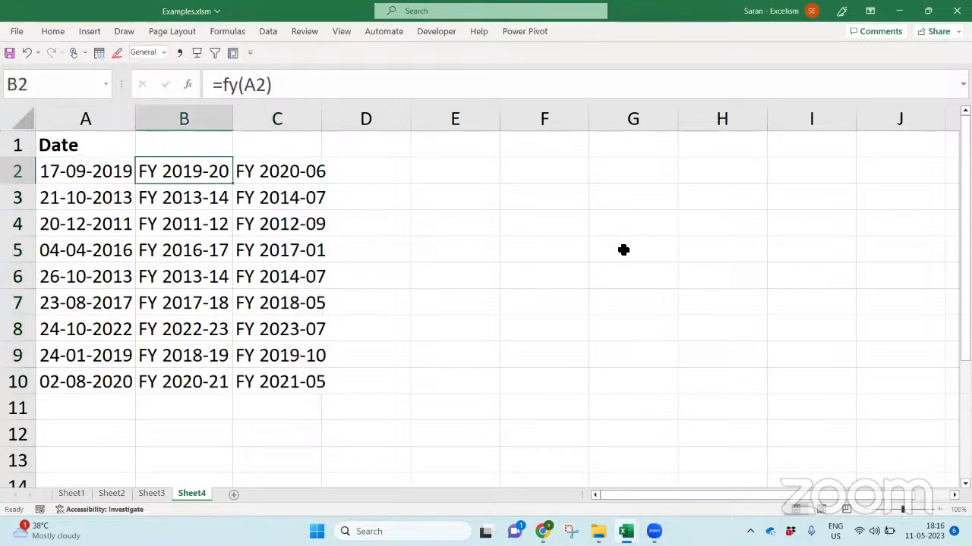
{"action": "key", "text": "Right"}
{"action": "key", "text": "Left"}
{"action": "key", "text": "Right"}
{"action": "key", "text": "Left"}
{"action": "key", "text": "Right"}
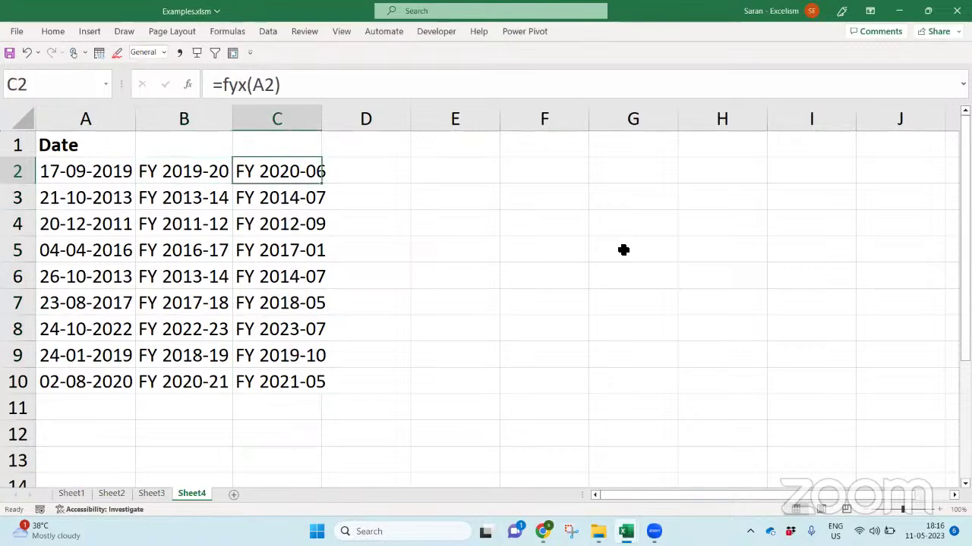
{"action": "key", "text": "ctrl+shift+Down"}
Autofit column C to show FYx results such as FY 2020-06
{"action": "key", "text": "alt+o"}
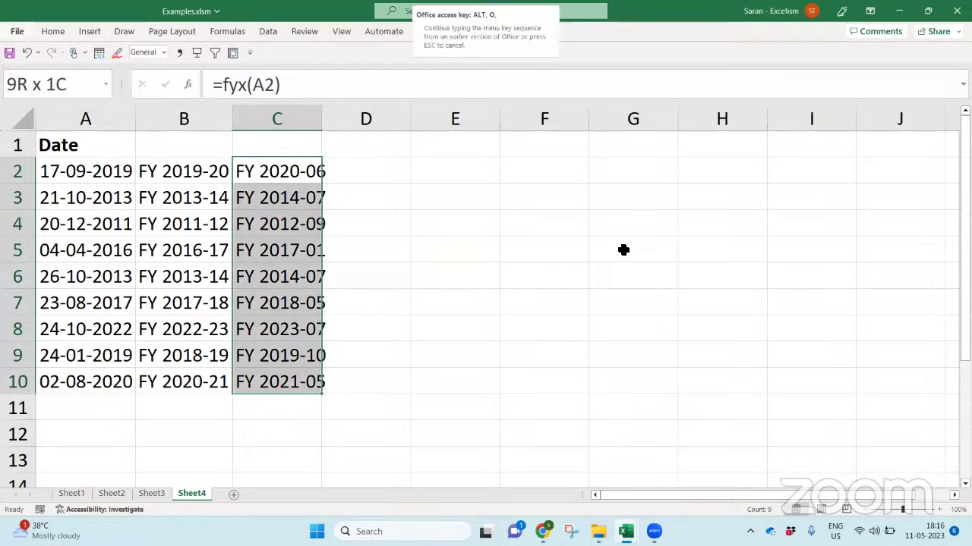
{"action": "key", "text": "a"}
{"action": "key", "text": "Down"}
{"action": "key", "text": "Down"}
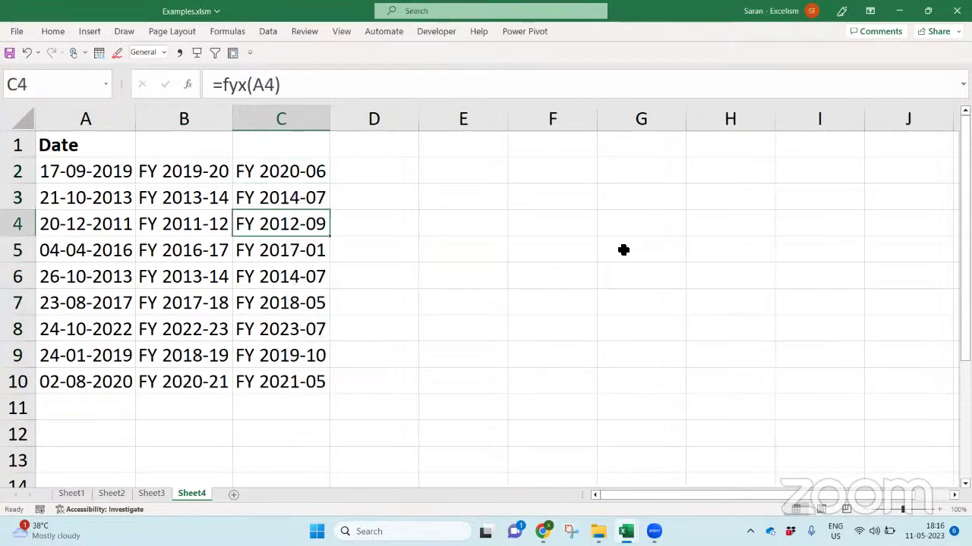
{"action": "key", "text": "Up"}
{"action": "key", "text": "Up"}
{"action": "key", "text": "F2"}
{"action": "key", "text": "ctrl+Return"}
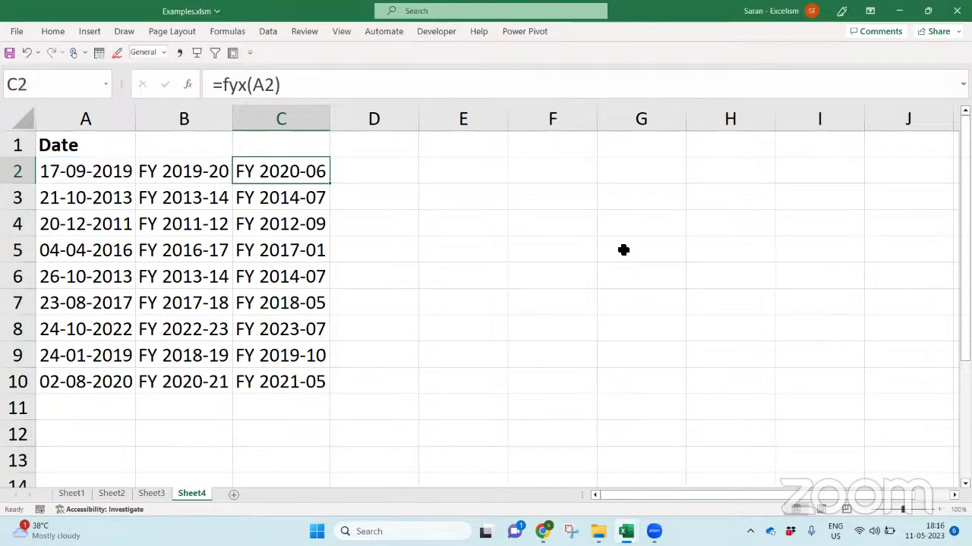
{"action": "key", "text": "alt+Tab"}
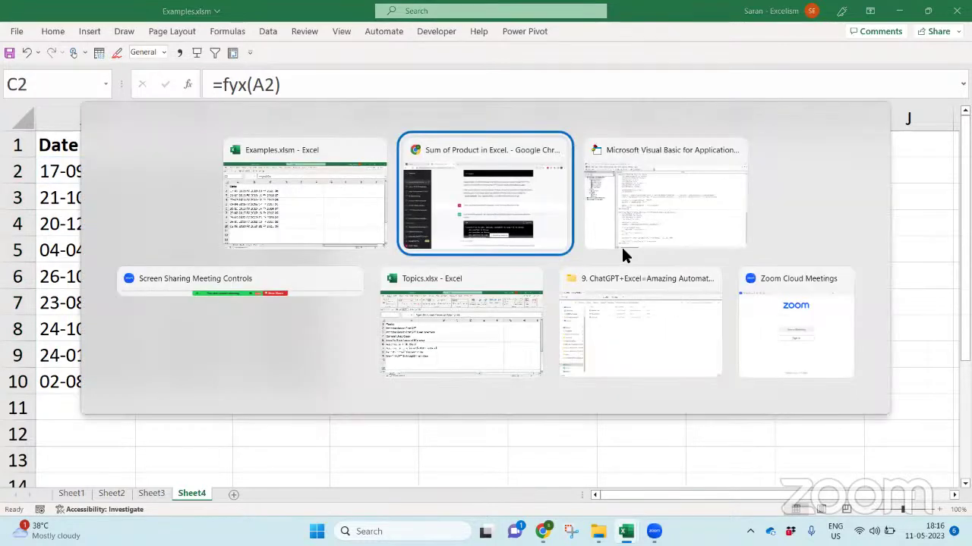
Send ChatGPT a report that 17-09-2019 wrongly returns FY 2020-06, checking the date in Excel
{"action": "scroll", "coordinate": [898, 372], "scroll_direction": "down", "scroll_amount": 5}
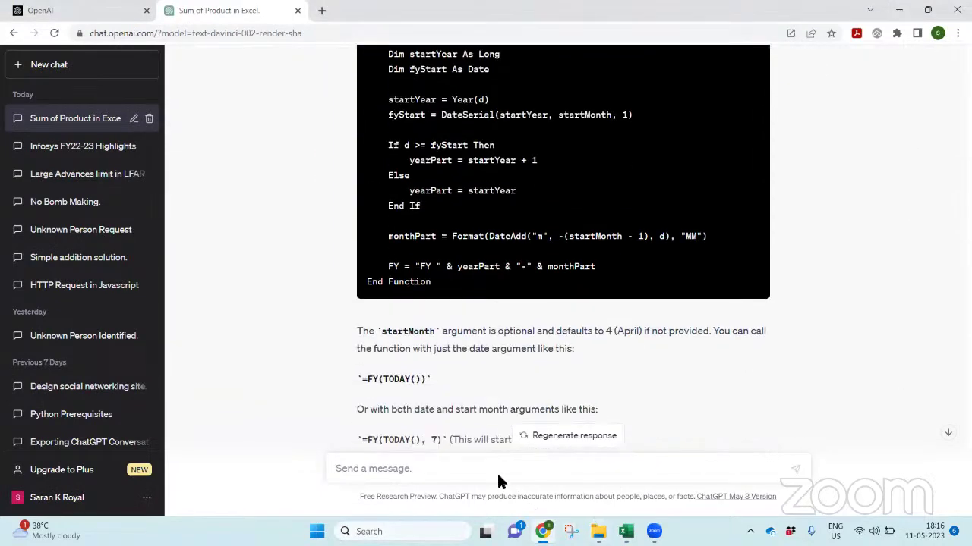
{"action": "type", "text": "For the date,"}
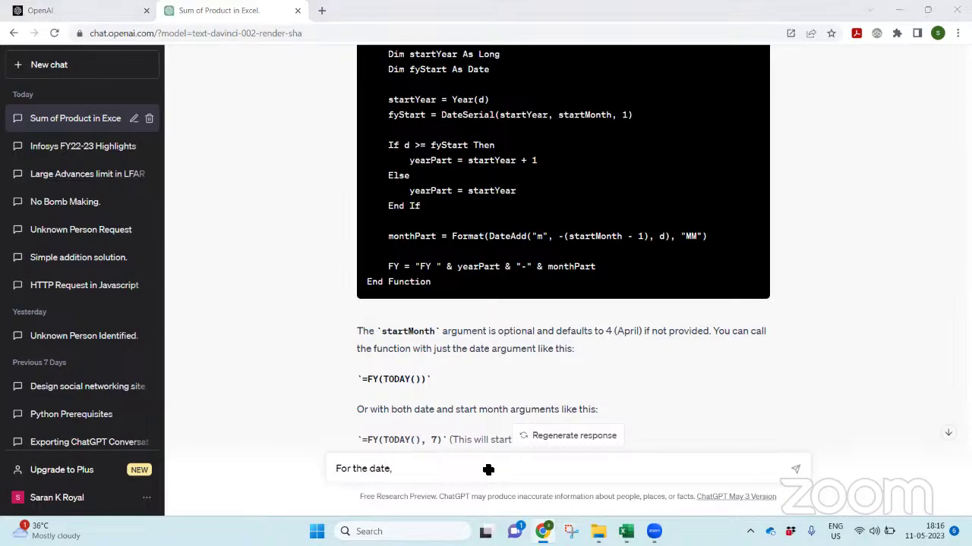
{"action": "key", "text": "alt+Tab"}
{"action": "key", "text": "Left"}
{"action": "key", "text": "Left"}
{"action": "key", "text": "F2"}
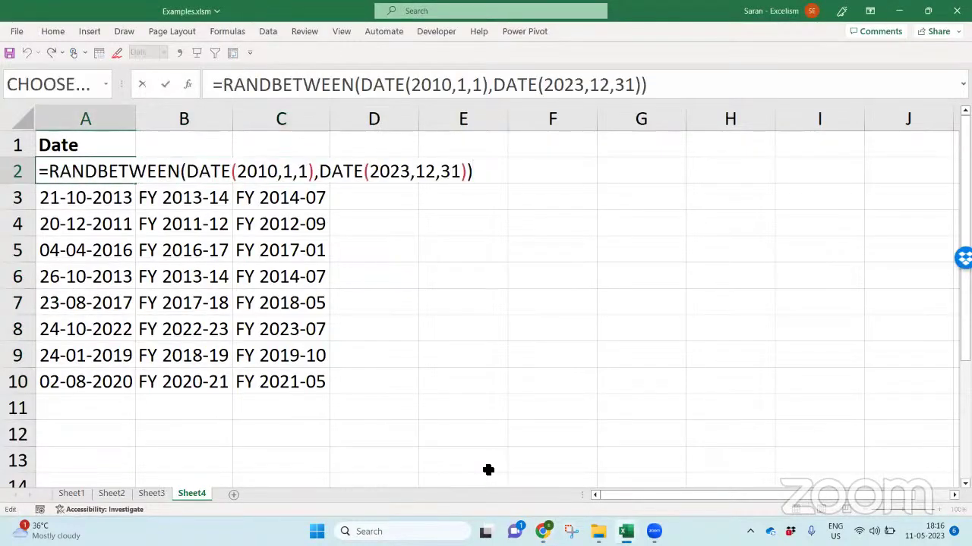
{"action": "key", "text": "ctrl+Return"}
{"action": "key", "text": "alt+Tab"}
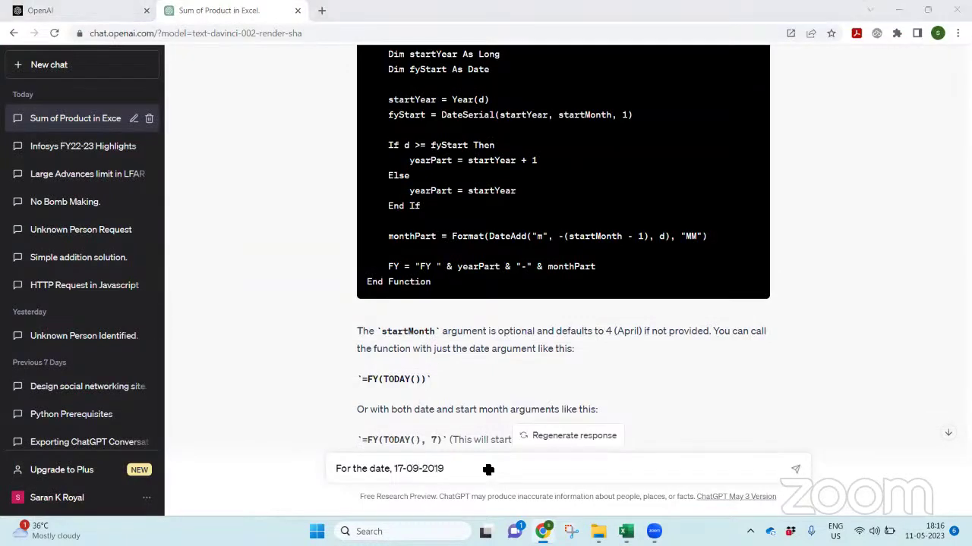
{"action": "key", "text": "alt+Tab"}
{"action": "key", "text": "alt+Tab"}
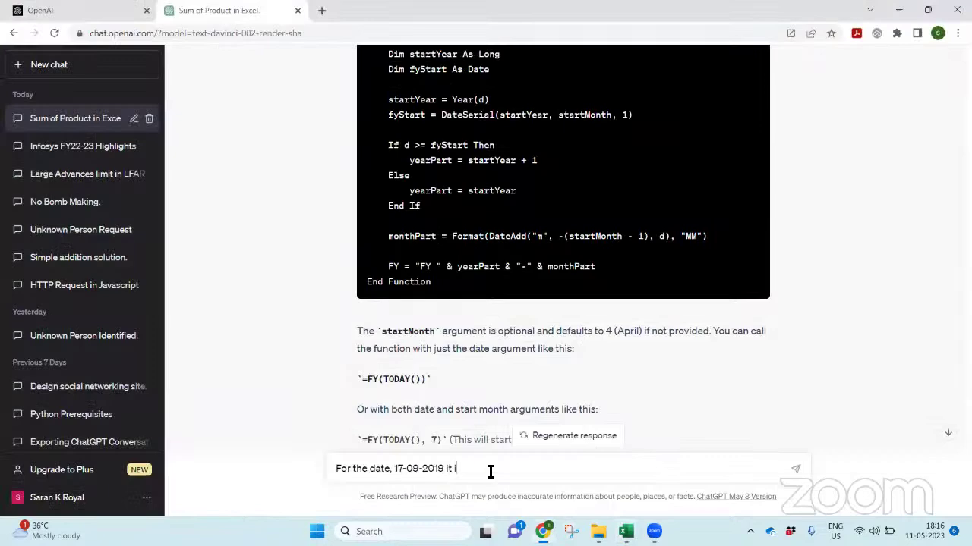
{"action": "key", "text": "alt+Tab"}
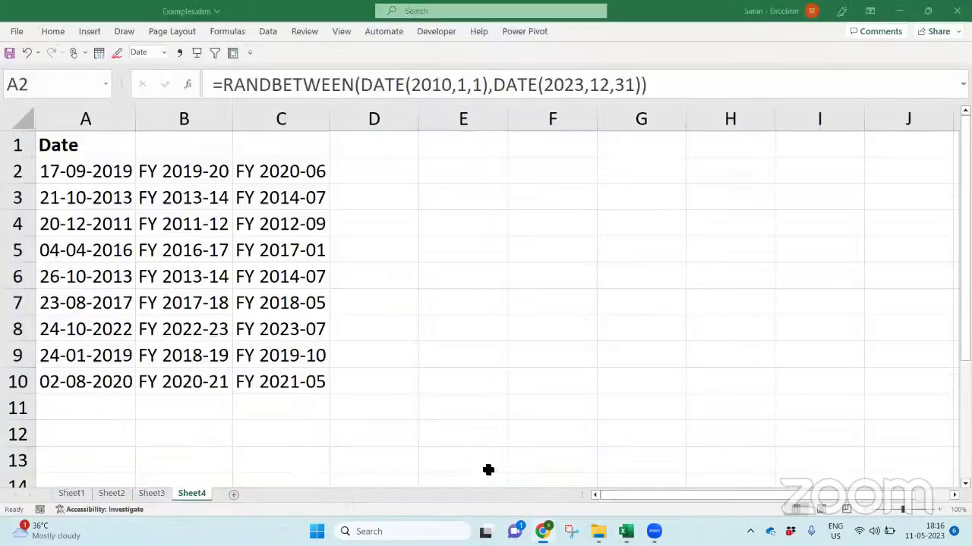
{"action": "key", "text": "alt+Tab"}
{"action": "key", "text": "alt+Tab"}
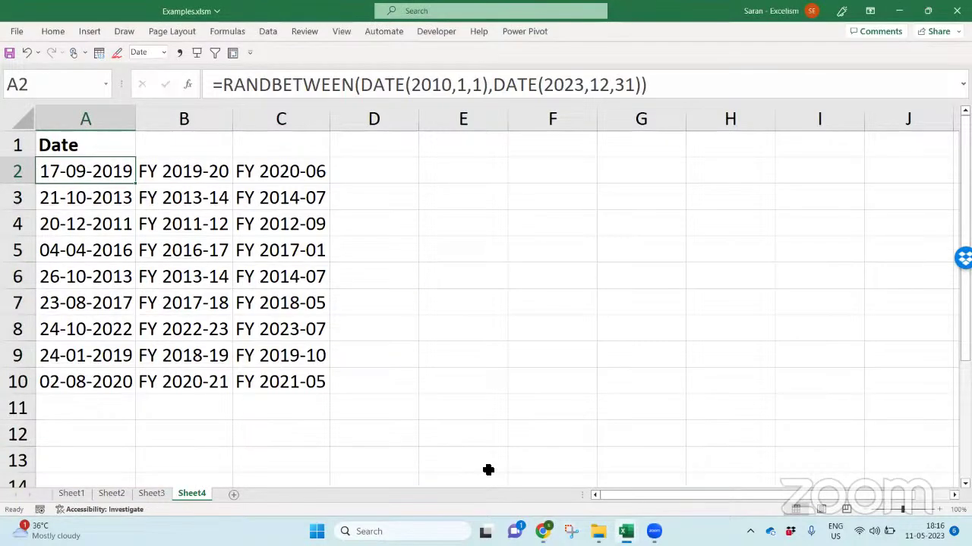
{"action": "key", "text": "alt+Tab"}
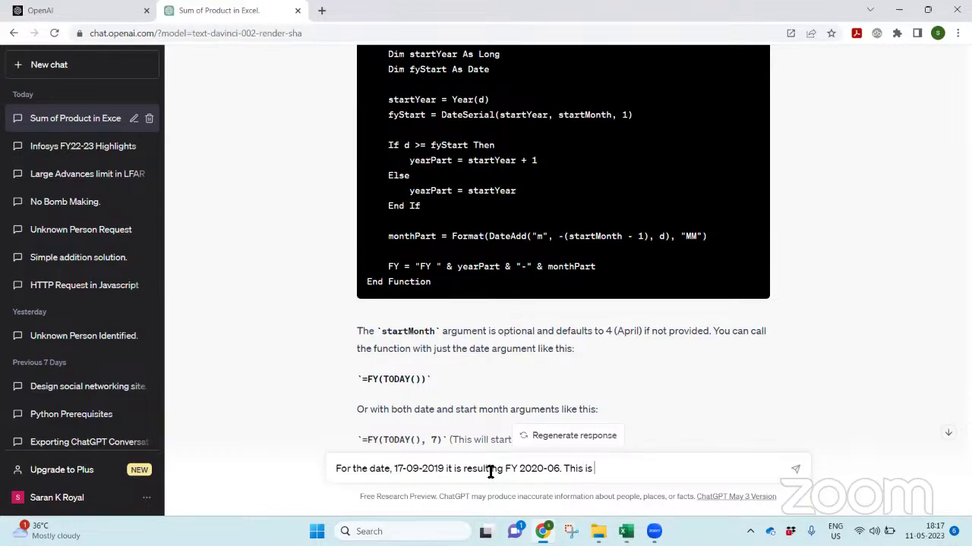
{"action": "key", "text": "Return"}
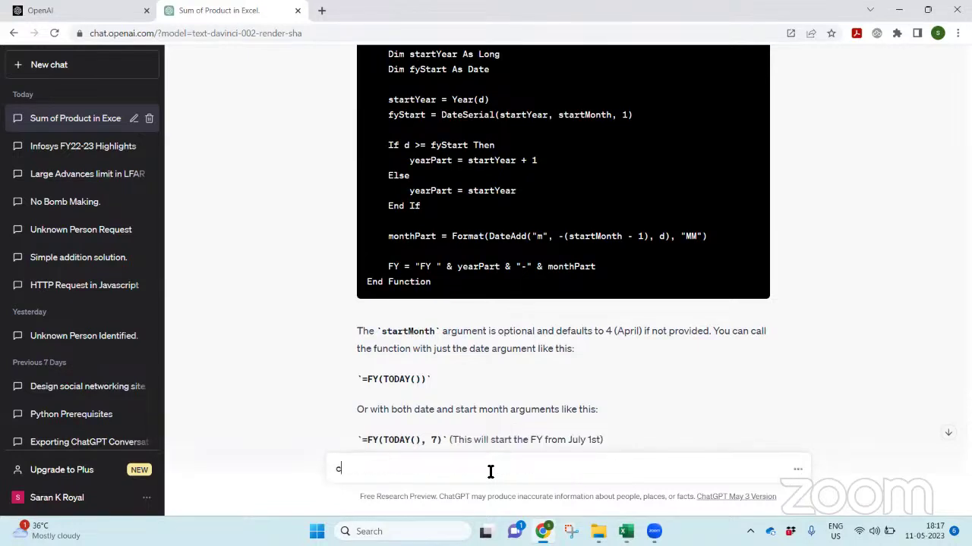
Copy the revised FY function with a required startMonth argument from the reply
{"action": "left_click", "coordinate": [948, 434]}
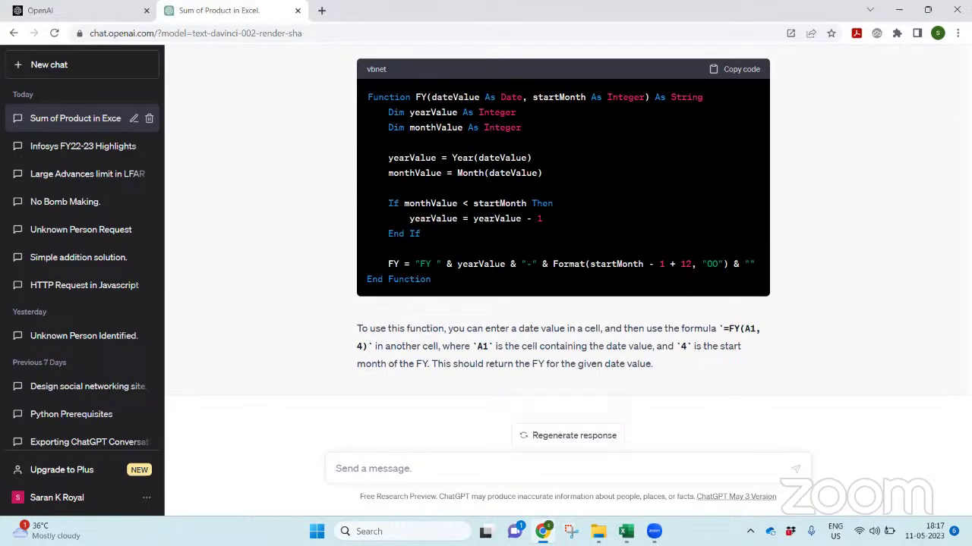
{"action": "left_click", "coordinate": [736, 69]}
{"action": "key", "text": "alt+Tab"}
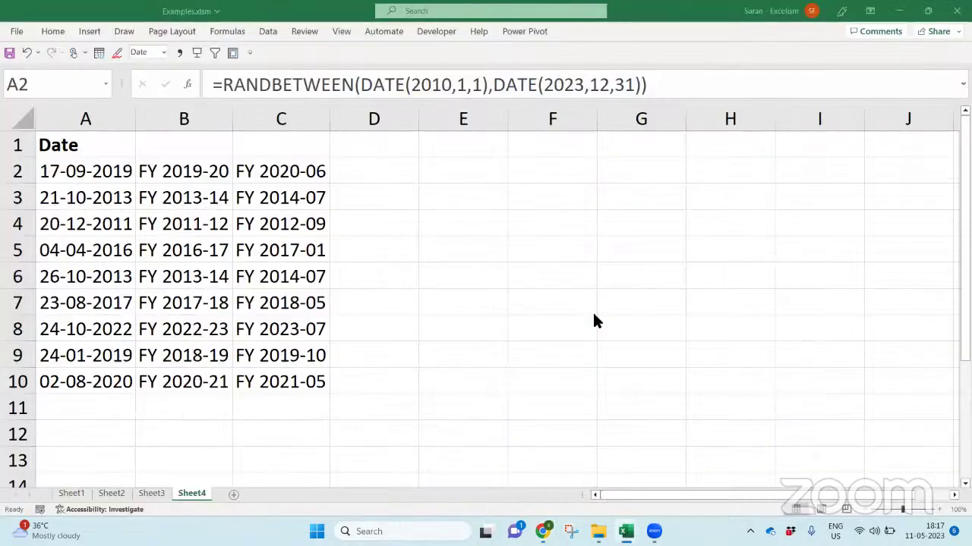
Paste the revised function below FYx in Module2, renaming its name and return assignment to FYxx
{"action": "key", "text": "alt+F11"}
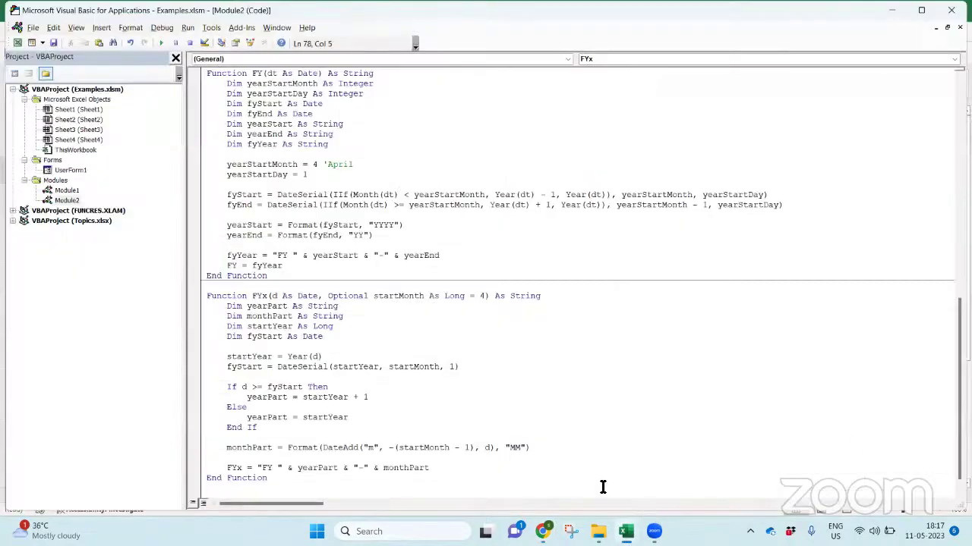
{"action": "key", "text": "Return"}
{"action": "type", "text": "Function FY(dateValue As Date, startMonth As Integer) As String     Dim yearValue As Integer     Dim monthValue As Integer      yearValue = Year(dateValue)     monthValue = Month(dateValue)      If monthValue < startMonth Then         yearValue = yearValue - 1     End If      FY = \"FY \" & yearValue & \"-\" & Format(startMonth - 1 + 12, \"00\") & \"\" End Function"}
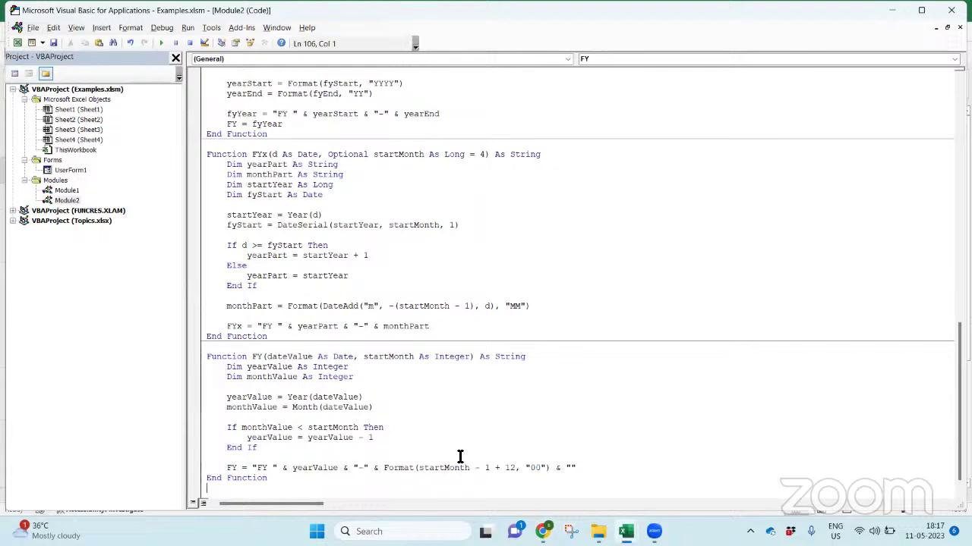
{"action": "left_click", "coordinate": [263, 356]}
{"action": "type", "text": "xx"}
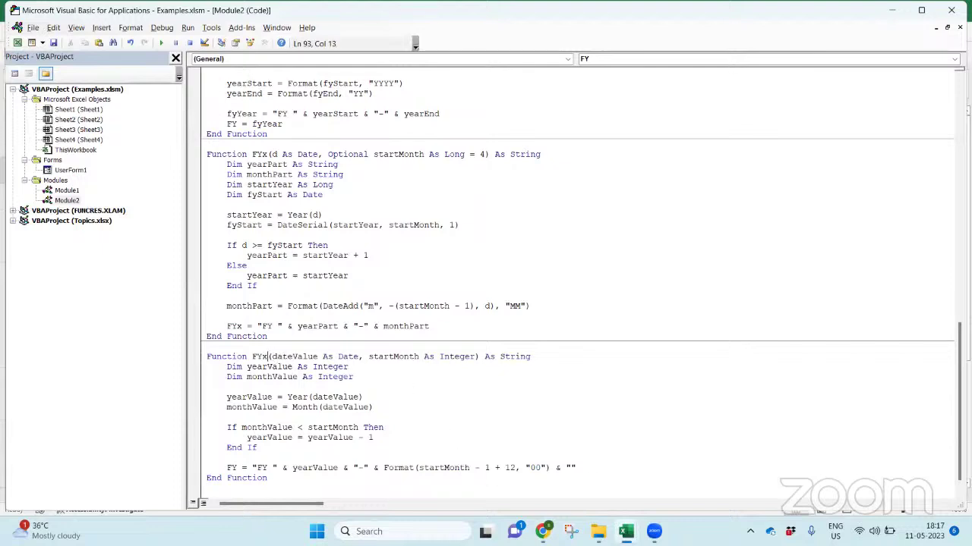
{"action": "left_click", "coordinate": [271, 437]}
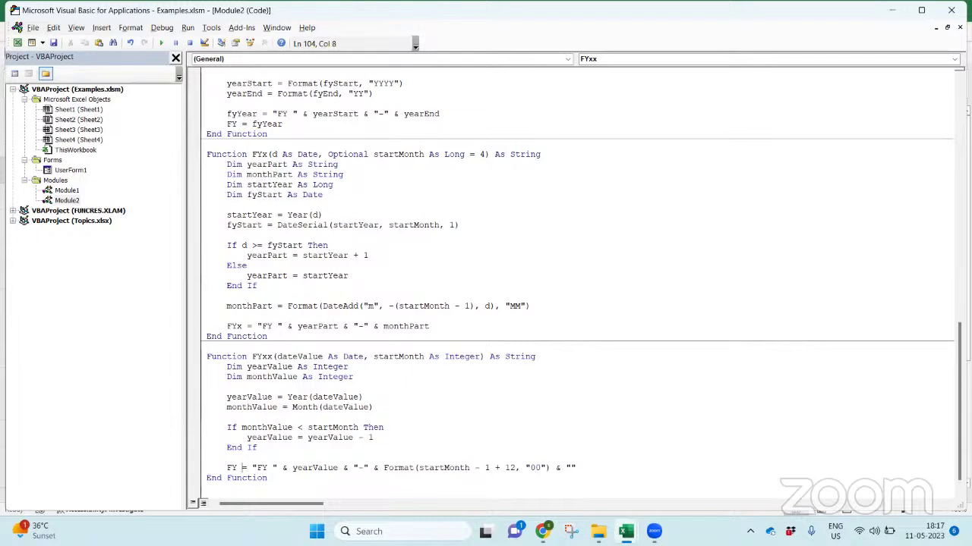
{"action": "type", "text": "xx"}
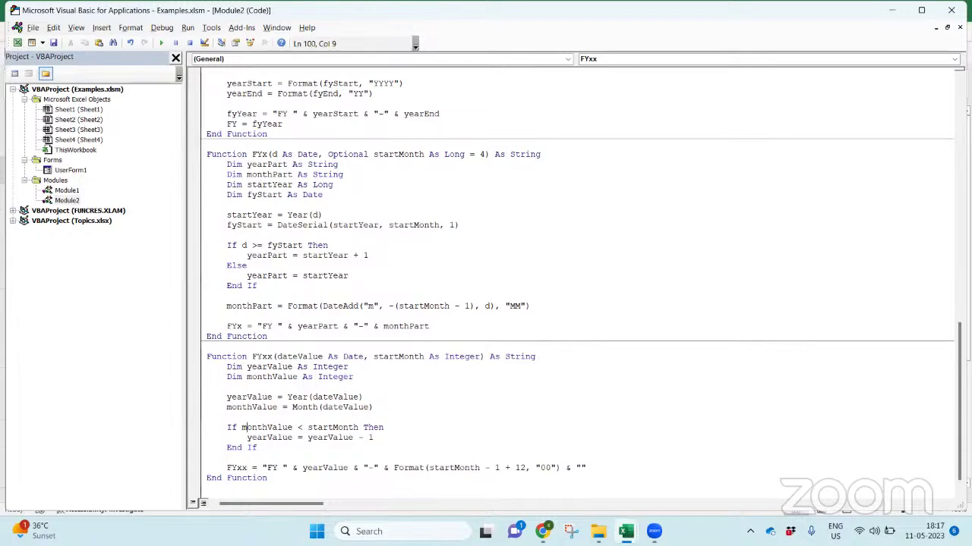
{"action": "key", "text": "Up"}
{"action": "key", "text": "Up"}
Enter =FYxx(A2,4) in cell D2
{"action": "key", "text": "alt+F11"}
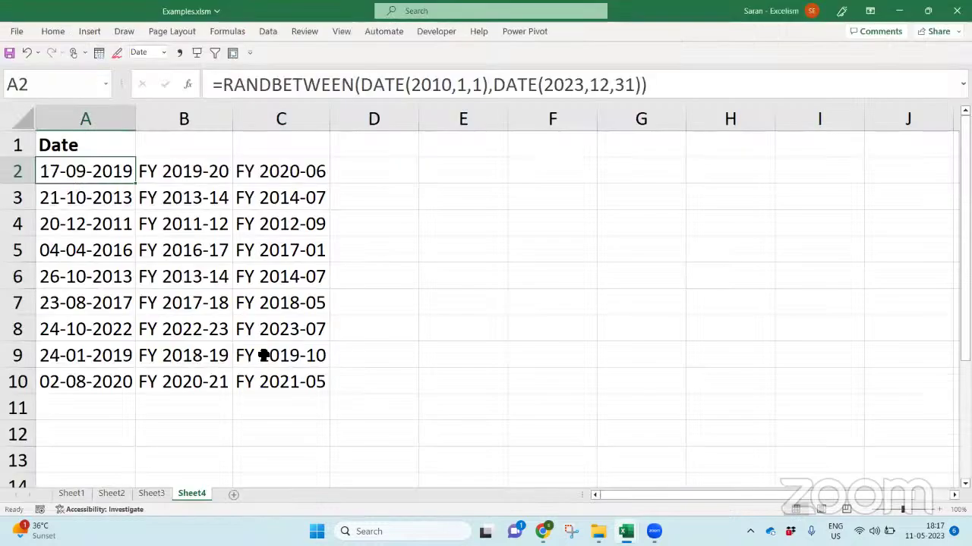
{"action": "key", "text": "Right"}
{"action": "key", "text": "Right"}
{"action": "key", "text": "Right"}
{"action": "key", "text": "alt+F11"}
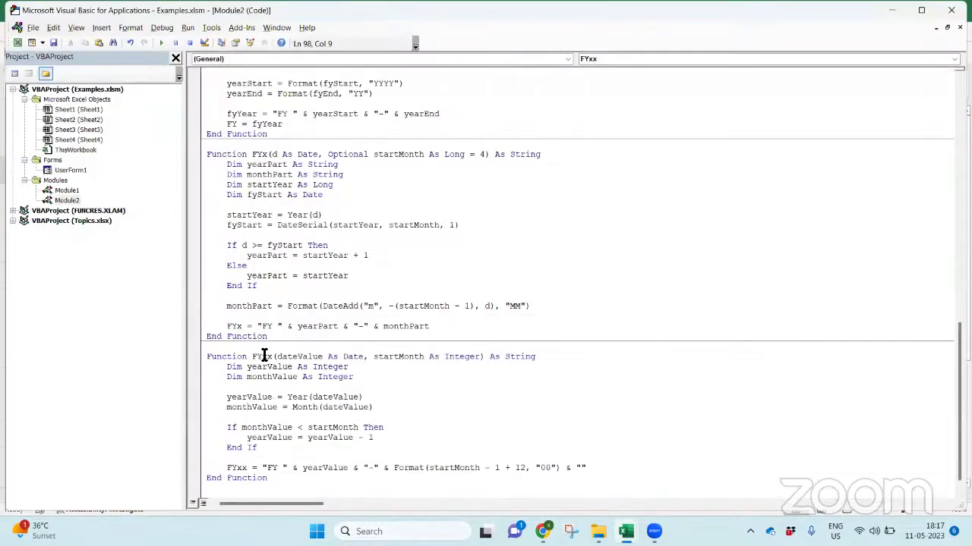
{"action": "key", "text": "alt+F11"}
{"action": "type", "text": "=fyxx"}
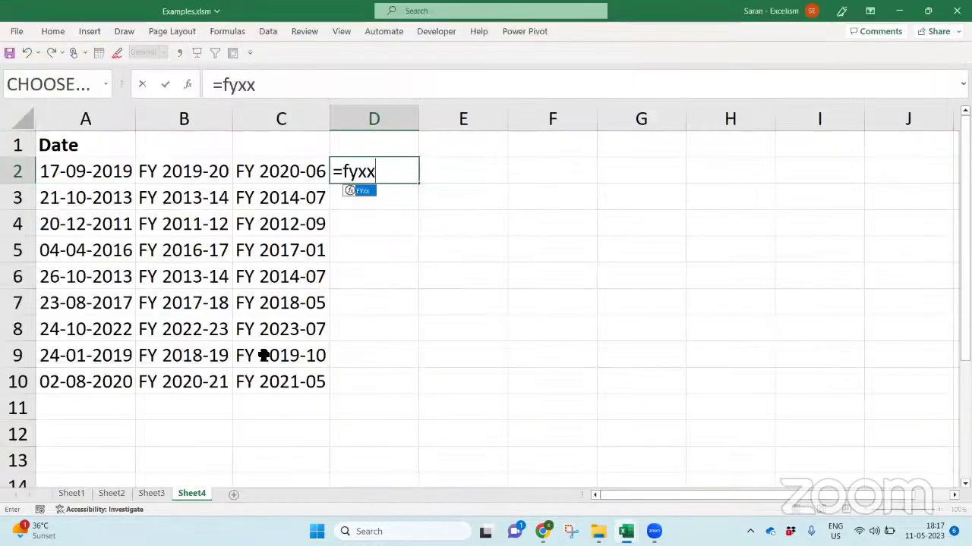
{"action": "key", "text": "Tab"}
{"action": "key", "text": "Left"}
{"action": "key", "text": "Left"}
{"action": "key", "text": "Left"}
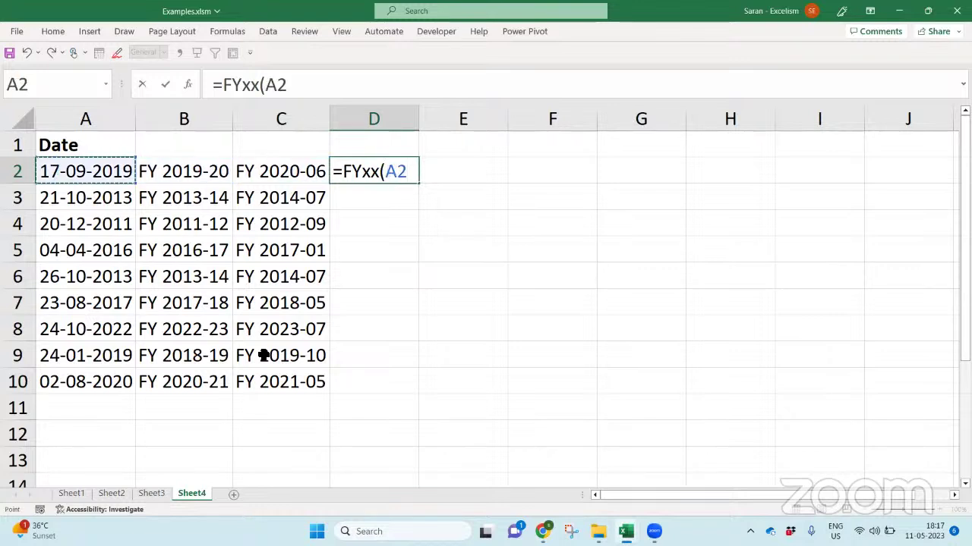
{"action": "type", "text": ",4"}
{"action": "key", "text": "Return"}
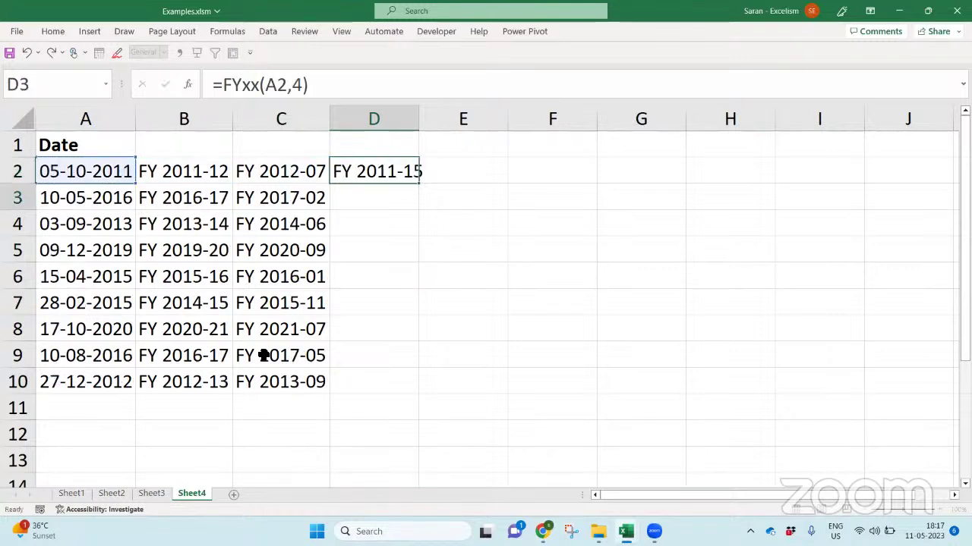
Copy the D2 formula down through D3:D10
{"action": "key", "text": "Up"}
{"action": "key", "text": "ctrl+c"}
{"action": "key", "text": "Left"}
{"action": "key", "text": "ctrl+Down"}
{"action": "key", "text": "Right"}
{"action": "key", "text": "ctrl+shift+Up"}
{"action": "key", "text": "shift+Down"}
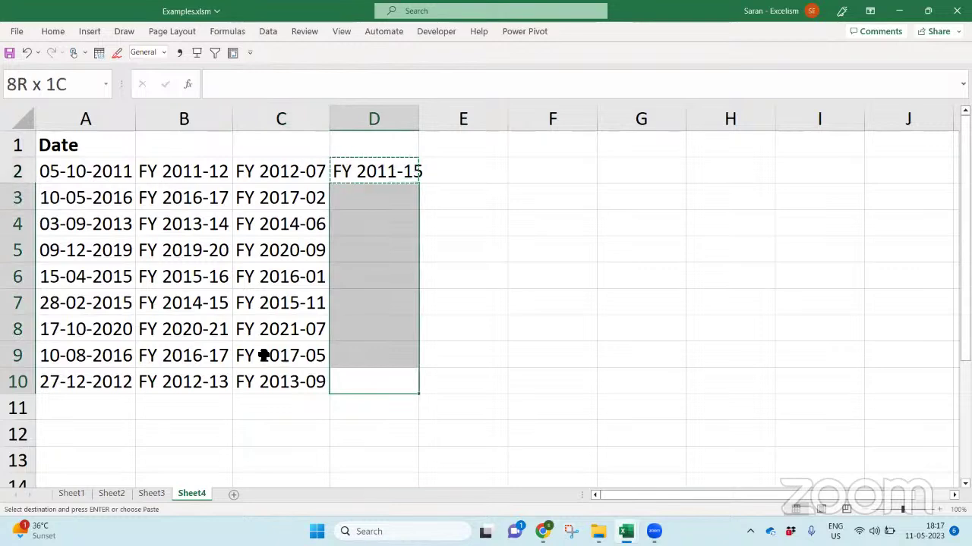
{"action": "key", "text": "ctrl+v"}
{"action": "key", "text": "alt+Tab"}
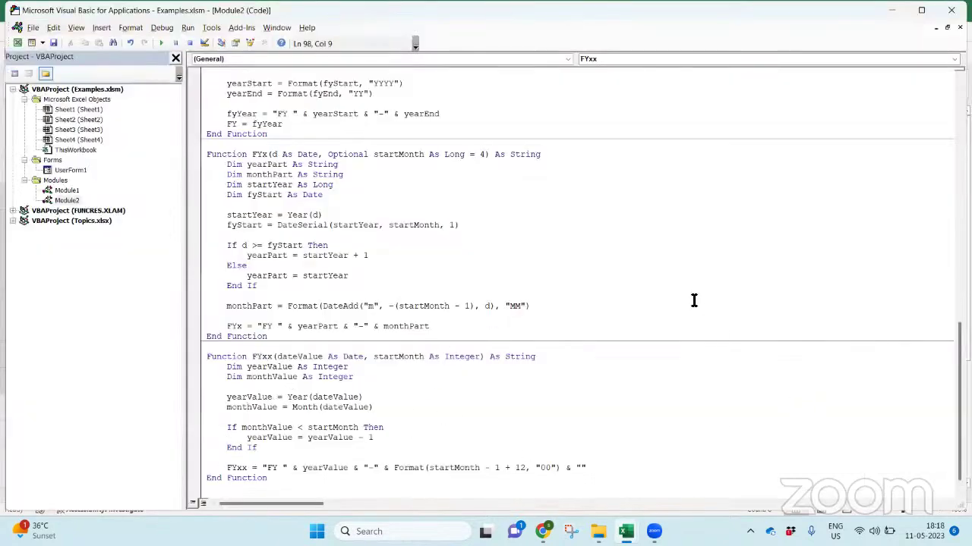
Compare the C2 and D2 formulas and recalculate with F9, giving labels like FY 2015-15
{"action": "key", "text": "alt+Tab"}
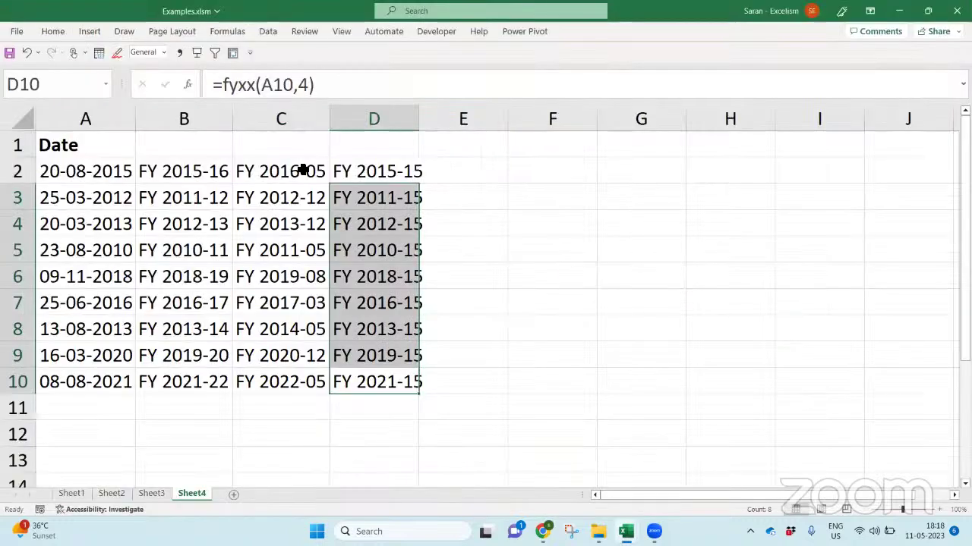
{"action": "left_click", "coordinate": [304, 170]}
{"action": "left_click", "coordinate": [384, 167]}
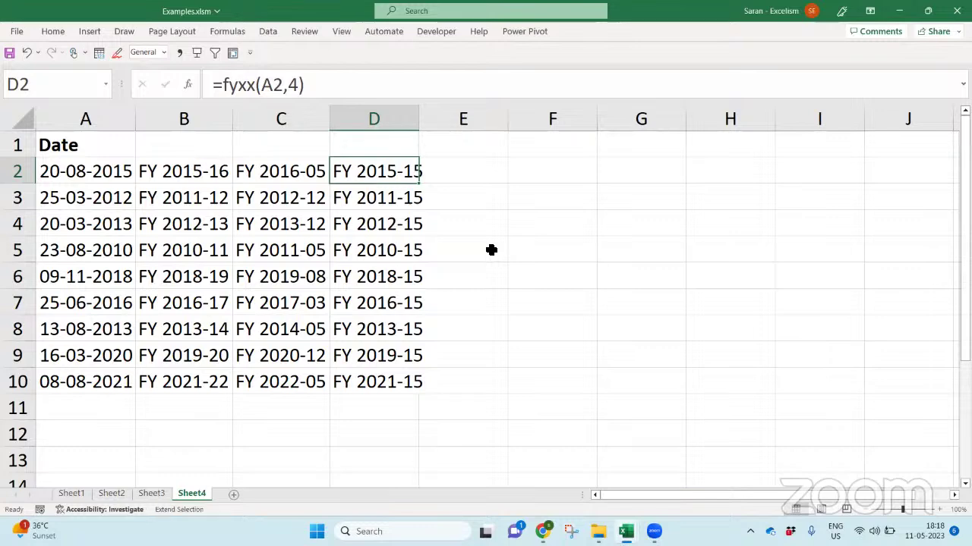
{"action": "key", "text": "F9"}
{"action": "key", "text": "F9"}
{"action": "key", "text": "F9"}
{"action": "key", "text": "alt+Tab"}
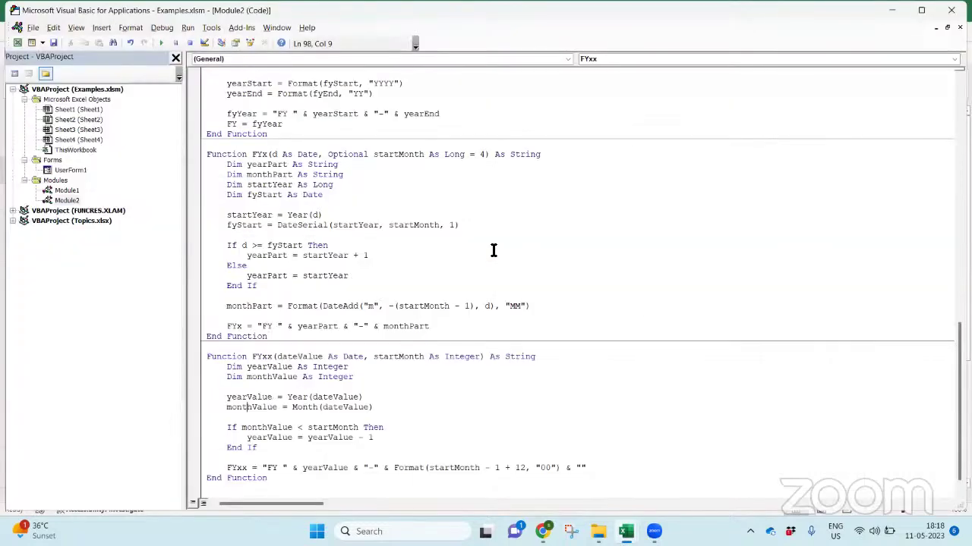
{"action": "key", "text": "alt+Tab"}
{"action": "key", "text": "alt+Tab"}
{"action": "key", "text": "alt+Tab"}
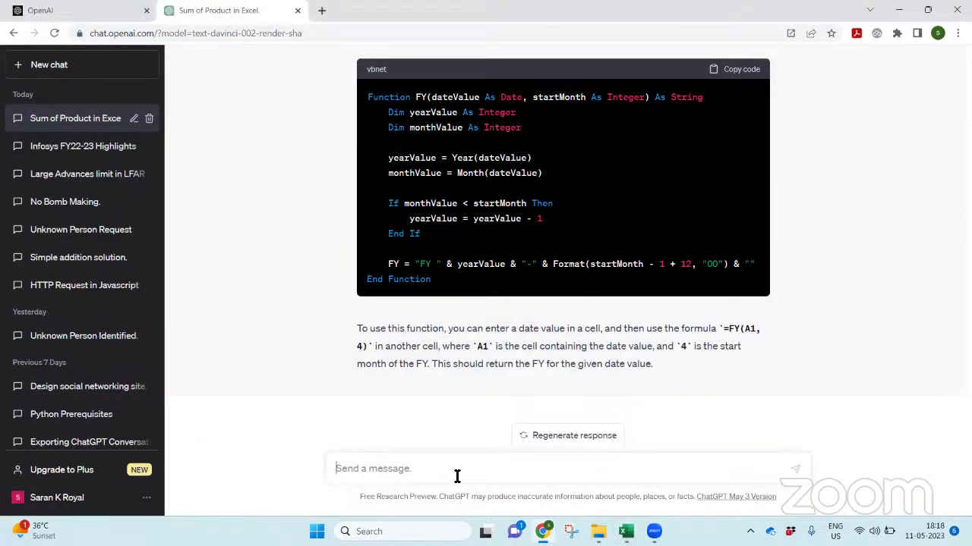
Draft the reply 'YOu went entirely wrong. Let me instruct properly' in the message box
{"action": "type", "text": "Please"}
{"action": "key", "text": "BackSpace"}
{"action": "key", "text": "BackSpace"}
{"action": "key", "text": "BackSpace"}
{"action": "key", "text": "BackSpace"}
{"action": "key", "text": "BackSpace"}
{"action": "key", "text": "BackSpace"}
{"action": "key", "text": "BackSpace"}
{"action": "type", "text": "YOu went "}
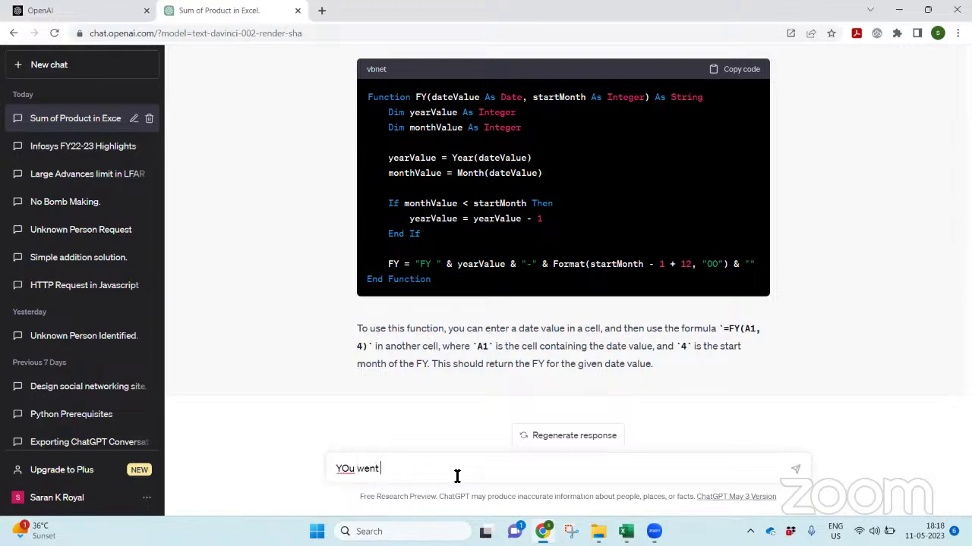
{"action": "type", "text": "entiirely wrong. Let me instruct produ"}
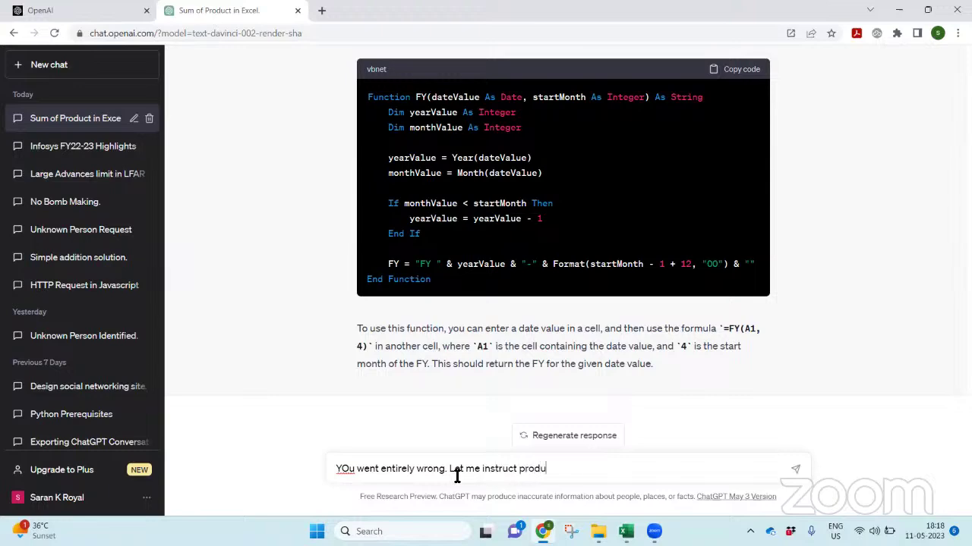
{"action": "key", "text": "BackSpace"}
{"action": "key", "text": "BackSpace"}
{"action": "type", "text": "perly"}
Scroll the conversation back to the earlier FY function request
{"action": "scroll", "coordinate": [457, 474], "scroll_direction": "up", "scroll_amount": 10}
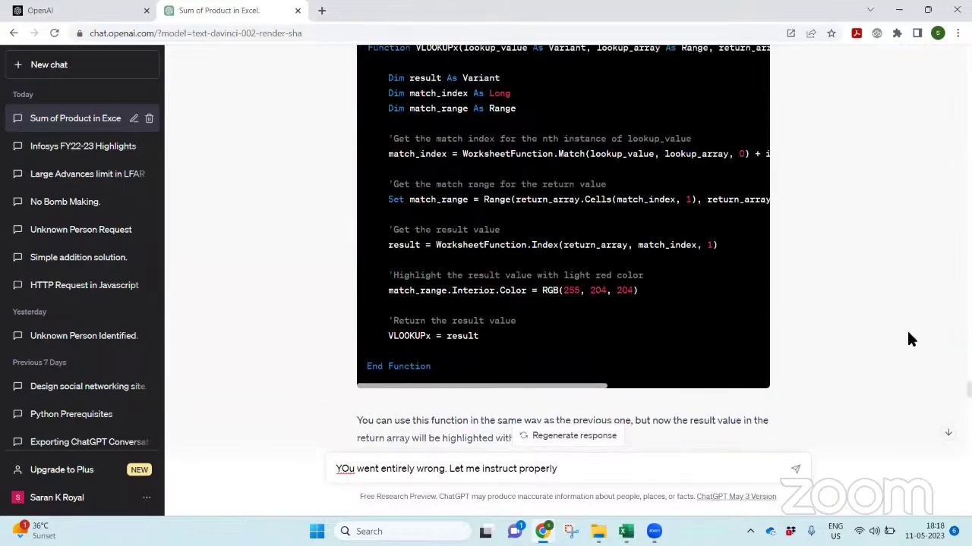
{"action": "scroll", "coordinate": [911, 339], "scroll_direction": "down", "scroll_amount": 10}
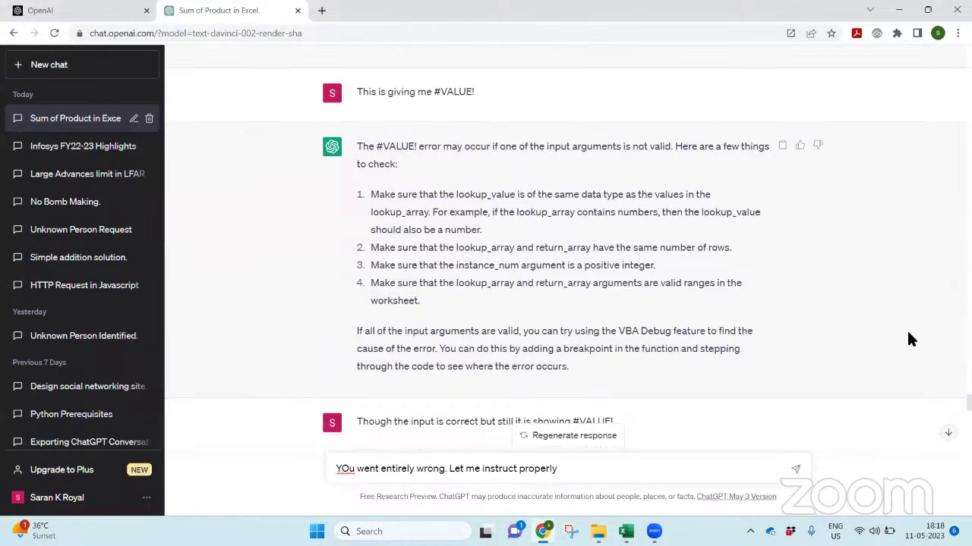
{"action": "scroll", "coordinate": [911, 339], "scroll_direction": "down", "scroll_amount": 6}
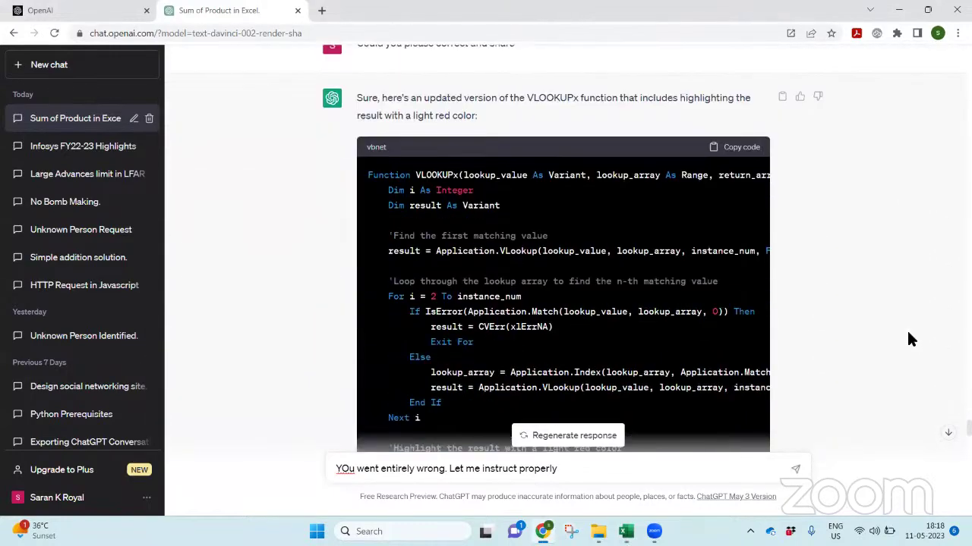
{"action": "scroll", "coordinate": [871, 225], "scroll_direction": "down", "scroll_amount": 5}
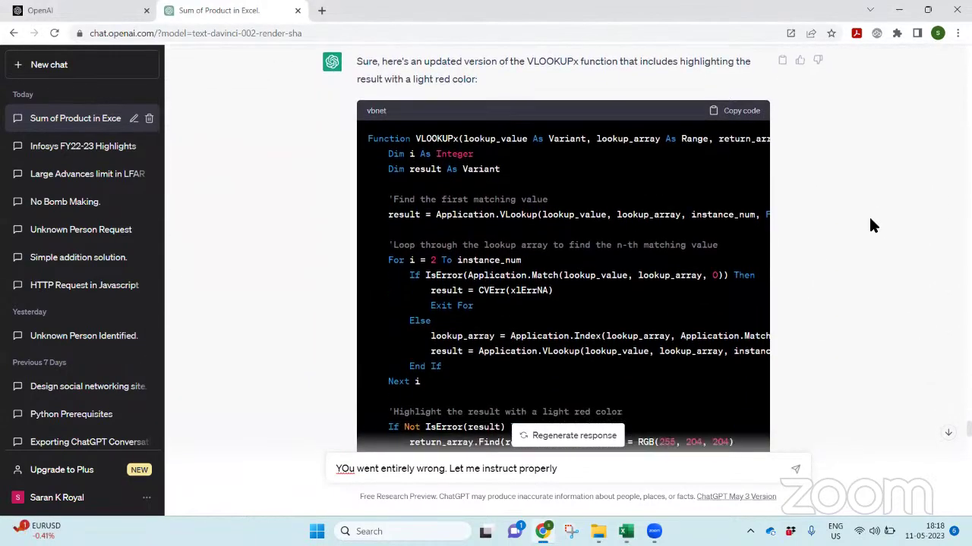
{"action": "scroll", "coordinate": [872, 225], "scroll_direction": "down", "scroll_amount": 4}
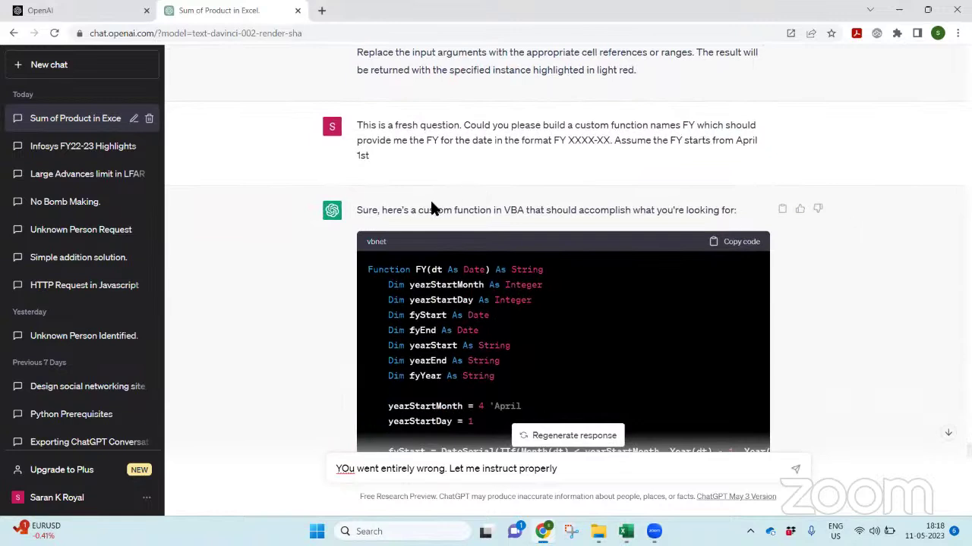
Copy the earlier FY function request and paste it after the draft reply
{"action": "left_click_drag", "start_coordinate": [357, 125], "coordinate": [388, 167]}
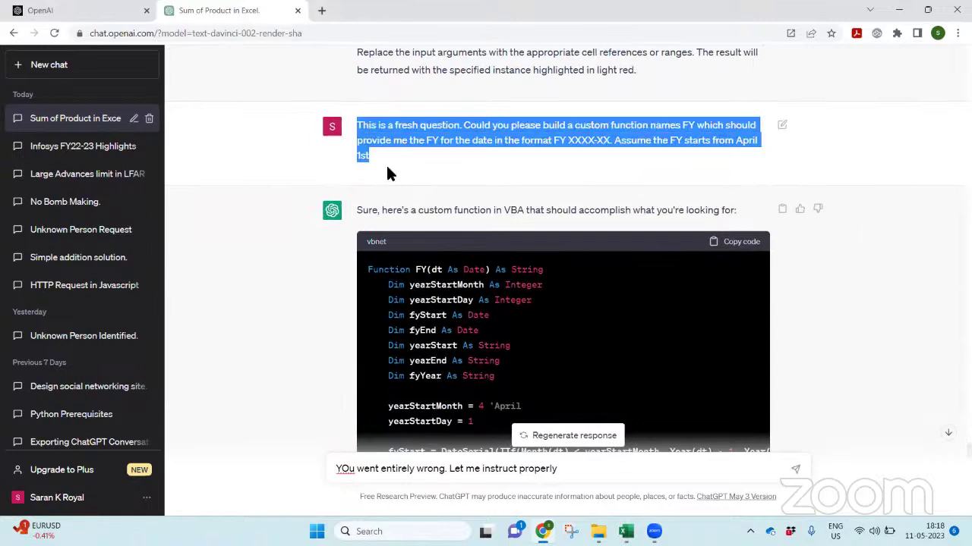
{"action": "left_click", "coordinate": [607, 466]}
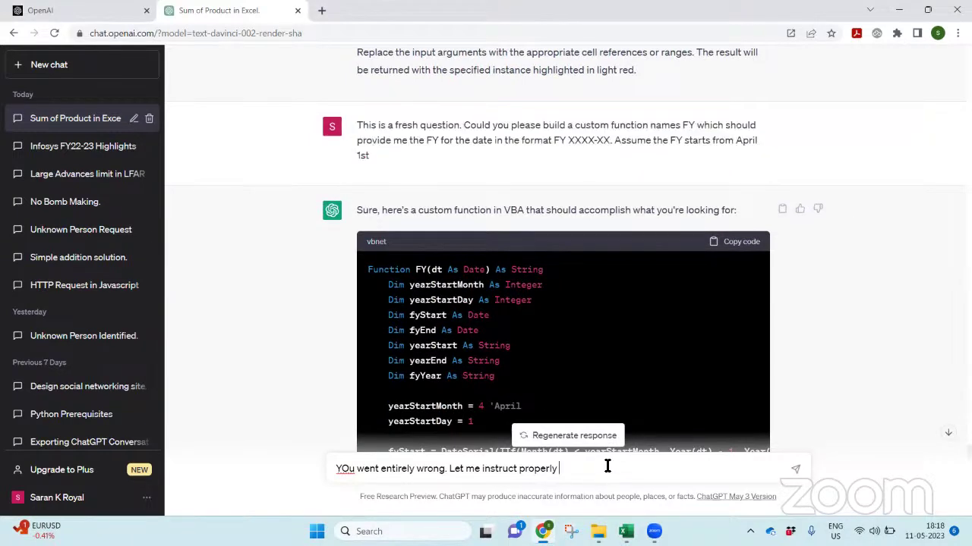
{"action": "key", "text": "ctrl+v"}
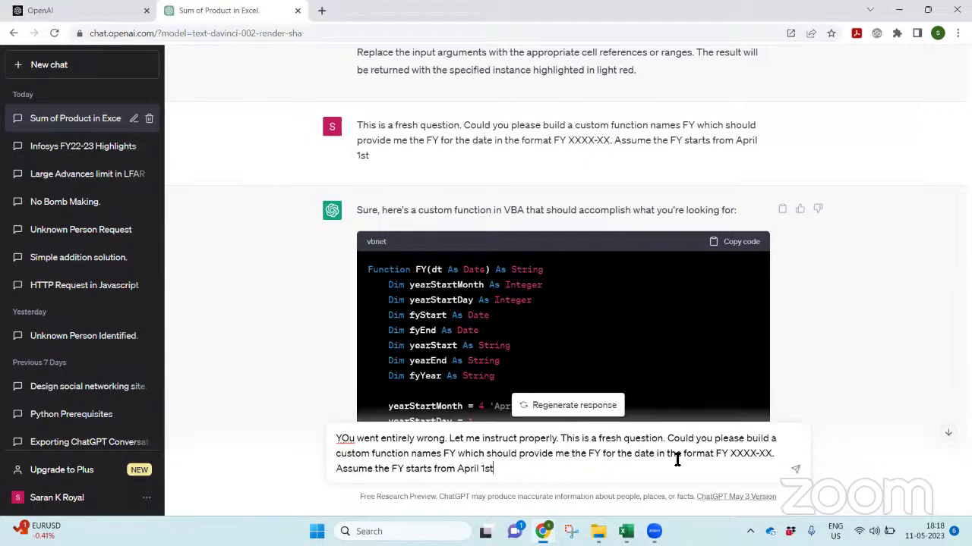
Replace the April 1st line with a Start Month number argument defaulting to 4, then send
{"action": "left_click_drag", "start_coordinate": [514, 472], "coordinate": [320, 472]}
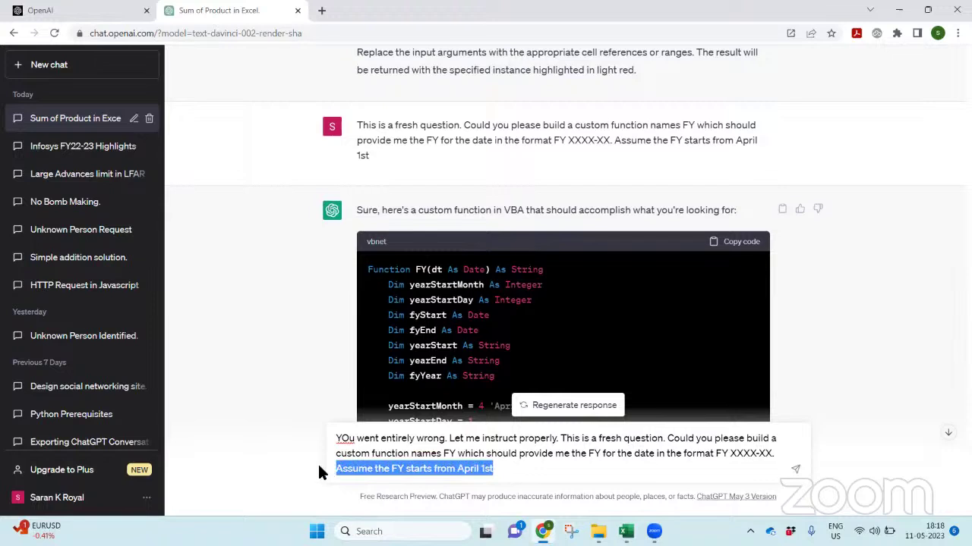
{"action": "type", "text": "You"}
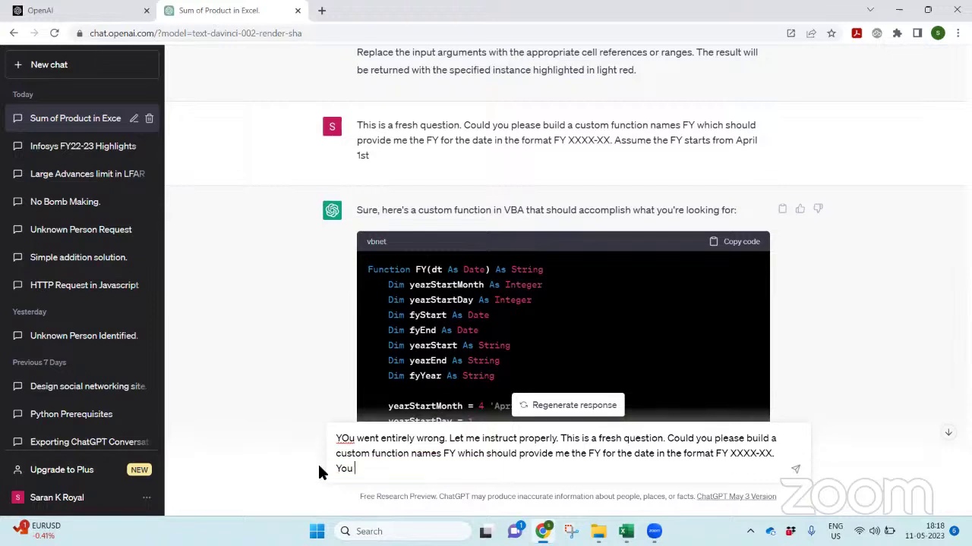
{"action": "key", "text": "BackSpace"}
{"action": "key", "text": "BackSpace"}
{"action": "key", "text": "BackSpace"}
{"action": "key", "text": "BackSpace"}
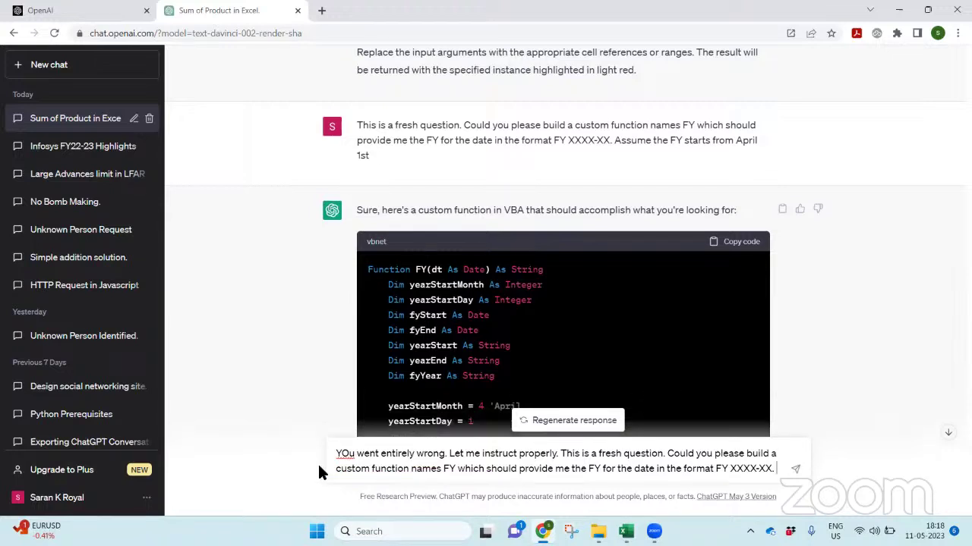
{"action": "type", "text": "User should i"}
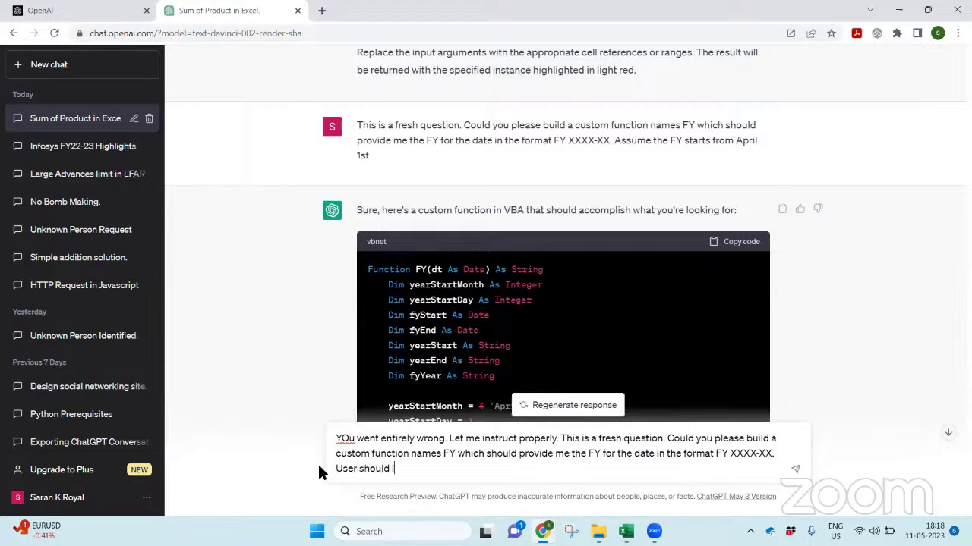
{"action": "type", "text": "nput second argument as "}
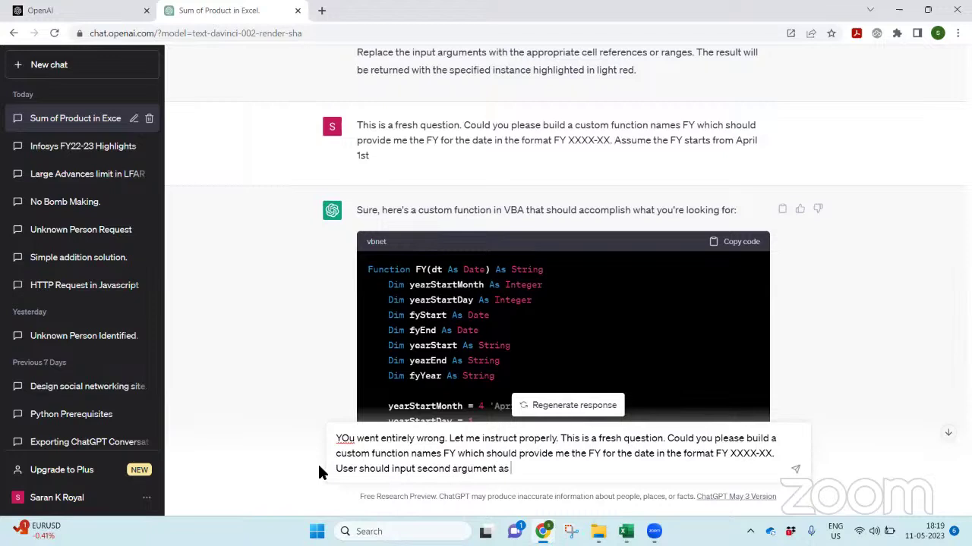
{"action": "type", "text": "Month Start for the FY."}
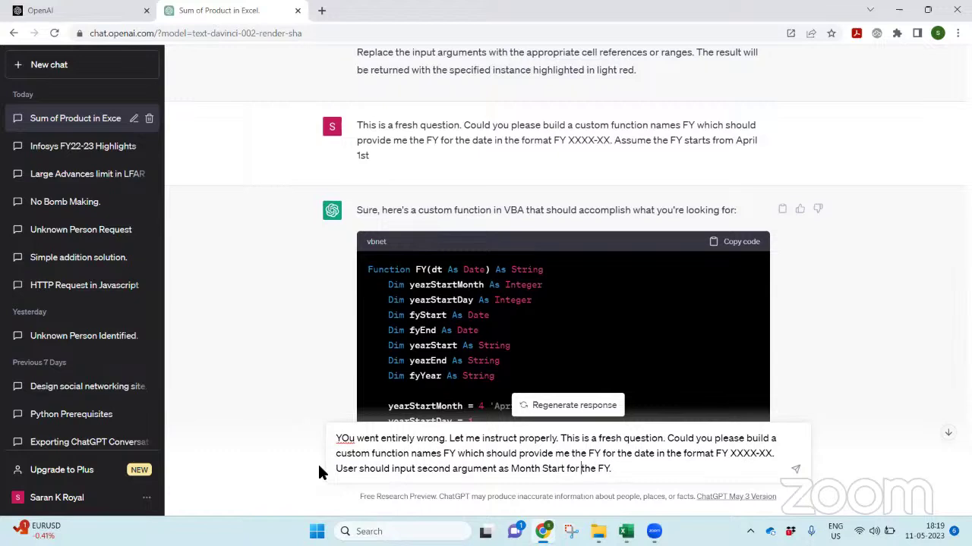
{"action": "key", "text": "ctrl+shift+Left"}
{"action": "key", "text": "ctrl+shift+Left"}
{"action": "type", "text": "Start Month"}
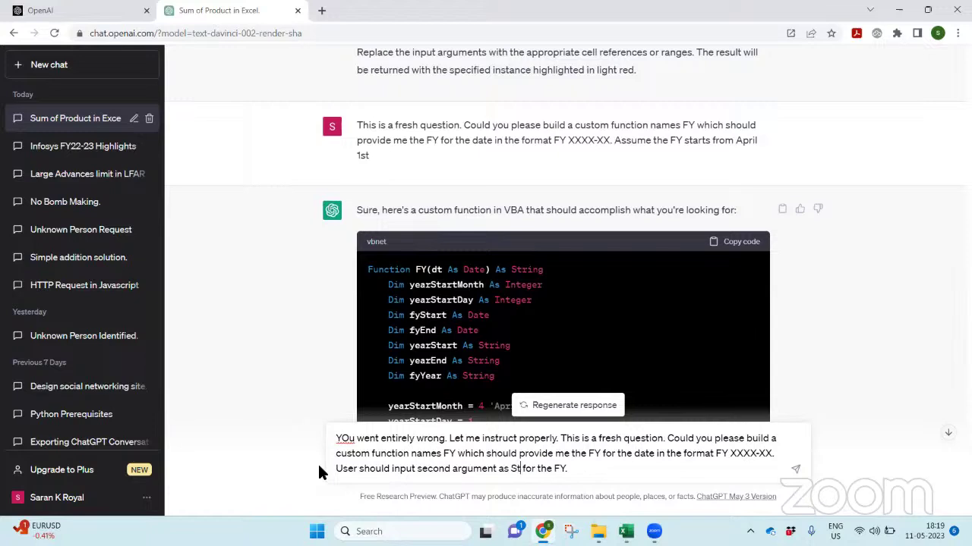
{"action": "type", "text": " number"}
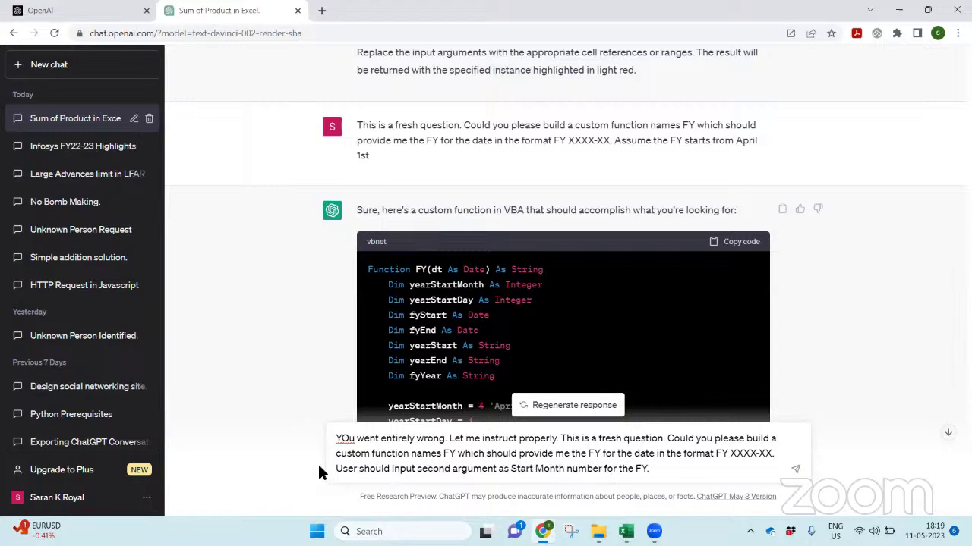
{"action": "type", "text": " for the FY. If use ignores it should de"}
{"action": "key", "text": "BackSpace"}
{"action": "key", "text": "BackSpace"}
{"action": "key", "text": "BackSpace"}
{"action": "key", "text": "BackSpace"}
{"action": "key", "text": "BackSpace"}
{"action": "type", "text": "ld consider"}
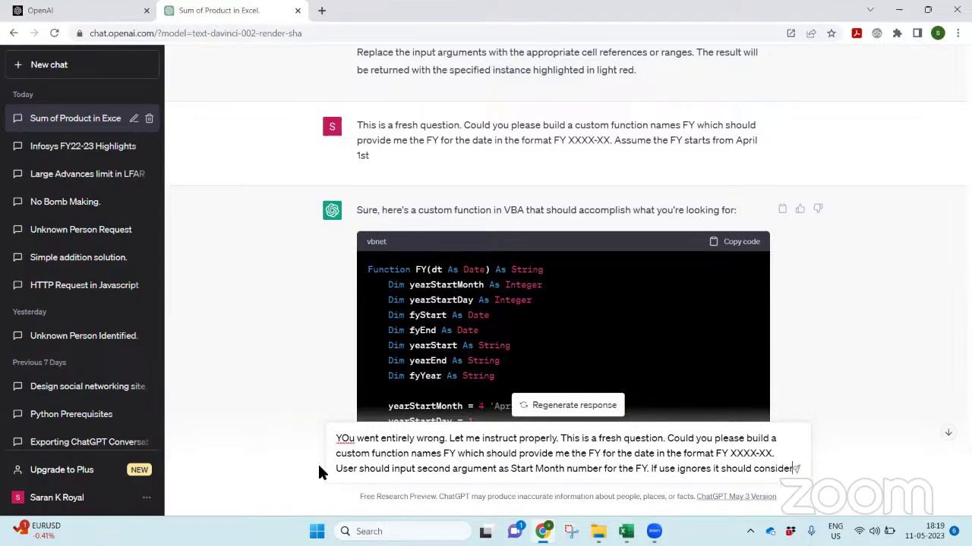
{"action": "type", "text": " 4 meaning "}
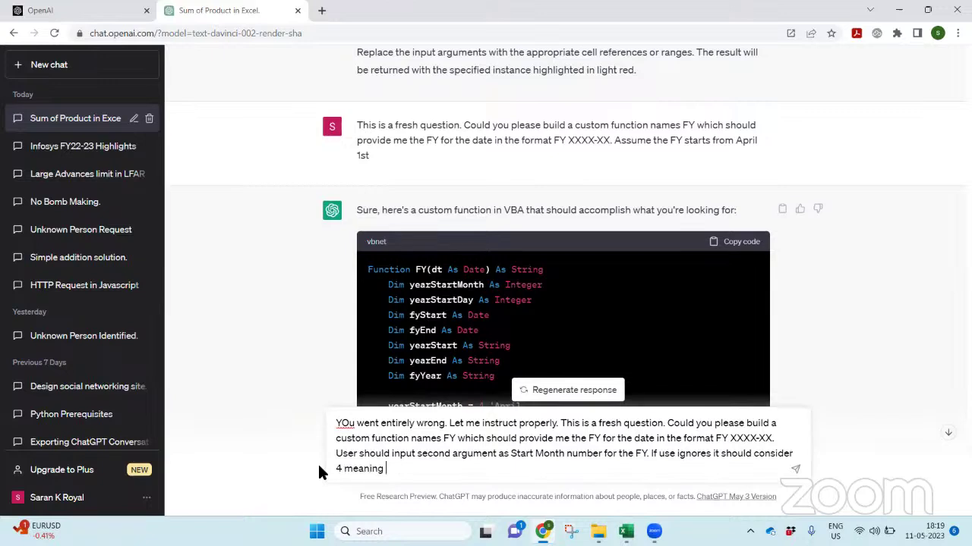
{"action": "type", "text": "FY starts from 1st April."}
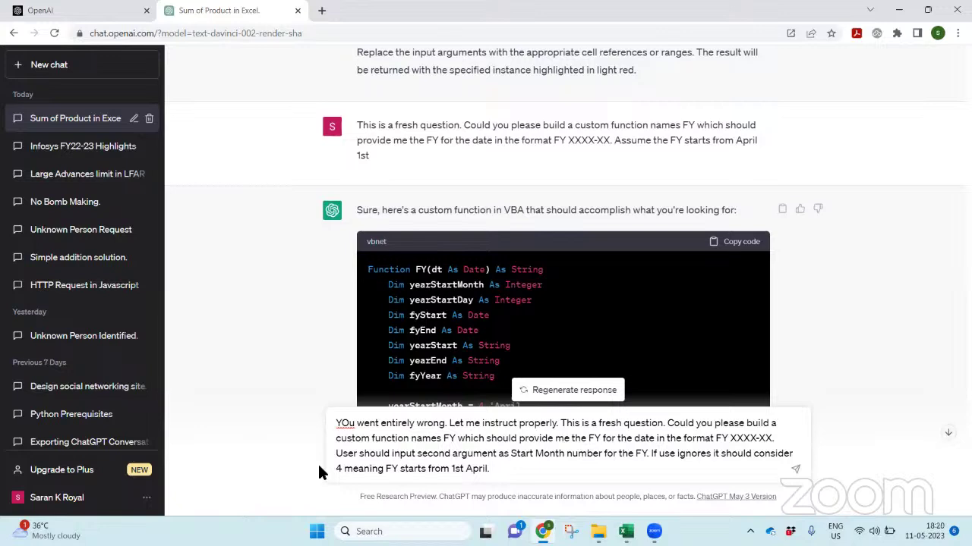
{"action": "key", "text": "Return"}
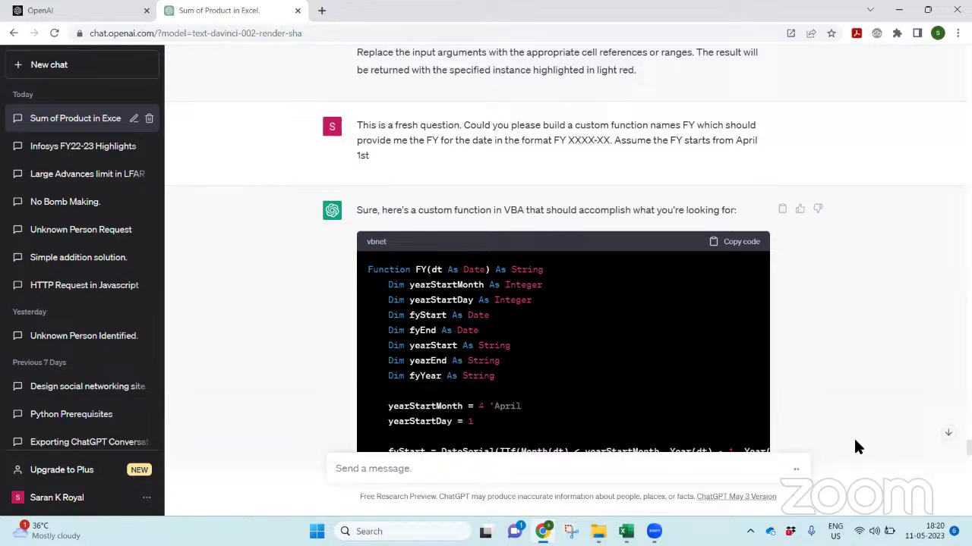
Review the FY return line's fy_year and month-formatting parts in ChatGPT's newest reply
{"action": "left_click", "coordinate": [948, 433]}
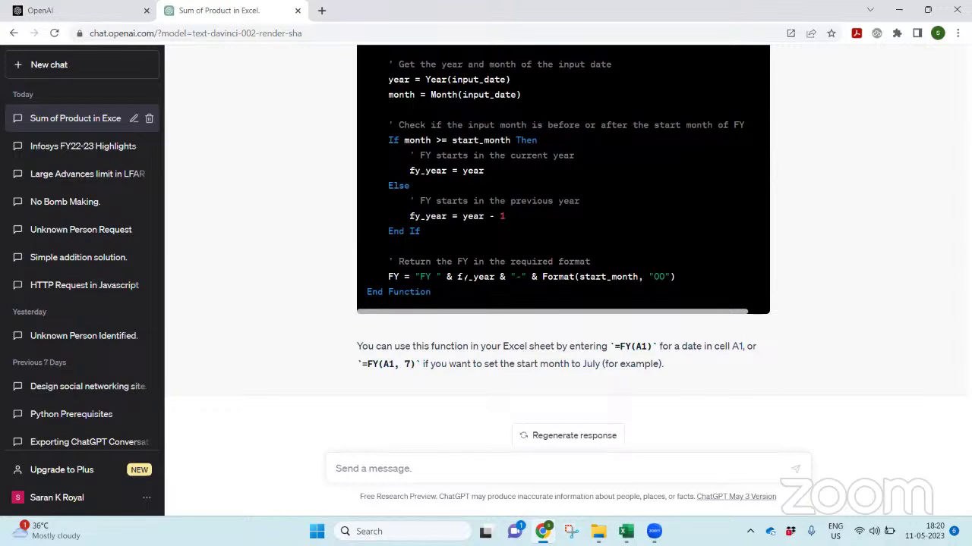
{"action": "double_click", "coordinate": [474, 278]}
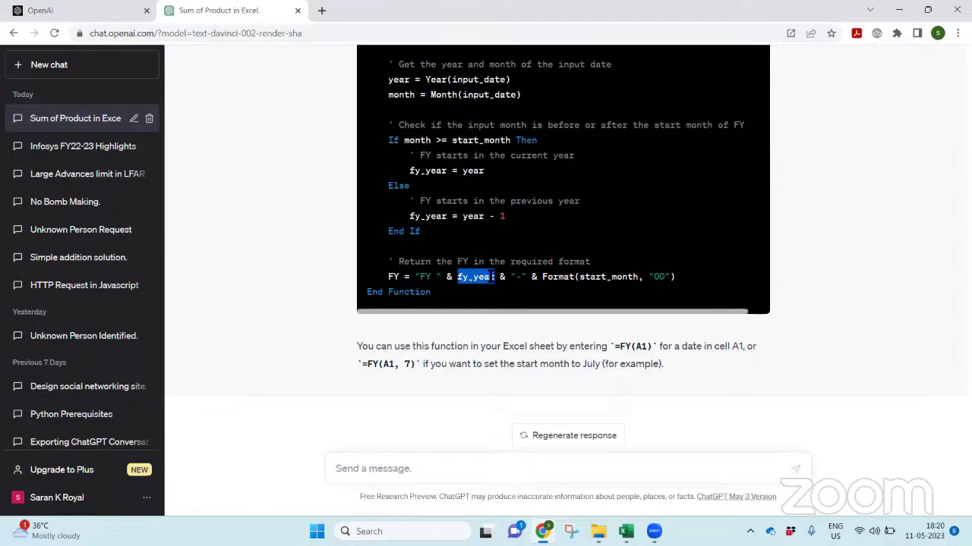
{"action": "left_click_drag", "start_coordinate": [504, 277], "coordinate": [640, 277]}
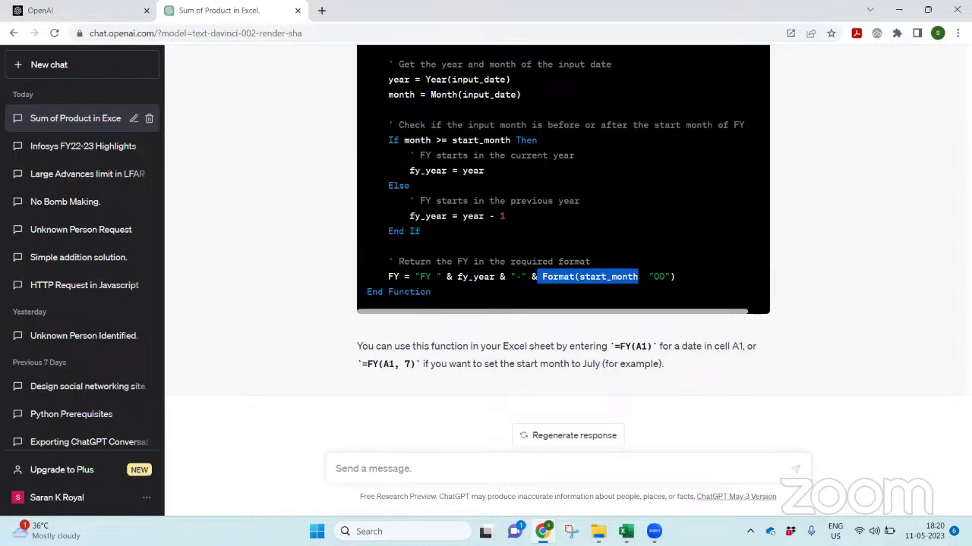
{"action": "left_click", "coordinate": [639, 277]}
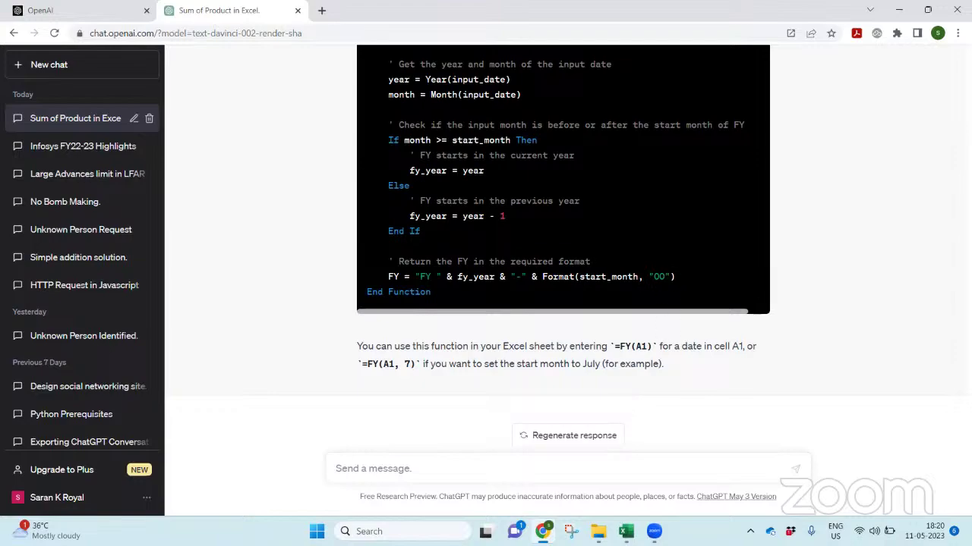
Copy the FY function code with the optional start_month argument
{"action": "scroll", "coordinate": [949, 430], "scroll_direction": "up", "scroll_amount": 15}
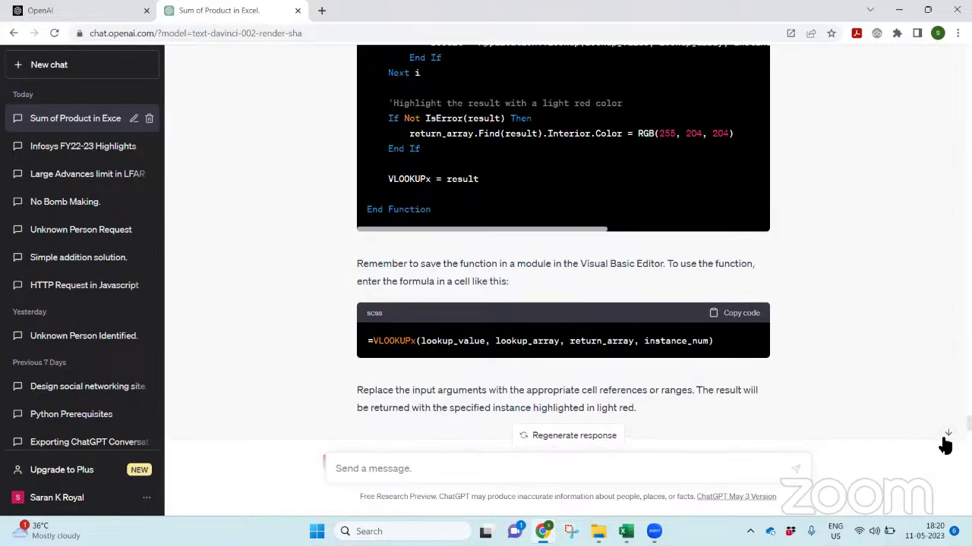
{"action": "scroll", "coordinate": [867, 439], "scroll_direction": "down", "scroll_amount": 5}
{"action": "scroll", "coordinate": [792, 299], "scroll_direction": "down", "scroll_amount": 6}
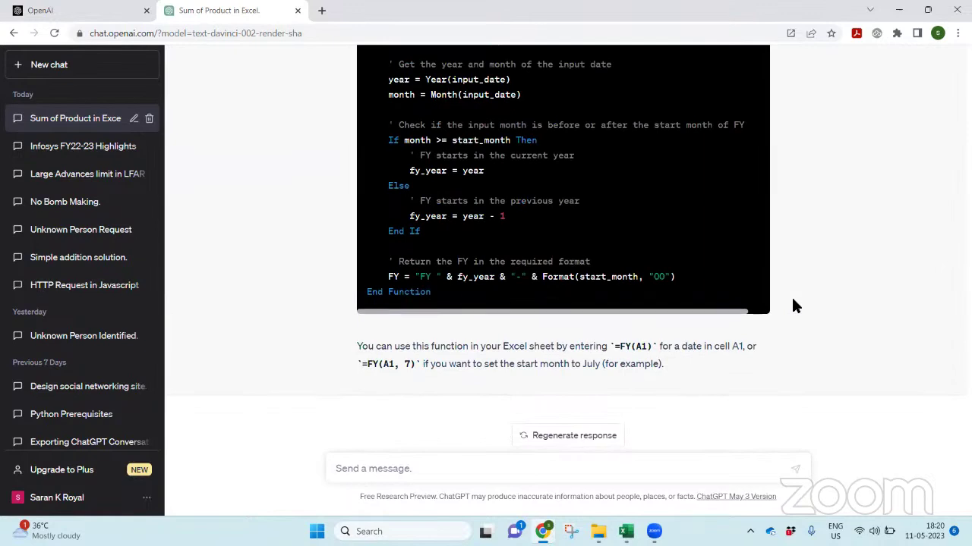
{"action": "scroll", "coordinate": [793, 302], "scroll_direction": "up", "scroll_amount": 1}
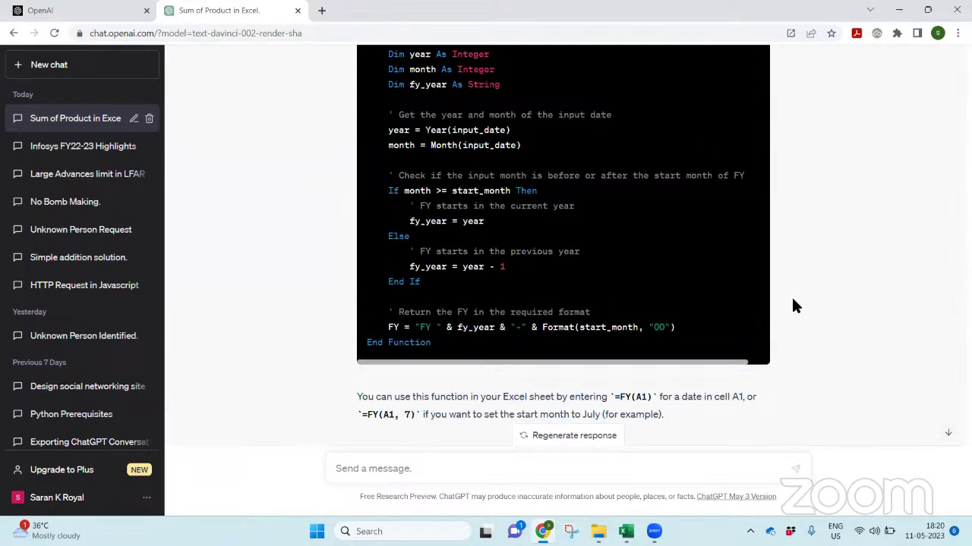
{"action": "scroll", "coordinate": [793, 303], "scroll_direction": "up", "scroll_amount": 2}
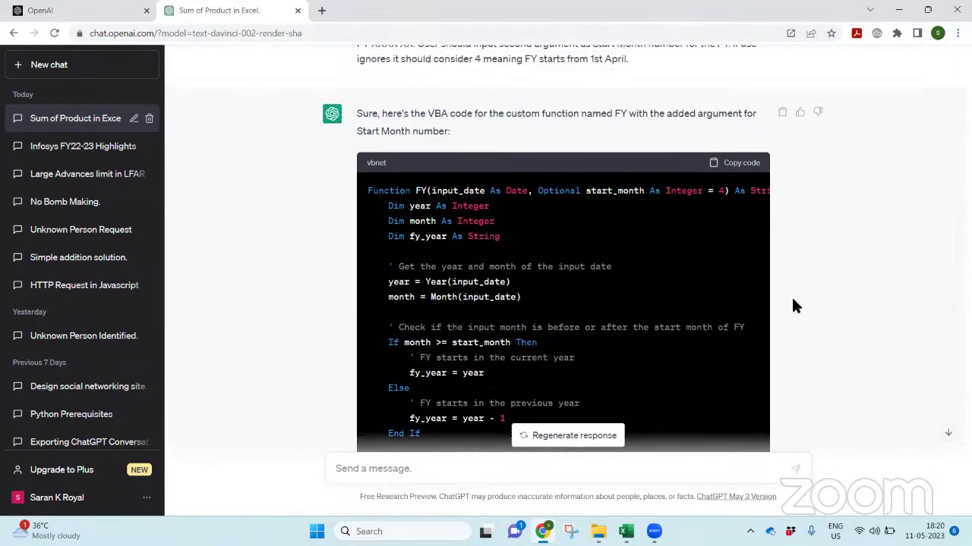
{"action": "left_click", "coordinate": [729, 170]}
{"action": "key", "text": "alt+Tab"}
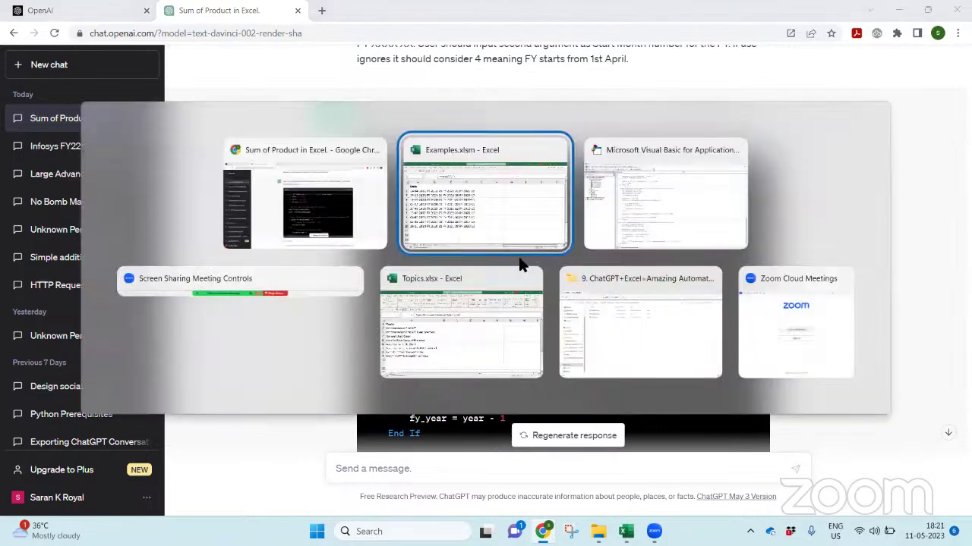
Paste the FY code into Module2 and rename it FinYr in the header and return line
{"action": "key", "text": "alt+Tab"}
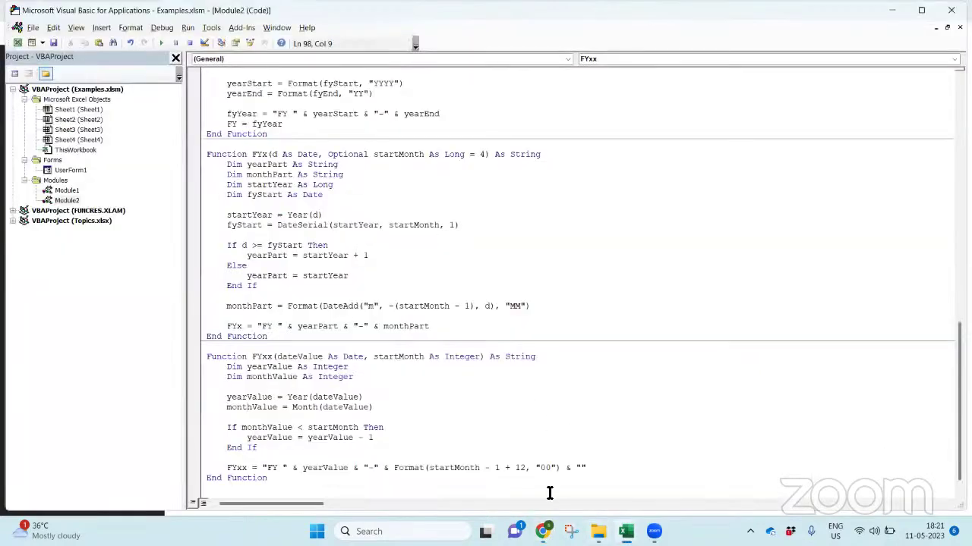
{"action": "left_click", "coordinate": [548, 492]}
{"action": "key", "text": "ctrl+v"}
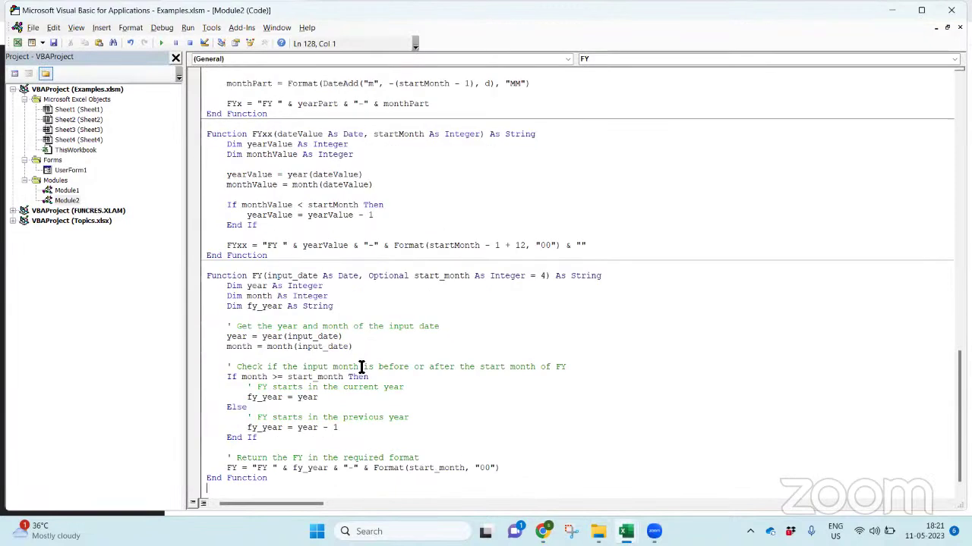
{"action": "left_click_drag", "start_coordinate": [253, 280], "coordinate": [258, 279]}
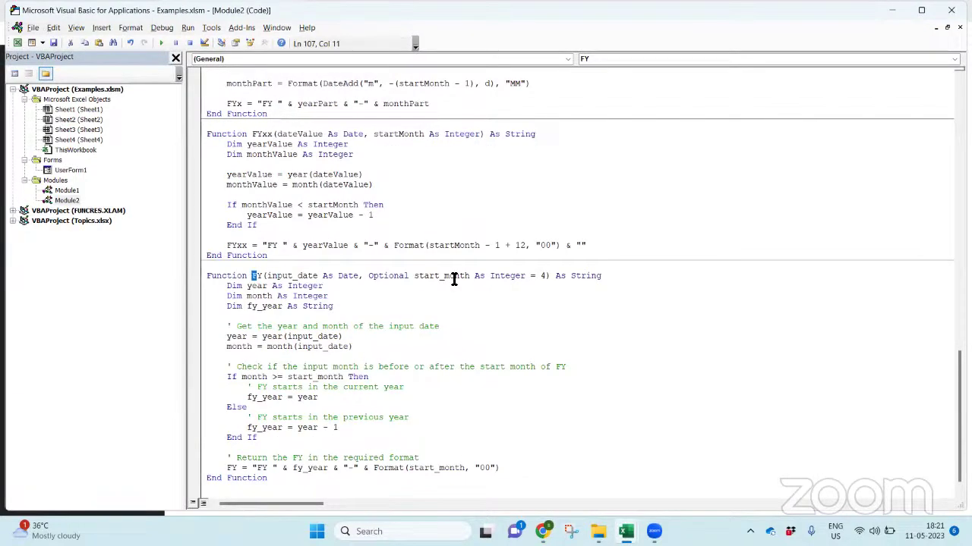
{"action": "type", "text": "FinY"}
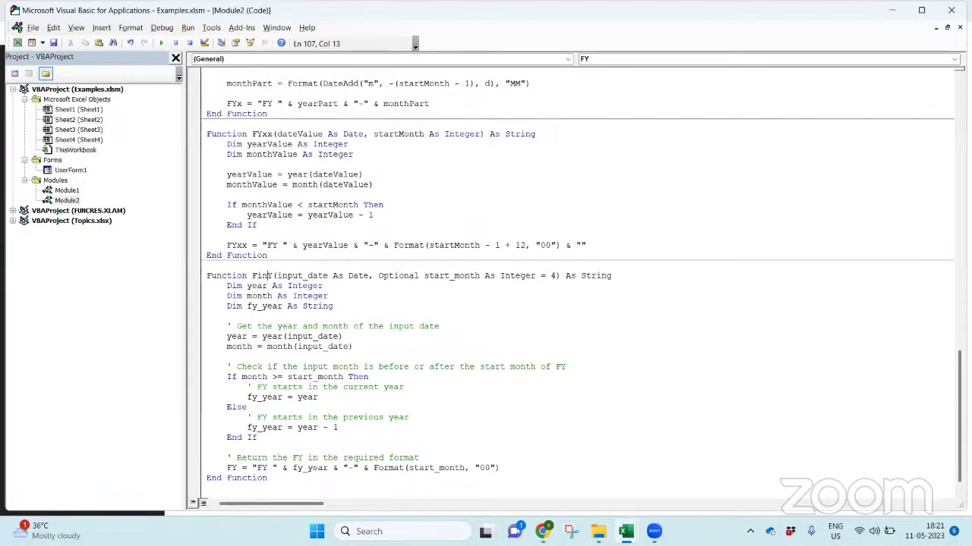
{"action": "type", "text": "r"}
{"action": "key", "text": "Down"}
{"action": "key", "text": "Down"}
{"action": "key", "text": "Down"}
{"action": "key", "text": "Down"}
{"action": "key", "text": "Down"}
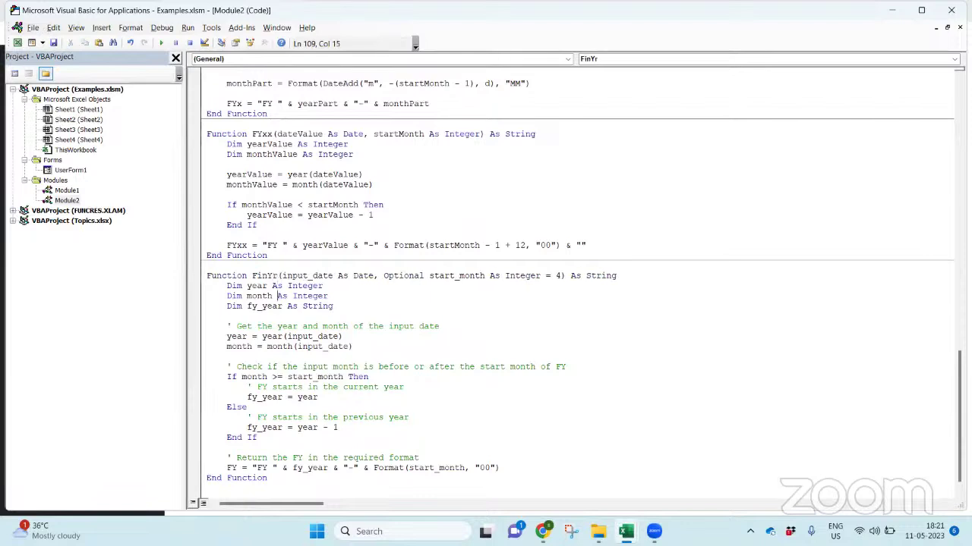
{"action": "key", "text": "Down"}
{"action": "key", "text": "Down"}
{"action": "key", "text": "Down"}
{"action": "key", "text": "Down"}
{"action": "key", "text": "Down"}
{"action": "key", "text": "Down"}
{"action": "key", "text": "Down"}
{"action": "left_click", "coordinate": [237, 468]}
{"action": "type", "text": "inY"}
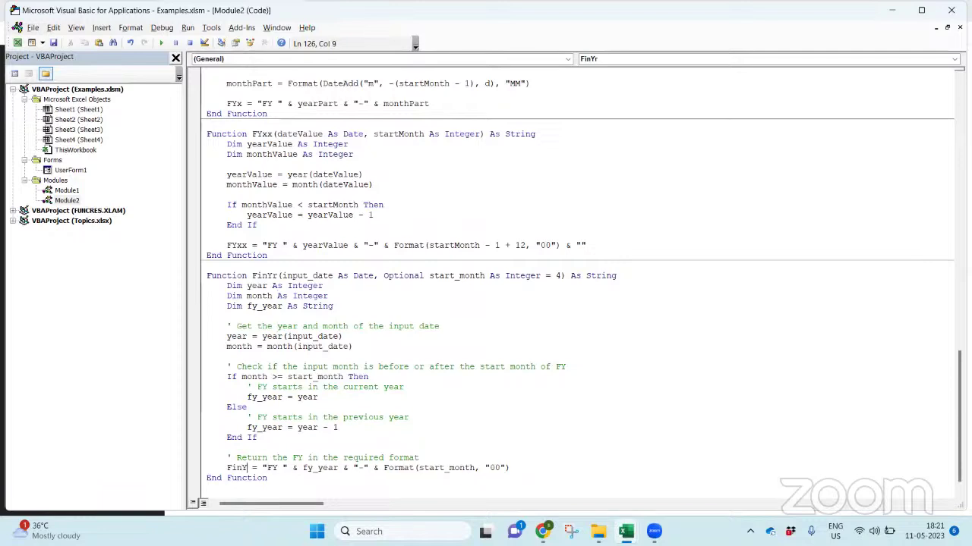
{"action": "type", "text": "r"}
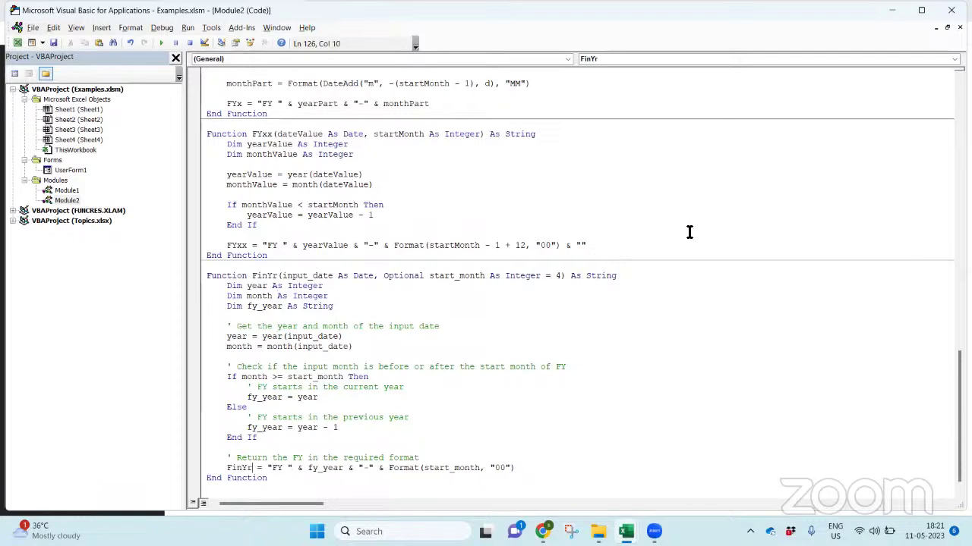
Enter =FinYr(A2) in E2, which raises an Expected array compile error
{"action": "key", "text": "alt+Tab"}
{"action": "key", "text": "alt+Tab"}
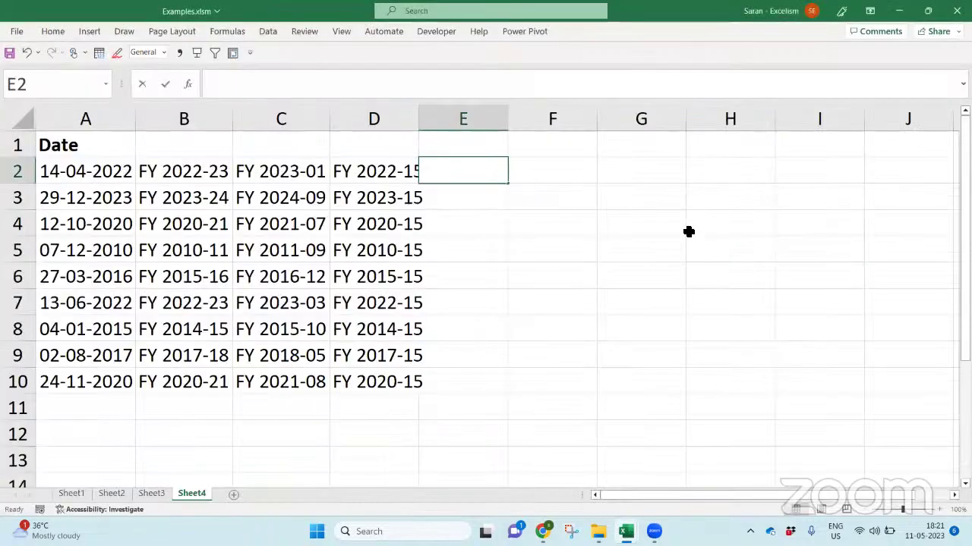
{"action": "type", "text": "=fin"}
{"action": "key", "text": "Down"}
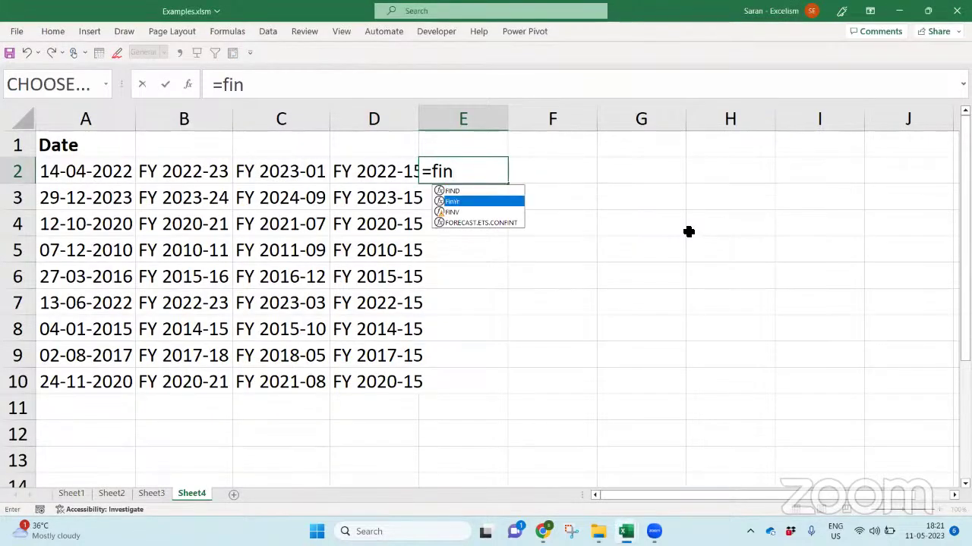
{"action": "key", "text": "Tab"}
{"action": "key", "text": "Left"}
{"action": "key", "text": "Left"}
{"action": "key", "text": "Left"}
{"action": "key", "text": "Left"}
{"action": "type", "text": ","}
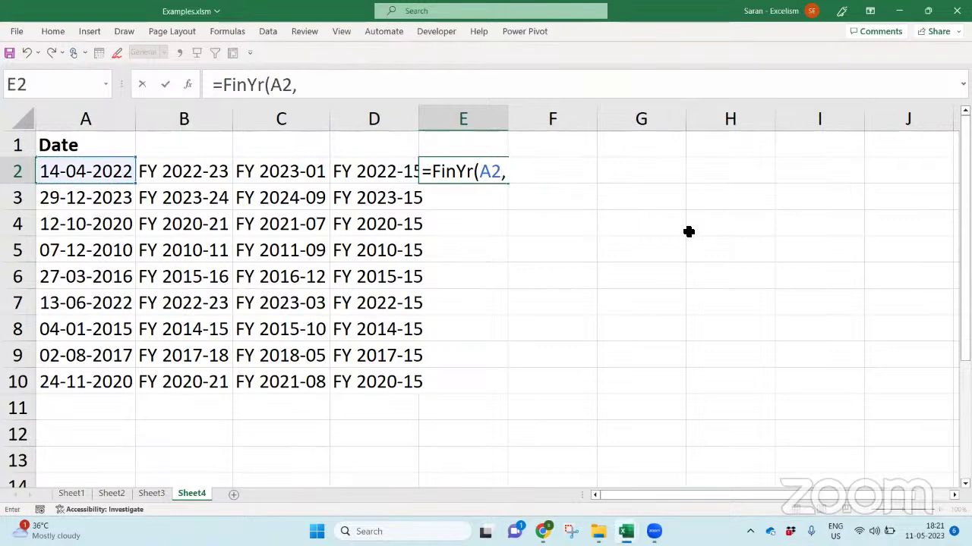
{"action": "key", "text": "BackSpace"}
{"action": "type", "text": ")"}
{"action": "key", "text": "Return"}
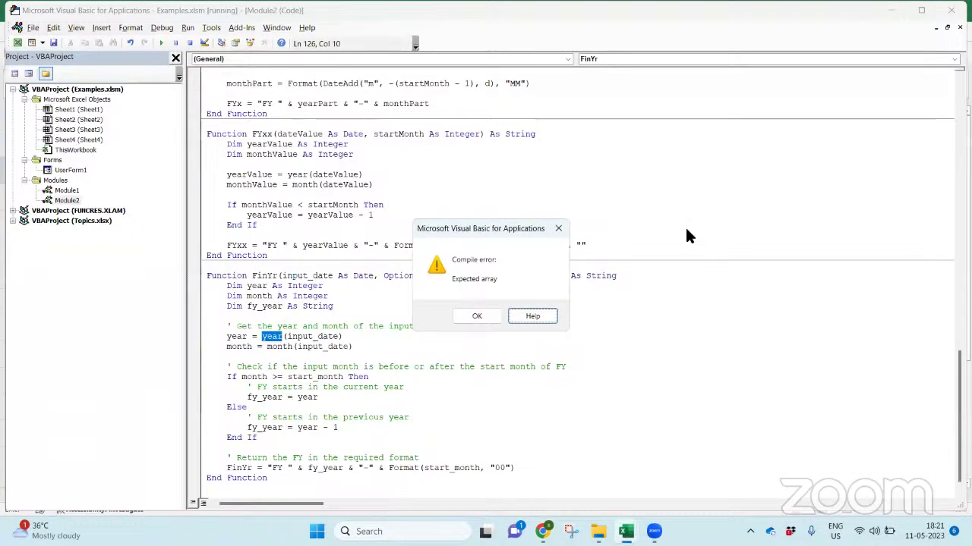
Dismiss the compile error and rename year and month to yr and mh in the Dim and assignment lines
{"action": "key", "text": "Escape"}
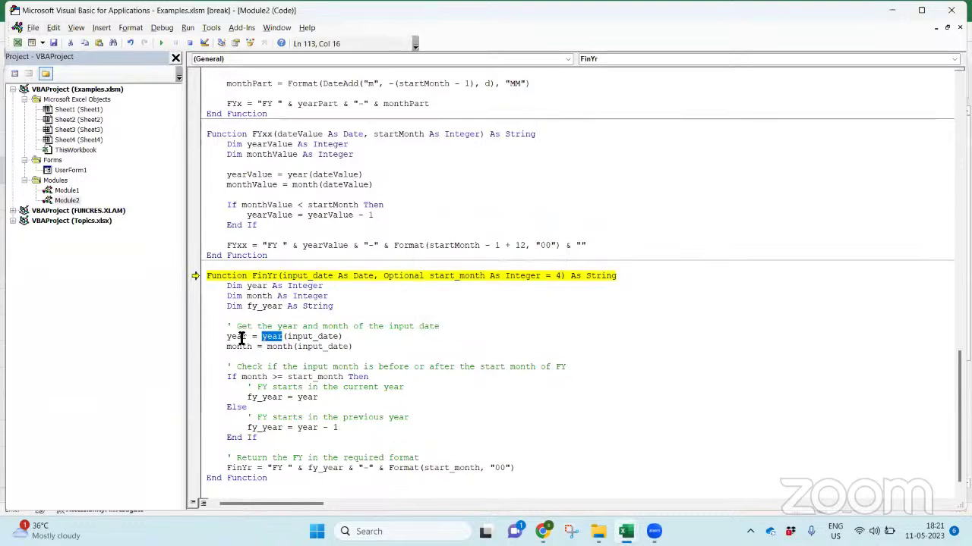
{"action": "double_click", "coordinate": [236, 336]}
{"action": "left_click", "coordinate": [260, 295]}
{"action": "key", "text": "BackSpace"}
{"action": "key", "text": "BackSpace"}
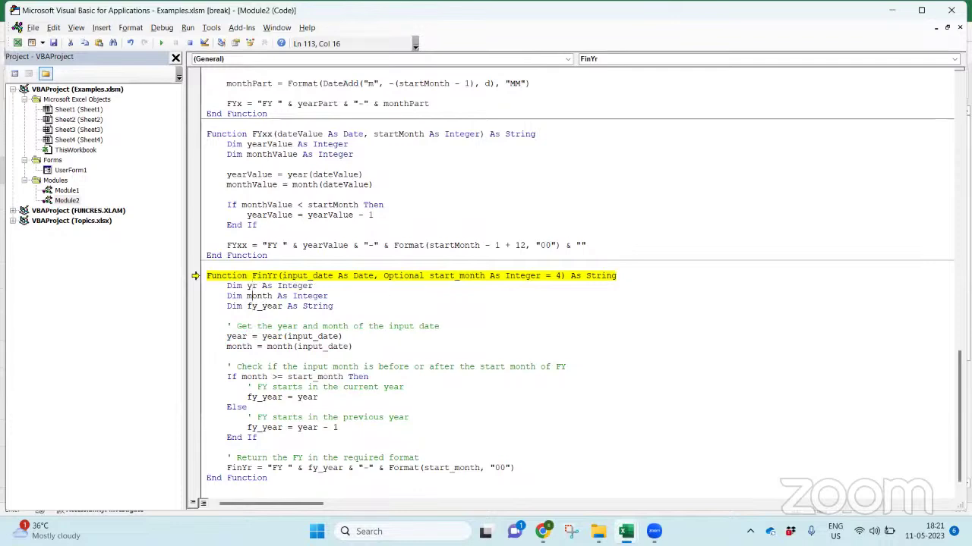
{"action": "key", "text": "shift+Right"}
{"action": "key", "text": "shift+Right"}
{"action": "key", "text": "shift+Right"}
{"action": "key", "text": "shift+Right"}
{"action": "key", "text": "BackSpace"}
{"action": "left_click", "coordinate": [241, 336]}
{"action": "key", "text": "BackSpace"}
{"action": "key", "text": "BackSpace"}
{"action": "key", "text": "shift+Right"}
{"action": "key", "text": "shift+Right"}
{"action": "key", "text": "shift+Right"}
{"action": "key", "text": "shift+Right"}
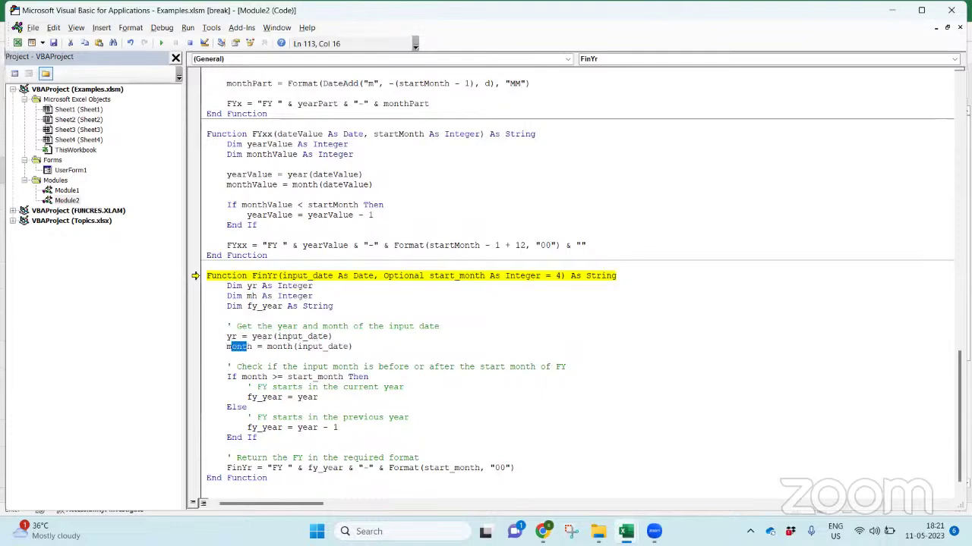
{"action": "key", "text": "BackSpace"}
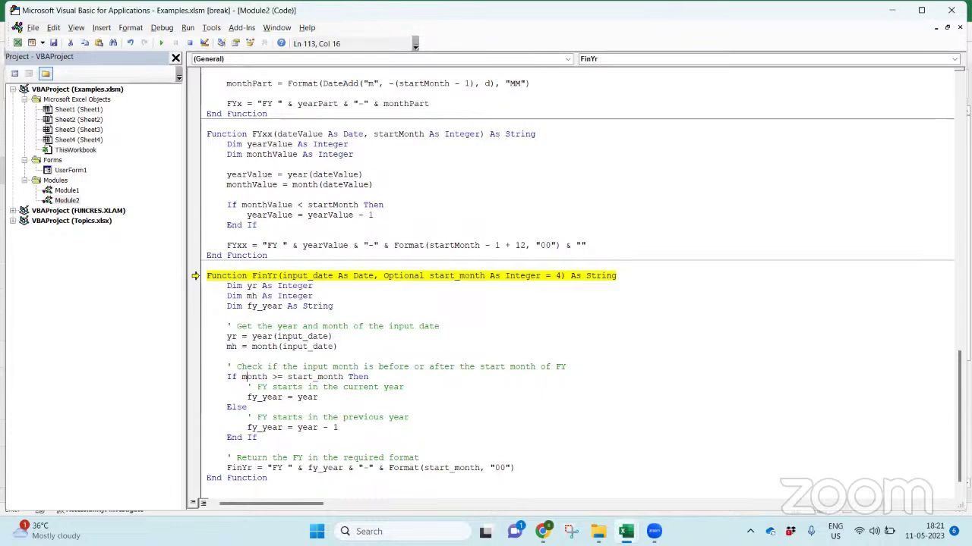
Change month to mh and year to yr in the If branches, then step through FinYr with F8
{"action": "key", "text": "shift+Right"}
{"action": "key", "text": "shift+Right"}
{"action": "key", "text": "shift+Right"}
{"action": "key", "text": "BackSpace"}
{"action": "key", "text": "shift+Left"}
{"action": "key", "text": "shift+Left"}
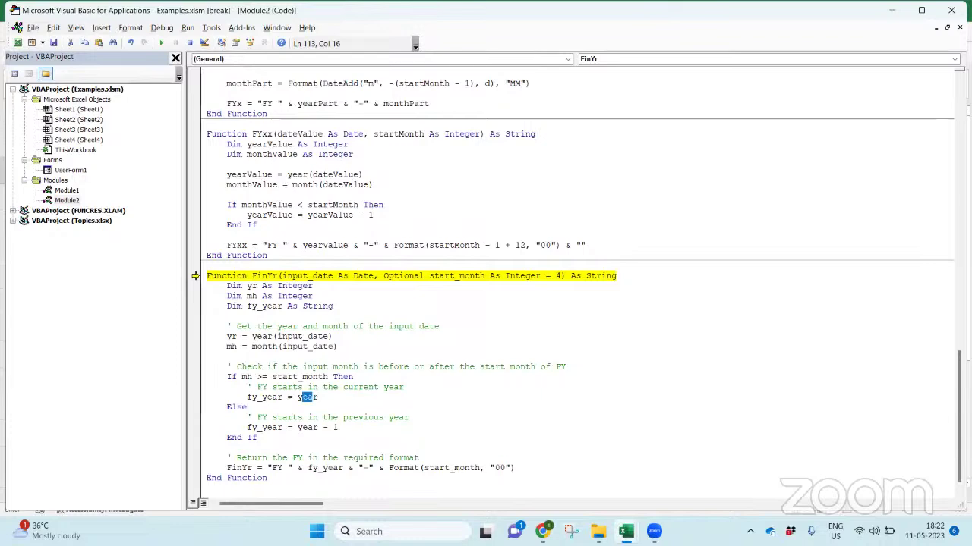
{"action": "key", "text": "BackSpace"}
{"action": "key", "text": "shift+Right"}
{"action": "key", "text": "shift+Right"}
{"action": "key", "text": "BackSpace"}
{"action": "scroll", "coordinate": [573, 275], "scroll_direction": "down", "scroll_amount": 2}
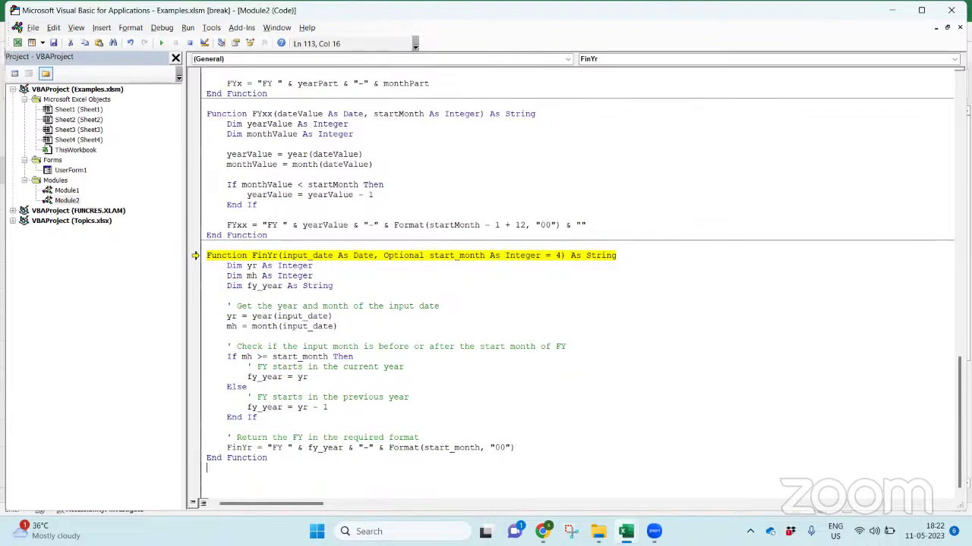
{"action": "key", "text": "alt+F11"}
{"action": "key", "text": "F8"}
{"action": "key", "text": "F8"}
{"action": "key", "text": "F8"}
{"action": "key", "text": "F8"}
{"action": "key", "text": "F8"}
{"action": "key", "text": "F8"}
{"action": "key", "text": "F8"}
{"action": "key", "text": "F8"}
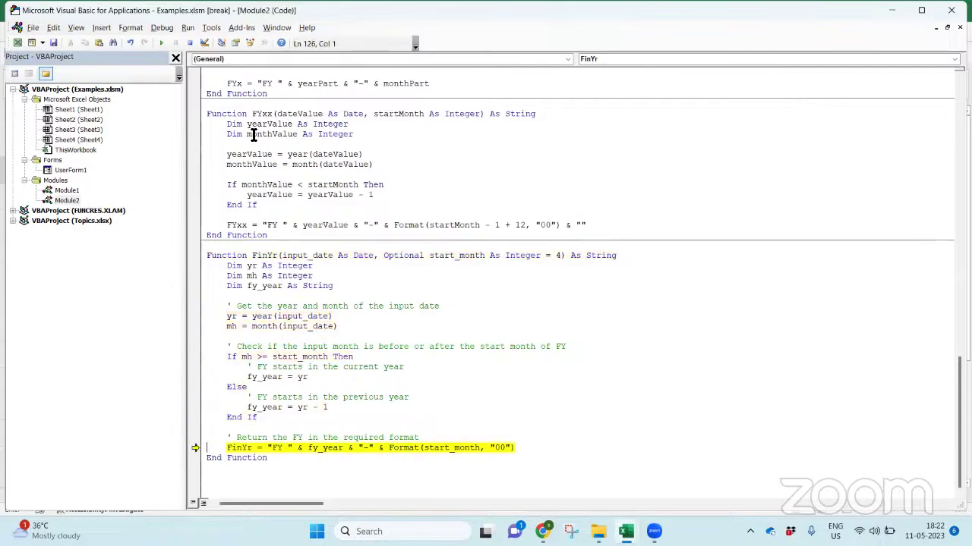
Recalculate the FinYr formula in E2 and fill it down to E10
{"action": "key", "text": "alt+F11"}
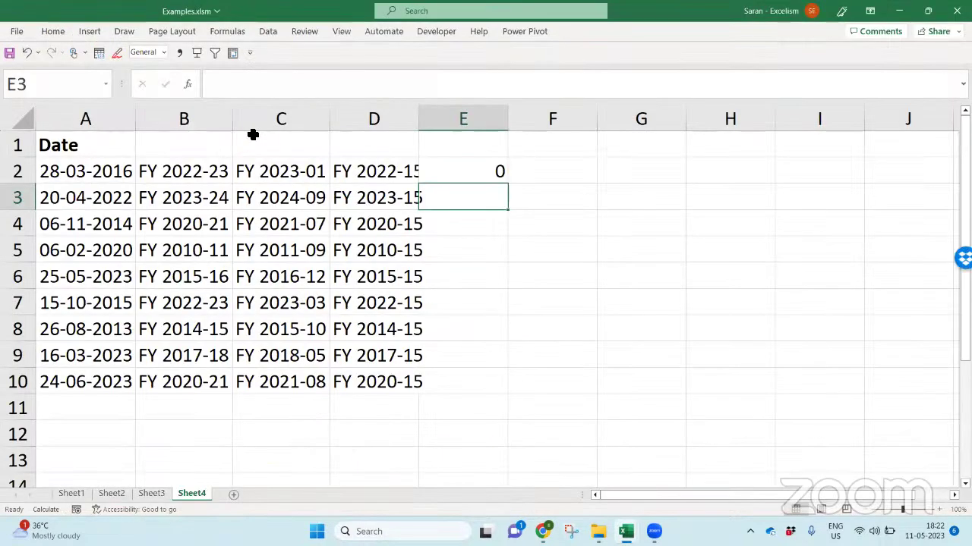
{"action": "key", "text": "Up"}
{"action": "key", "text": "F2"}
{"action": "key", "text": "ctrl+Return"}
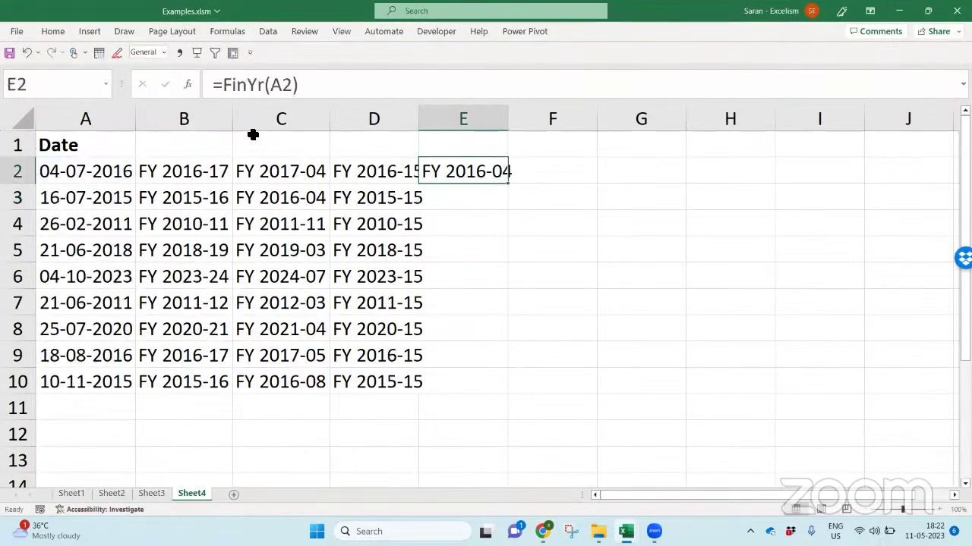
{"action": "double_click", "coordinate": [507, 184]}
Compare the Format(start_month, "00") return part with the D2:E10 results
{"action": "key", "text": "alt+F11"}
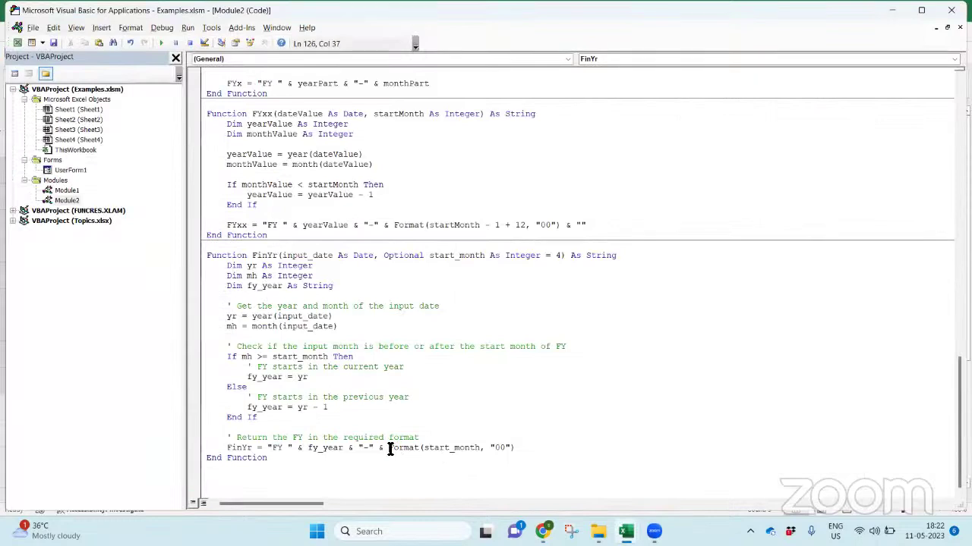
{"action": "left_click_drag", "start_coordinate": [389, 448], "coordinate": [527, 450]}
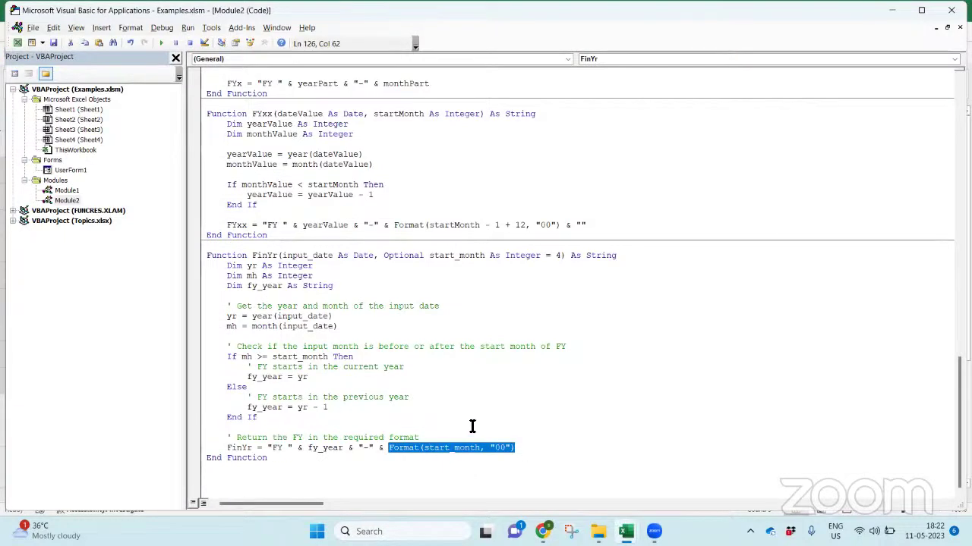
{"action": "key", "text": "alt+F11"}
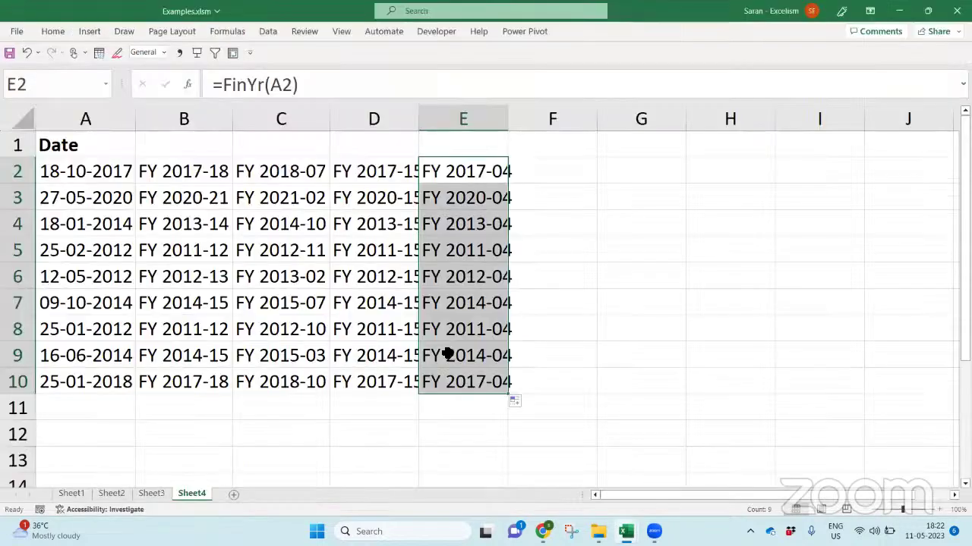
{"action": "key", "text": "Left"}
{"action": "key", "text": "shift+Right"}
{"action": "key", "text": "ctrl+shift+Down"}
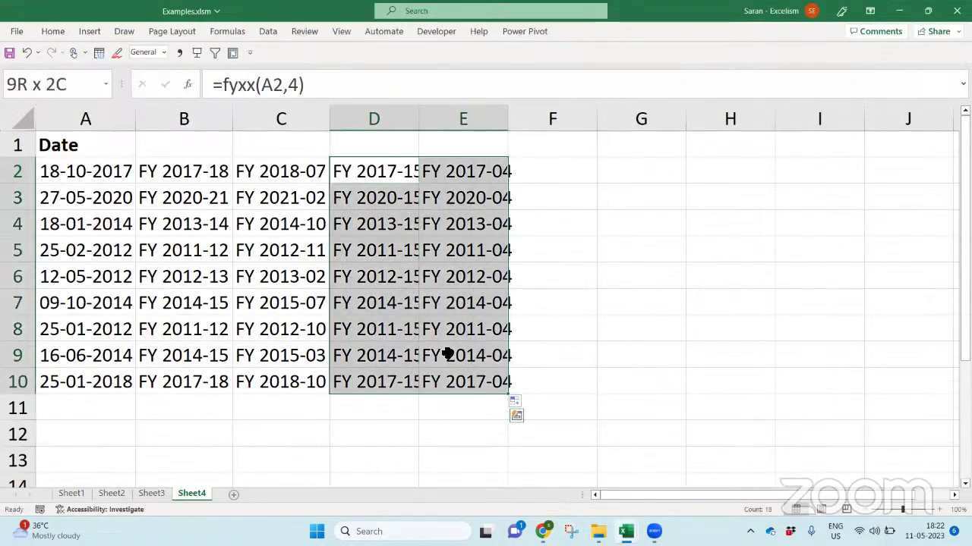
{"action": "key", "text": "alt+F11"}
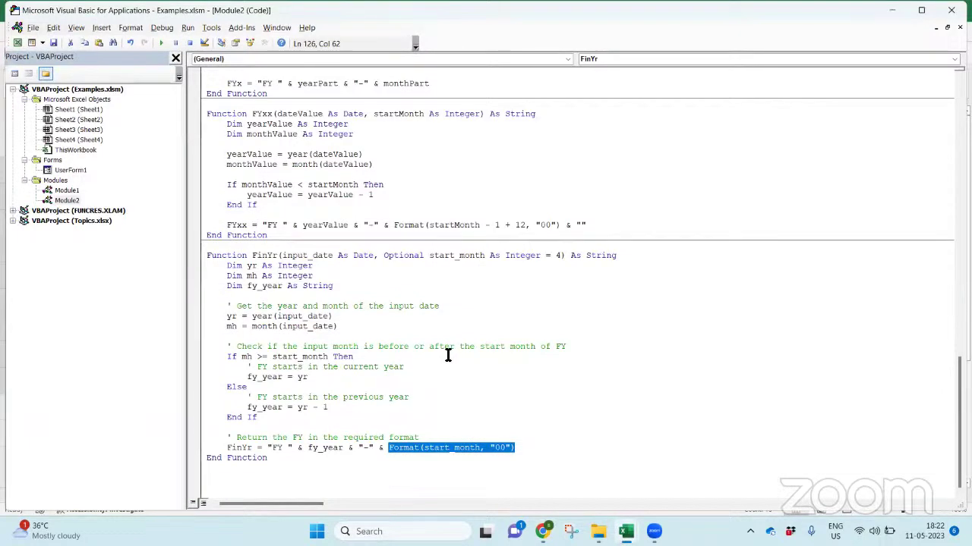
{"action": "key", "text": "alt+F11"}
{"action": "key", "text": "alt+Tab"}
{"action": "key", "text": "alt+Tab"}
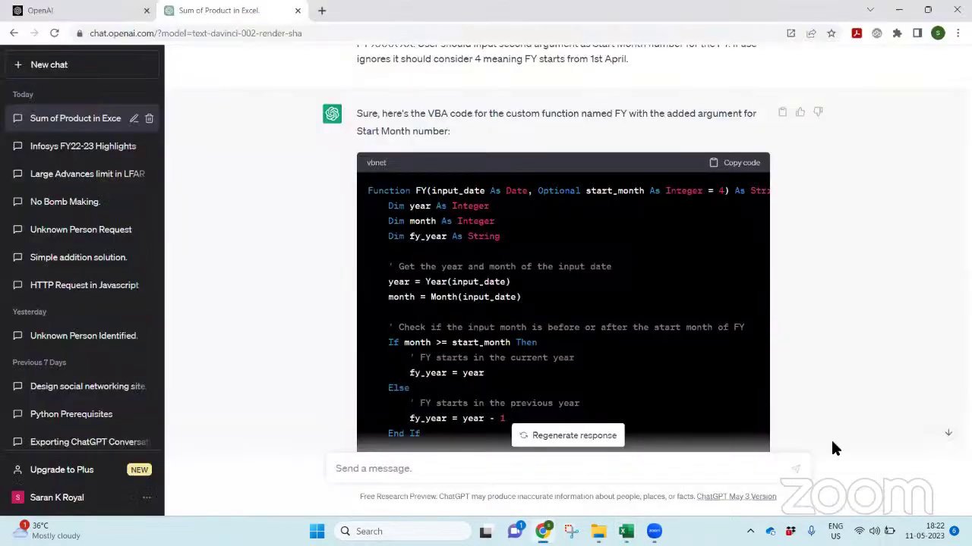
Send feedback that Year is misused as a variable and the FY XXXX-YY format's second part is unclear
{"action": "left_click", "coordinate": [947, 434]}
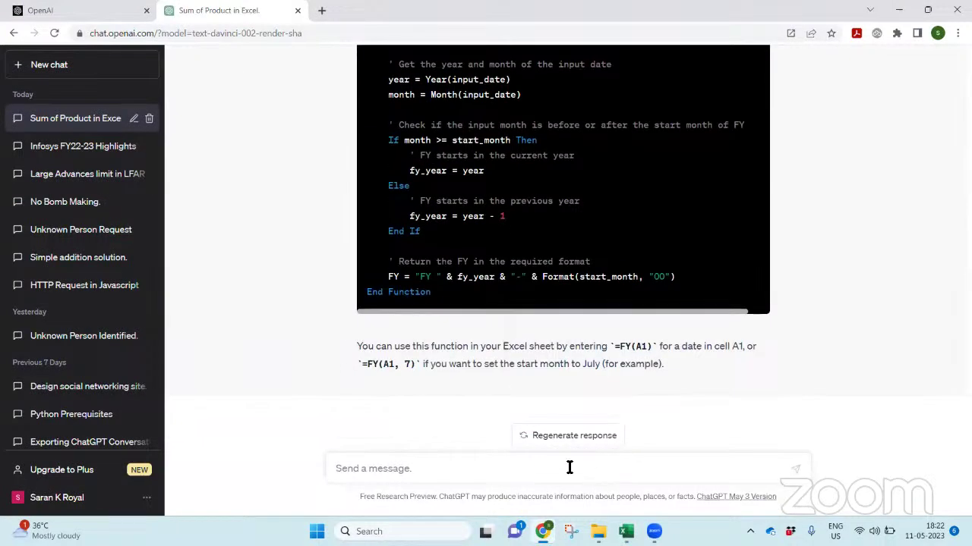
{"action": "type", "text": "You did many mistakes"}
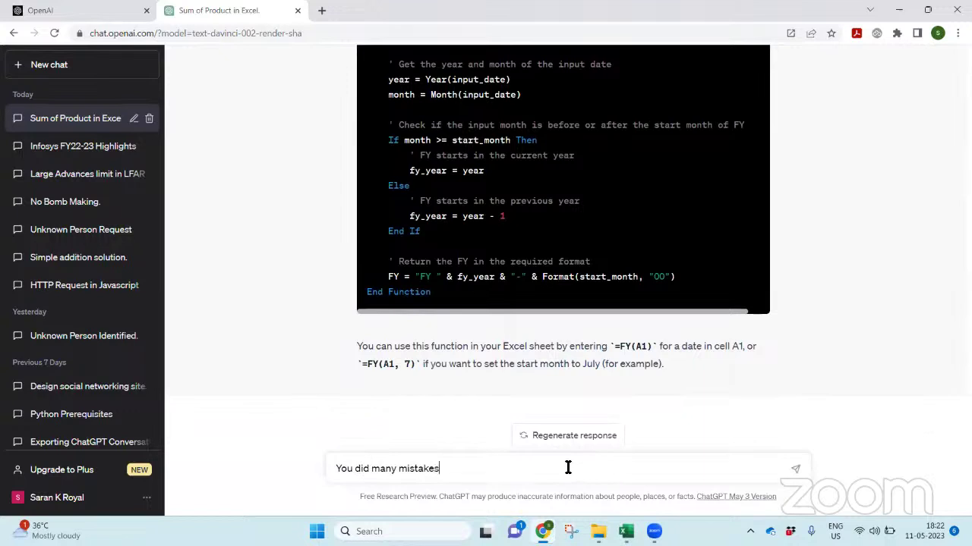
{"action": "type", "text": ". Year is already a res"}
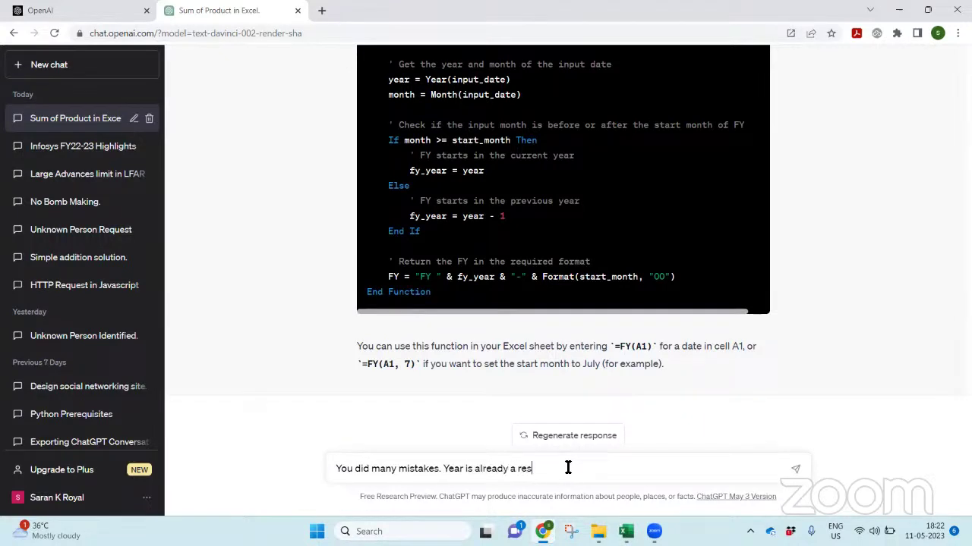
{"action": "type", "text": "erved word and you used as a varia"}
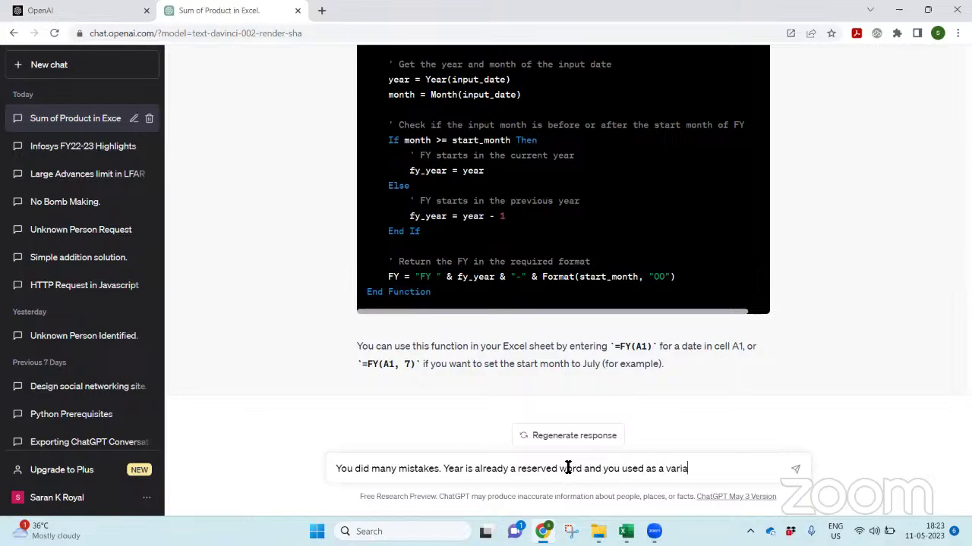
{"action": "type", "text": "ble. Same like month also."}
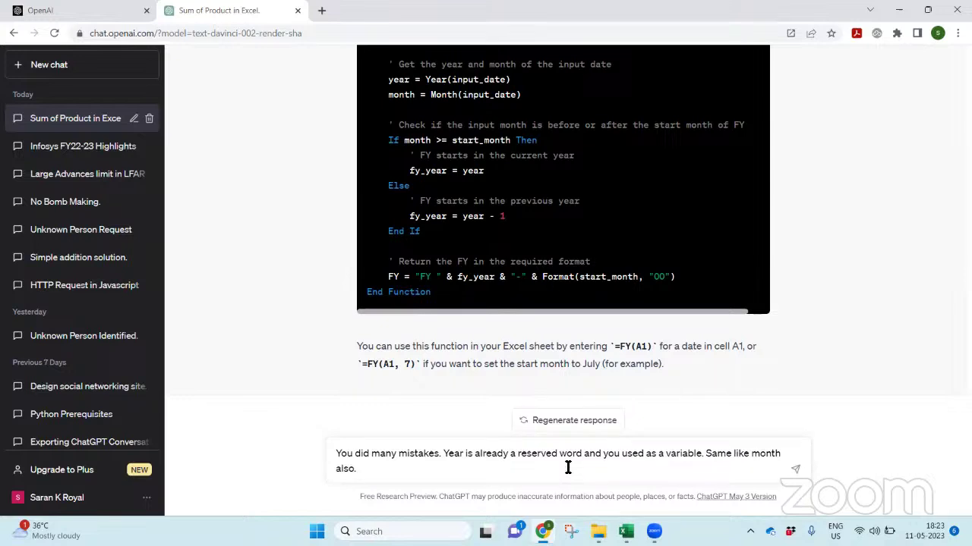
{"action": "type", "text": " ALSO"}
{"action": "key", "text": "BackSpace"}
{"action": "key", "text": "BackSpace"}
{"action": "type", "text": "also didn't understand the "}
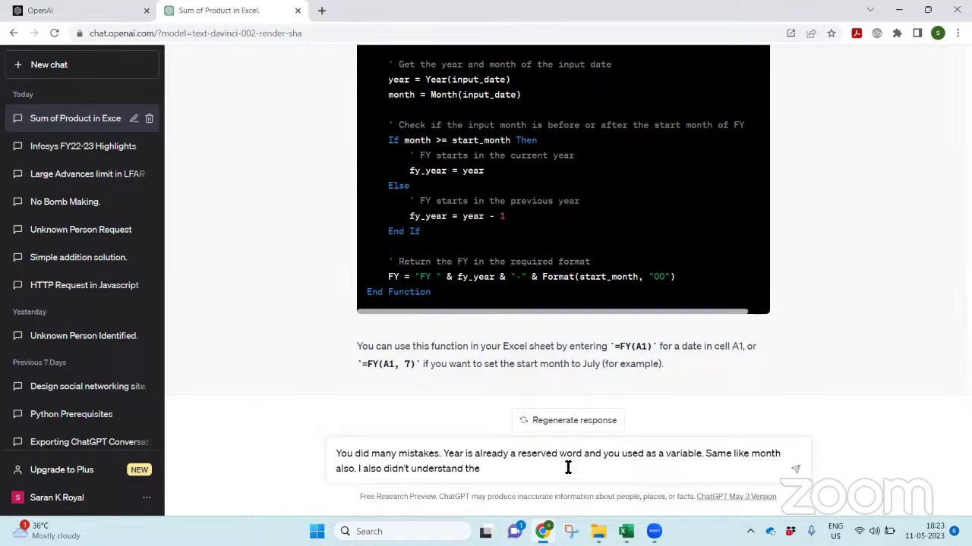
{"action": "type", "text": "second part in the format. FY XX"}
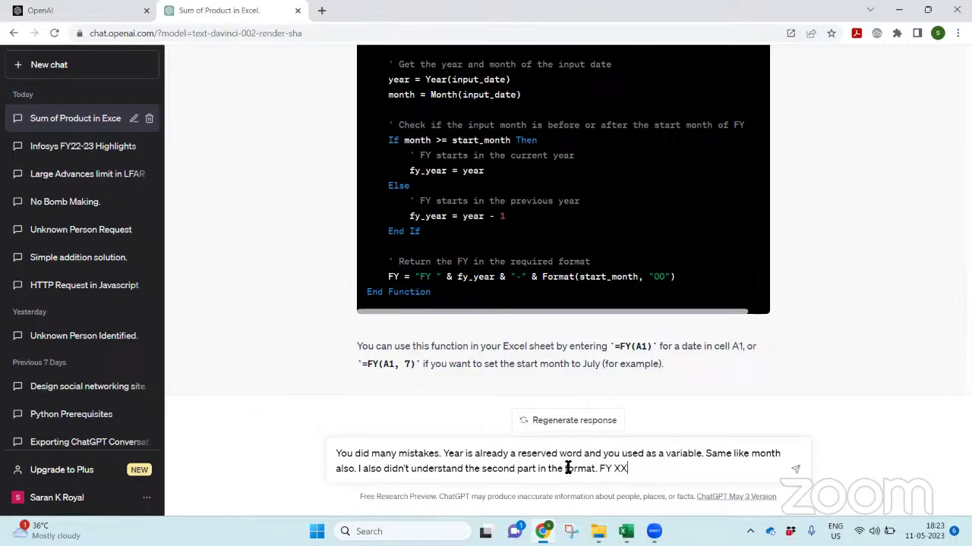
{"action": "type", "text": "XX-YY (FY 2010-12"}
{"action": "key", "text": "Return"}
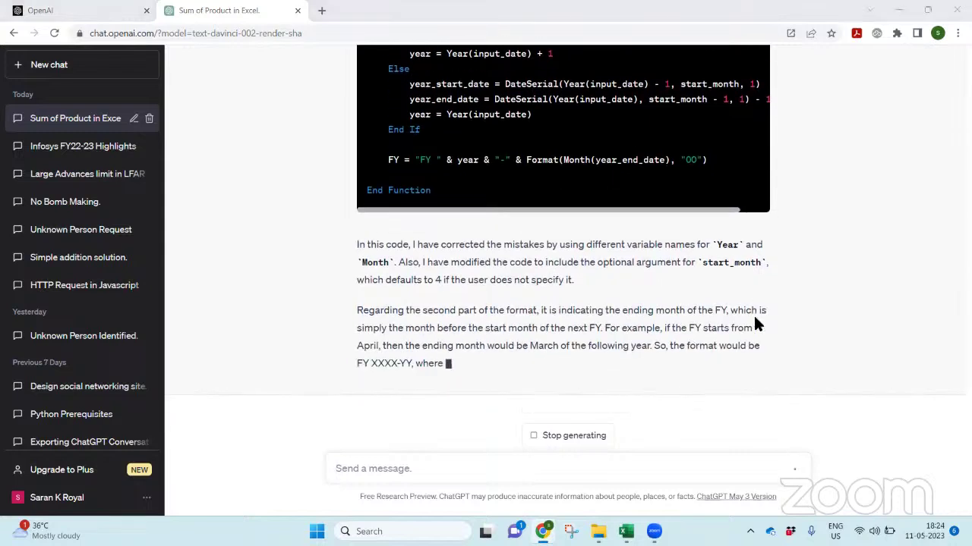
{"action": "key", "text": "alt+Tab"}
{"action": "left_click", "coordinate": [202, 179]}
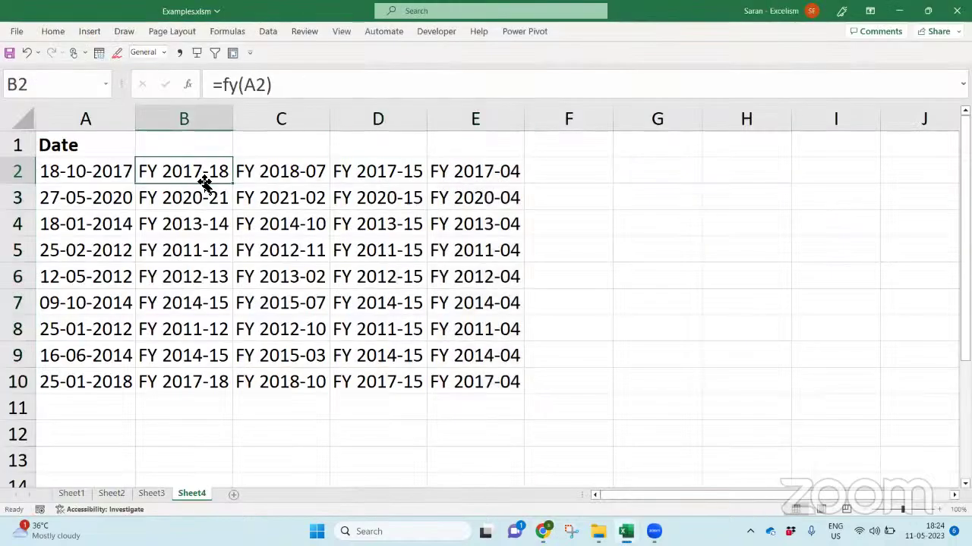
{"action": "double_click", "coordinate": [194, 170]}
{"action": "key", "text": "Escape"}
{"action": "key", "text": "Right"}
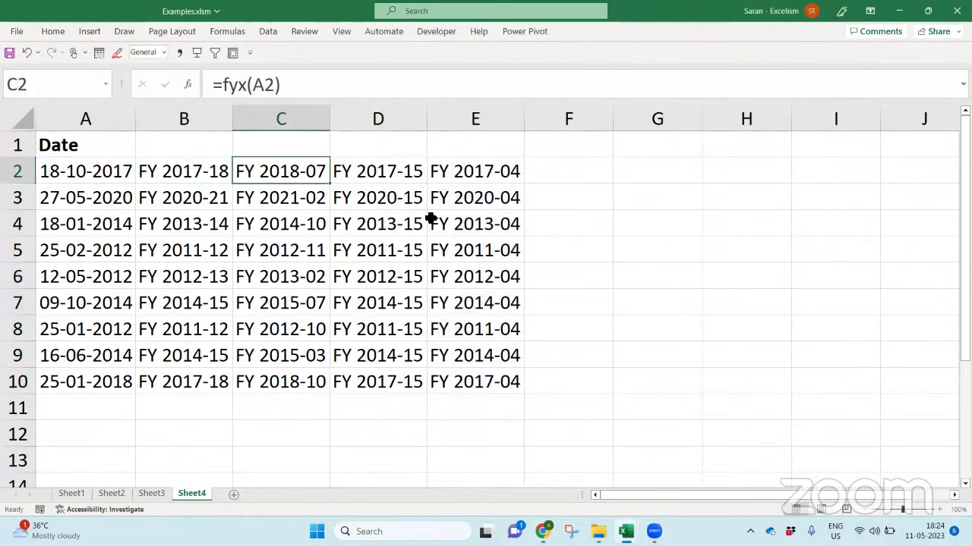
{"action": "key", "text": "Left"}
{"action": "key", "text": "alt+Tab"}
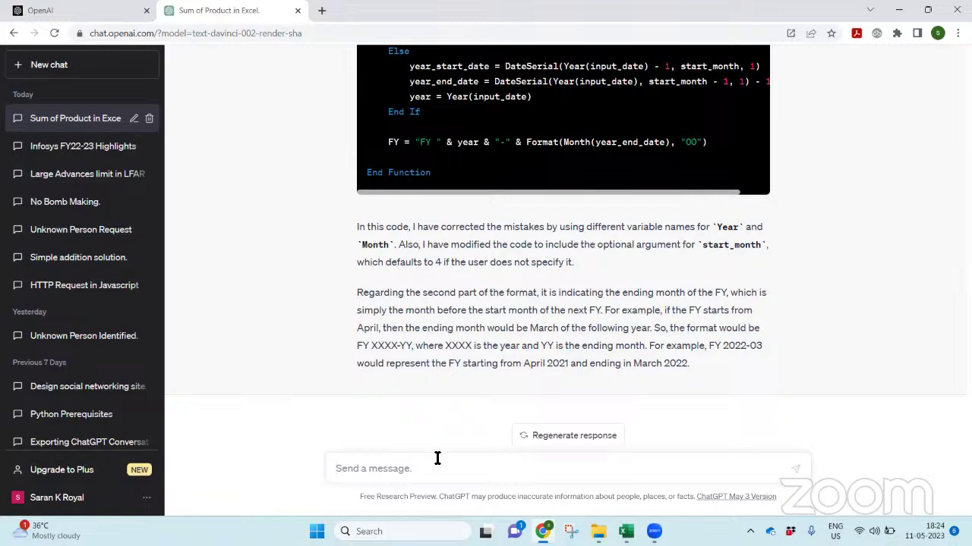
{"action": "type", "text": "Couls yo"}
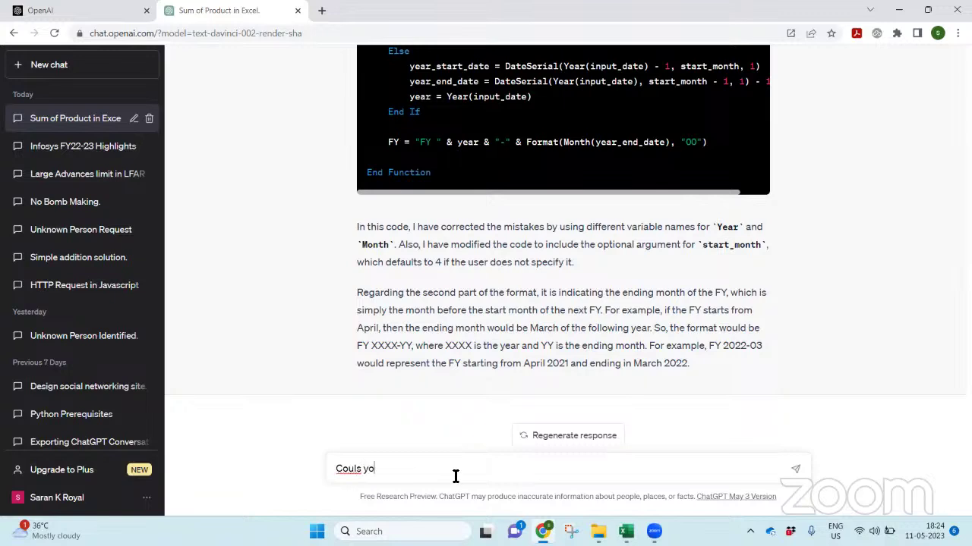
Request VBA code converting a number into English words in rupees
{"action": "key", "text": "BackSpace"}
{"action": "key", "text": "BackSpace"}
{"action": "key", "text": "BackSpace"}
{"action": "type", "text": "d you please pro"}
{"action": "key", "text": "BackSpace"}
{"action": "key", "text": "BackSpace"}
{"action": "type", "text": "rod"}
{"action": "key", "text": "BackSpace"}
{"action": "type", "text": "vide a v"}
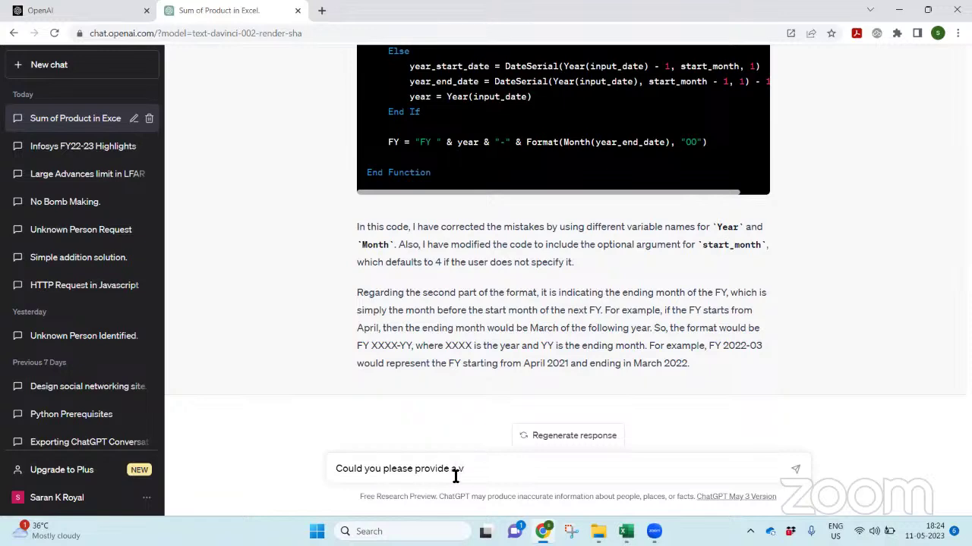
{"action": "type", "text": "ba code to convert a numeb"}
{"action": "key", "text": "BackSpace"}
{"action": "key", "text": "BackSpace"}
{"action": "type", "text": "b"}
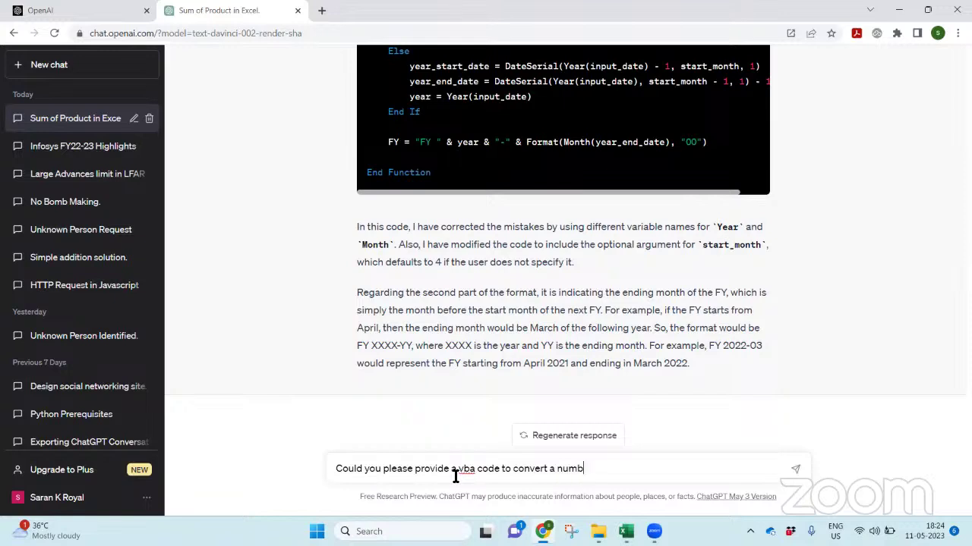
{"action": "type", "text": "er into english words"}
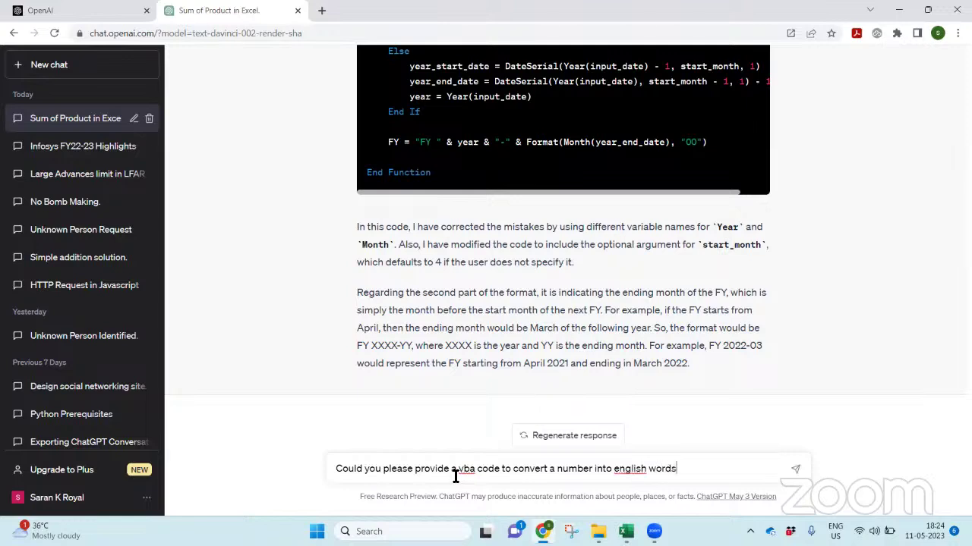
{"action": "type", "text": " in rupees"}
{"action": "key", "text": "Return"}
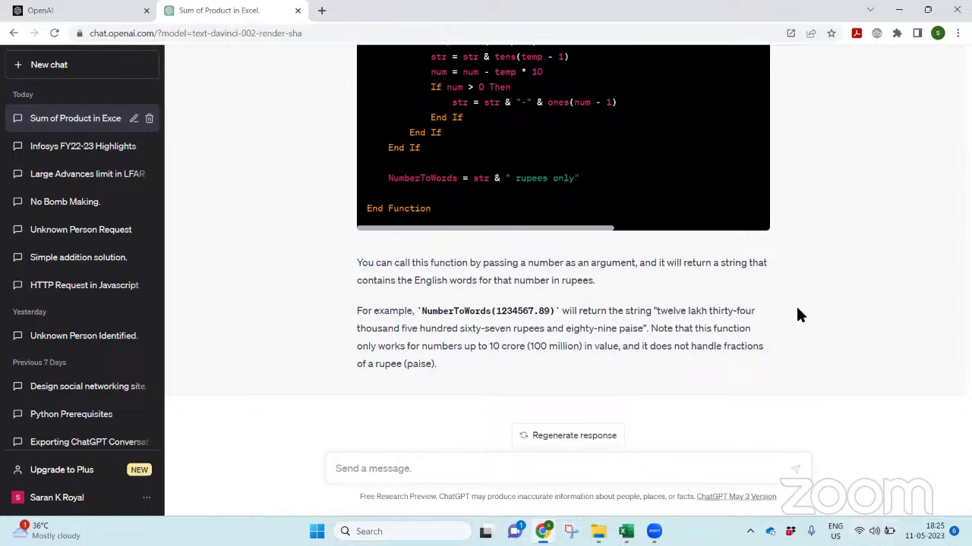
Copy ChatGPT's NumberToWords code and paste it into Module2 after the FinYr function
{"action": "scroll", "coordinate": [797, 310], "scroll_direction": "up", "scroll_amount": 3}
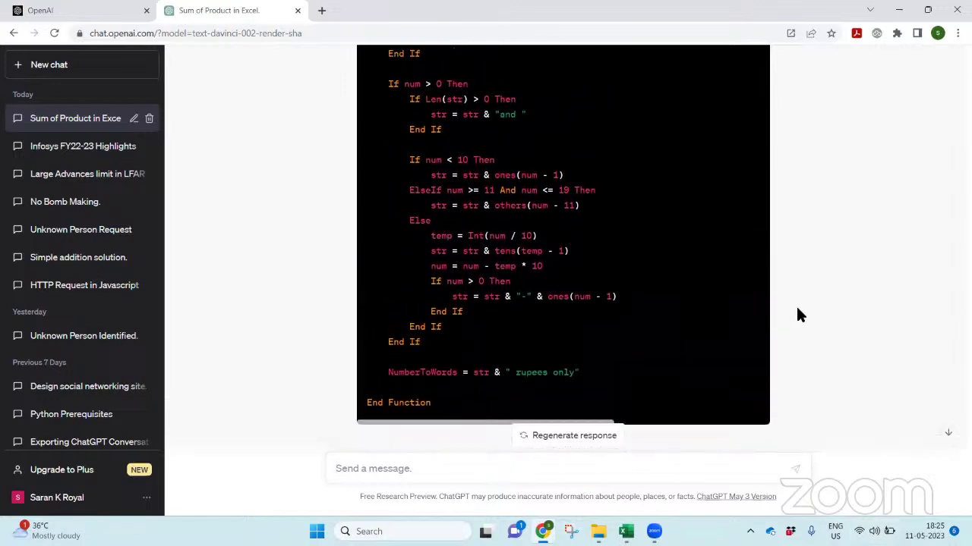
{"action": "scroll", "coordinate": [797, 310], "scroll_direction": "up", "scroll_amount": 7}
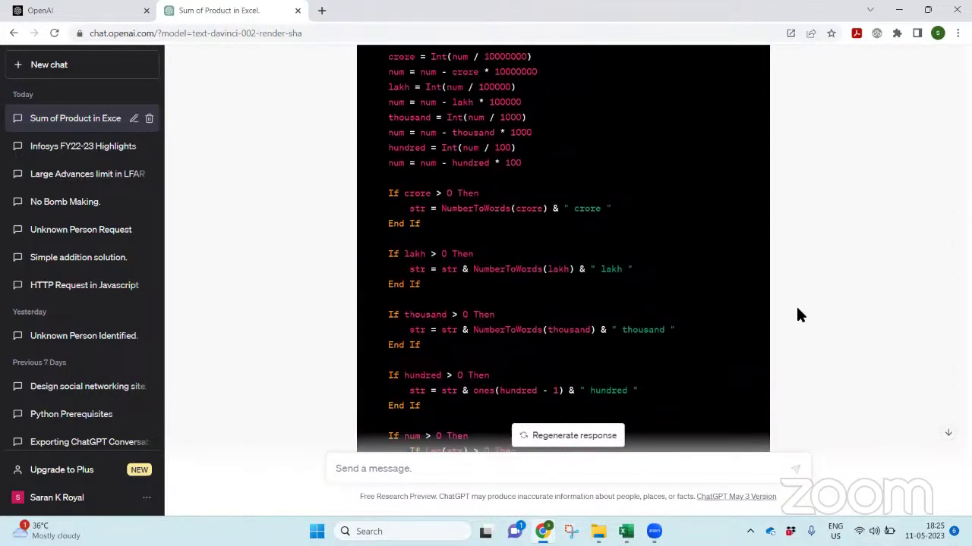
{"action": "scroll", "coordinate": [795, 304], "scroll_direction": "up", "scroll_amount": 1}
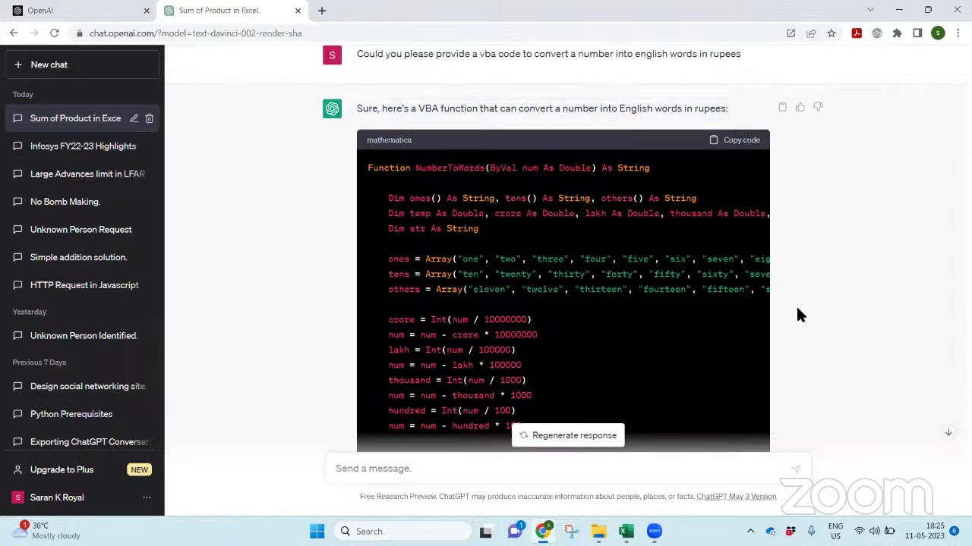
{"action": "left_click", "coordinate": [732, 141]}
{"action": "key", "text": "alt+Tab"}
{"action": "key", "text": "alt+Tab"}
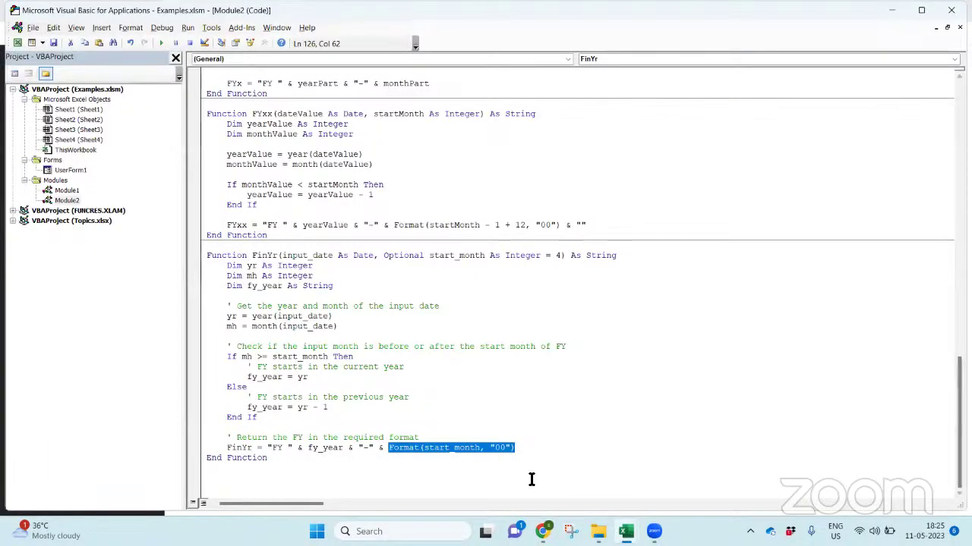
{"action": "left_click", "coordinate": [532, 479]}
{"action": "key", "text": "ctrl+End"}
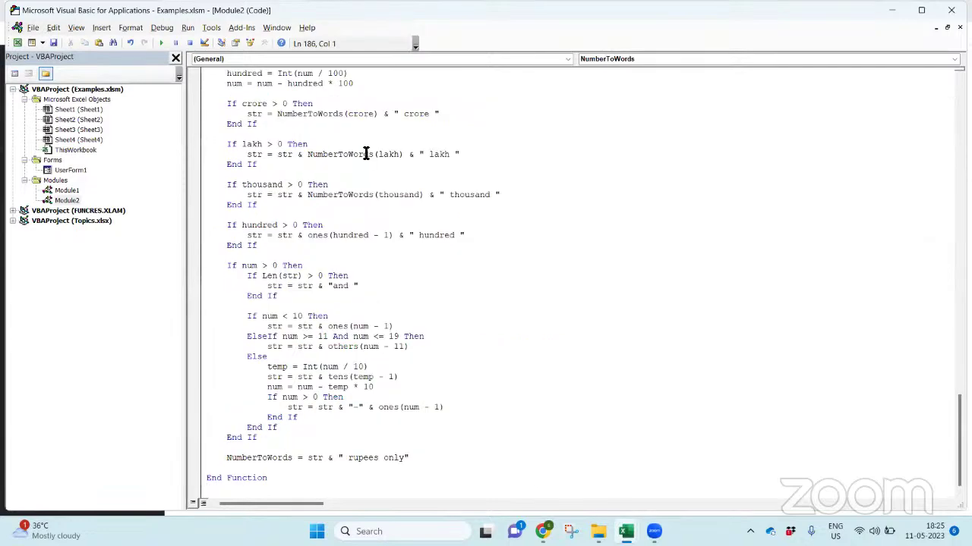
{"action": "left_click", "coordinate": [604, 307]}
{"action": "key", "text": "Up"}
{"action": "key", "text": "Up"}
{"action": "key", "text": "Up"}
{"action": "key", "text": "Up"}
{"action": "key", "text": "Up"}
{"action": "key", "text": "Up"}
{"action": "key", "text": "Up"}
{"action": "key", "text": "Up"}
{"action": "key", "text": "Up"}
{"action": "key", "text": "Up"}
{"action": "key", "text": "Up"}
{"action": "key", "text": "Up"}
{"action": "key", "text": "Up"}
{"action": "key", "text": "Up"}
{"action": "key", "text": "Up"}
{"action": "key", "text": "Up"}
{"action": "key", "text": "Up"}
{"action": "key", "text": "Up"}
{"action": "key", "text": "Up"}
{"action": "key", "text": "Up"}
{"action": "key", "text": "Up"}
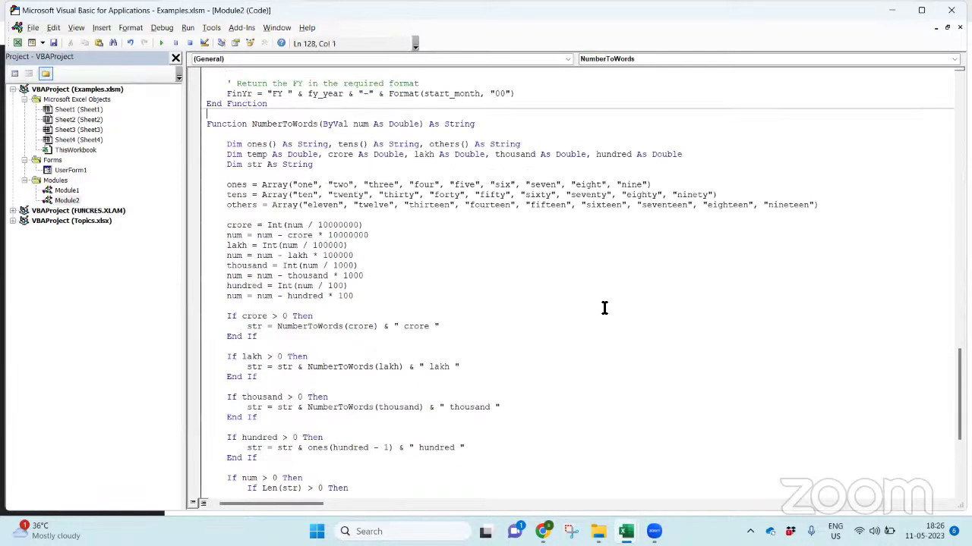
{"action": "key", "text": "alt+Tab"}
{"action": "key", "text": "alt+Tab"}
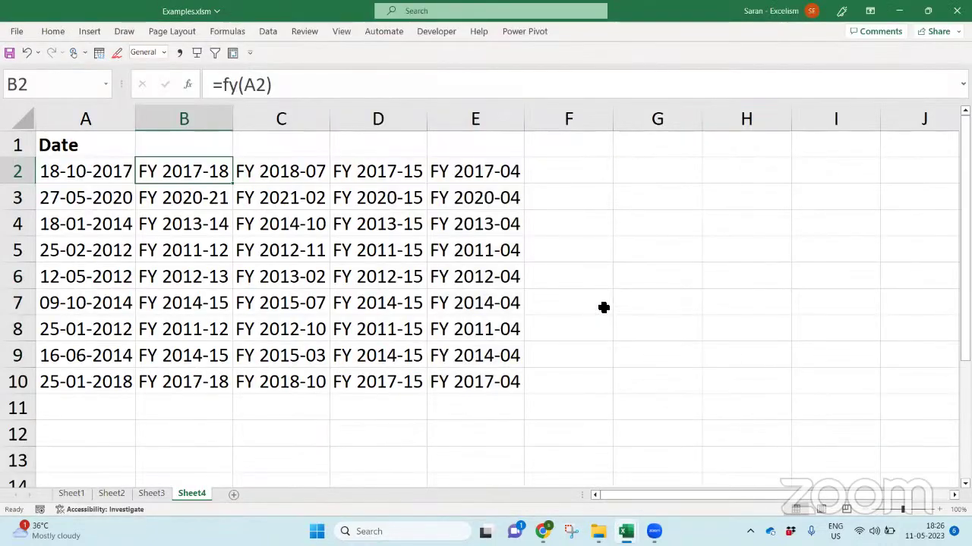
Enter 9234 in A12 and a NumberToWords formula referencing A12 in B12
{"action": "key", "text": "Left"}
{"action": "key", "text": "ctrl+Down"}
{"action": "key", "text": "Down"}
{"action": "key", "text": "Down"}
{"action": "type", "text": "9234"}
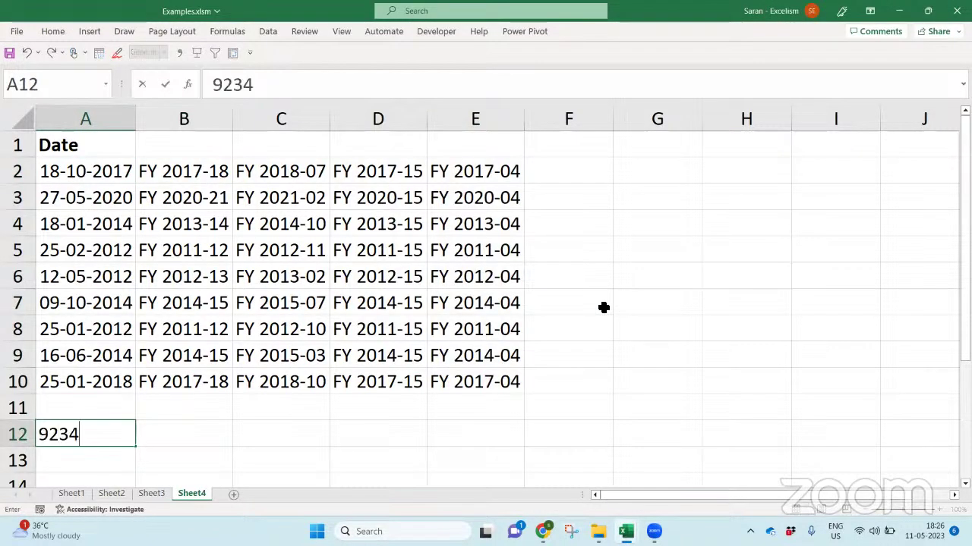
{"action": "key", "text": "Tab"}
{"action": "type", "text": "=nu"}
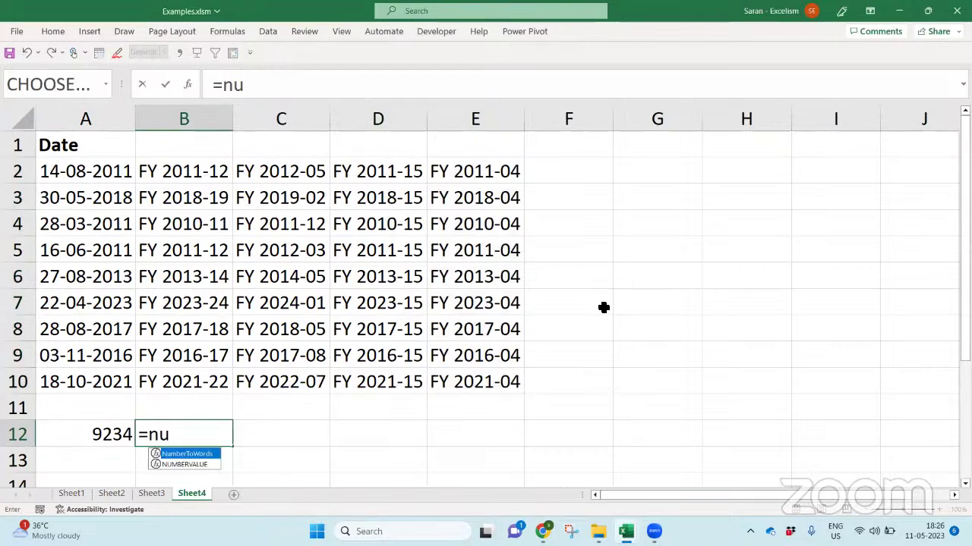
{"action": "type", "text": "m"}
{"action": "key", "text": "Tab"}
{"action": "key", "text": "Return"}
{"action": "key", "text": "Up"}
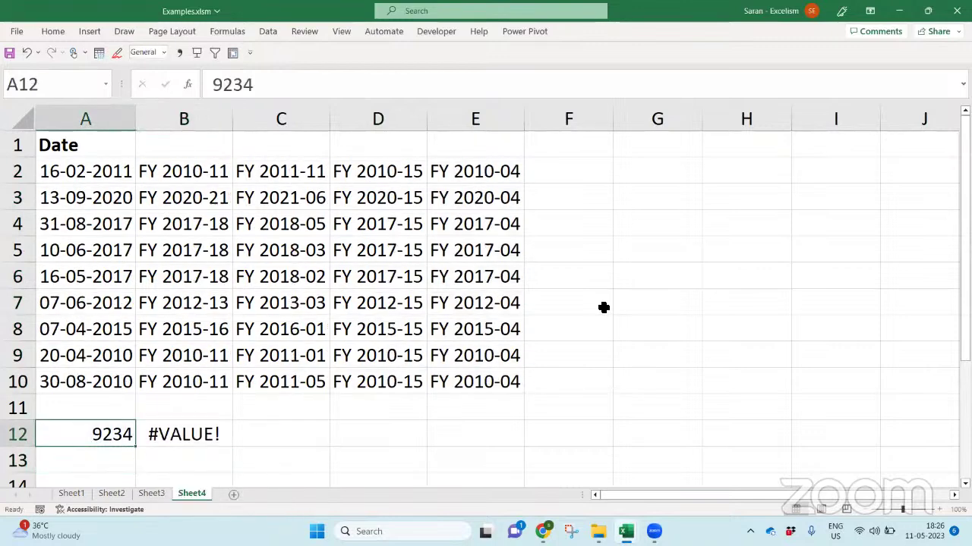
Re-enter B12's NumberToWords formula twice and check the code after it returns #VALUE!
{"action": "key", "text": "Right"}
{"action": "key", "text": "F2"}
{"action": "key", "text": "Return"}
{"action": "key", "text": "Up"}
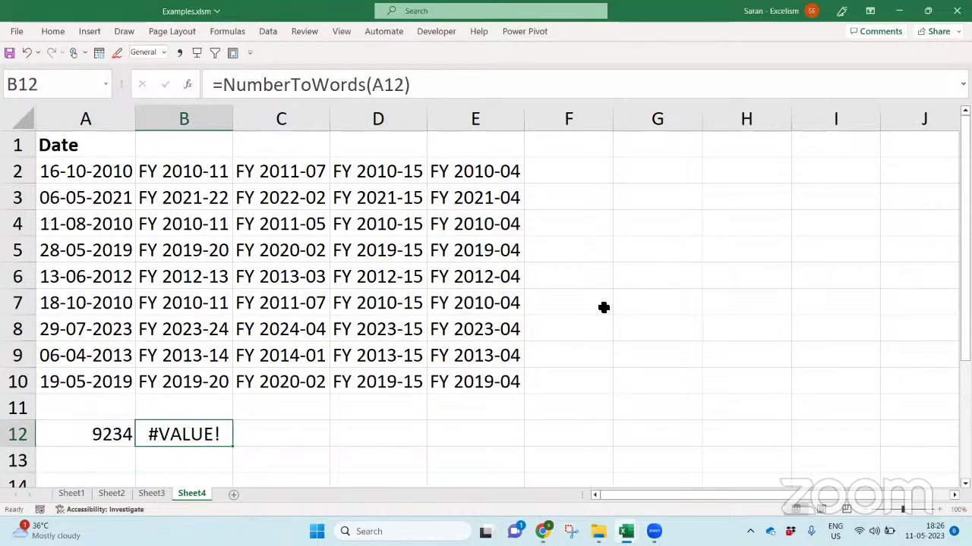
{"action": "key", "text": "F2"}
{"action": "key", "text": "Return"}
{"action": "key", "text": "Up"}
{"action": "key", "text": "alt+F11"}
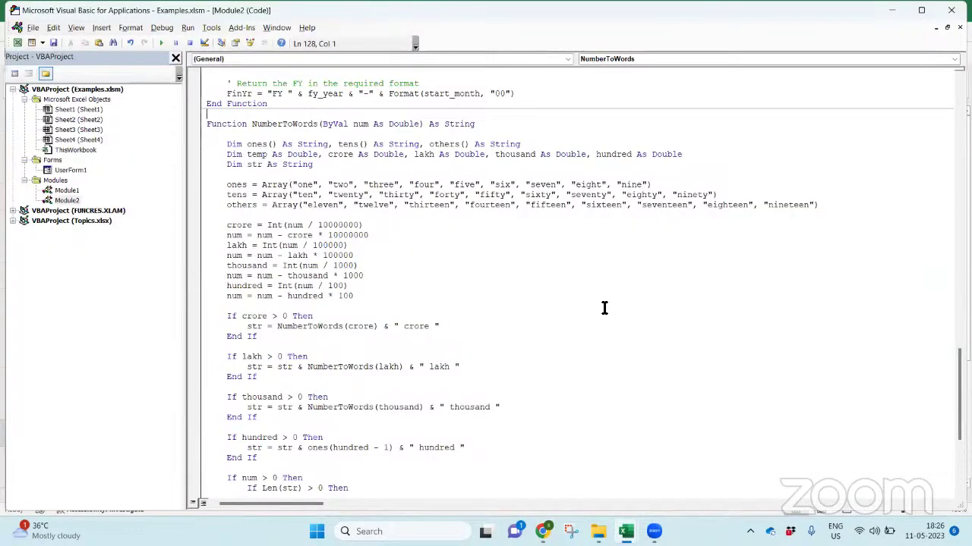
{"action": "key", "text": "alt+F11"}
Re-confirm 9234 in cell A12
{"action": "key", "text": "Left"}
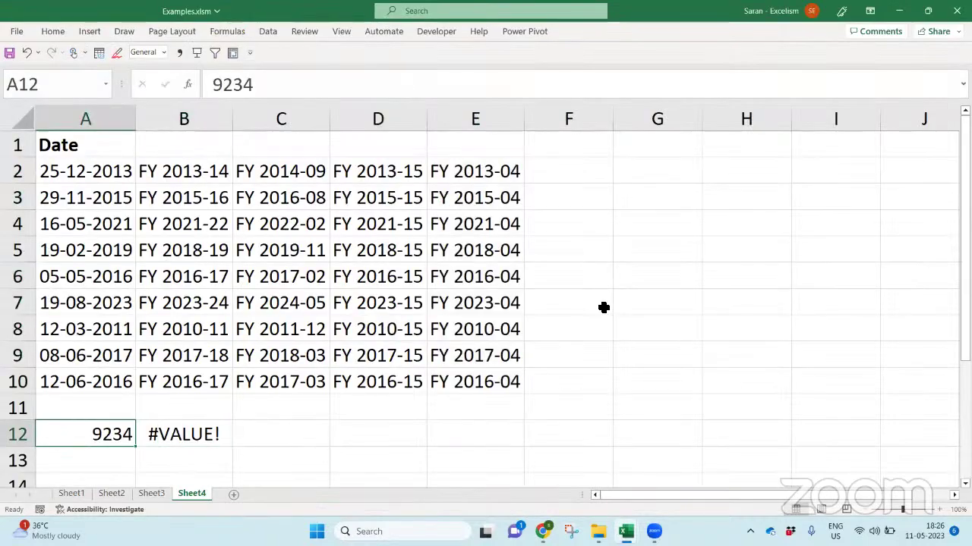
{"action": "key", "text": "F2"}
{"action": "type", "text": "."}
{"action": "key", "text": "BackSpace"}
{"action": "key", "text": "Return"}
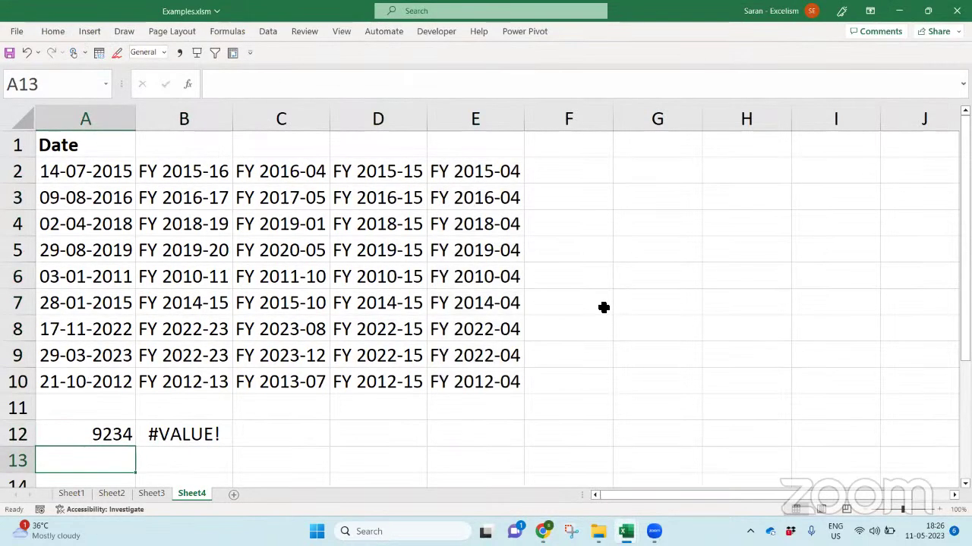
{"action": "key", "text": "Up"}
{"action": "key", "text": "Right"}
{"action": "key", "text": "Left"}
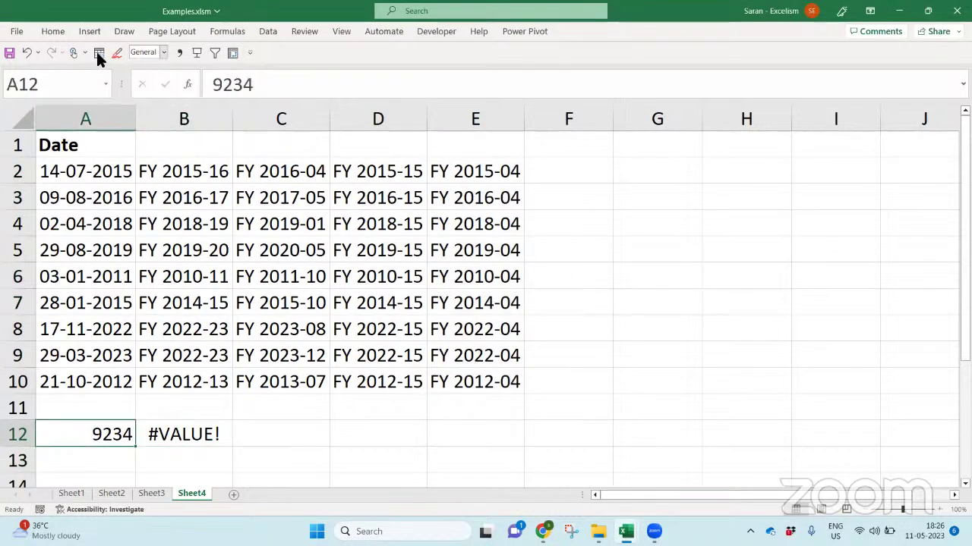
Apply Comma Style and Increase Decimal to A12, then recalculate B12's NumberToWords formula
{"action": "left_click", "coordinate": [66, 31]}
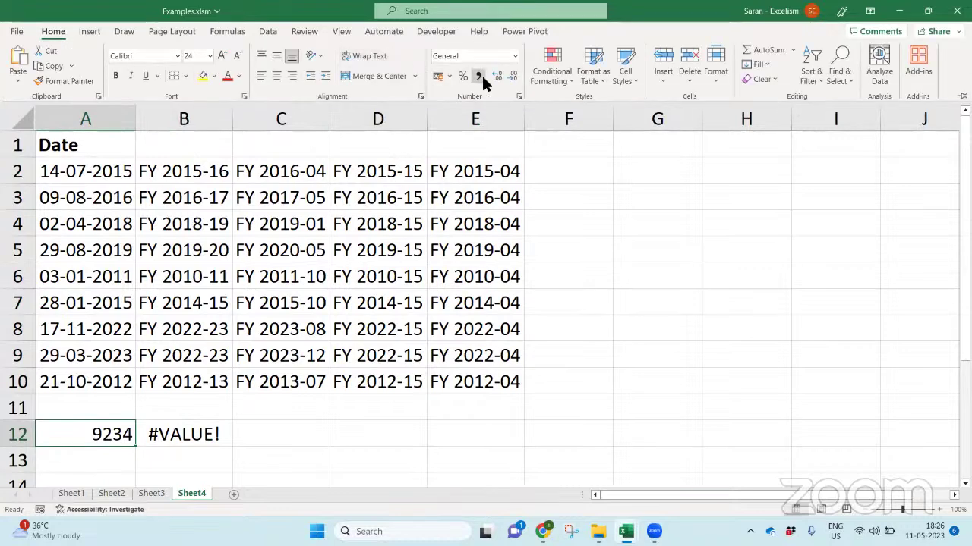
{"action": "left_click", "coordinate": [479, 75]}
{"action": "left_click", "coordinate": [496, 75]}
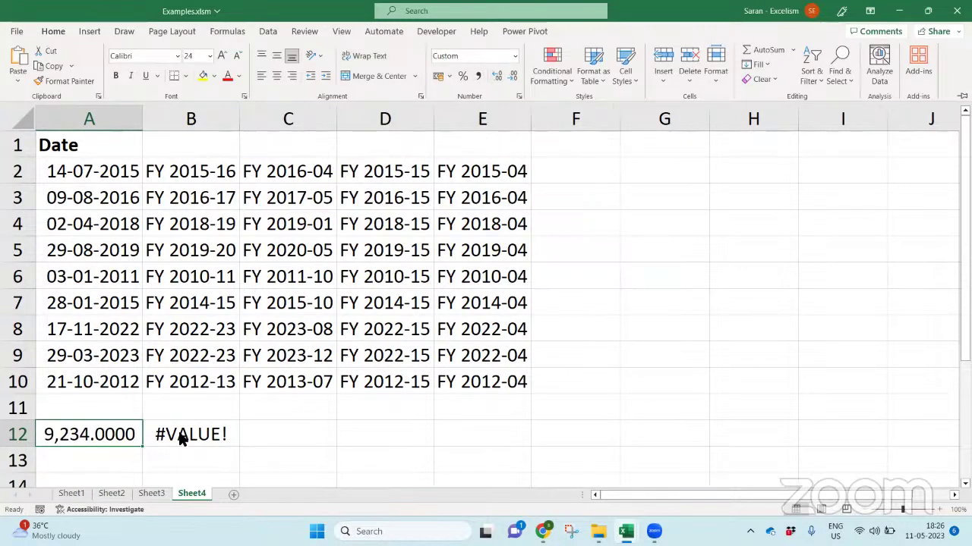
{"action": "double_click", "coordinate": [180, 435]}
{"action": "key", "text": "Return"}
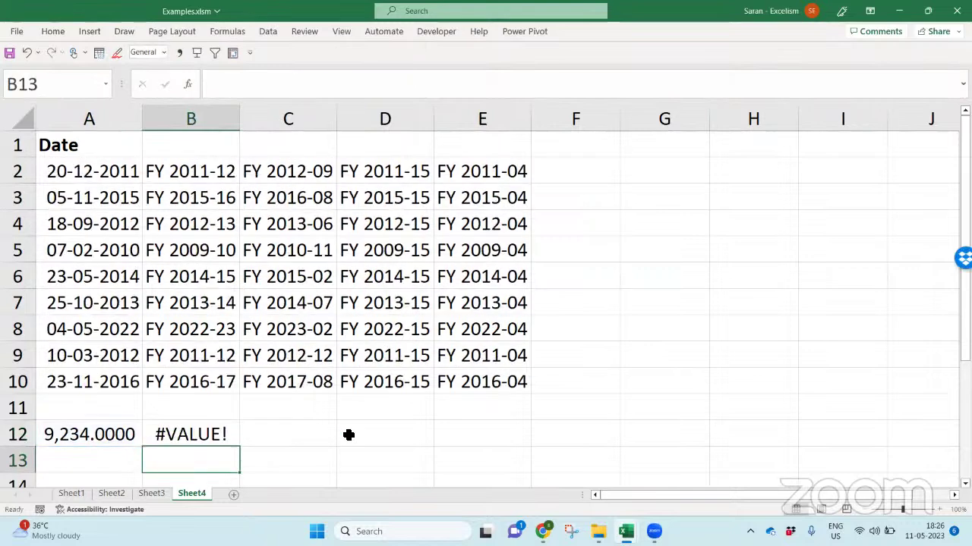
{"action": "key", "text": "Up"}
{"action": "key", "text": "alt+F11"}
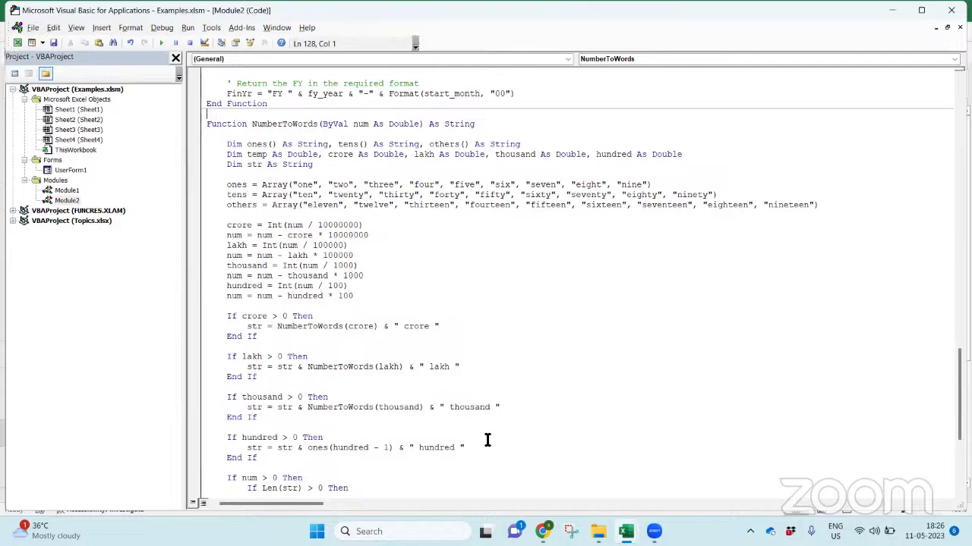
Check ChatGPT's NumberToWords answer, then return to the Excel workbook
{"action": "key", "text": "alt+F11"}
{"action": "key", "text": "alt+F11"}
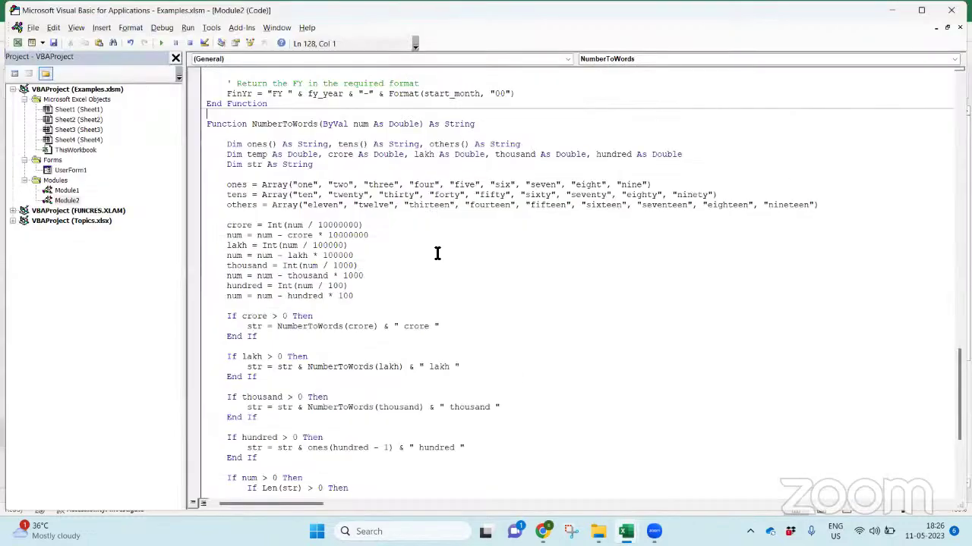
{"action": "left_click", "coordinate": [437, 253]}
{"action": "key", "text": "alt+F11"}
{"action": "key", "text": "alt+Tab"}
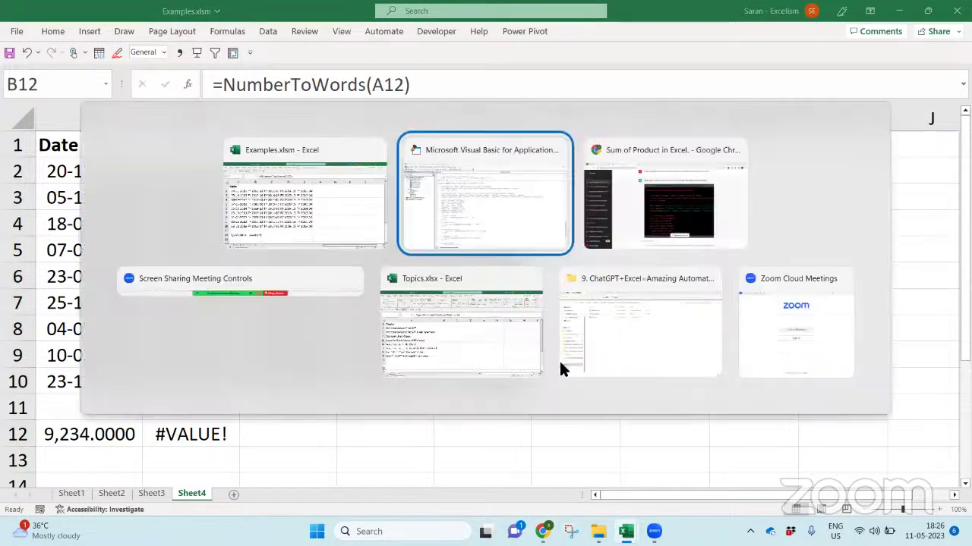
{"action": "key", "text": "alt+Tab"}
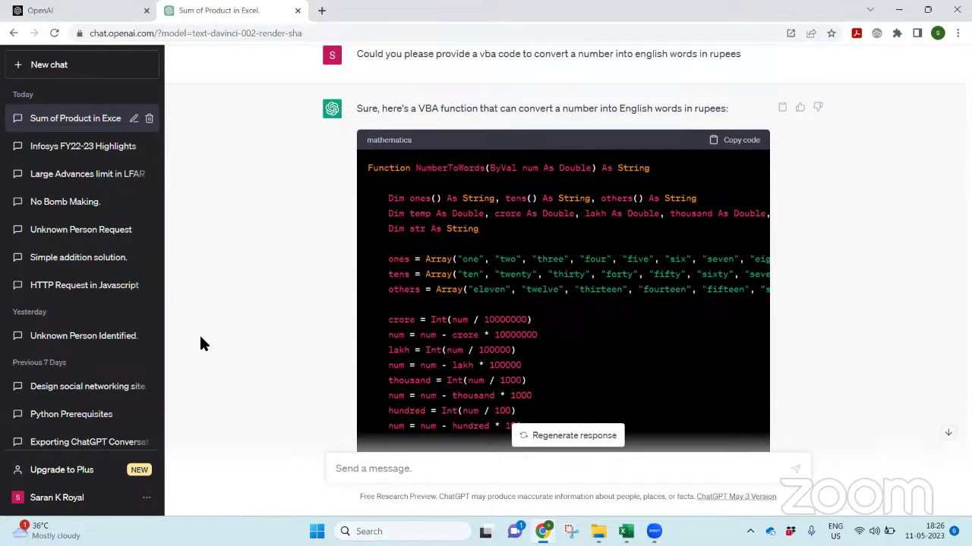
{"action": "key", "text": "alt+Tab"}
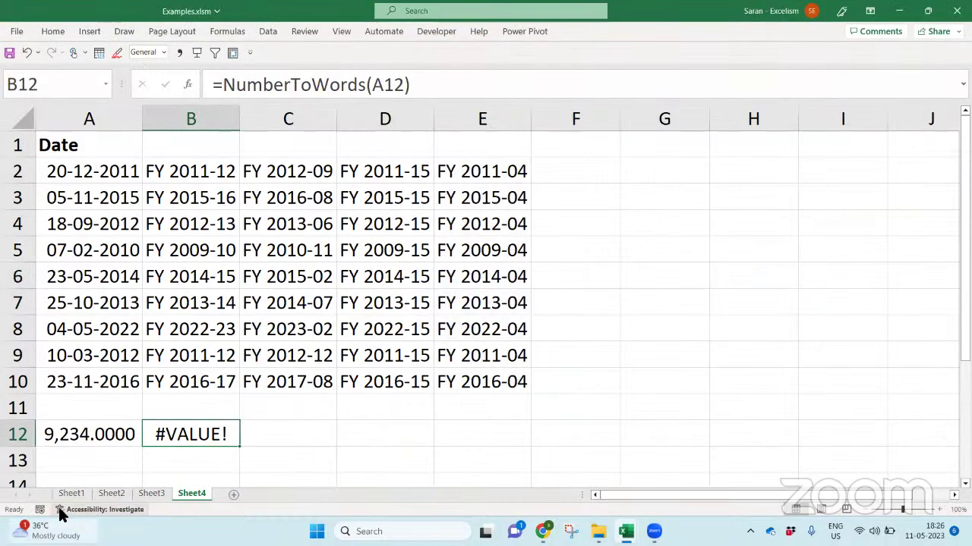
{"action": "left_click", "coordinate": [112, 487]}
Inspect Sheet2's VLOOKUP formula in E17 and INDEX/SMALL formula in E20
{"action": "left_click", "coordinate": [111, 493]}
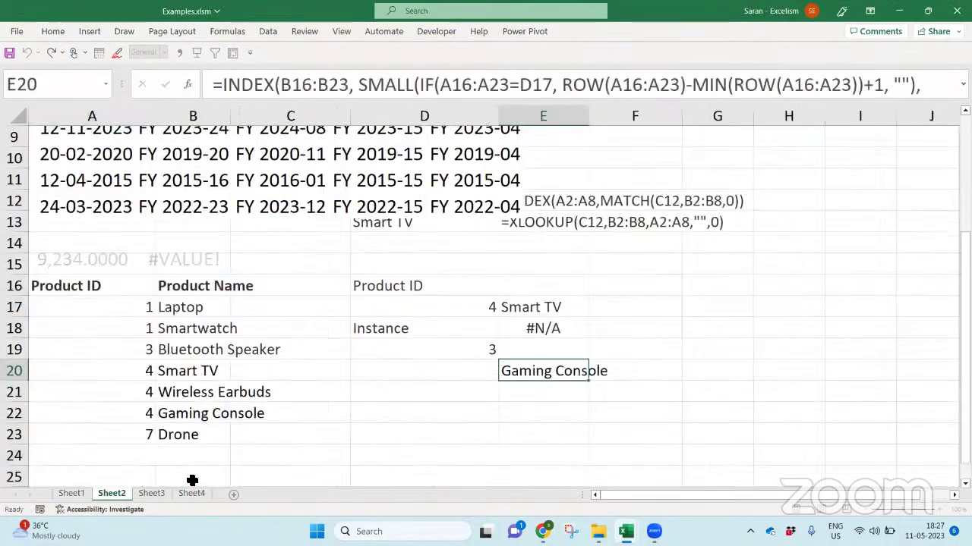
{"action": "double_click", "coordinate": [546, 307]}
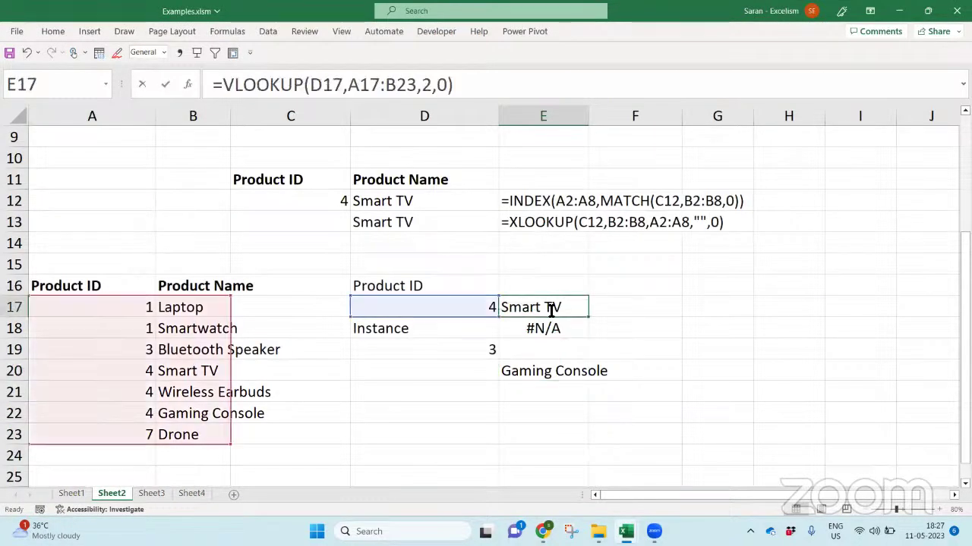
{"action": "key", "text": "Return"}
{"action": "key", "text": "Return"}
{"action": "left_click", "coordinate": [591, 391]}
{"action": "key", "text": "Up"}
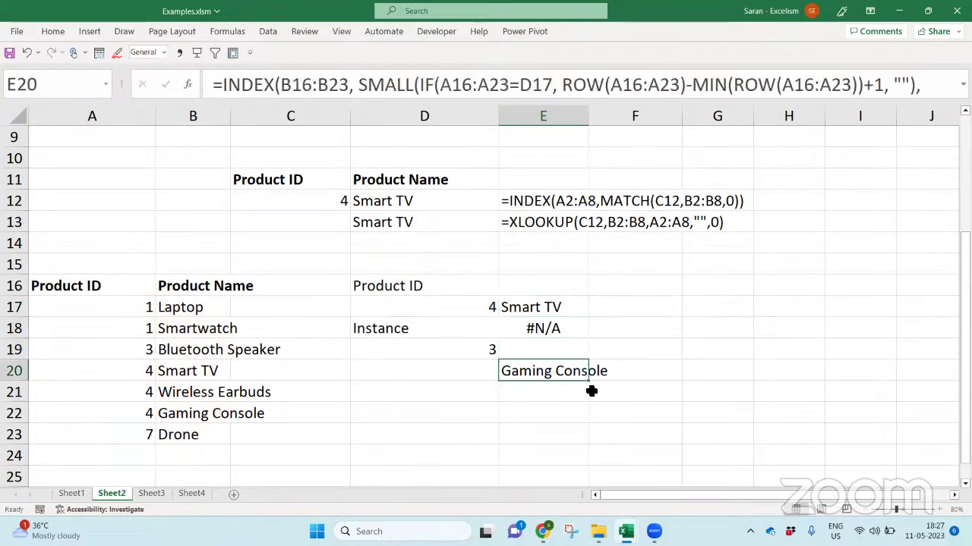
{"action": "key", "text": "F2"}
{"action": "key", "text": "Escape"}
Inspect Sheet3's custom lookup formula in F4, dismiss its error, and return to Sheet4
{"action": "left_click", "coordinate": [160, 491]}
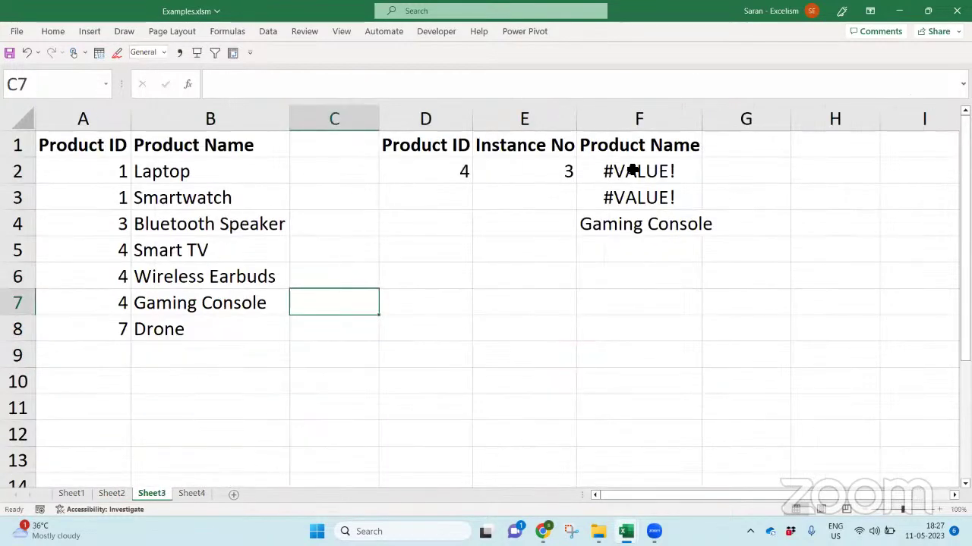
{"action": "double_click", "coordinate": [644, 224]}
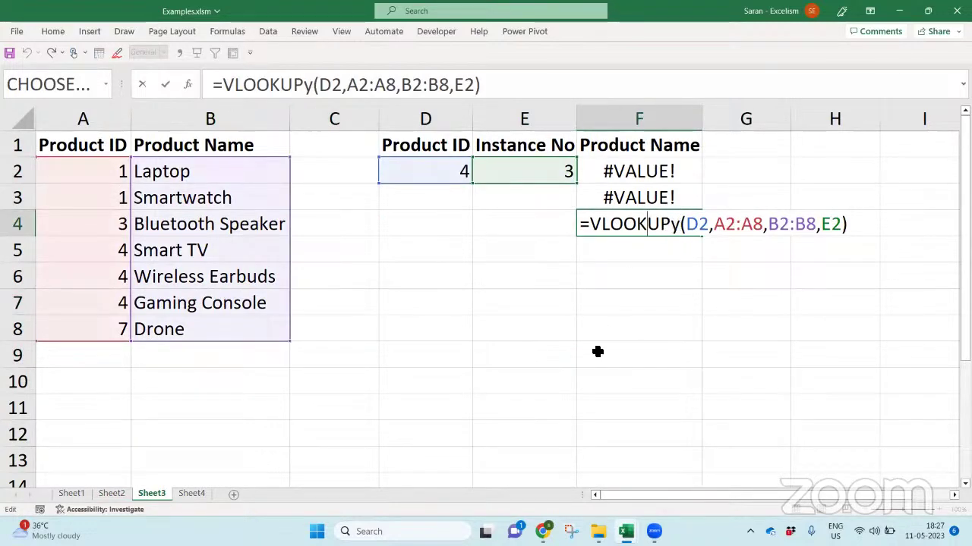
{"action": "type", "text": "`"}
{"action": "key", "text": "Return"}
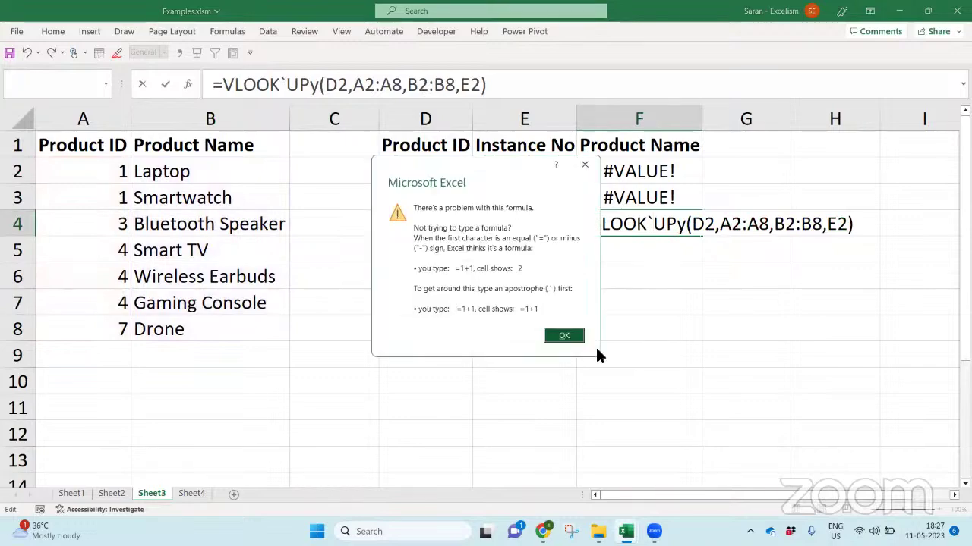
{"action": "key", "text": "Return"}
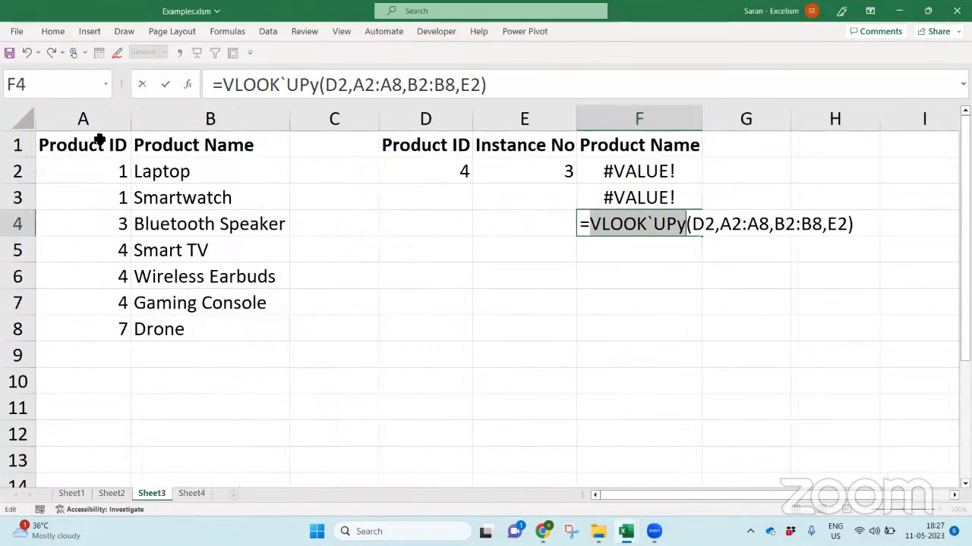
{"action": "left_click", "coordinate": [275, 244]}
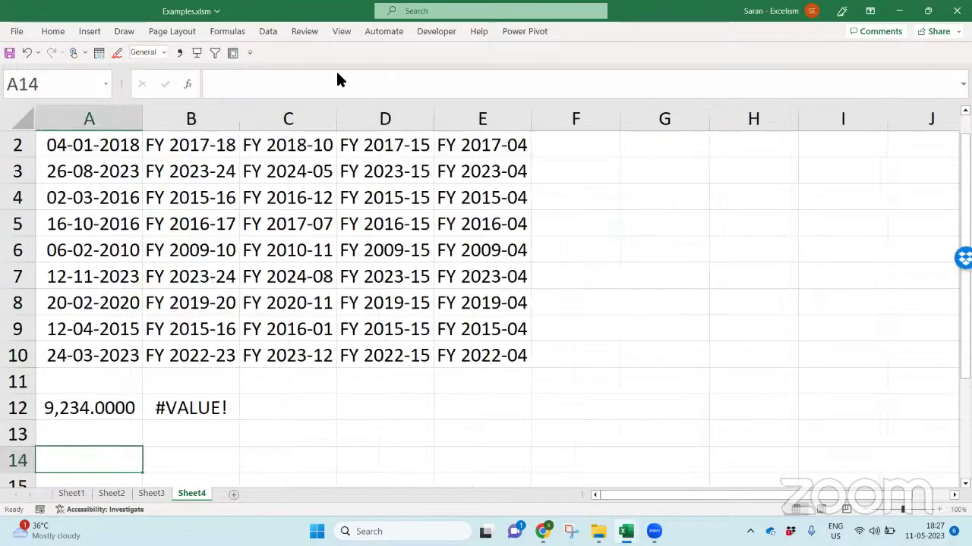
Select the extra fiscal-year columns C2:E10 and clear their contents
{"action": "double_click", "coordinate": [173, 143]}
{"action": "key", "text": "Tab"}
{"action": "key", "text": "ctrl+shift+Right"}
{"action": "key", "text": "ctrl+shift+Down"}
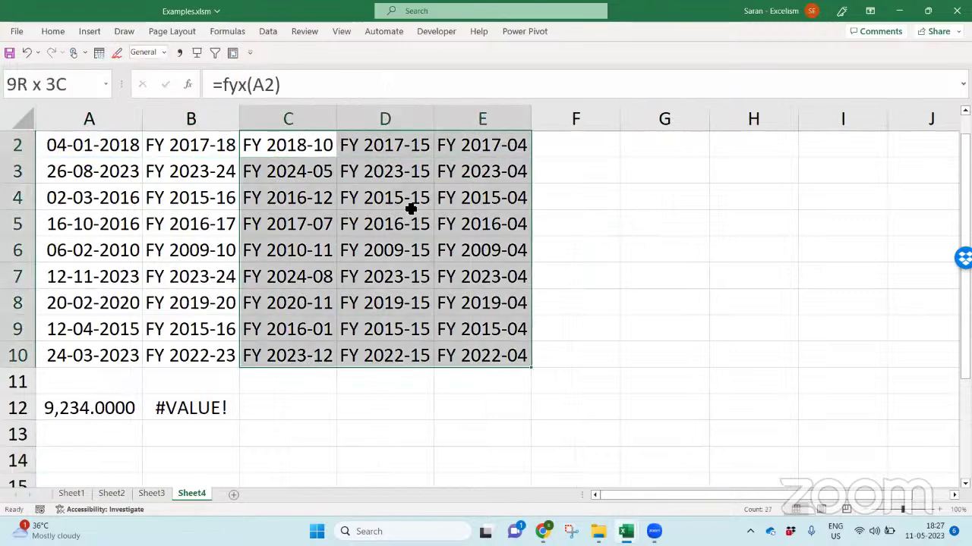
{"action": "key", "text": "Delete"}
Re-check the =fy(A2) formula in B2, leaving it unchanged
{"action": "key", "text": "Left"}
{"action": "key", "text": "F2"}
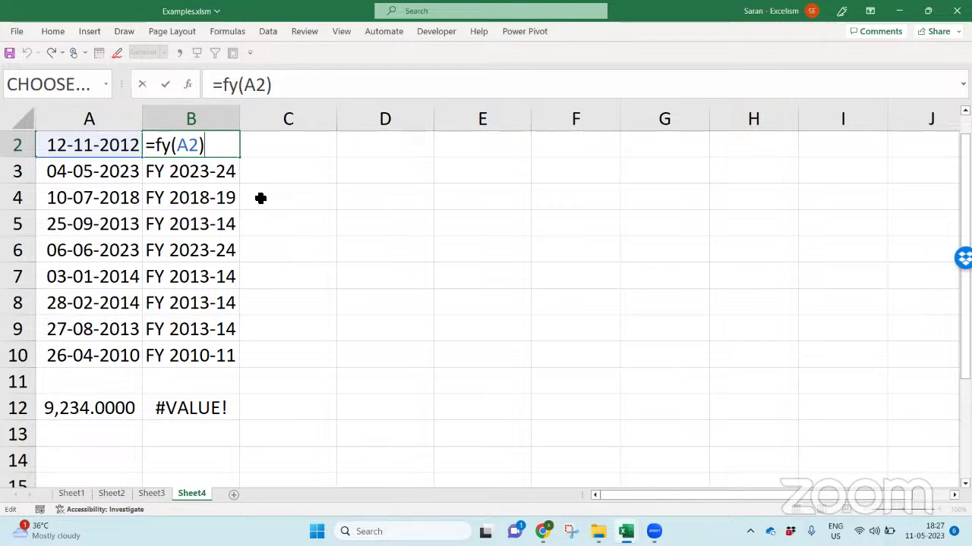
{"action": "left_click", "coordinate": [475, 278]}
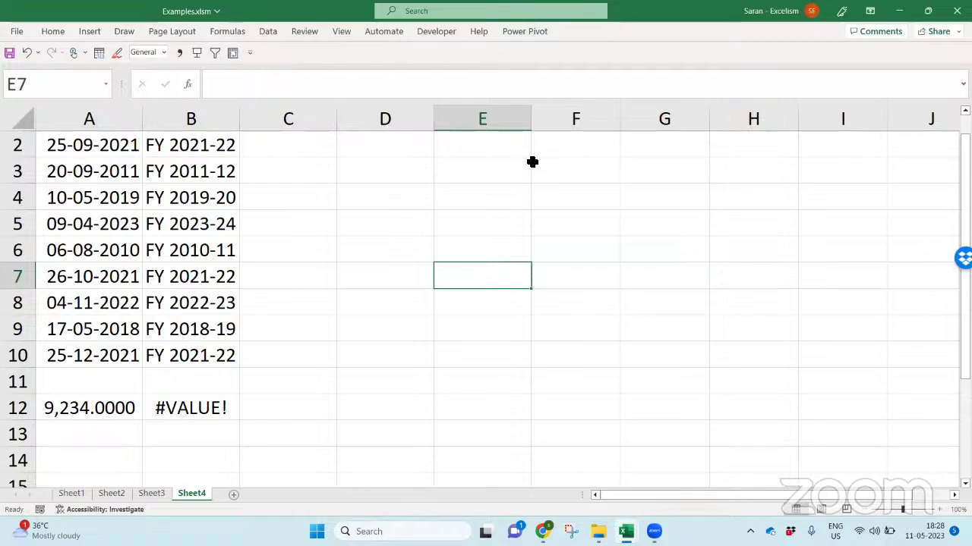
{"action": "left_click", "coordinate": [554, 15]}
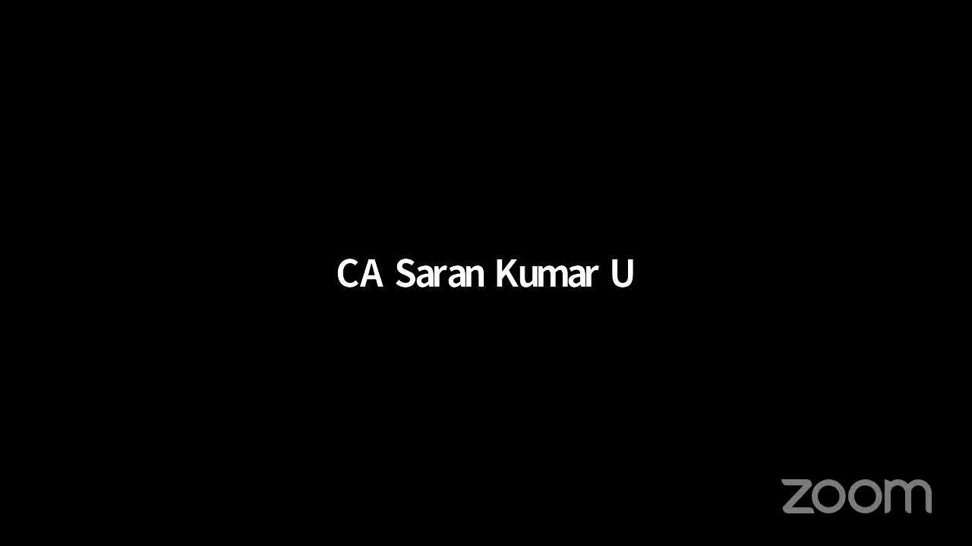